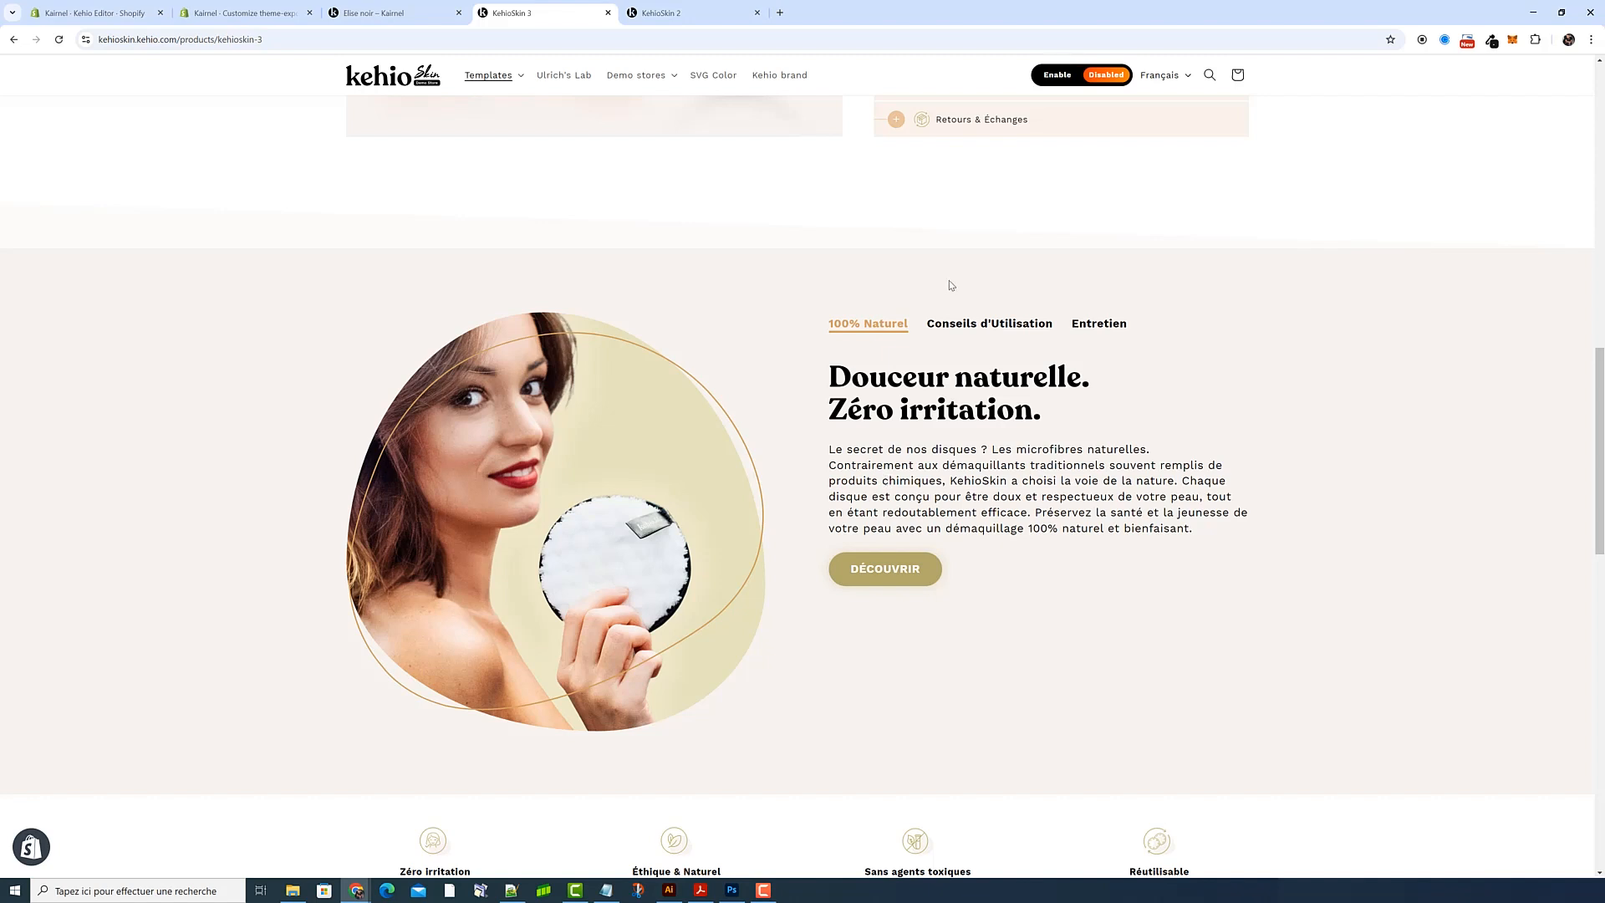
Examine the tabbed content sections on the KehioSkin 3 and KehioSkin 2 demo product pages, leaving download links disabled
left_click(989, 324)
left_click(1100, 324)
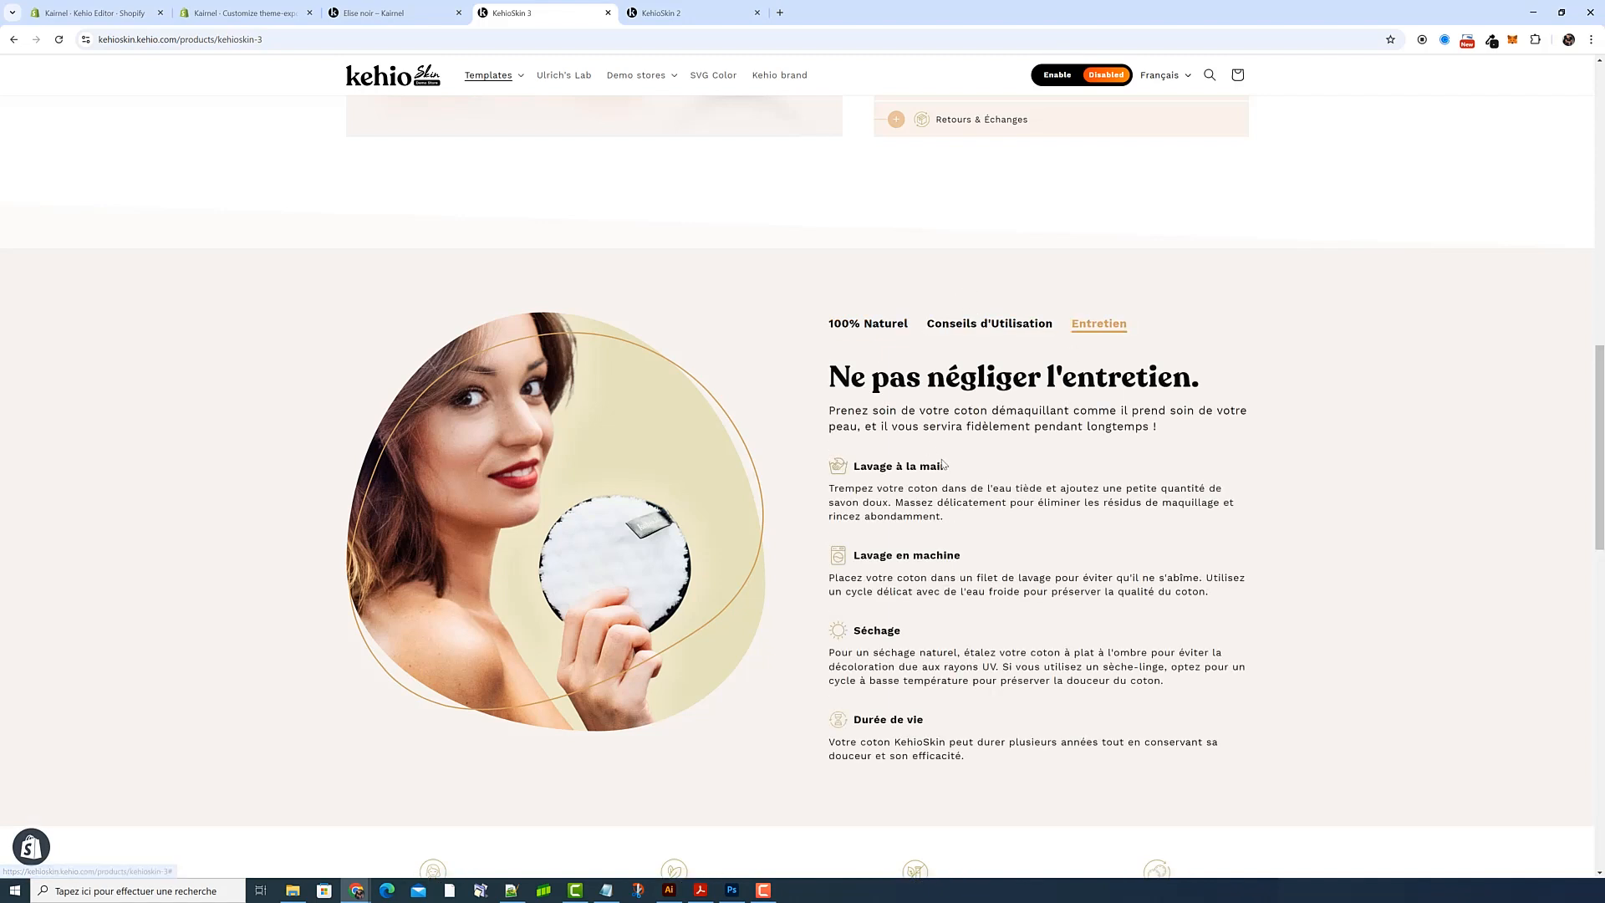
left_click(870, 324)
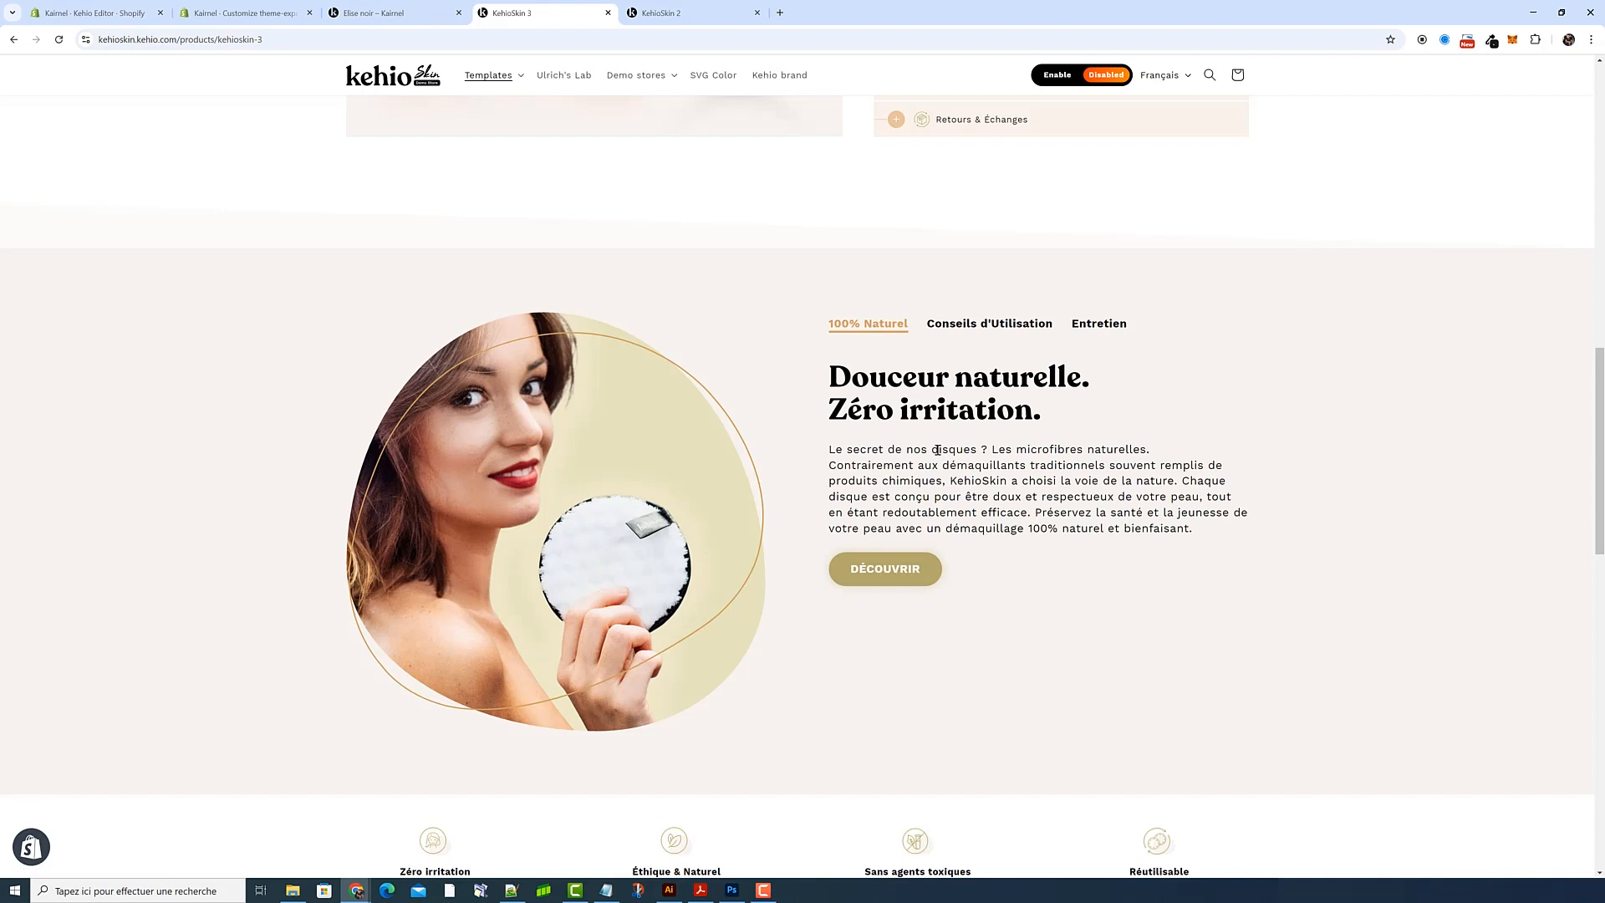
left_click(669, 13)
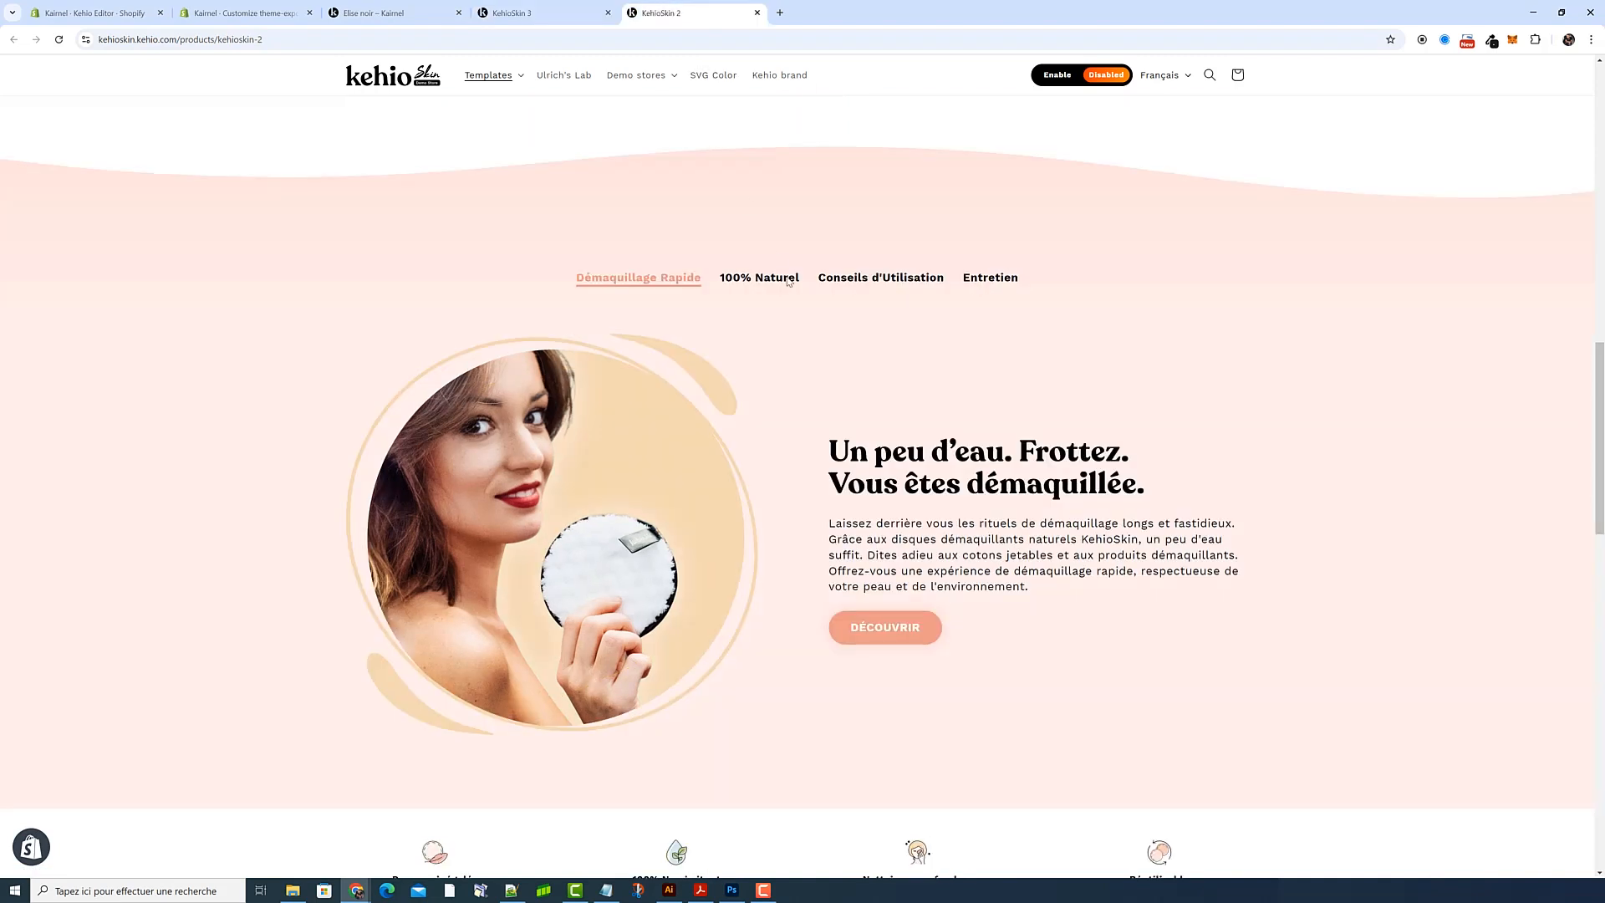
left_click(759, 278)
left_click(881, 278)
left_click(990, 278)
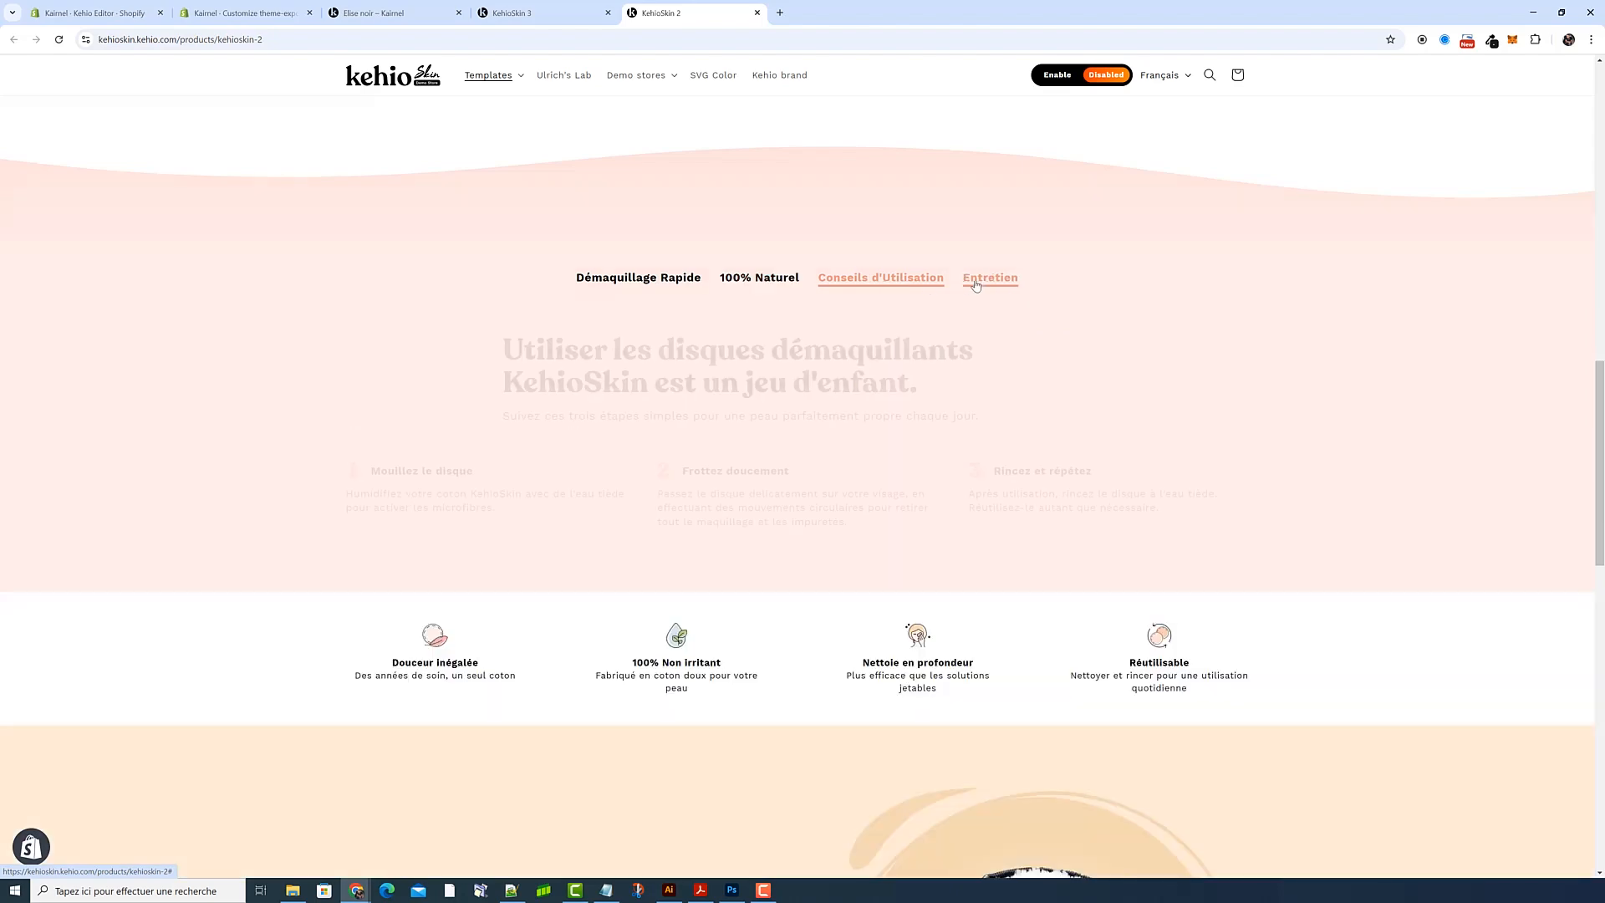
left_click(638, 278)
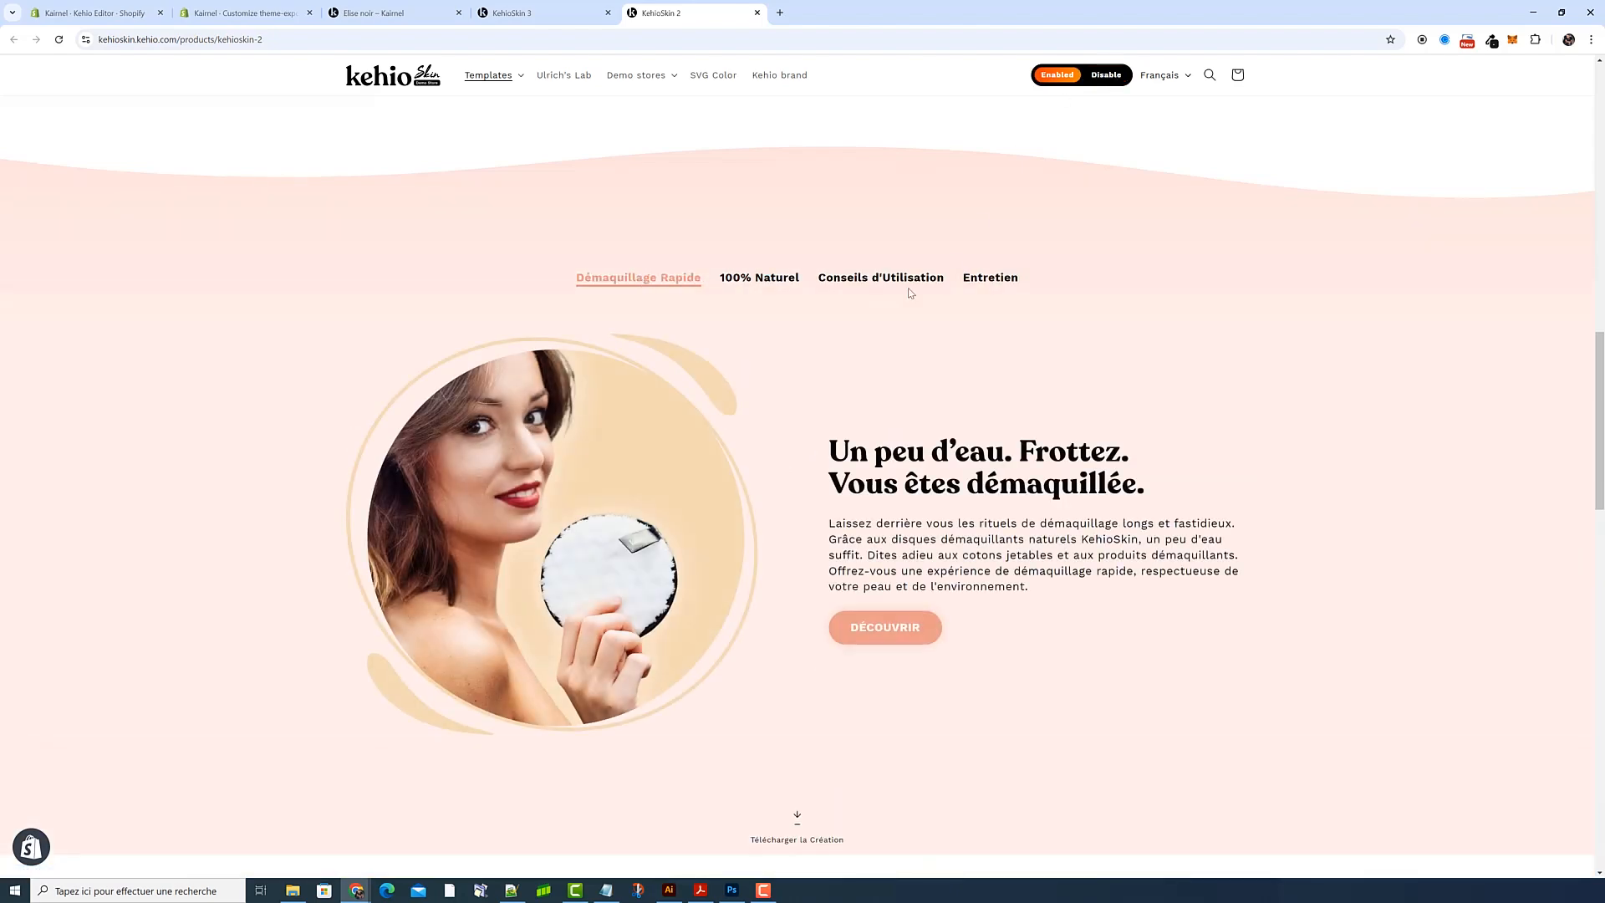
left_click(1105, 77)
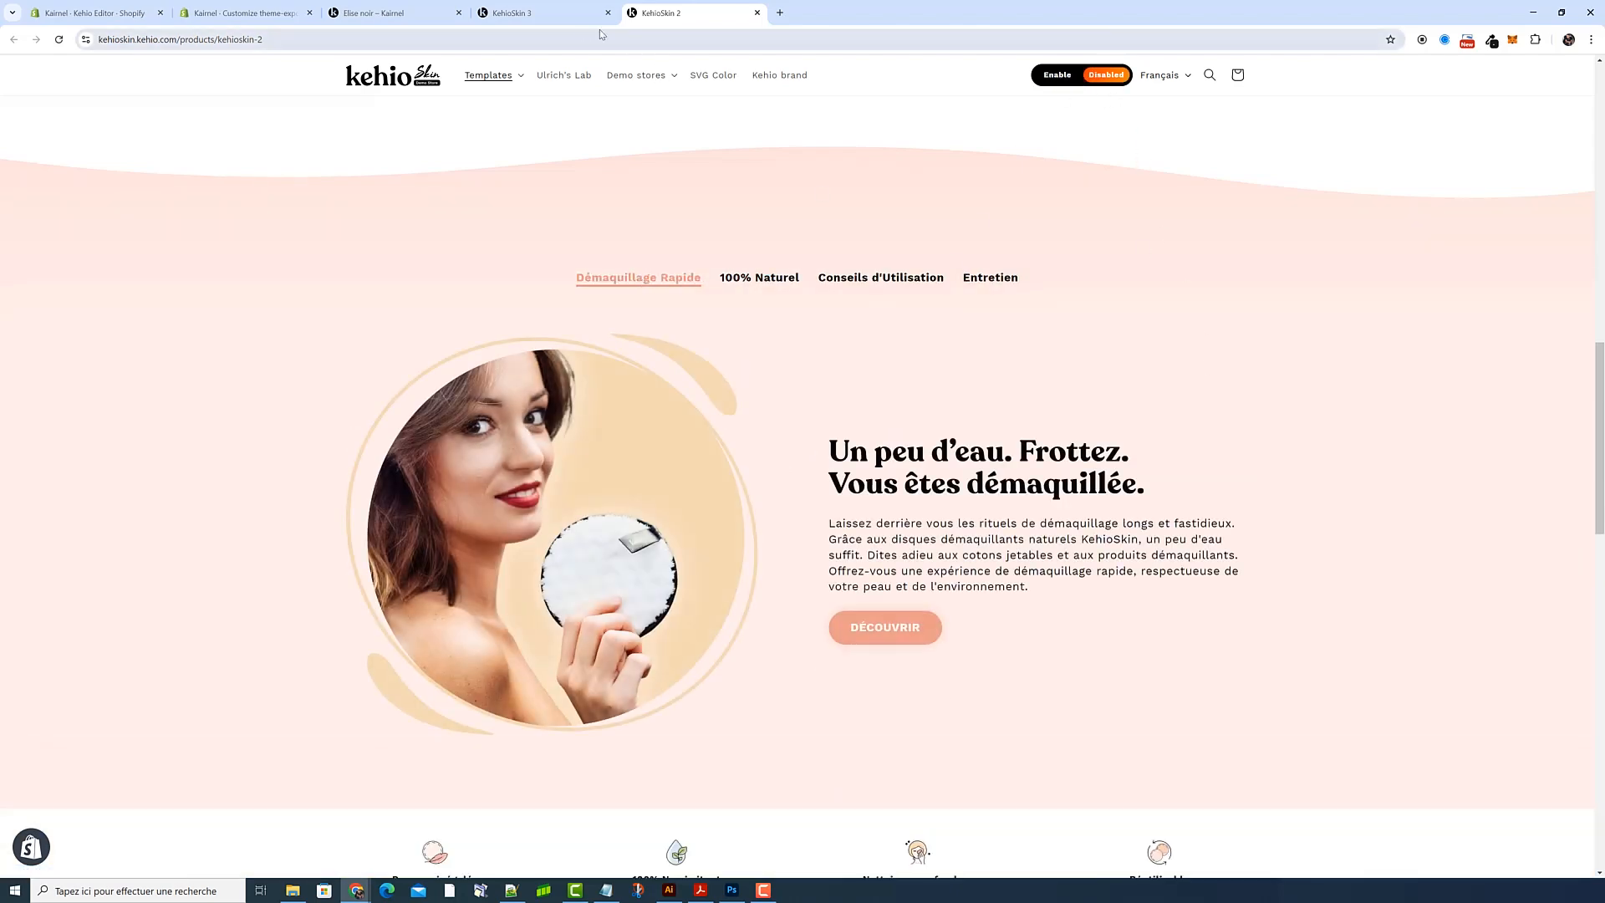
Enable the download links on the KehioSkin 3 demo page and download the border above the tabbed section
left_click(577, 15)
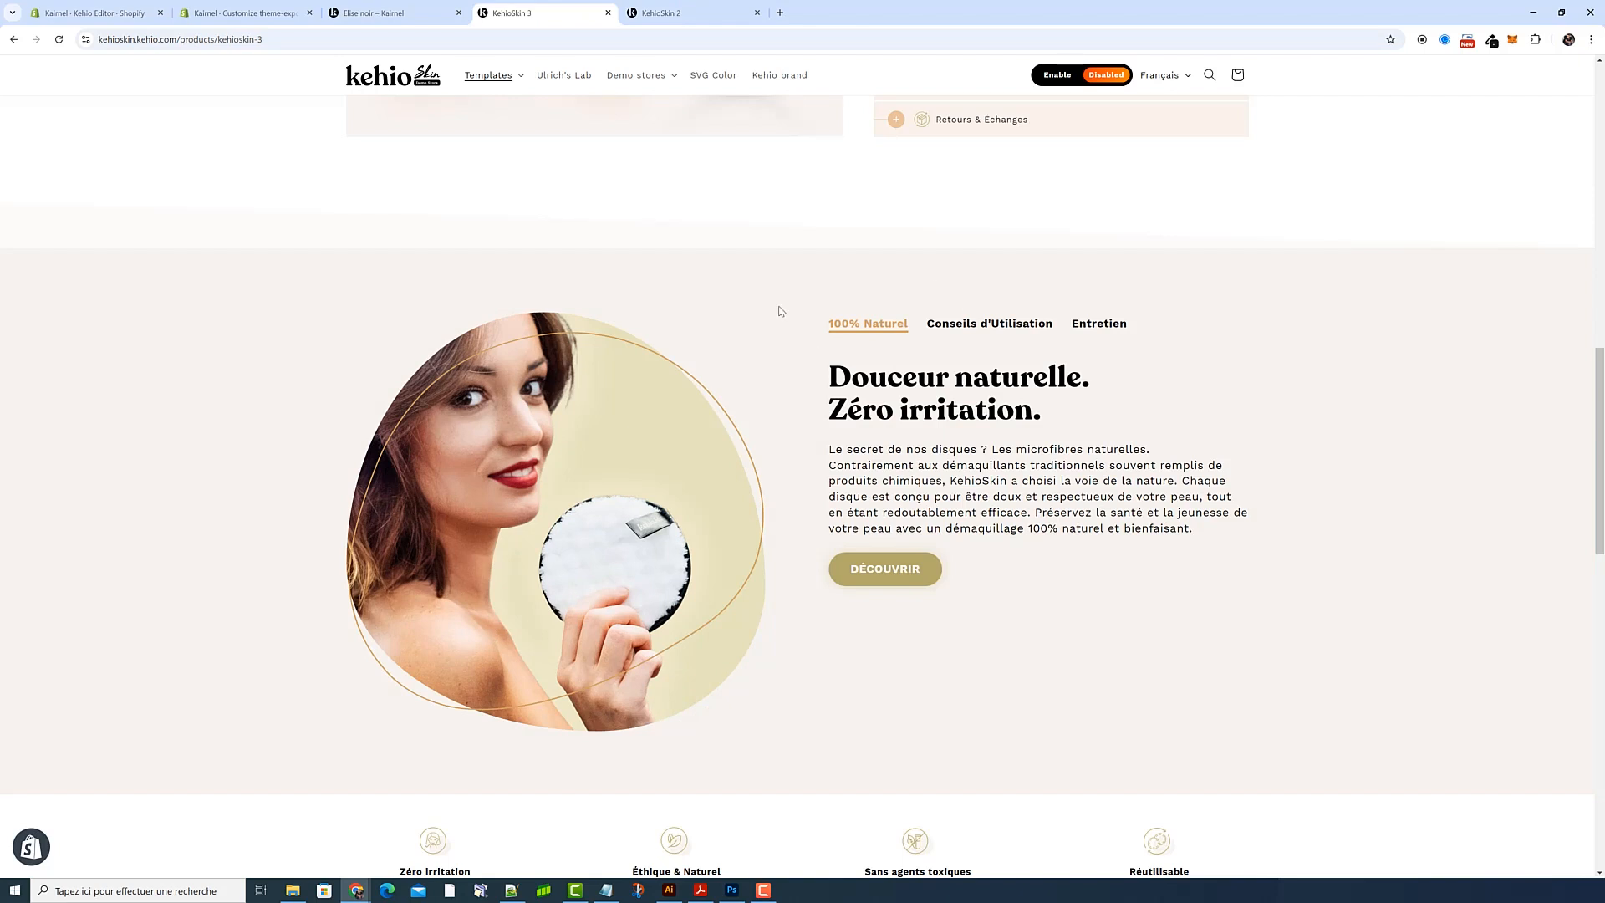
scroll(848, 285, "up", 2)
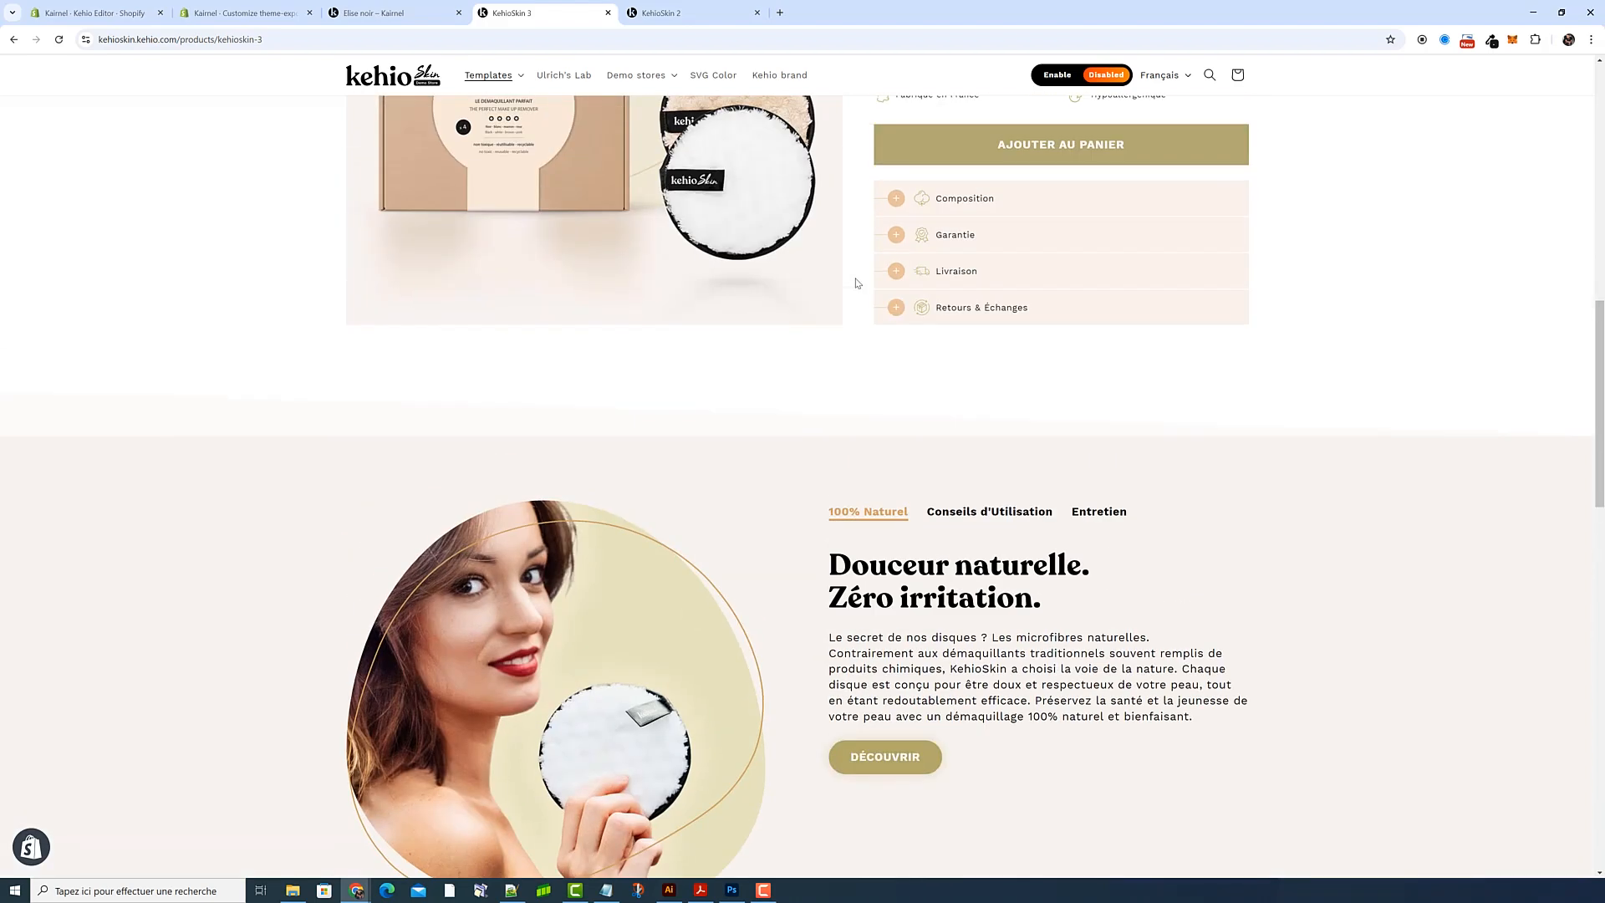
scroll(857, 284, "down", 3)
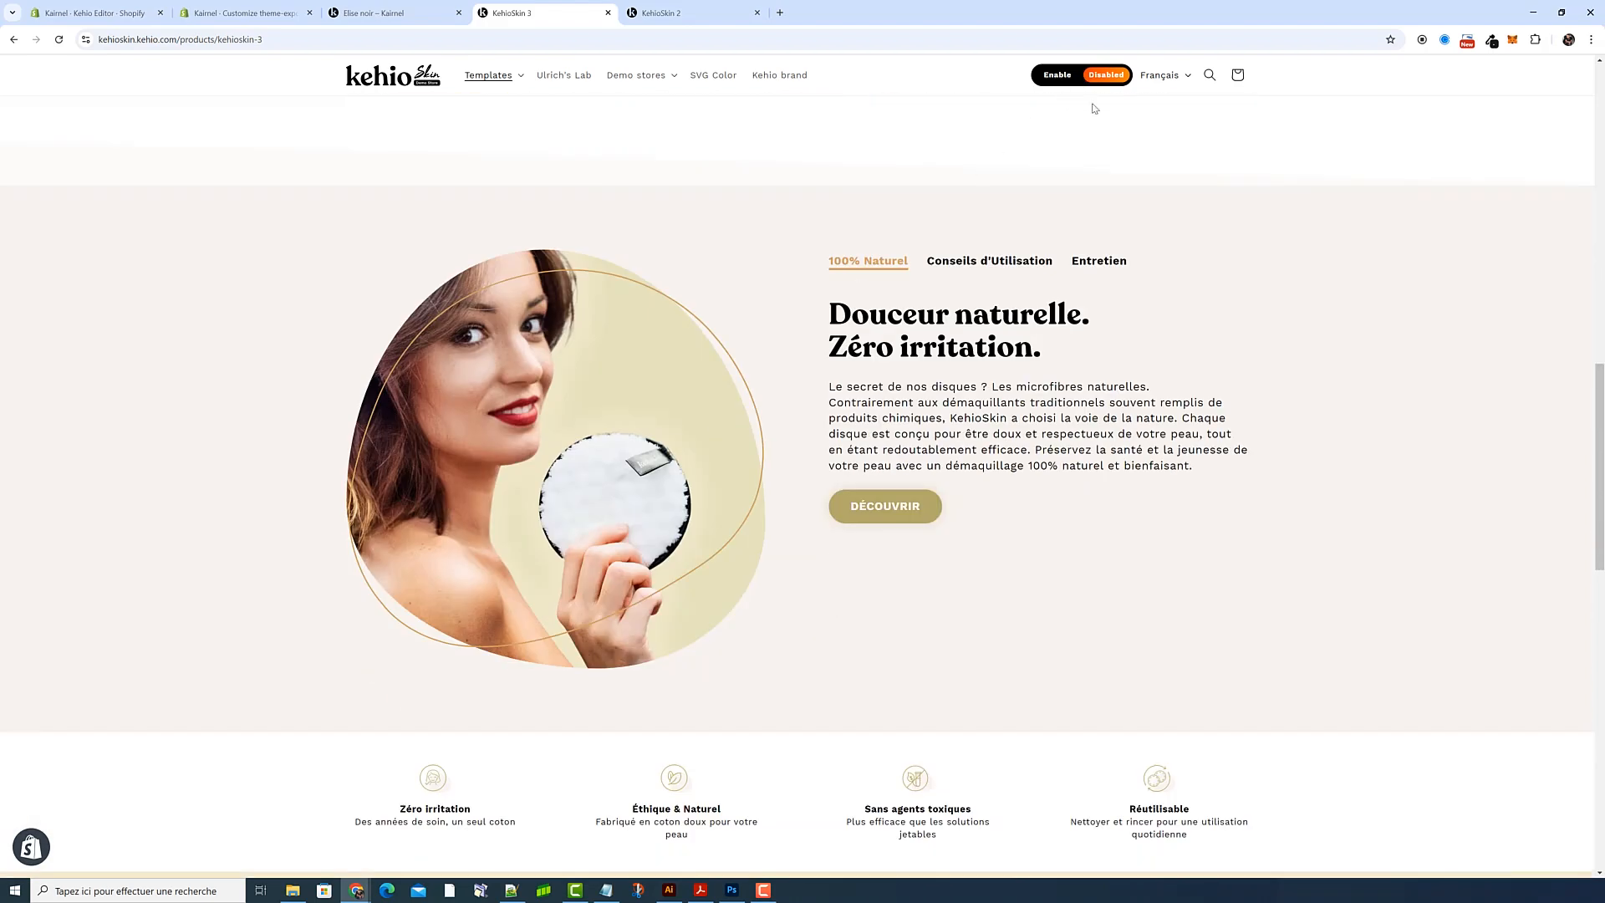
left_click(1060, 77)
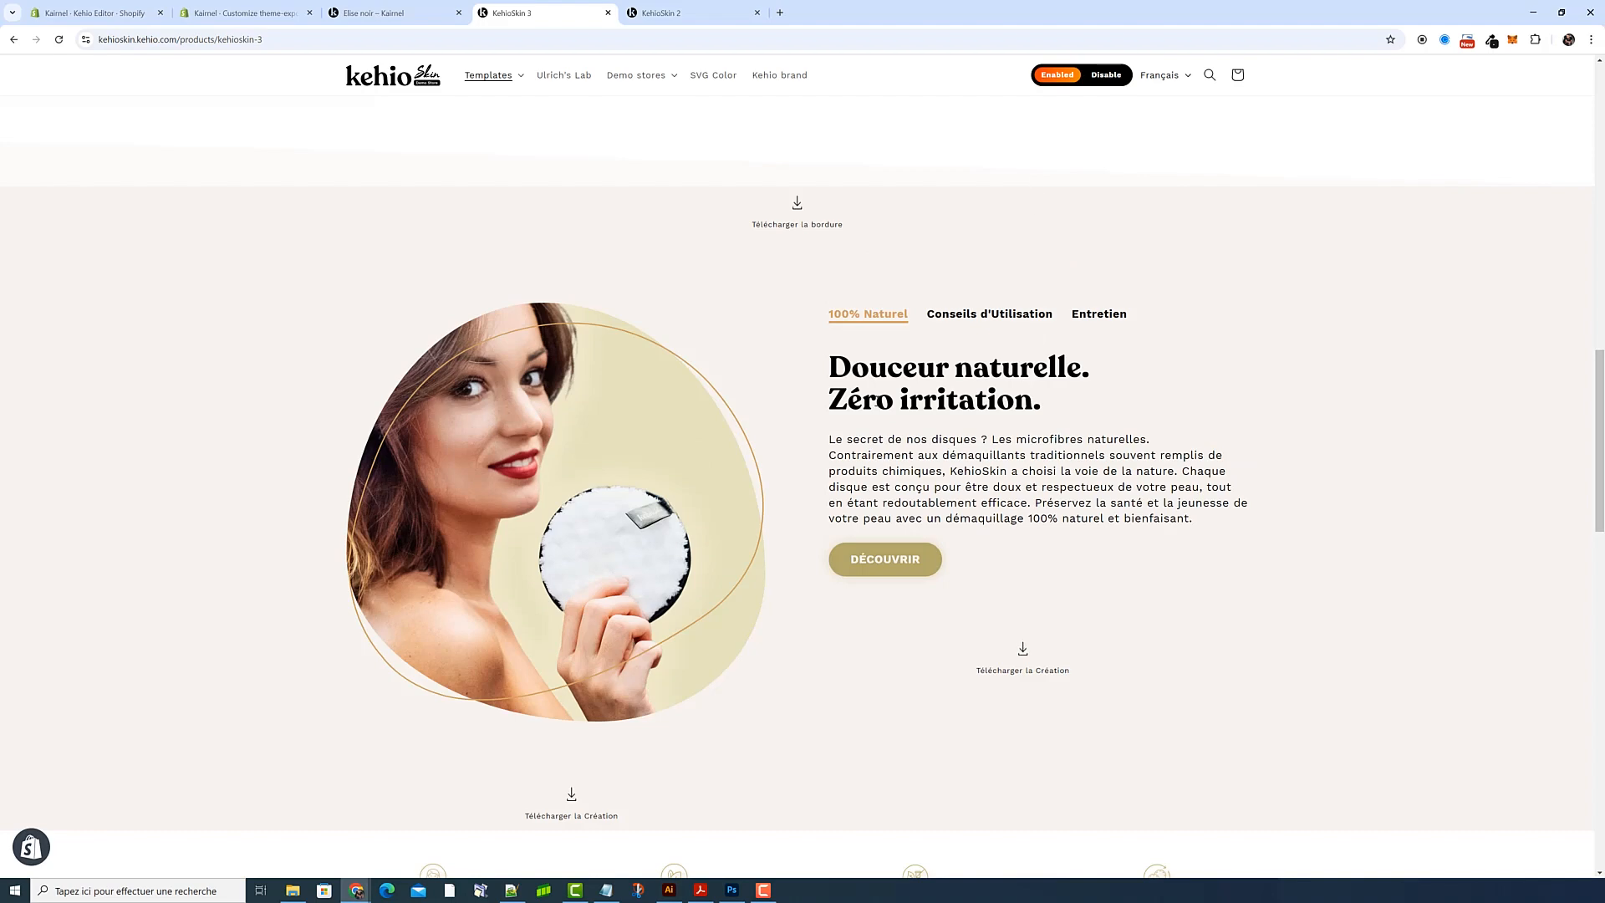
left_click(782, 226)
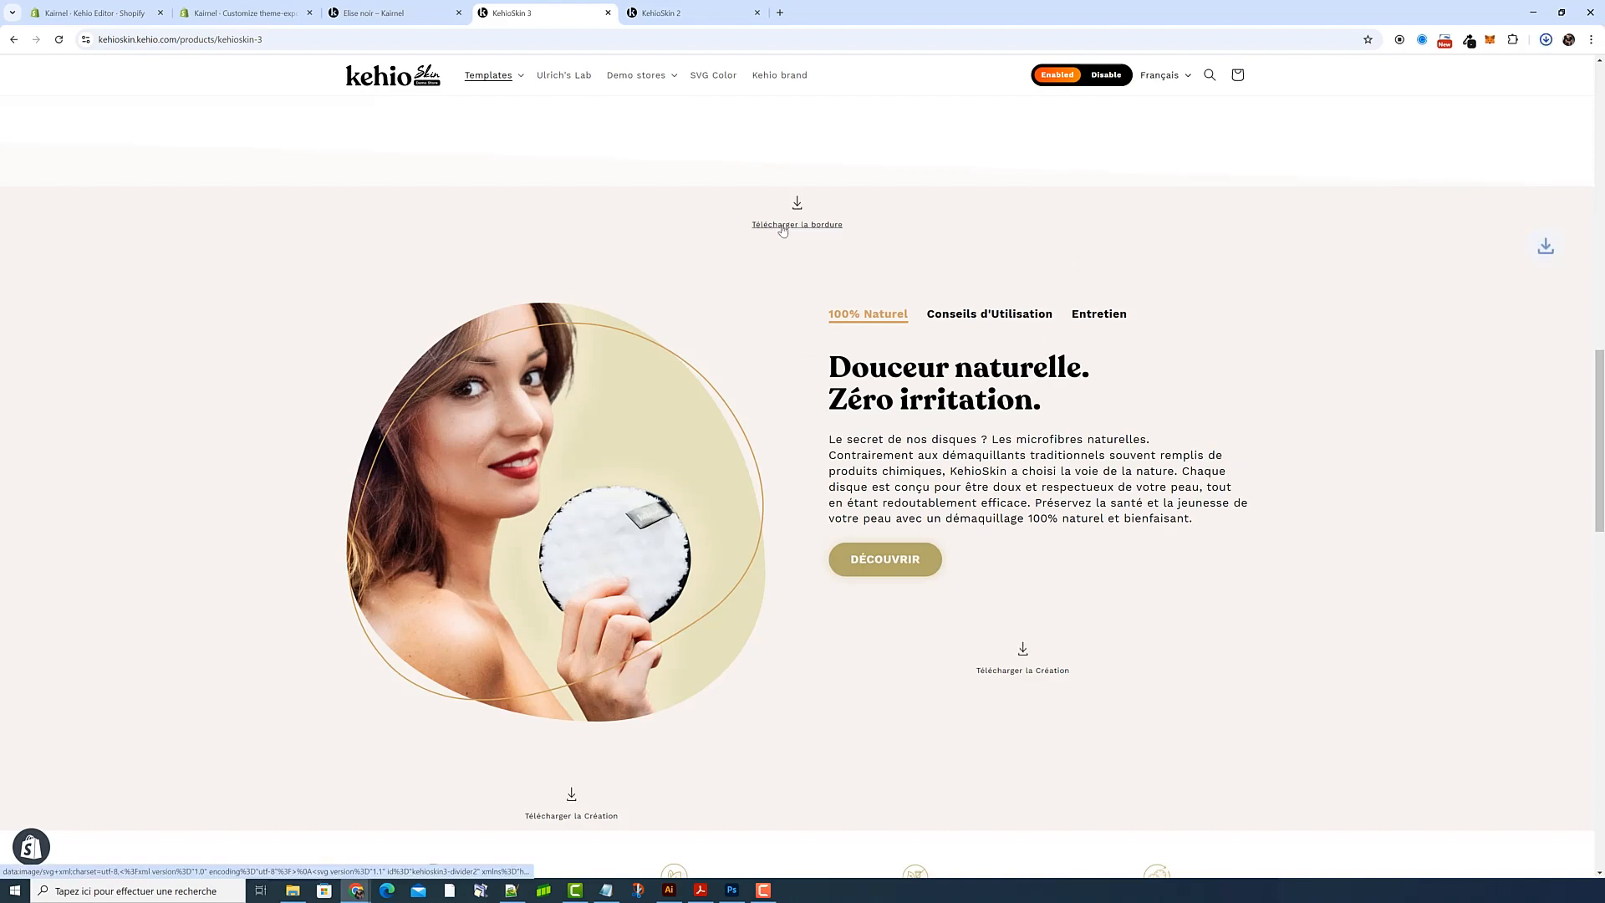
Download both creations of the 100% Naturel section: the woman's image and the tabbed text block
scroll(765, 324, "down", 4)
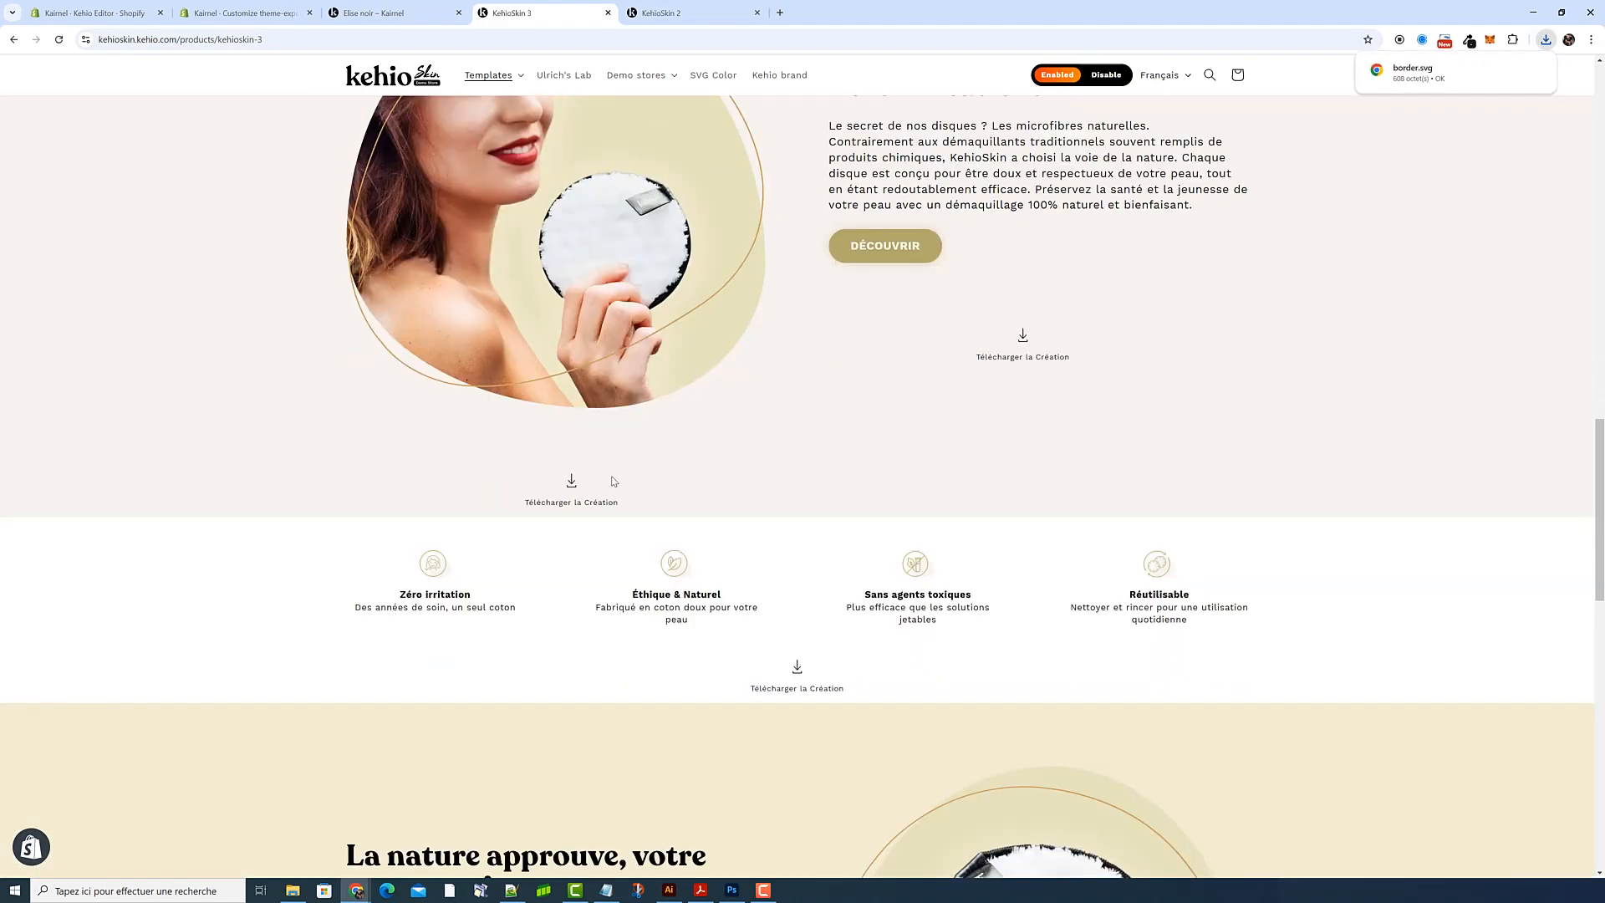
left_click(589, 505)
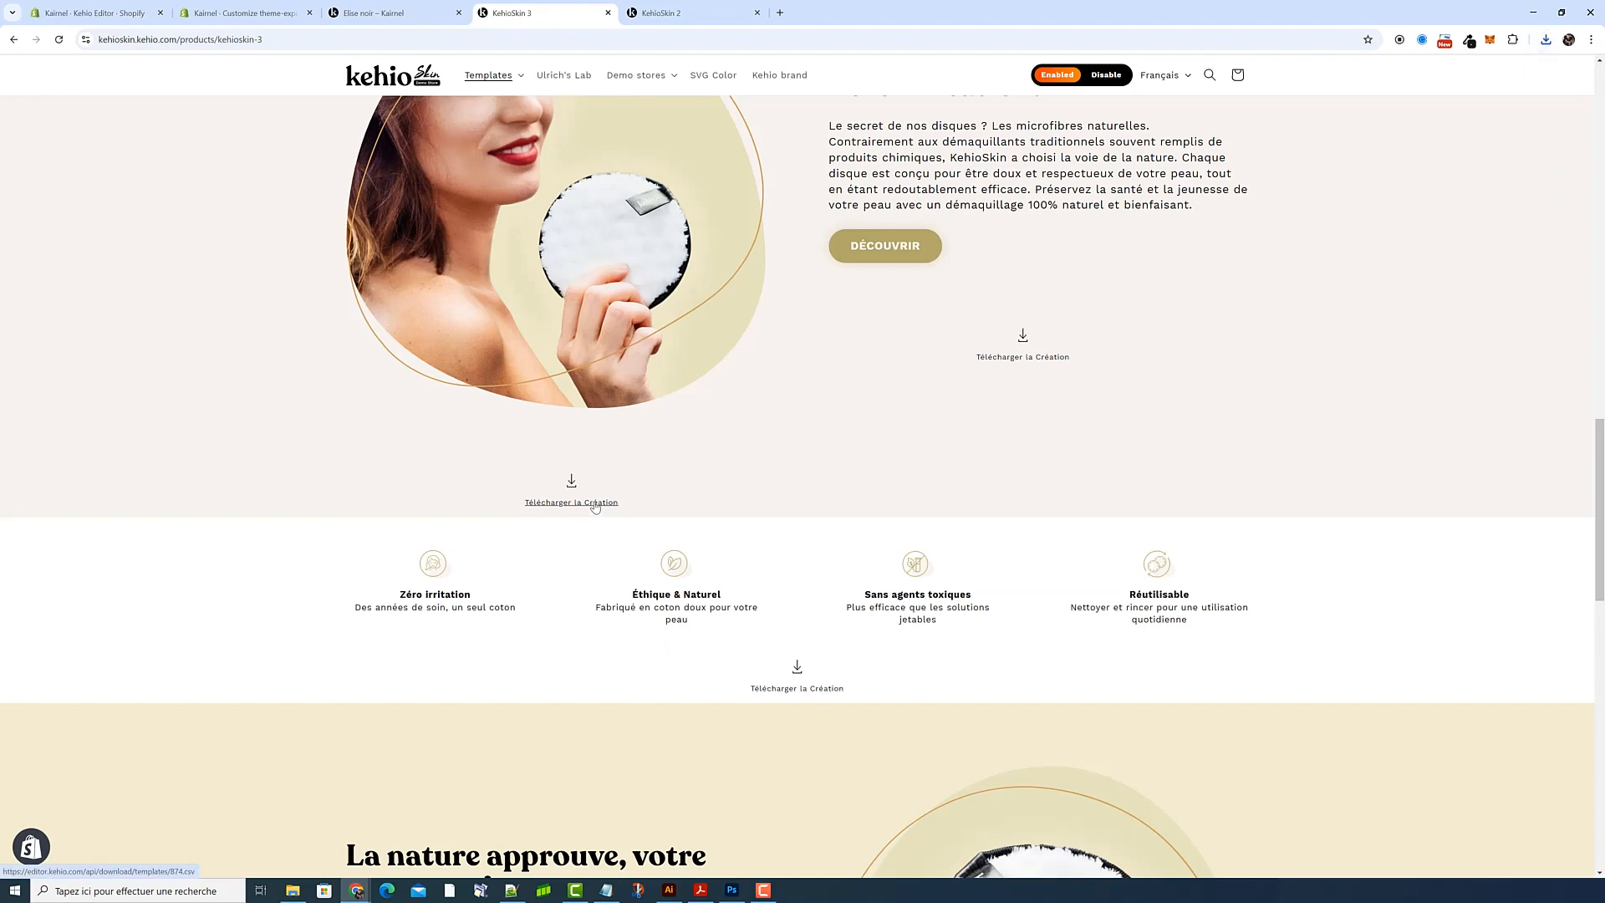
scroll(816, 398, "up", 2)
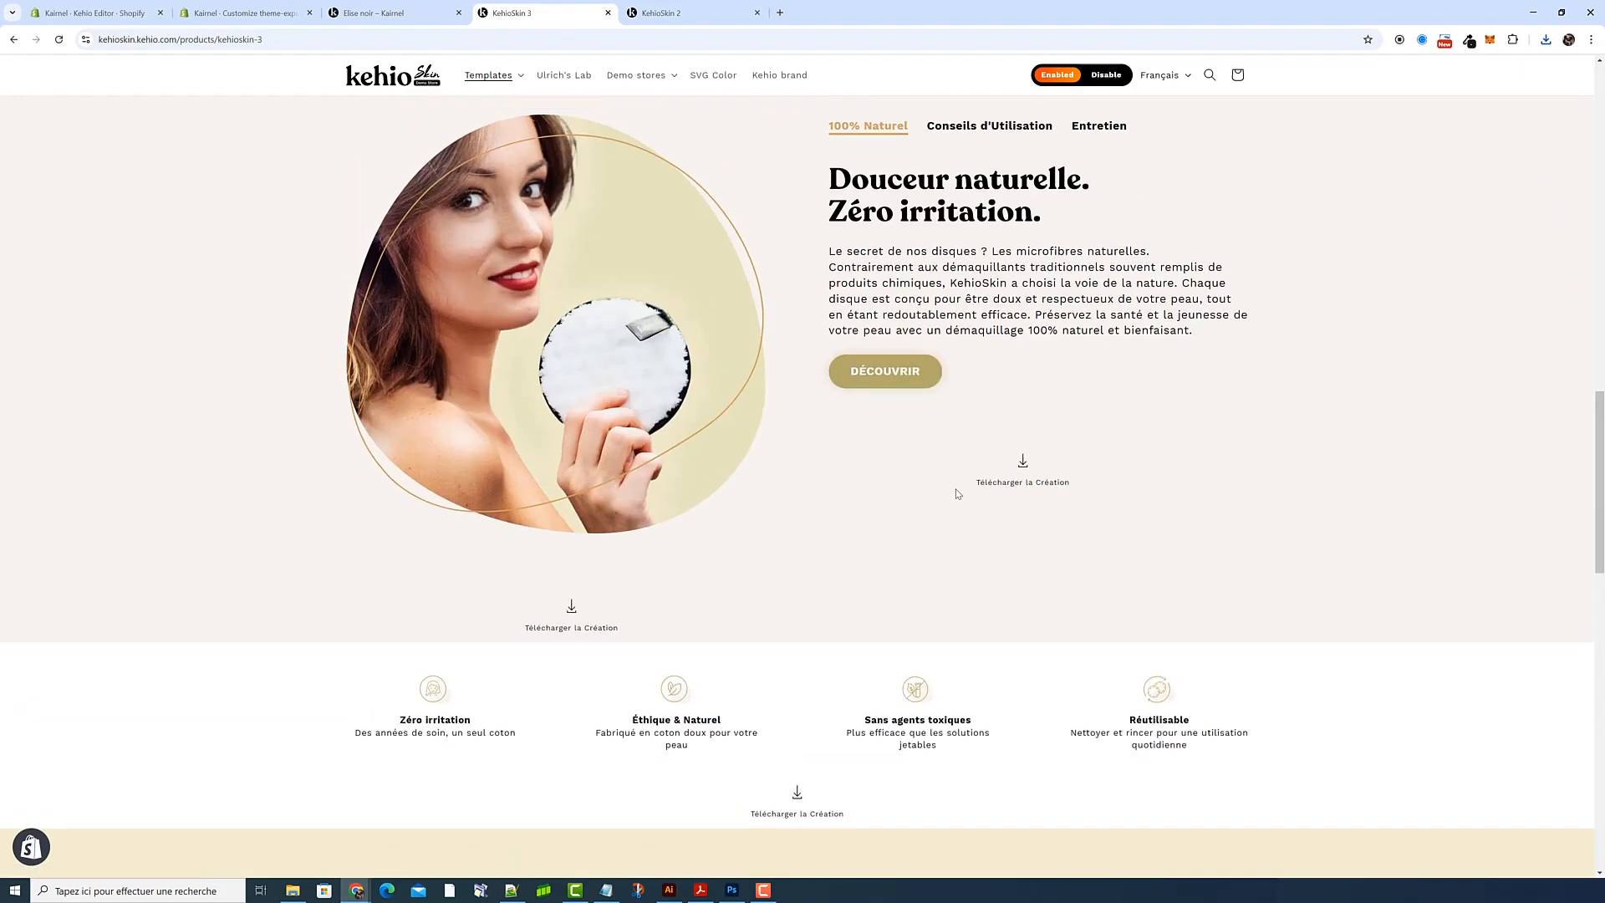
left_click(1049, 487)
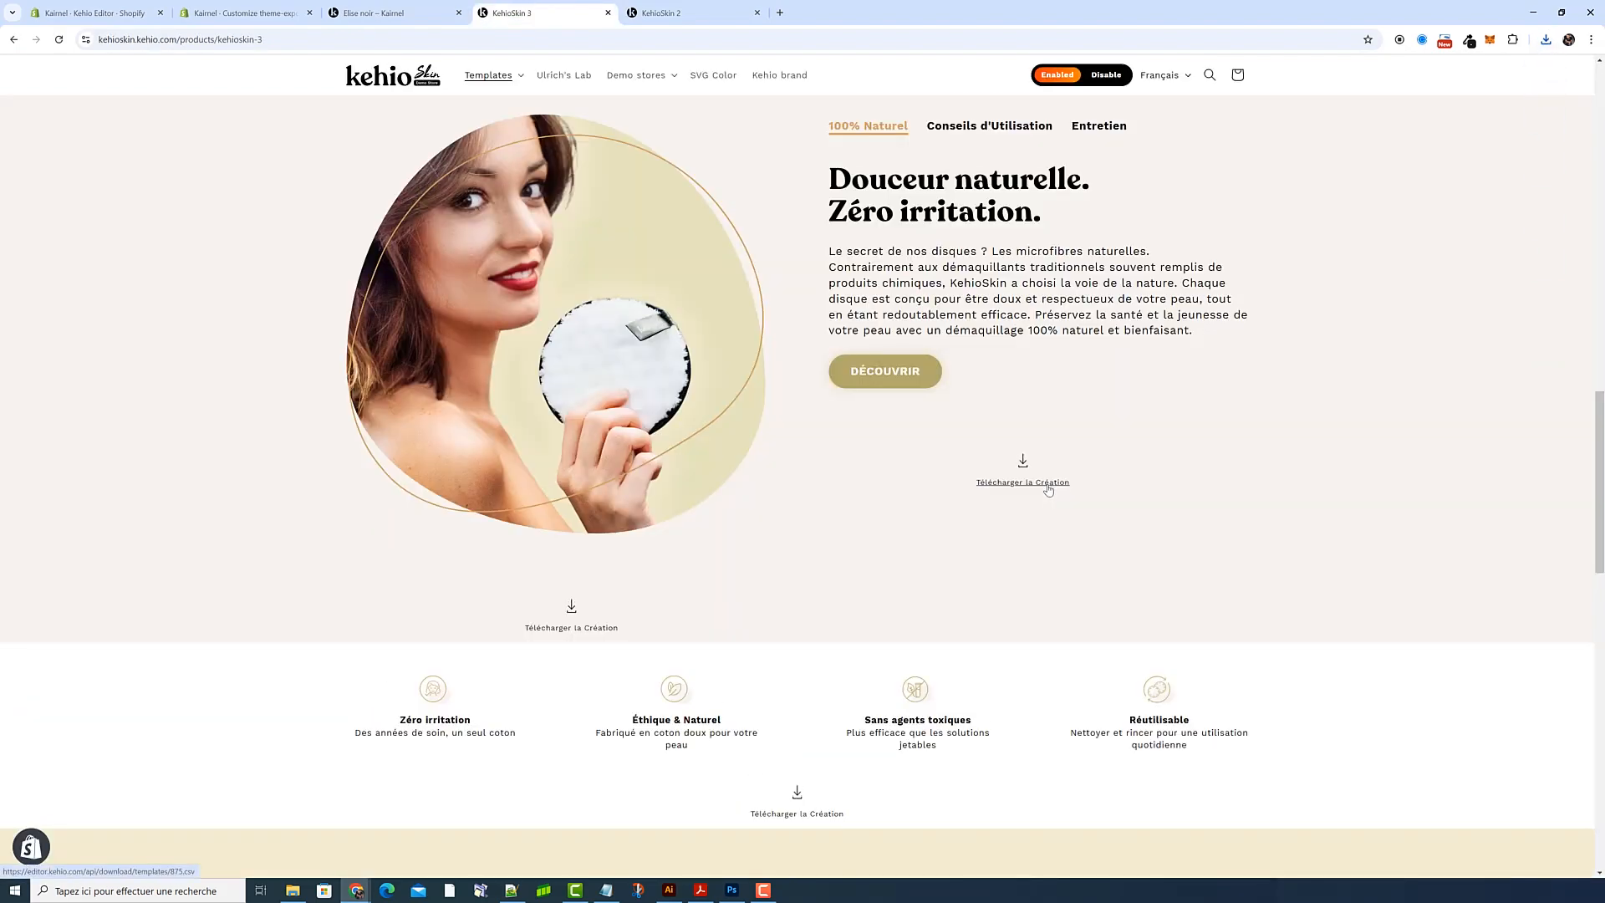
Switch to the Kehio Editor dashboard and import the downloaded creation file 874
left_click(92, 12)
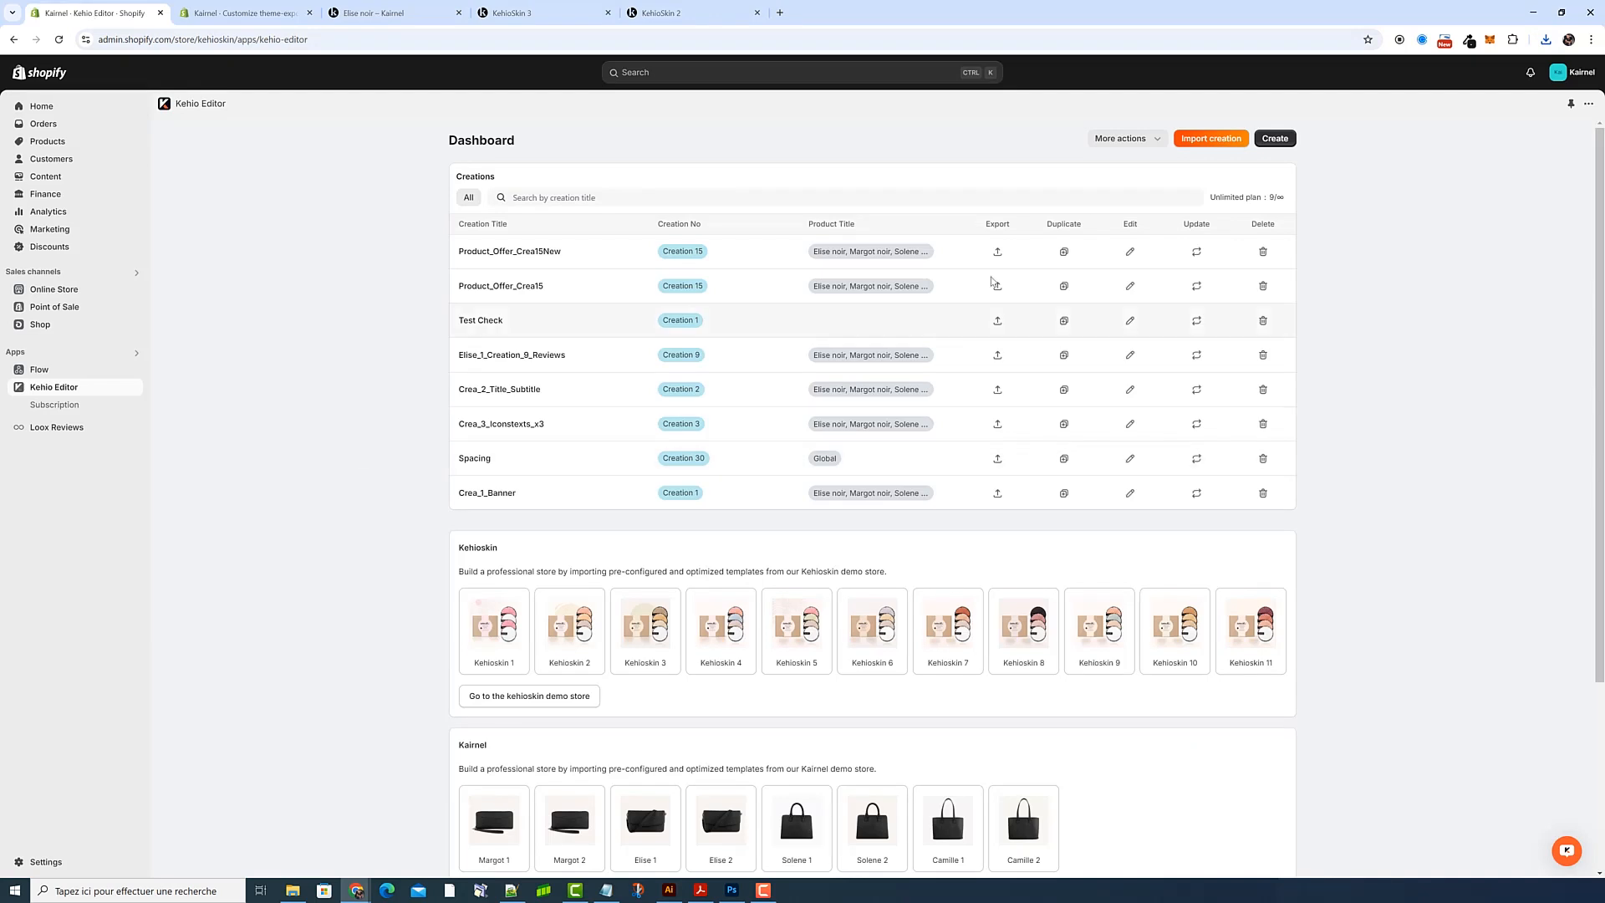
left_click(1207, 141)
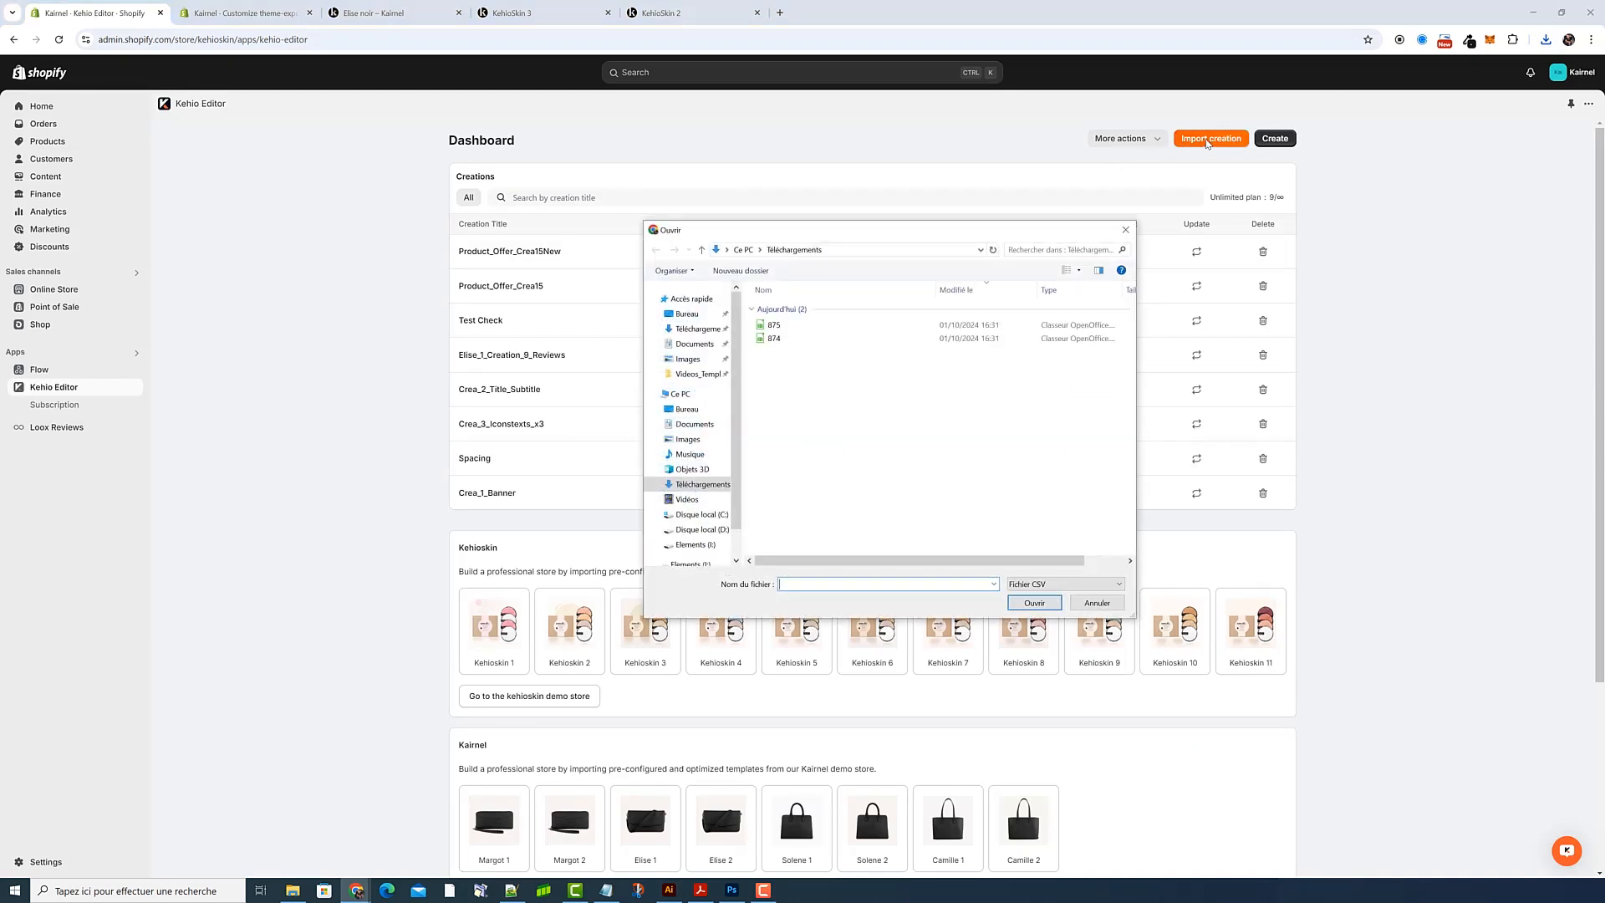
left_click(816, 338)
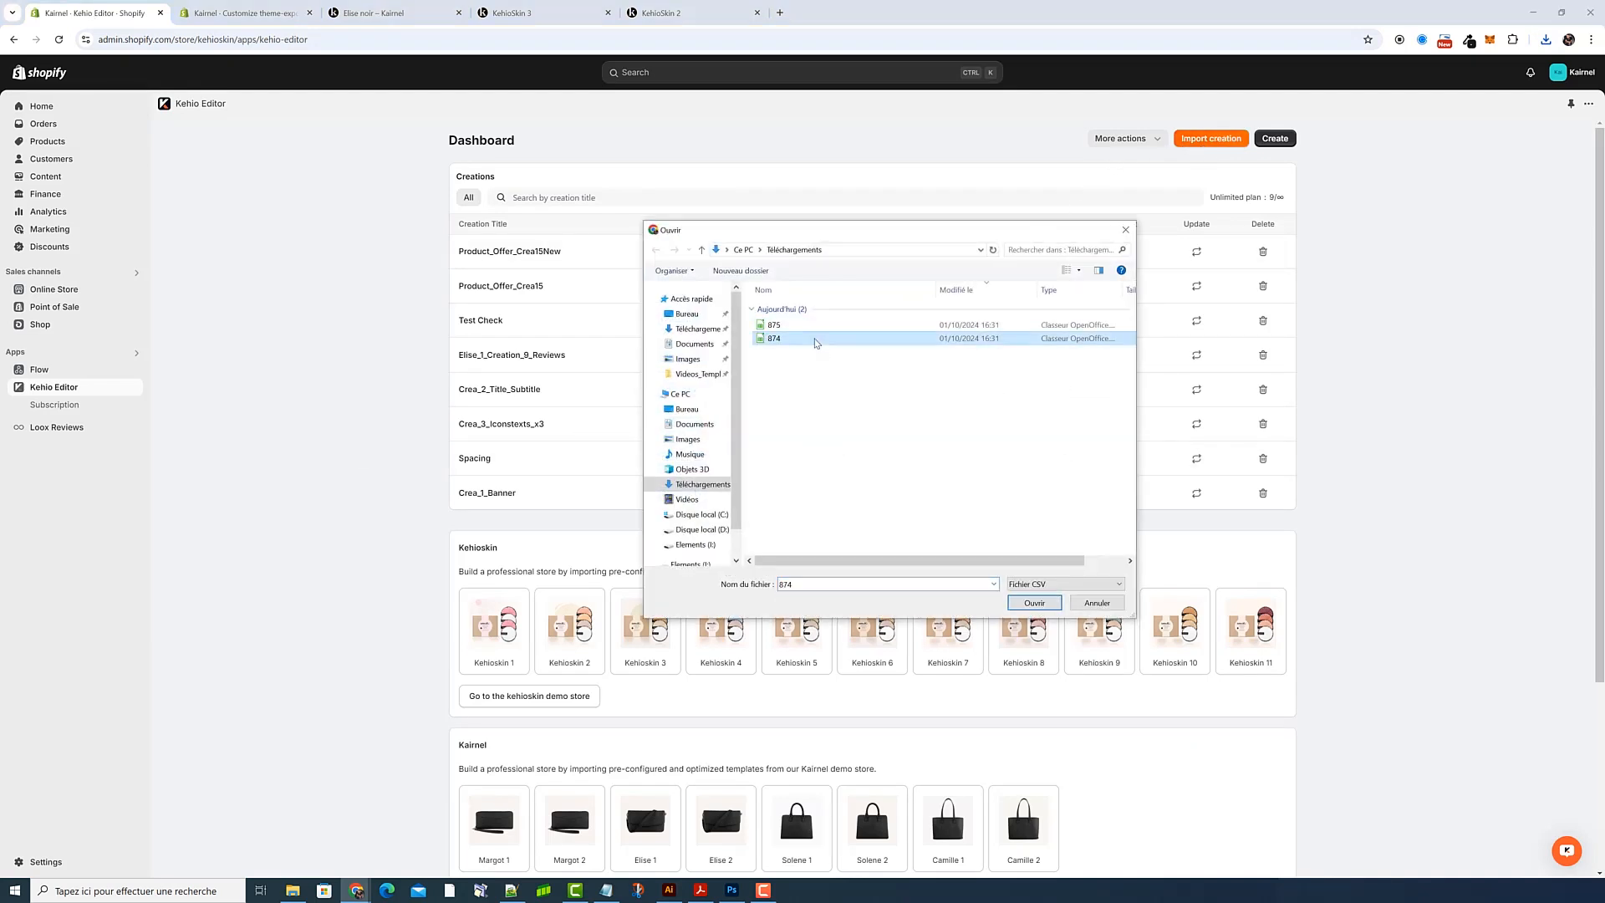
left_click(1054, 598)
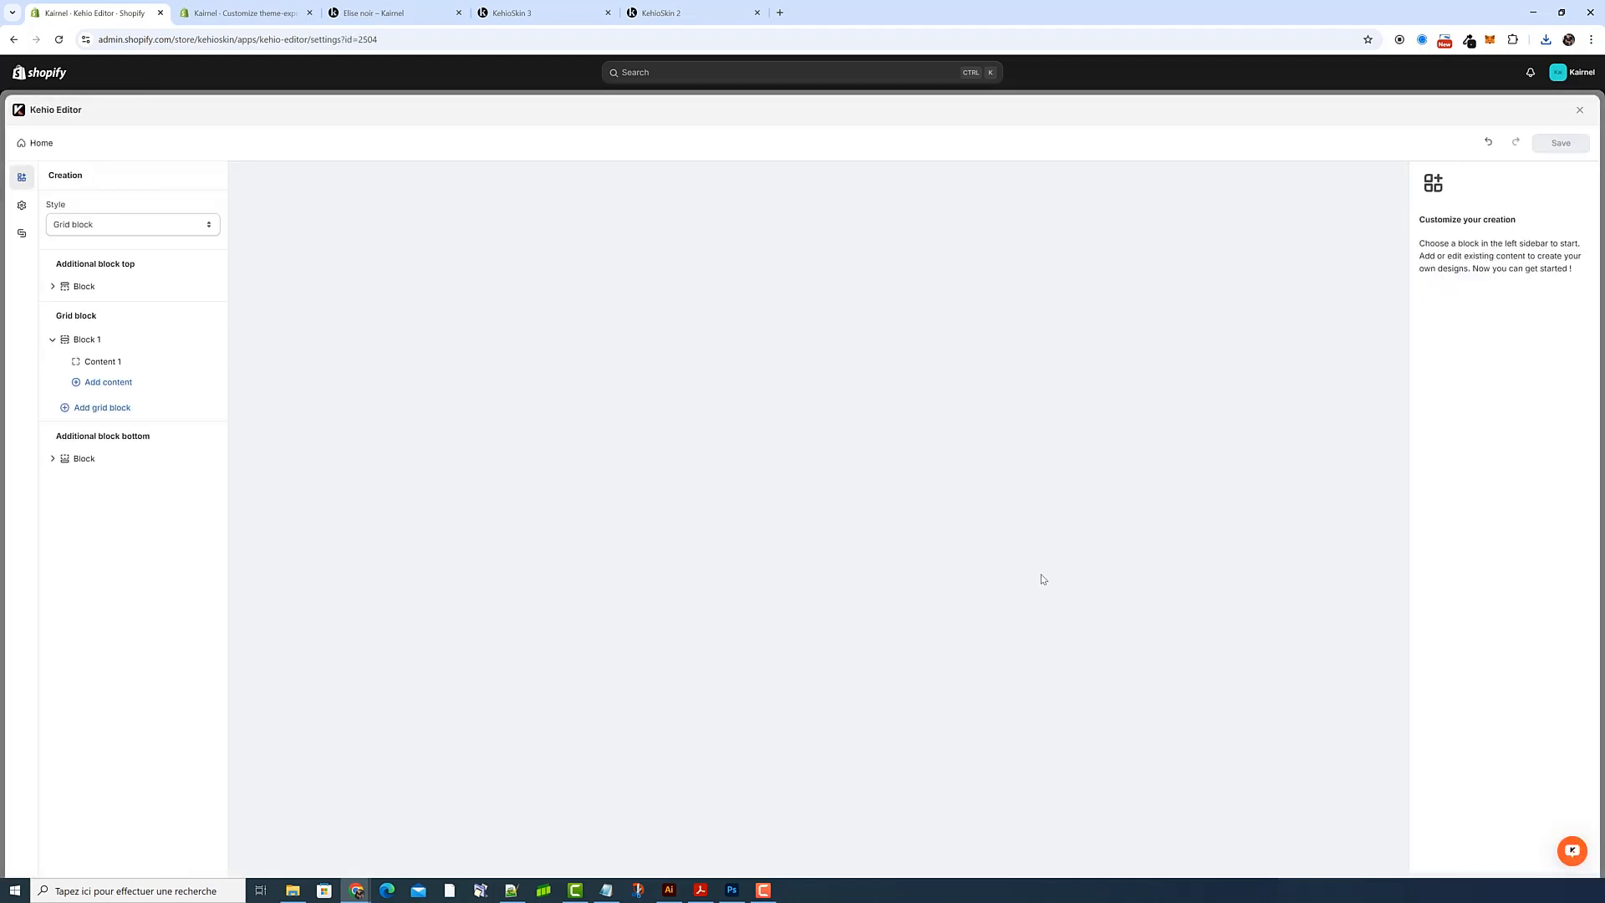
Set the imported left-image creation's number to Creation 4 in its integration settings
left_click(22, 231)
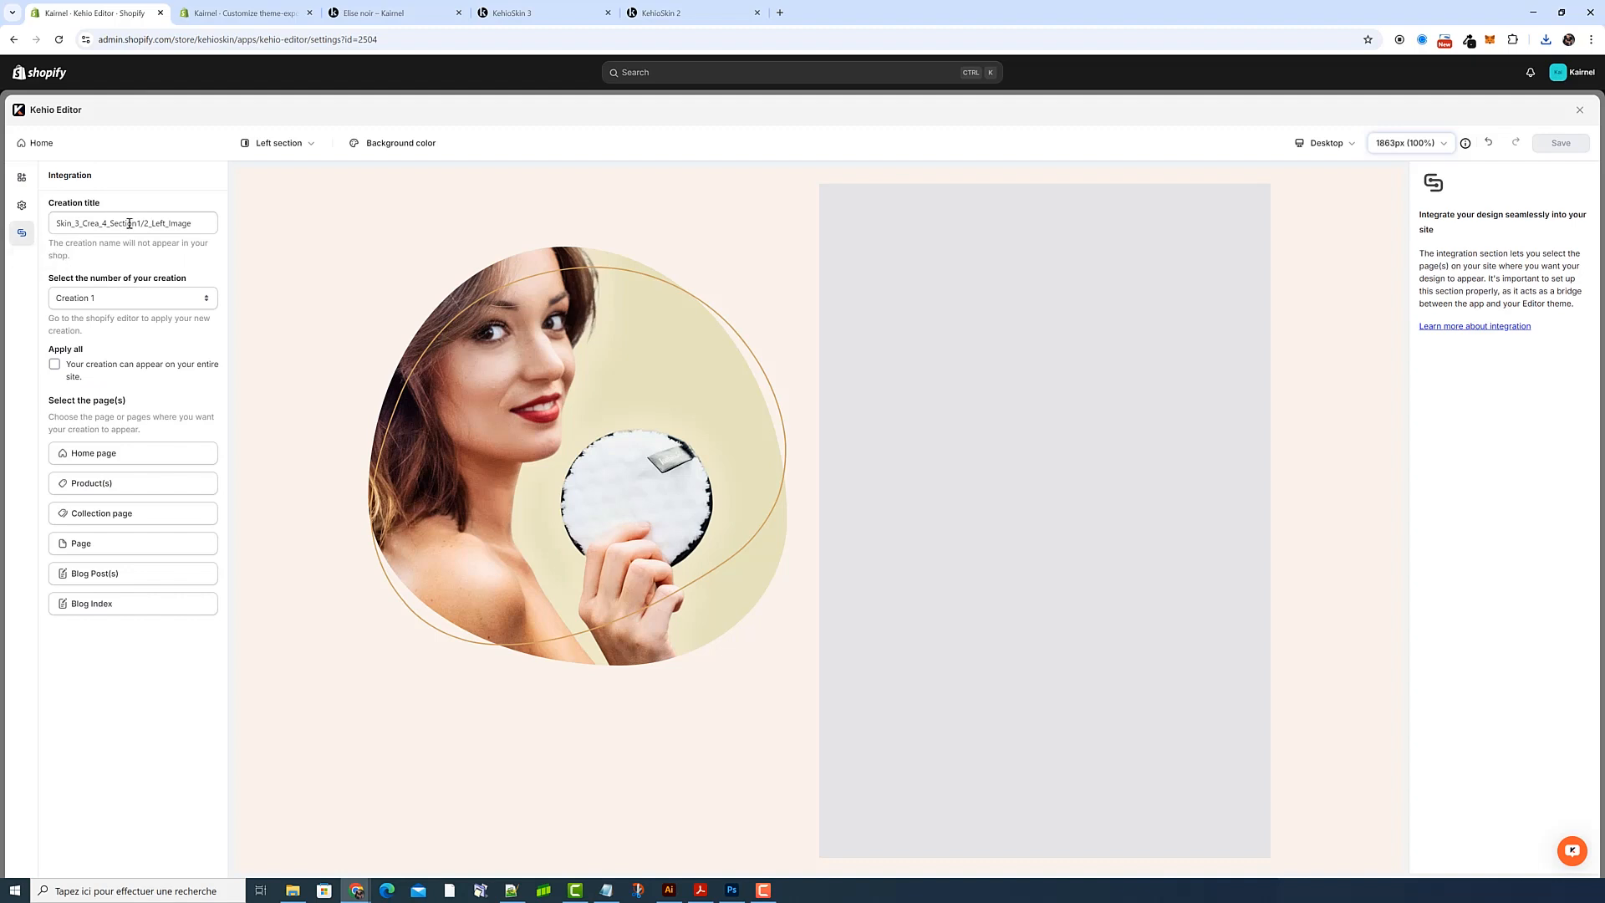
left_click_drag(193, 228, 110, 221)
left_click(130, 299)
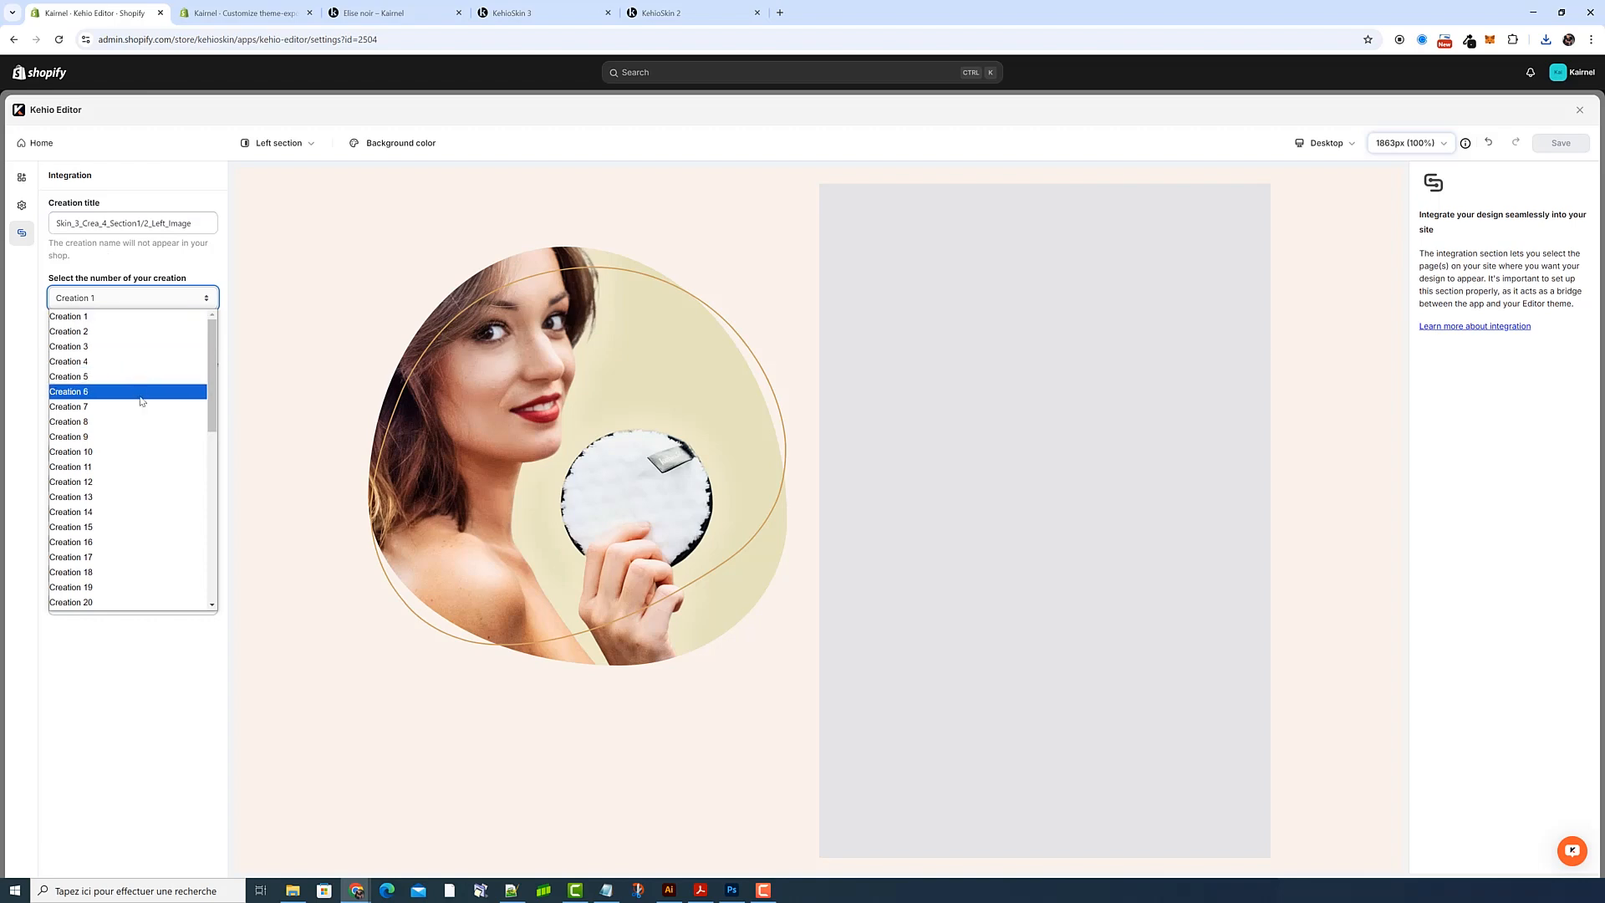
left_click(129, 362)
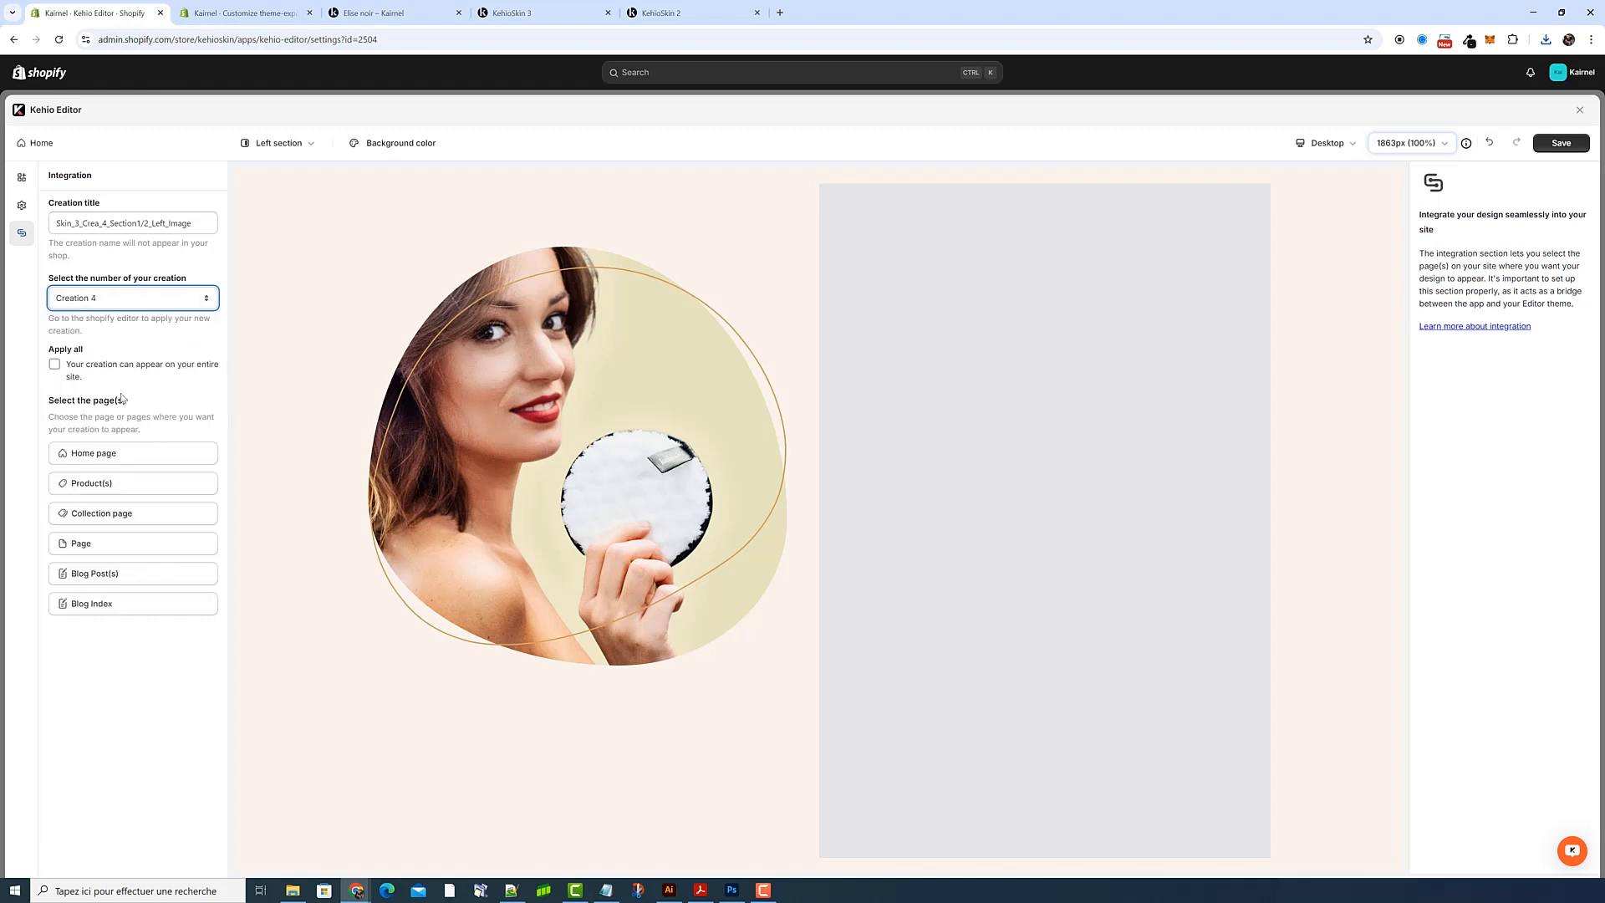
Assign the left-image creation to the products Elise noir, Margot noir and Solene noir, then save and close it
left_click(144, 483)
left_click(767, 264)
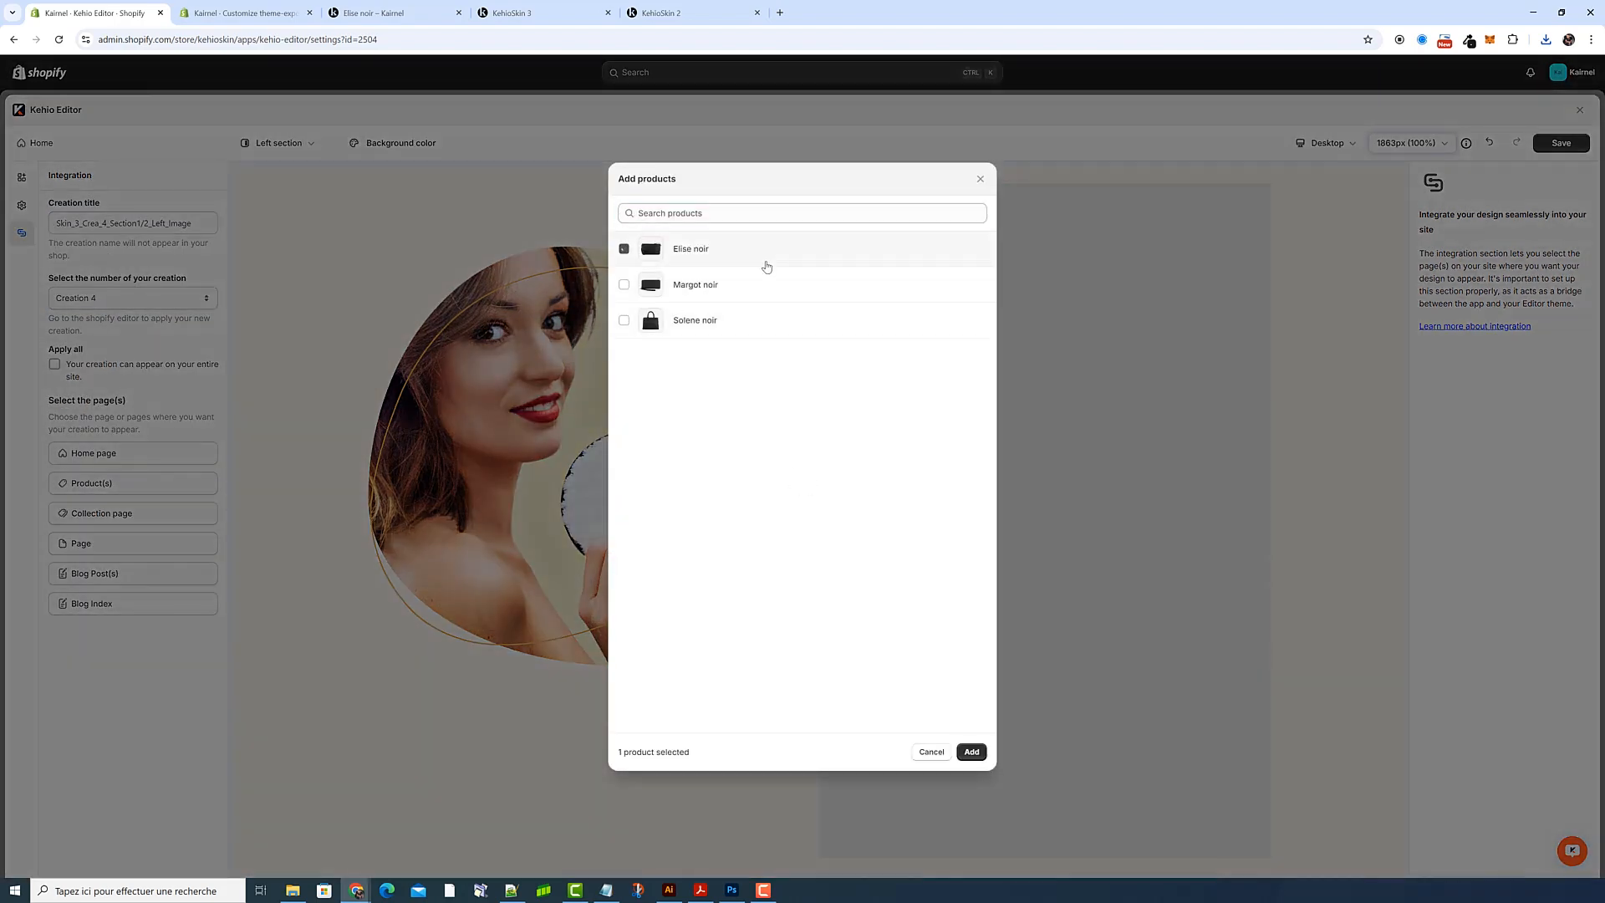
left_click(766, 284)
left_click(767, 320)
left_click(972, 752)
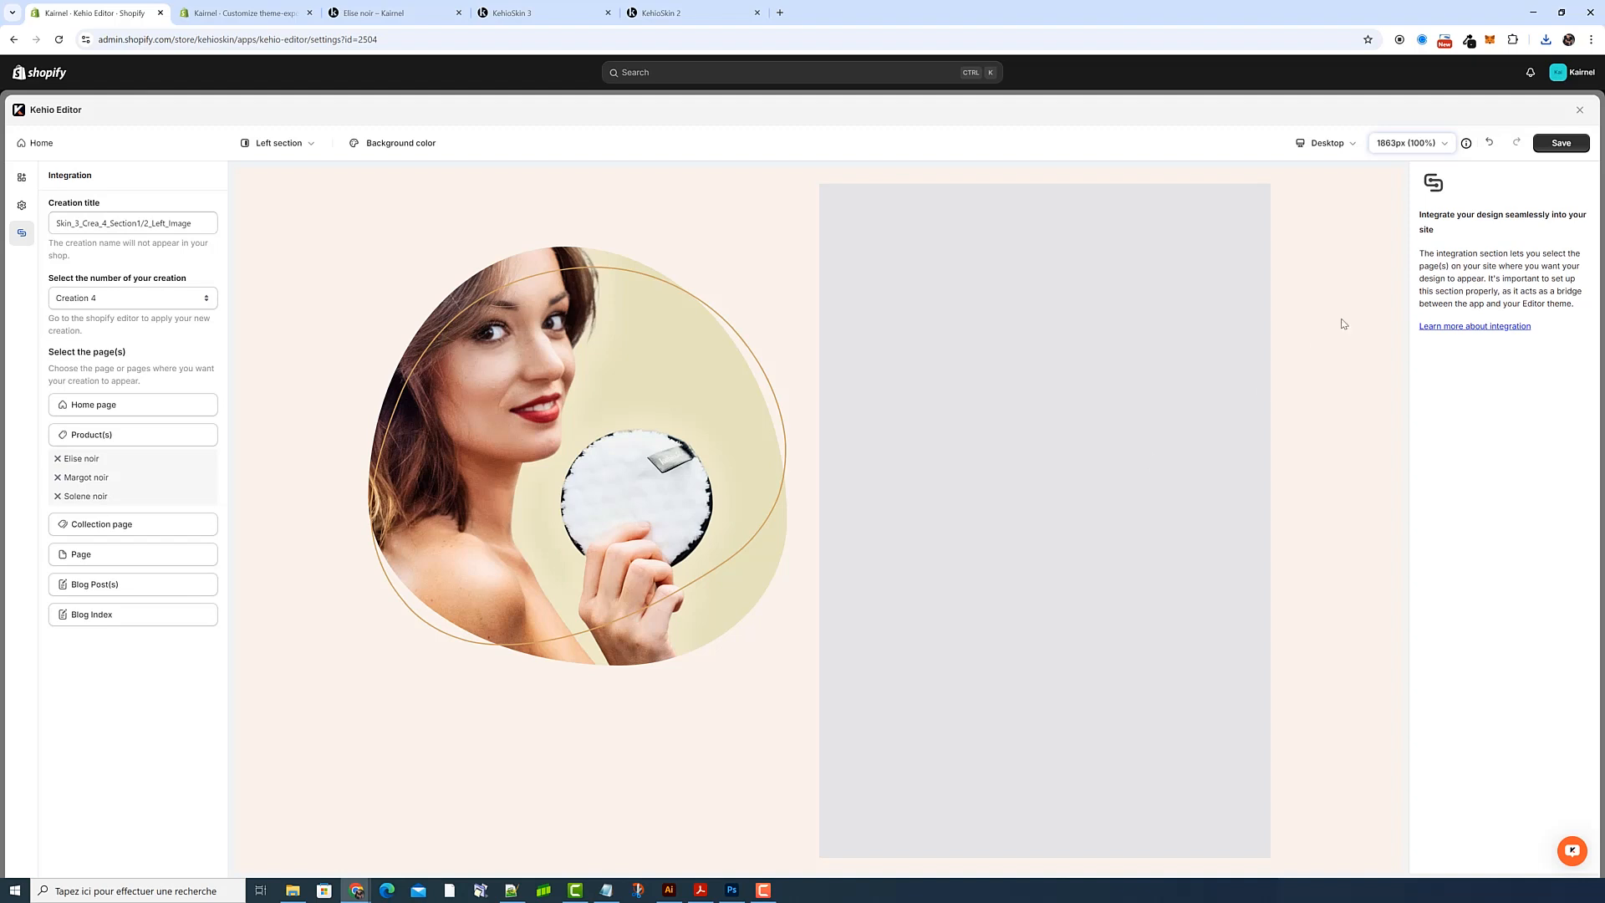
left_click(1562, 143)
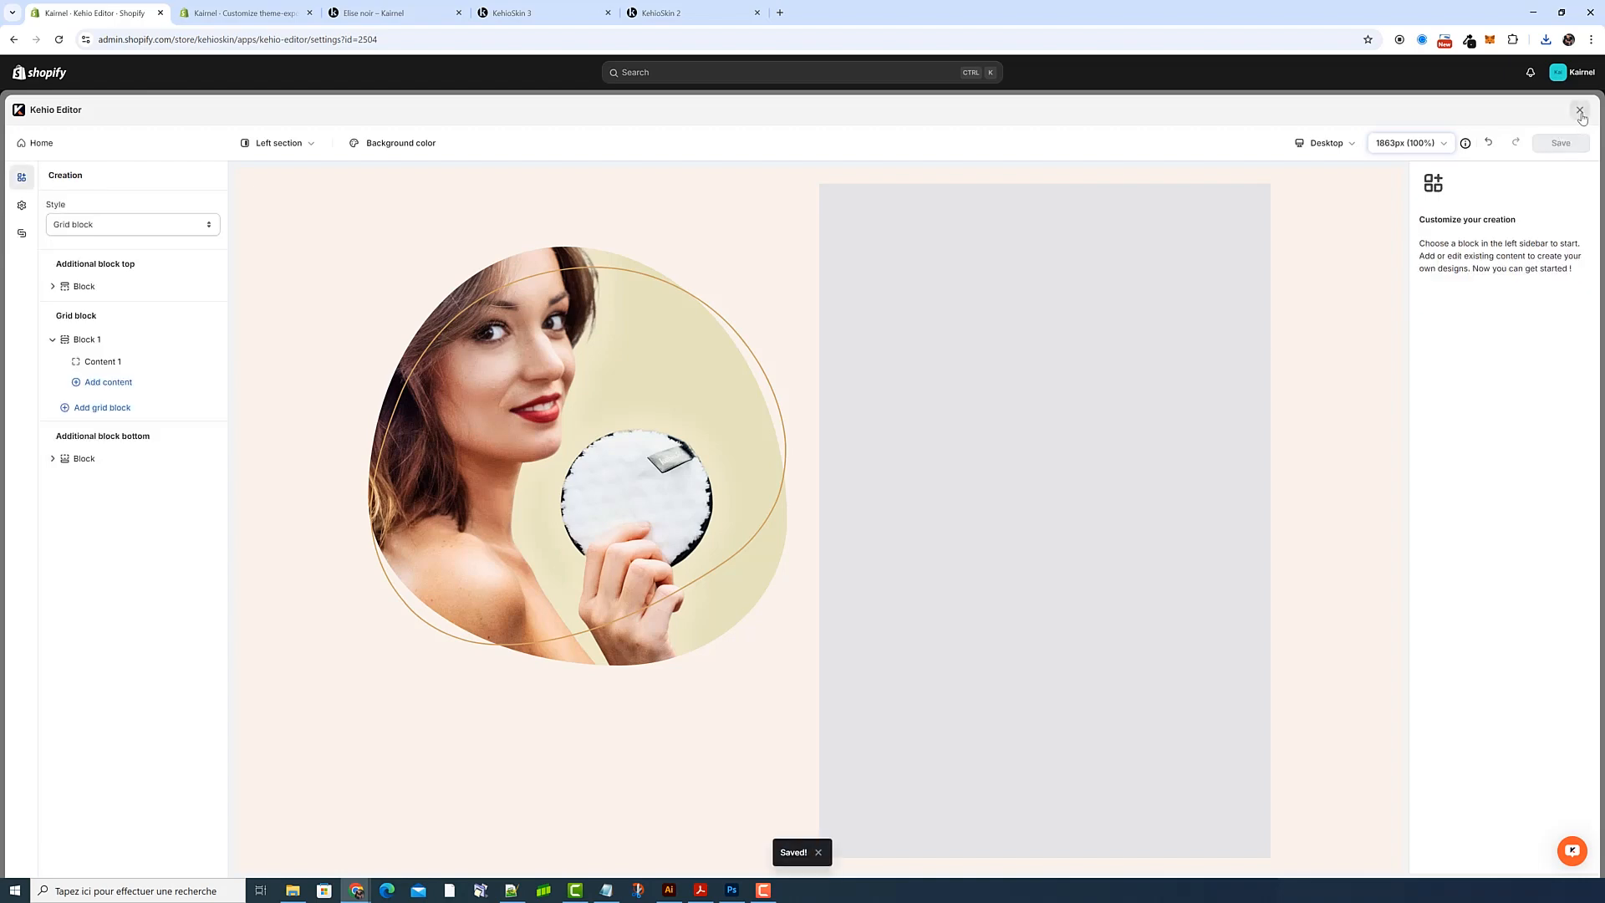
left_click(1581, 111)
Import the downloaded creation file 875 into the dashboard
left_click(1194, 140)
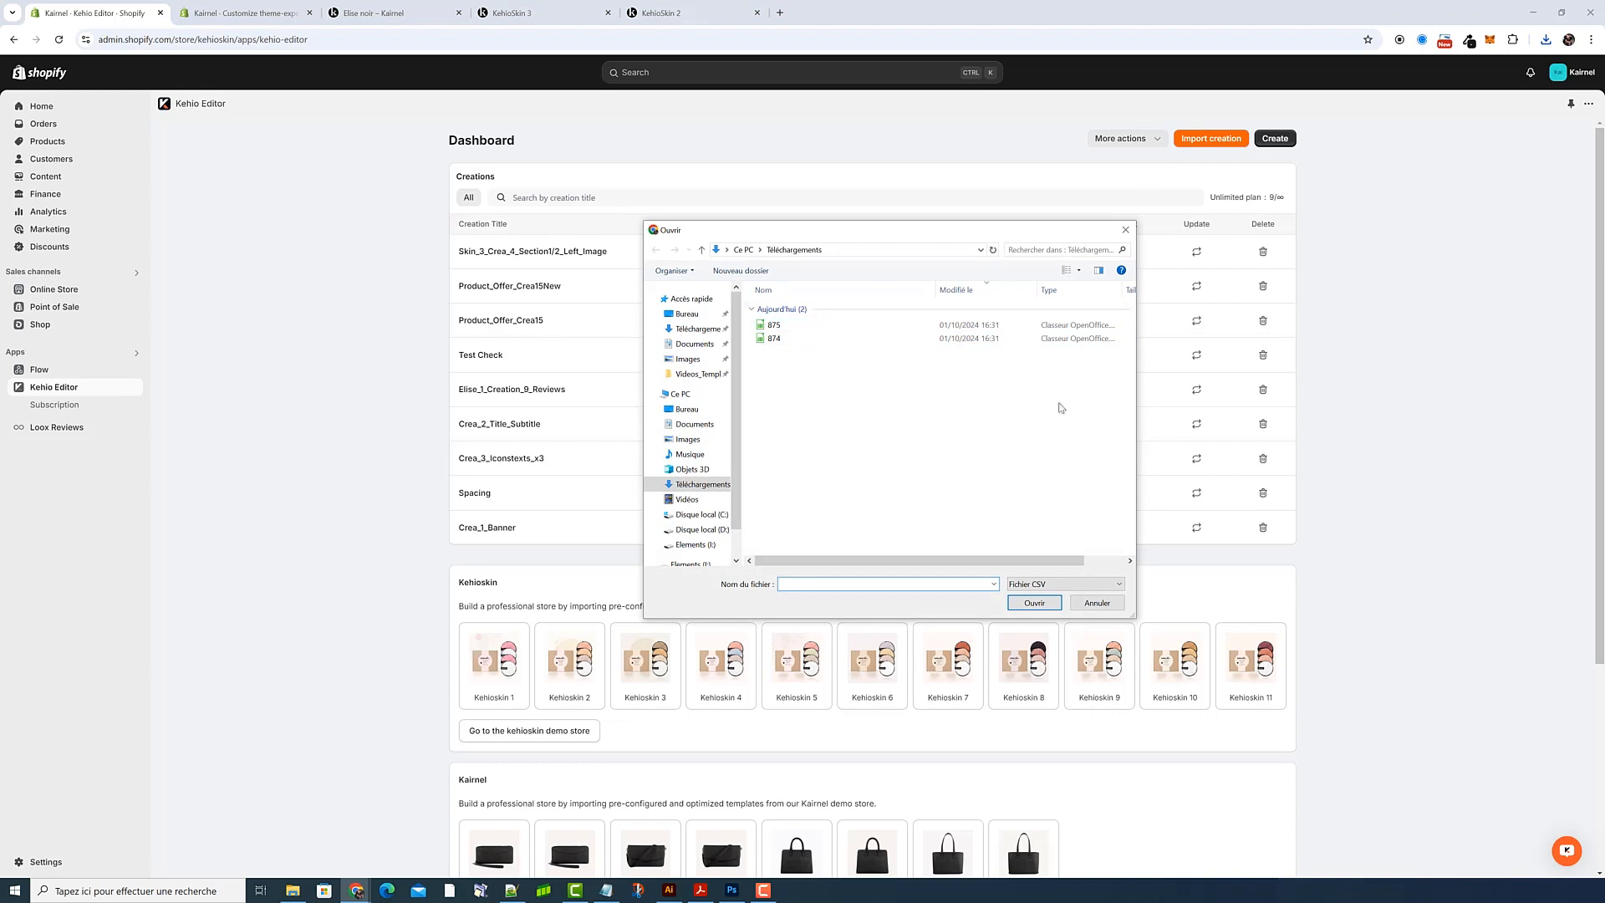
left_click(1097, 602)
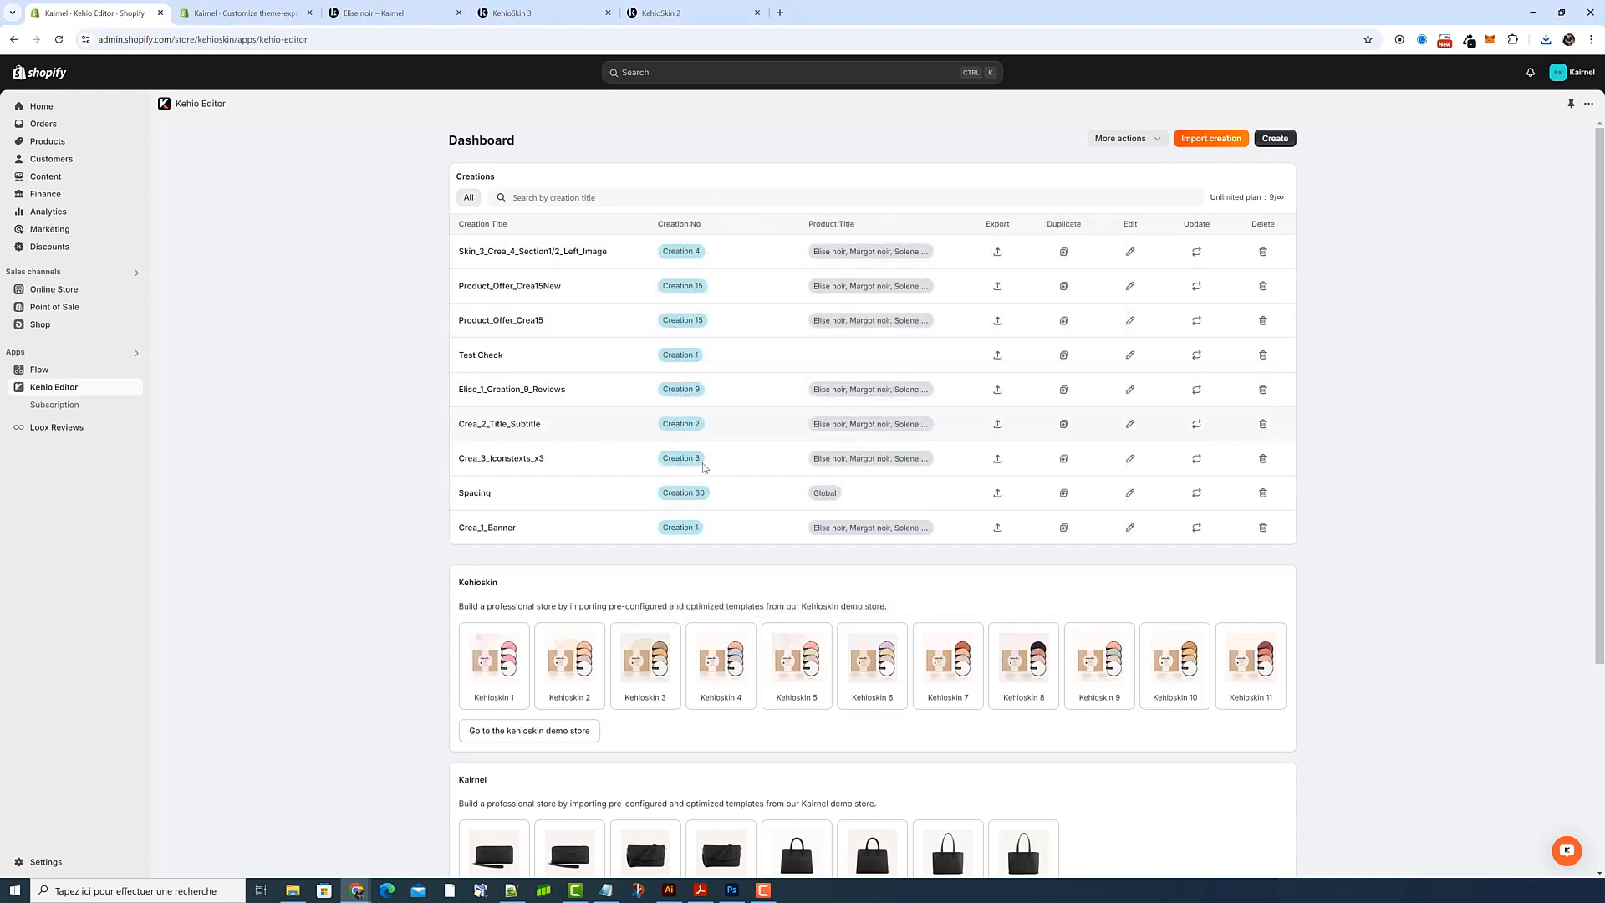
left_click(1211, 138)
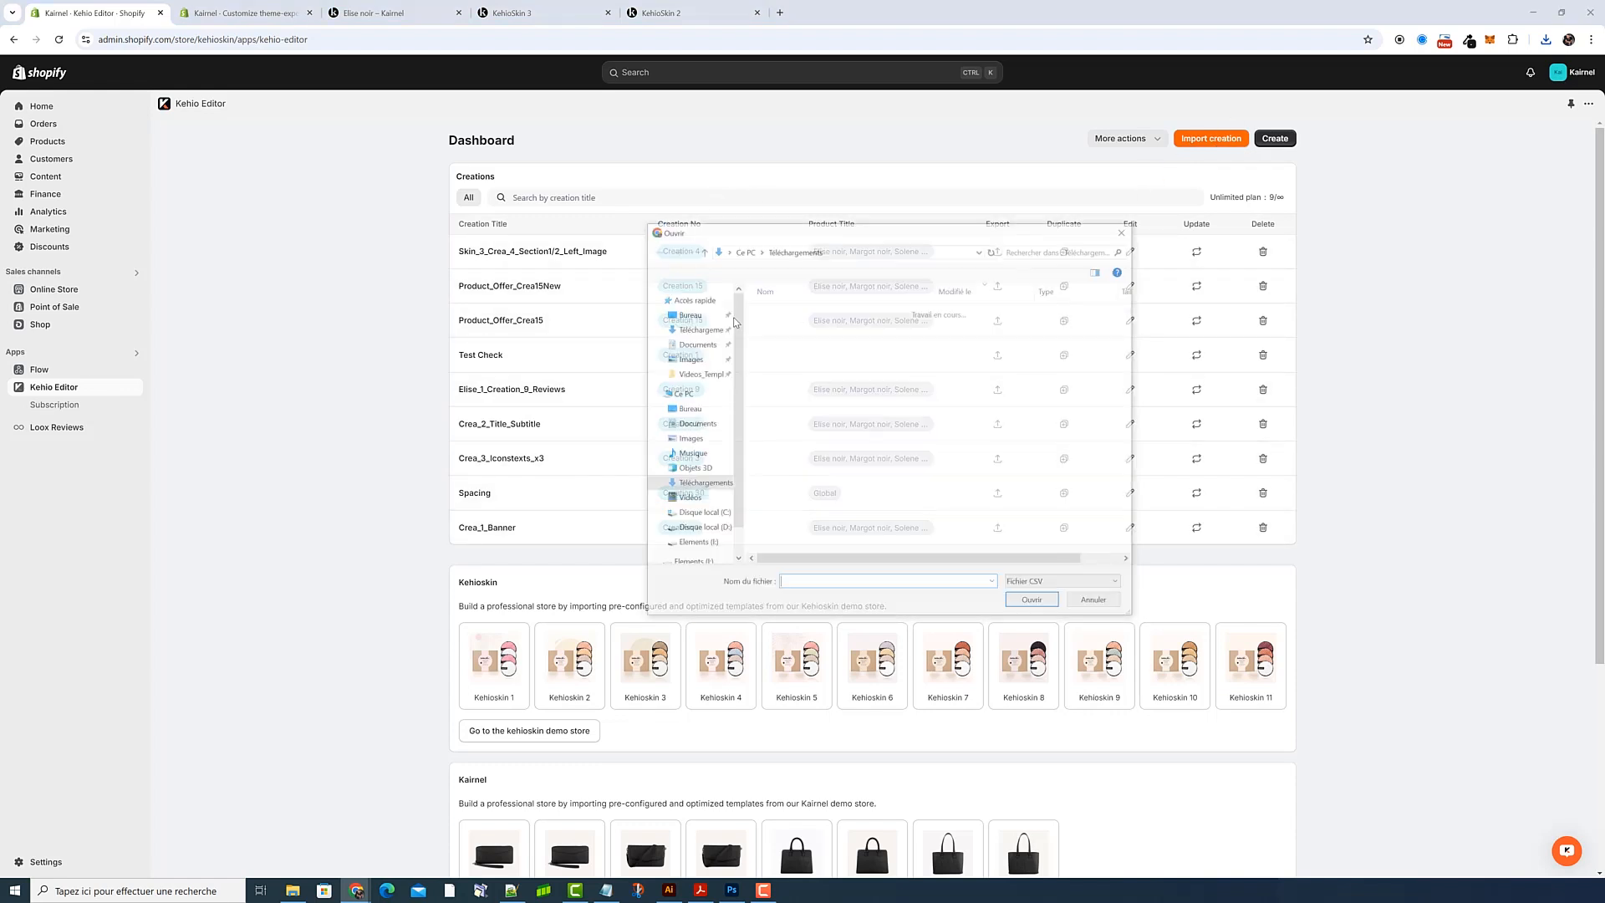
left_click(870, 325)
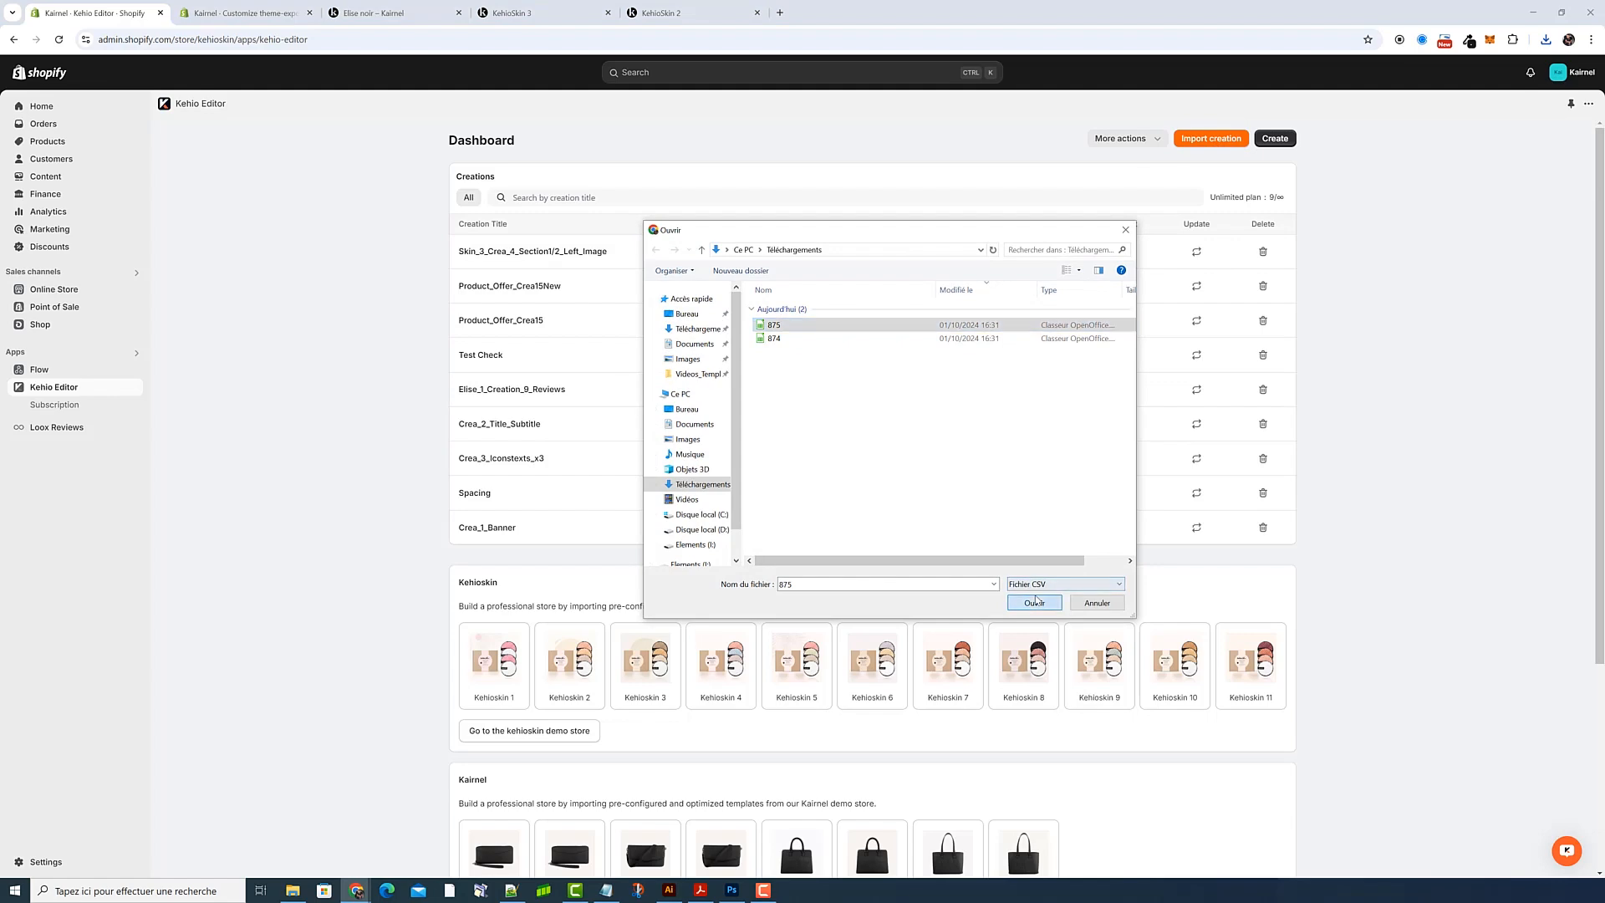
left_click(1036, 602)
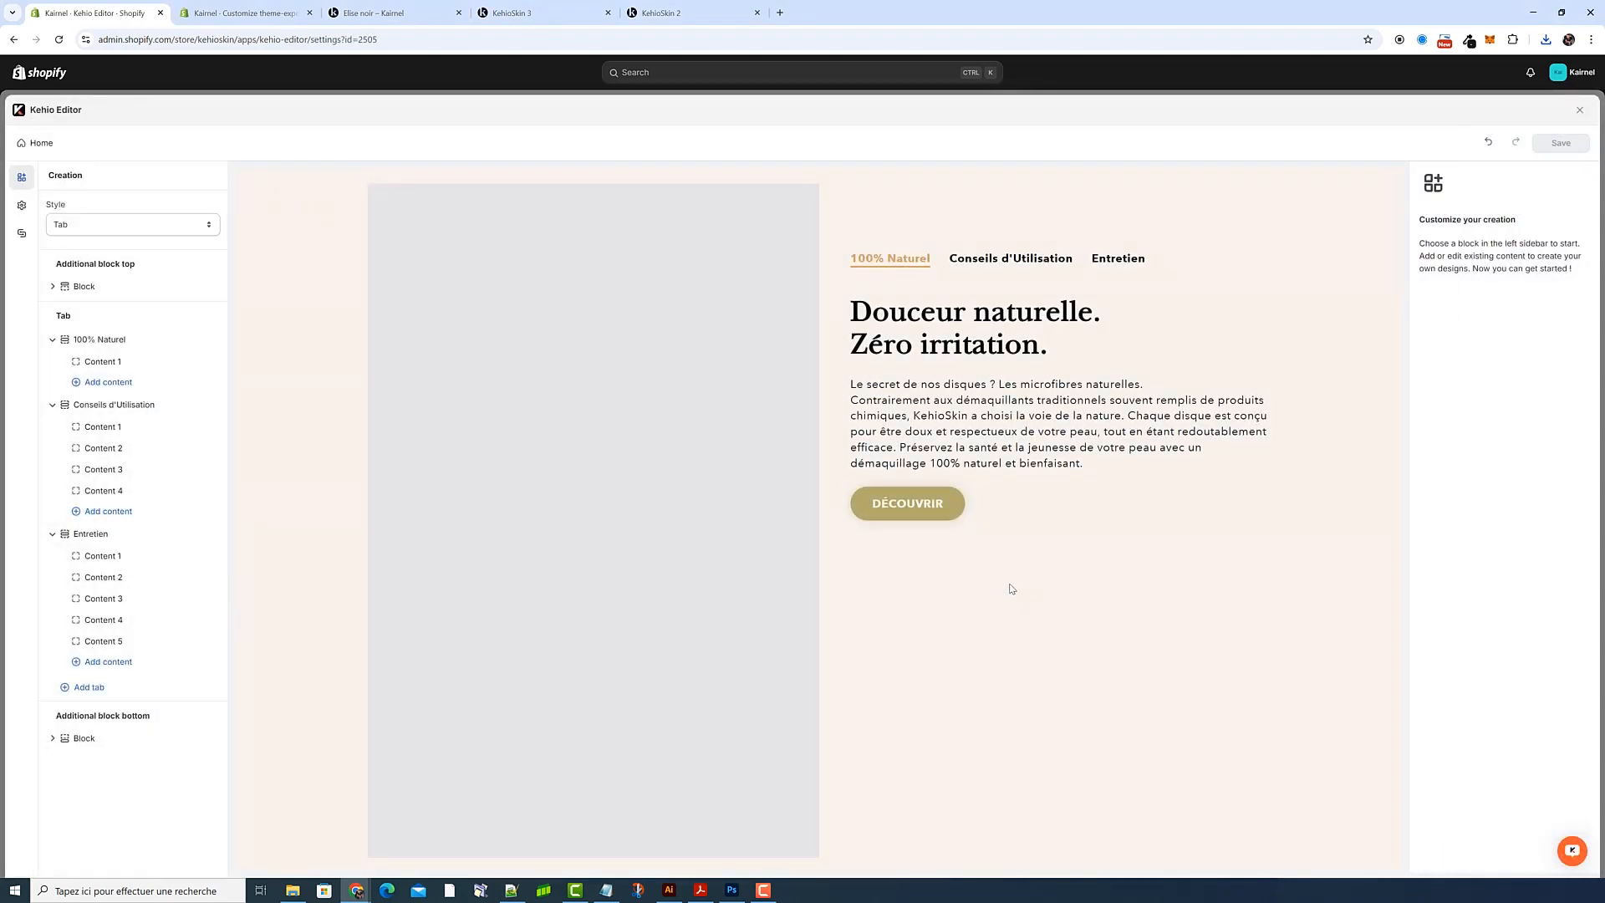
Set the imported right-tab creation's number to Creation 5 in its integration settings
left_click(21, 235)
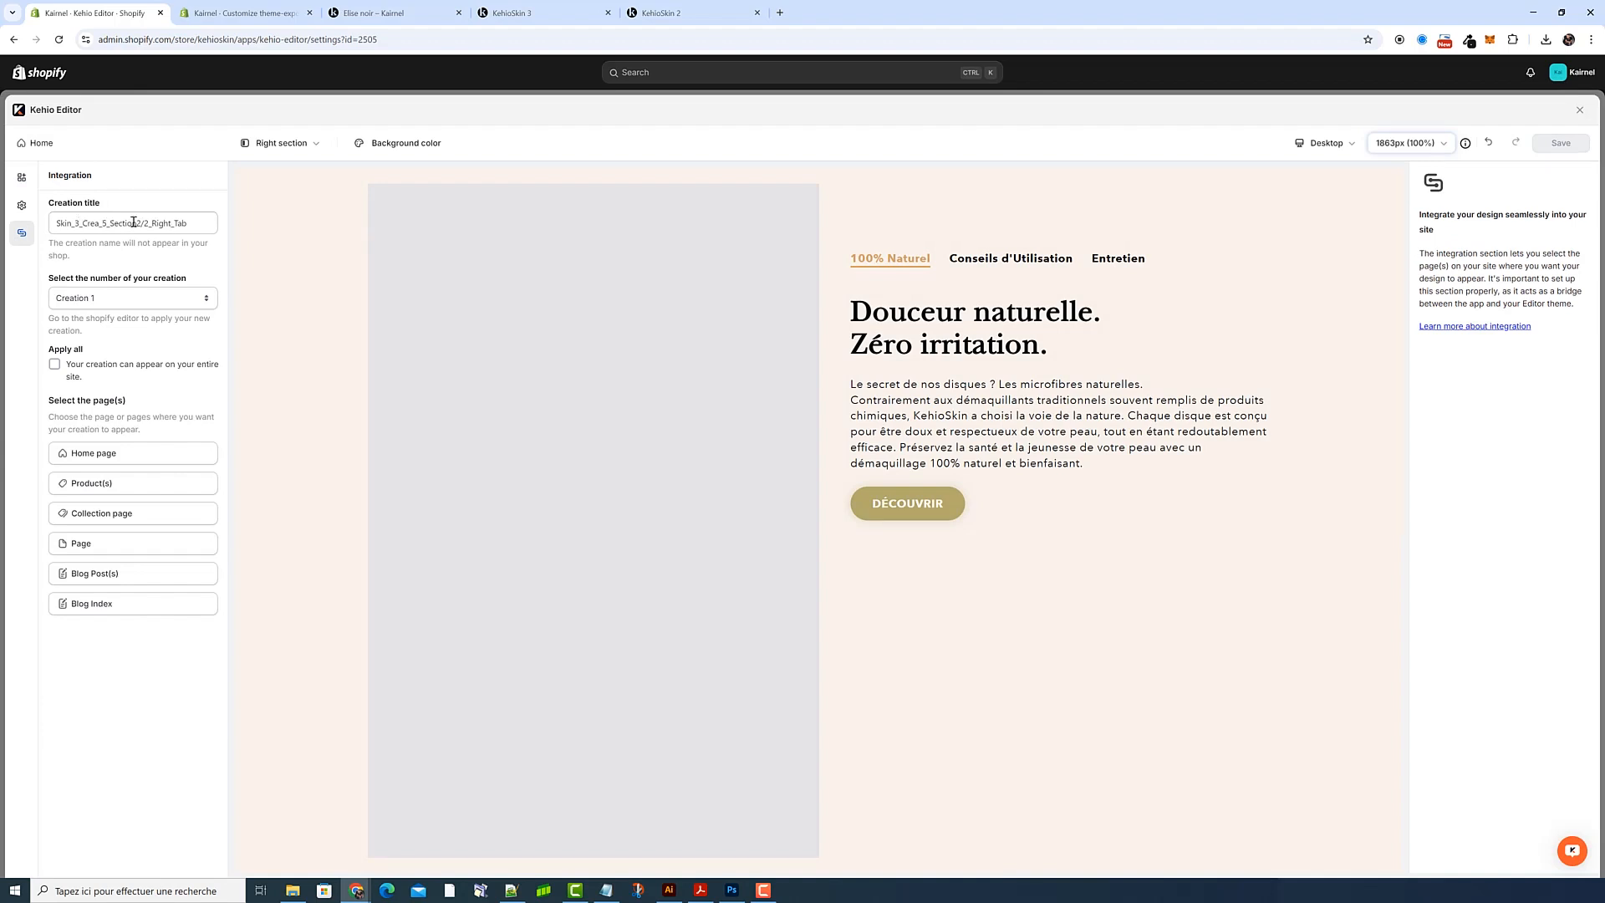
left_click(106, 302)
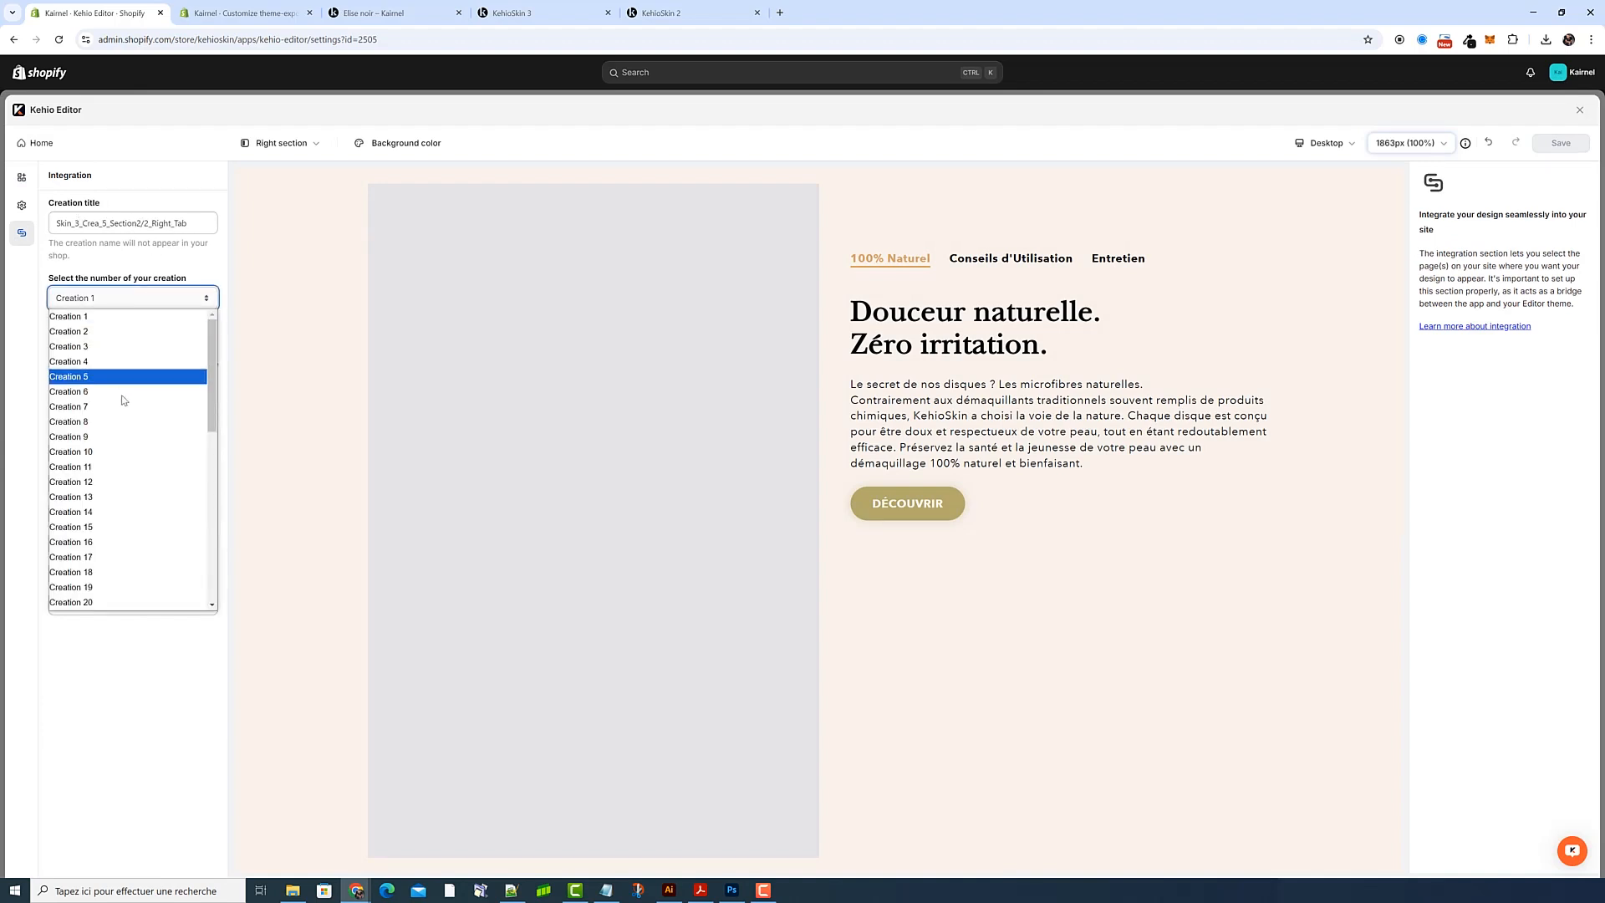
left_click(125, 378)
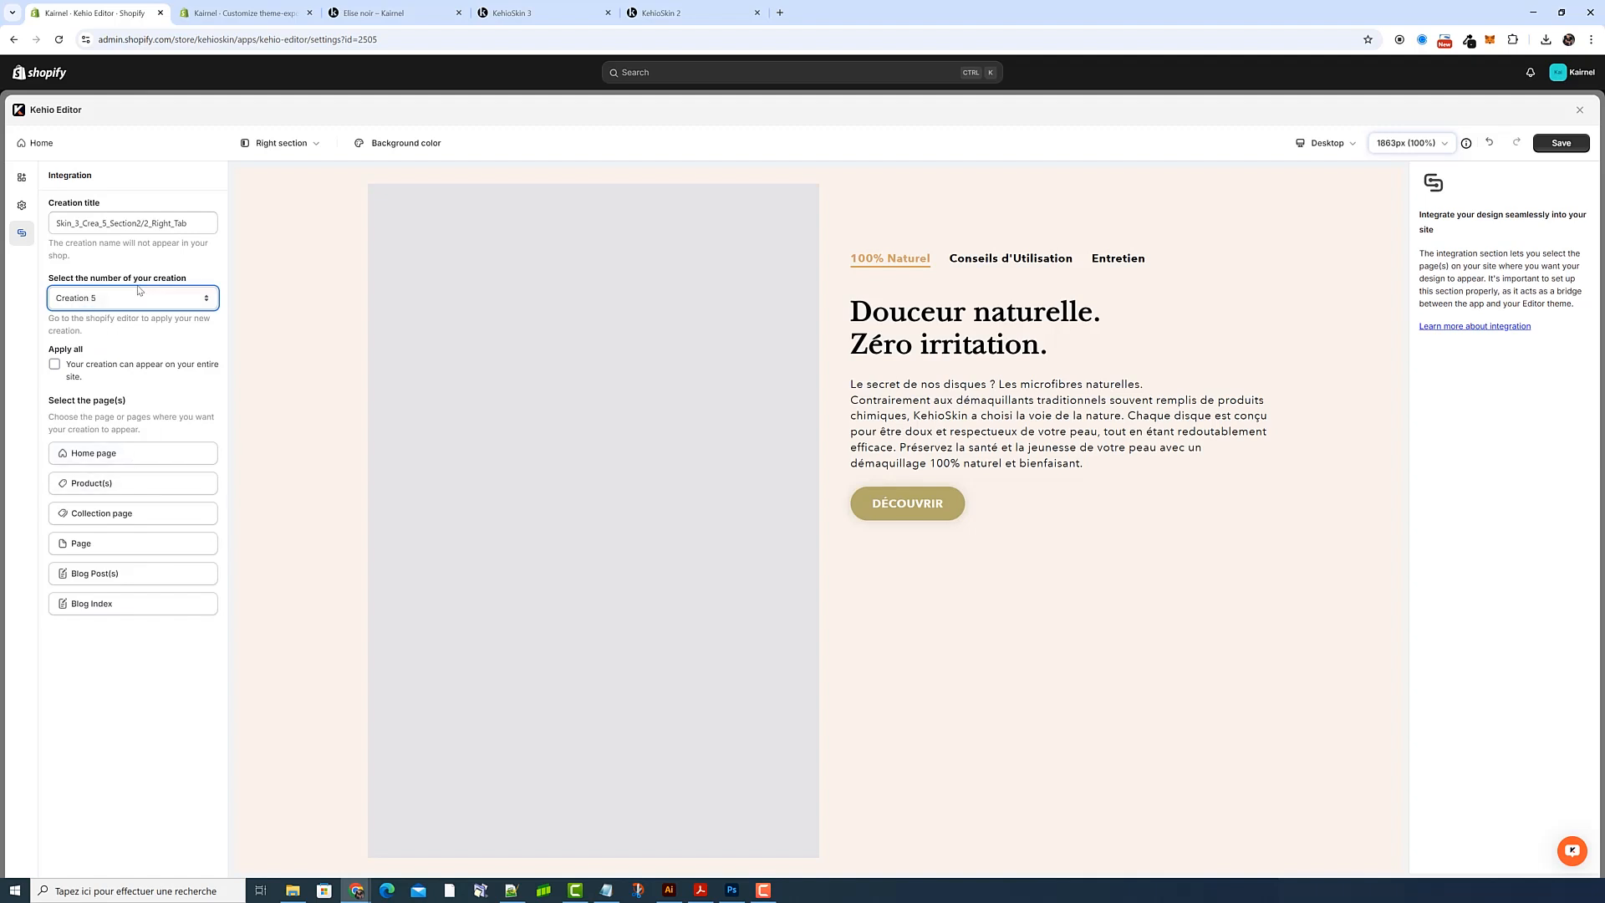
Assign the right-tab creation to the products Elise noir, Margot noir and Solene noir
left_click(129, 484)
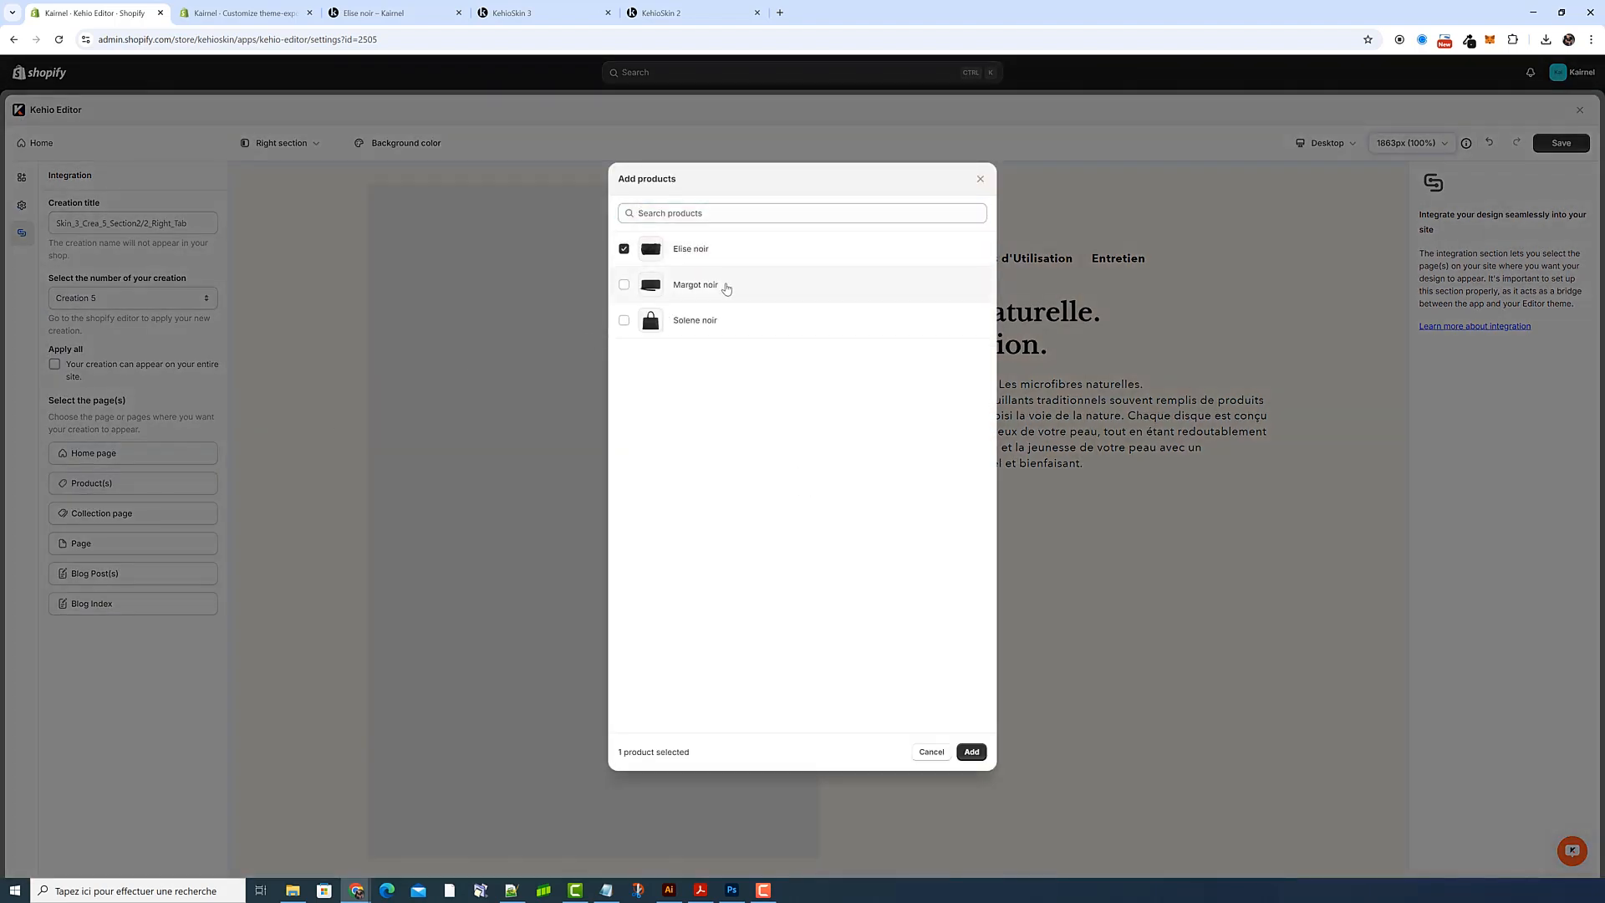
left_click(727, 286)
left_click(740, 320)
left_click(972, 751)
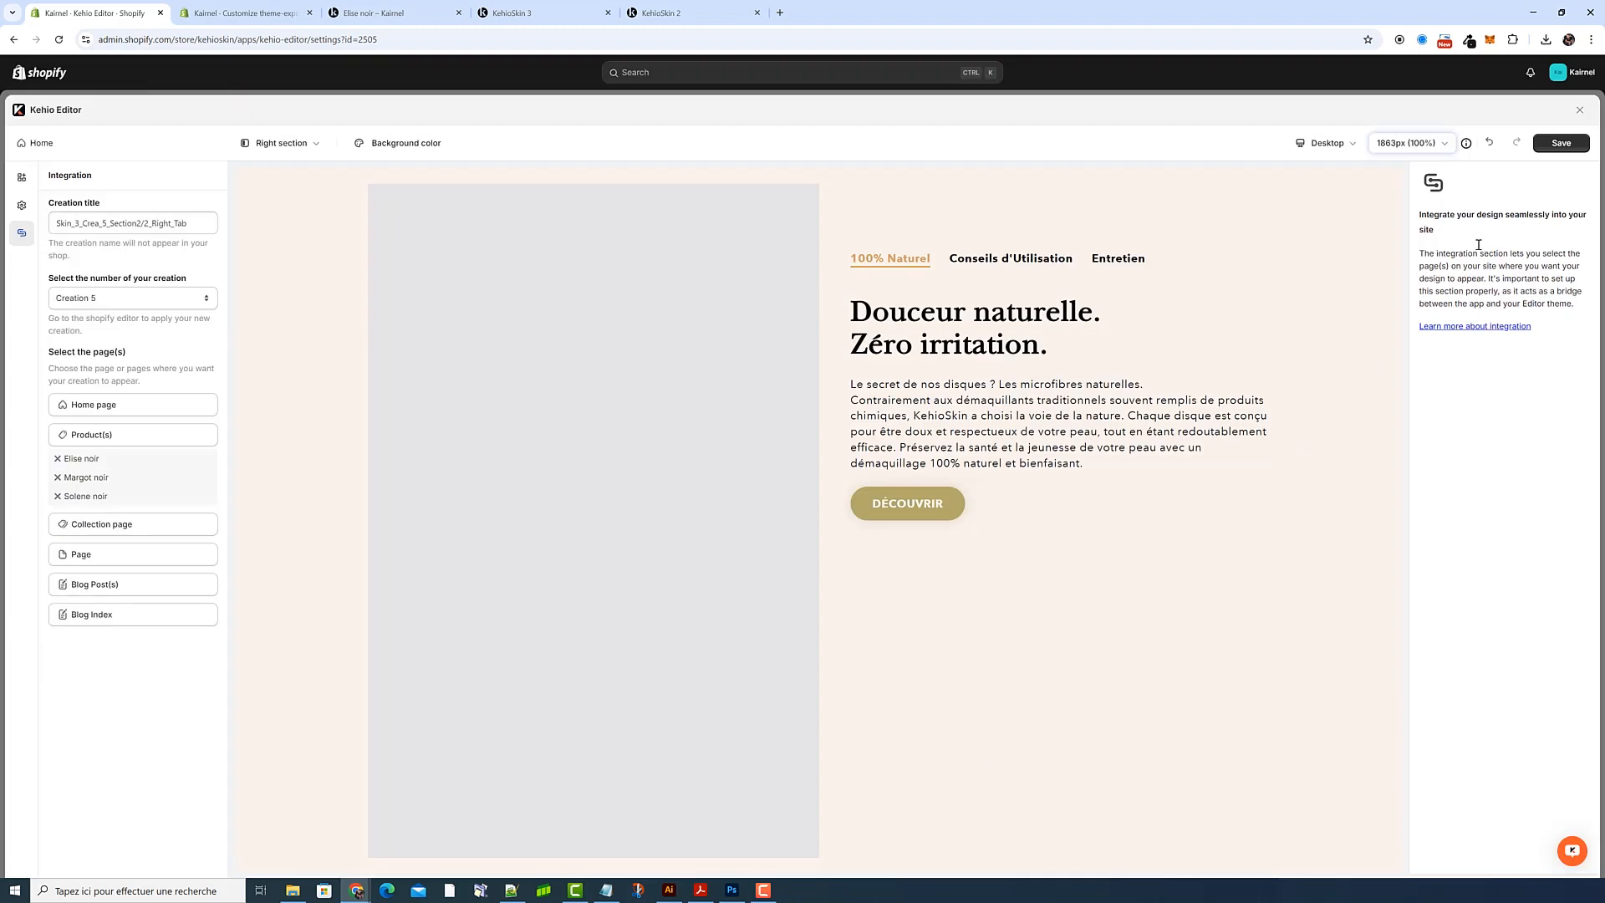
Save the right-tab creation and close it
left_click(1554, 146)
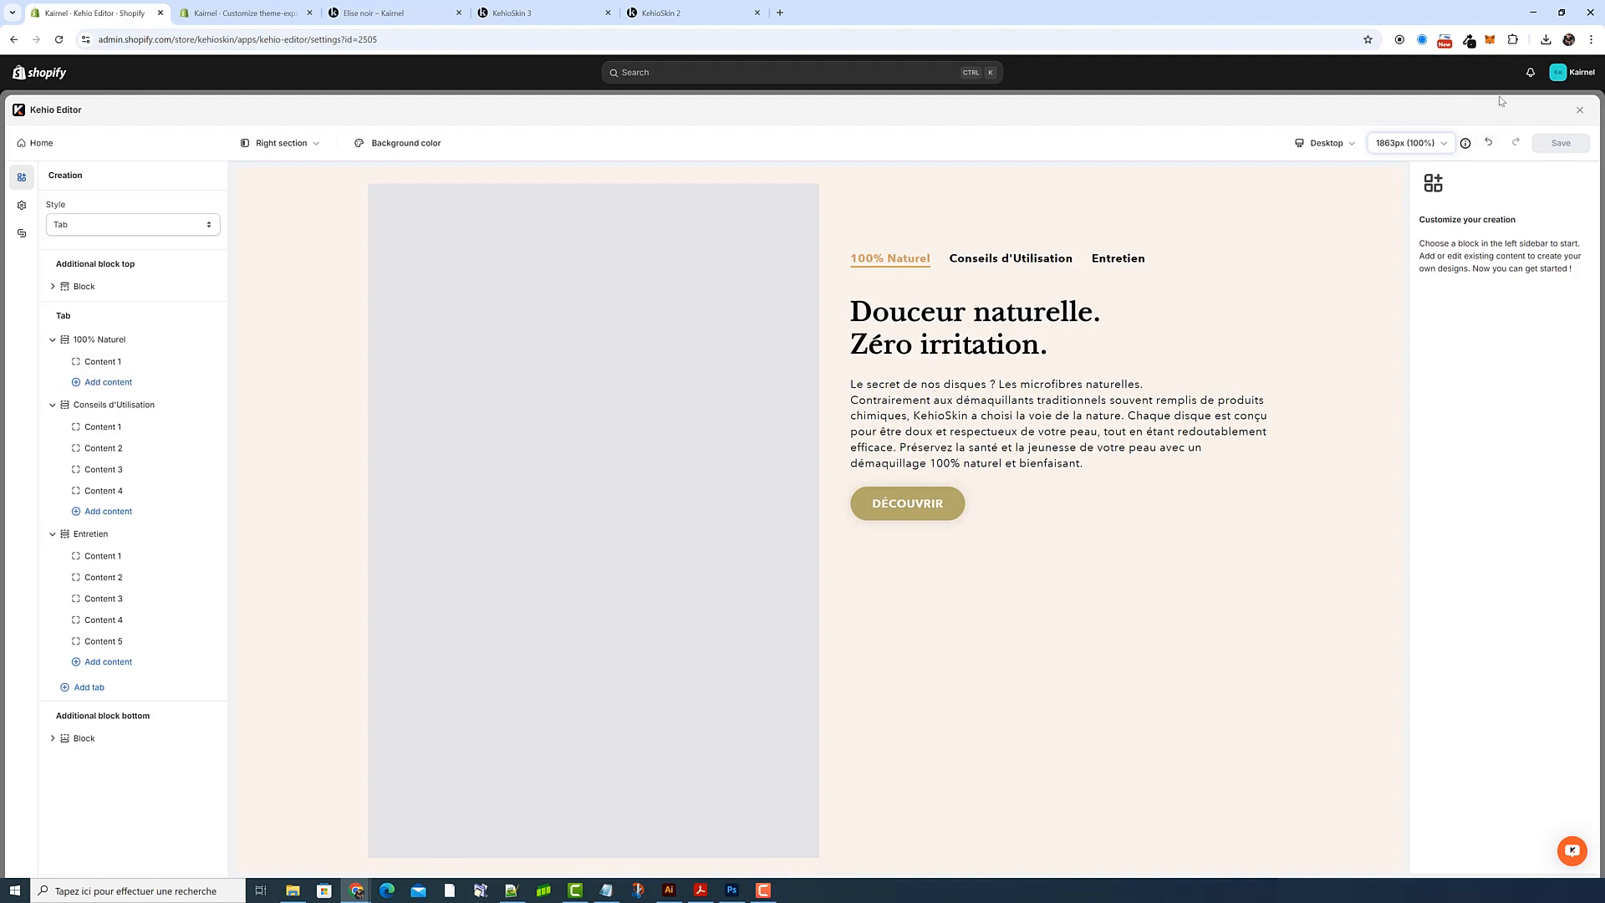
left_click(1579, 109)
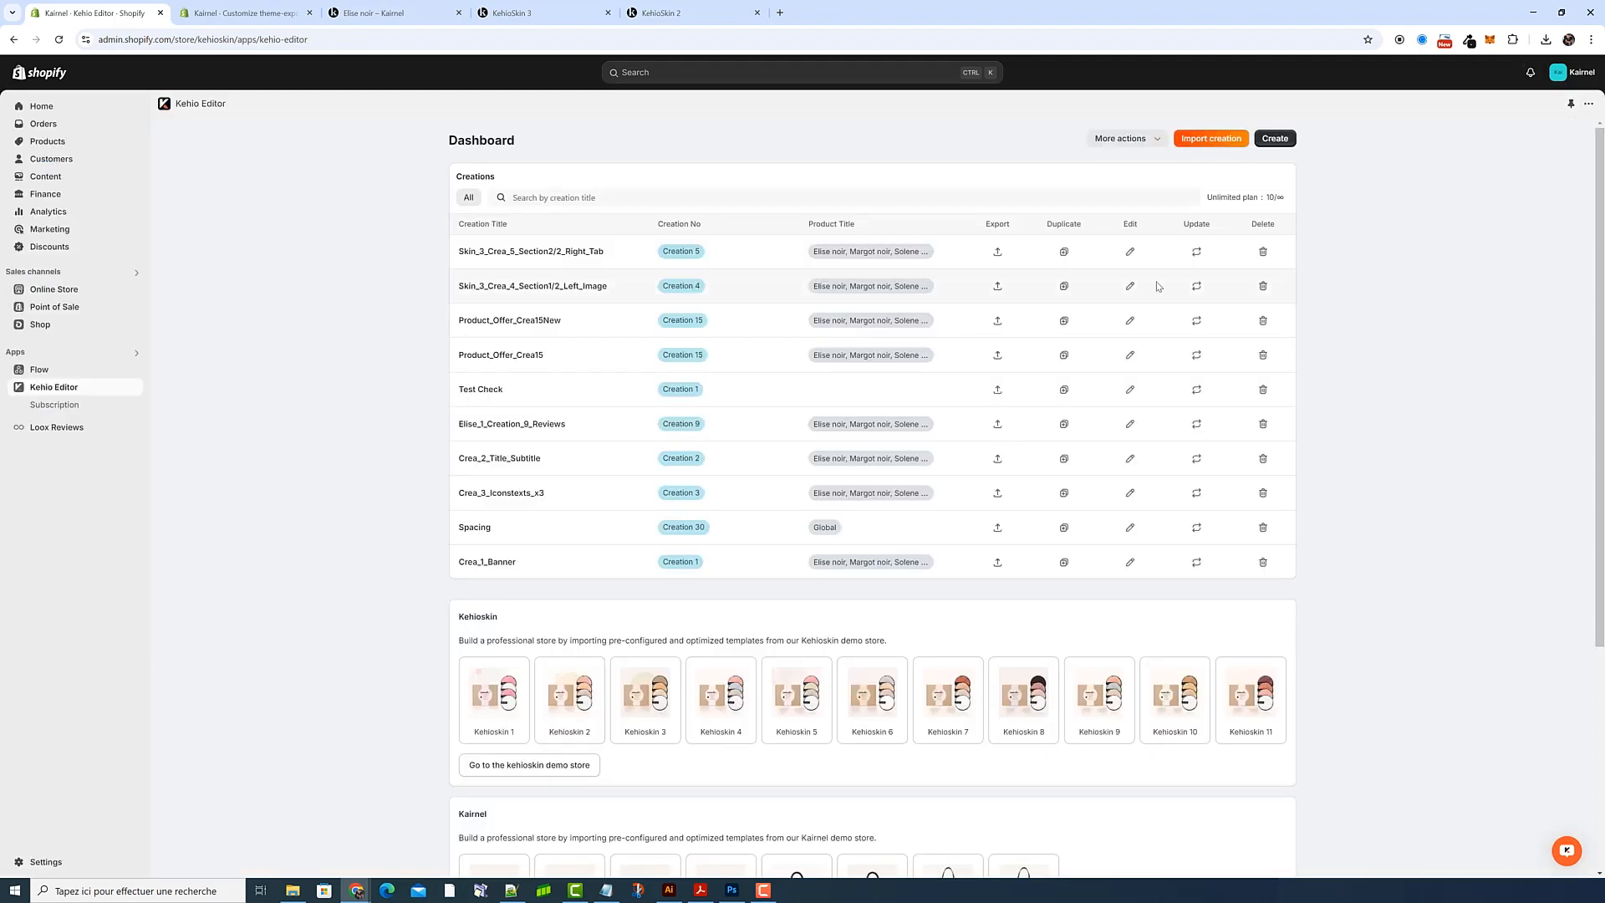
From the left-image creation's advanced image settings, open the store's files and upload the downloaded border file
left_click(1130, 288)
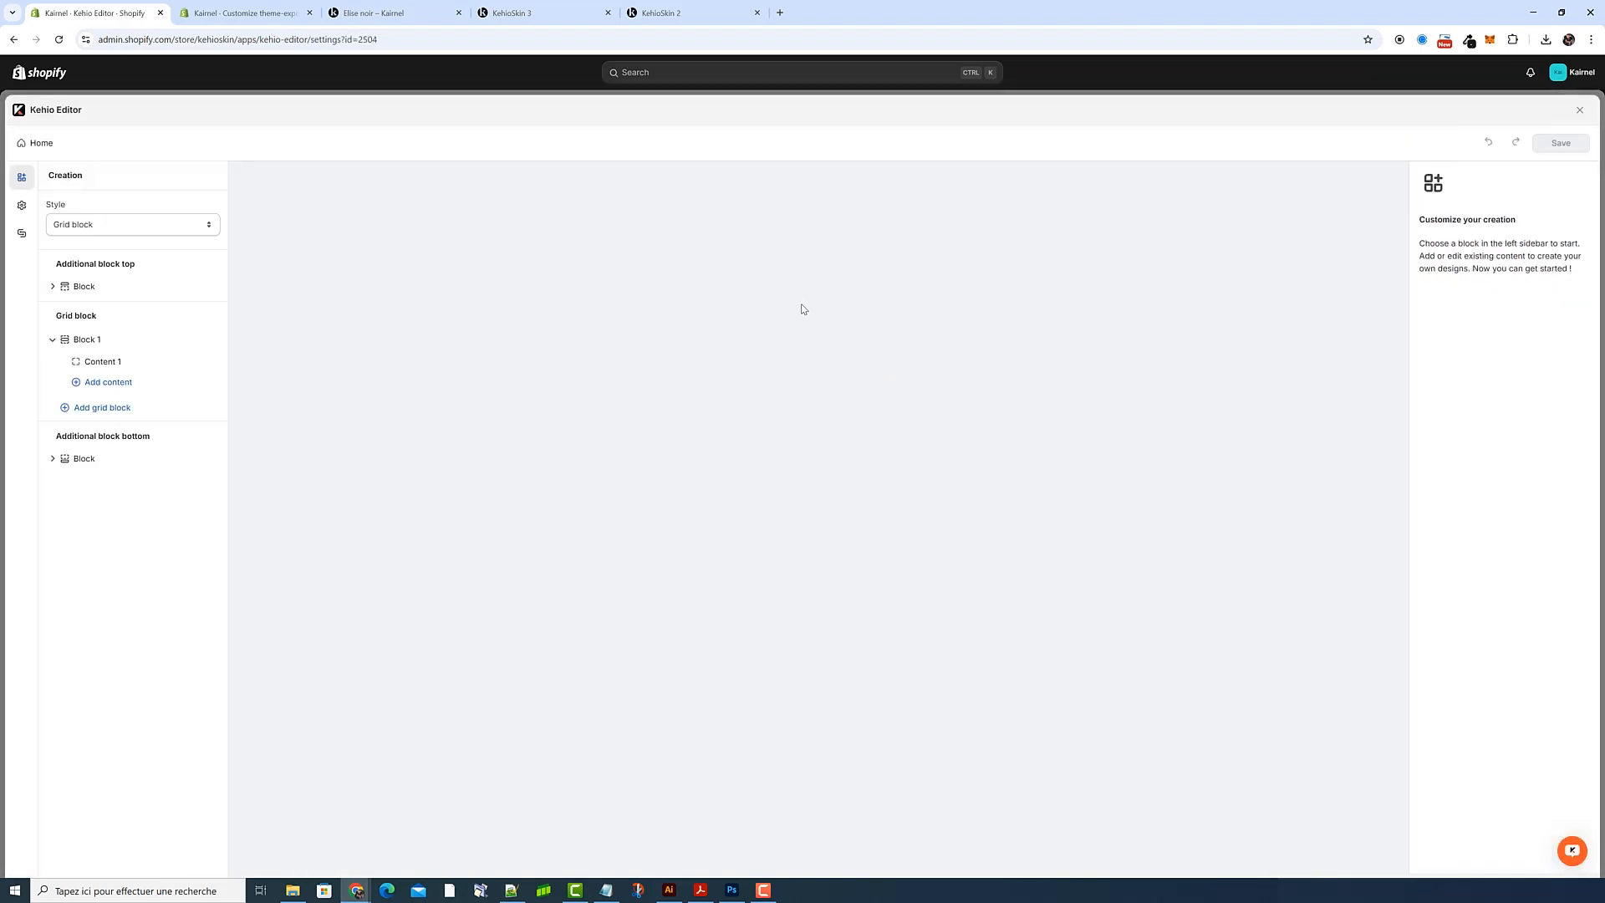
left_click(133, 366)
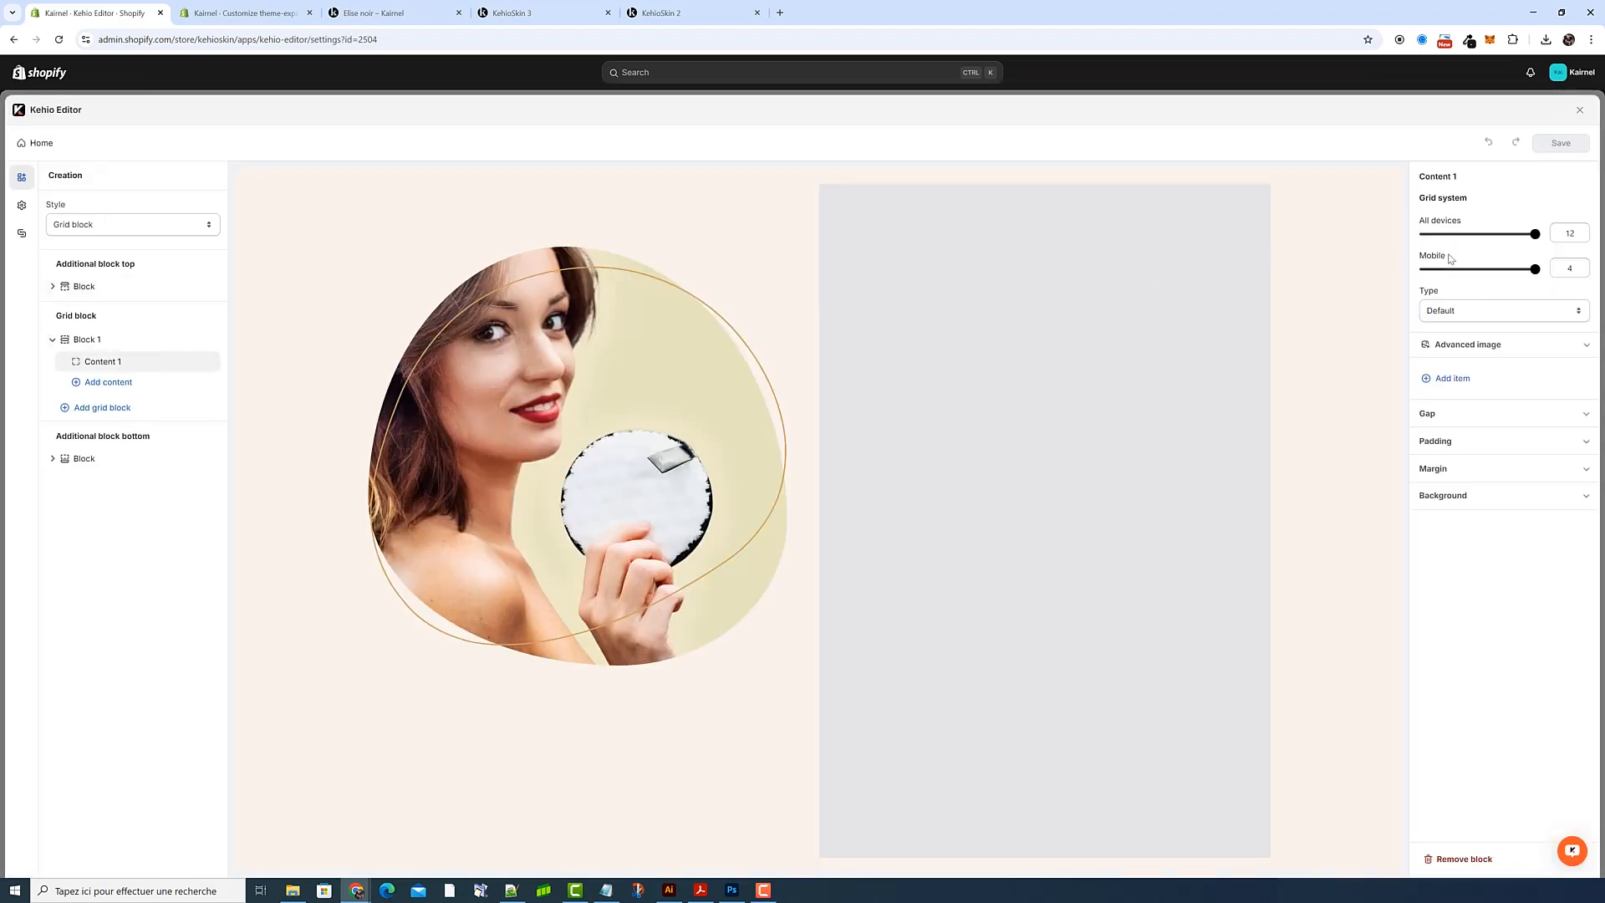
left_click(1490, 344)
left_click(1438, 412)
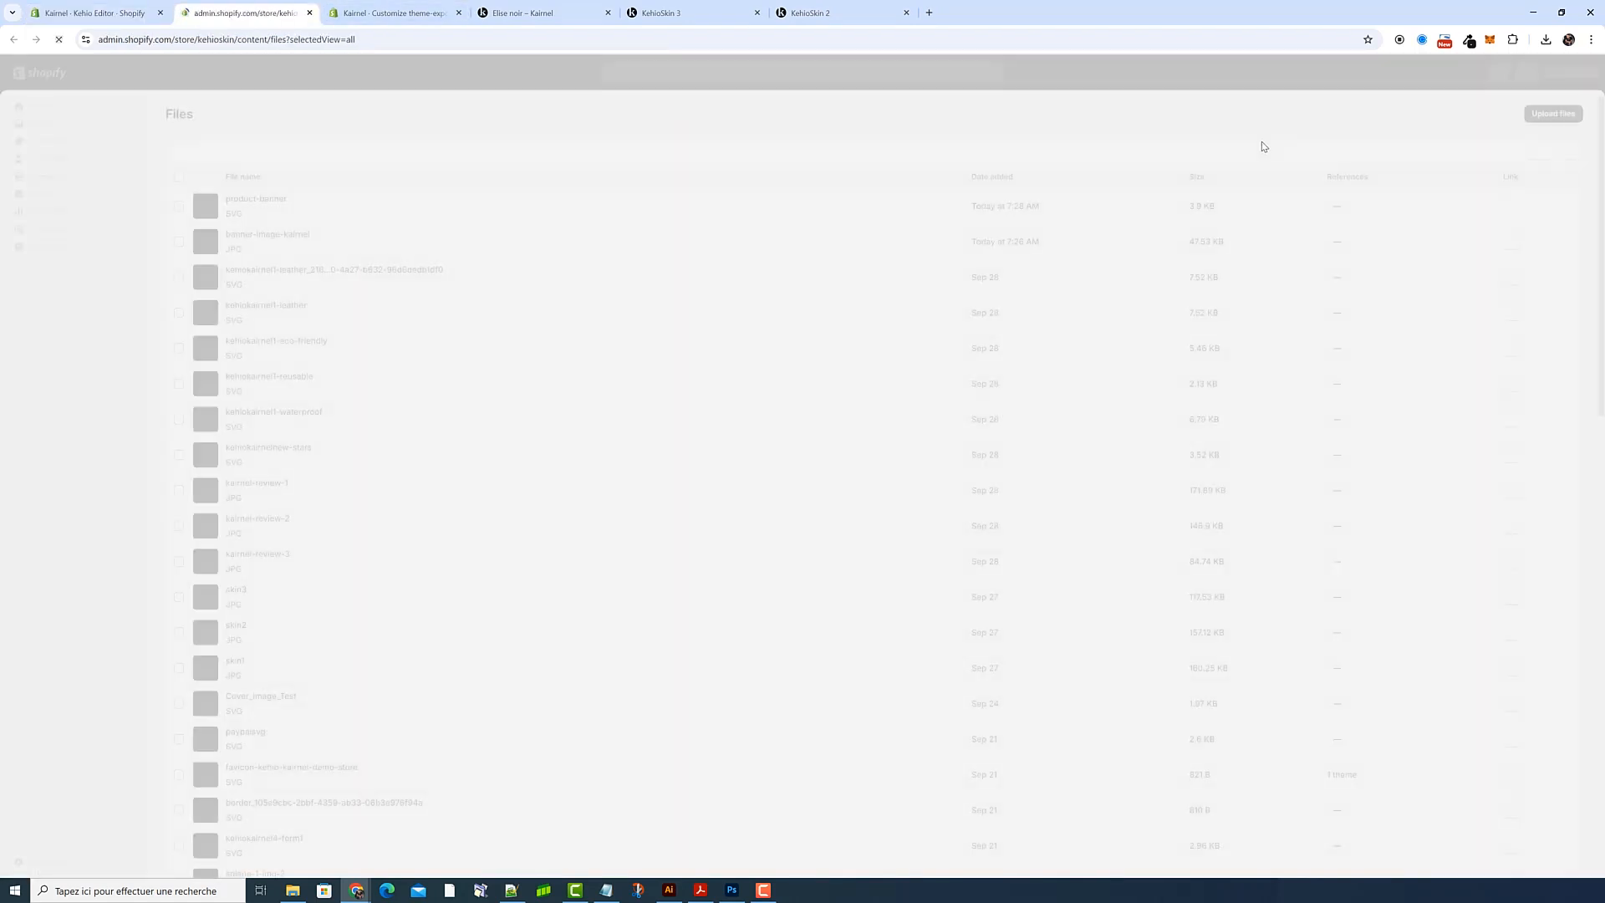
left_click(1554, 113)
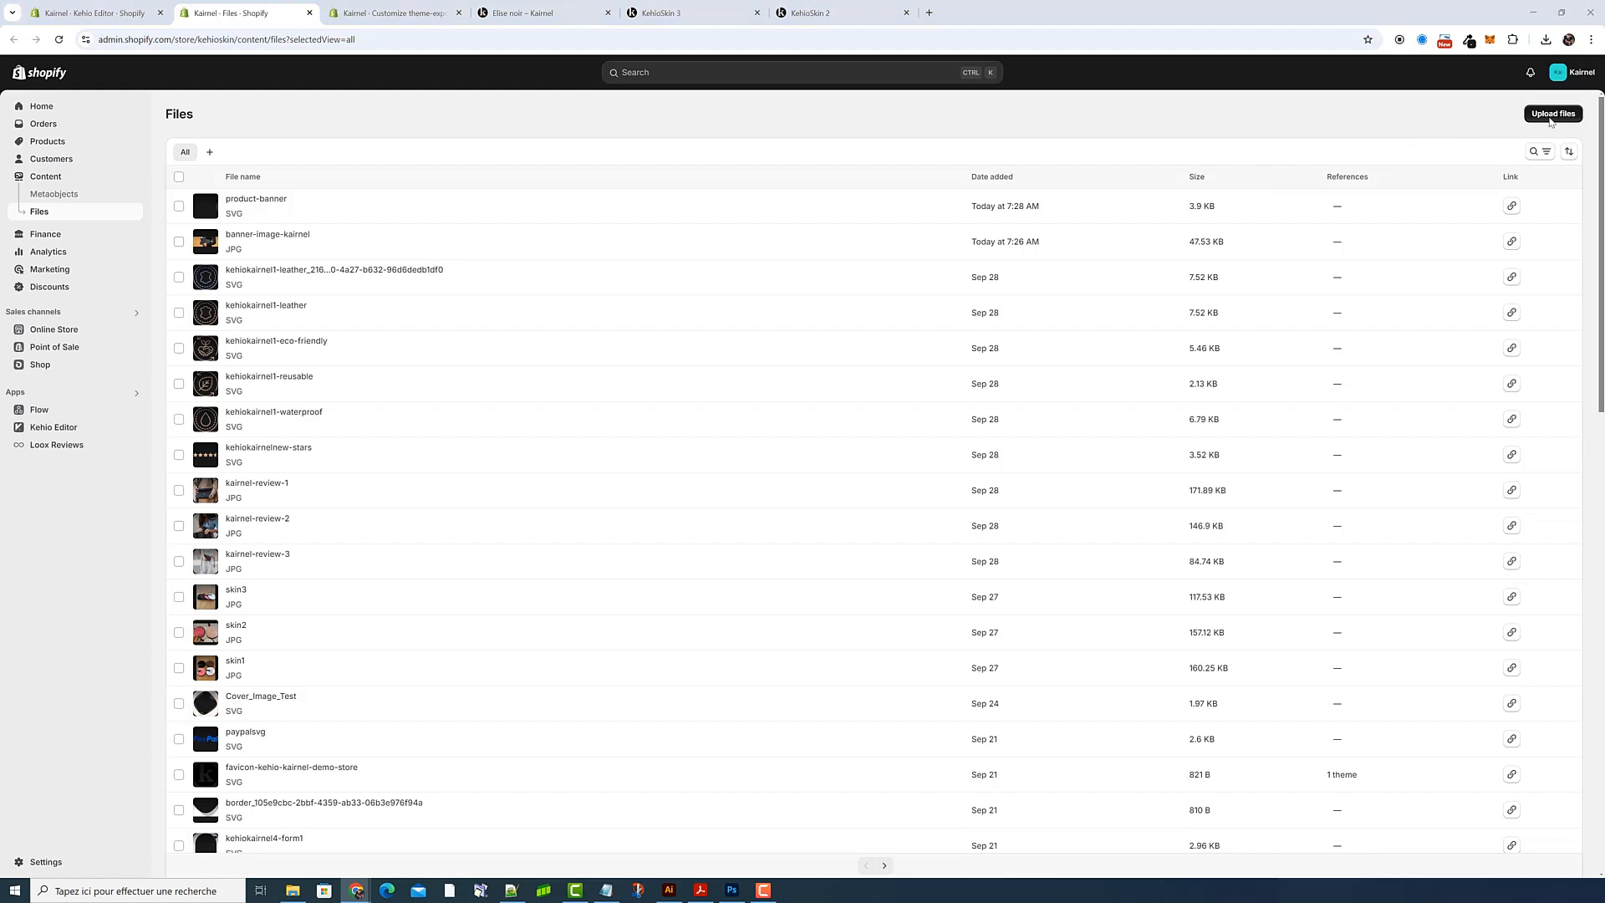
left_click(800, 355)
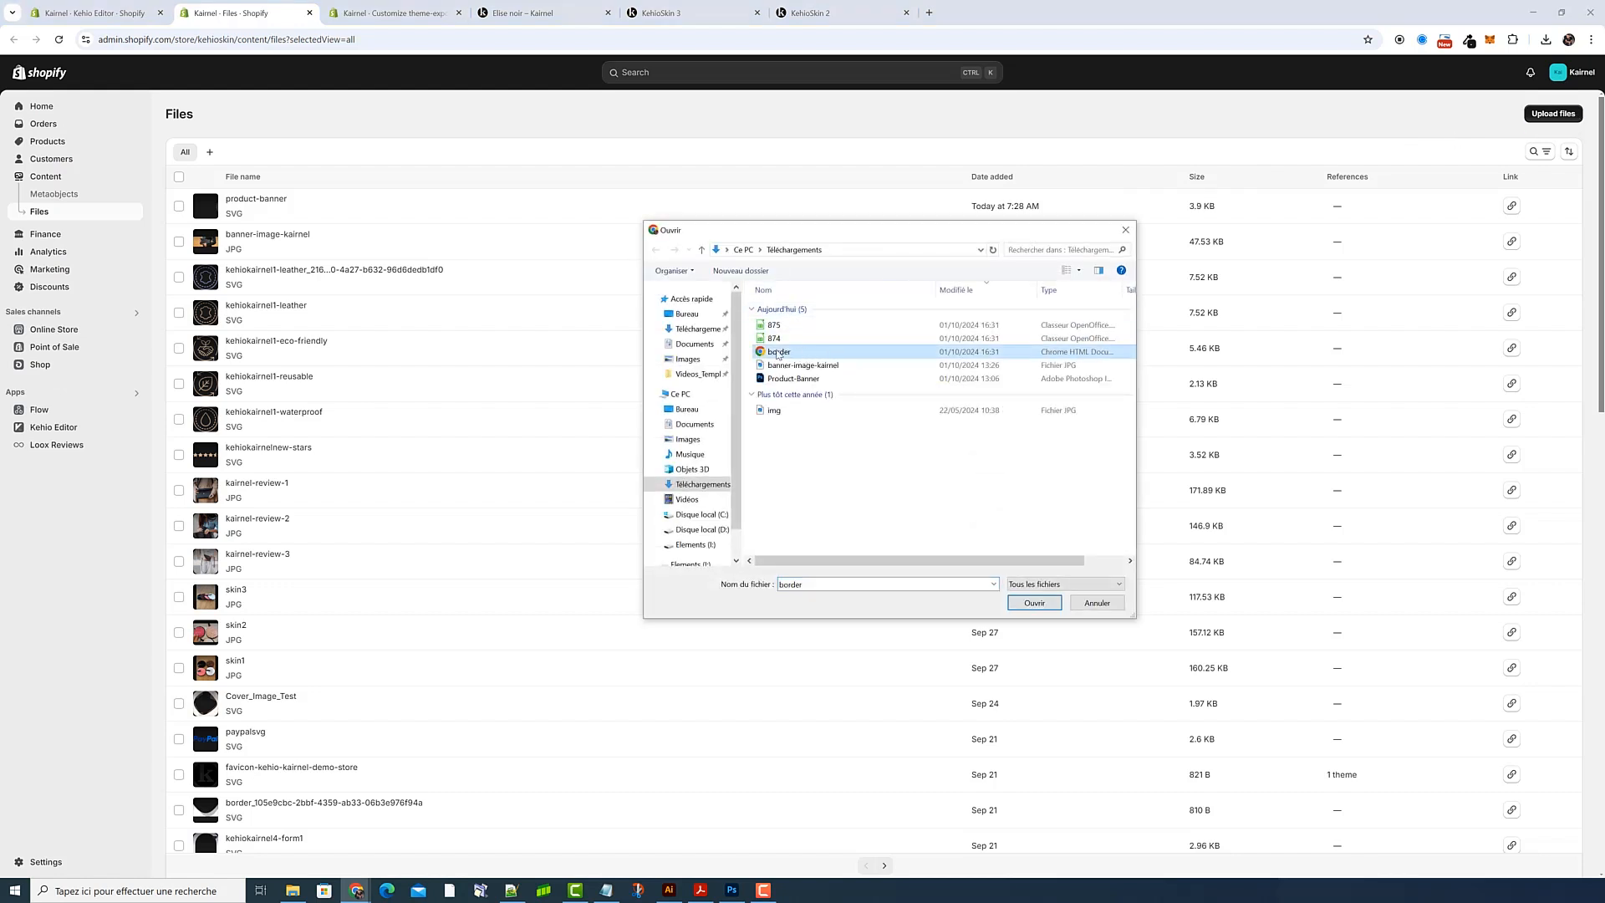
left_click(1039, 604)
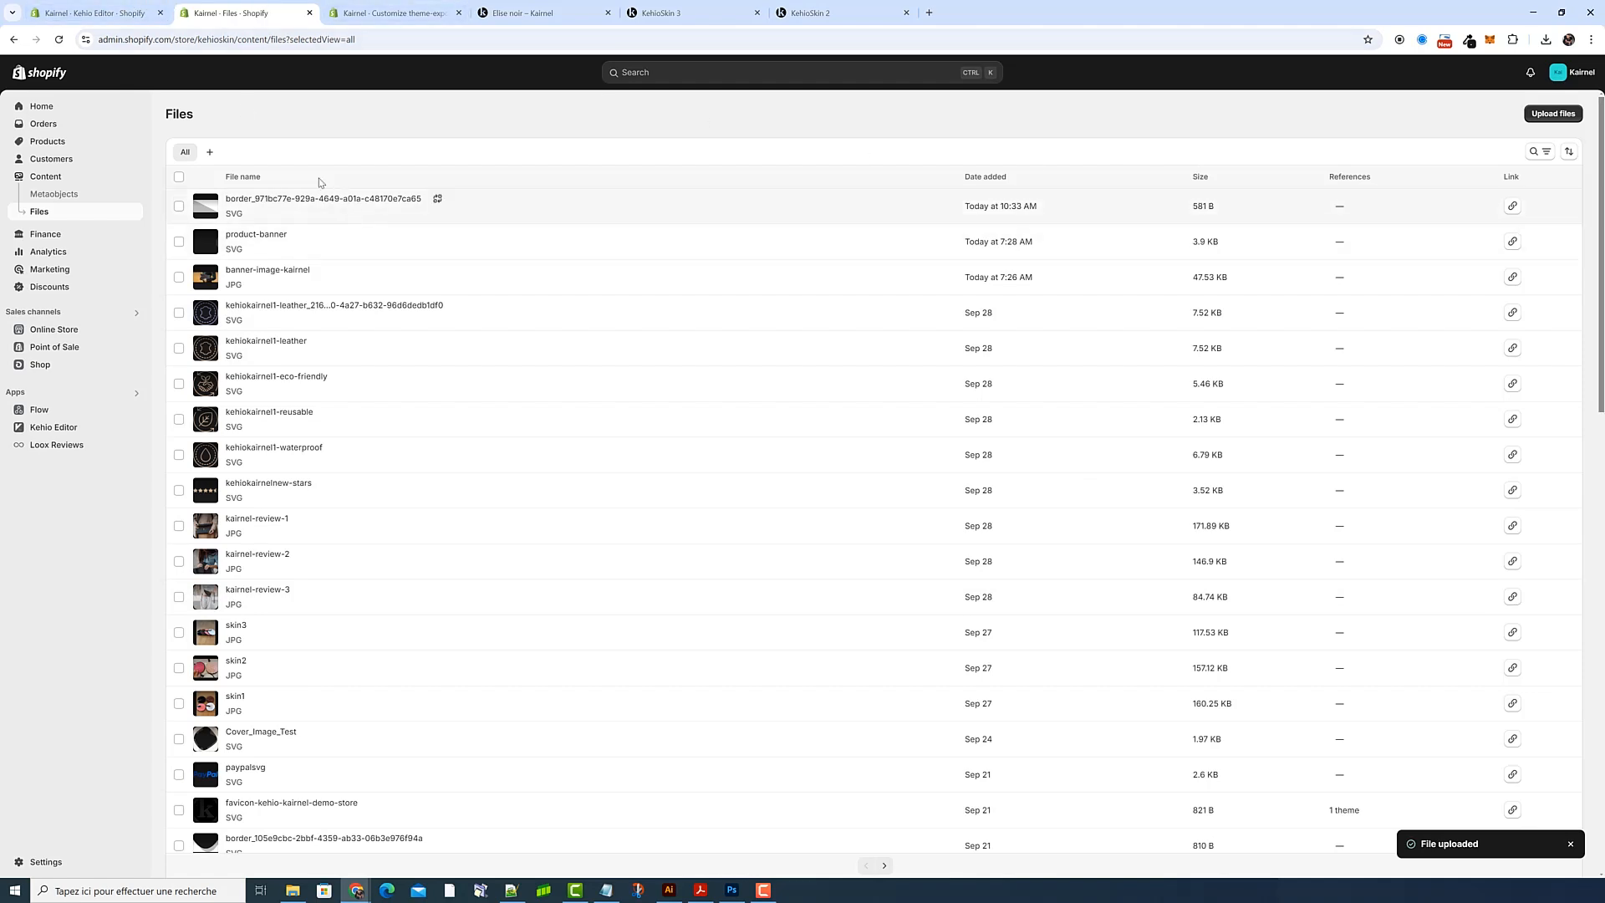
In the theme customizer's template-1, add a Kehio Editor Creations Widget section directly below Related products
left_click(391, 13)
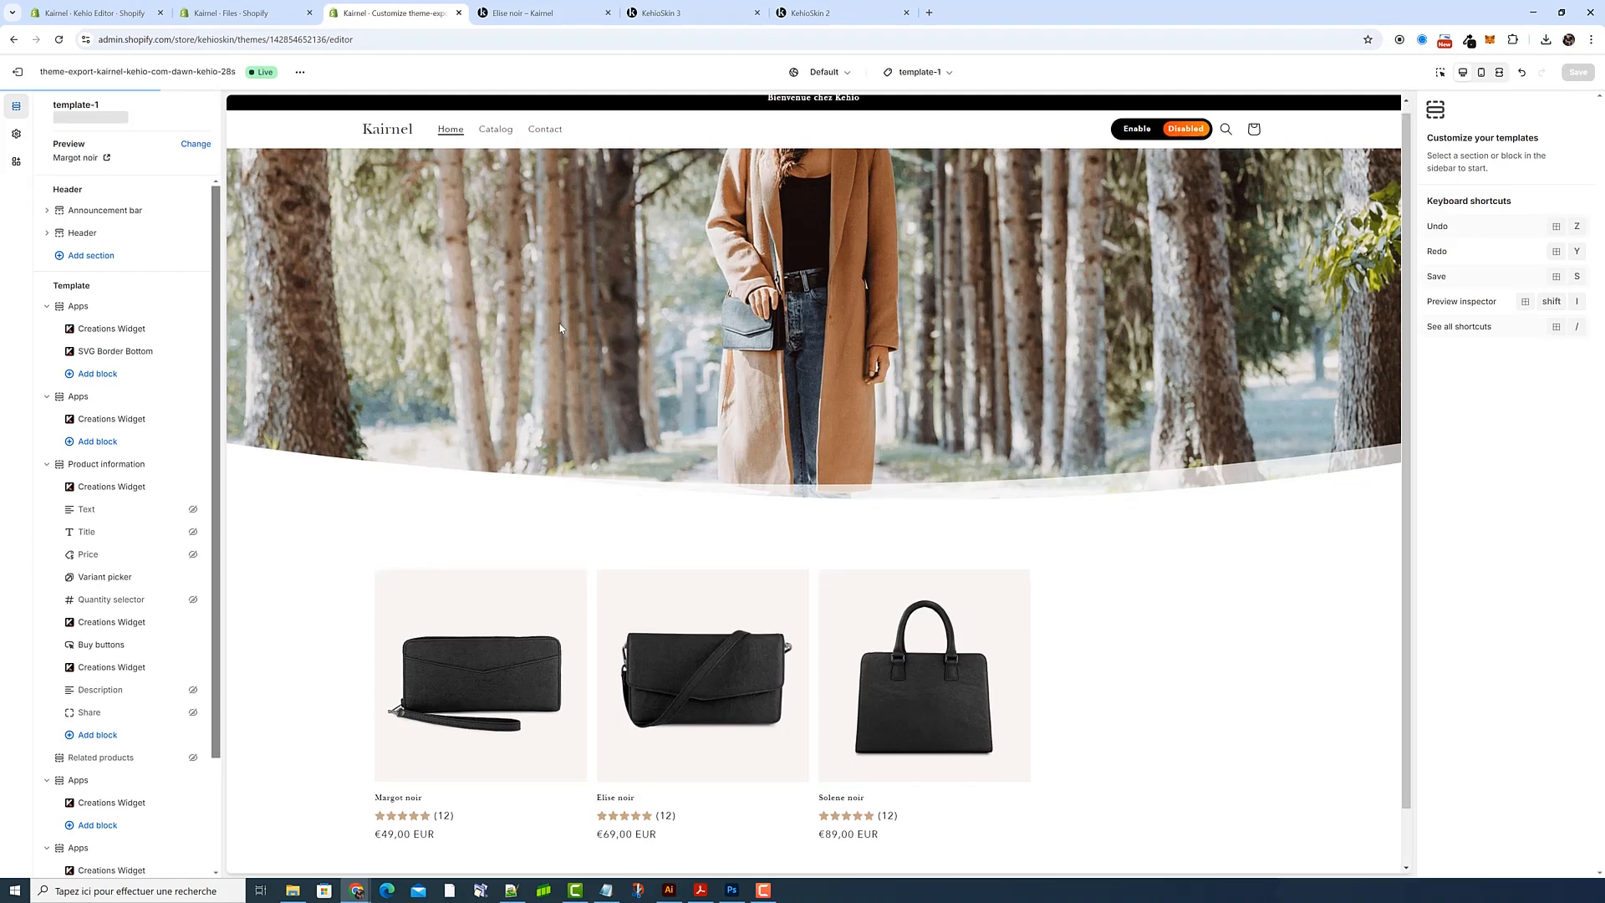
scroll(514, 643, "down", 10)
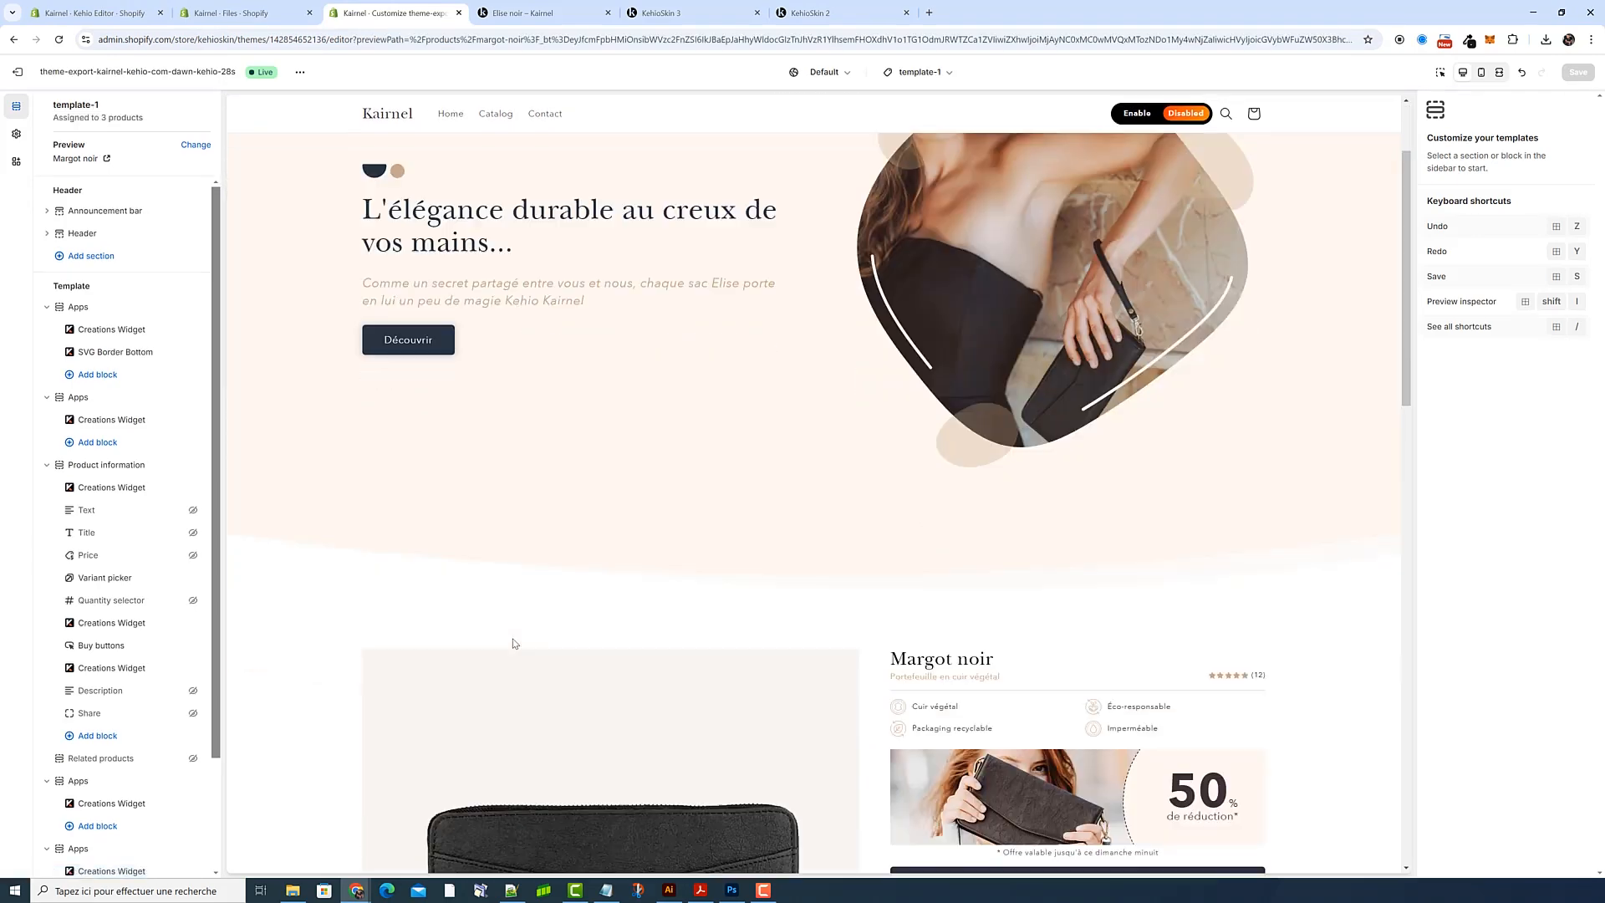
scroll(515, 641, "up", 3)
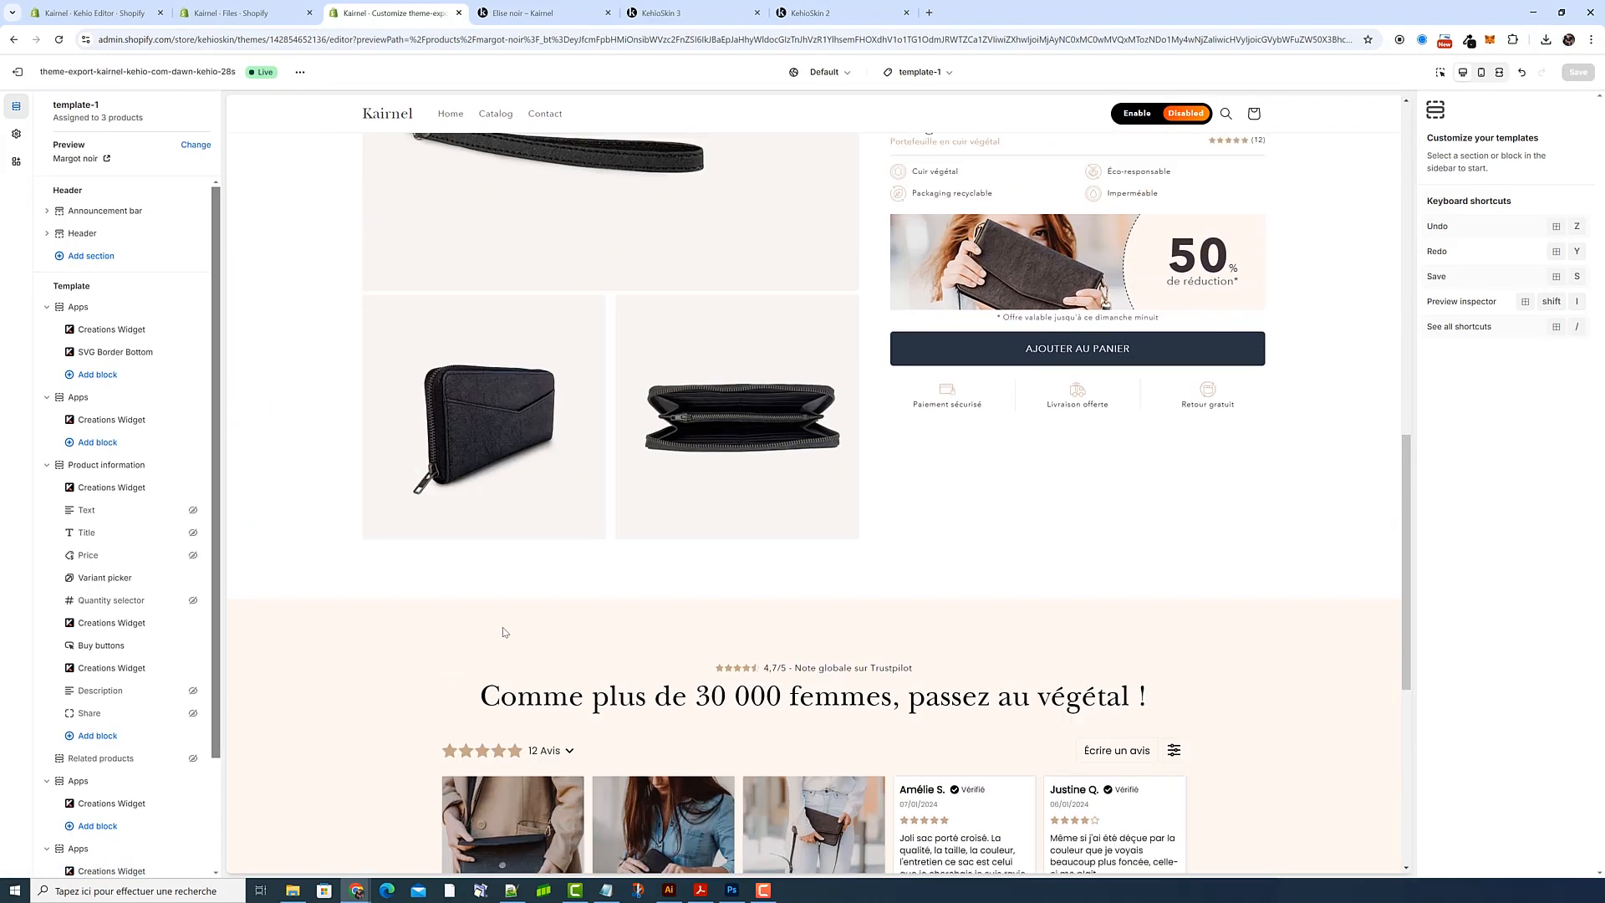
scroll(124, 669, "down", 2)
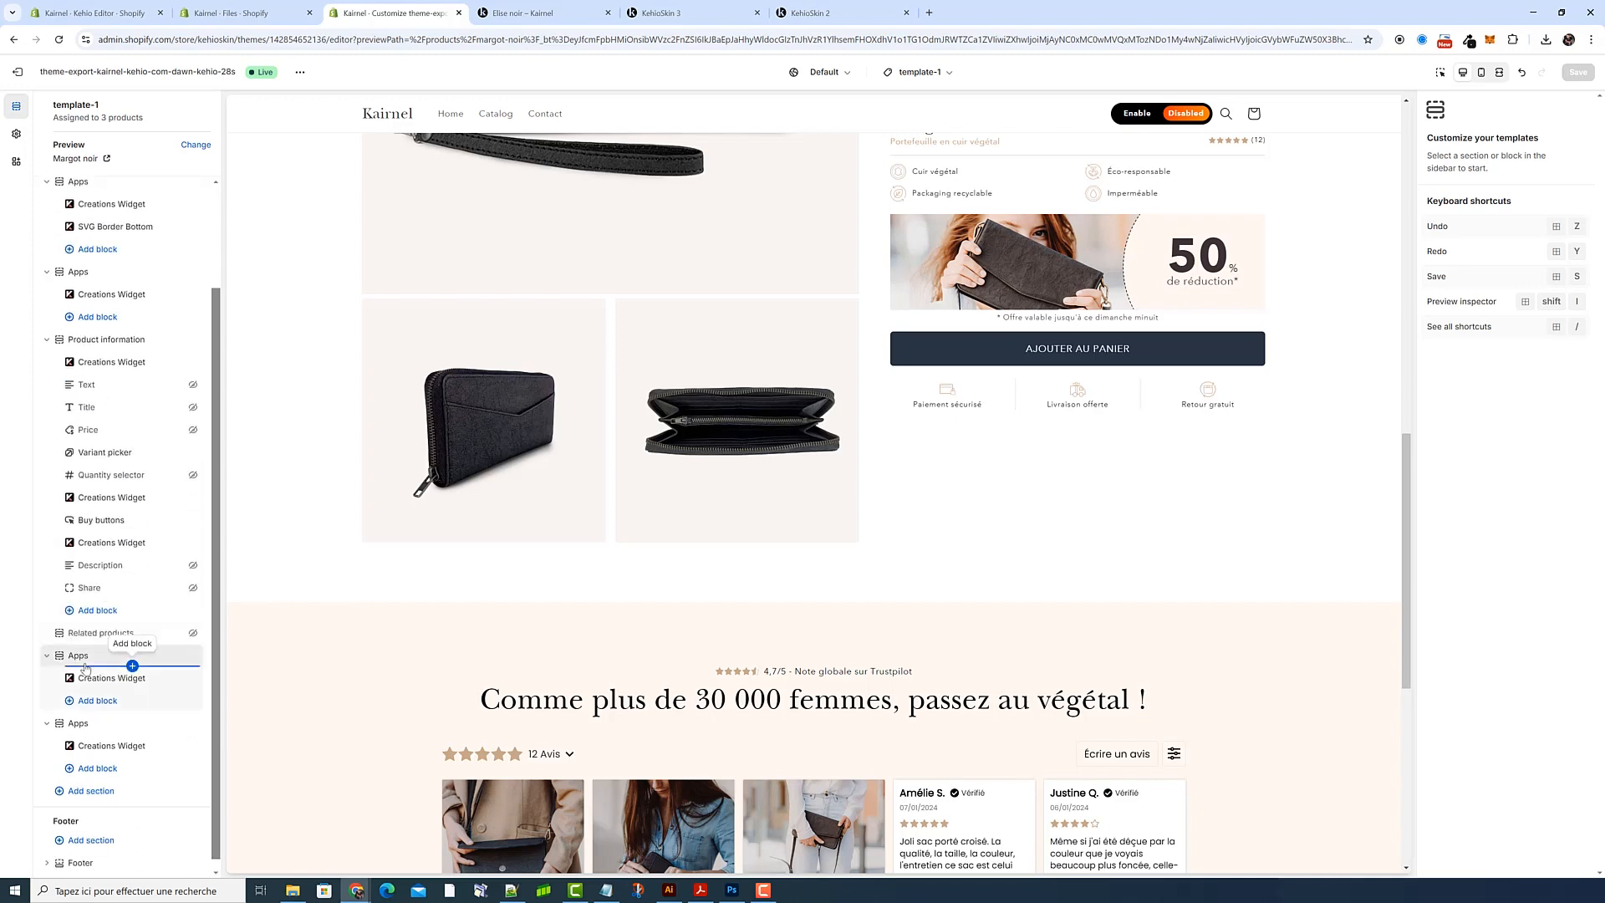
scroll(887, 518, "down", 4)
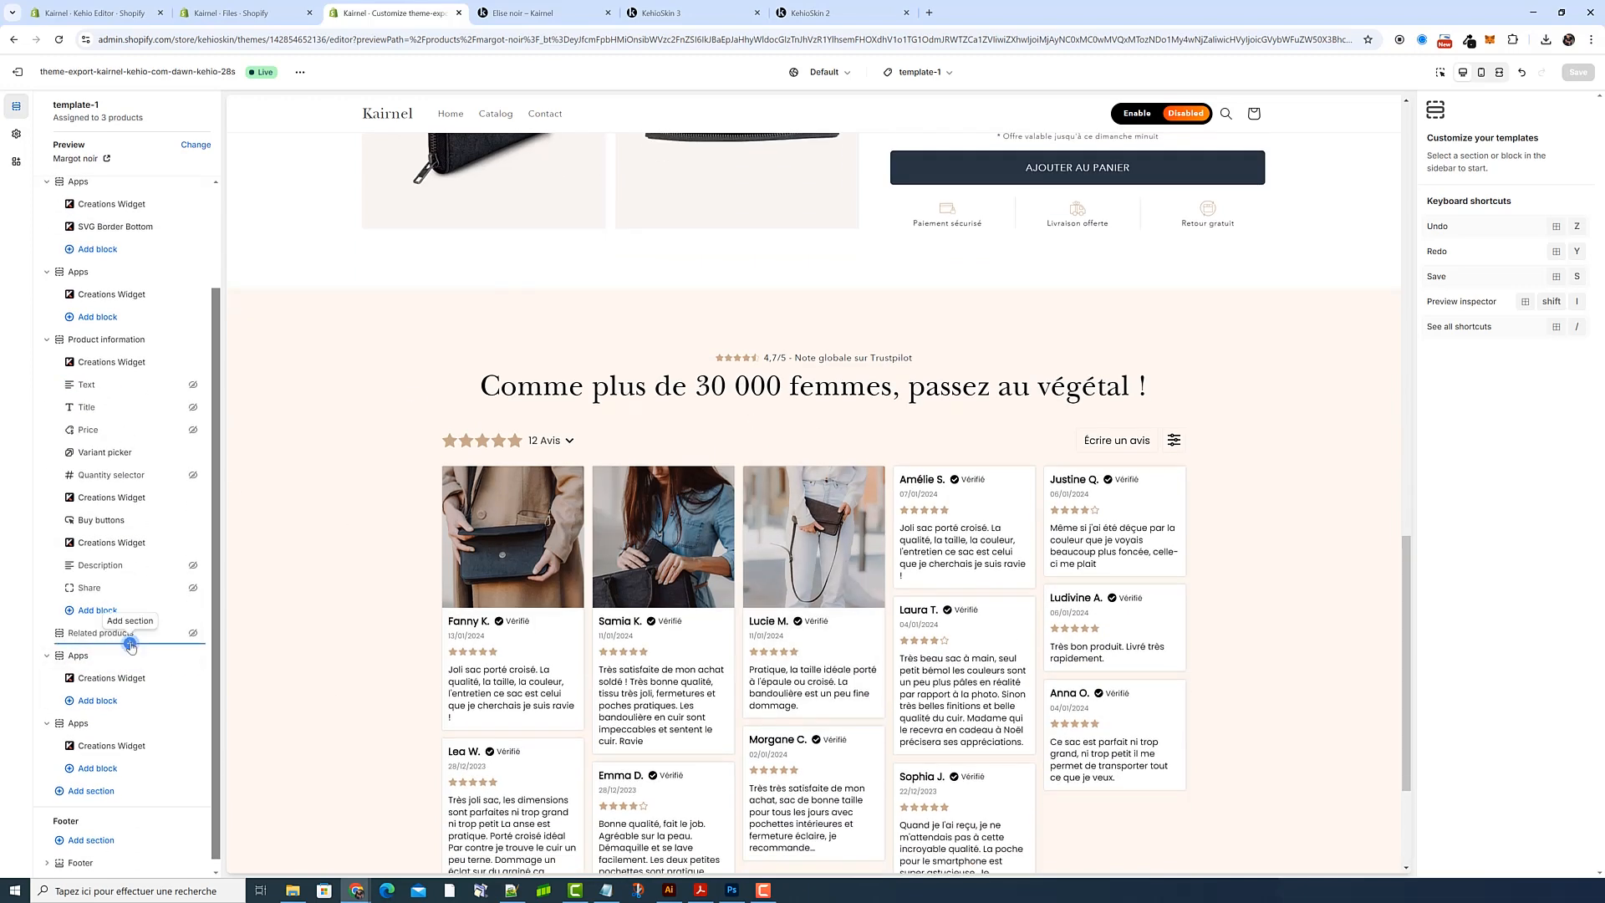
left_click(129, 643)
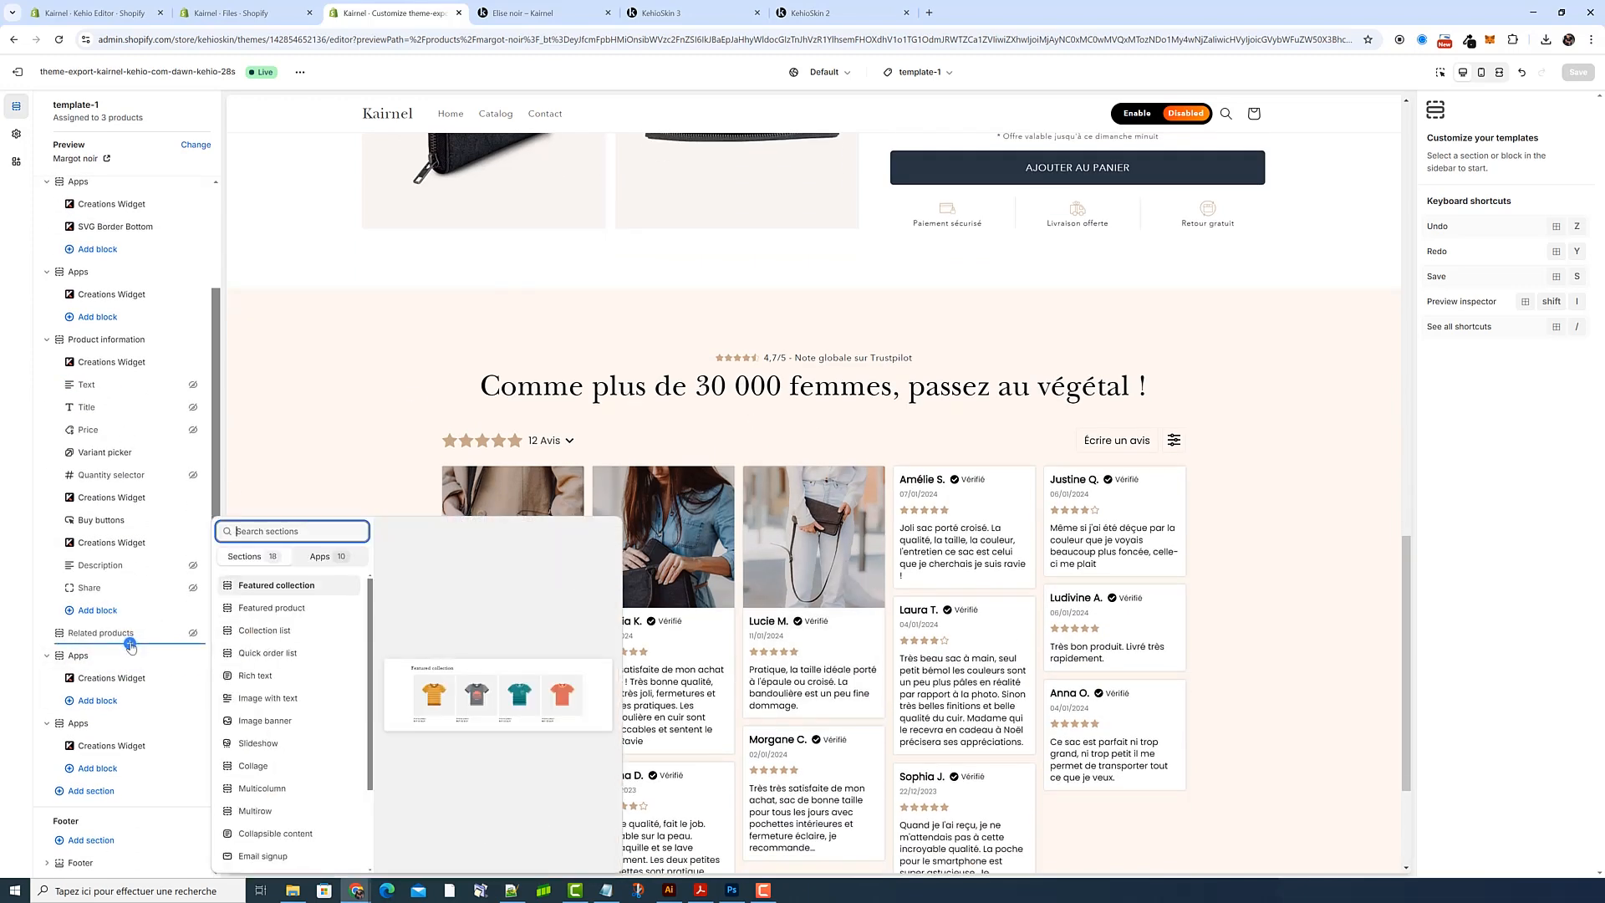
left_click(336, 560)
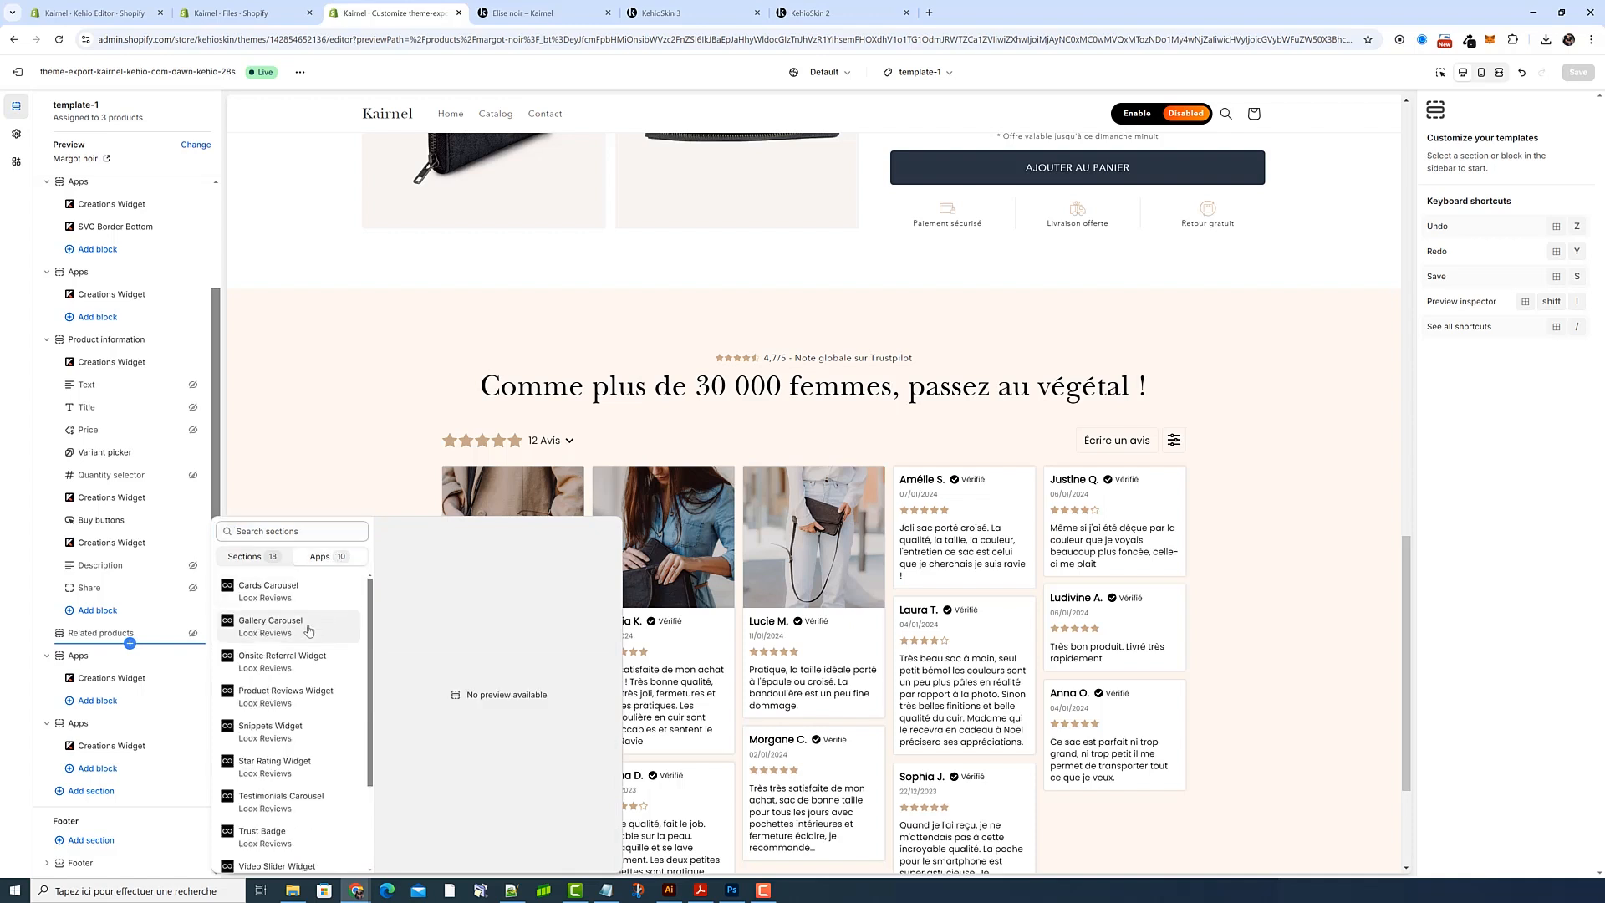
scroll(324, 607, "down", 3)
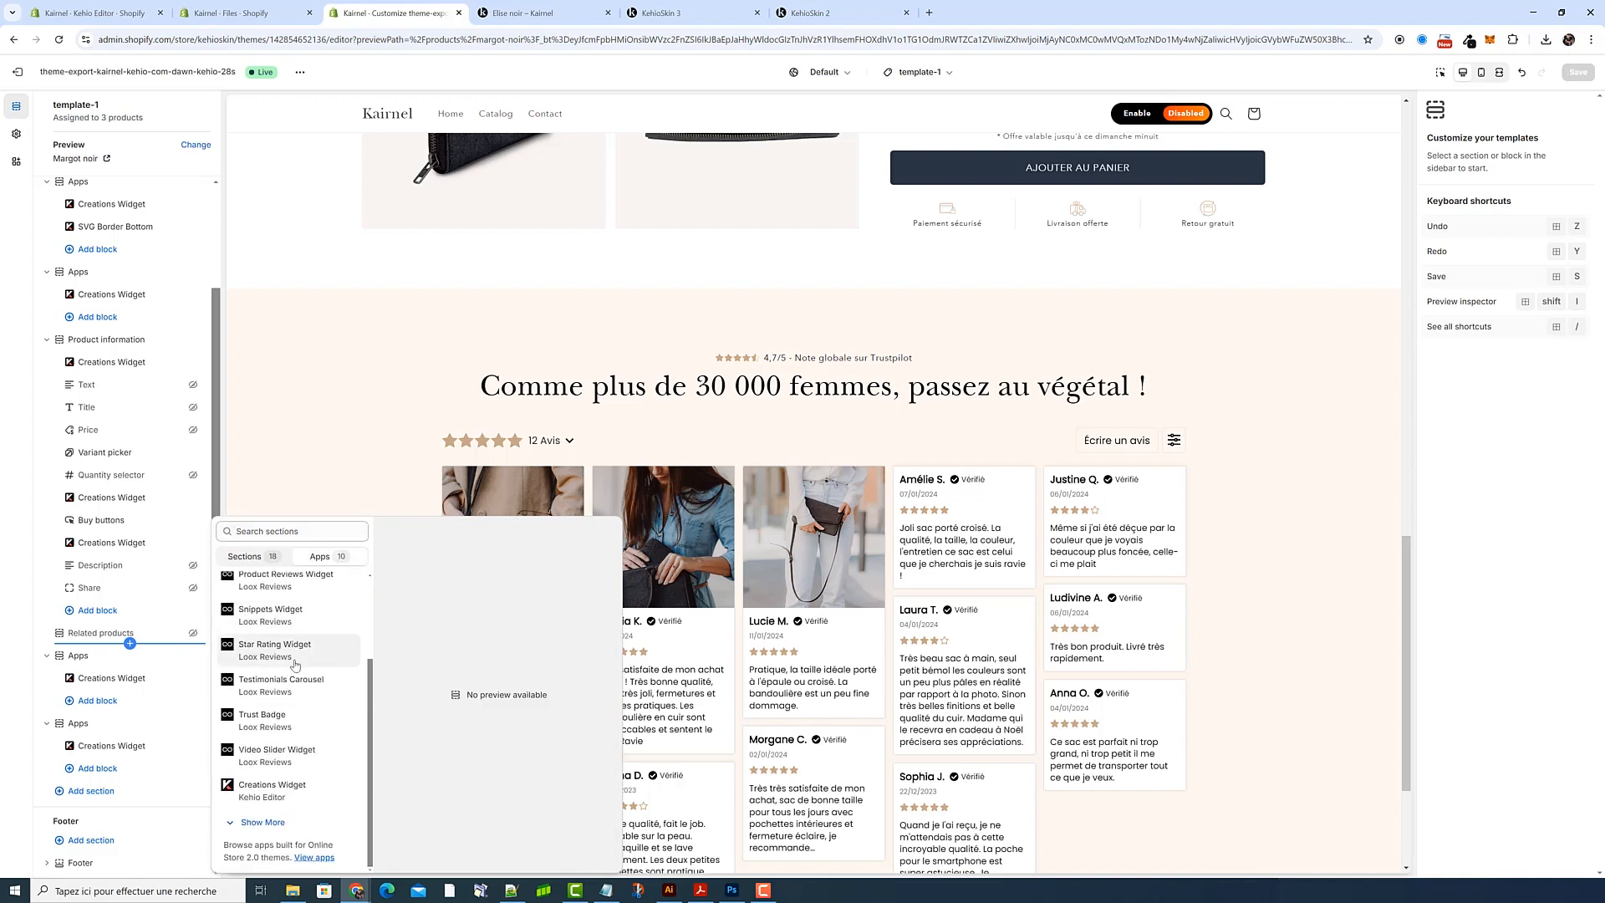
left_click(284, 797)
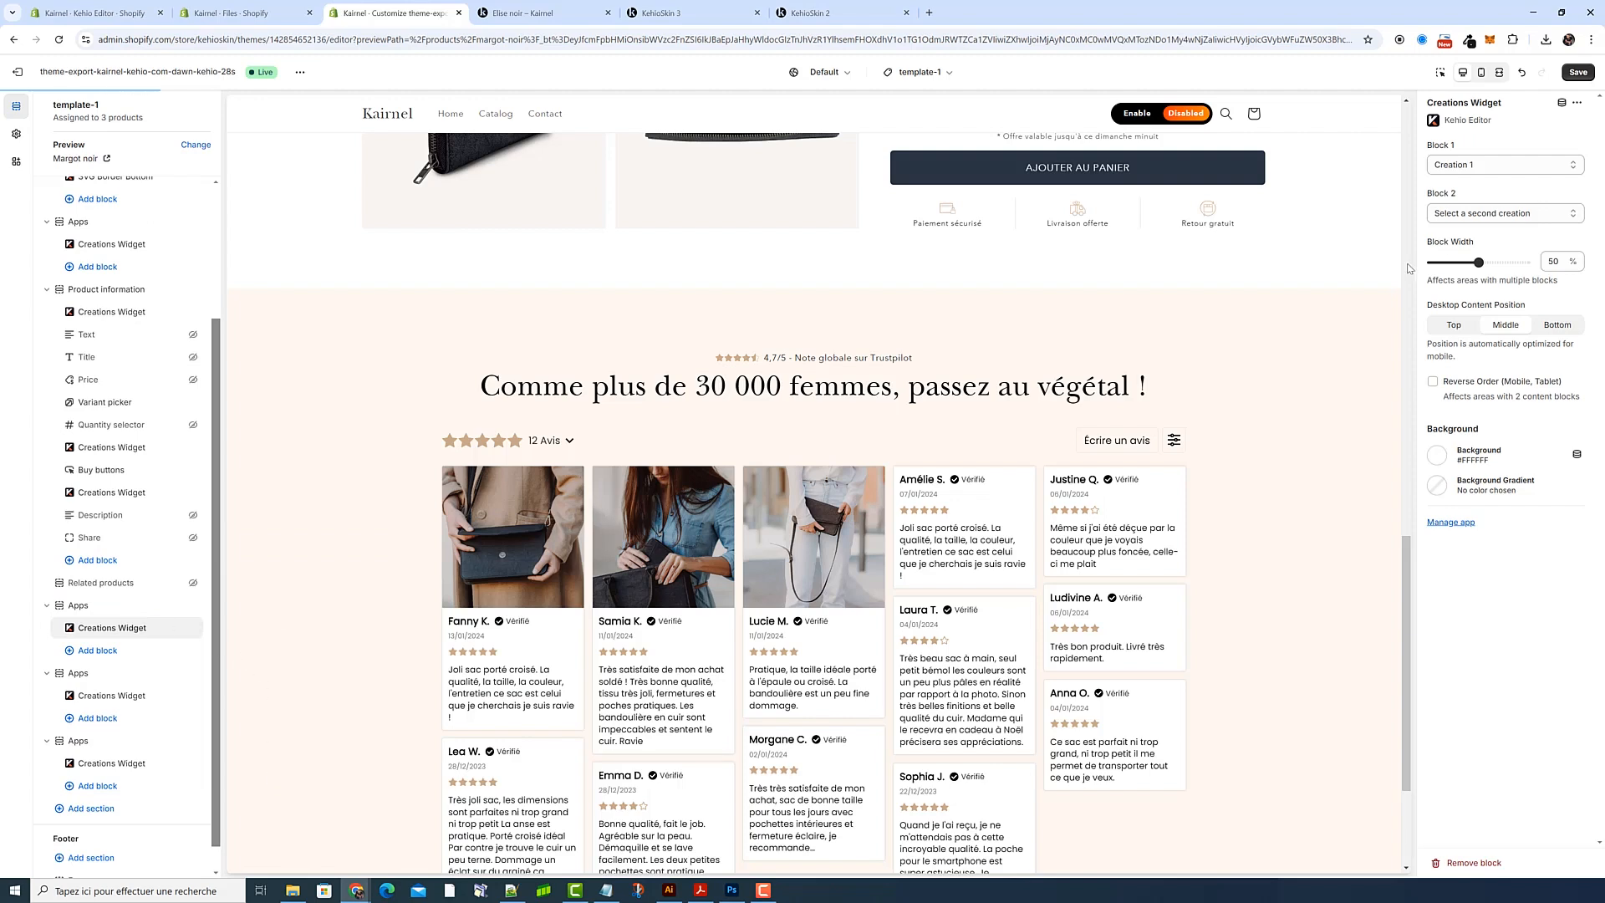
Set the new widget's Block 1 to Creation 4 and Block 2 to Creation 5
left_click(1493, 165)
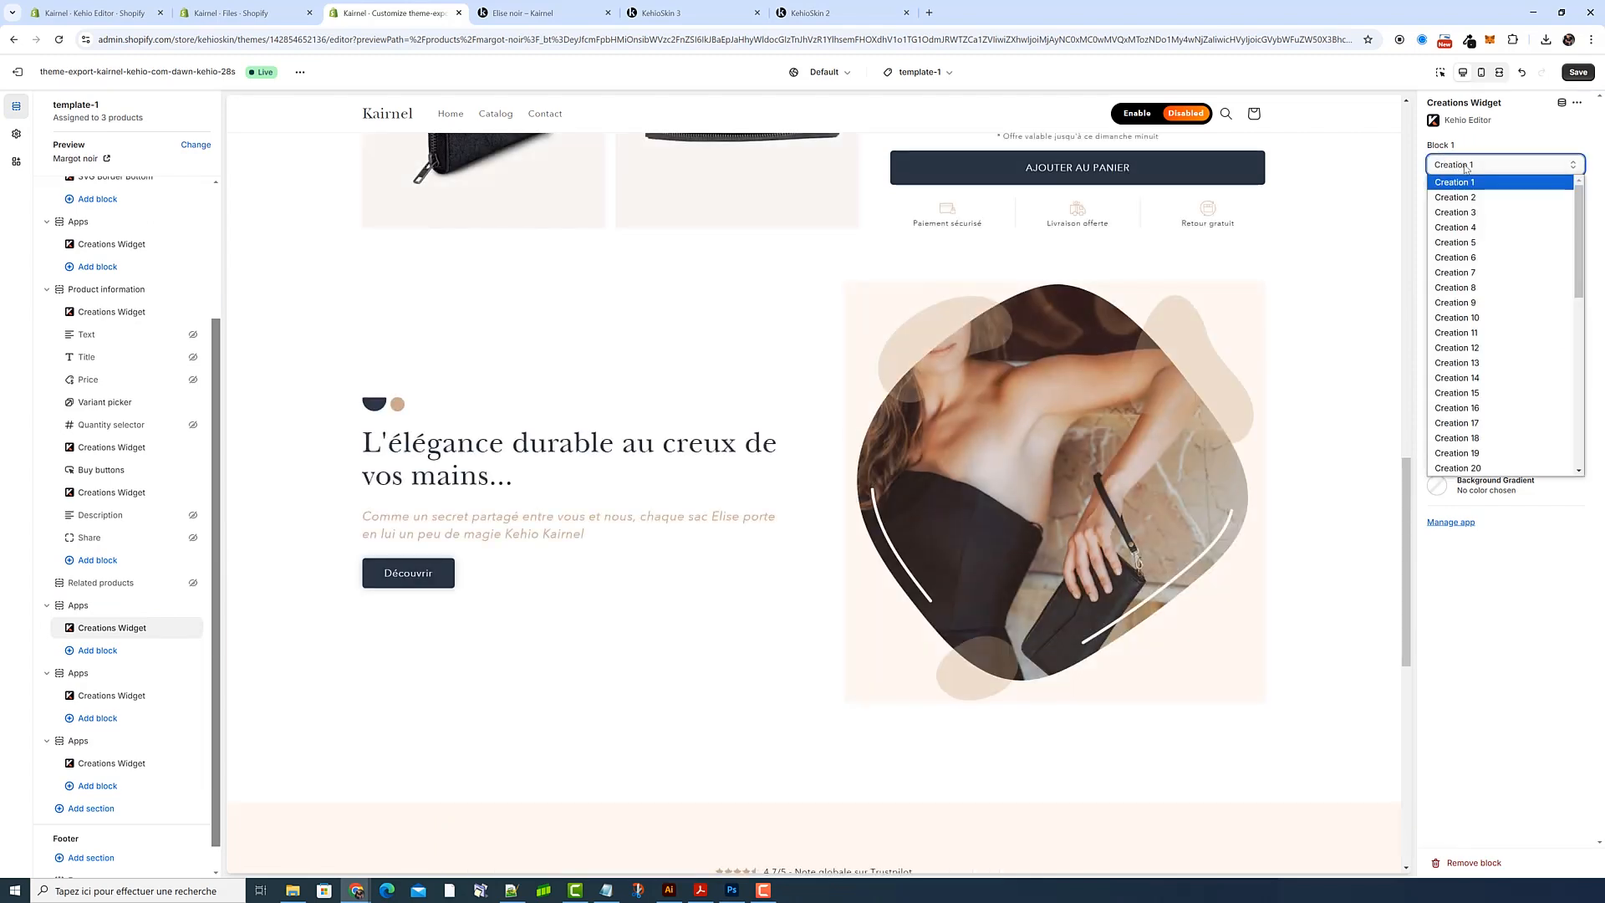
left_click(1487, 234)
left_click(1493, 212)
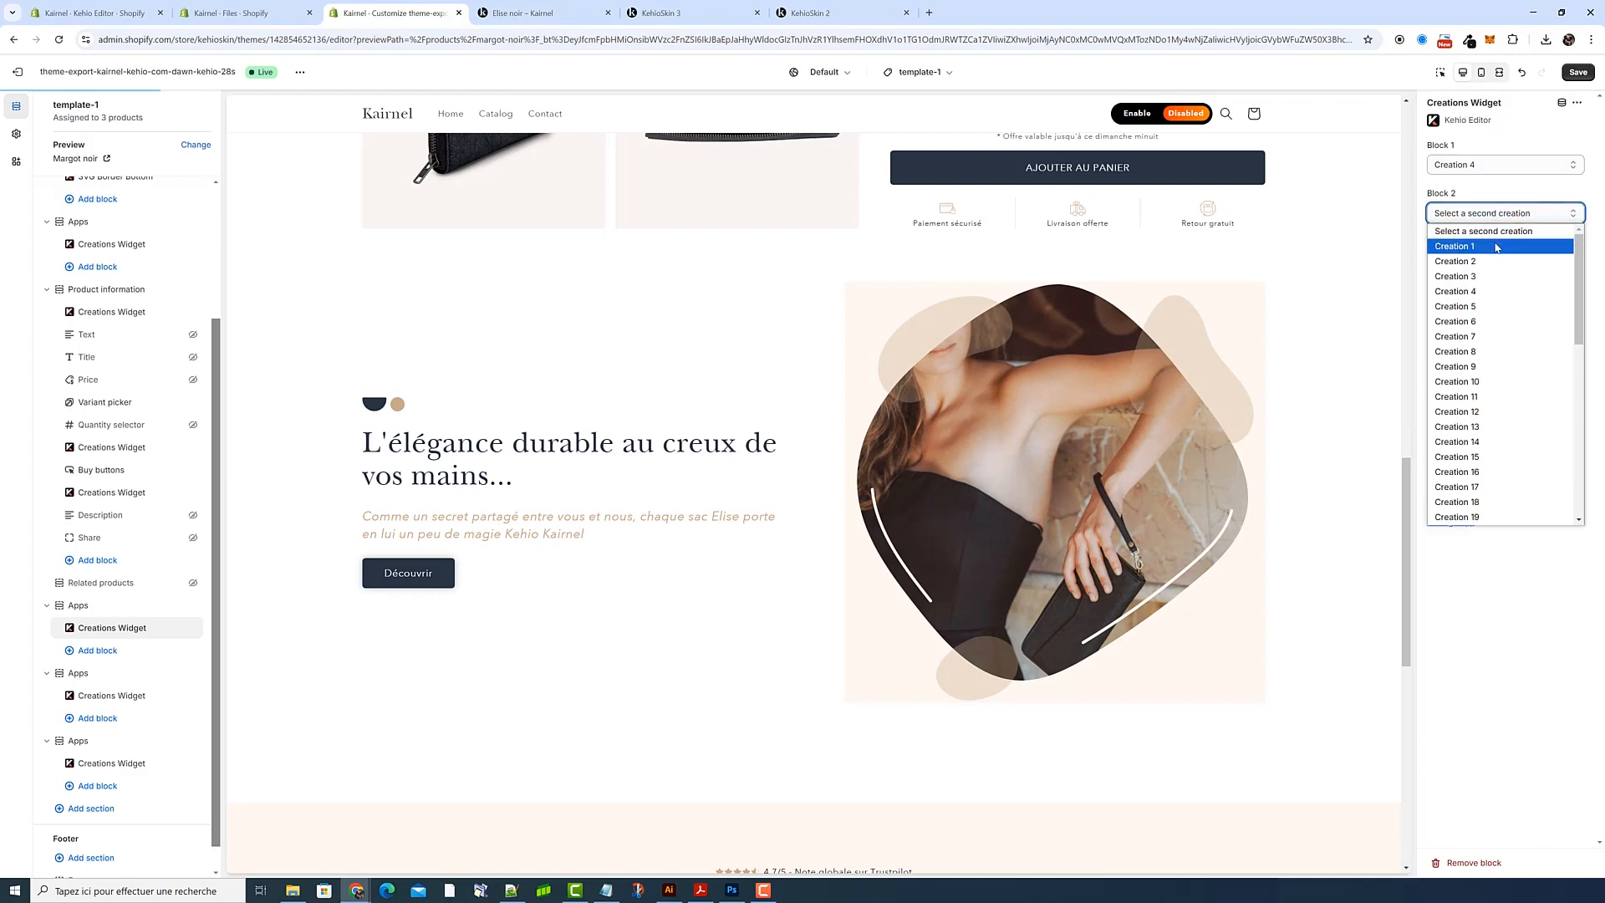
left_click(1496, 306)
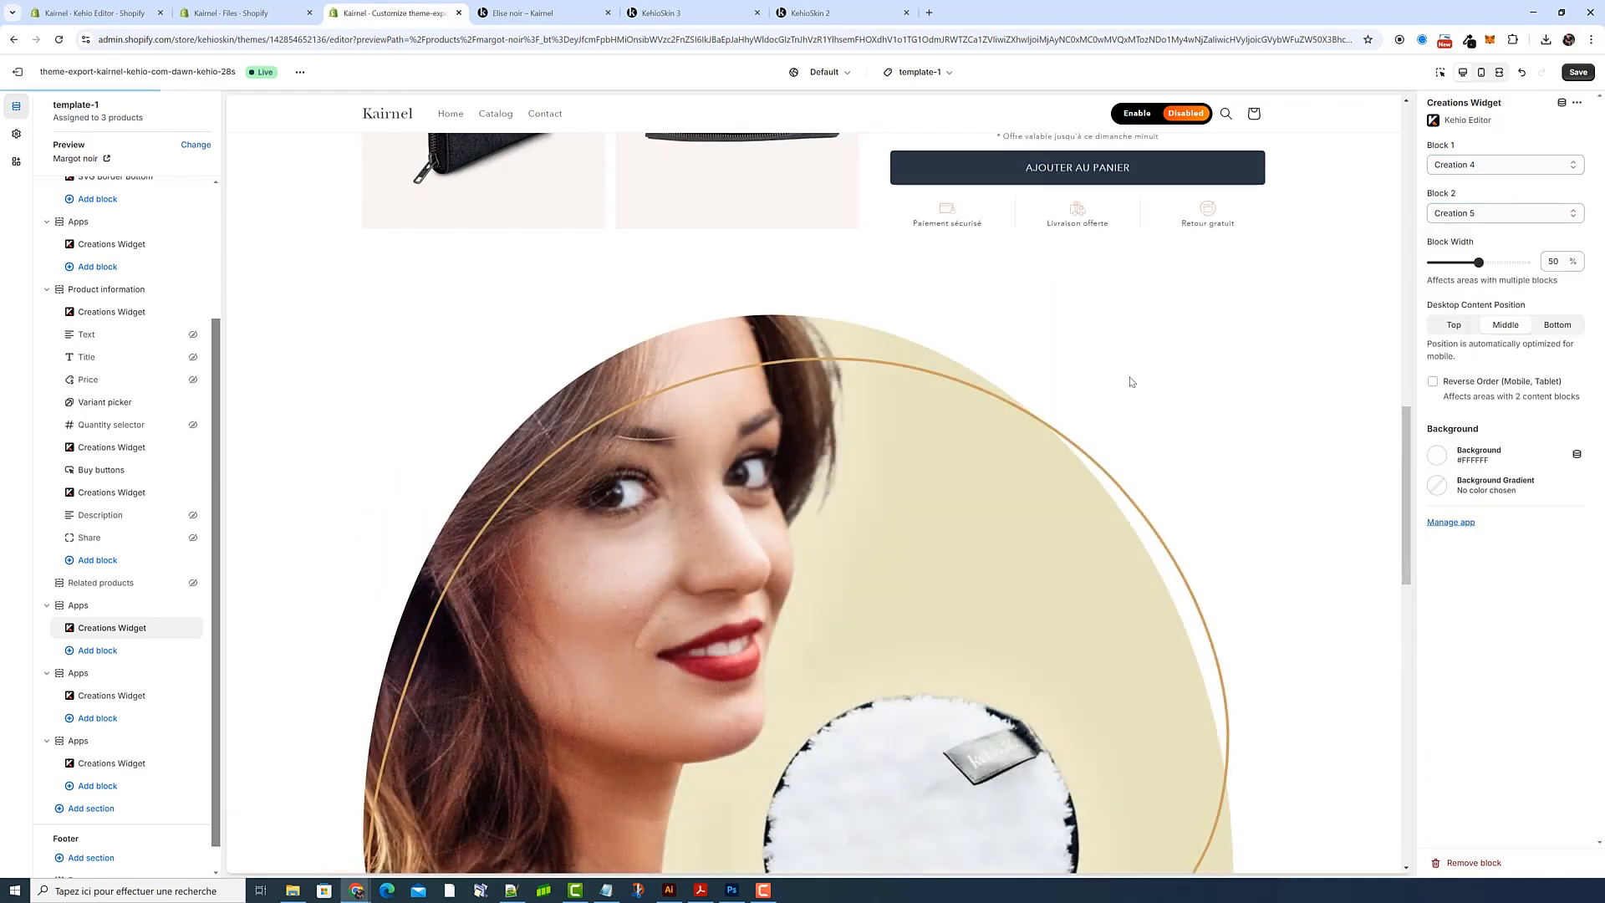
Check the KehioSkin 3 reference page and sample the banner background colour #FCF7F0 from the Elise noir page
left_click(686, 13)
left_click(393, 13)
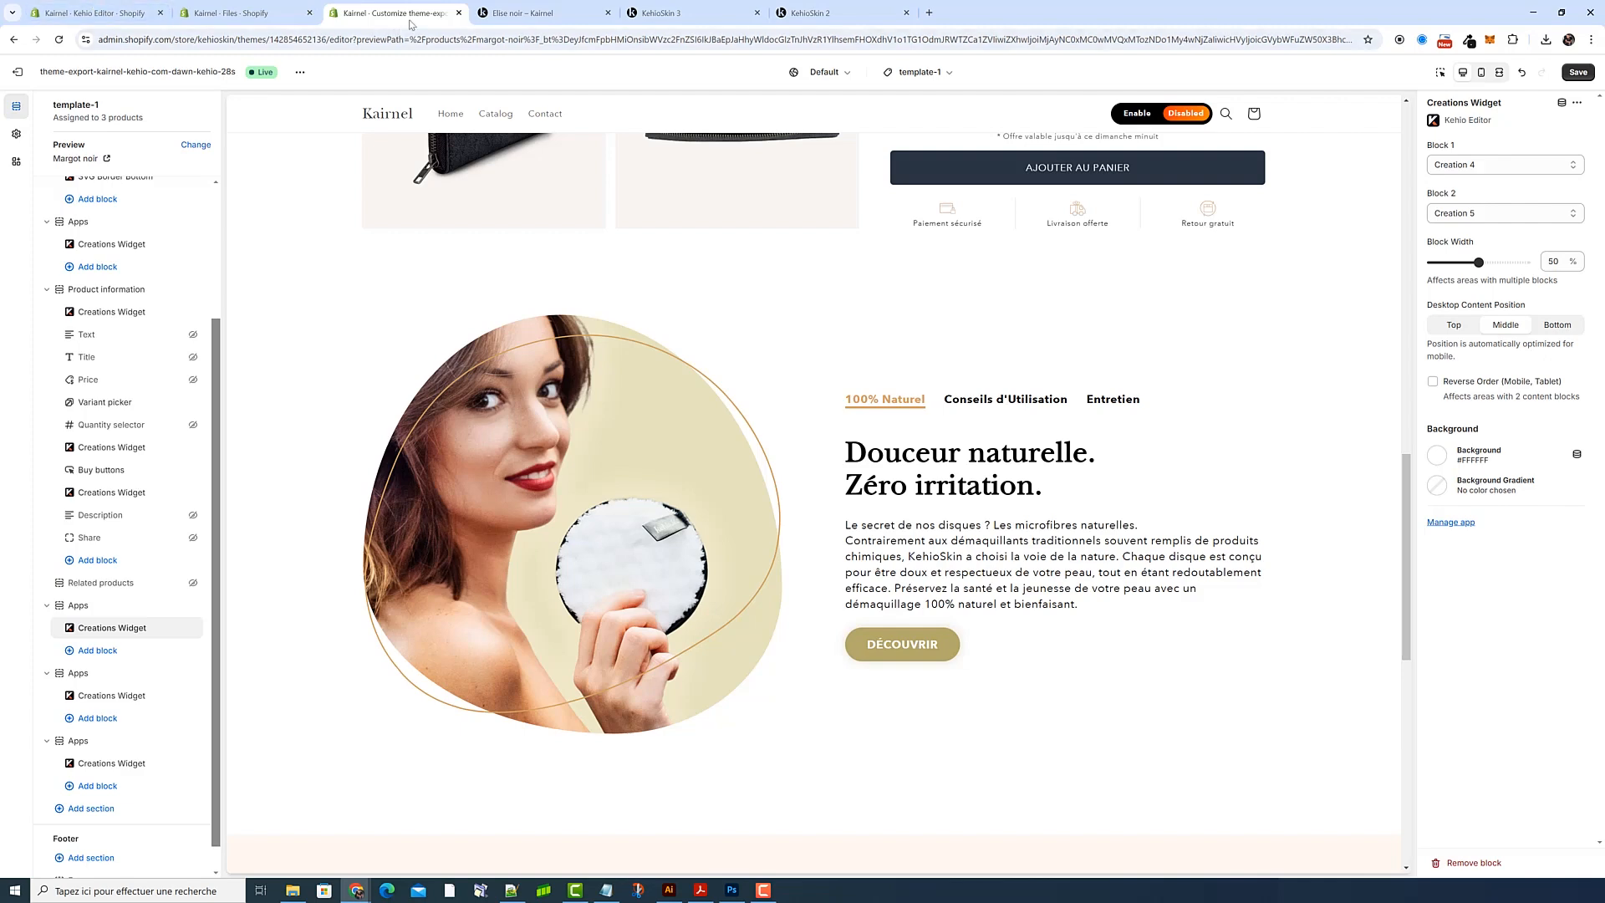
left_click(526, 11)
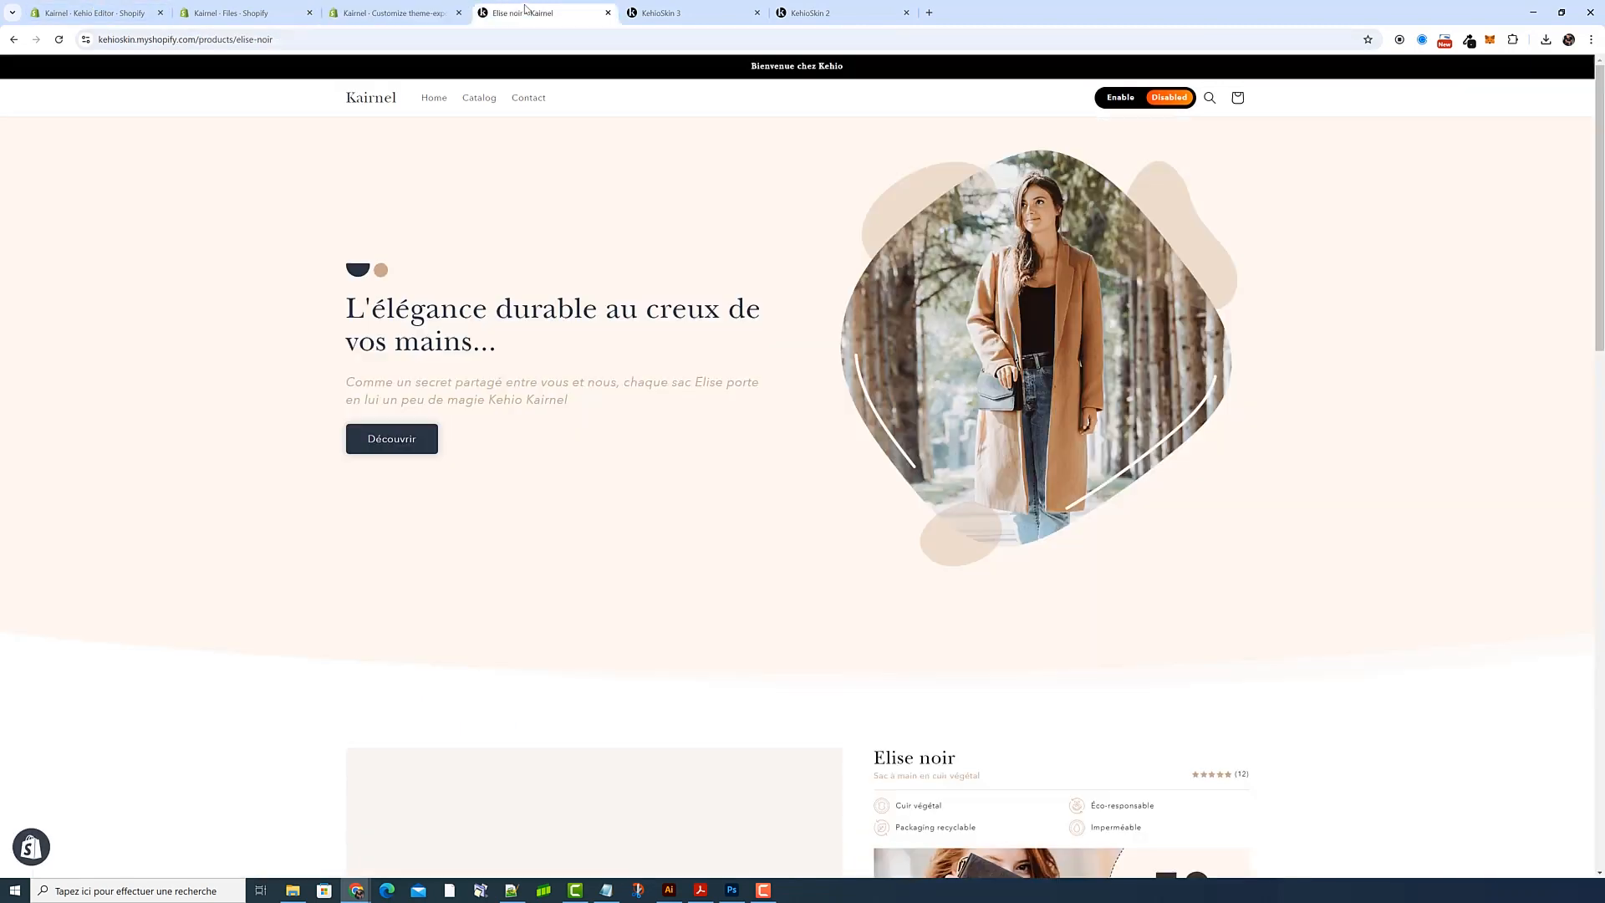
left_click(1468, 39)
left_click(163, 220)
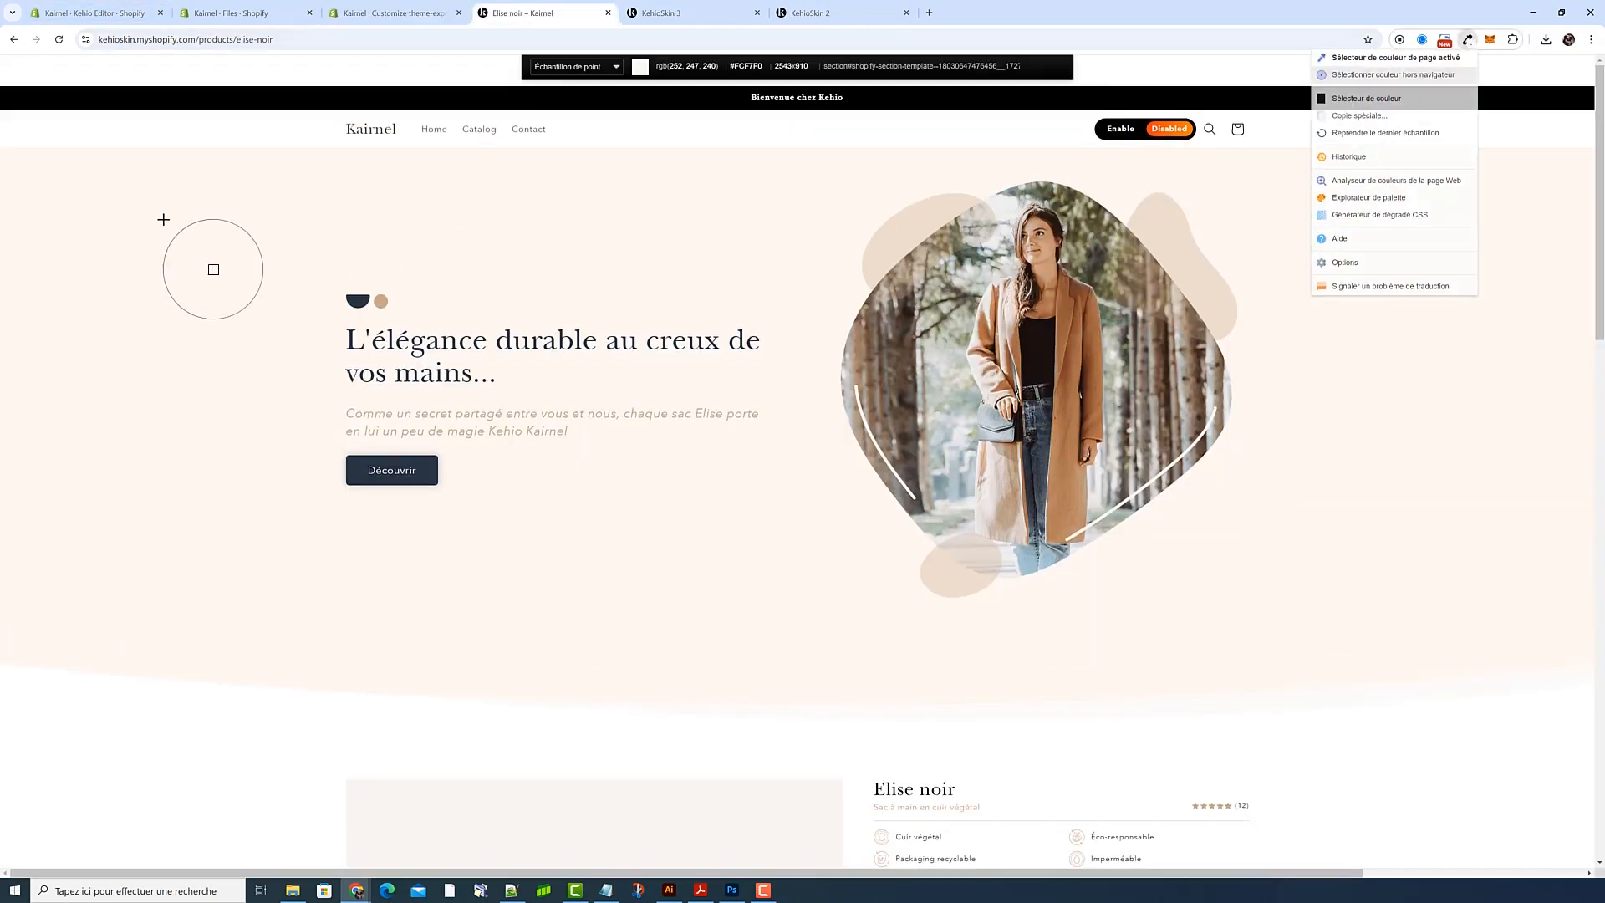
left_click(163, 219)
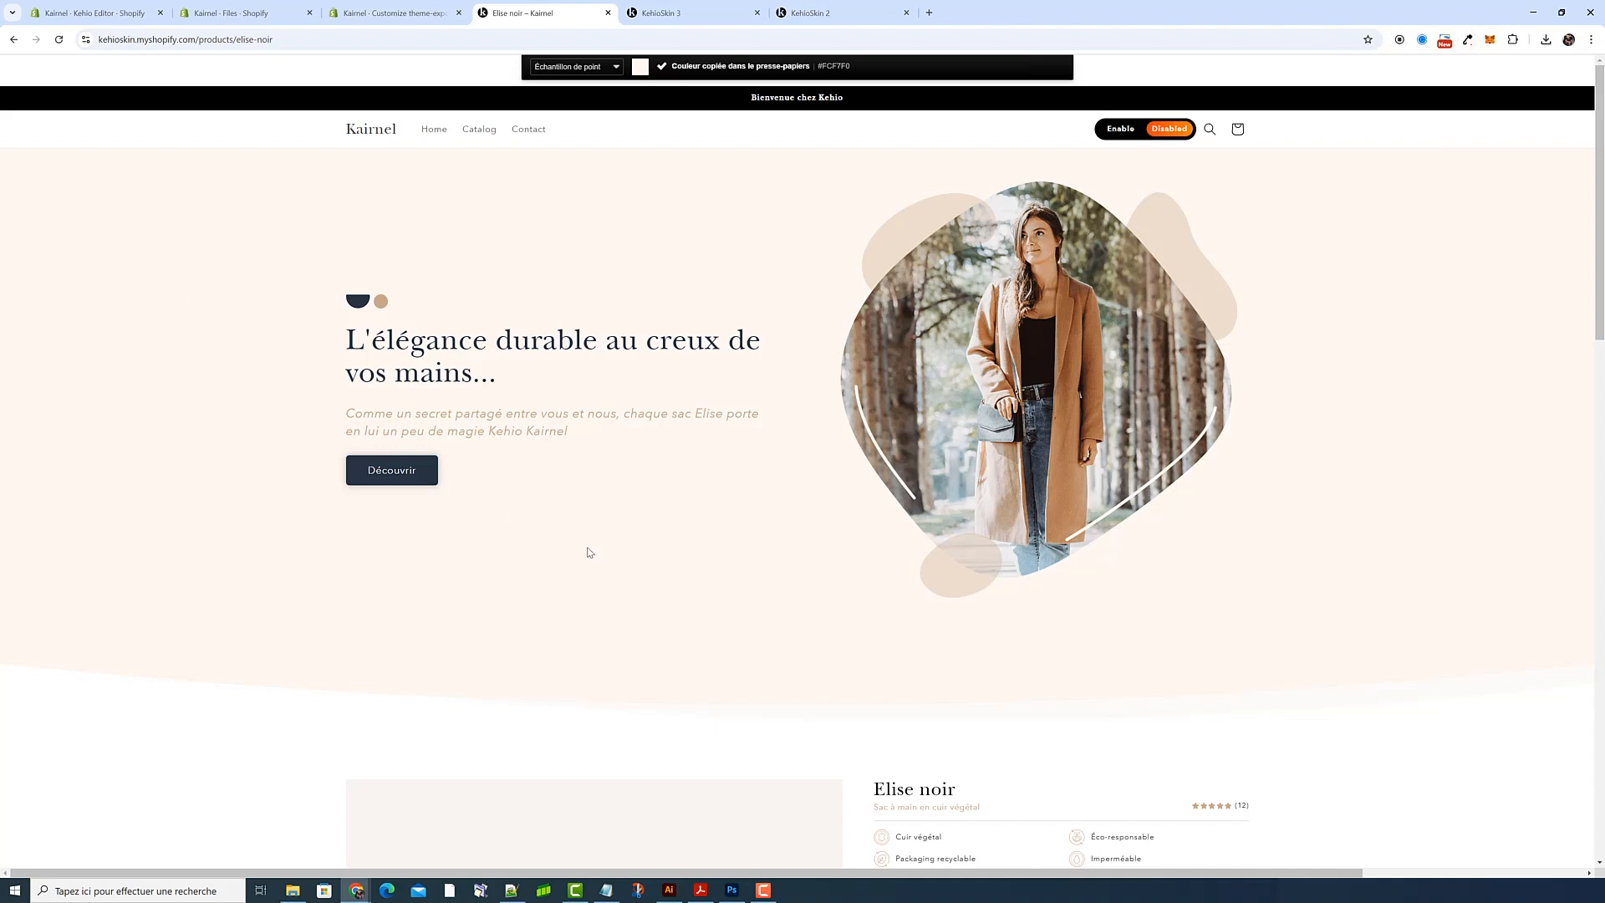
left_click(393, 13)
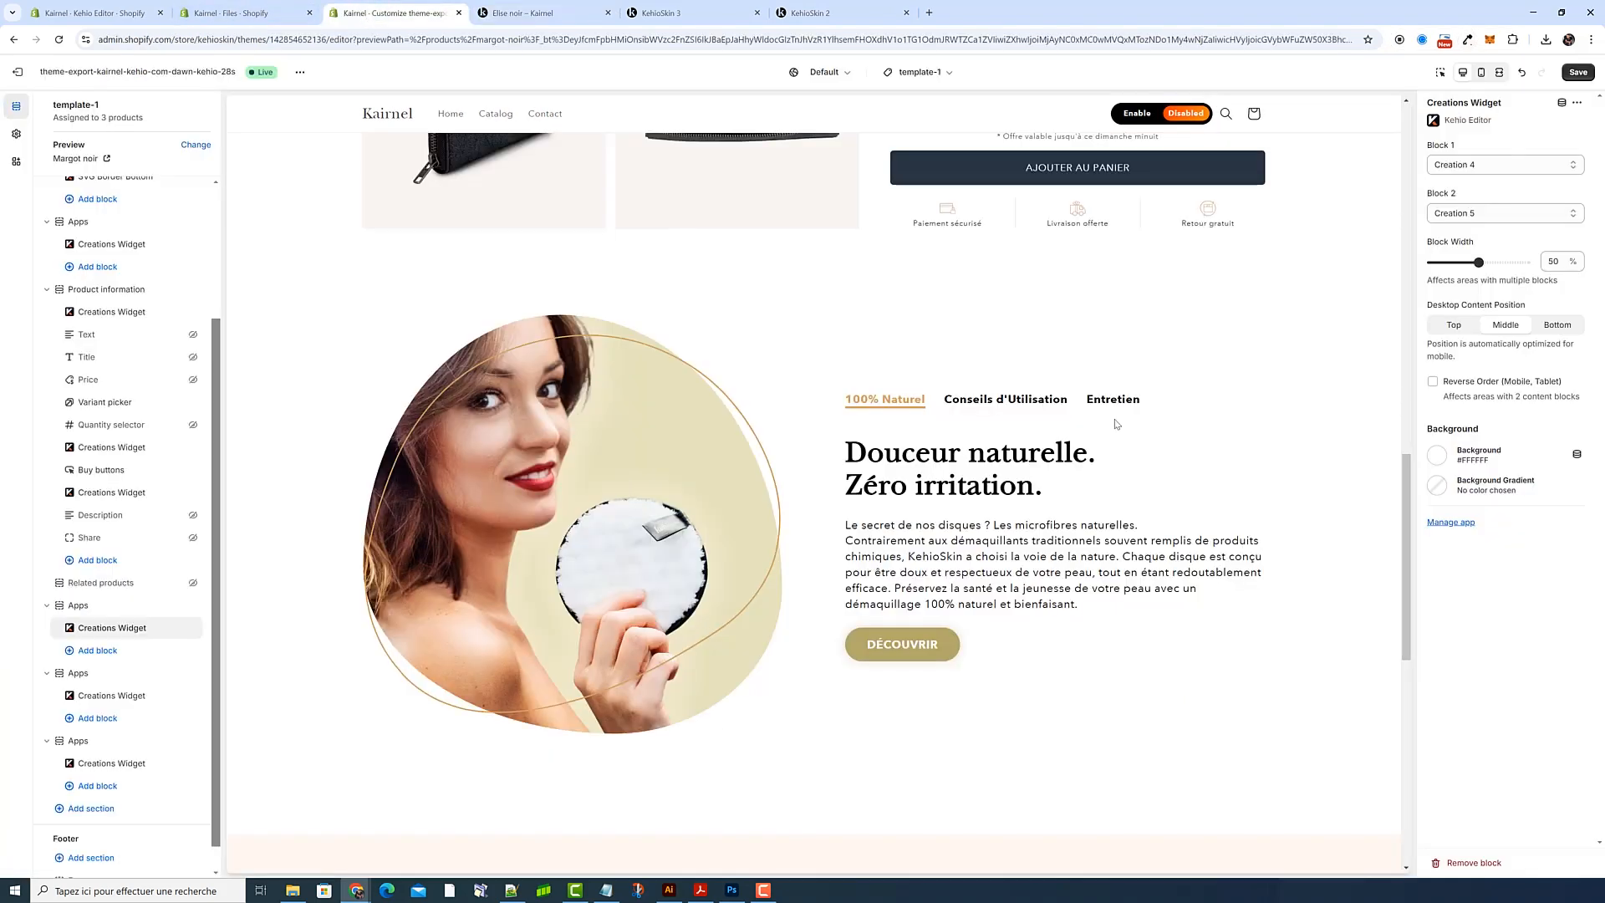
Set the new Creations Widget's background colour to #FCF7F0
left_click(1442, 457)
left_click_drag(1505, 361, 1447, 361)
type("FCF7F0")
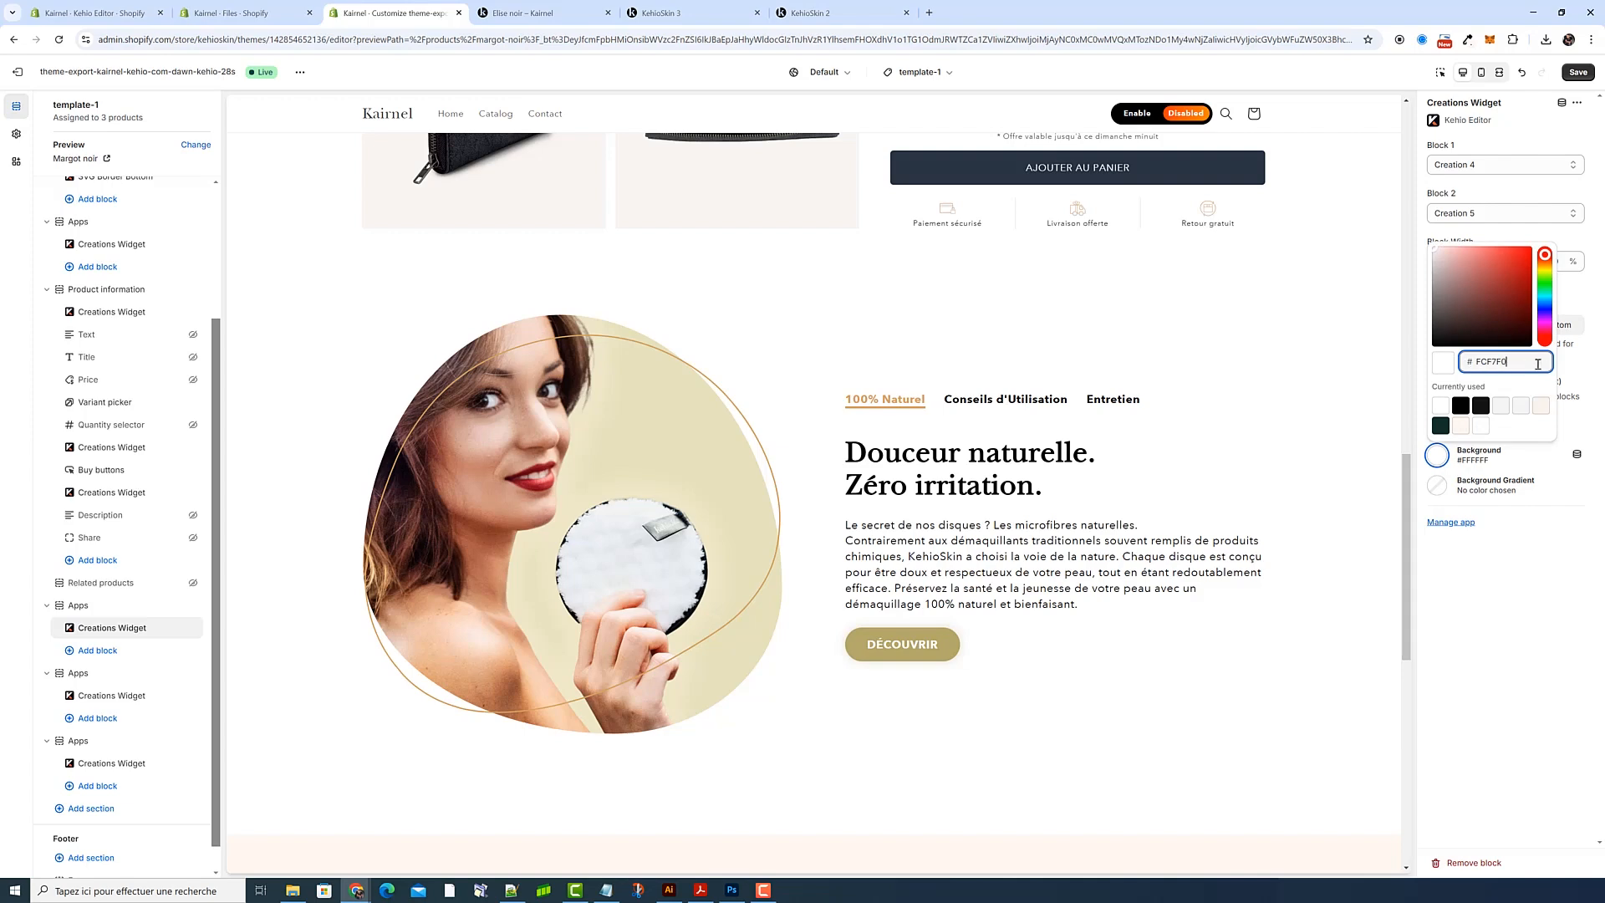
left_click(1578, 377)
Examine the left-image creation's background colour setting in Kehio Editor and return to the theme customizer
left_click(112, 12)
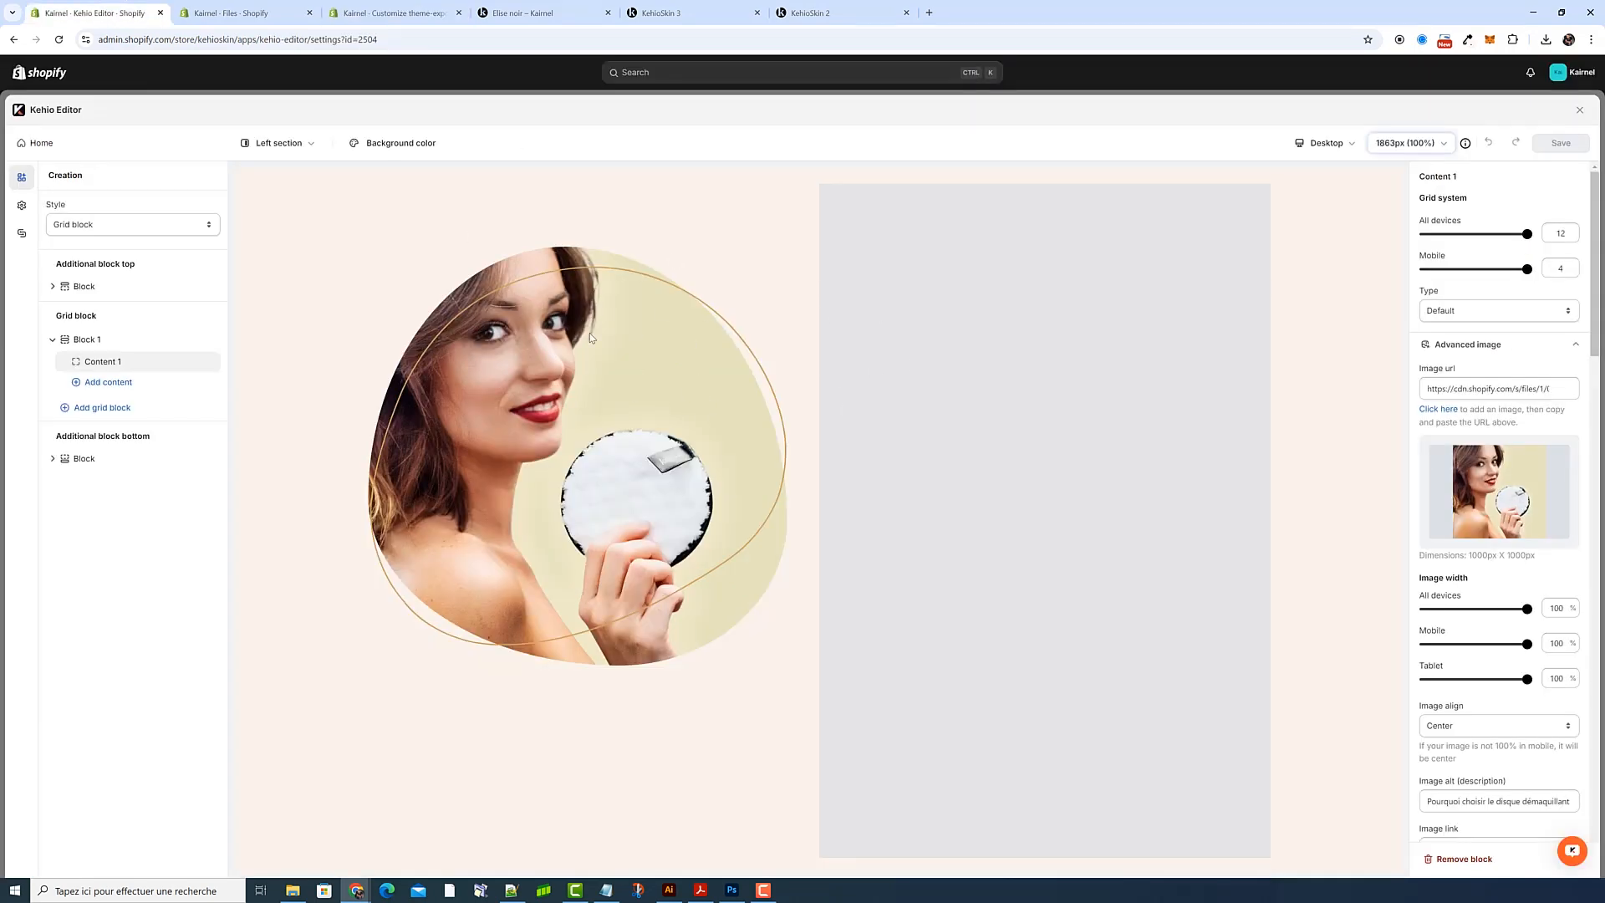
left_click(421, 155)
left_click(576, 508)
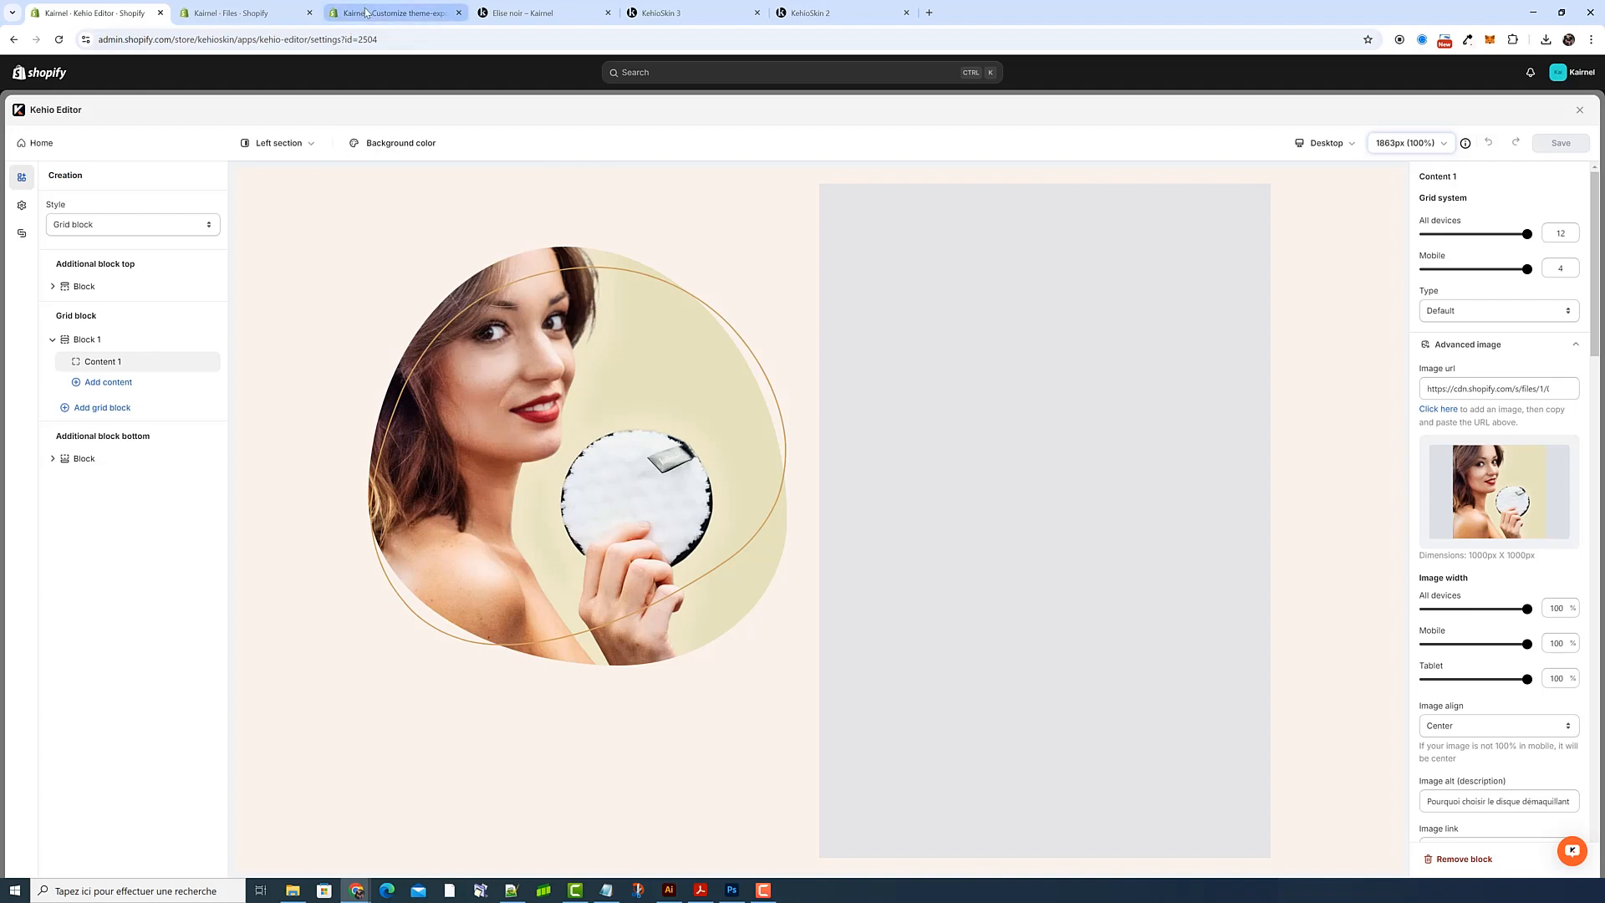
left_click(393, 13)
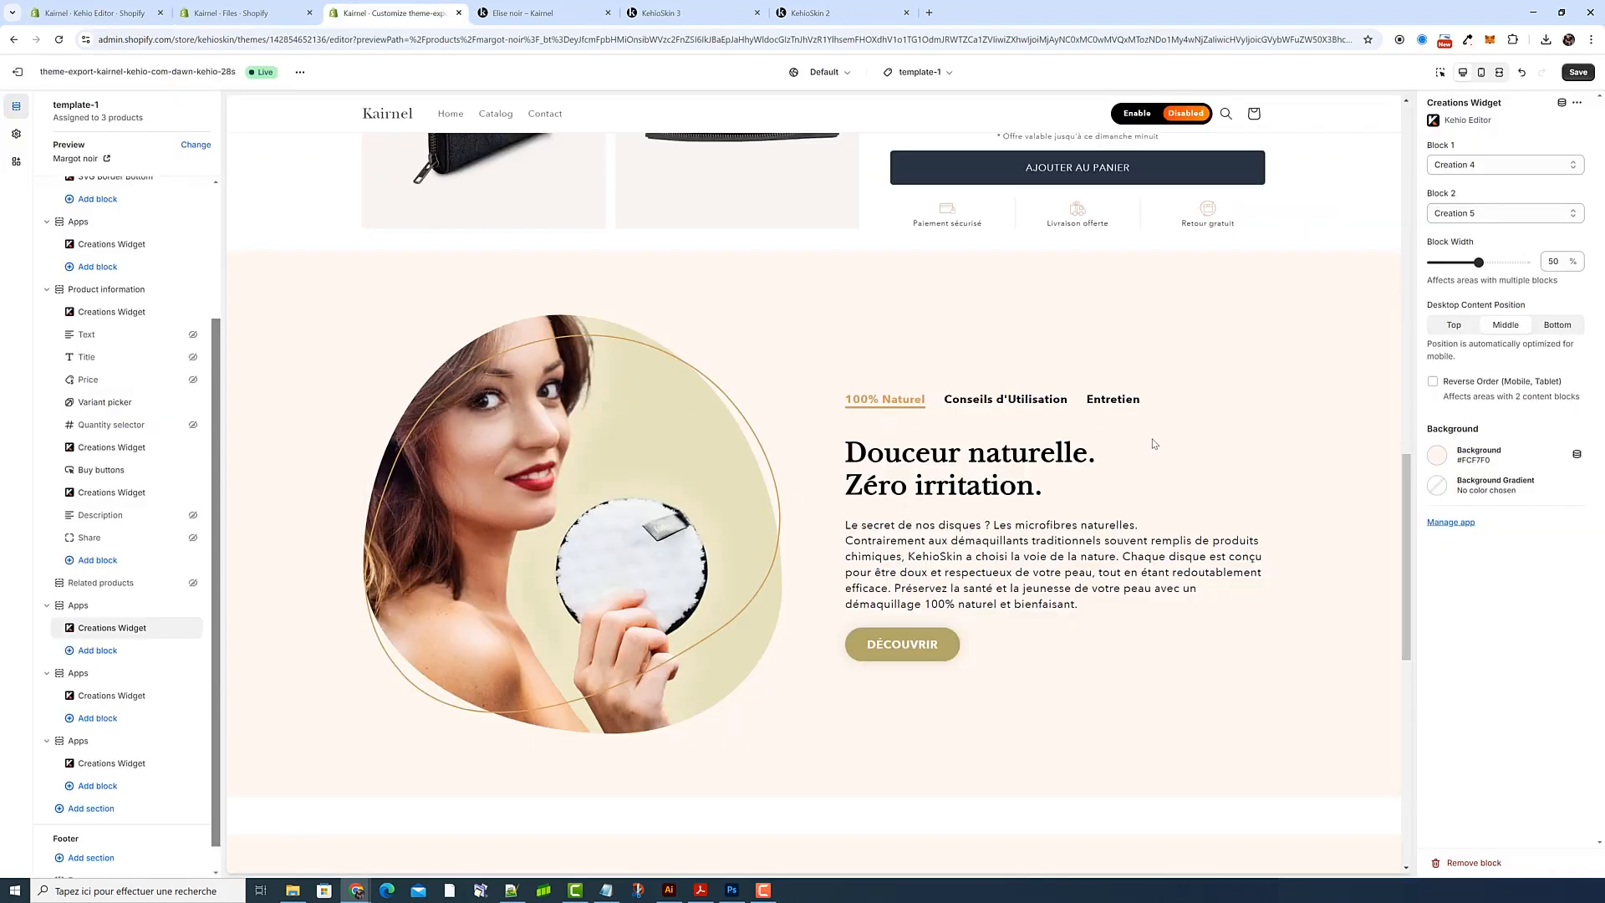
Add an SVG Border Top block to the new Apps section and move it above the Creations Widget
scroll(1154, 443, "up", 2)
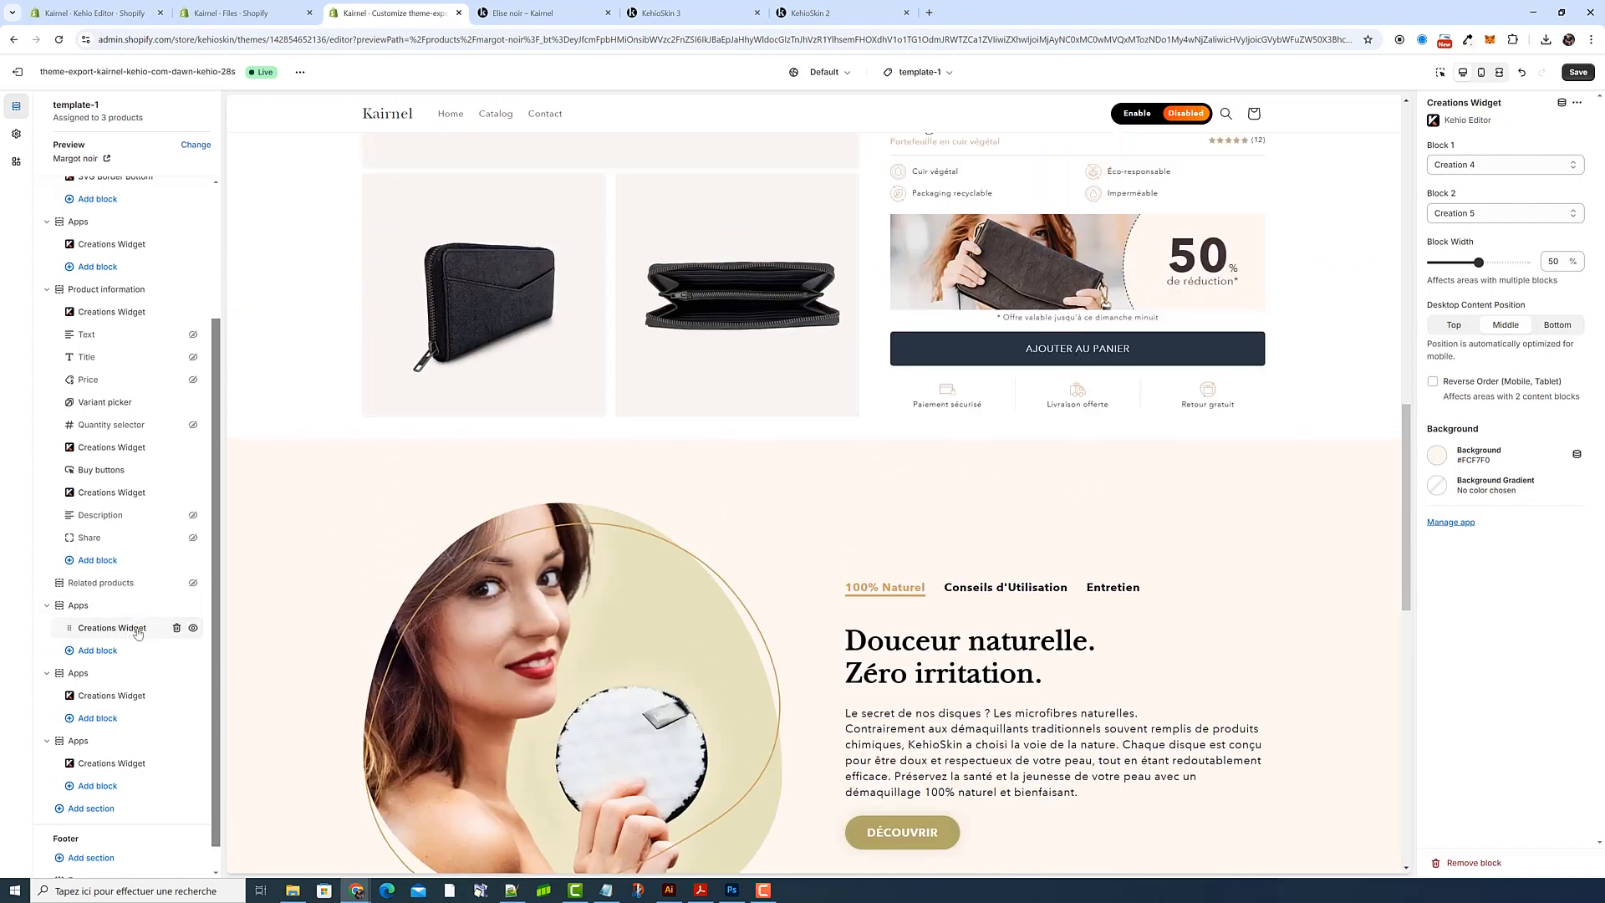
left_click(109, 652)
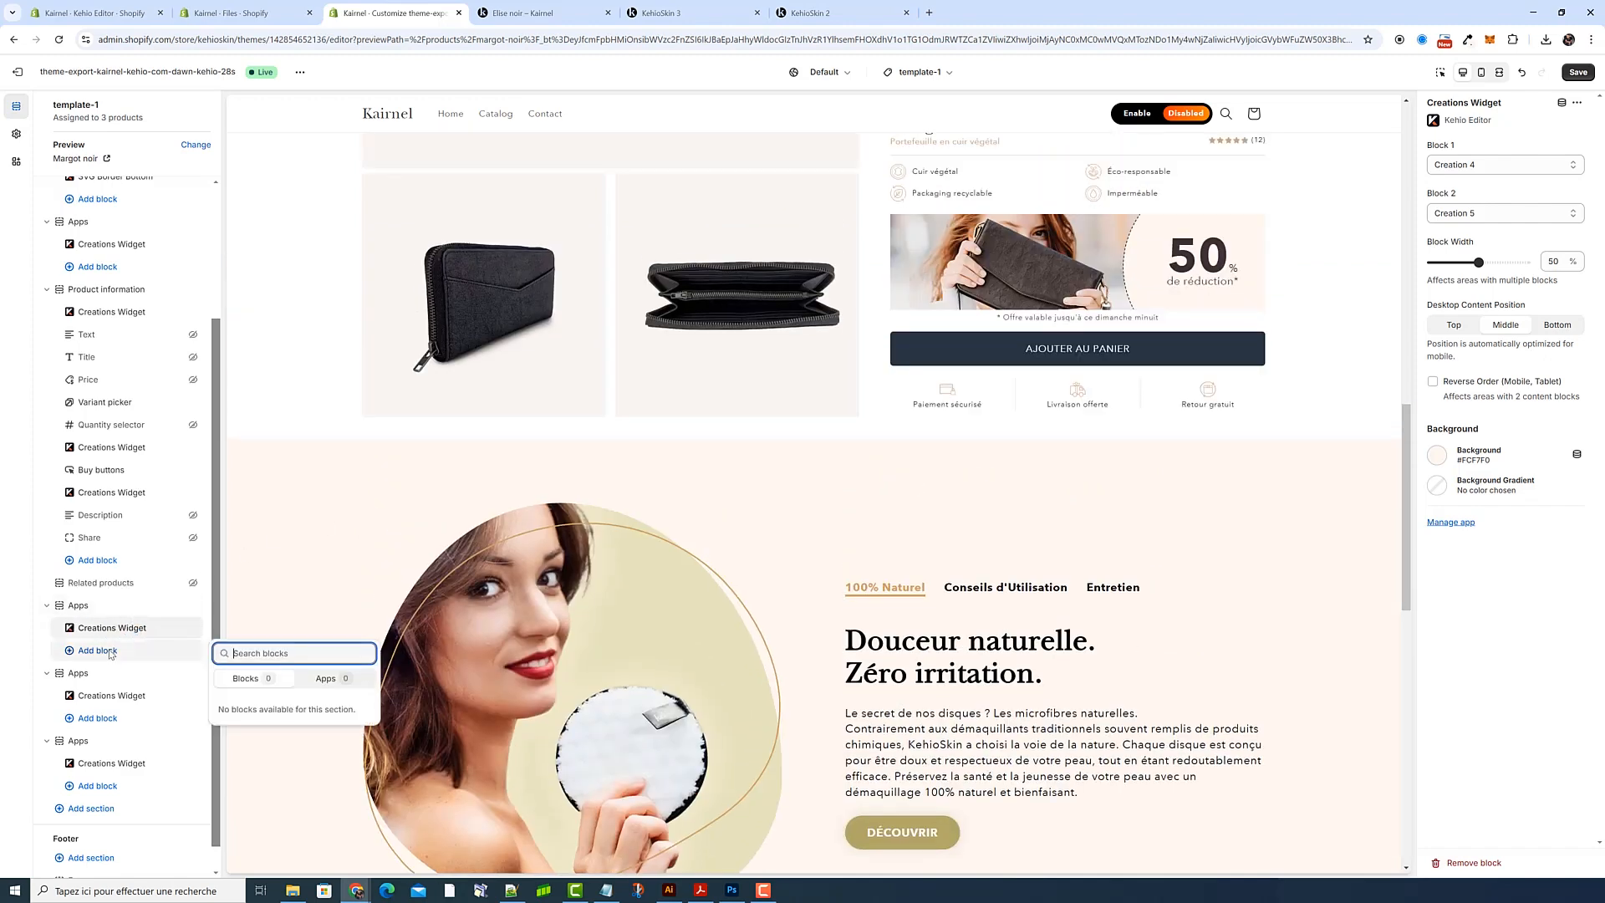
left_click(329, 679)
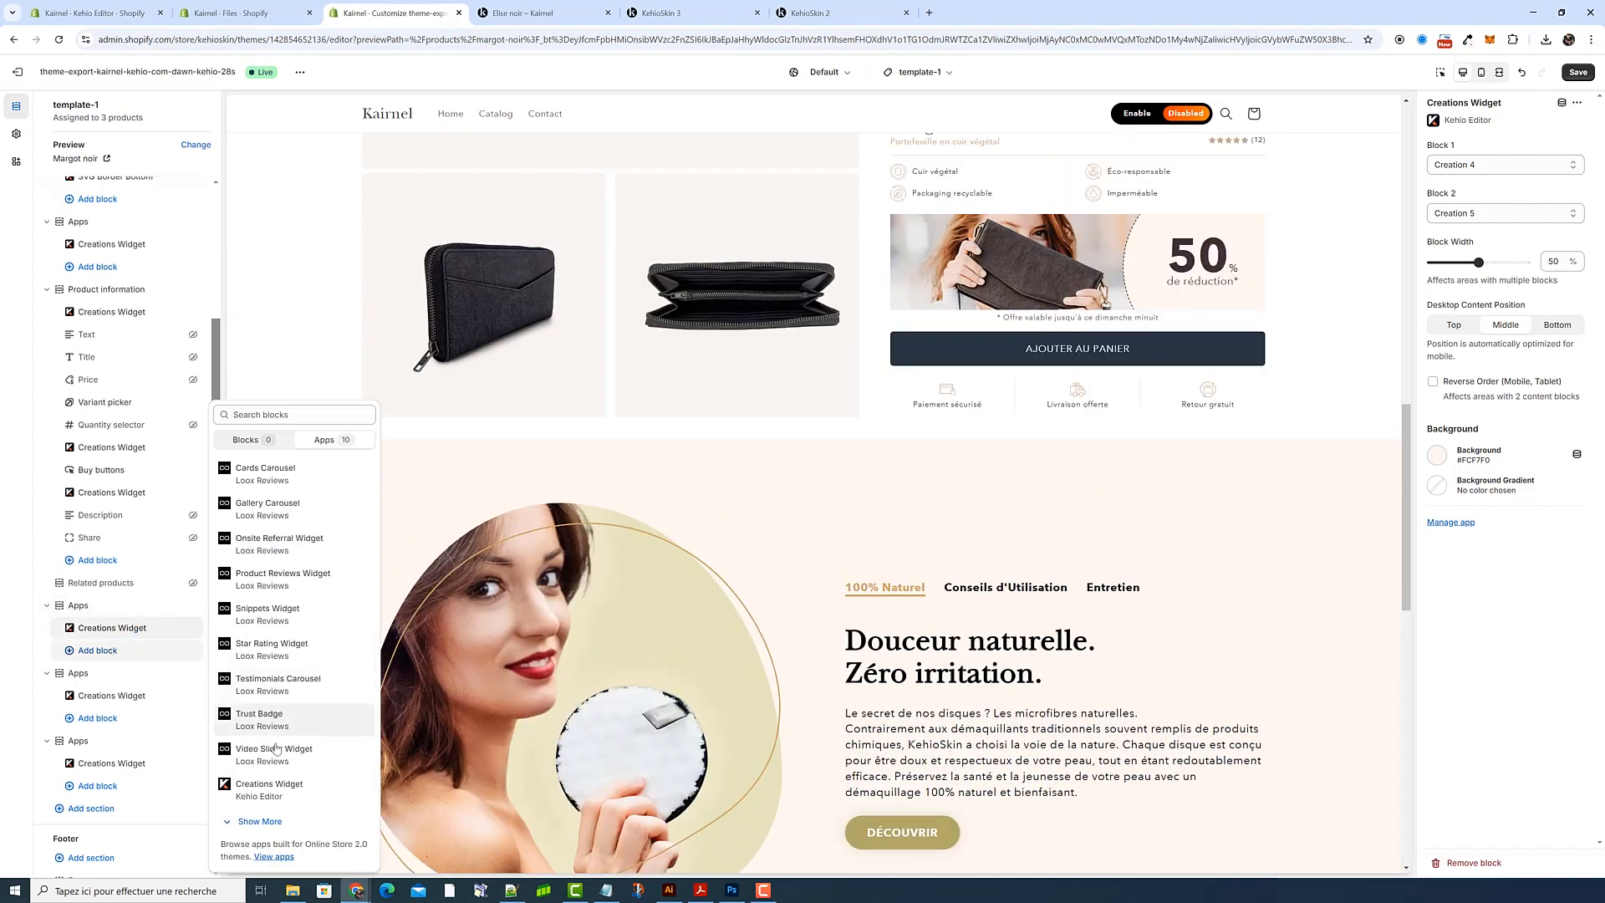
left_click(273, 826)
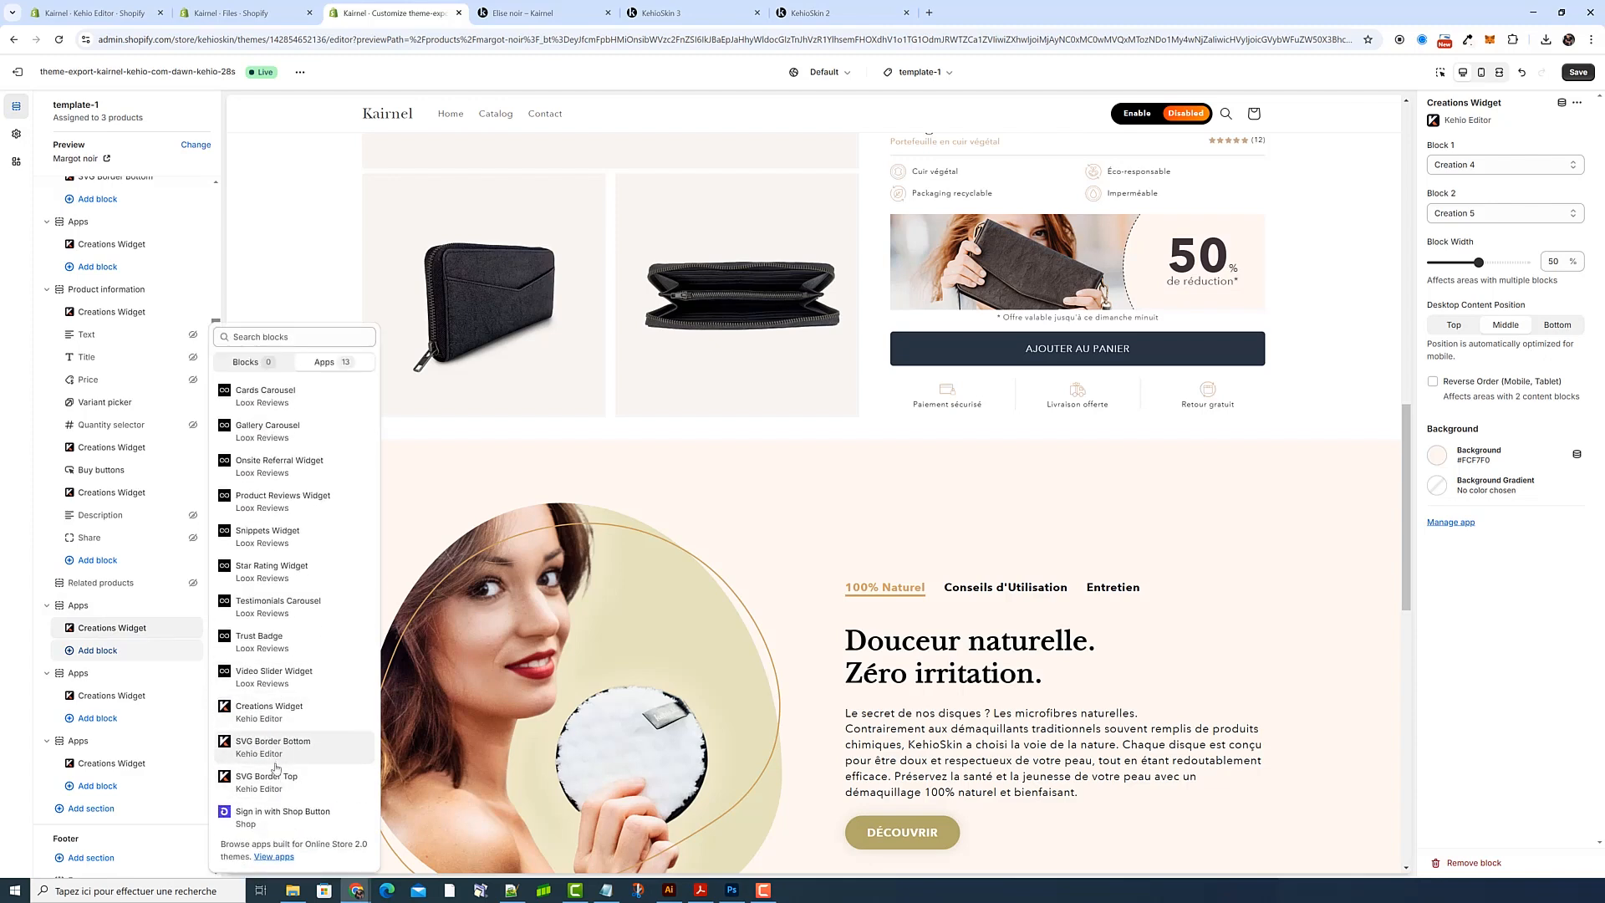
left_click(265, 784)
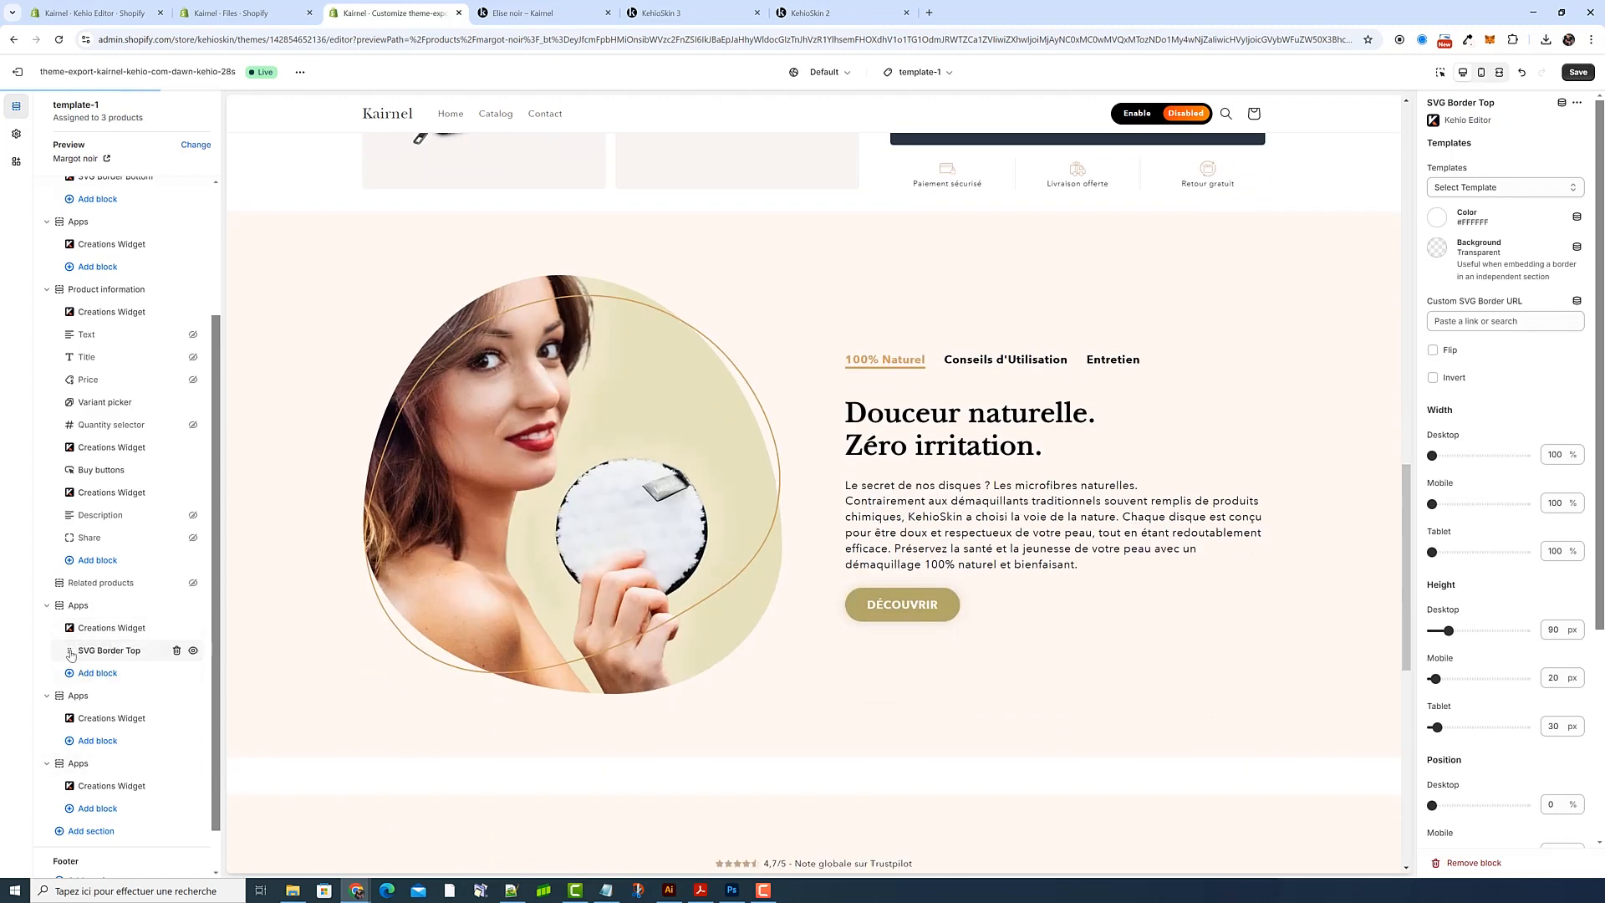
left_click_drag(65, 654, 76, 629)
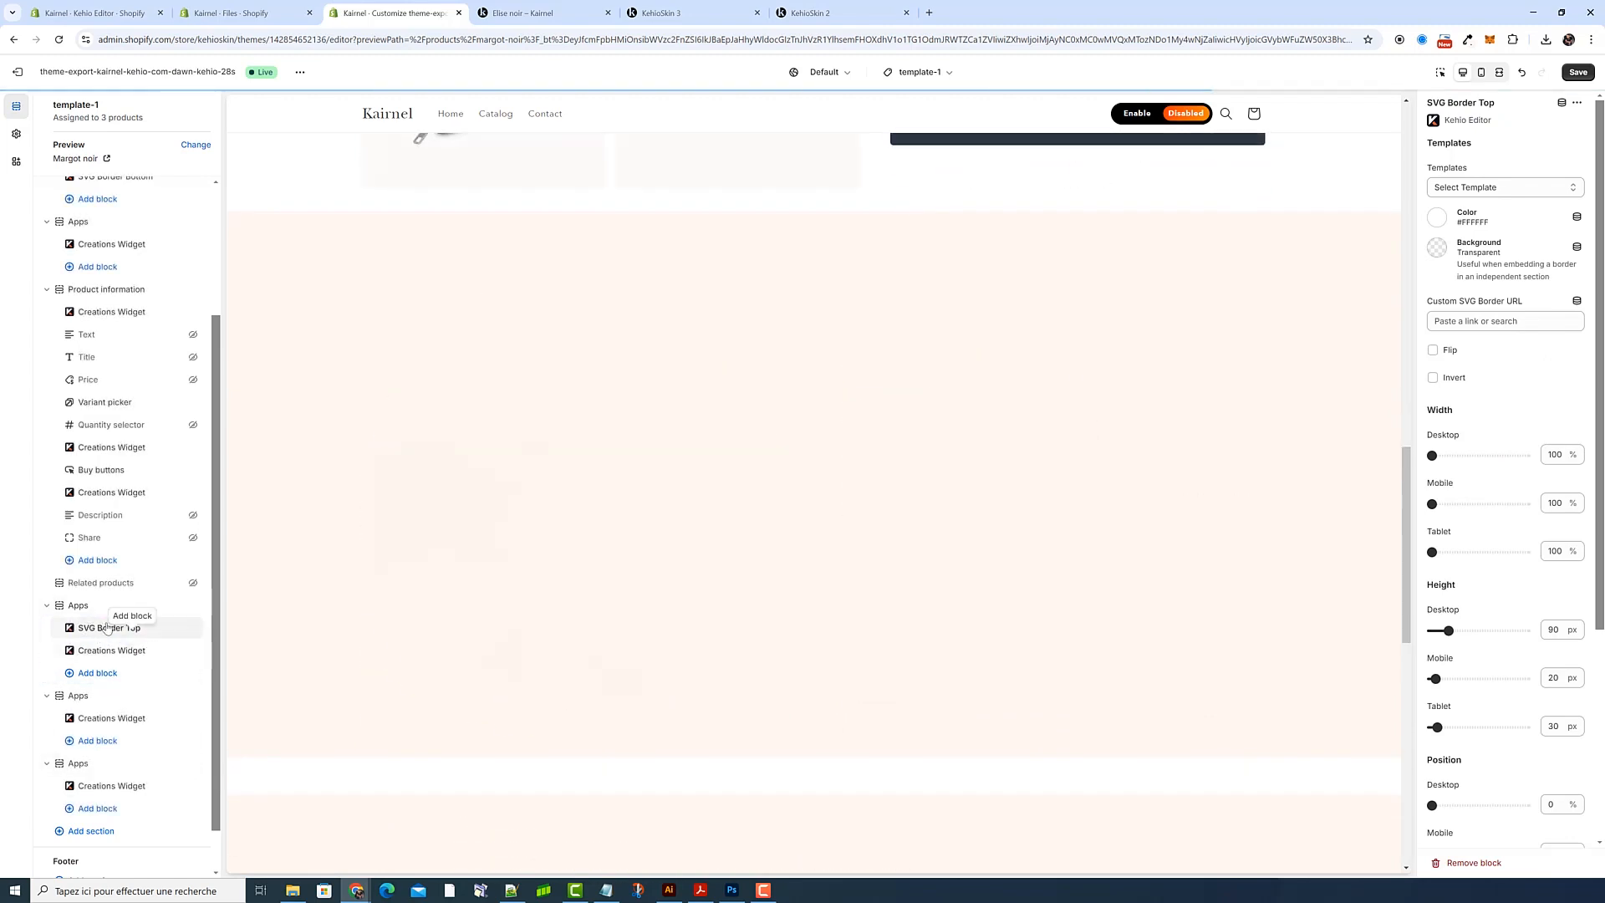
Copy the link of the newly uploaded border SVG from the store files and set it as the SVG Border Top block's custom SVG border URL
left_click(240, 13)
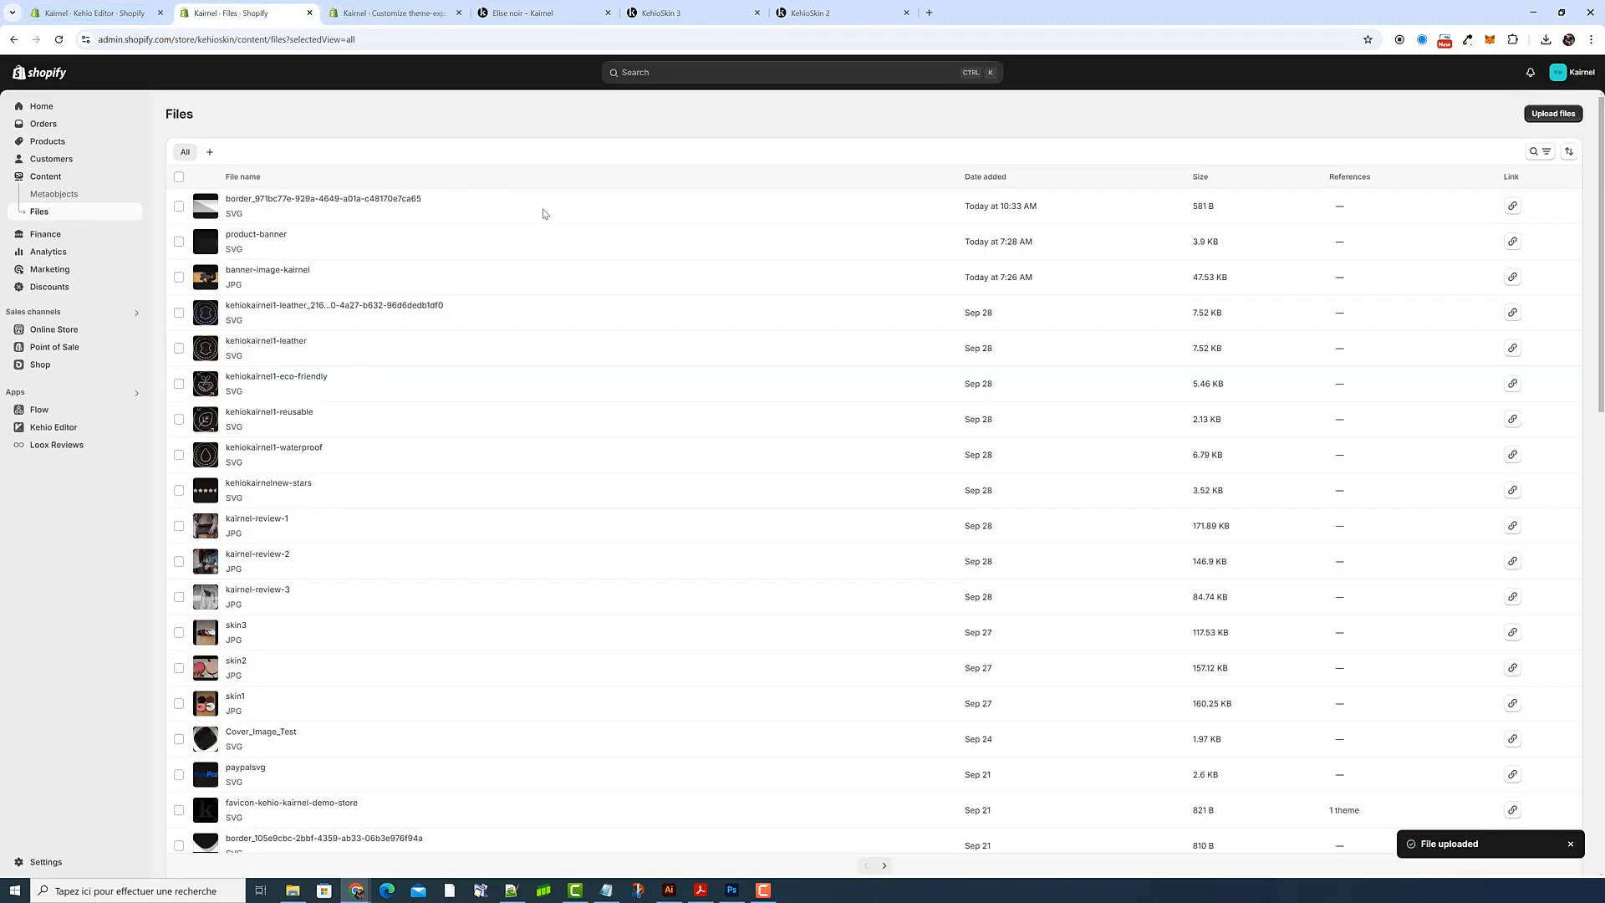
left_click(1512, 206)
left_click(397, 13)
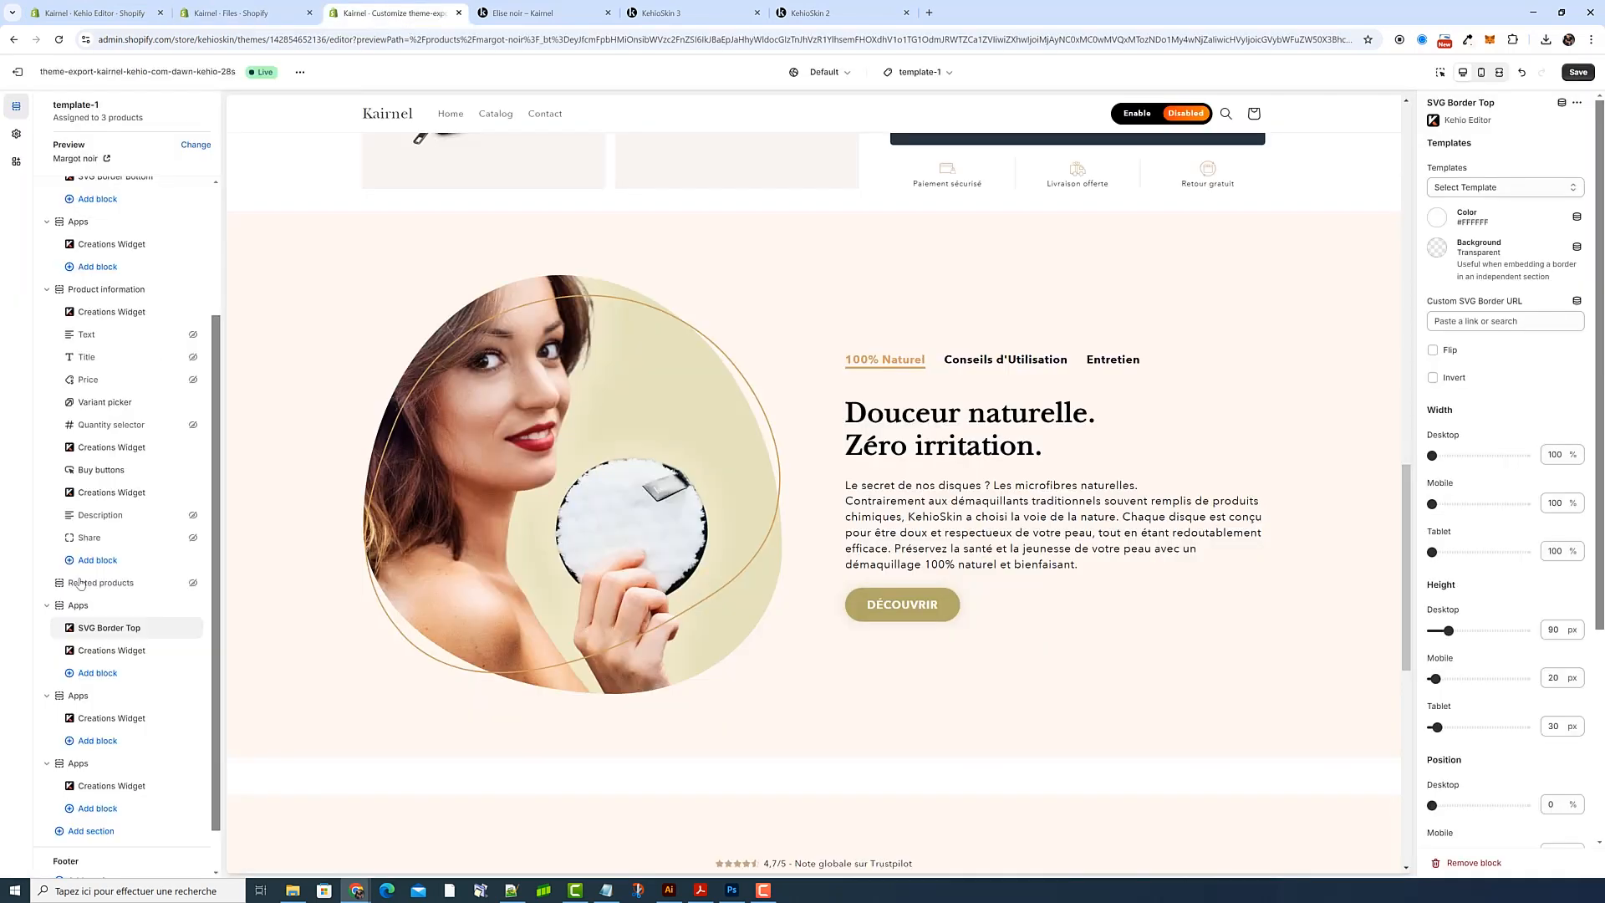
left_click(1494, 320)
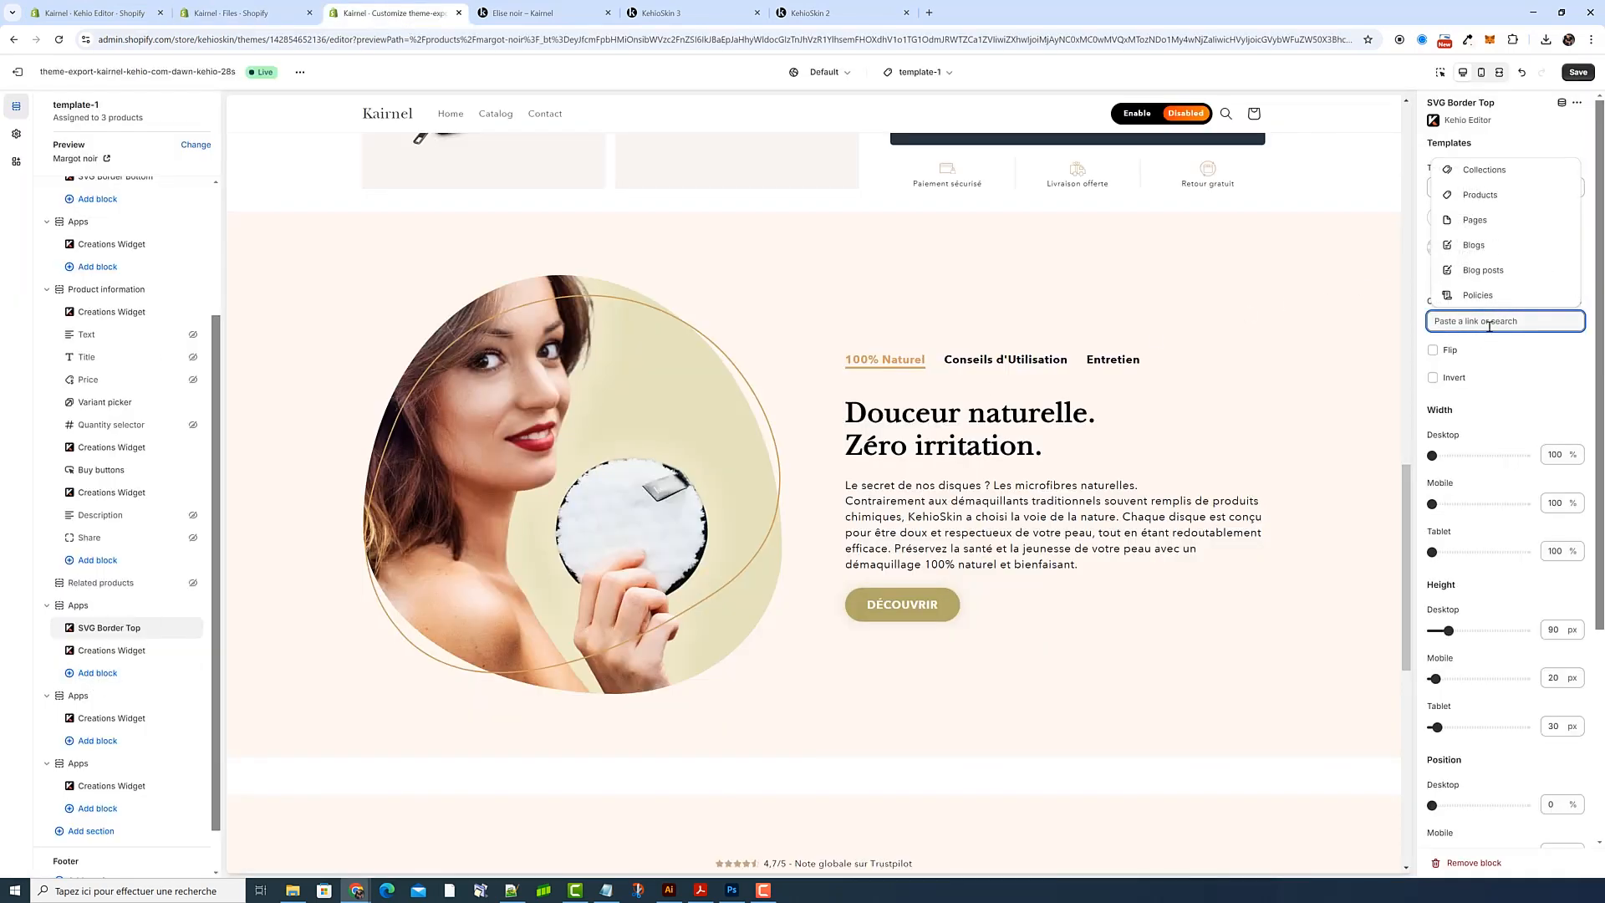
key("ctrl+v")
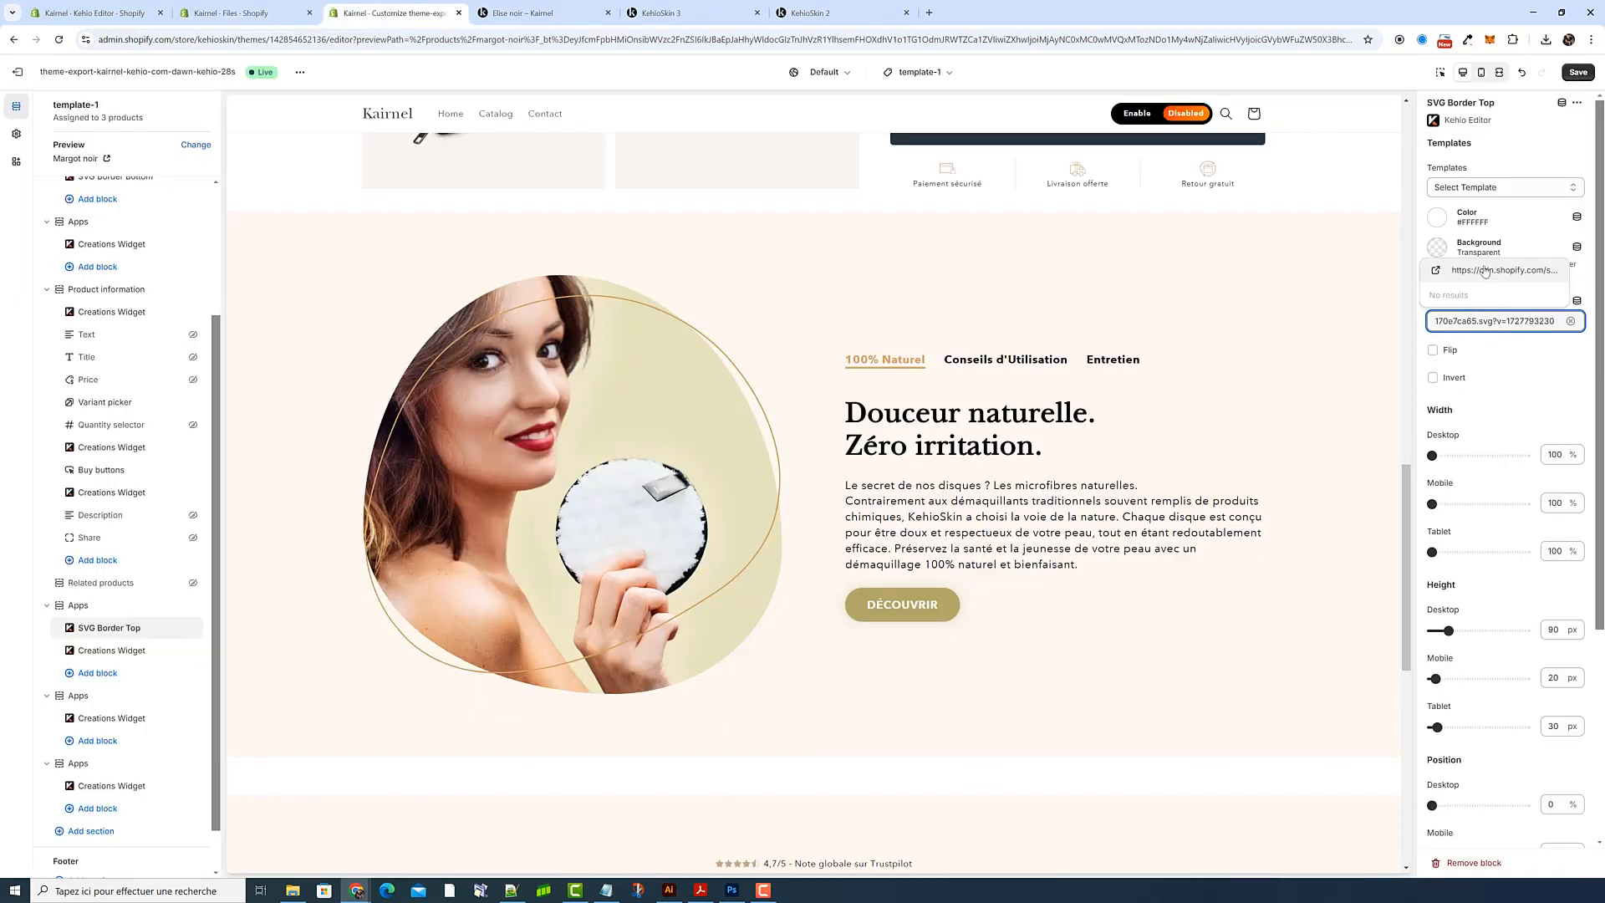
left_click(1504, 277)
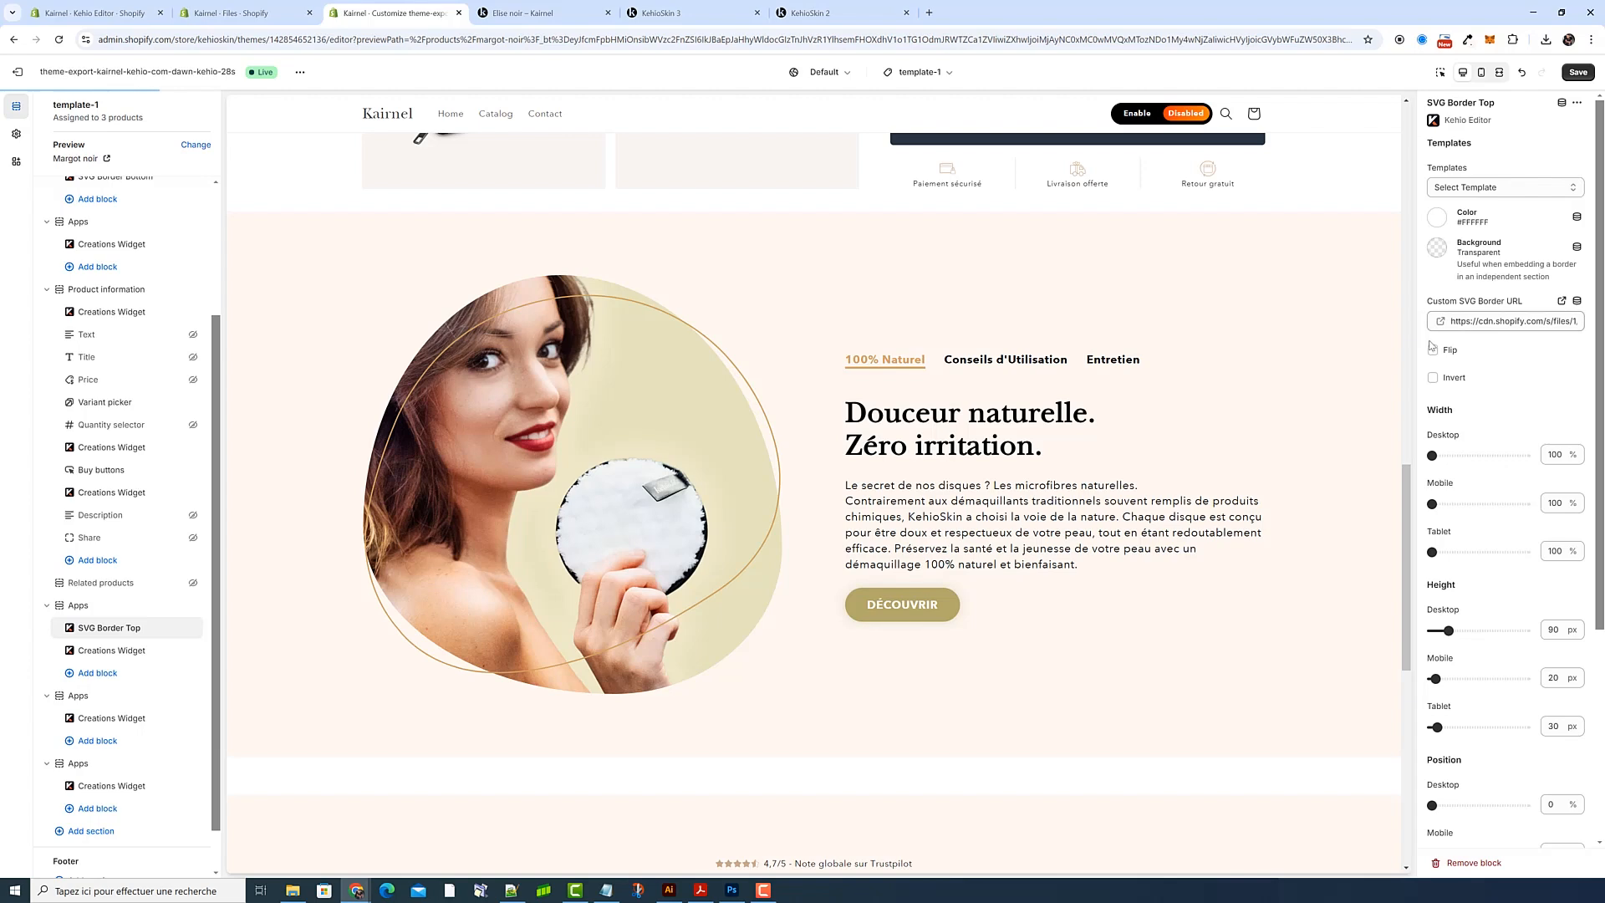
Invert the SVG Border Top shape and save the template
scroll(1151, 495, "up", 3)
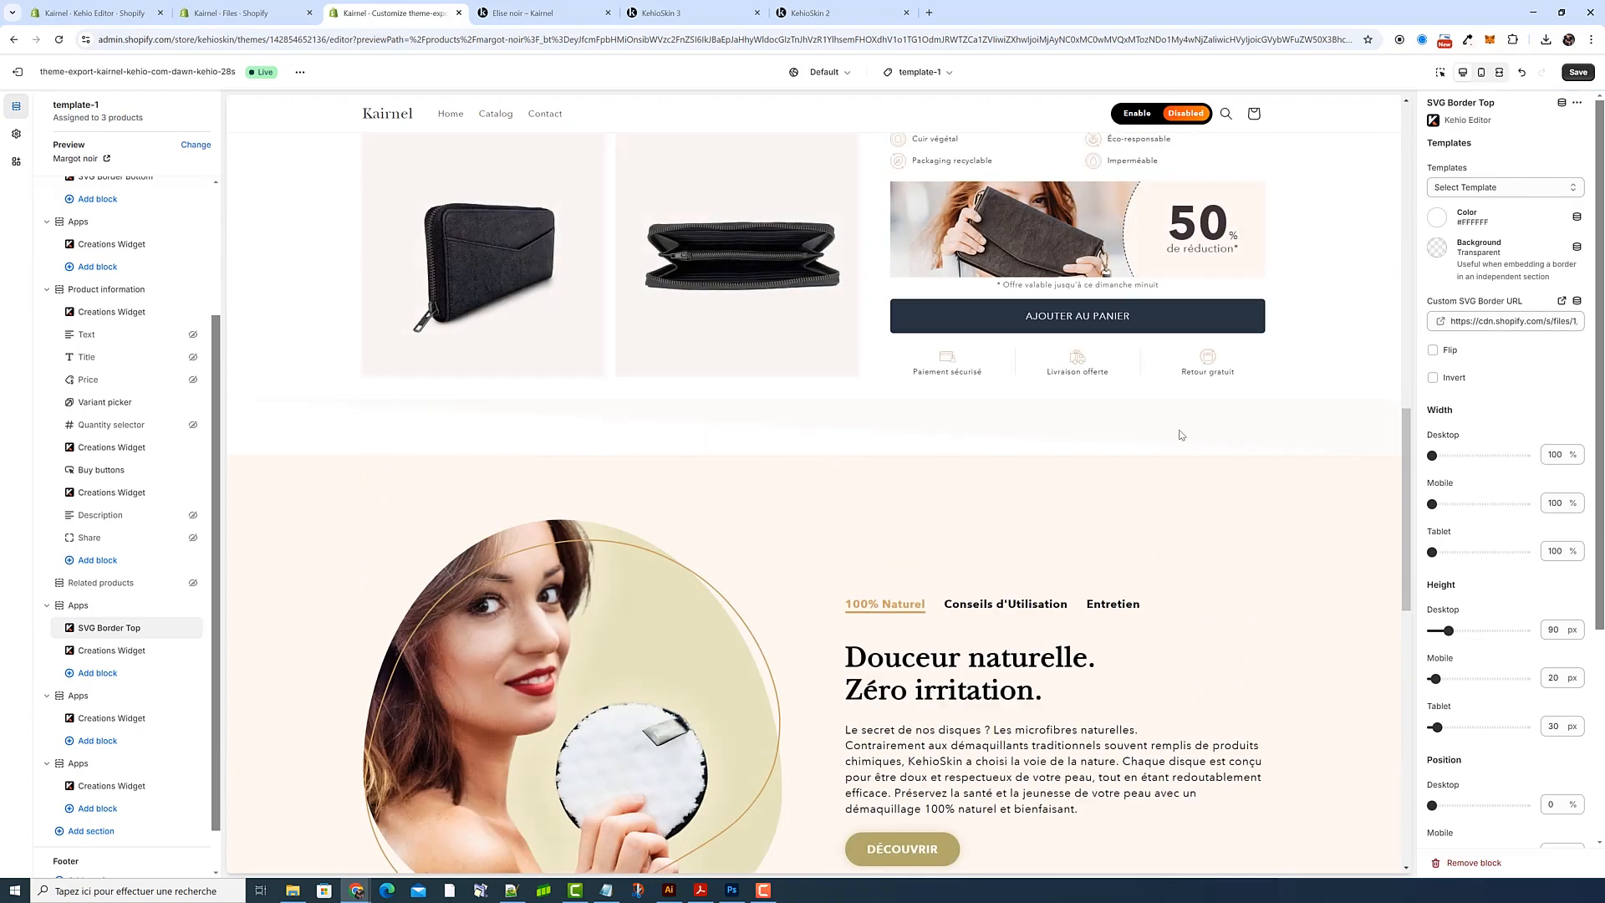
left_click(1434, 379)
left_click(1579, 72)
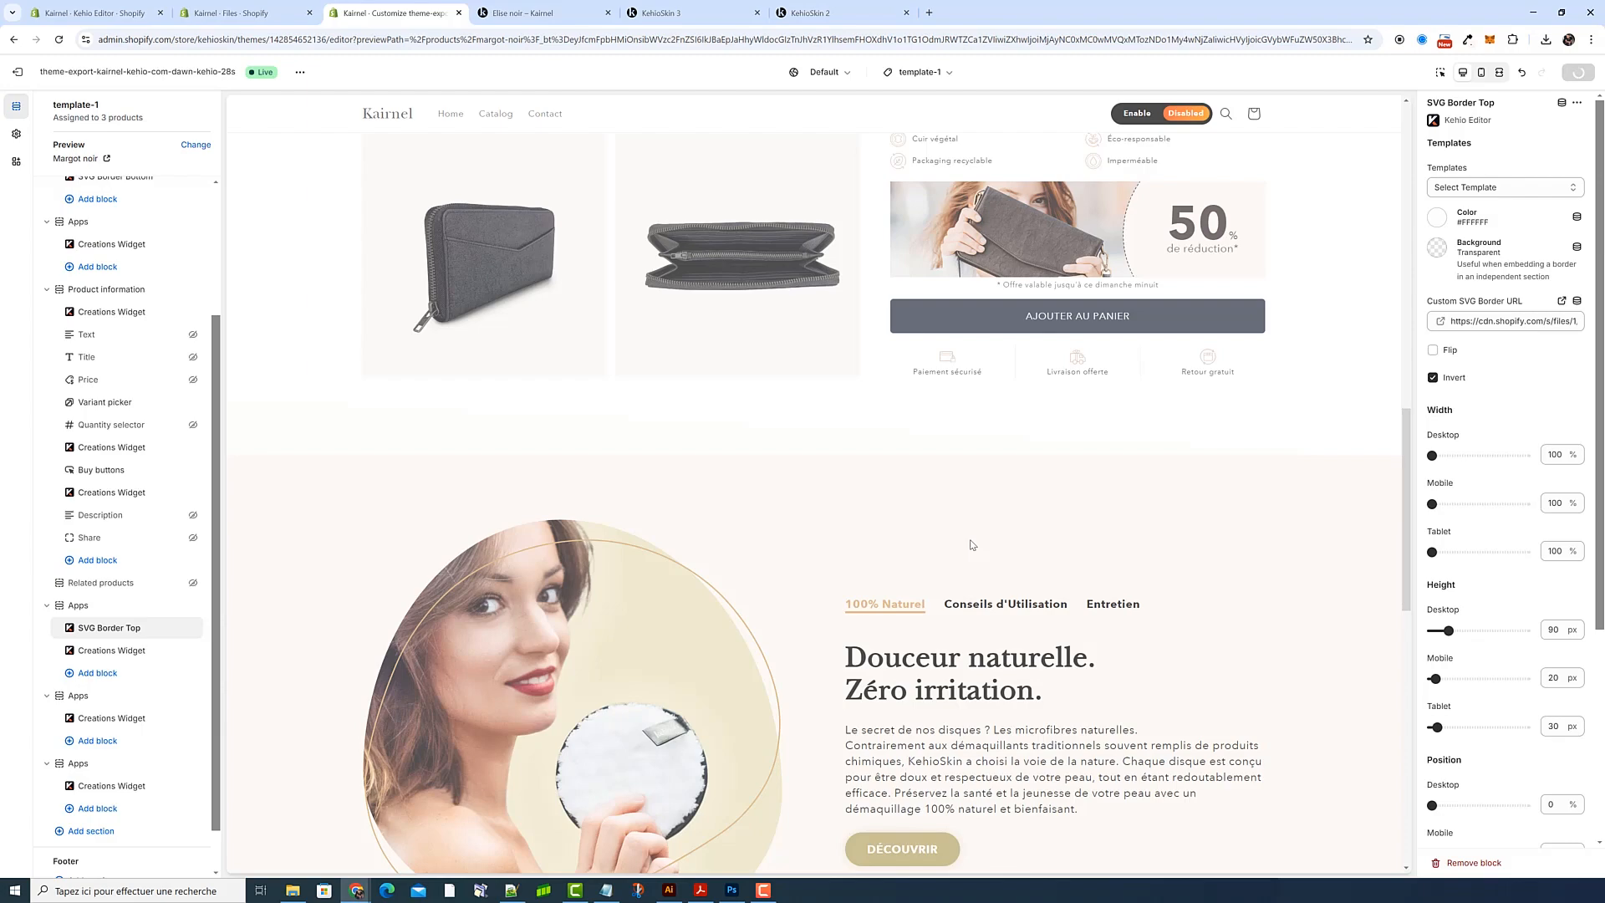
Move the Apps section holding the Creation 30 spacing widget directly above the image and tab section, and check the page layout
scroll(970, 545, "down", 7)
scroll(635, 560, "up", 1)
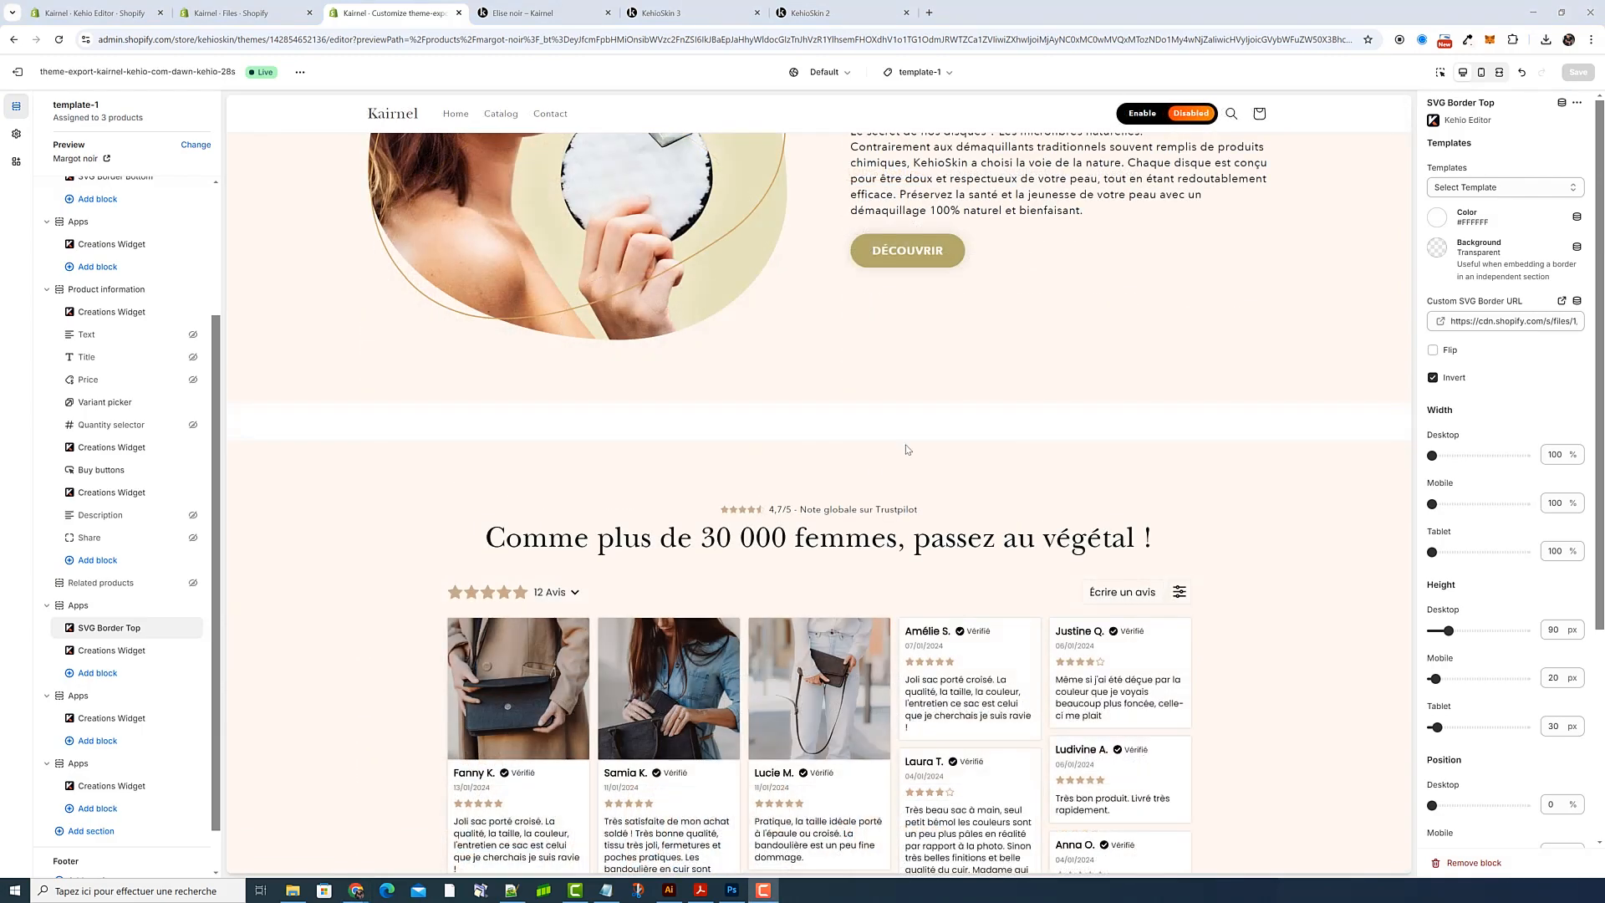
left_click(127, 722)
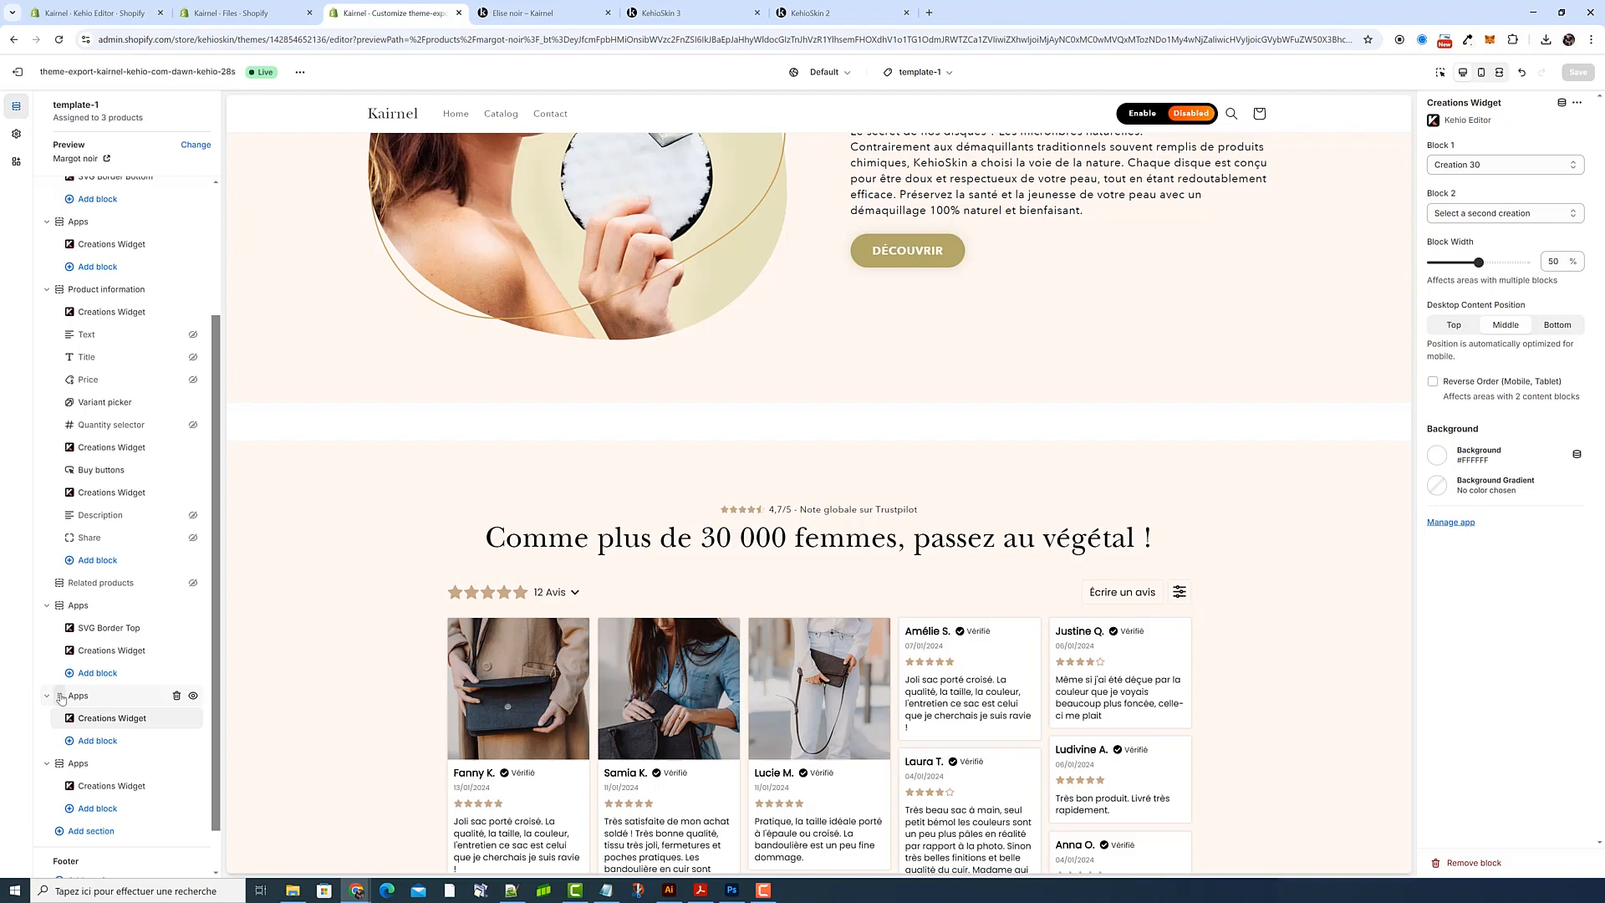
left_click_drag(60, 698, 62, 617)
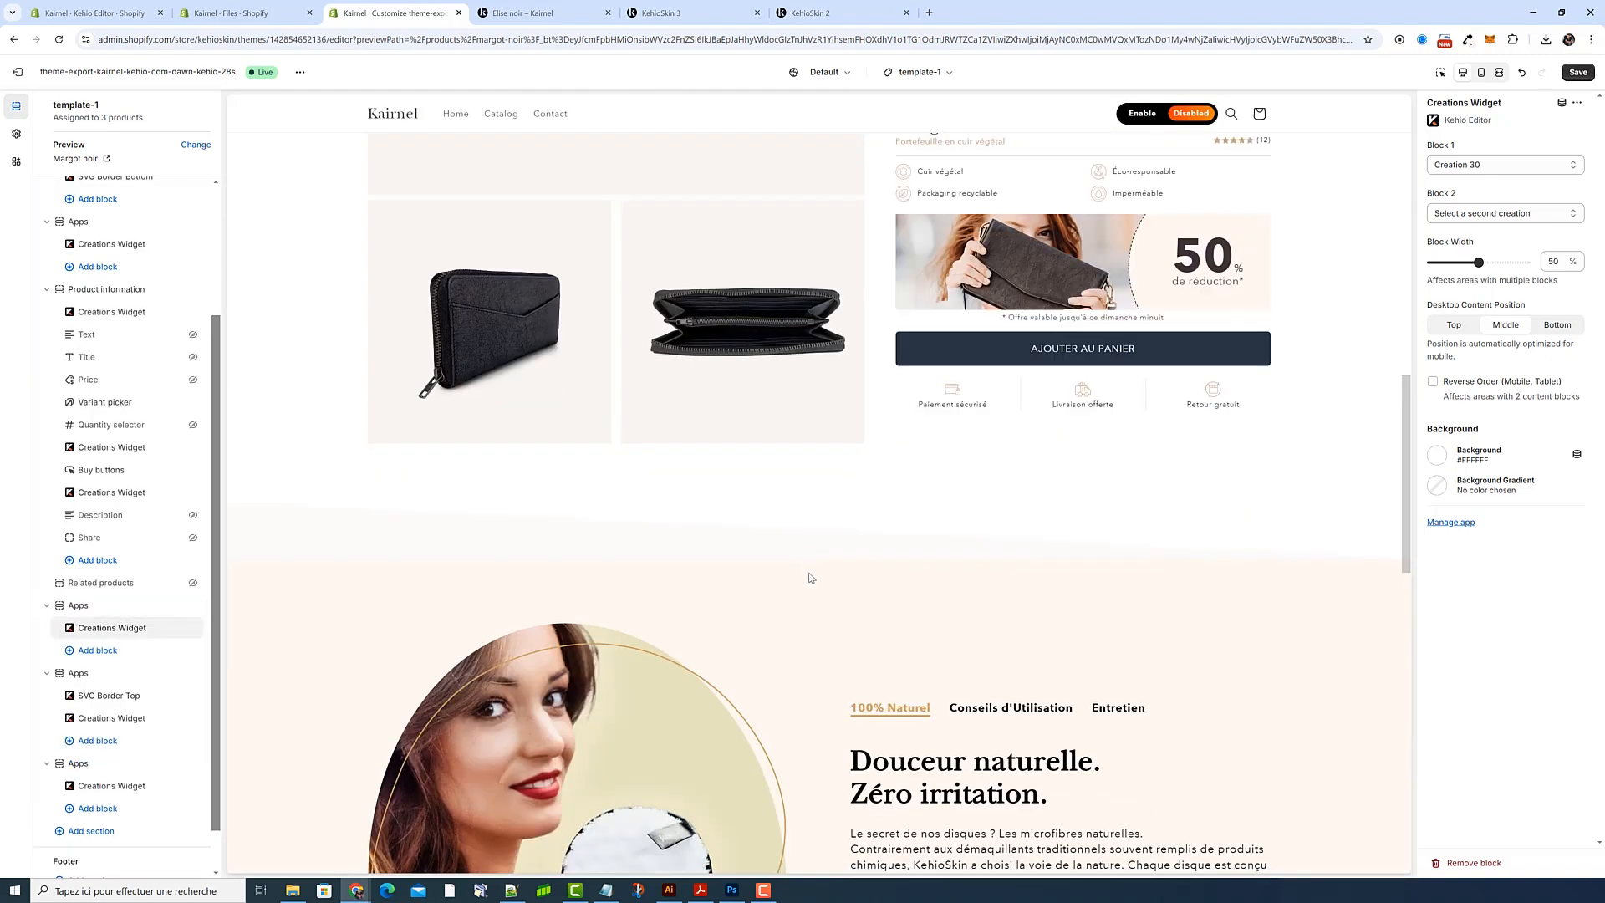
scroll(921, 556, "up", 10)
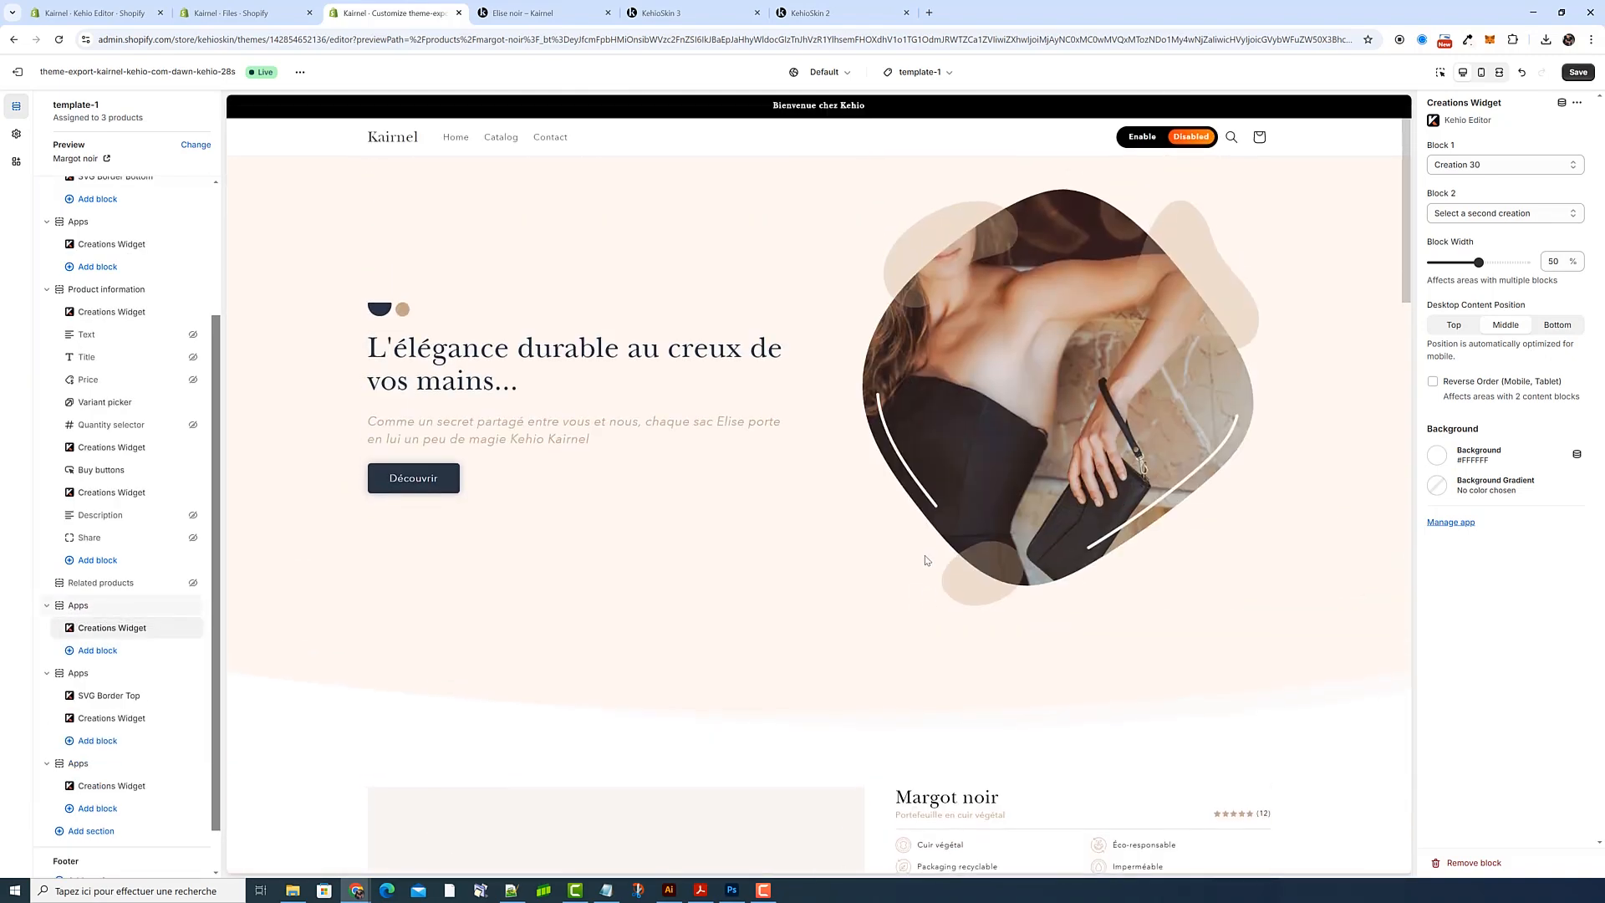
scroll(927, 556, "down", 12)
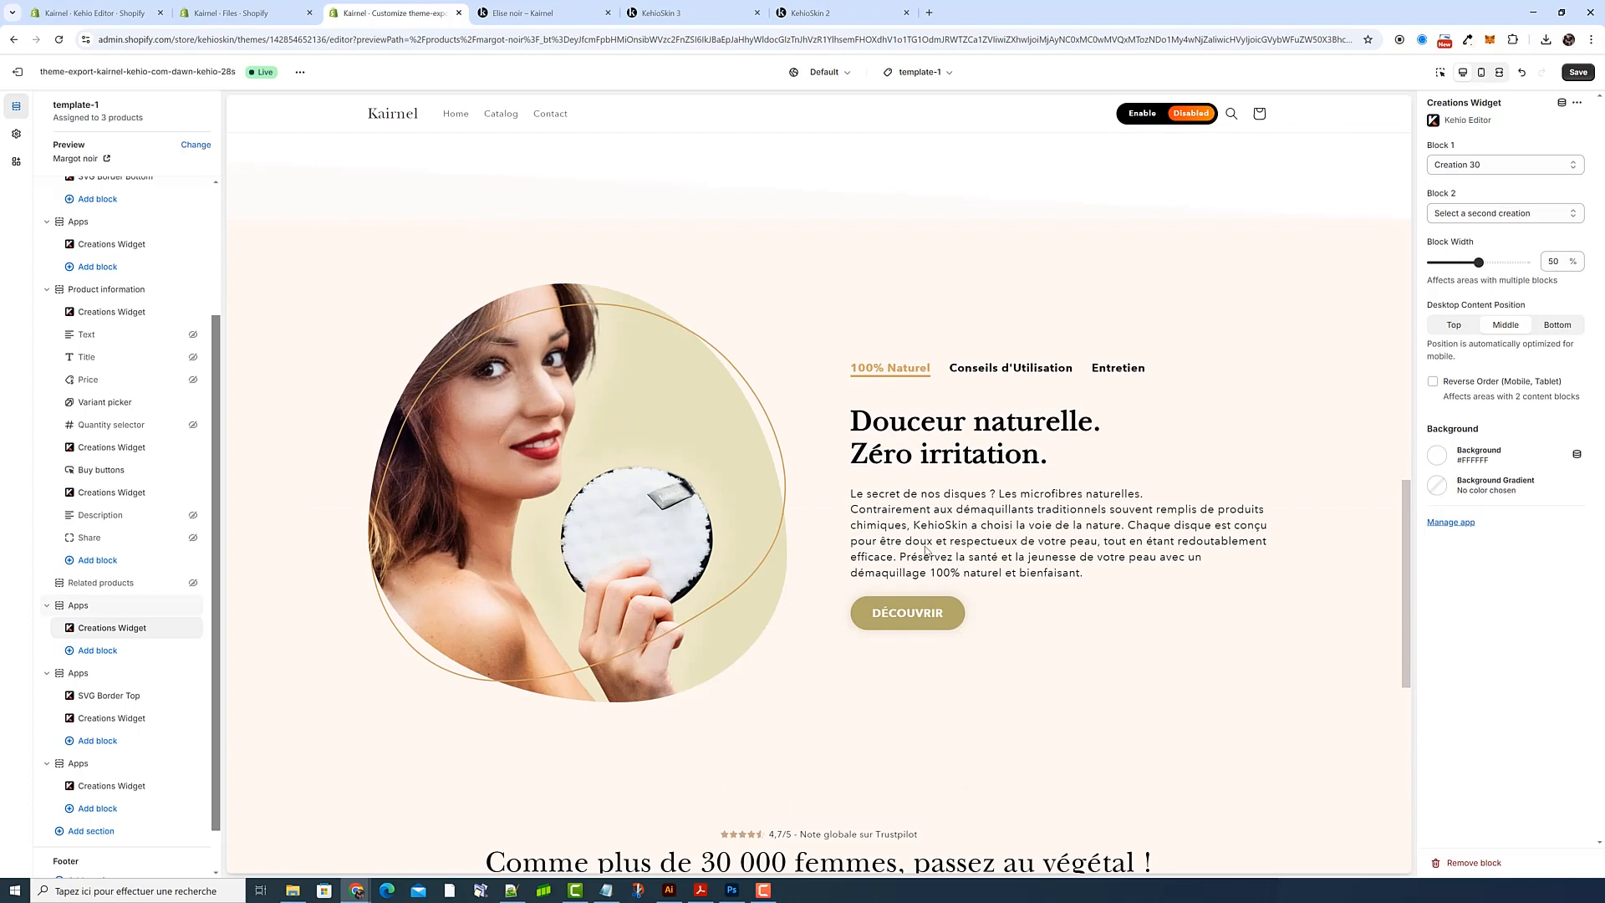
scroll(611, 407, "down", 6)
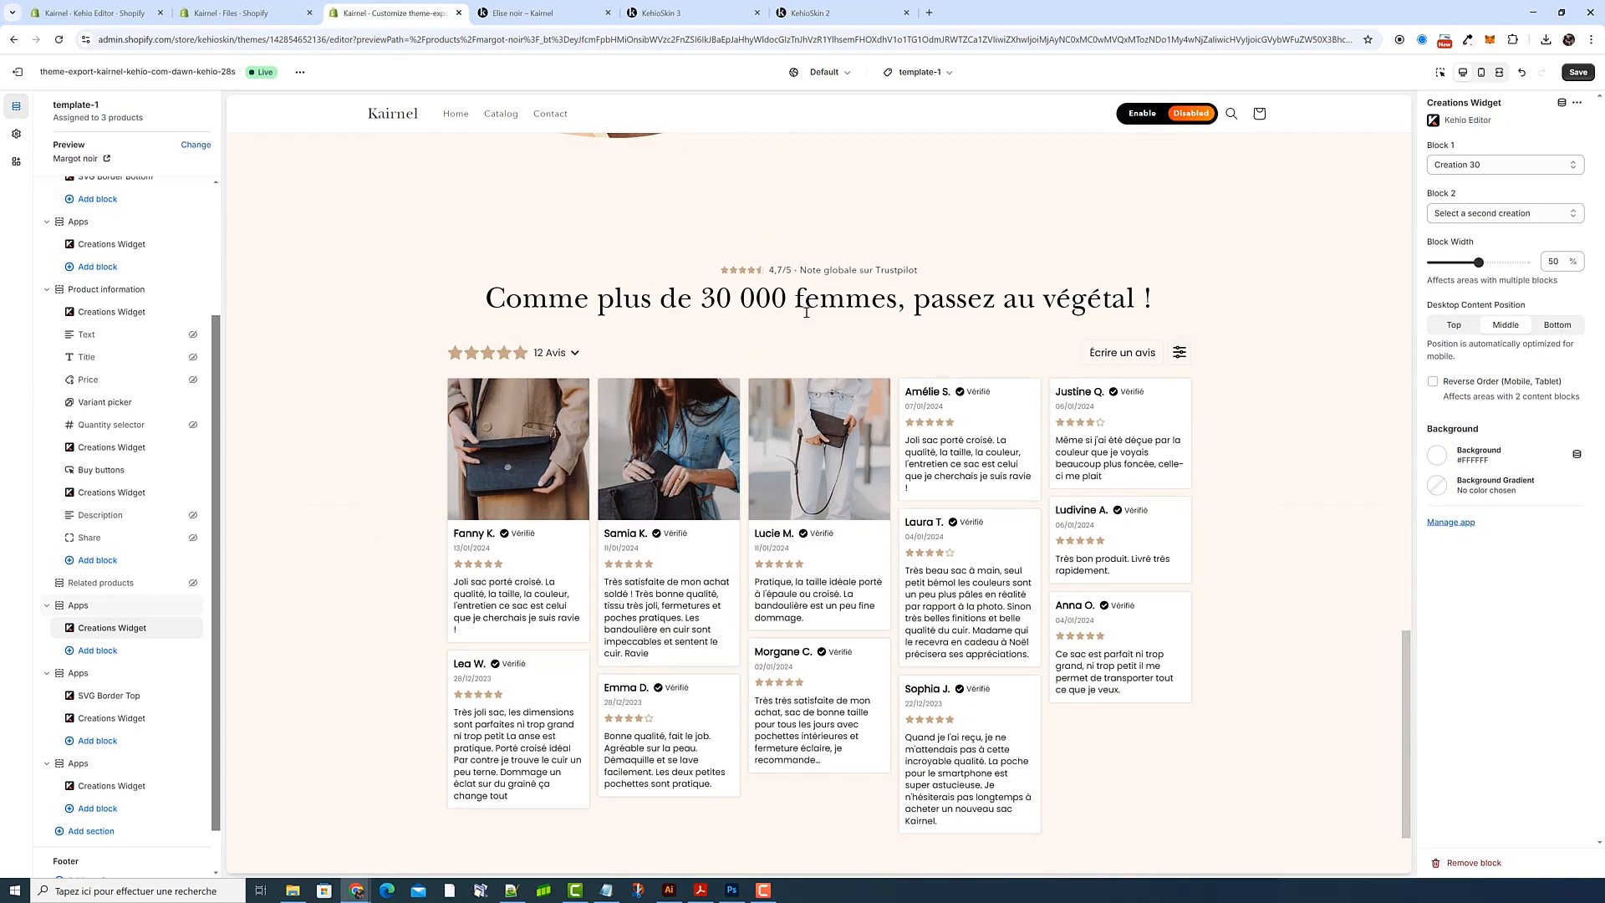
scroll(806, 311, "up", 3)
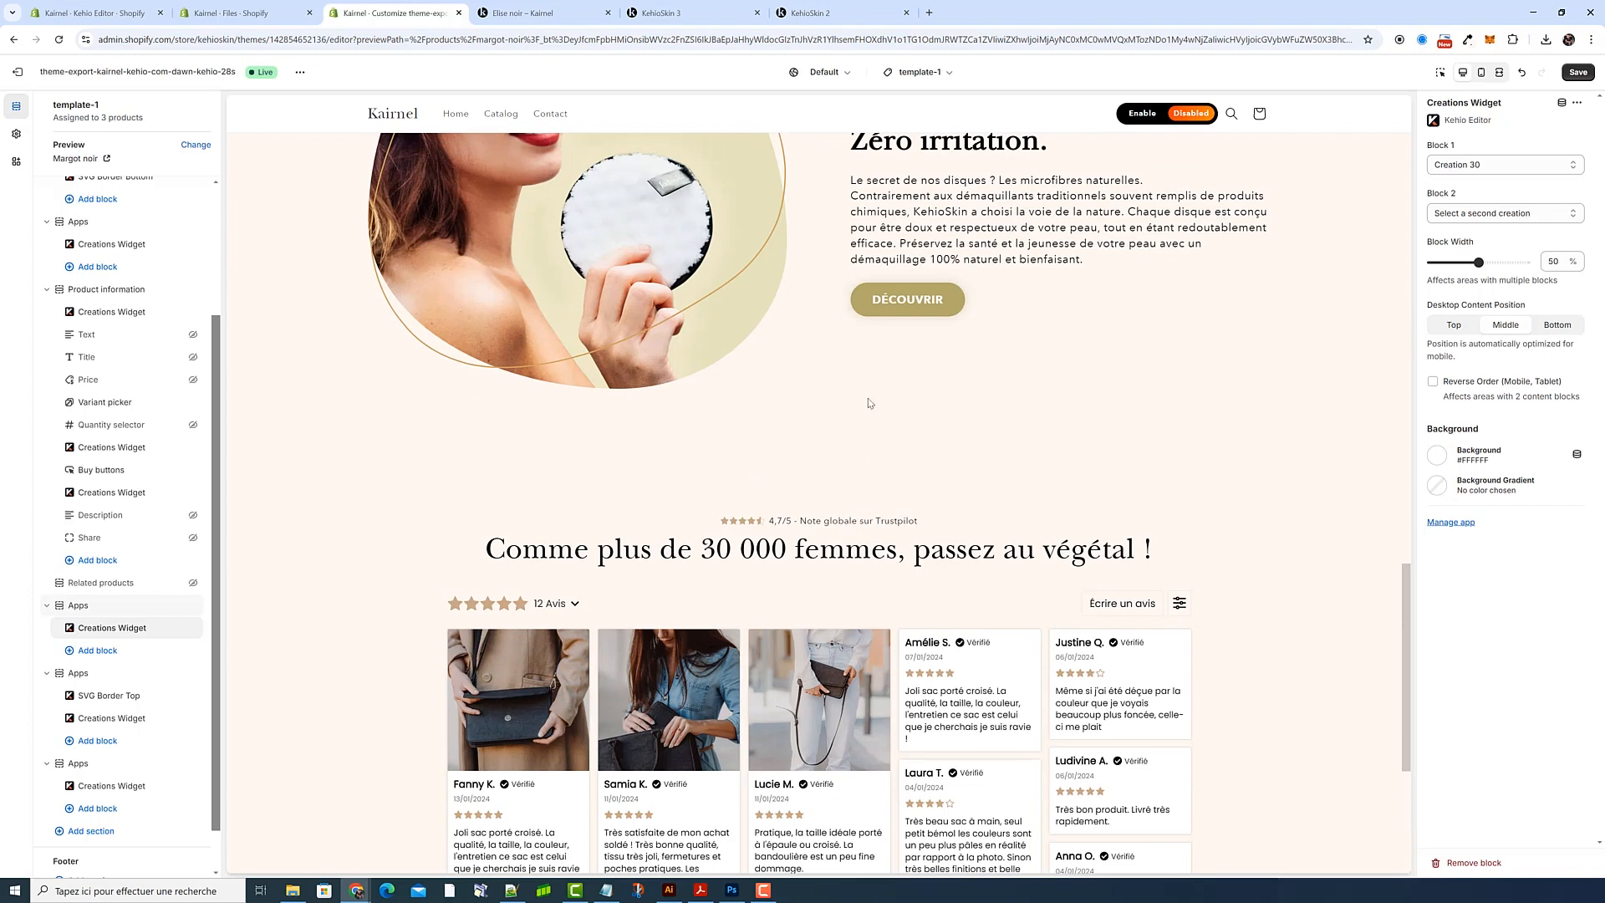
scroll(878, 502, "up", 3)
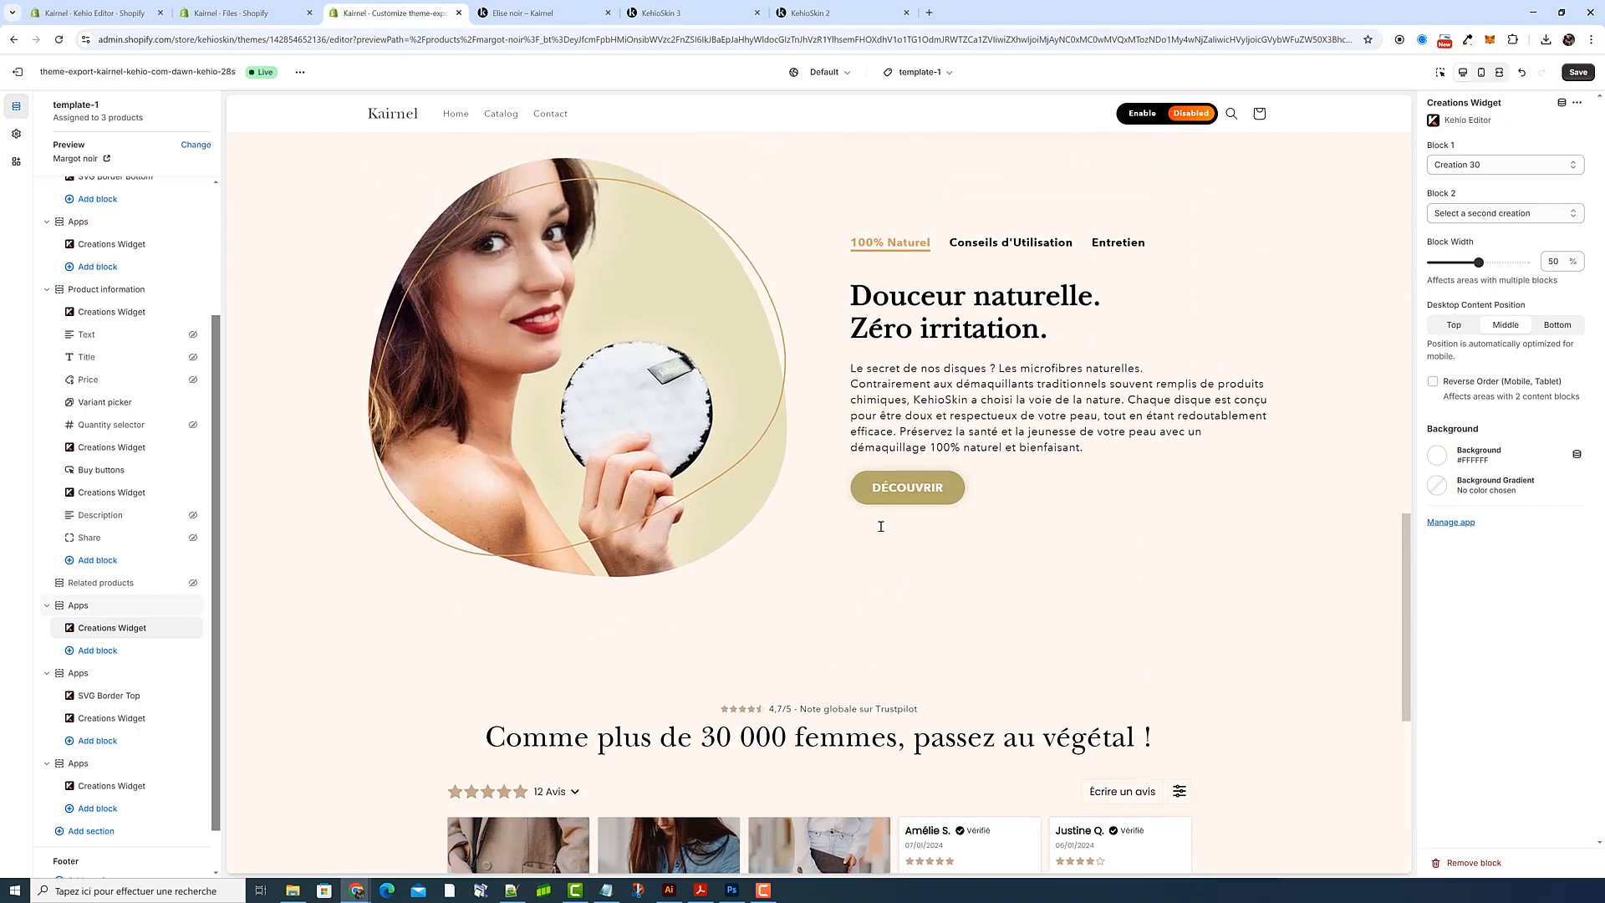
Switch to the KehioSkin 3 reference page and download the creation file of its four-column icon and text section
left_click(535, 13)
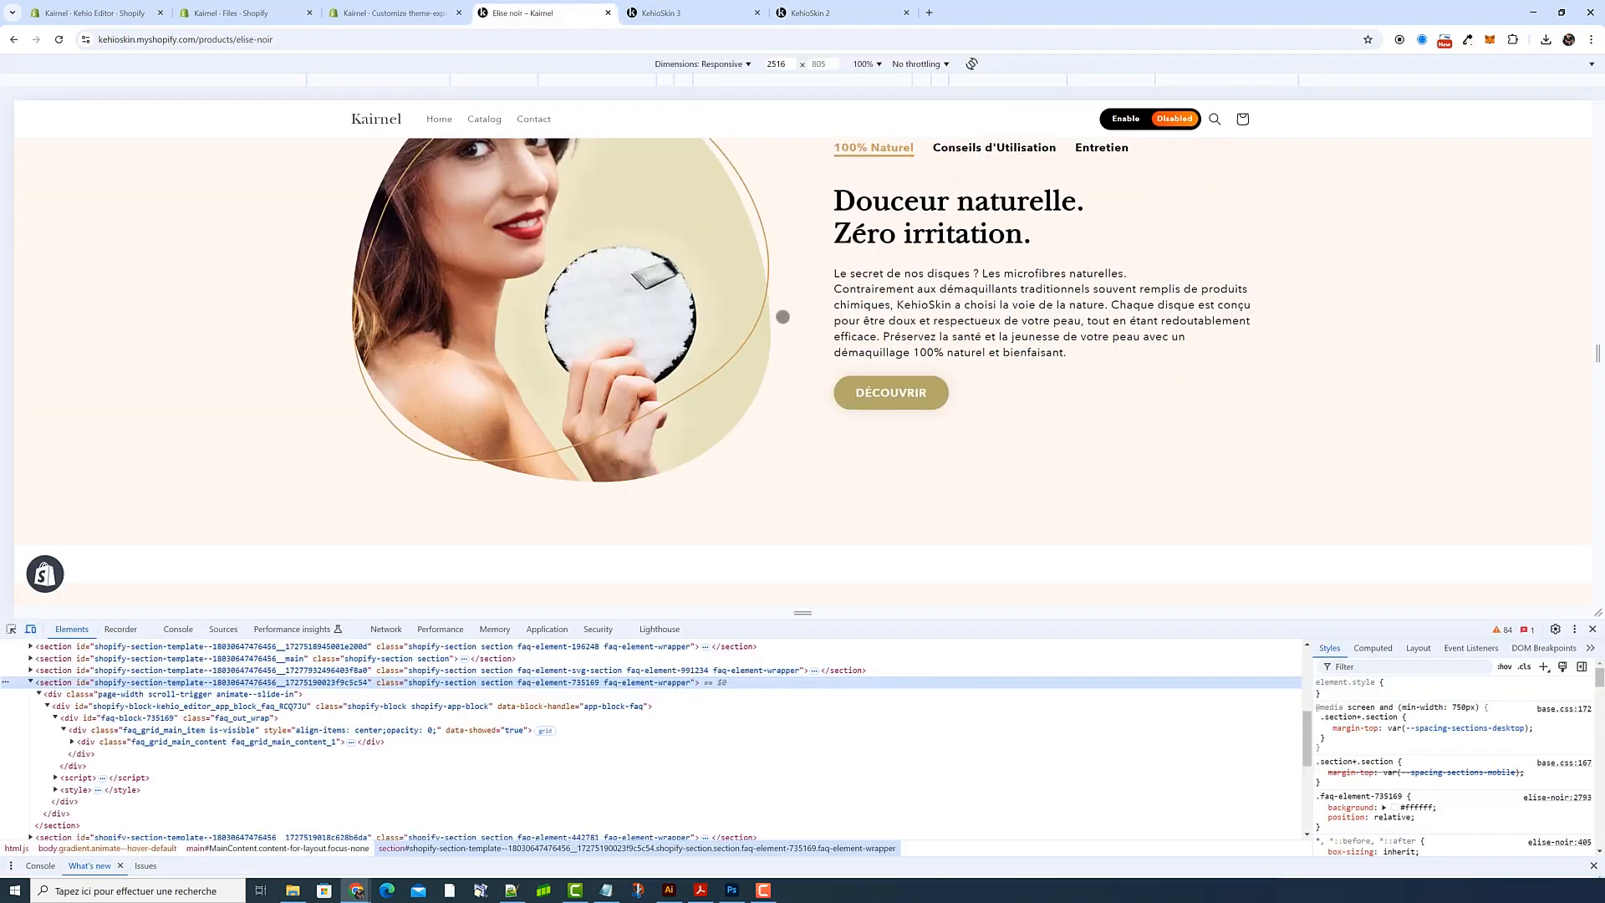
left_click(656, 13)
scroll(886, 434, "down", 3)
left_click(796, 563)
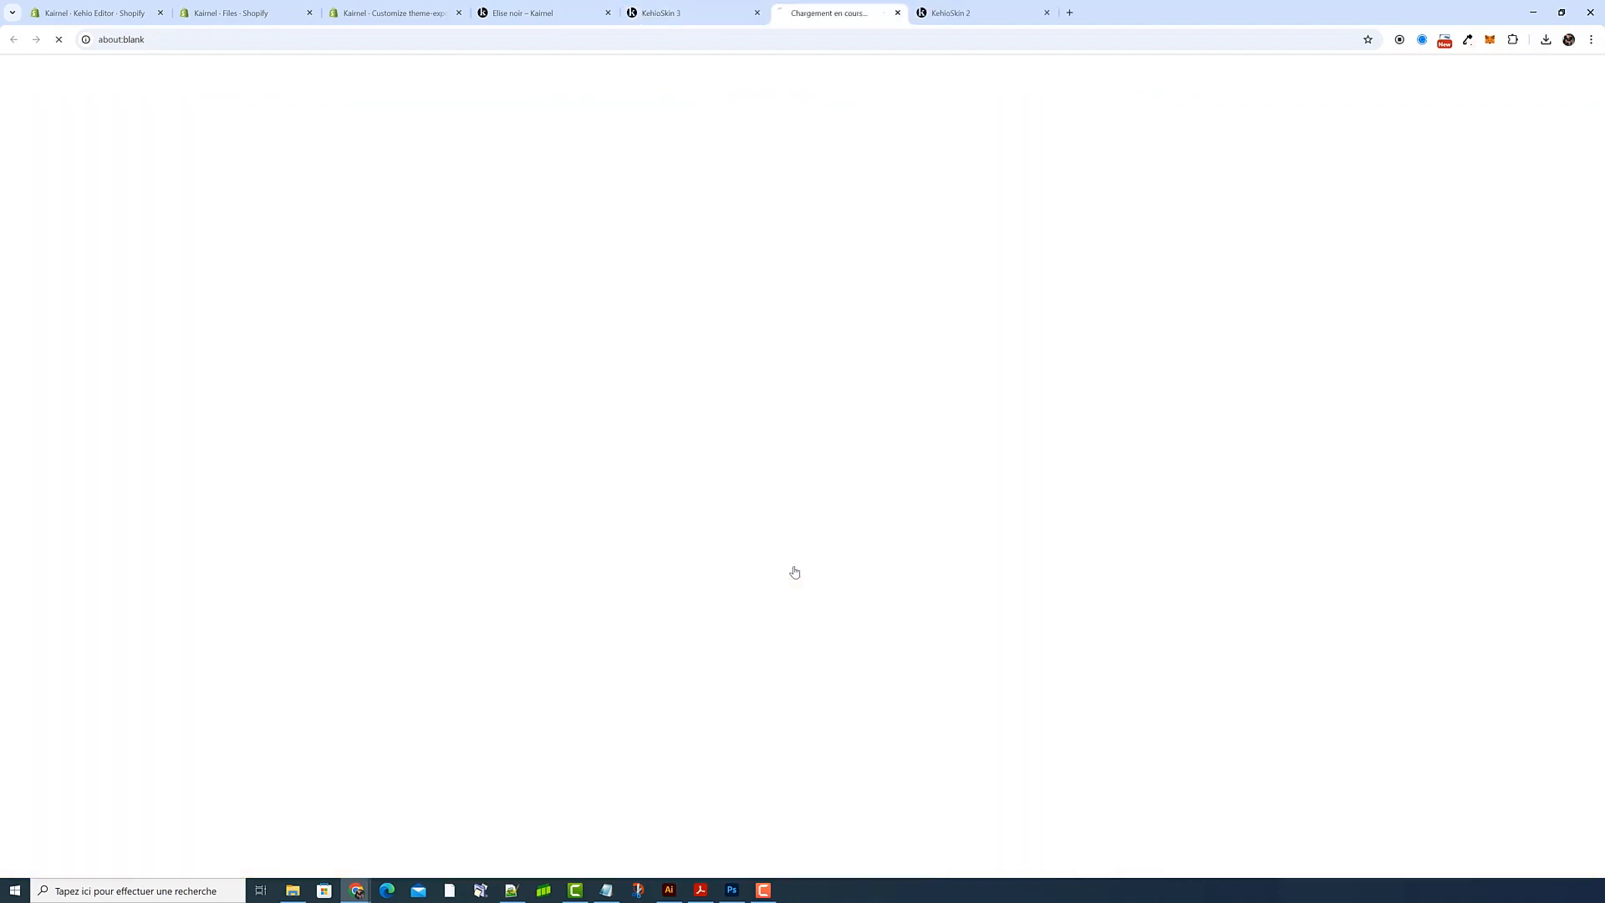
Return to the Kehio Editor dashboard and import the downloaded creation file 876
left_click(92, 13)
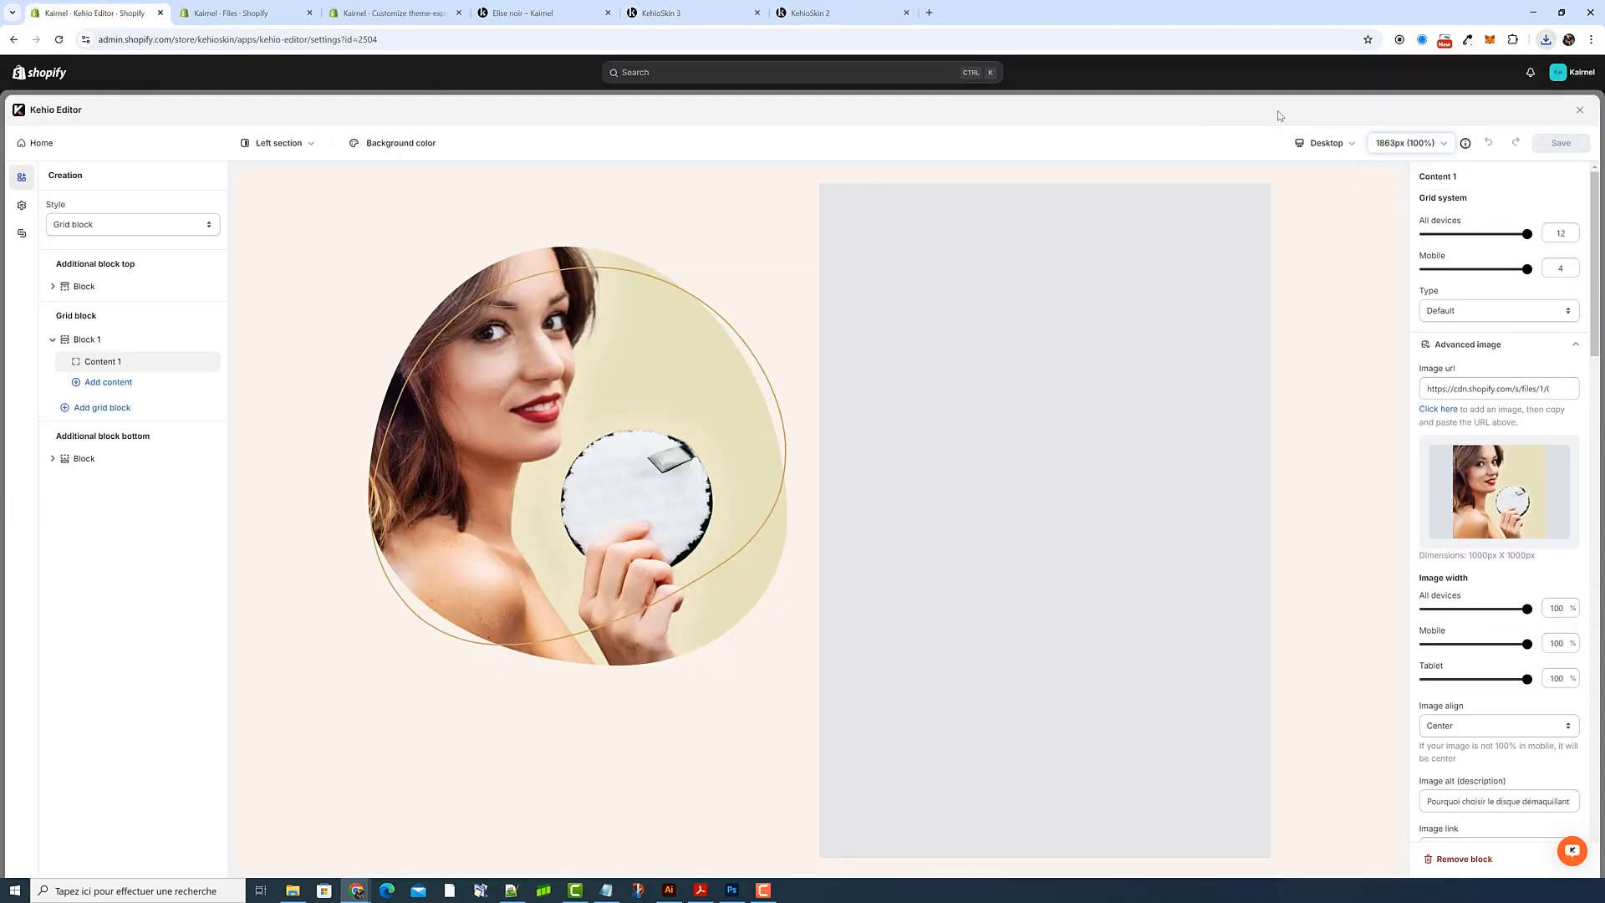
left_click(1581, 110)
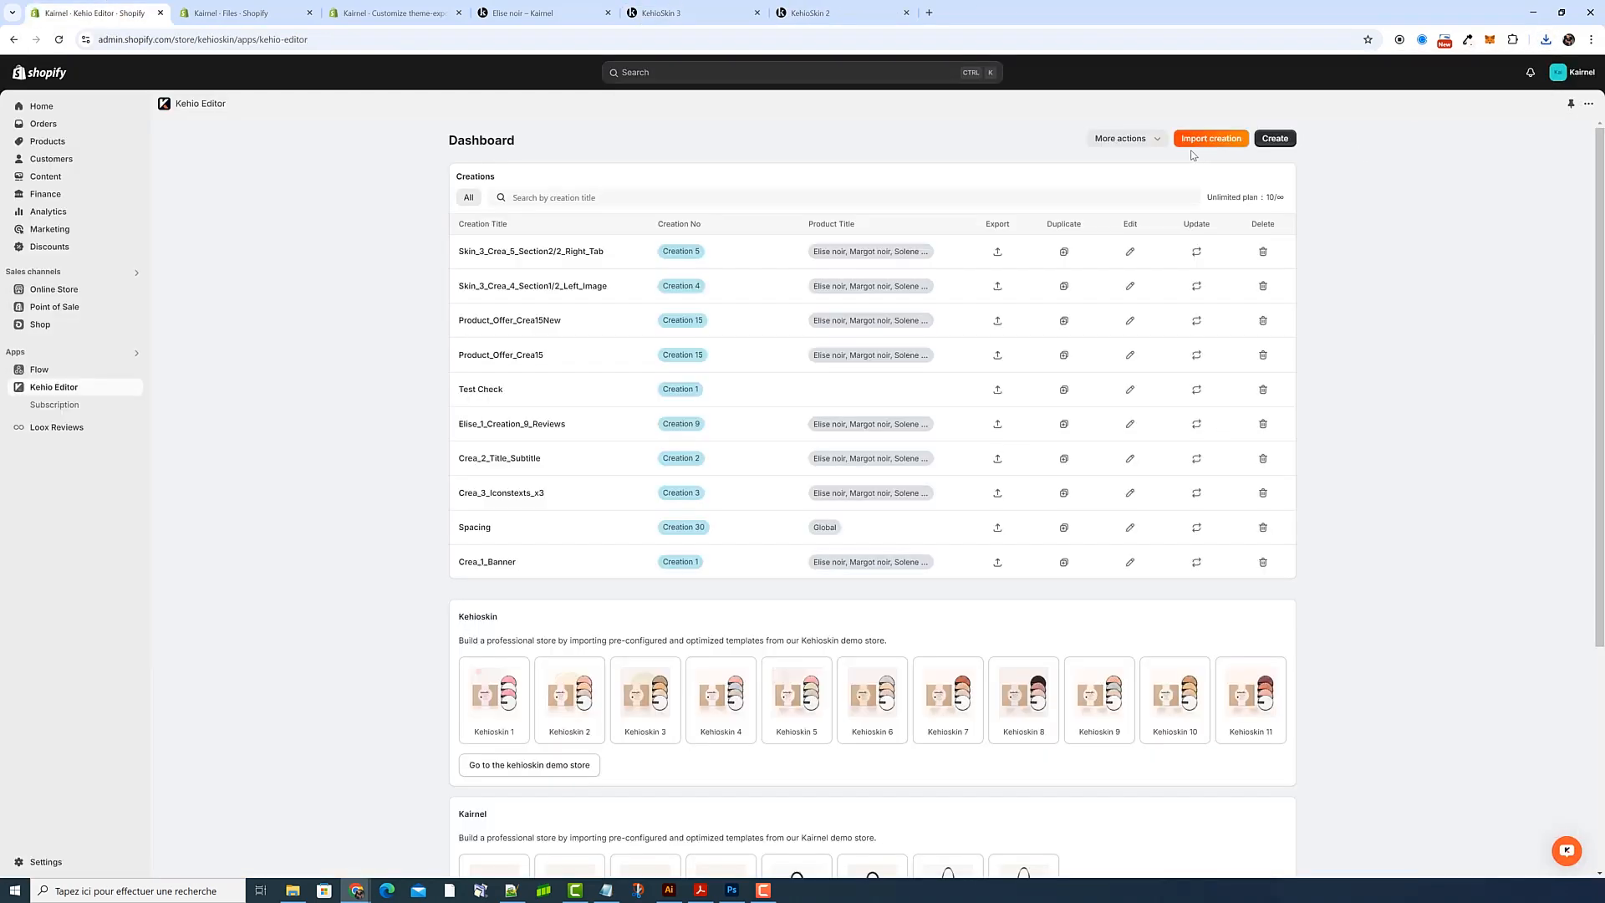
left_click(1199, 145)
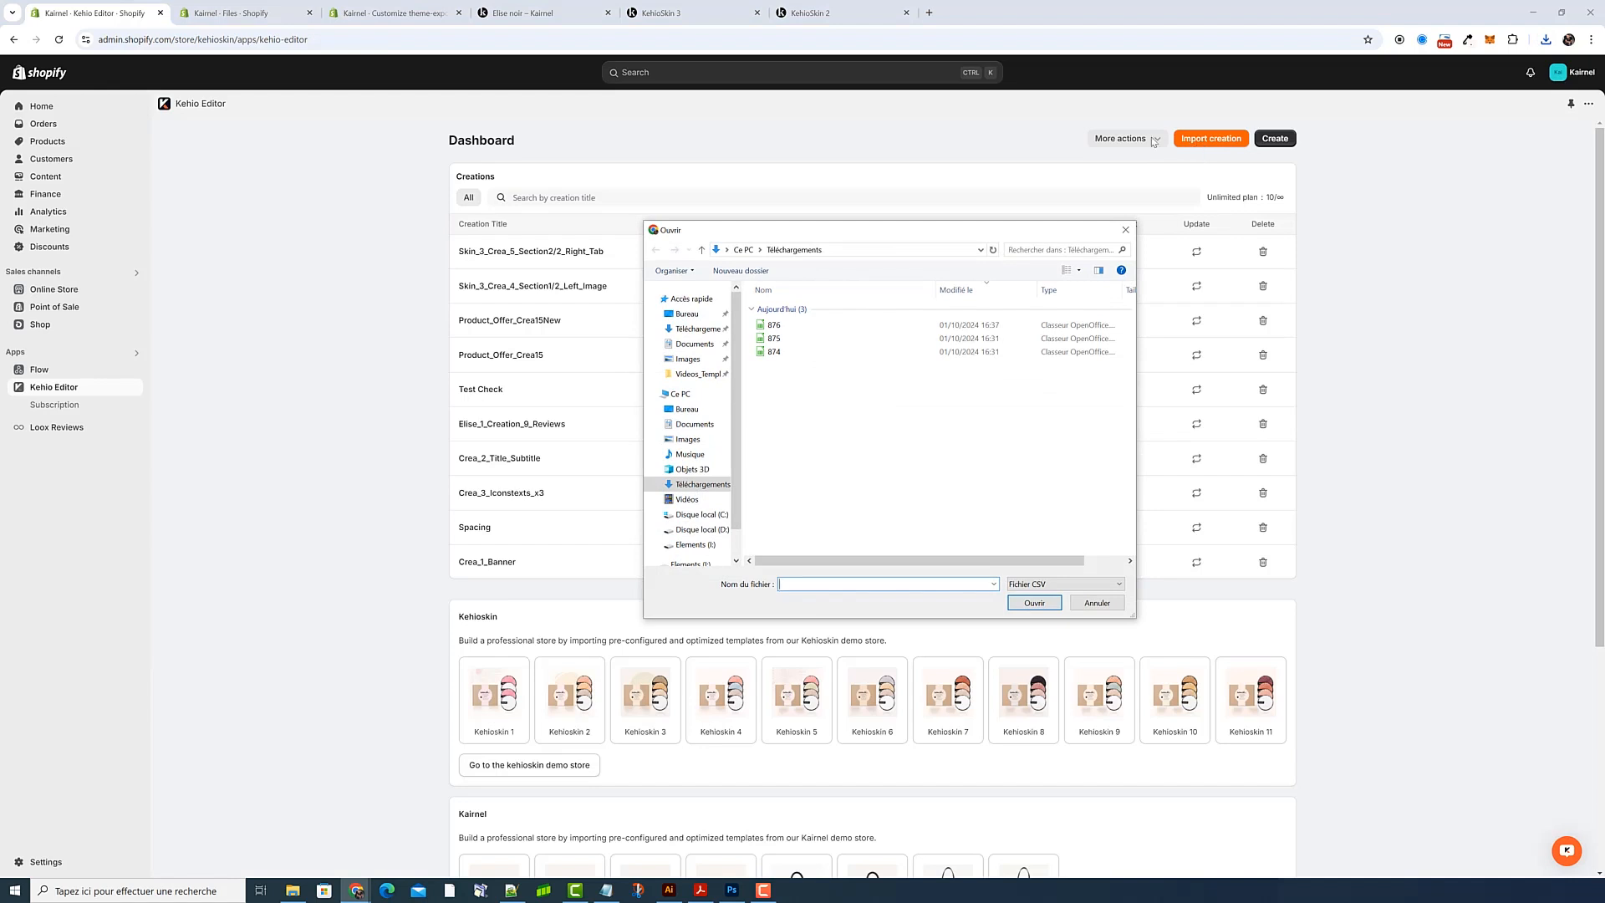
left_click(828, 326)
left_click(1035, 602)
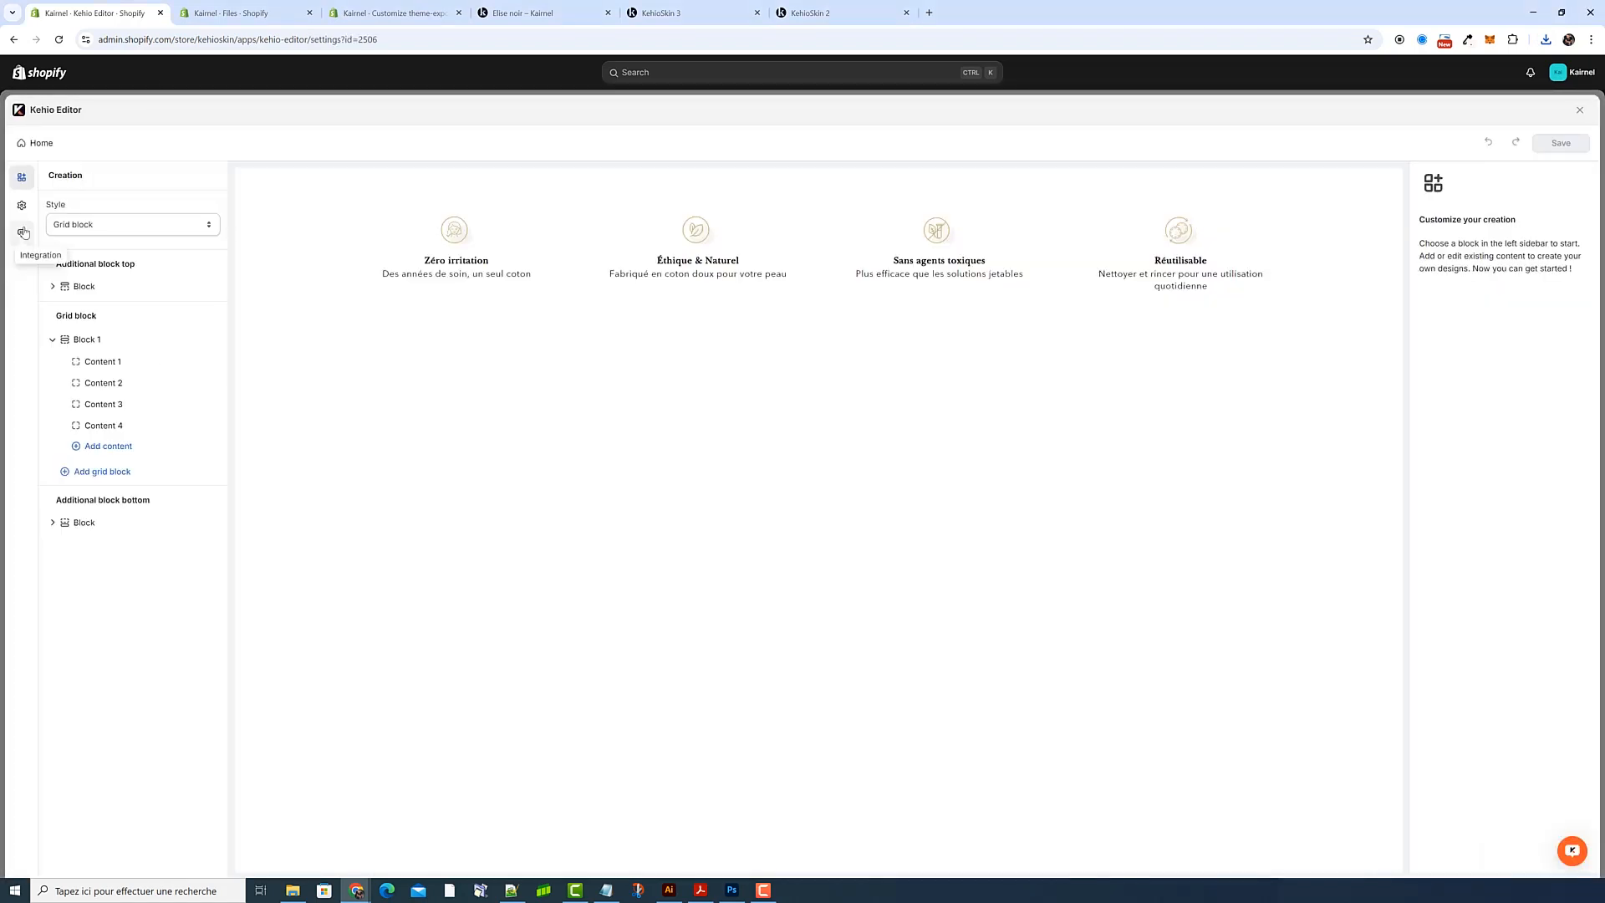
Assign the imported icon and text creation to Creation 6 on the Elise noir, Margot noir and Solene noir products, and save it
left_click(22, 234)
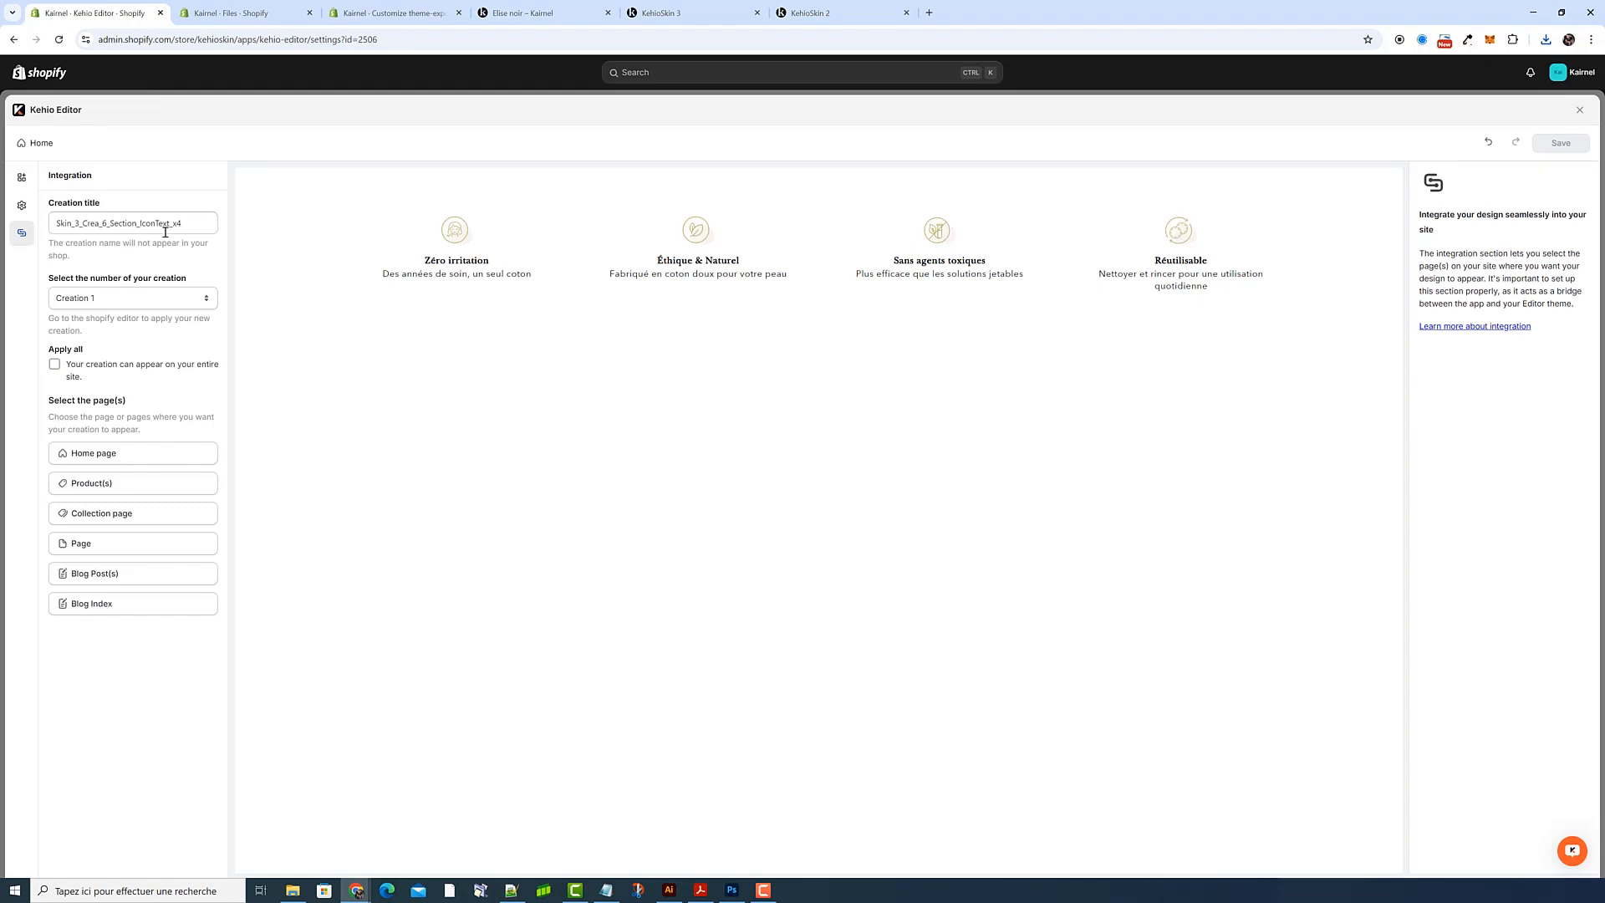
left_click(127, 297)
left_click(142, 392)
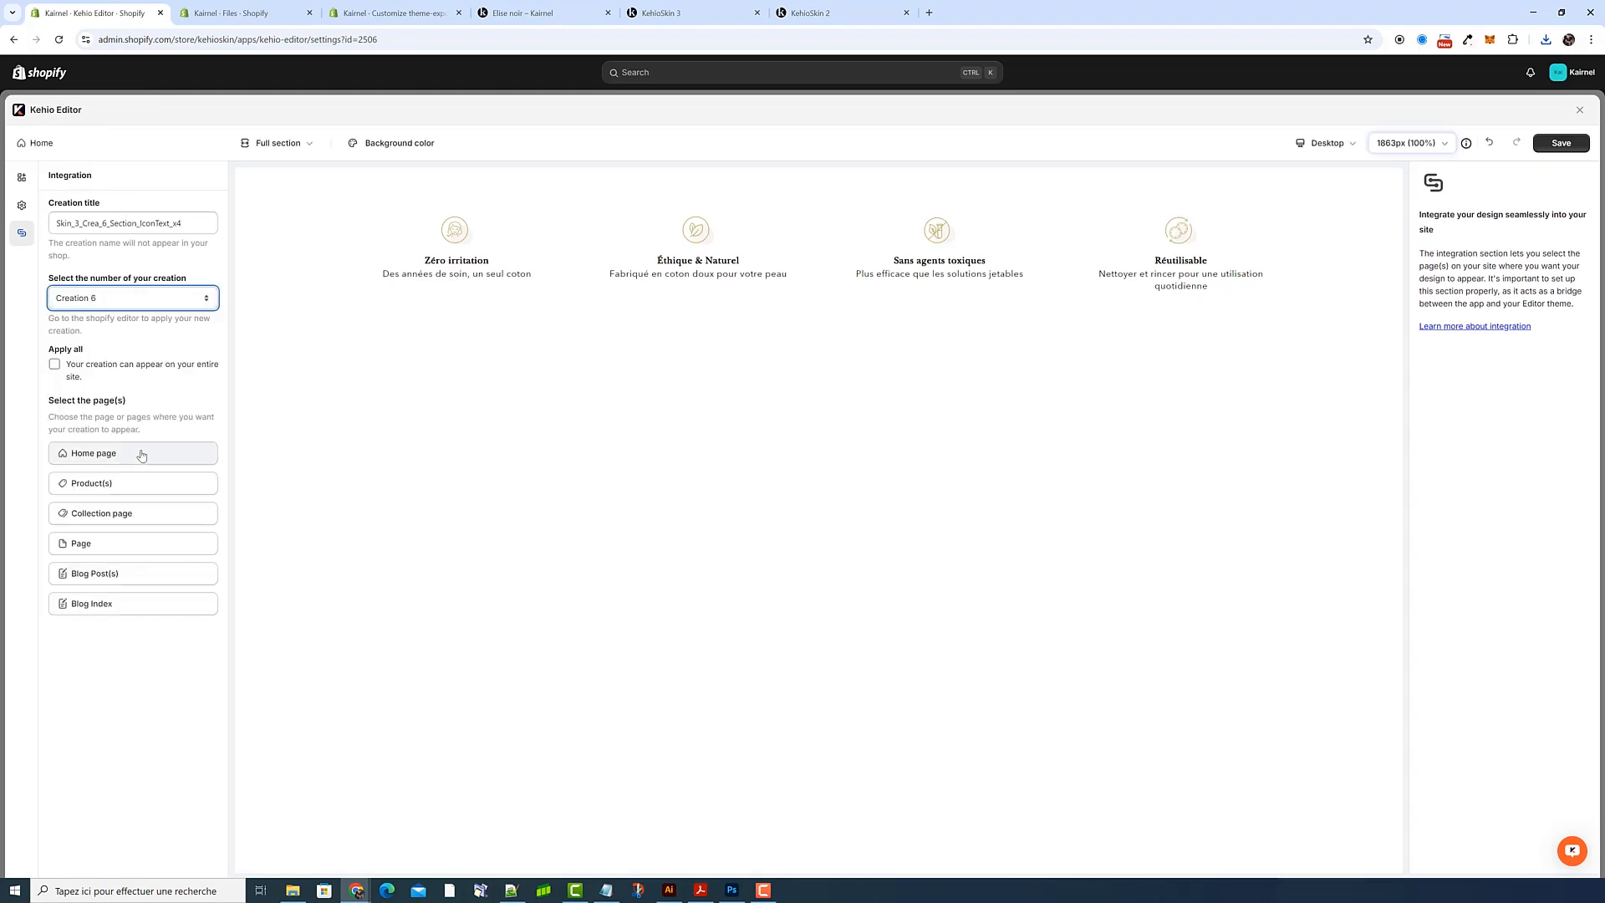
left_click(140, 484)
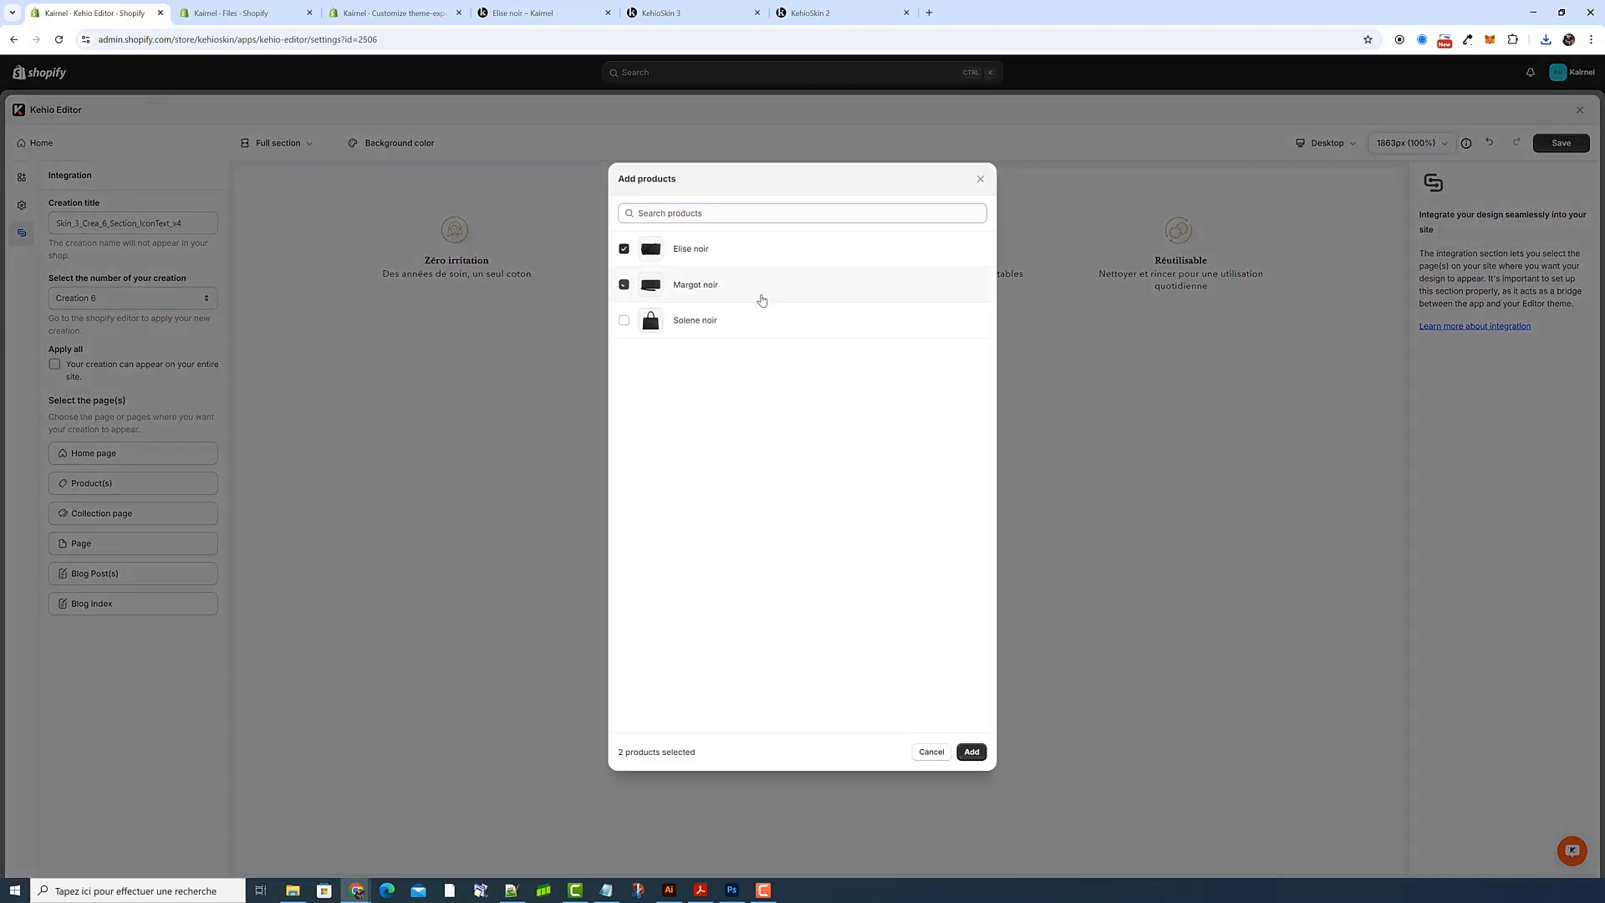
left_click(972, 751)
left_click(1557, 150)
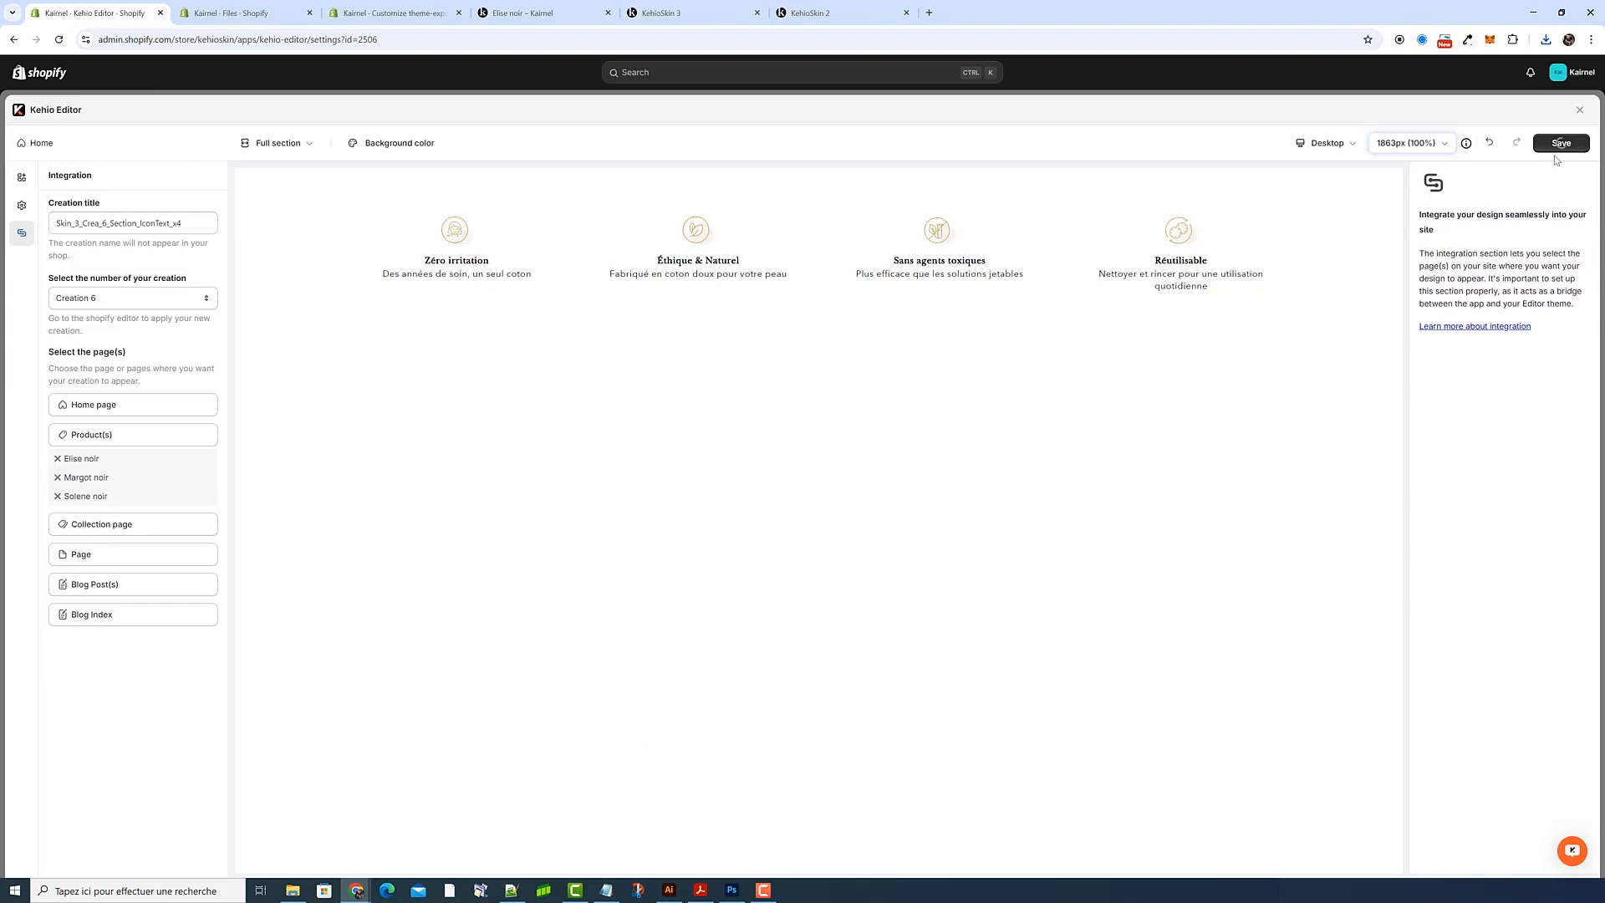
In the theme customizer, add a Creations Widget section below the image and tab section, set its Block 1 to Creation 6, and save
left_click(407, 18)
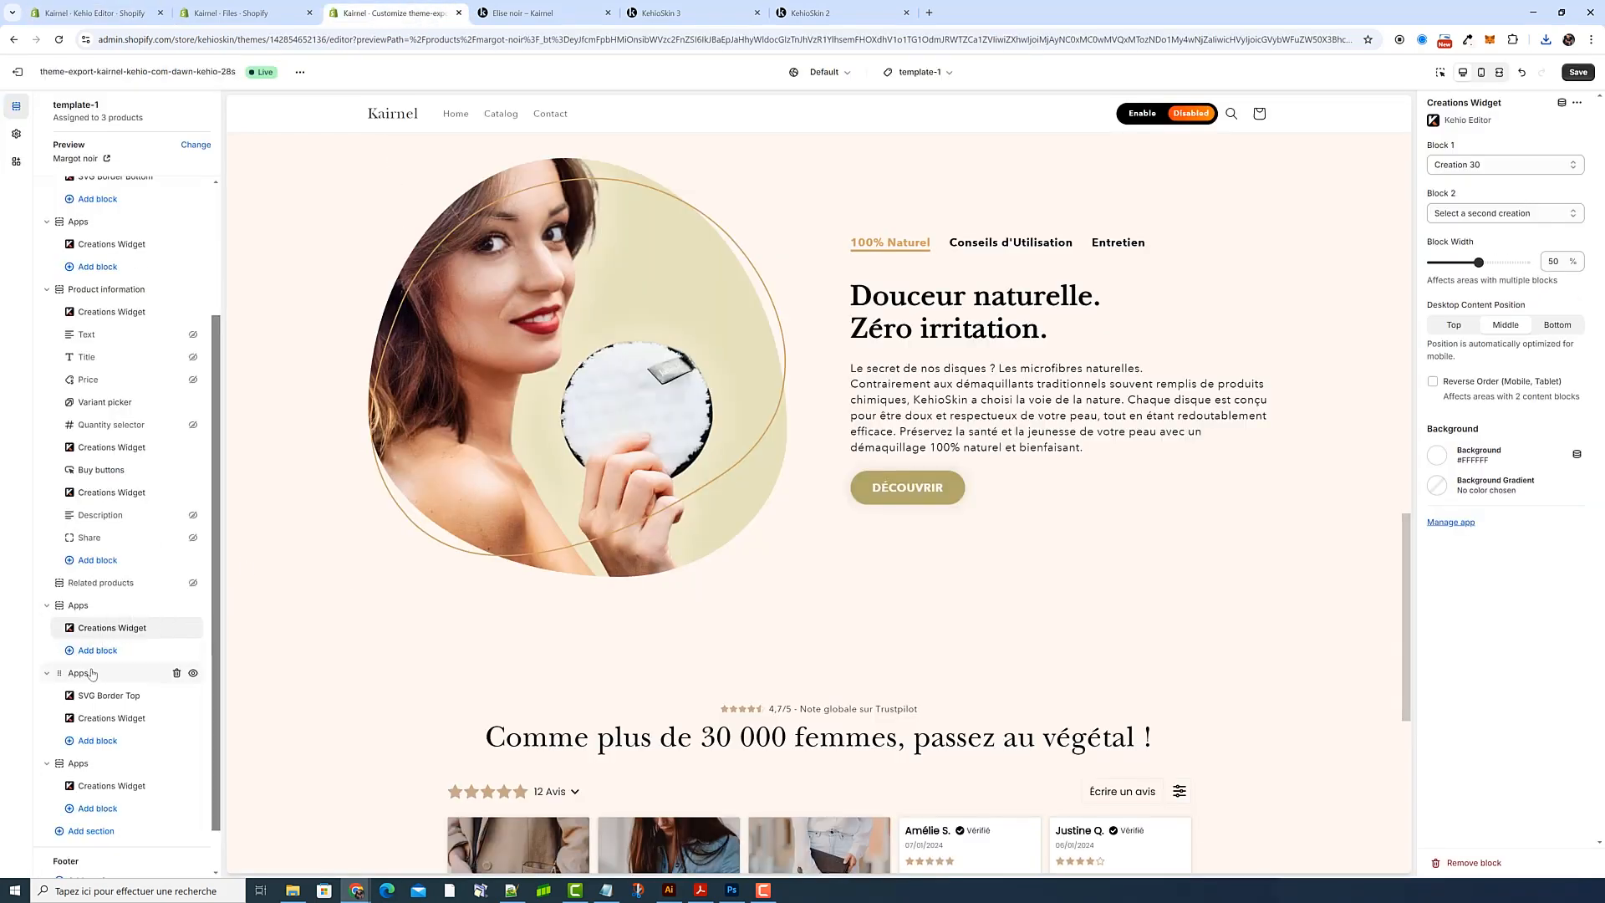
left_click(130, 753)
scroll(267, 790, "down", 5)
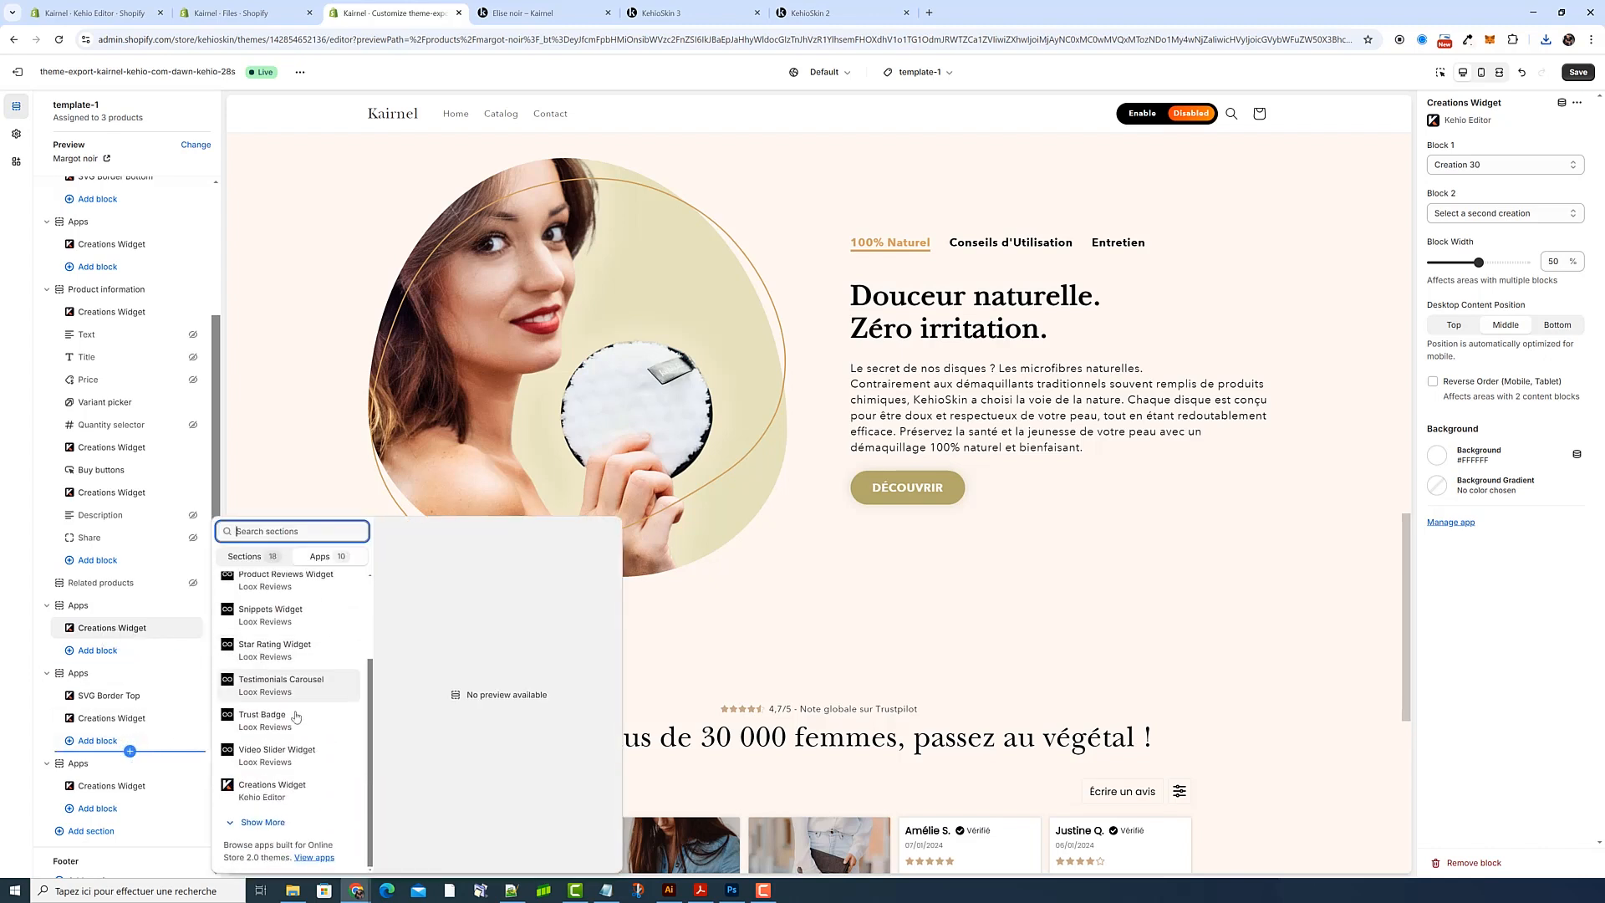
left_click(268, 791)
left_click(1488, 165)
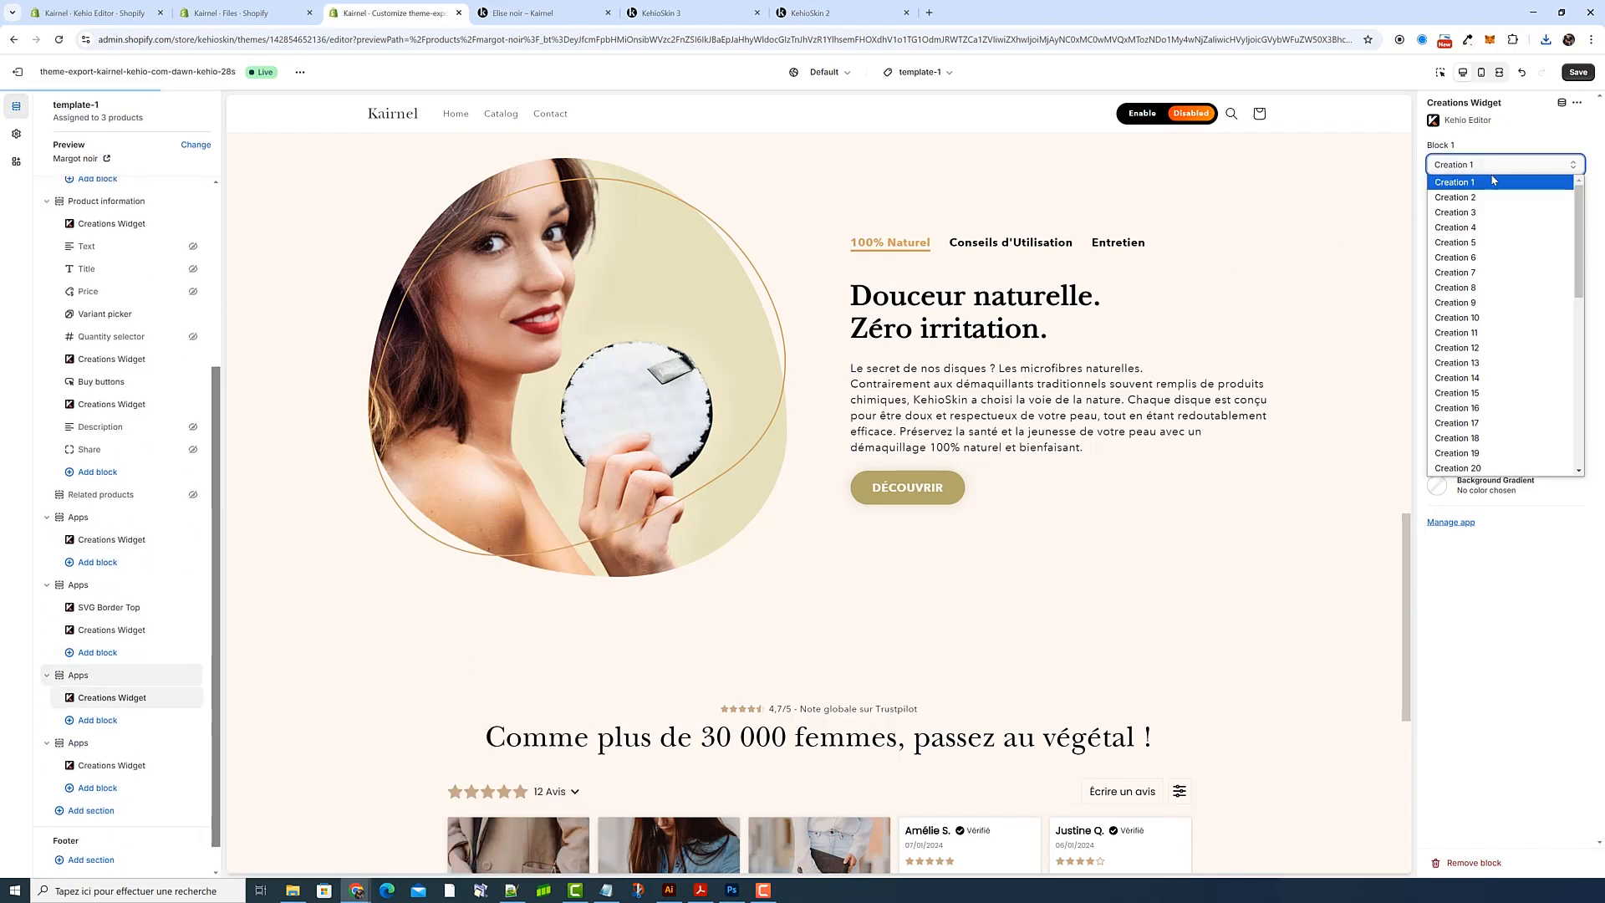
left_click(1484, 257)
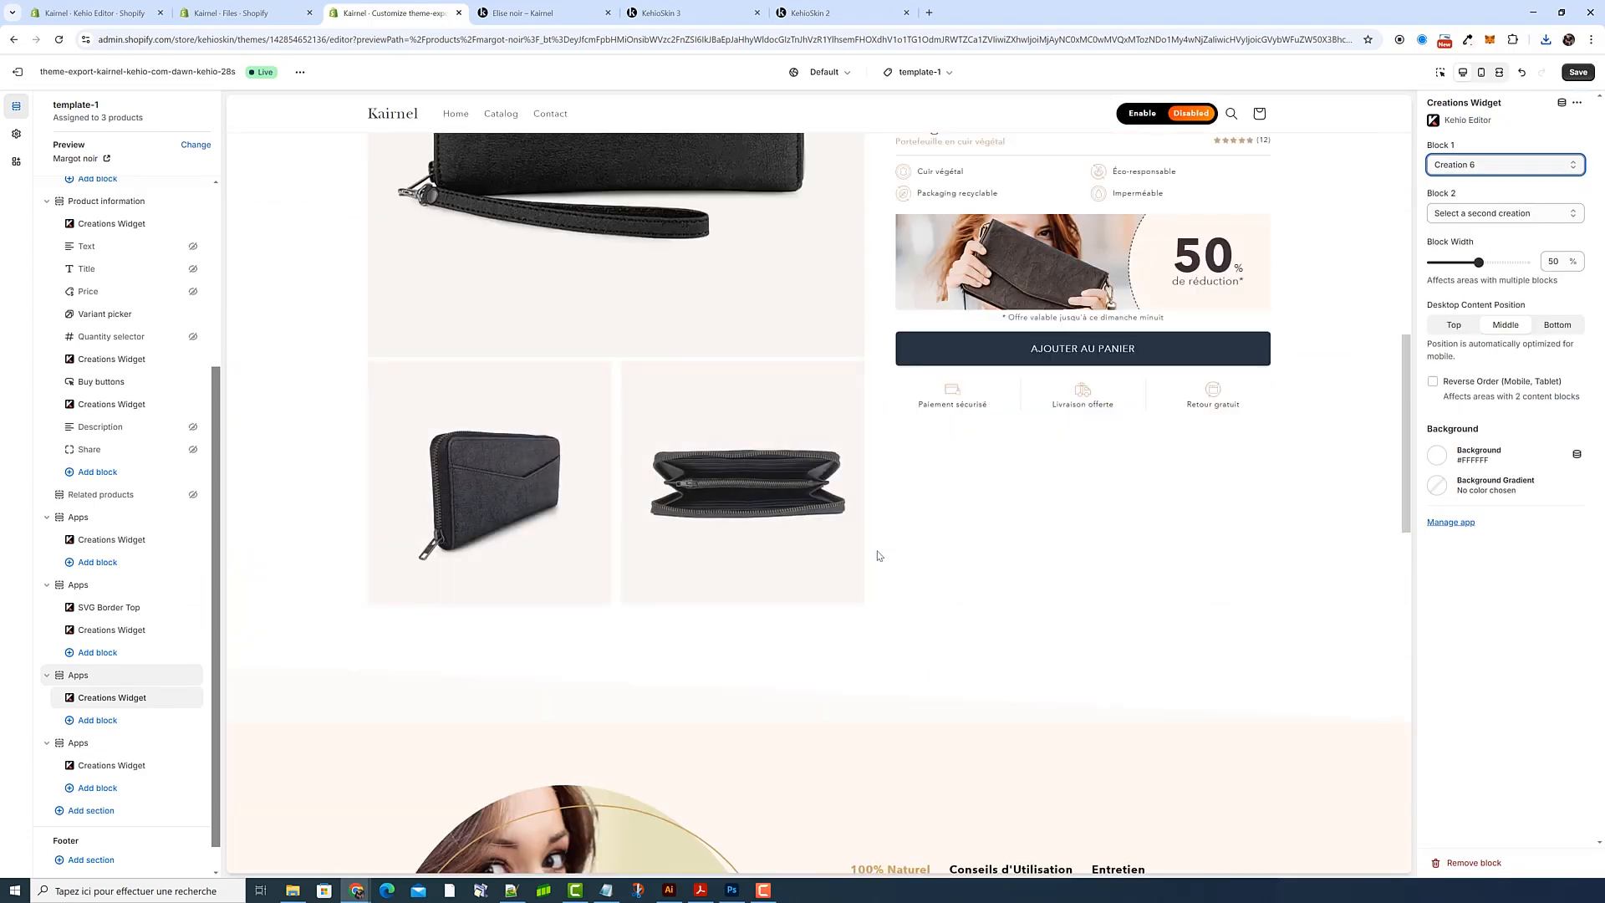
scroll(880, 556, "down", 9)
left_click(1587, 78)
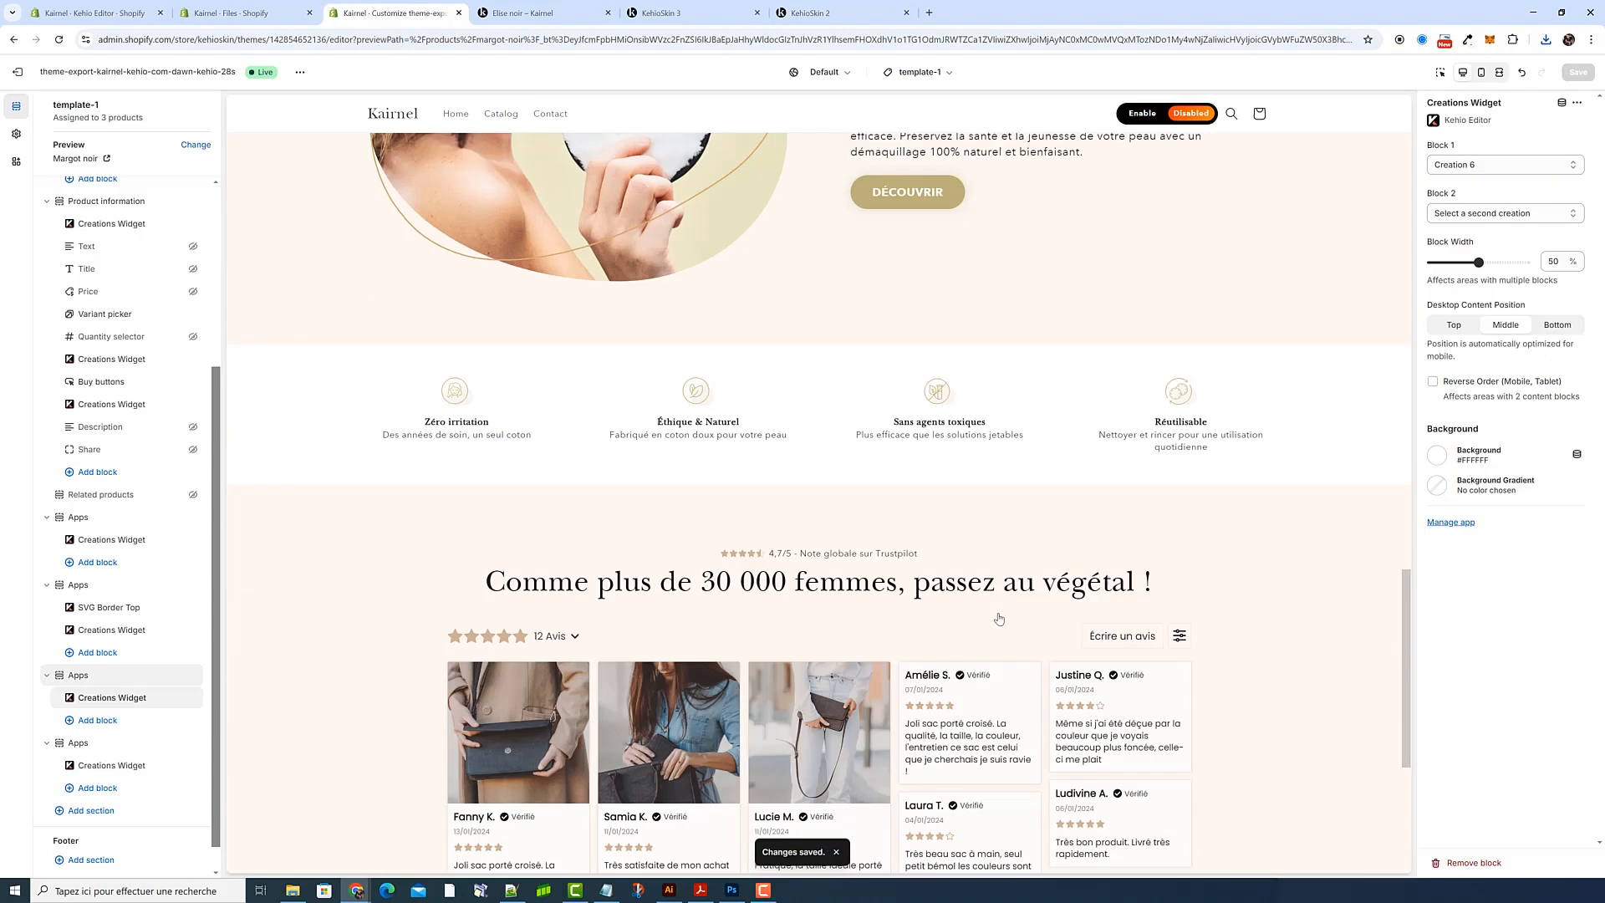
scroll(987, 476, "up", 3)
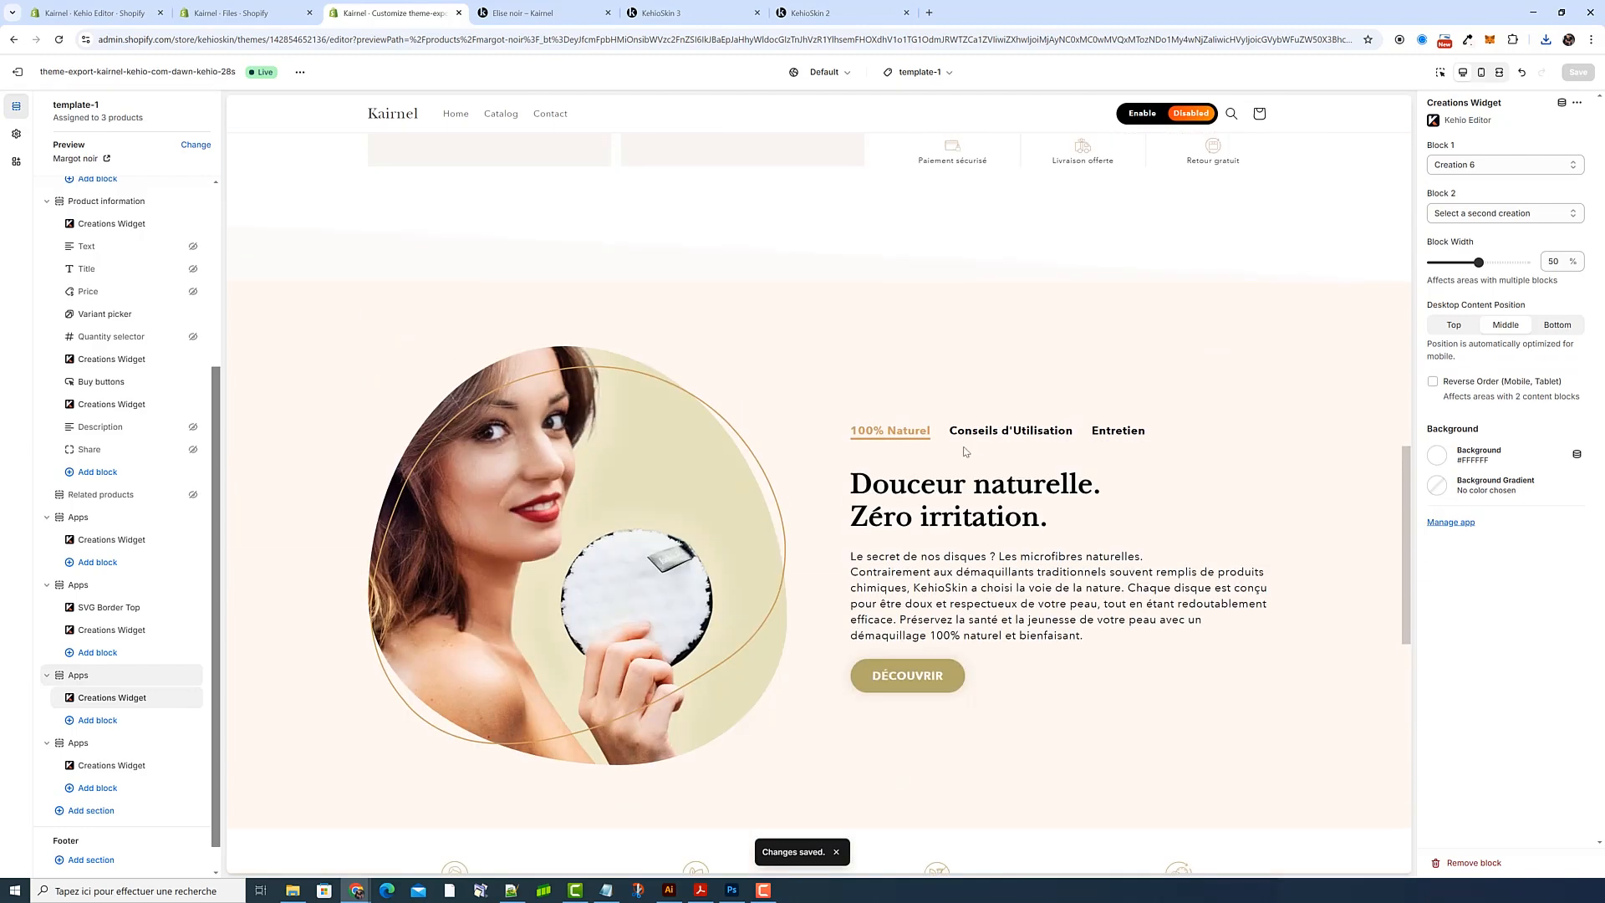
Switch to the Kehio Editor dashboard, edit Skin_3_Crea_4_Section1/2_Left_Image, and open the advanced image settings of Content 1
left_click(103, 15)
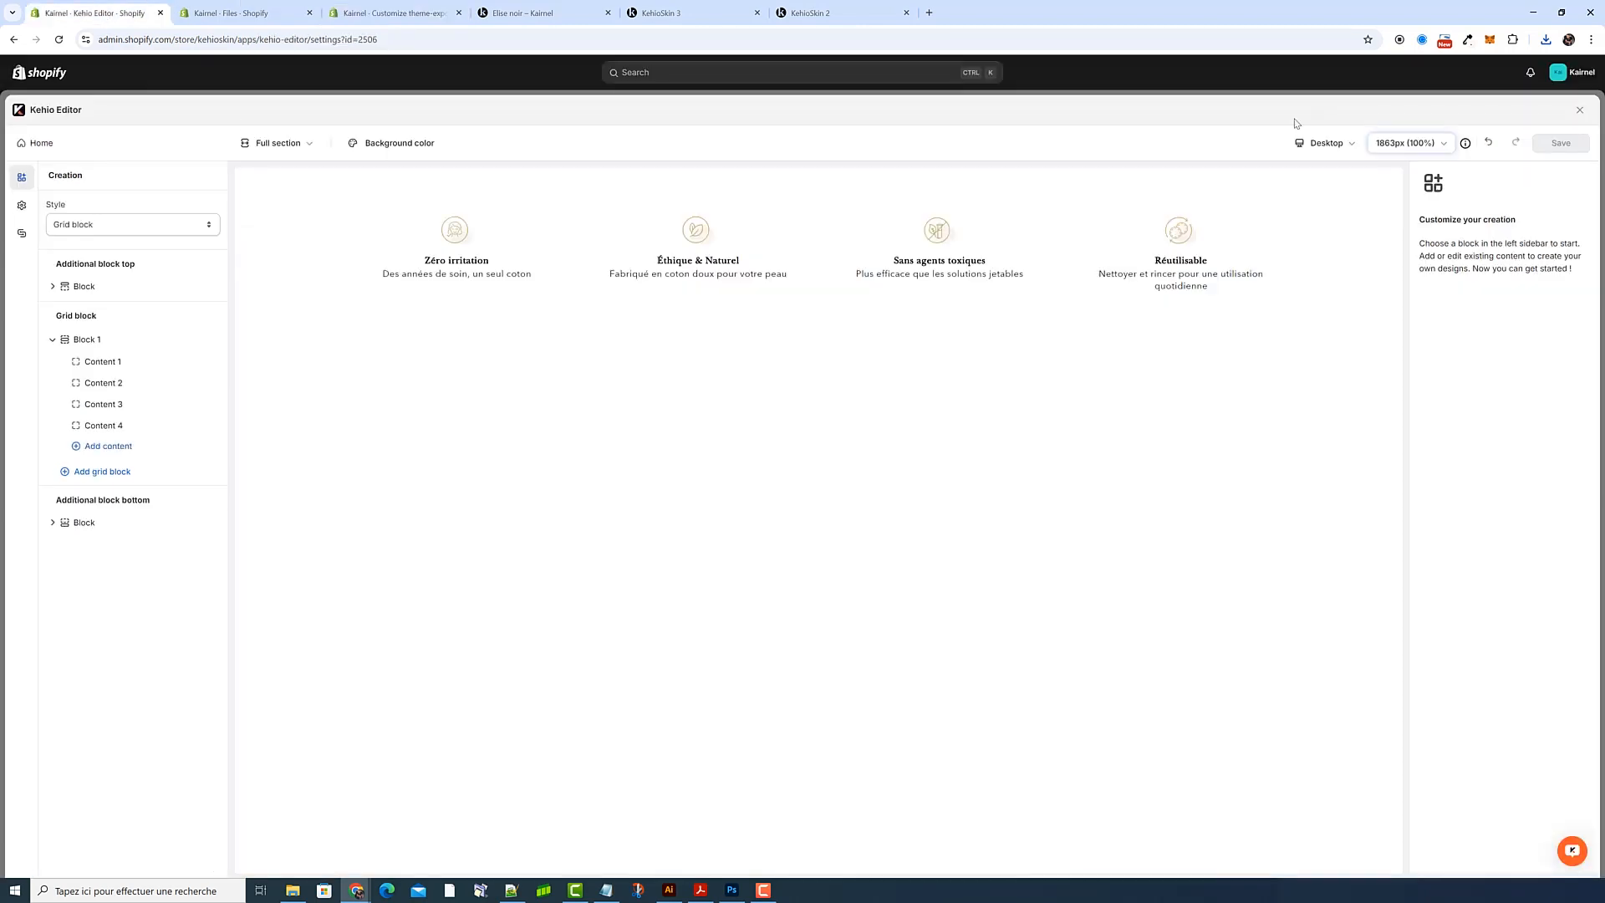
left_click(1587, 111)
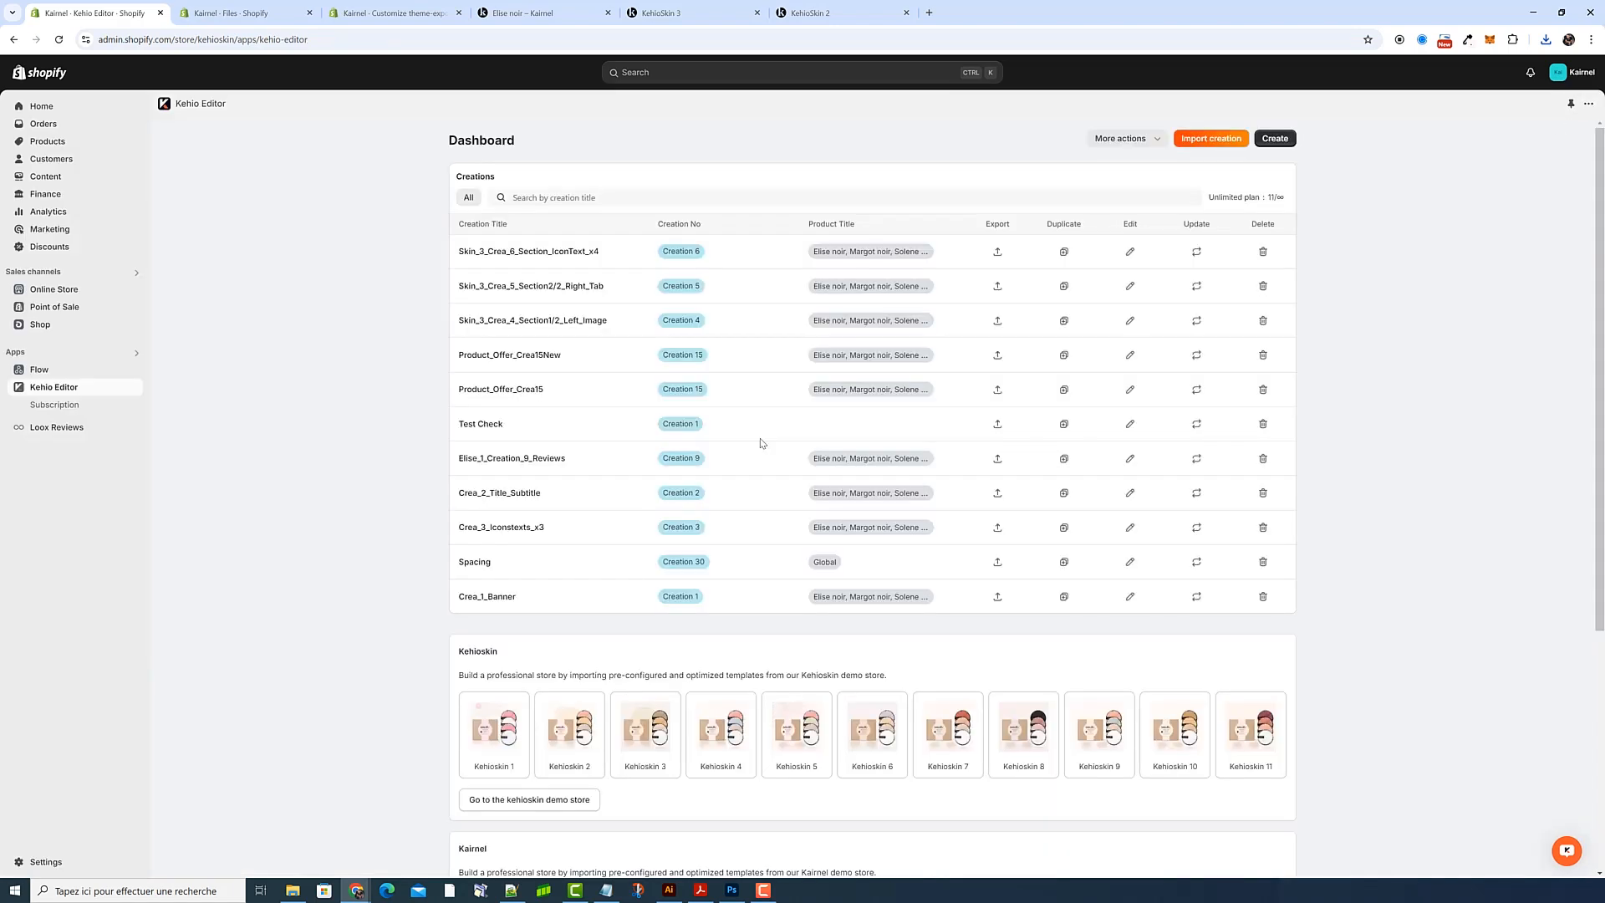
left_click(1130, 320)
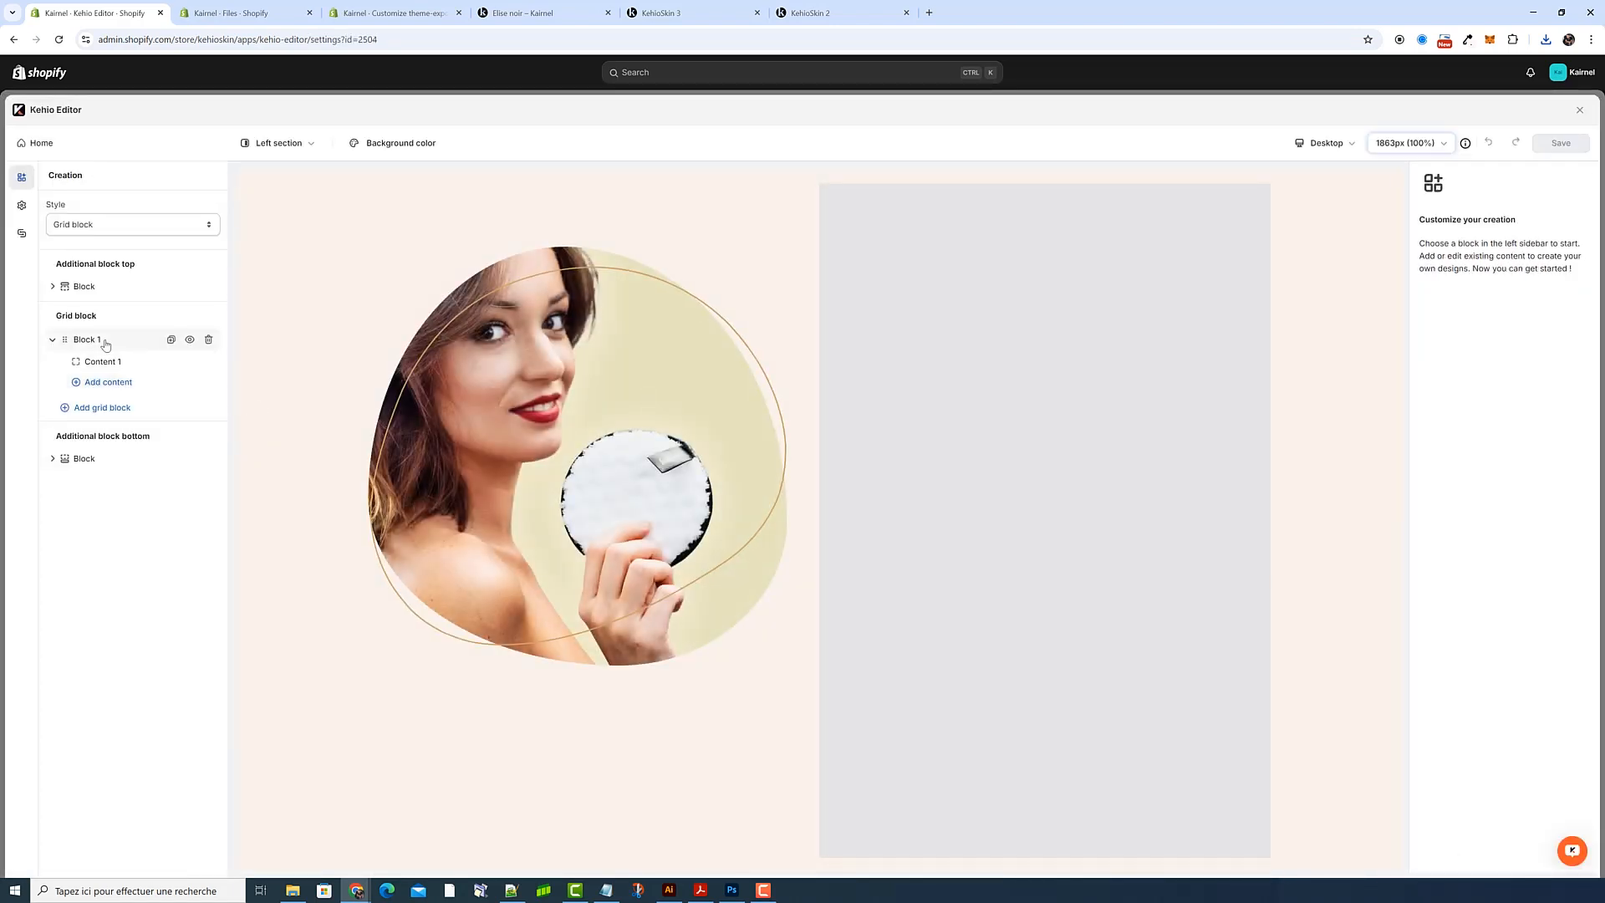
left_click(120, 366)
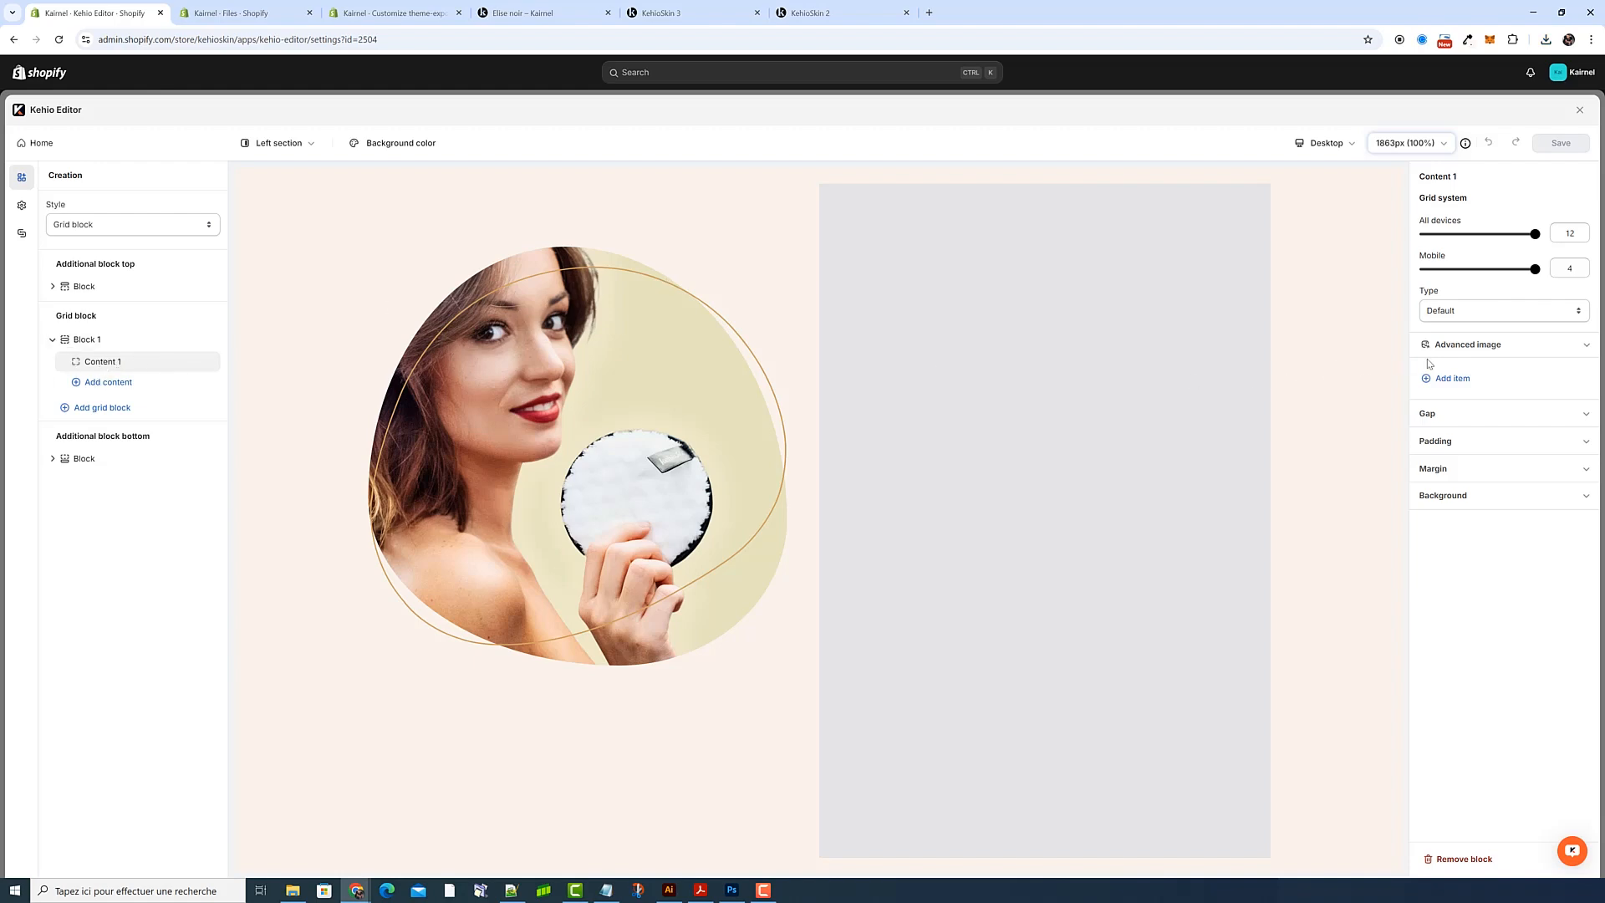
left_click(1484, 347)
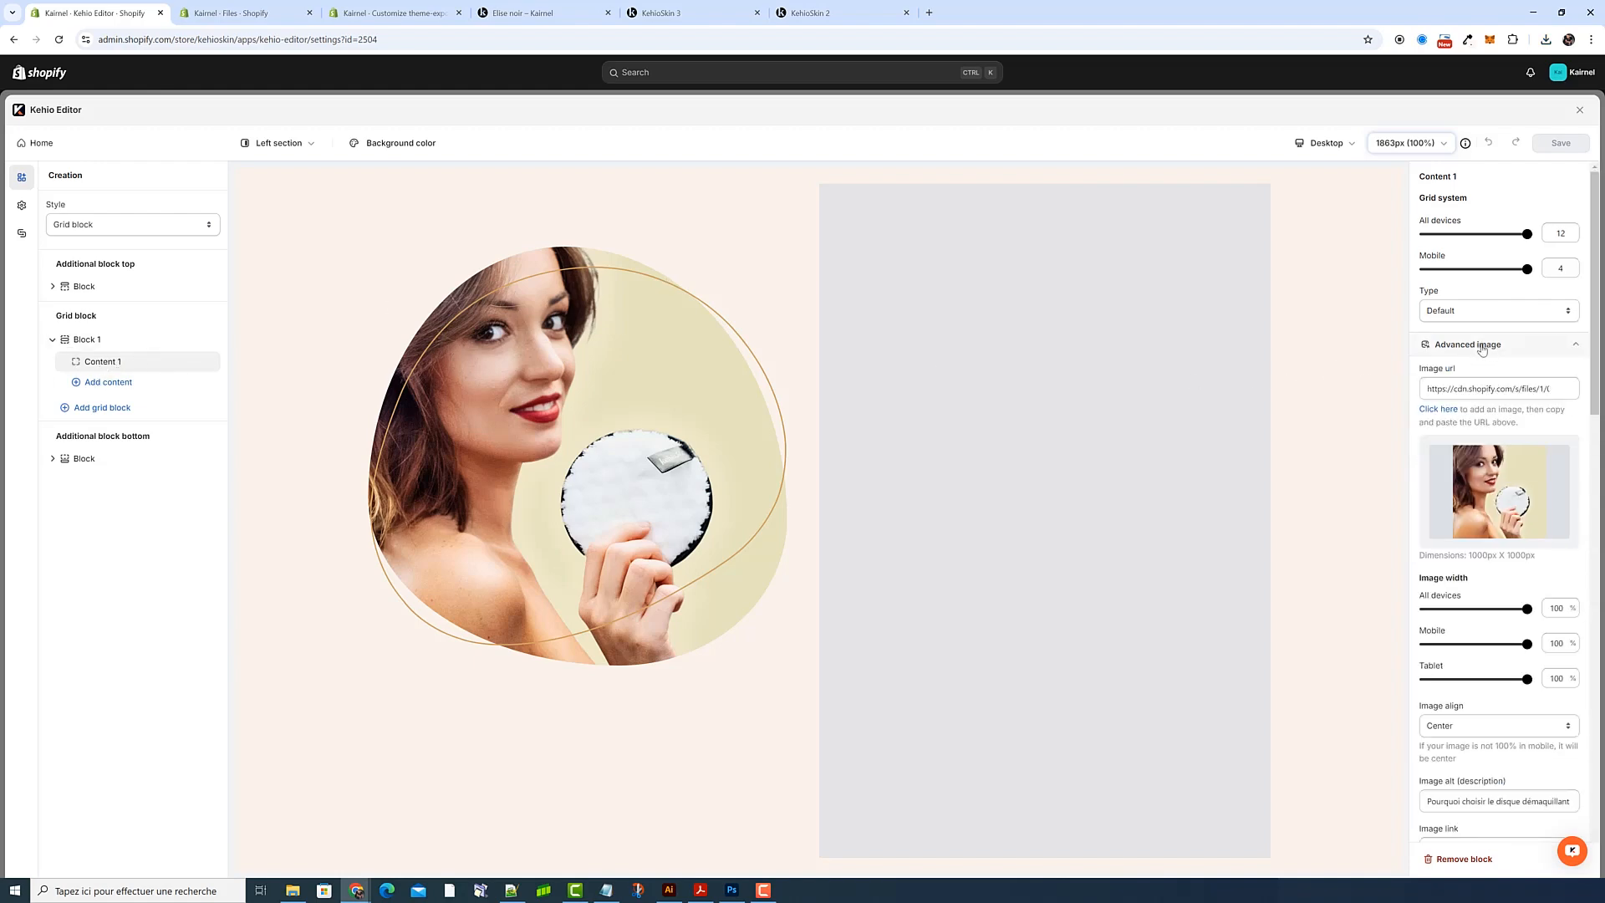
left_click(1490, 390)
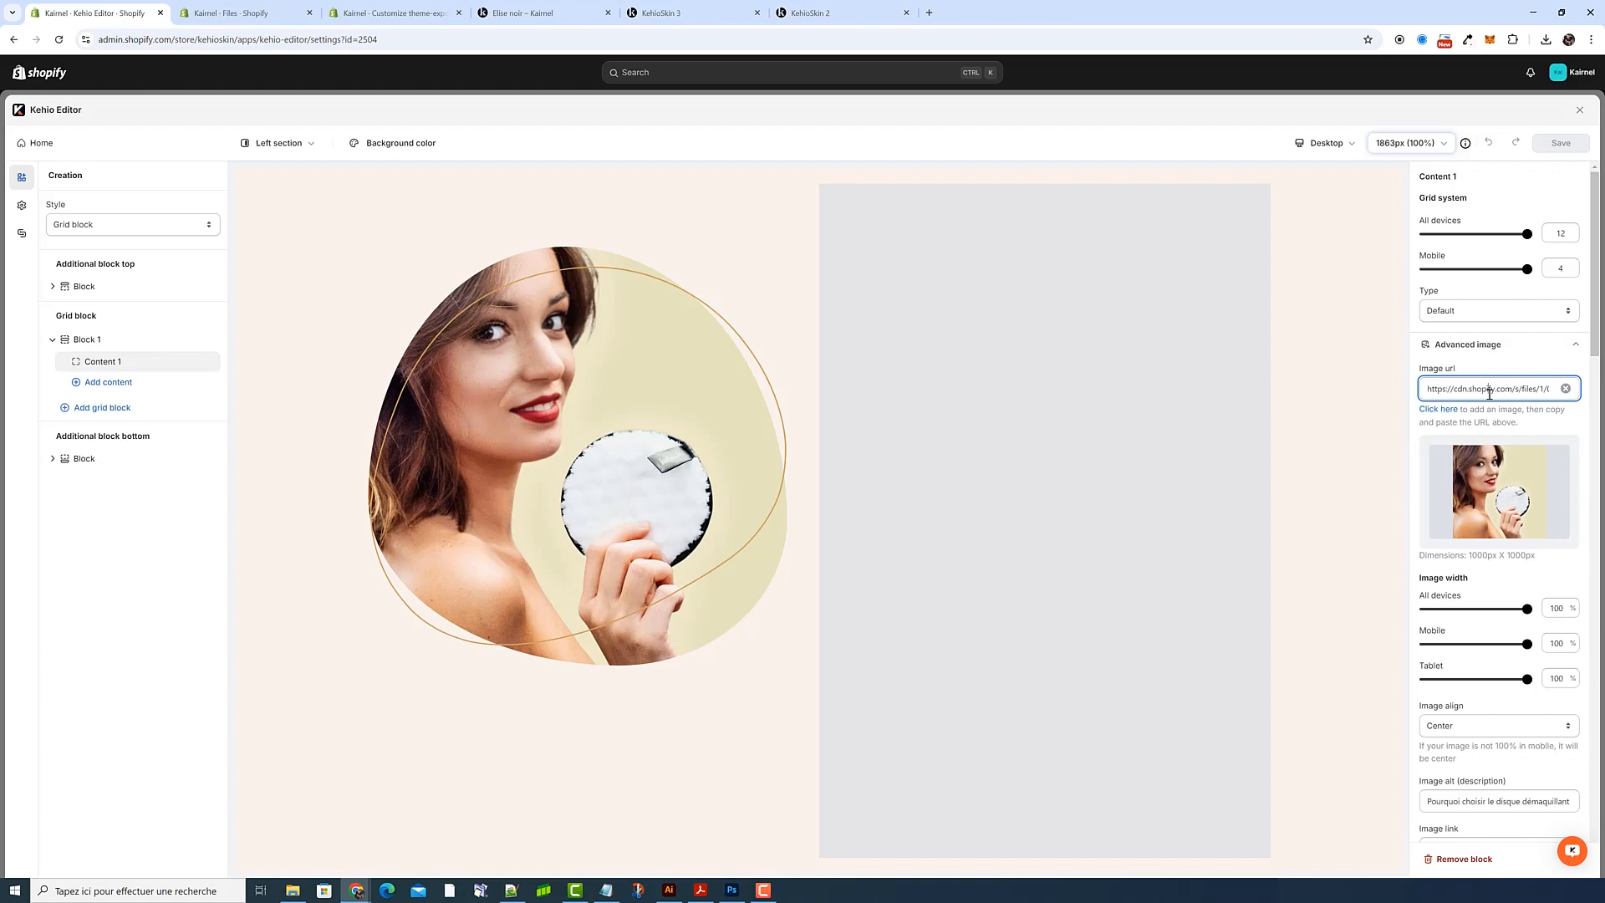
Go to the Shopify files and copy the link of the solene-1-img-2 JPG
left_click(1444, 412)
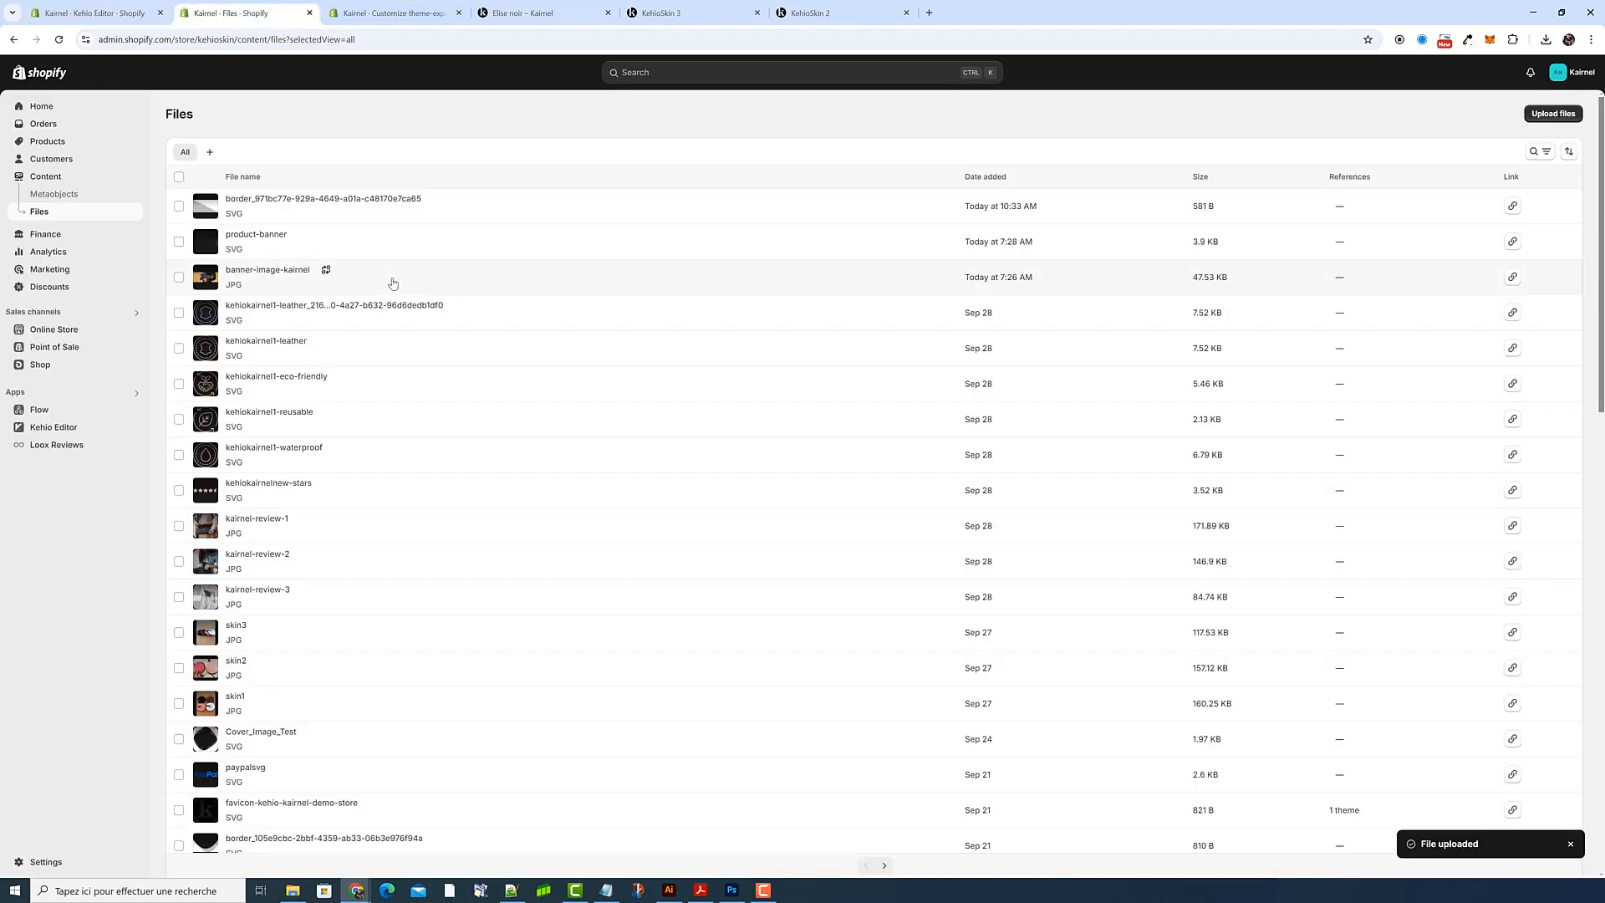
scroll(270, 306, "down", 1)
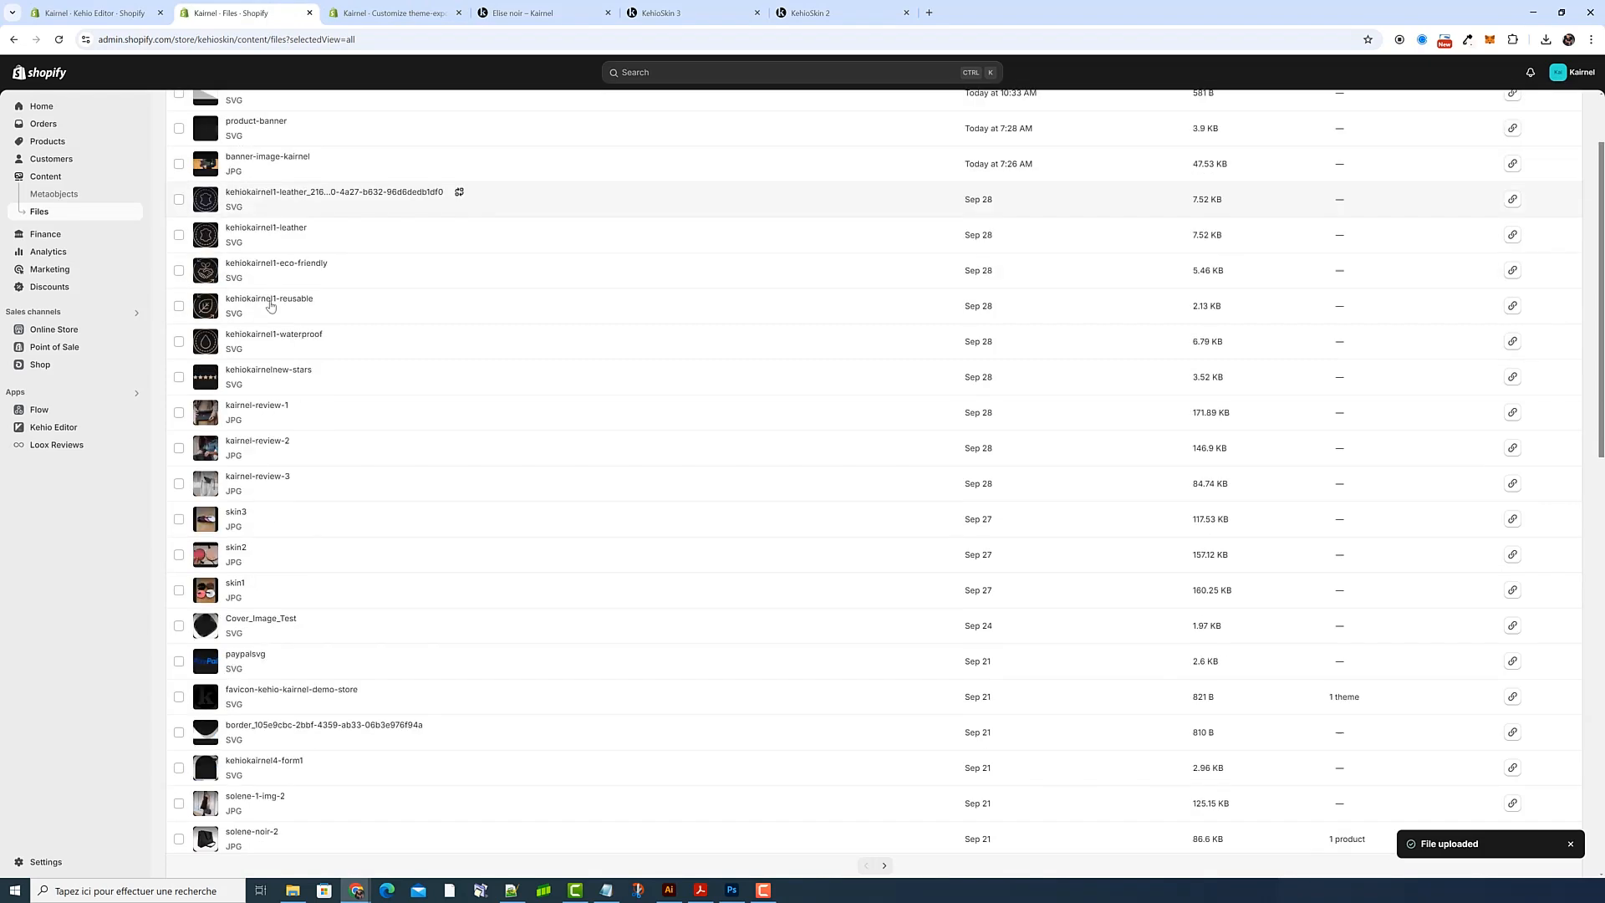
scroll(270, 306, "down", 7)
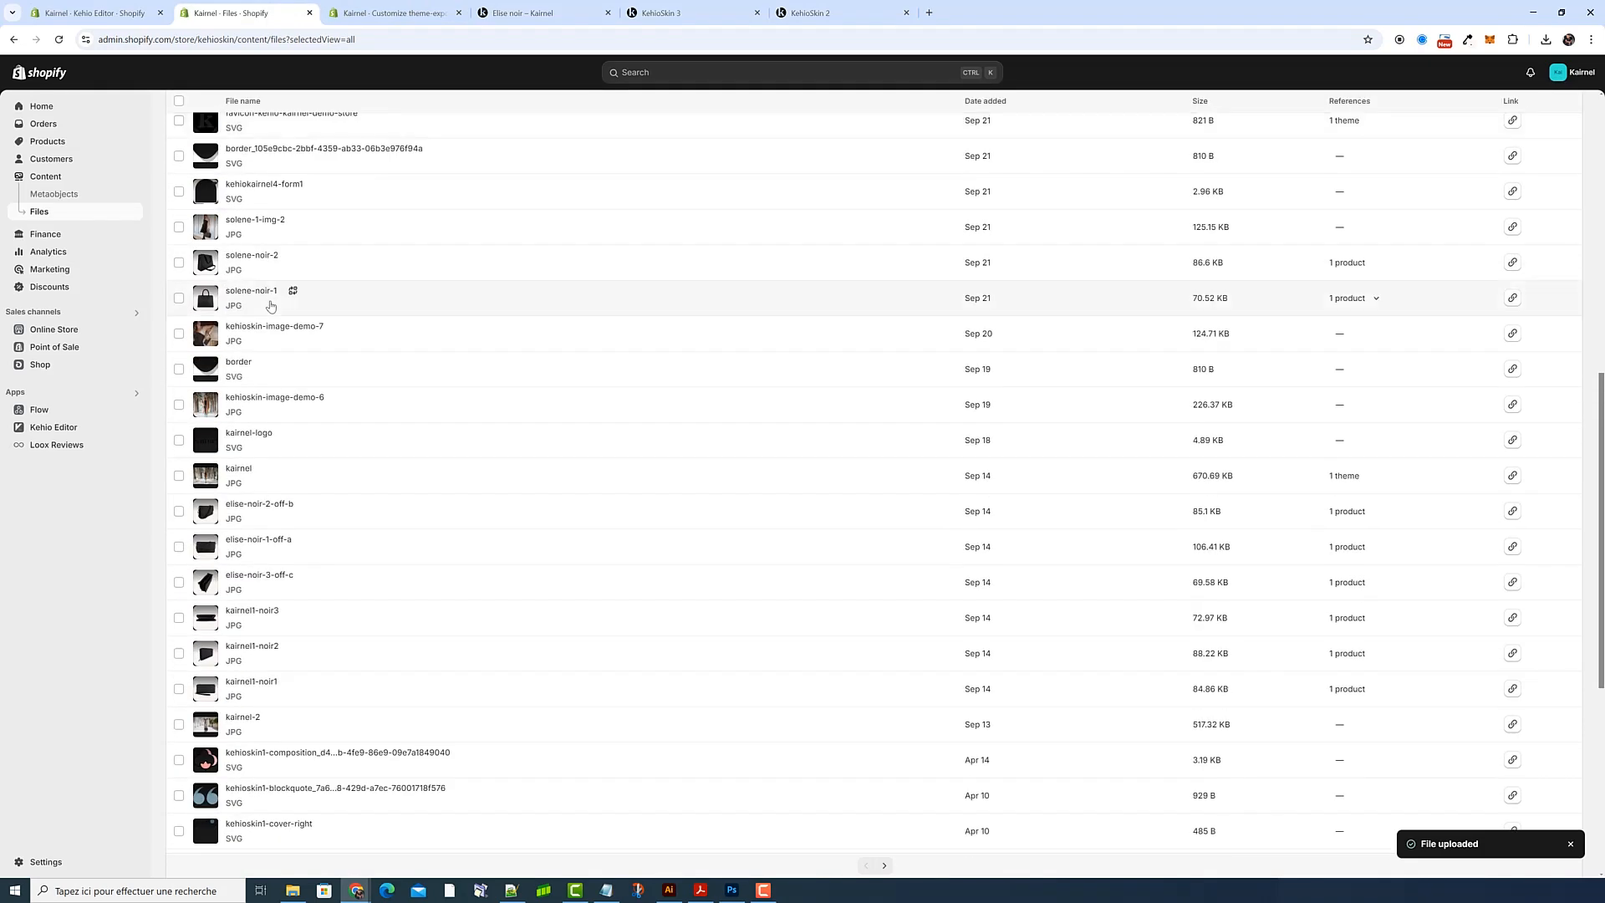
scroll(296, 451, "down", 2)
scroll(295, 454, "up", 4)
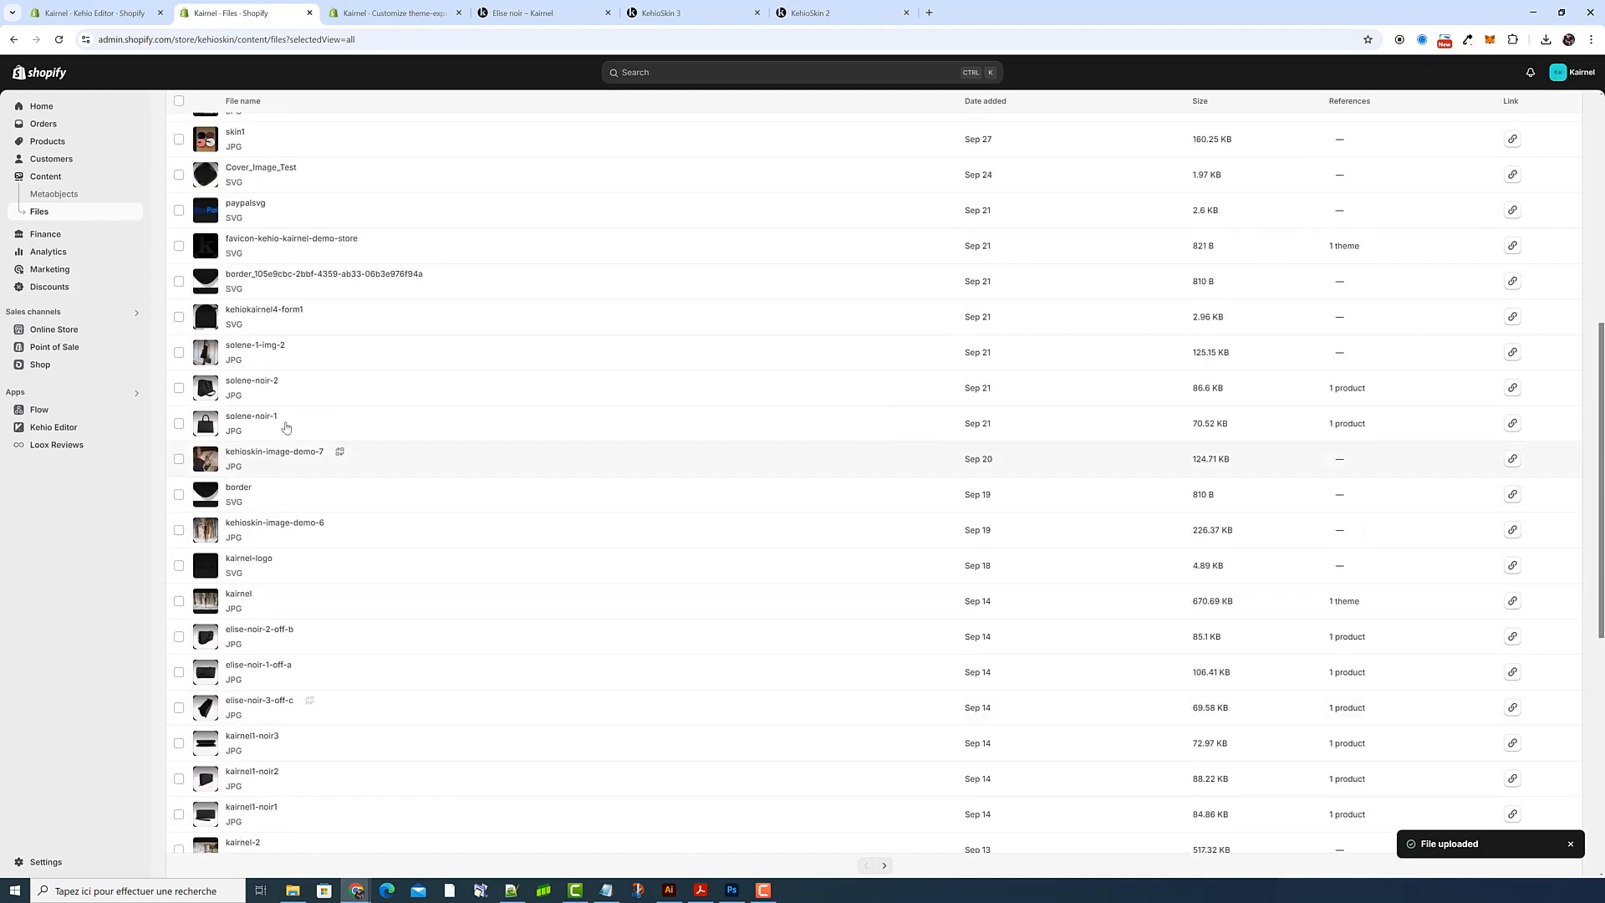
left_click(1512, 352)
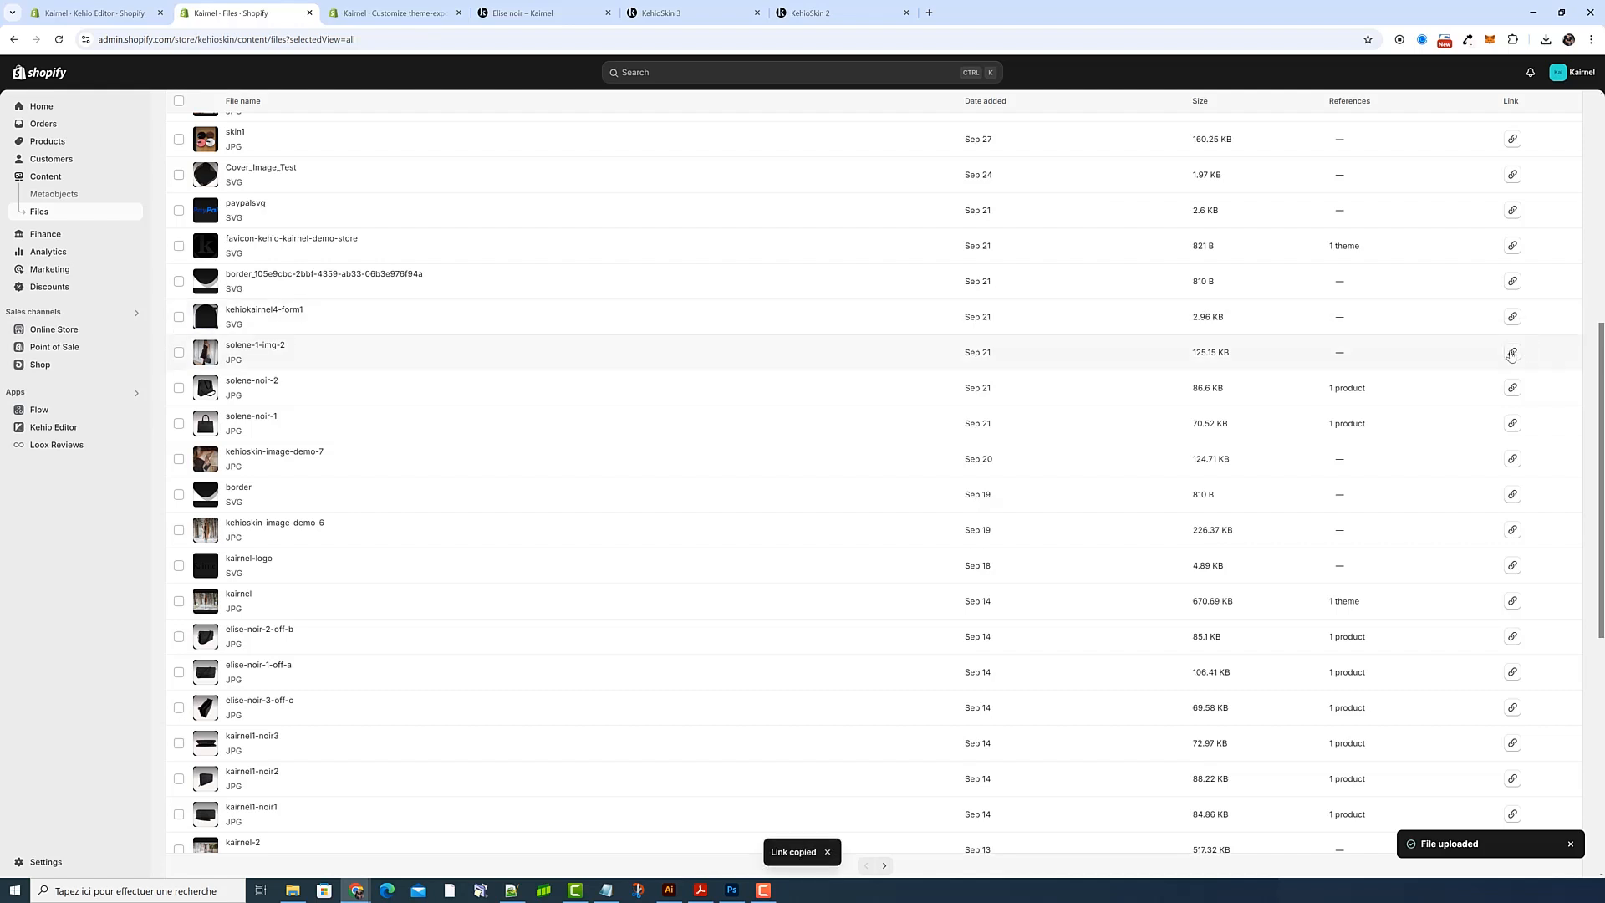
Back in the Kehio Editor, replace Content 1's image URL with the copied solene-1-img-2 link and save the creation
left_click(92, 13)
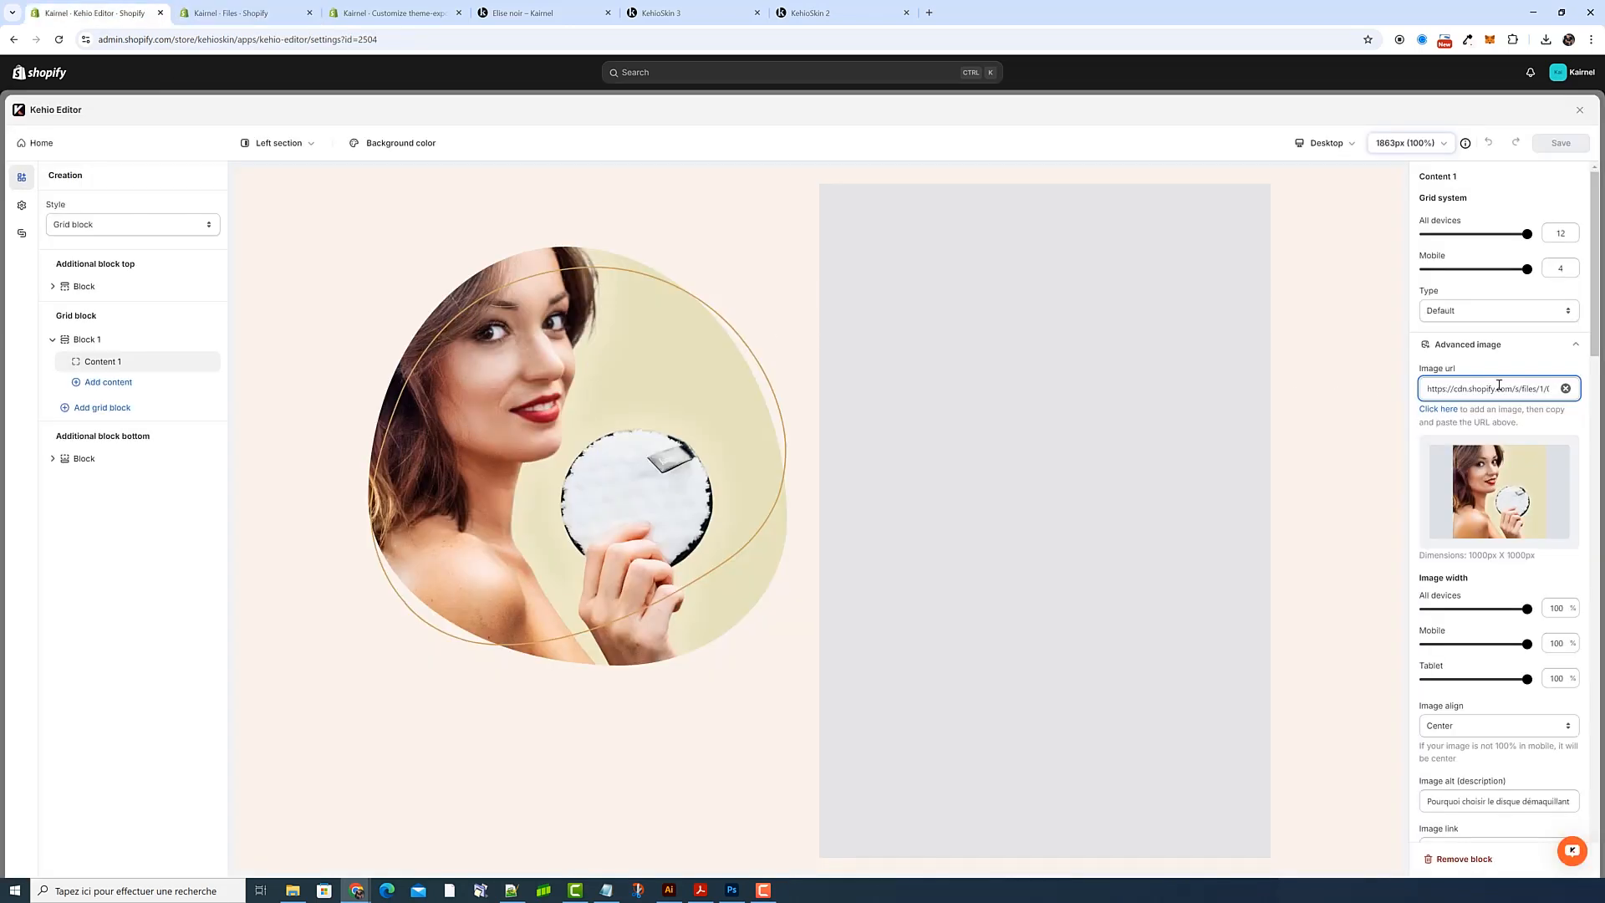
triple_click(1499, 388)
key("ctrl+v")
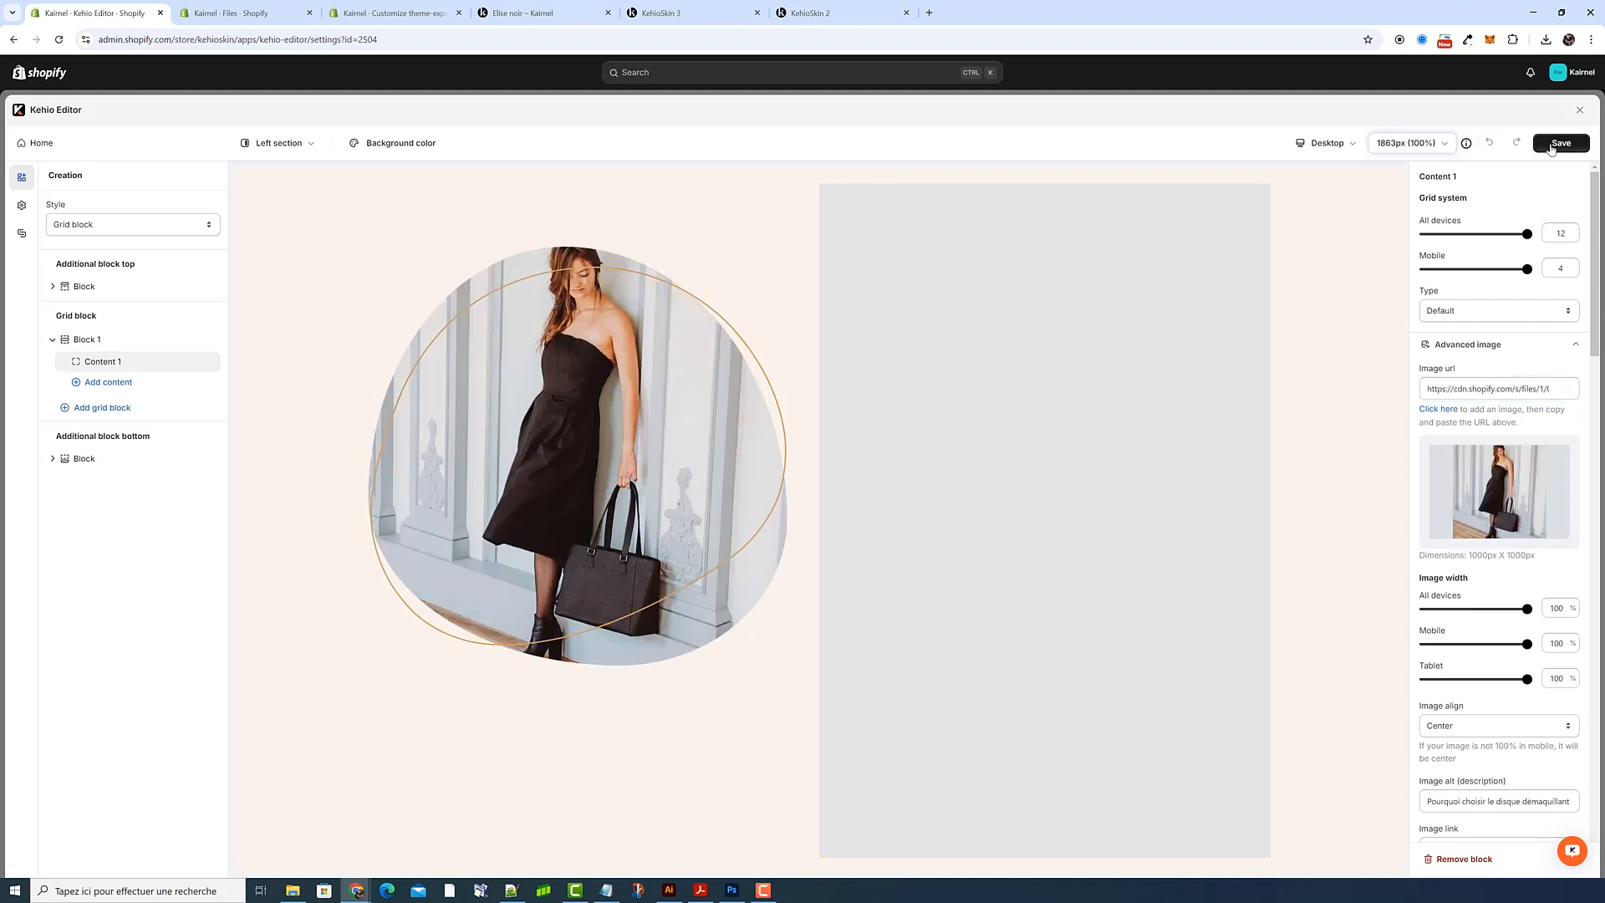
left_click(1551, 145)
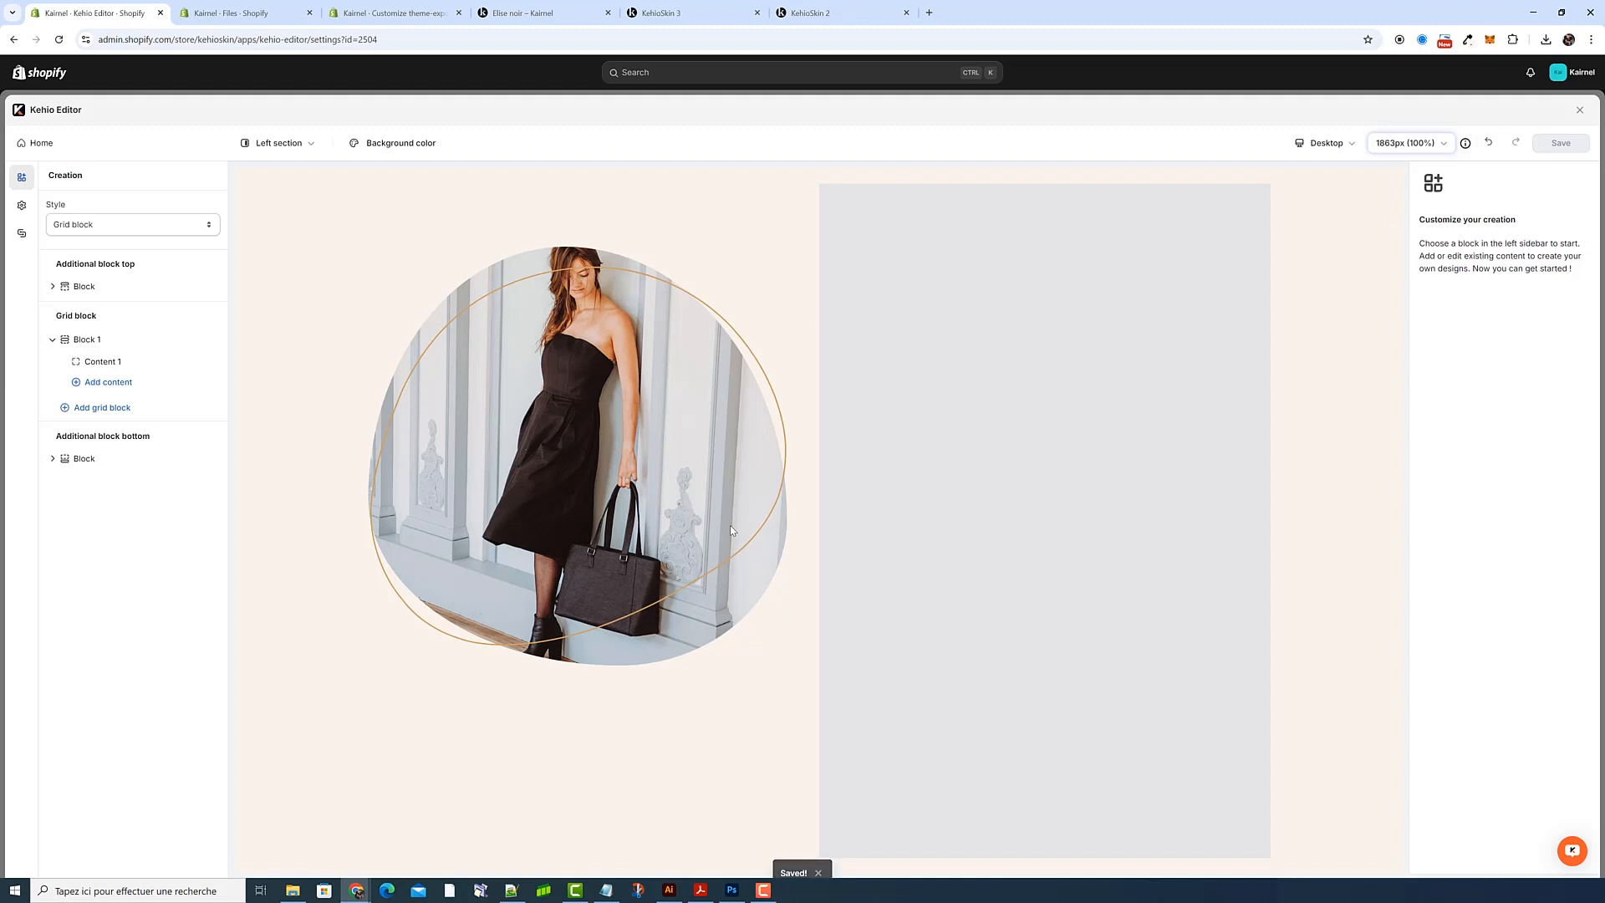
Examine Content 1's remaining image settings, including the alt description, and look at the section on the Elise noir storefront page
left_click(97, 360)
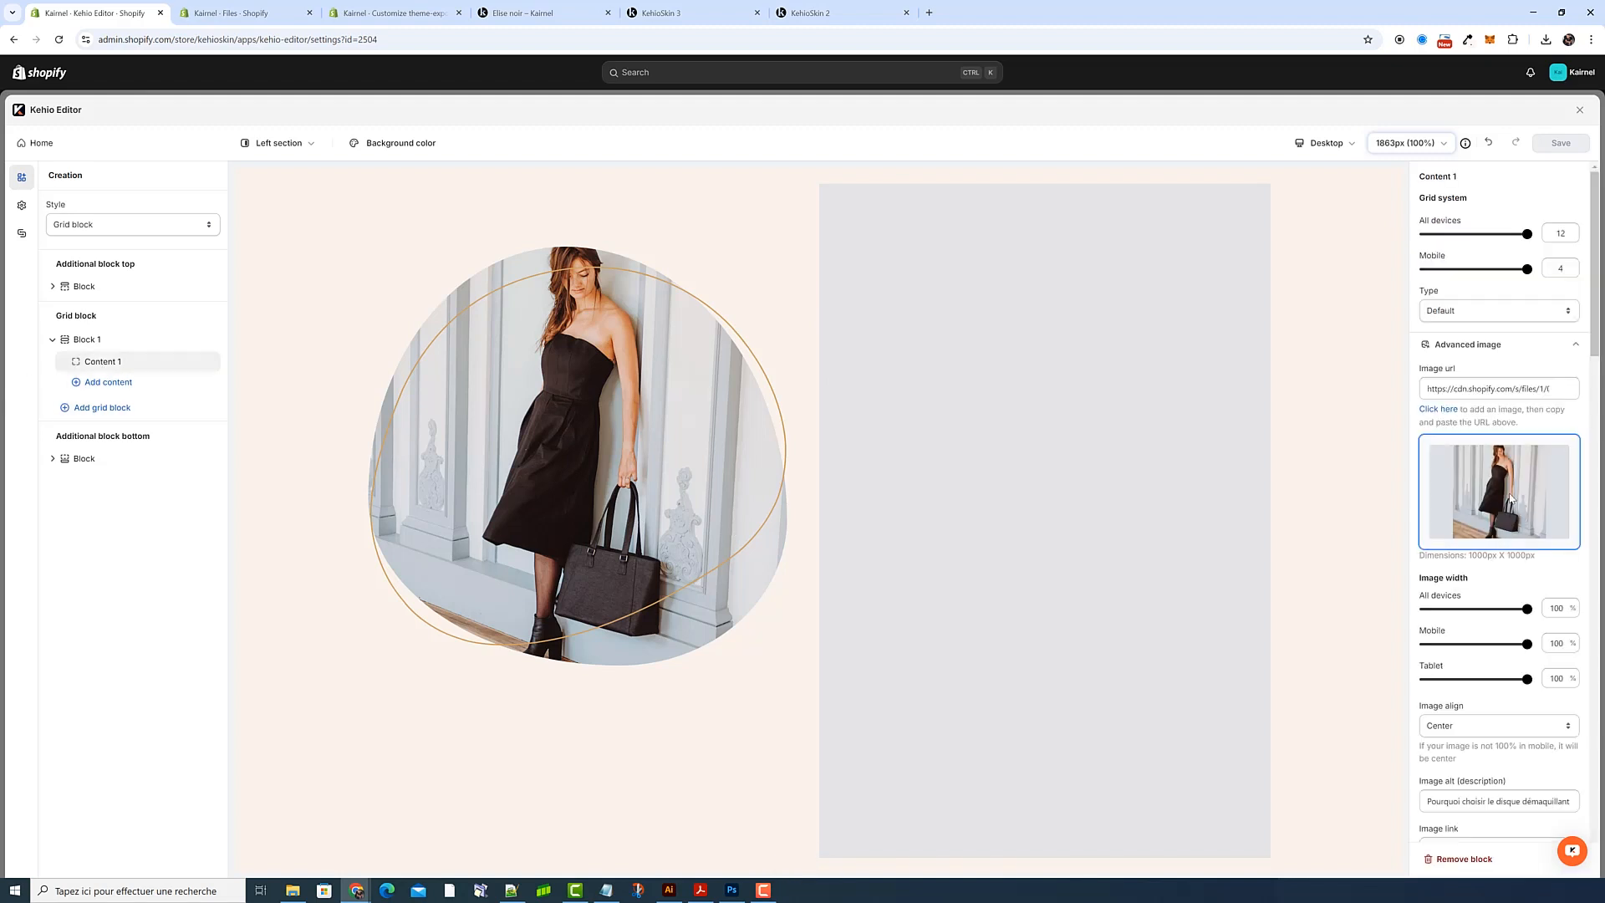
scroll(1519, 474, "down", 10)
scroll(1518, 469, "up", 5)
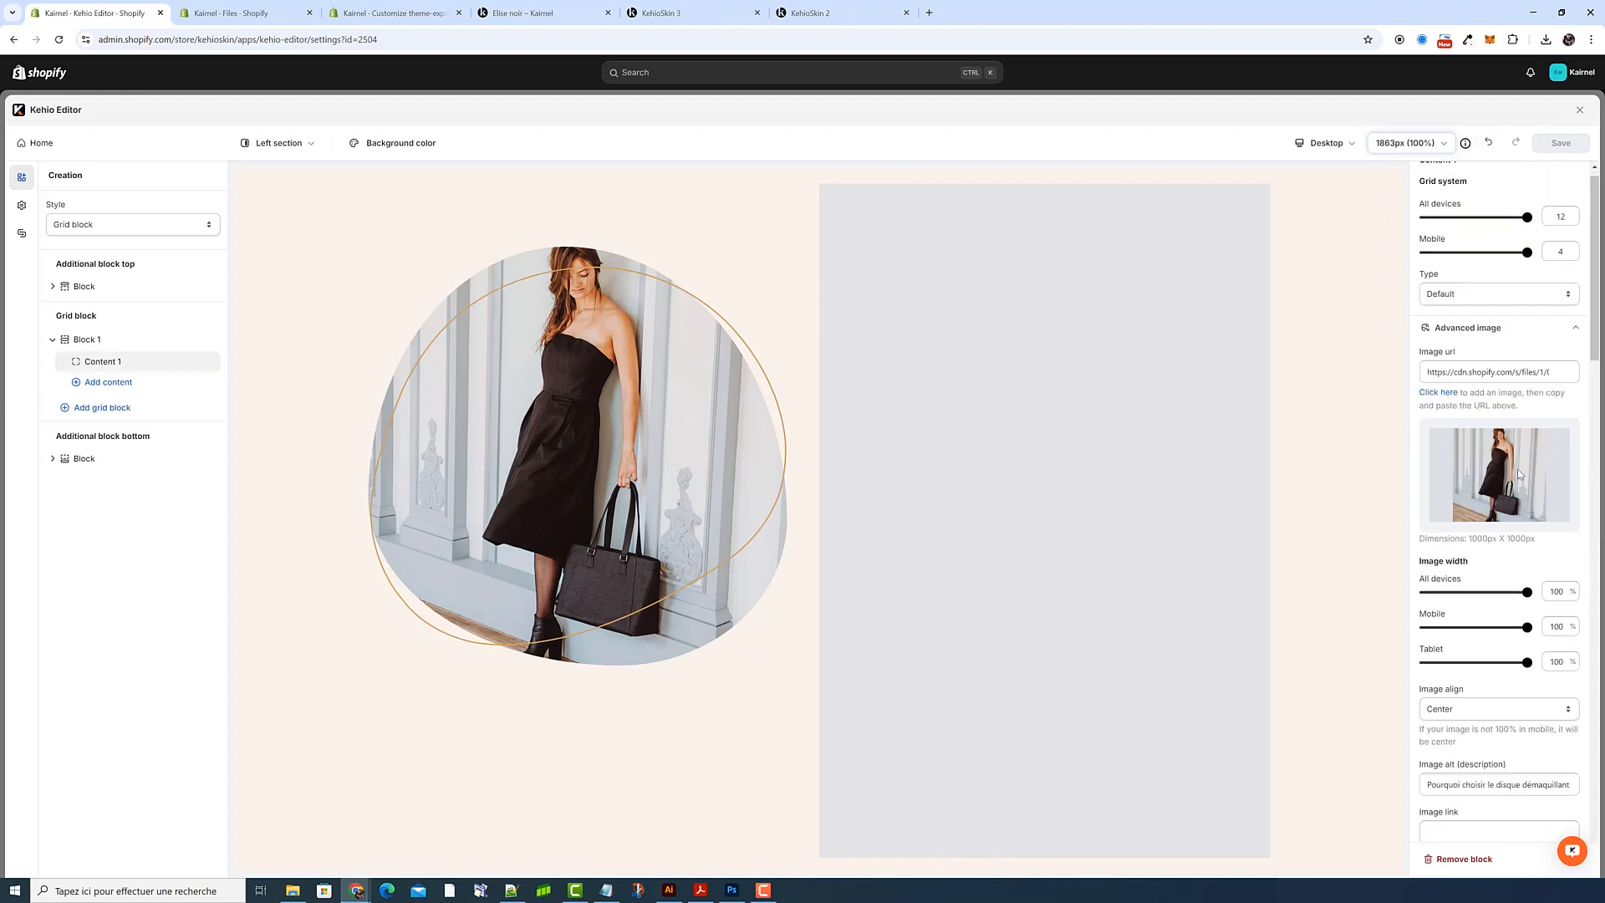
left_click(1489, 543)
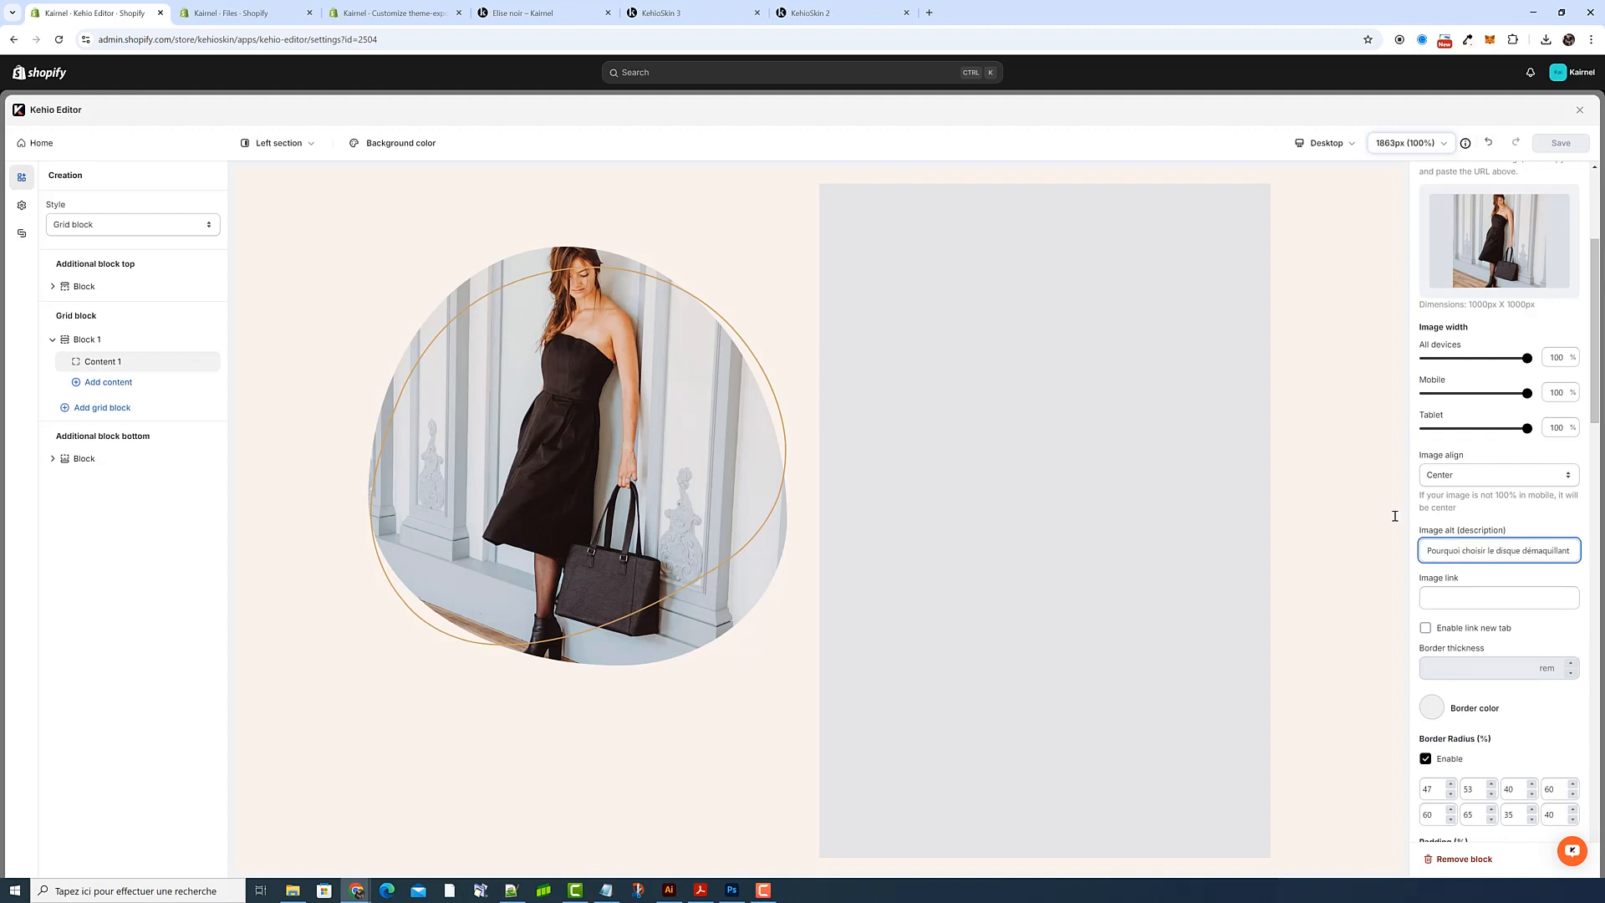
left_click(559, 18)
scroll(940, 268, "up", 2)
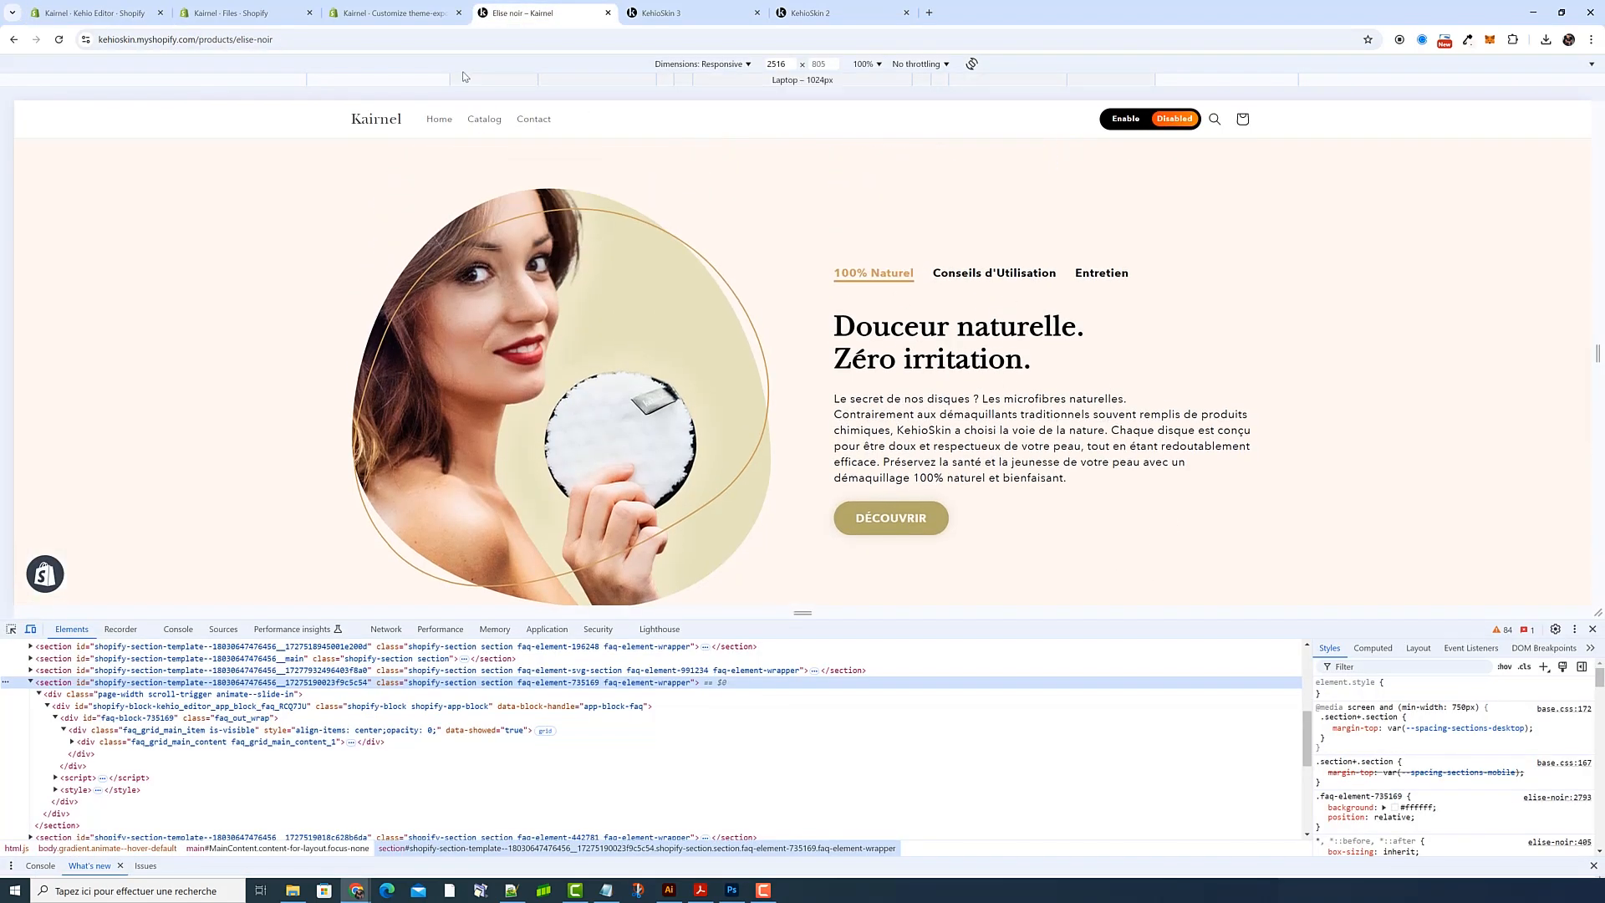
left_click(68, 13)
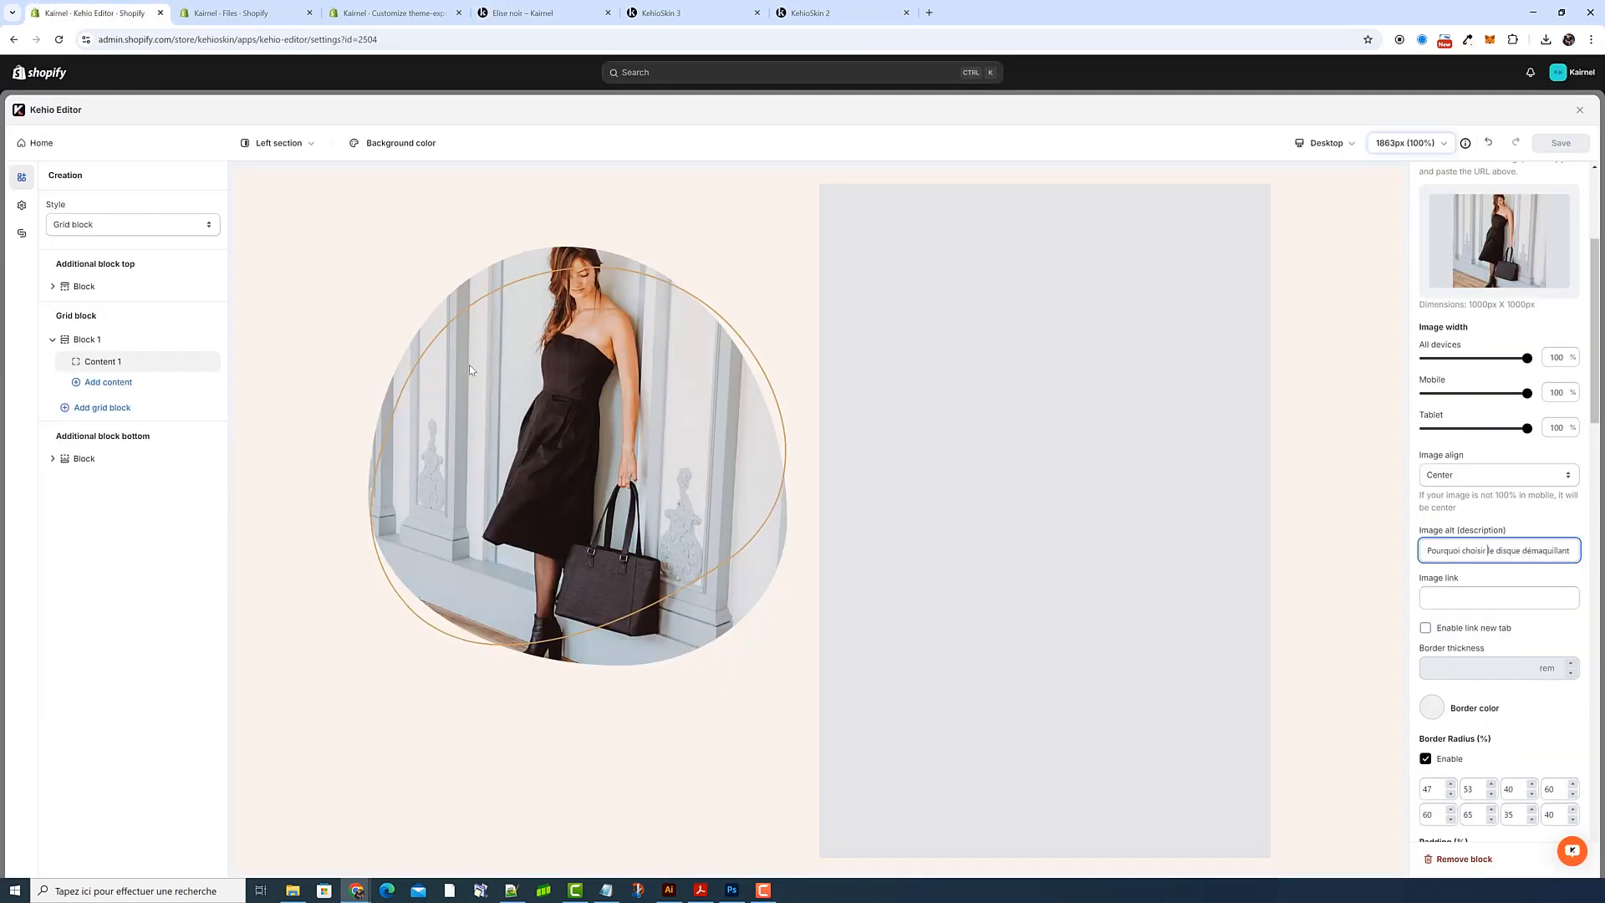
scroll(1515, 655, "down", 2)
scroll(1515, 656, "down", 4)
Copy the cover image URL of Content 1
left_click(1477, 549)
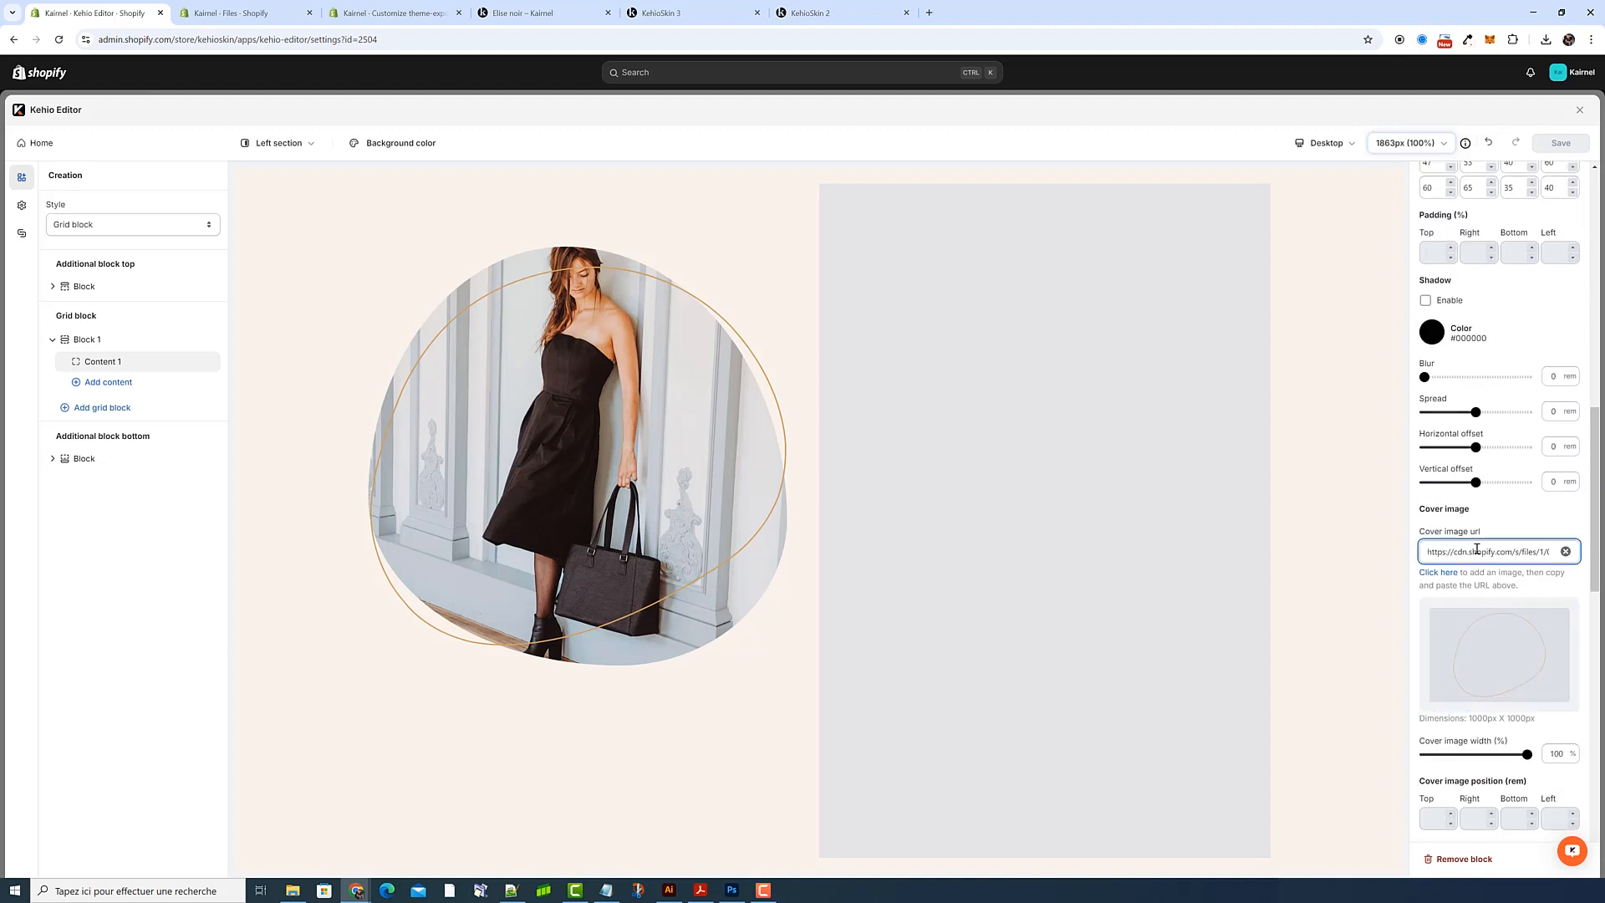
triple_click(1463, 509)
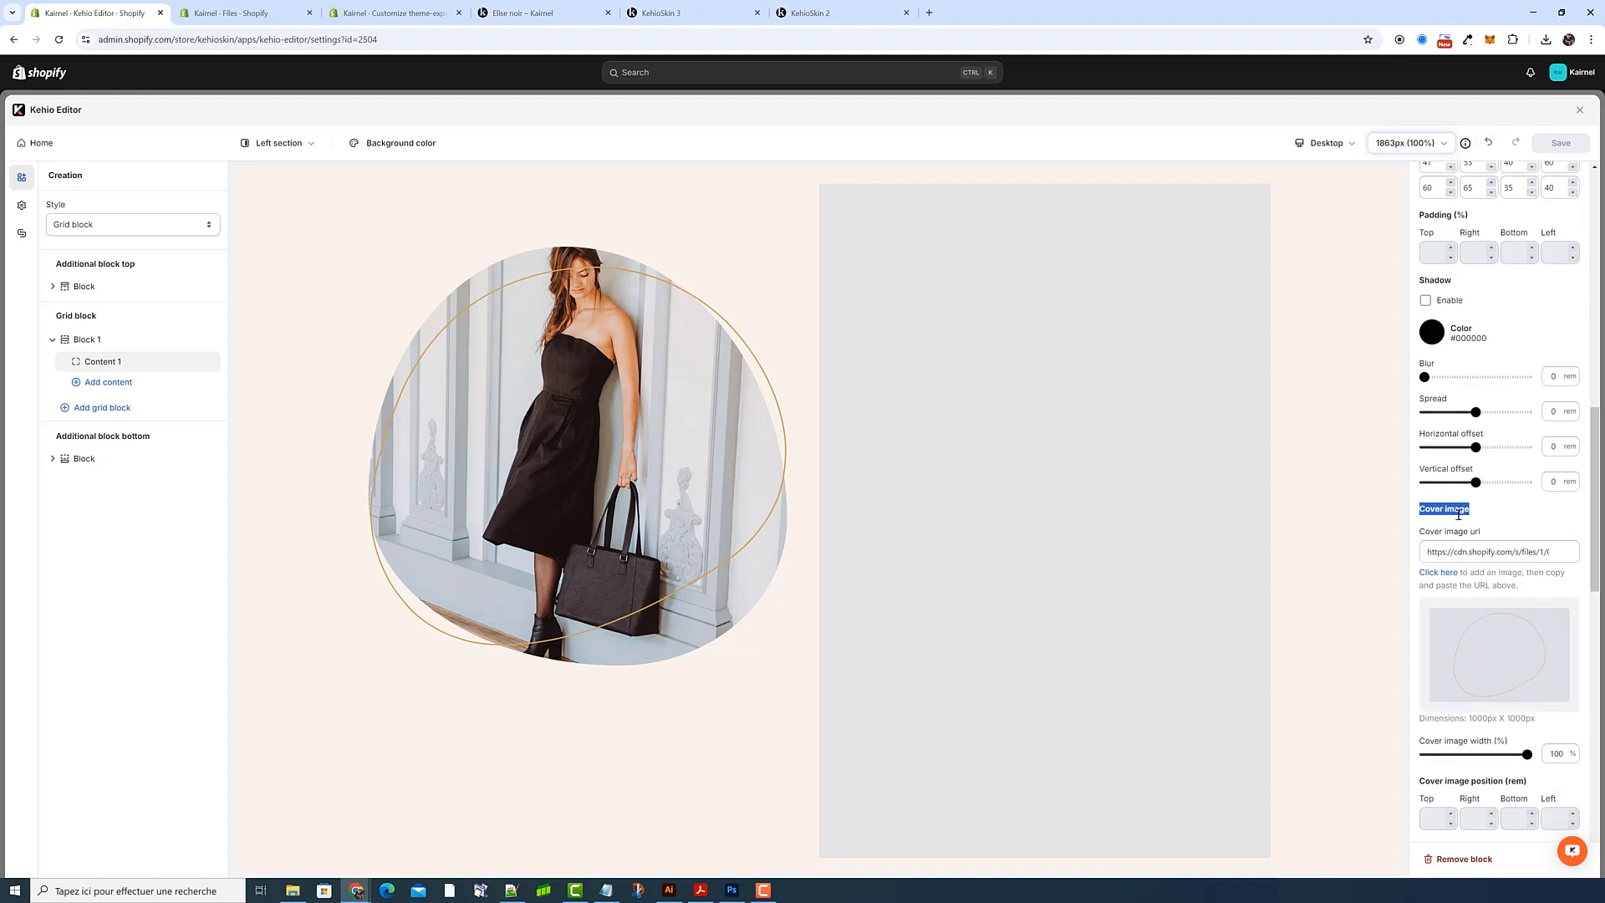
triple_click(1477, 549)
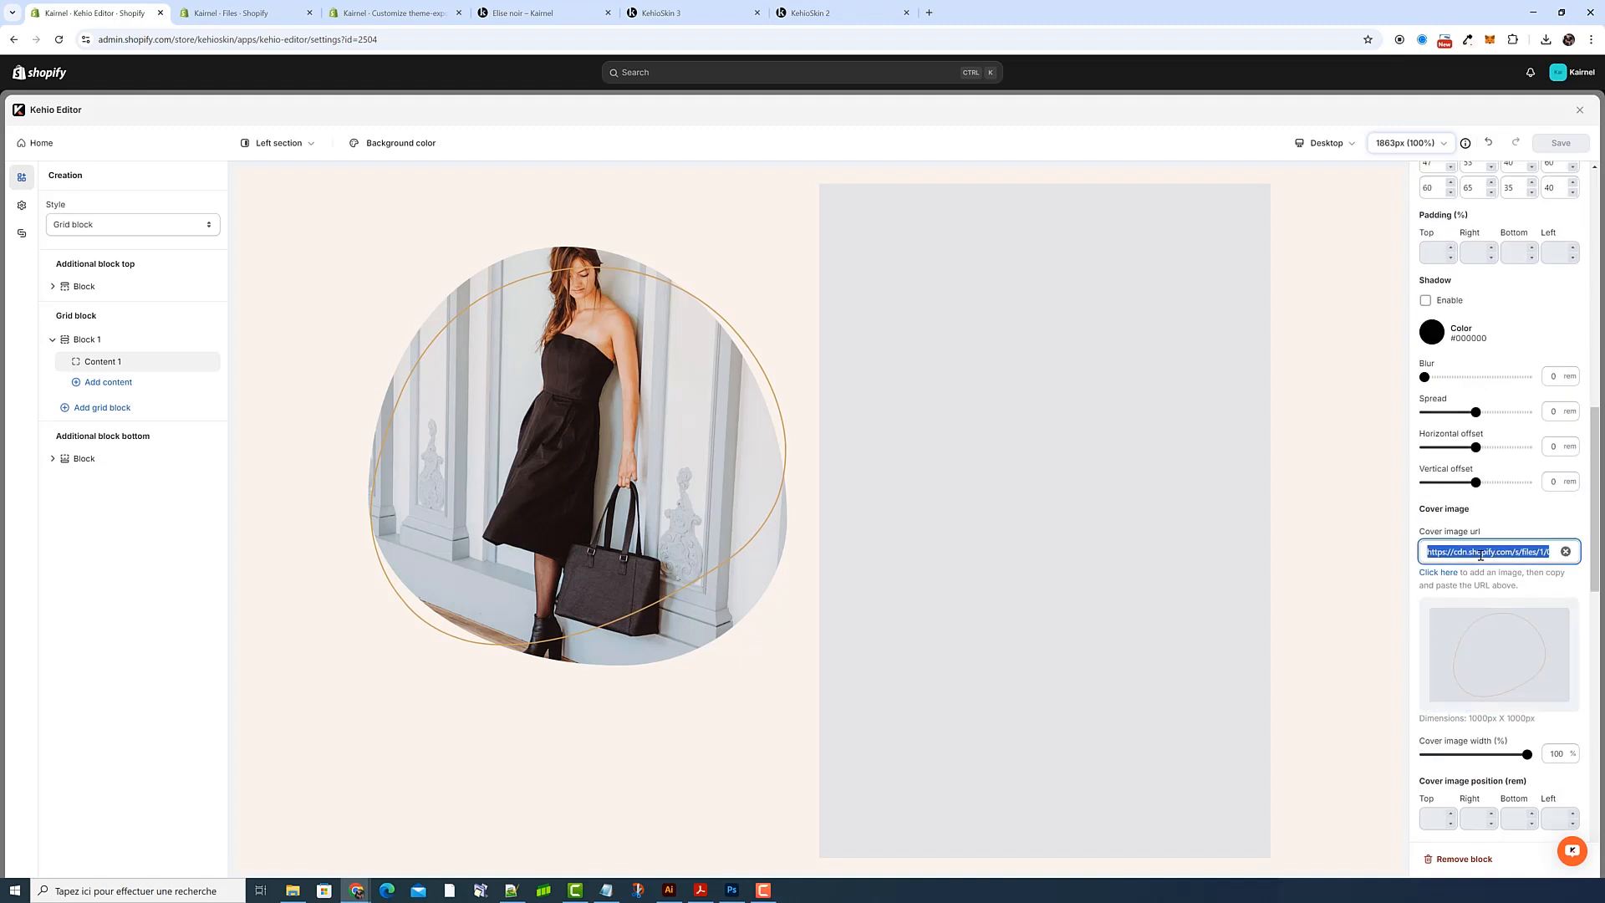
right_click(1482, 553)
left_click(1235, 269)
Open the SVG Color tool from the KehioSkin 2 page and load the copied cover image URL in it
left_click(822, 18)
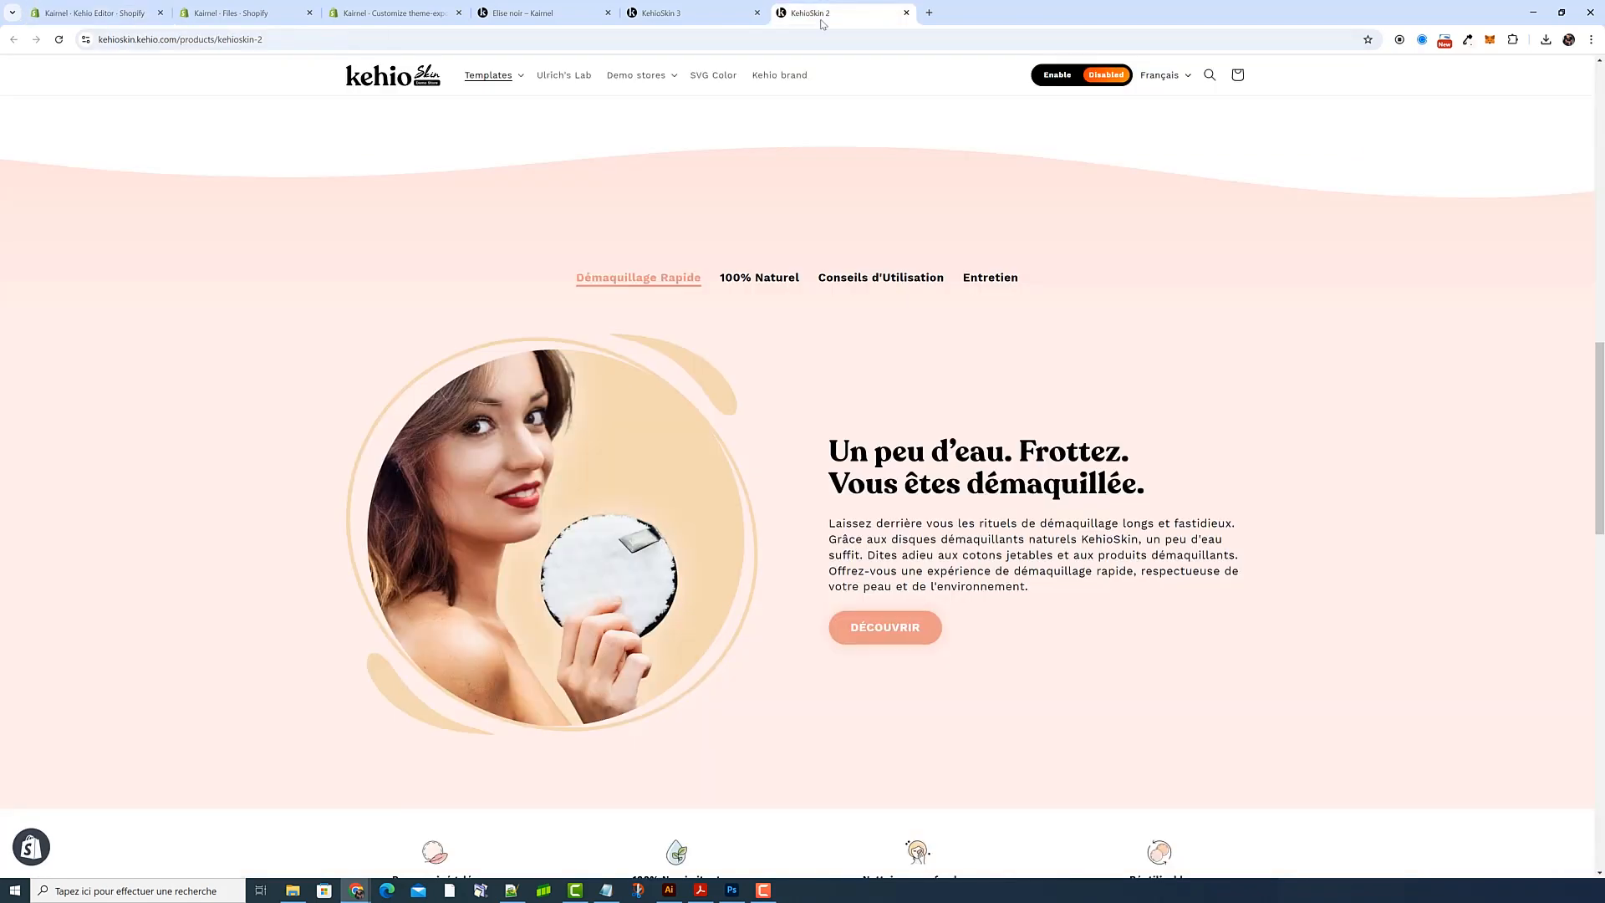
middle_click(713, 74)
left_click(970, 13)
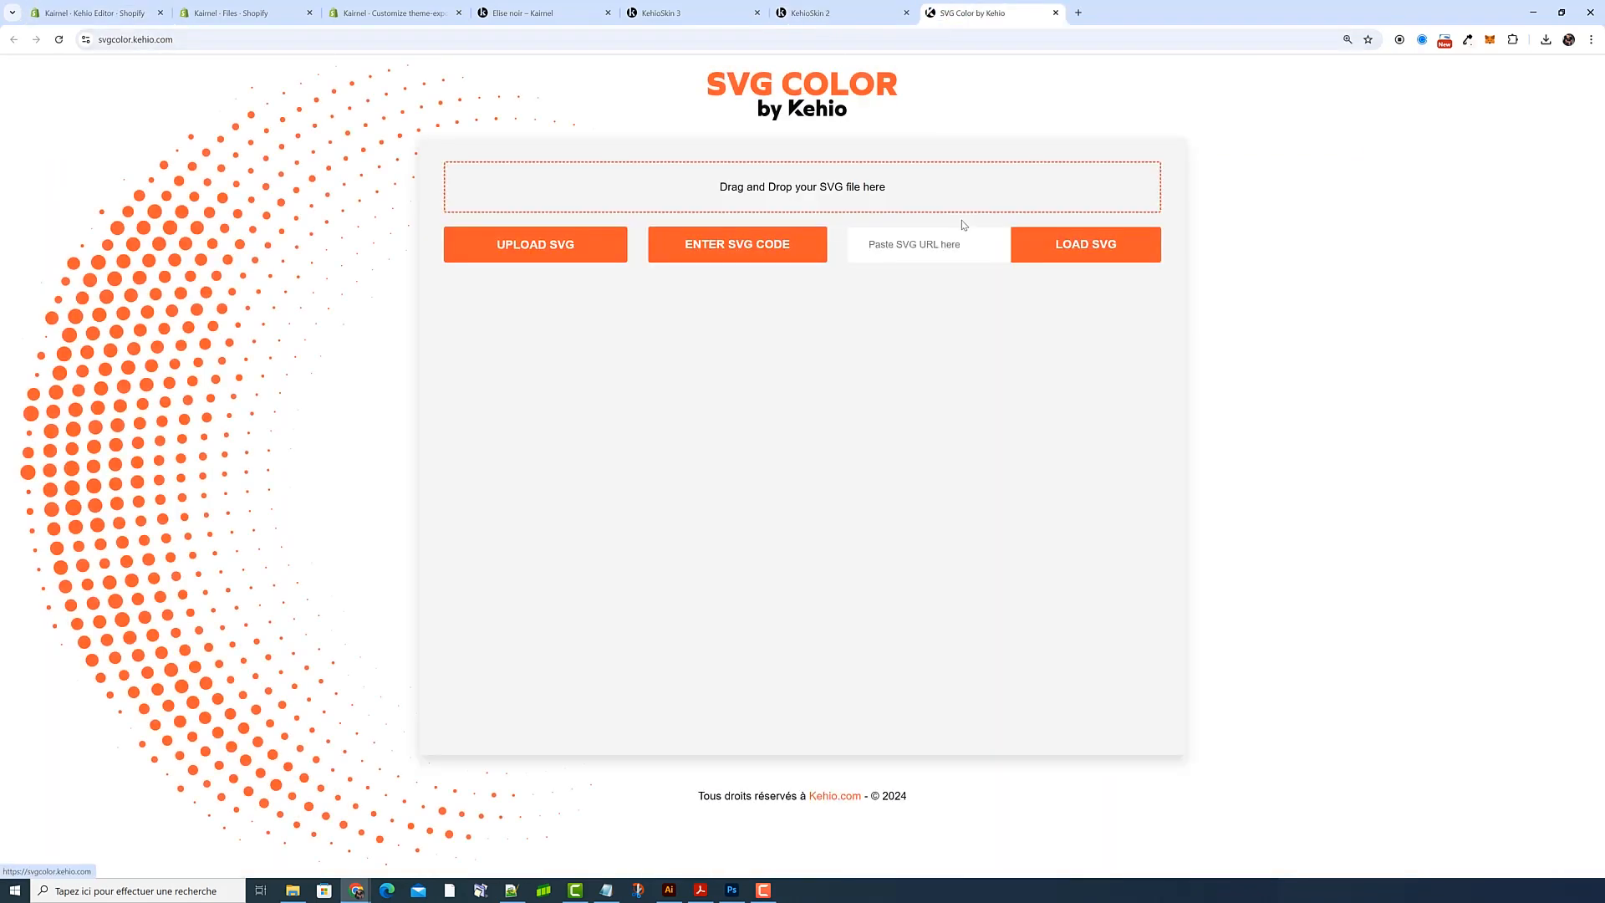
left_click(979, 243)
key("ctrl+v")
left_click(1024, 244)
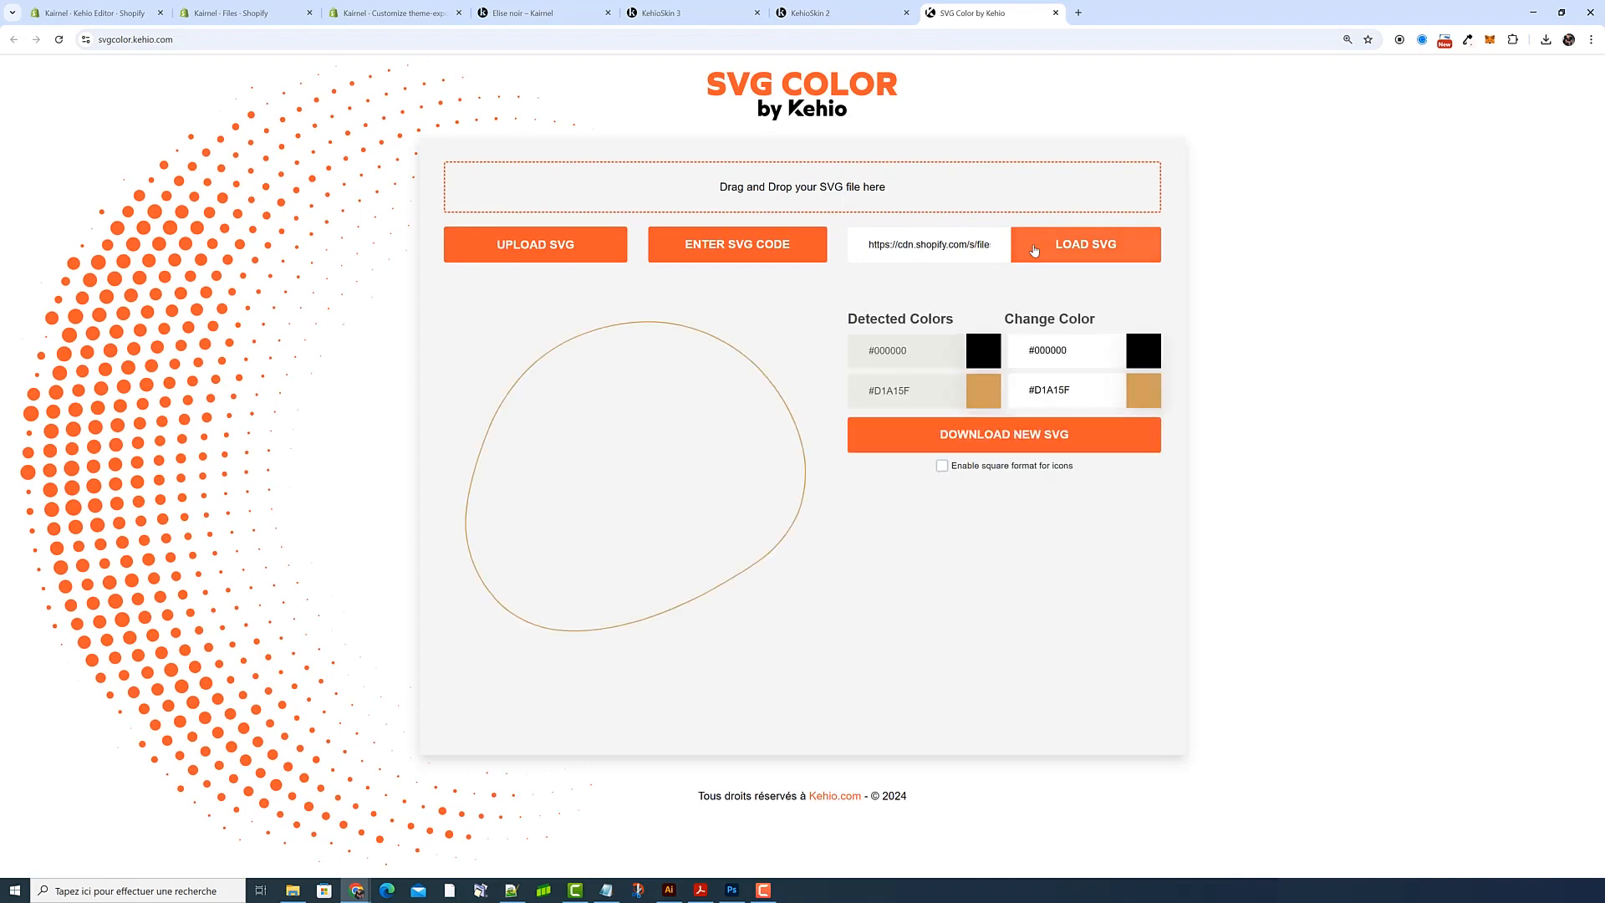
Change the outline's #D1A15F colour to dark brown #402400 and download the new SVG
left_click(1118, 386)
left_click_drag(1100, 460, 1139, 478)
left_click(1175, 478)
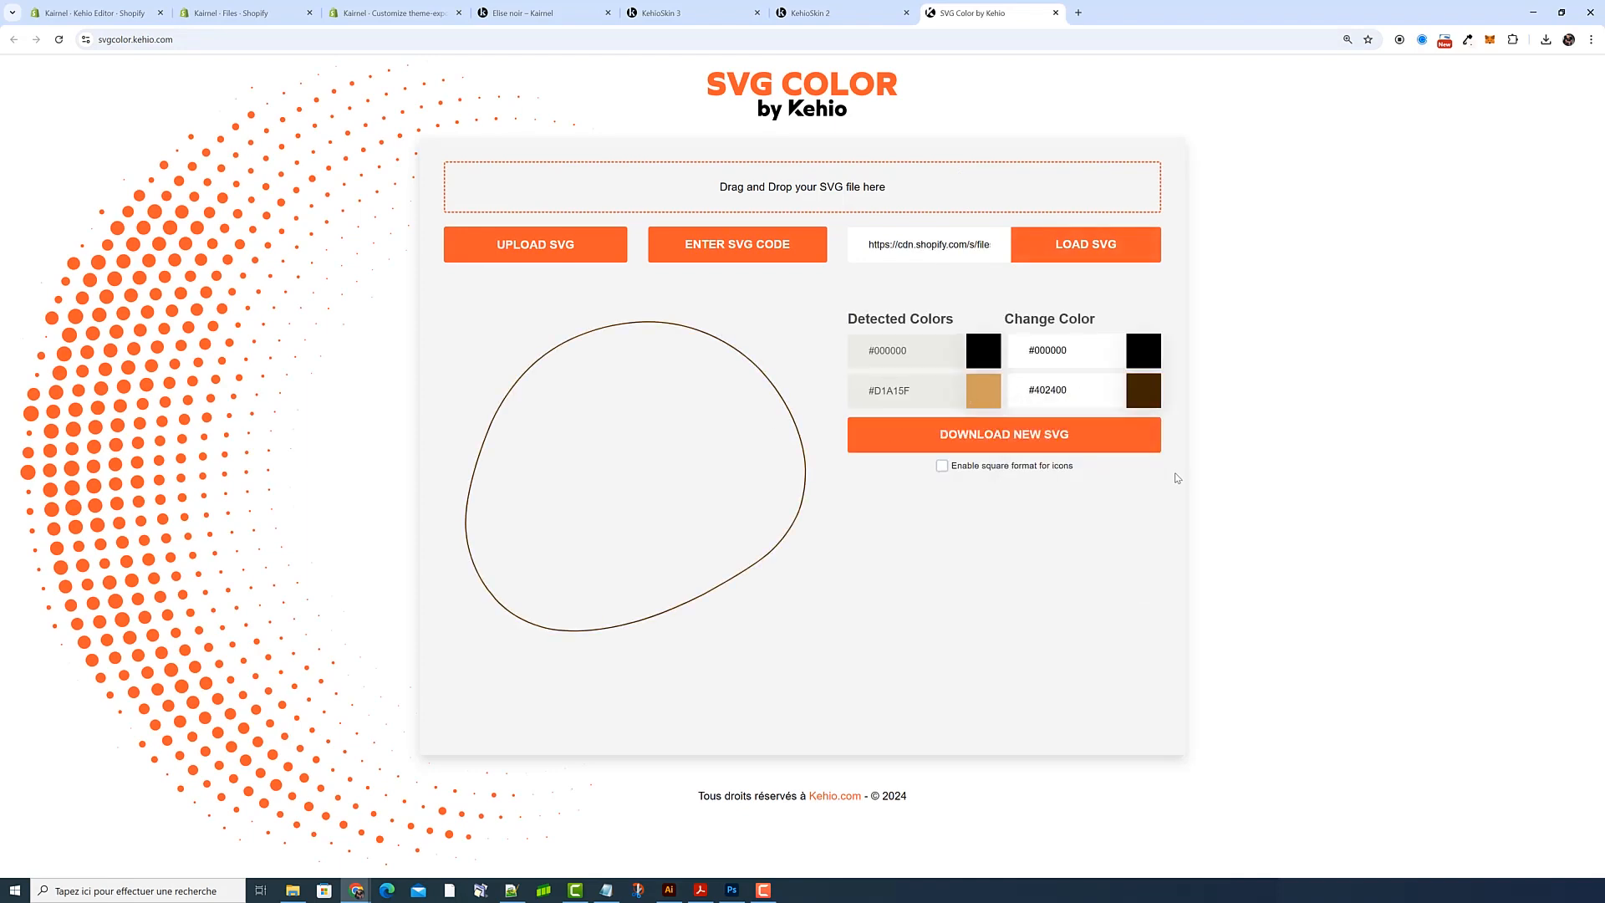
left_click(1030, 443)
Switch to the theme customizer and copy the background colour code FCF7F0 from the Creations Widget that uses Creation 4
left_click(232, 13)
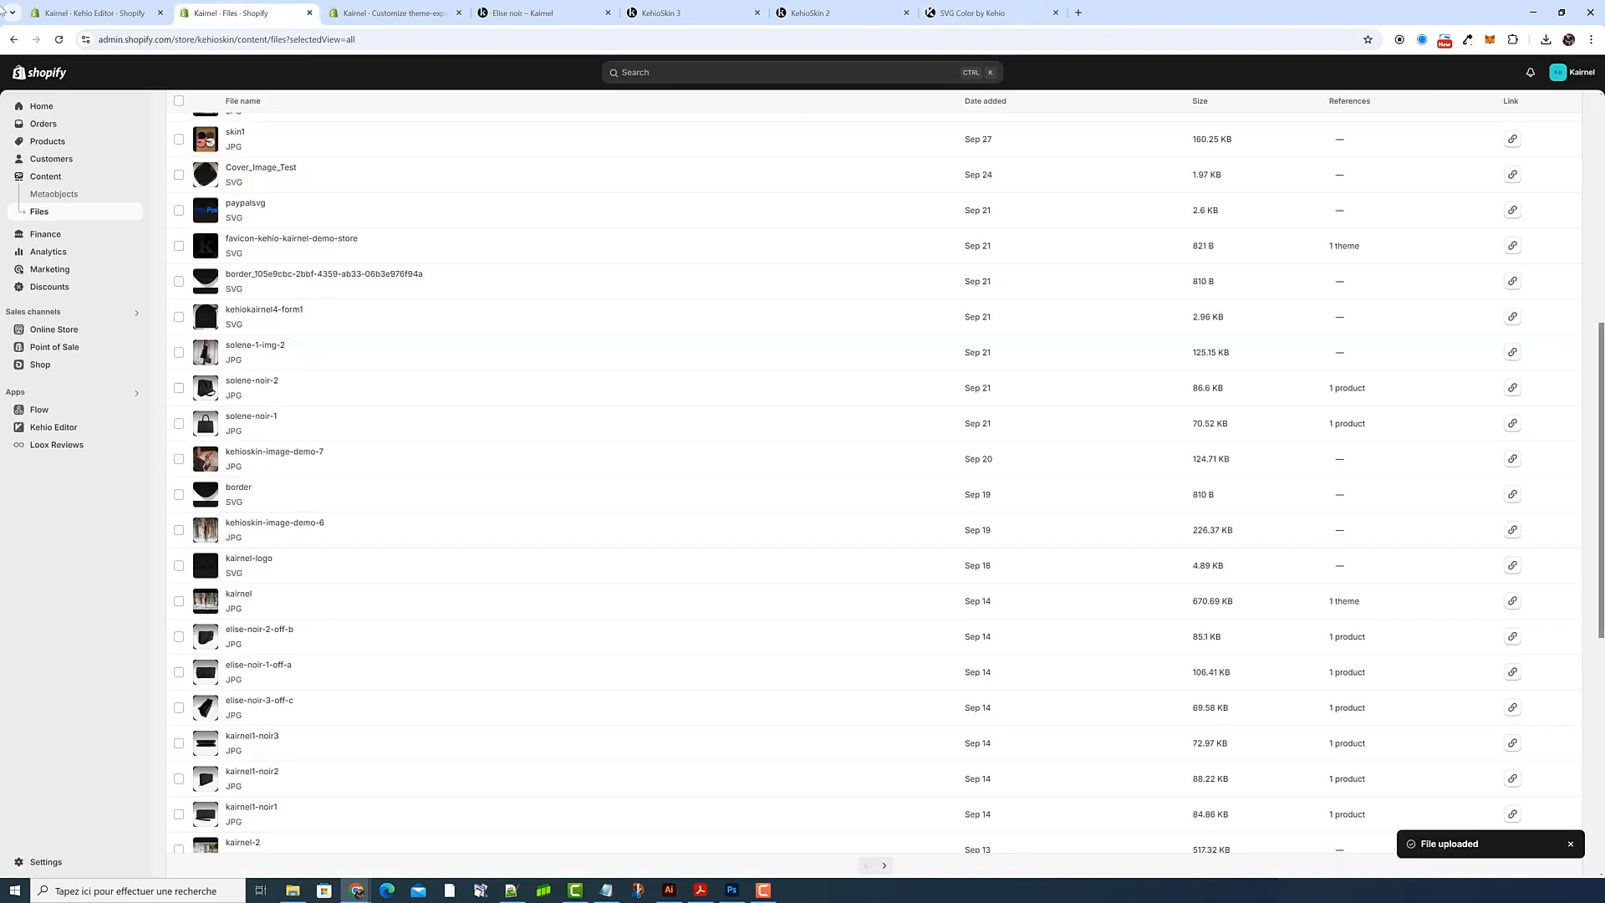
left_click(117, 13)
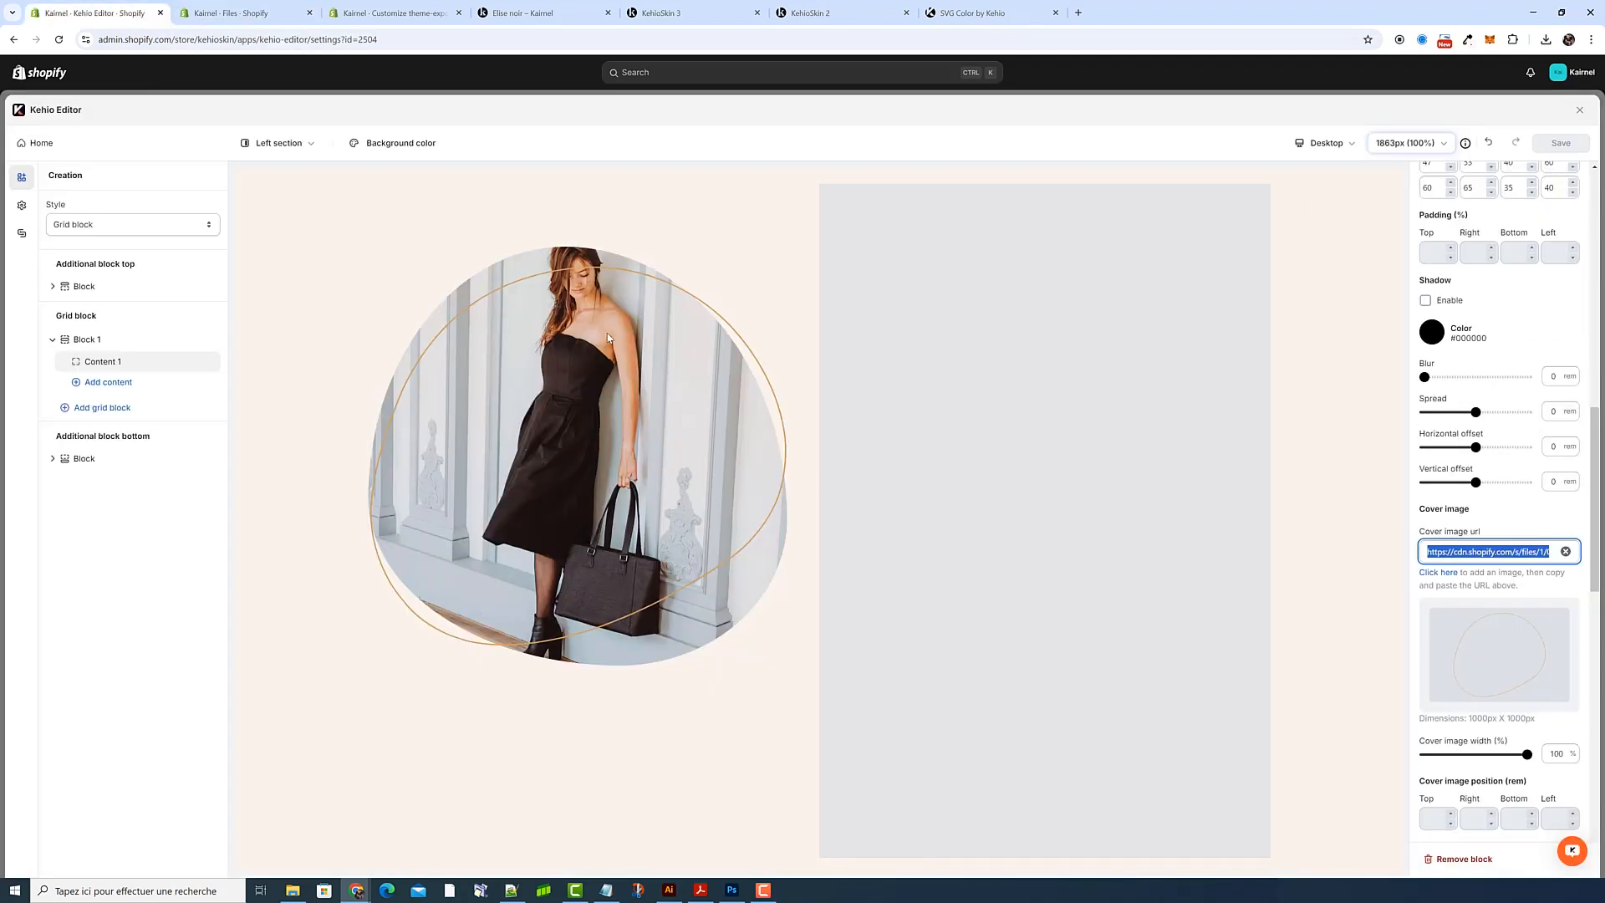
left_click(393, 13)
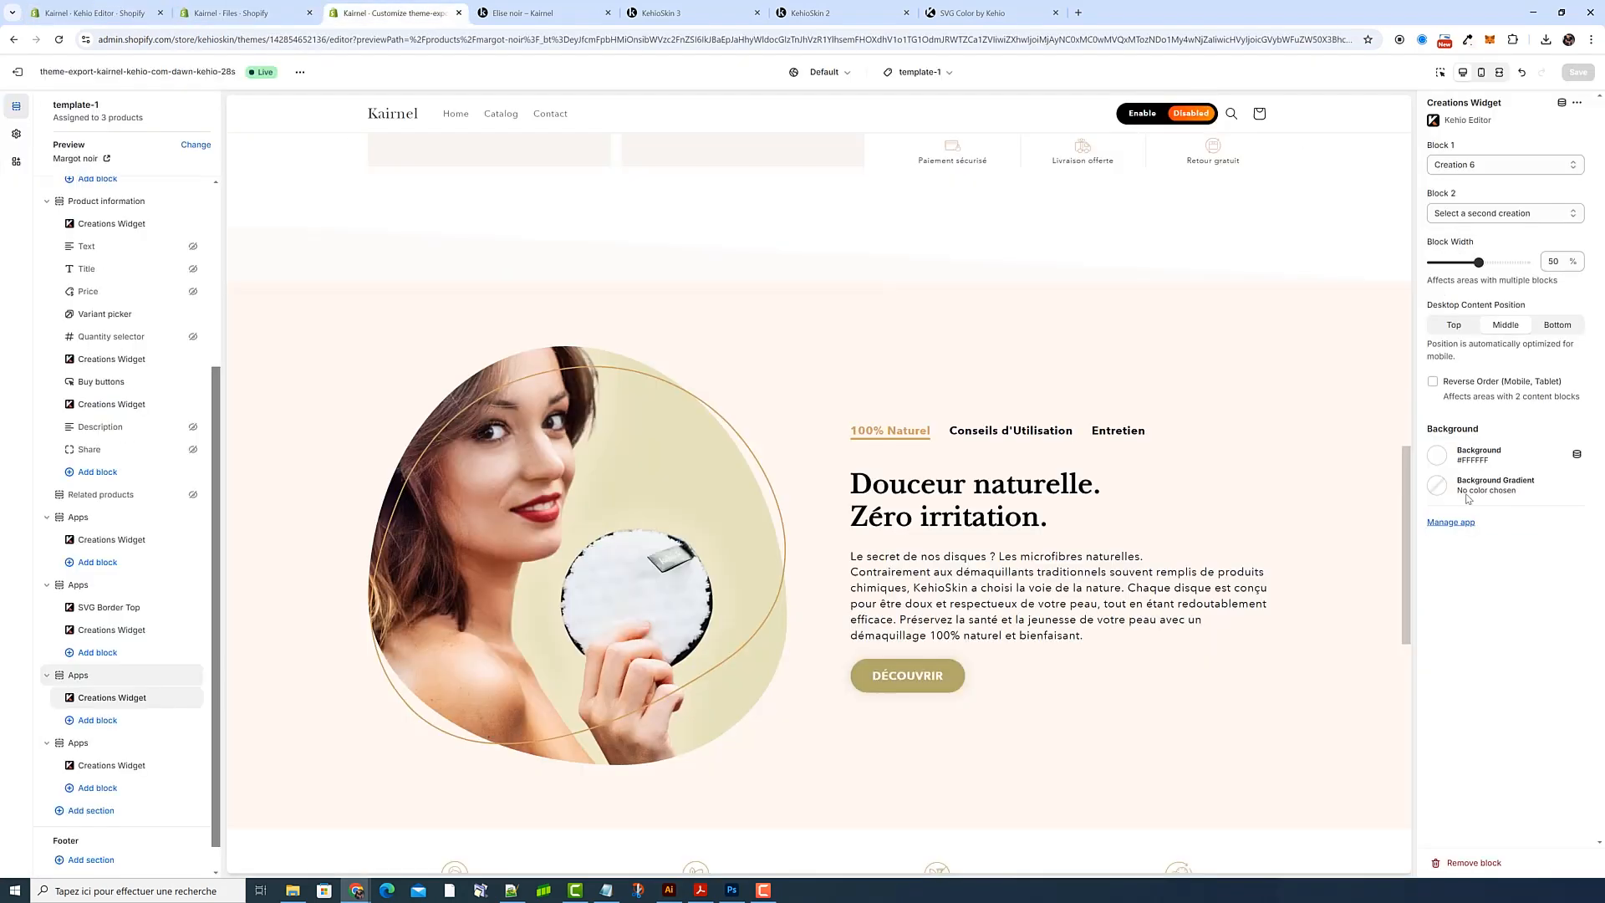
left_click(117, 629)
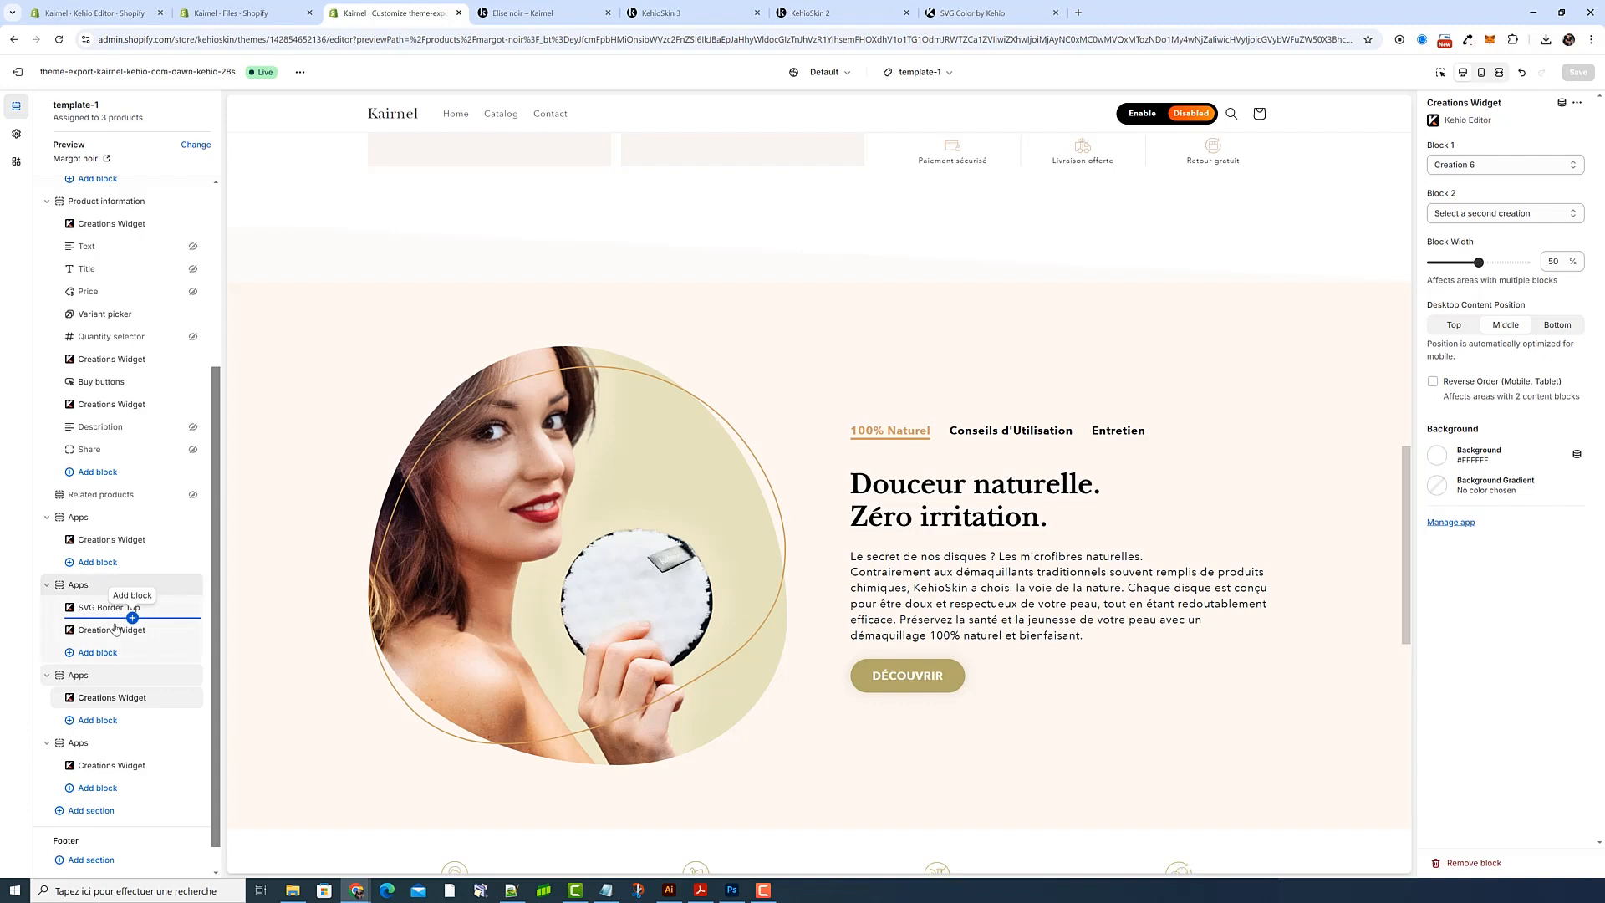
left_click(1436, 454)
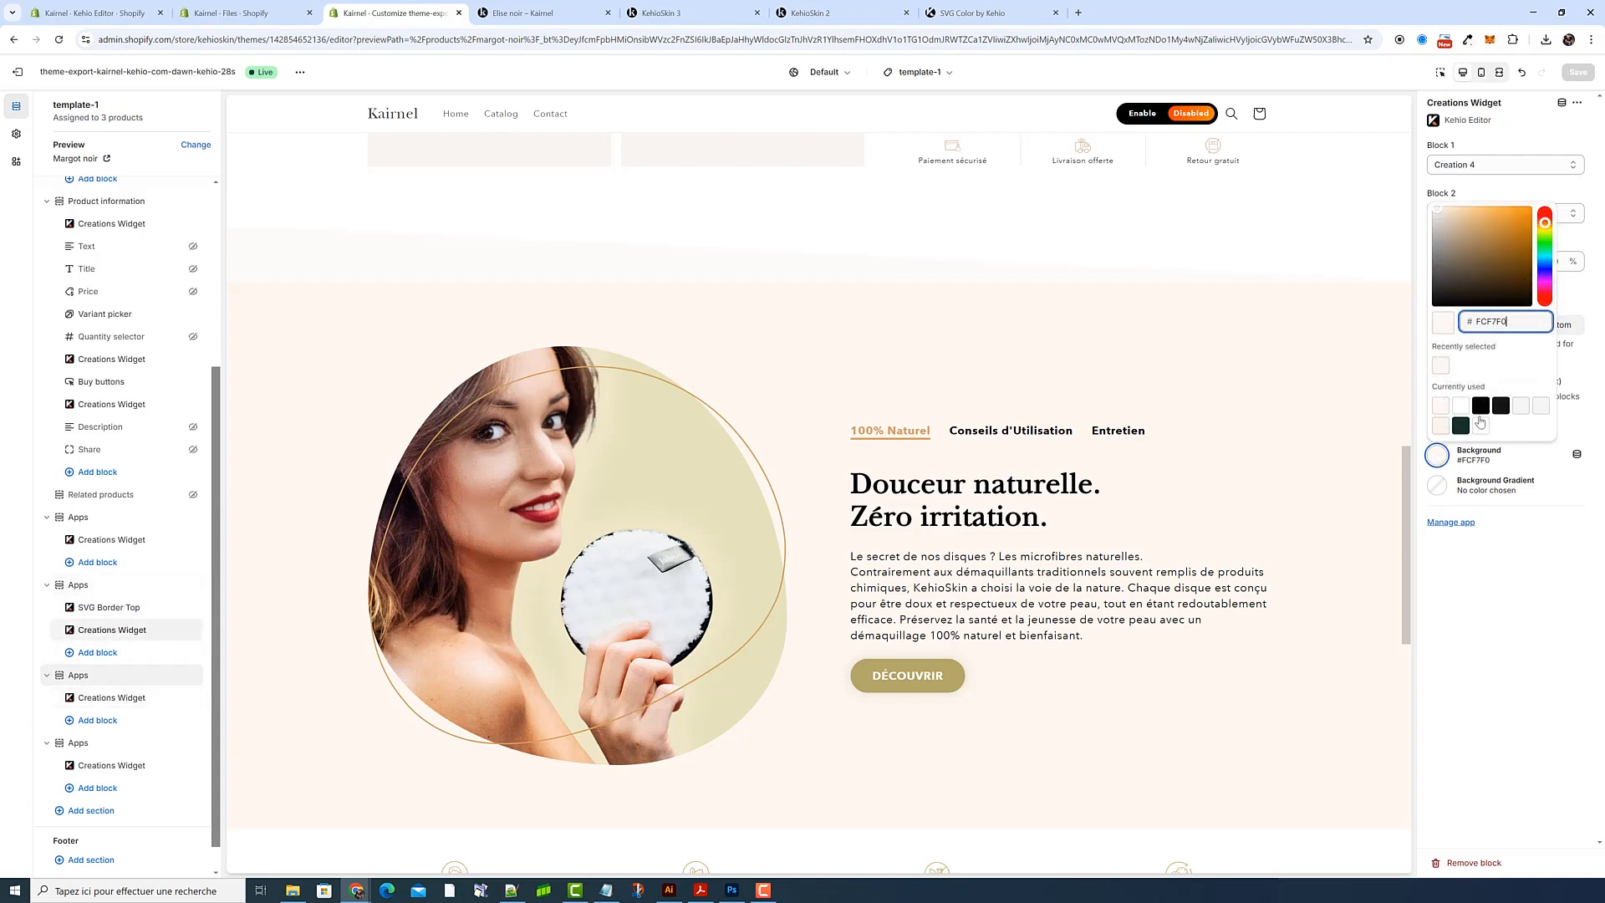
double_click(1489, 317)
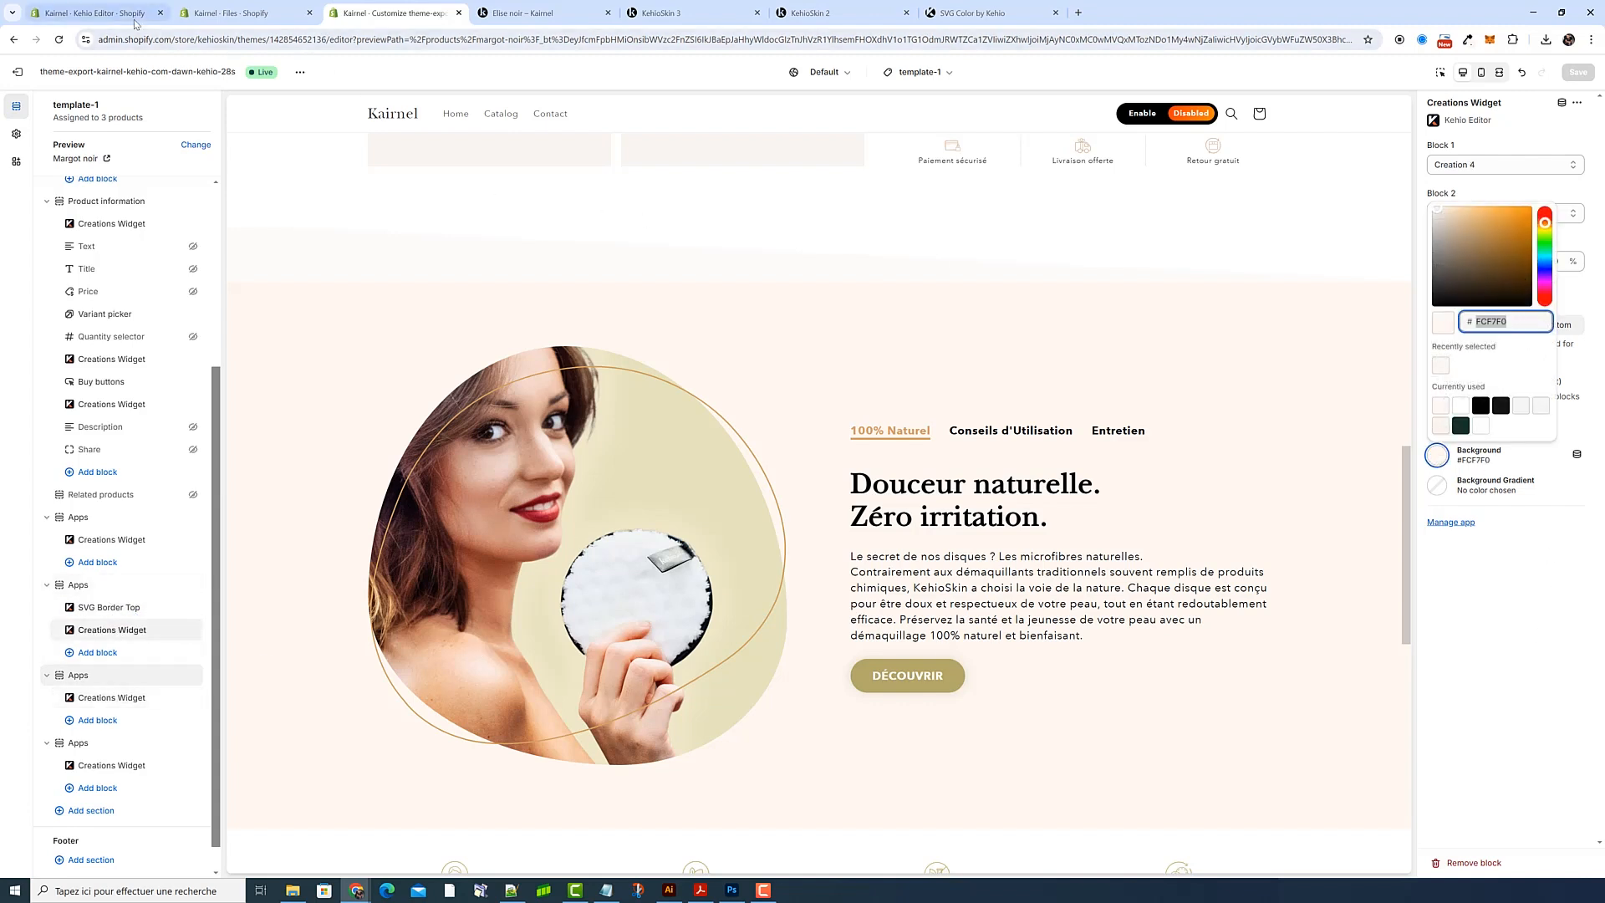
Return to the Kehio Editor, set the left image creation's background colour to #FCF7F0, and save it
left_click(92, 13)
left_click(393, 143)
triple_click(434, 282)
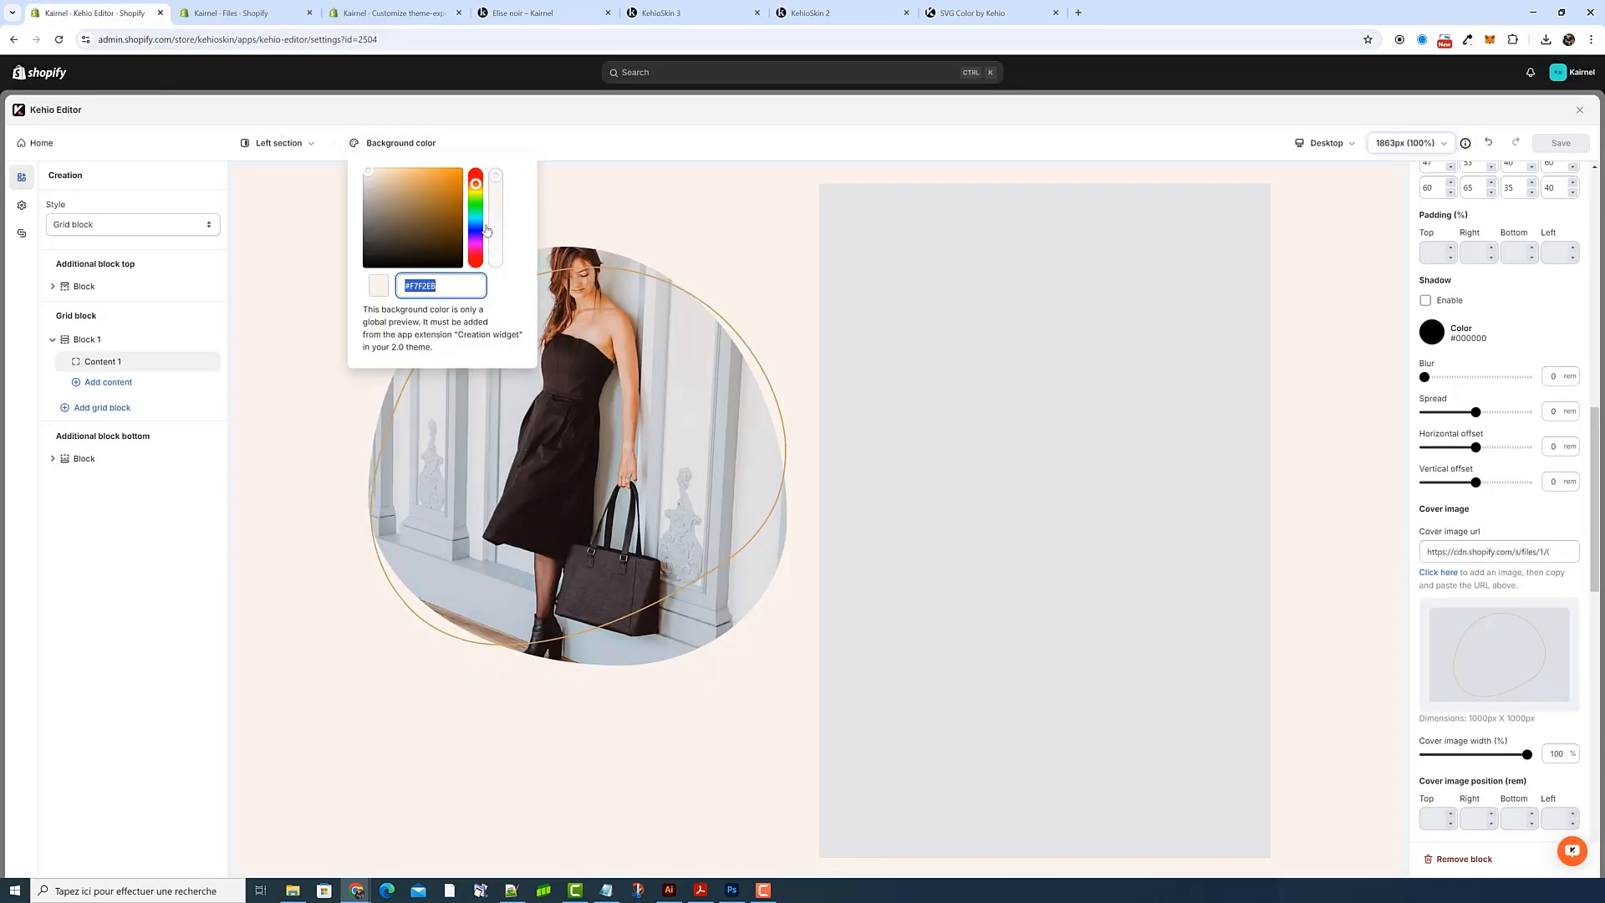
type("#FCF7F0")
left_click(552, 129)
left_click(746, 261)
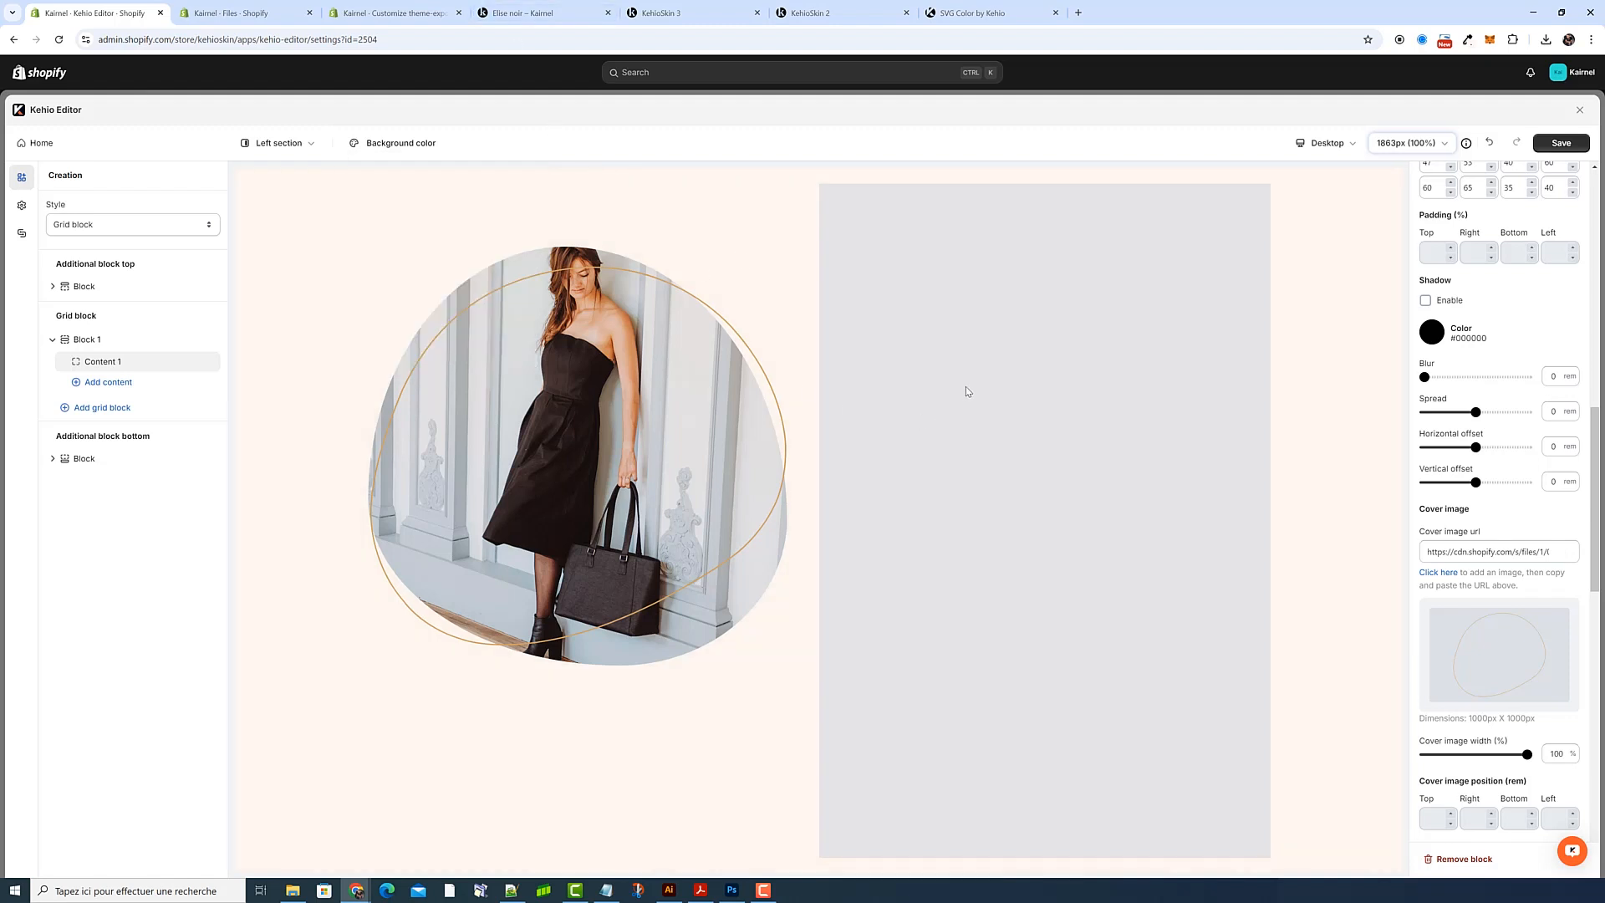
left_click(1569, 144)
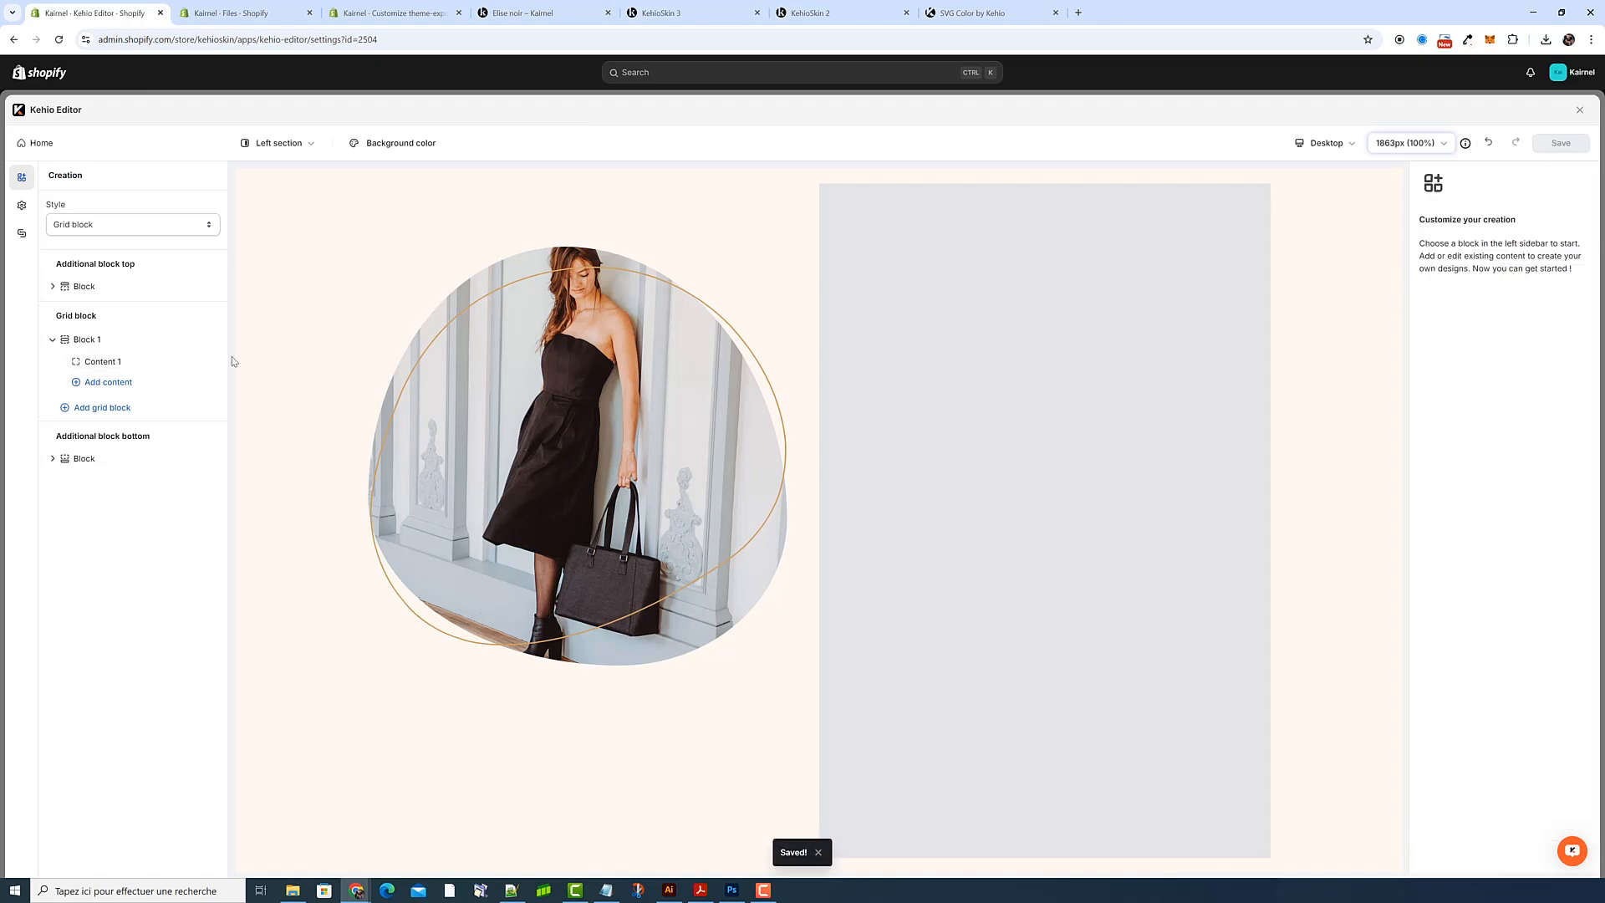
Leave the left image creation after checking its image URL, and open Skin_3_Crea_5_Section2/2_Right_Tab for editing
left_click(107, 361)
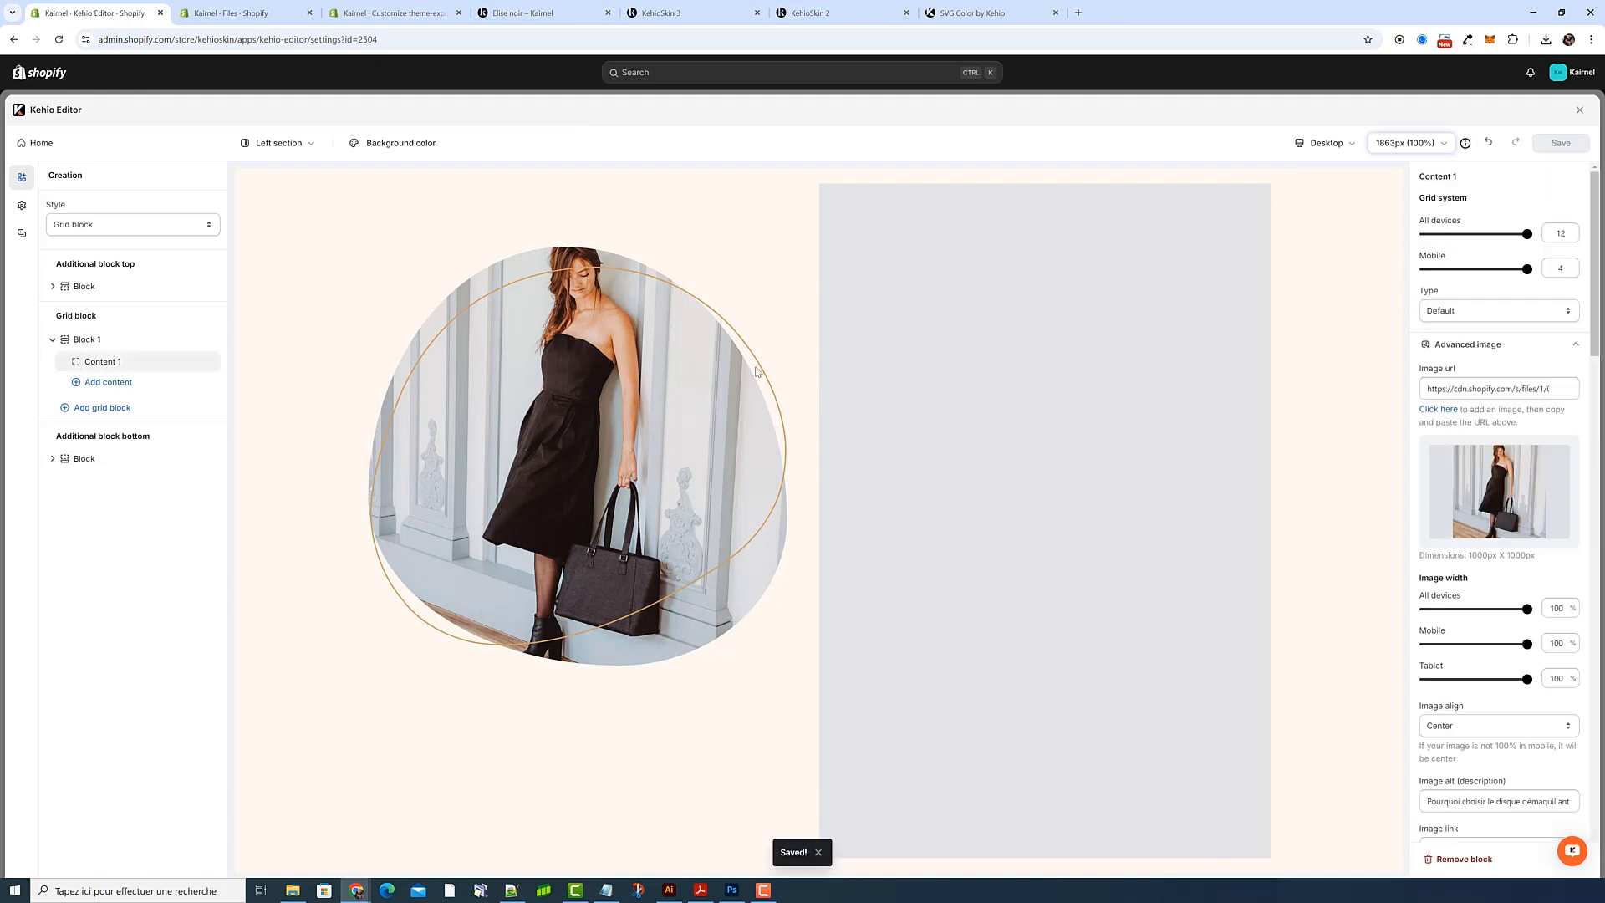
left_click(1491, 389)
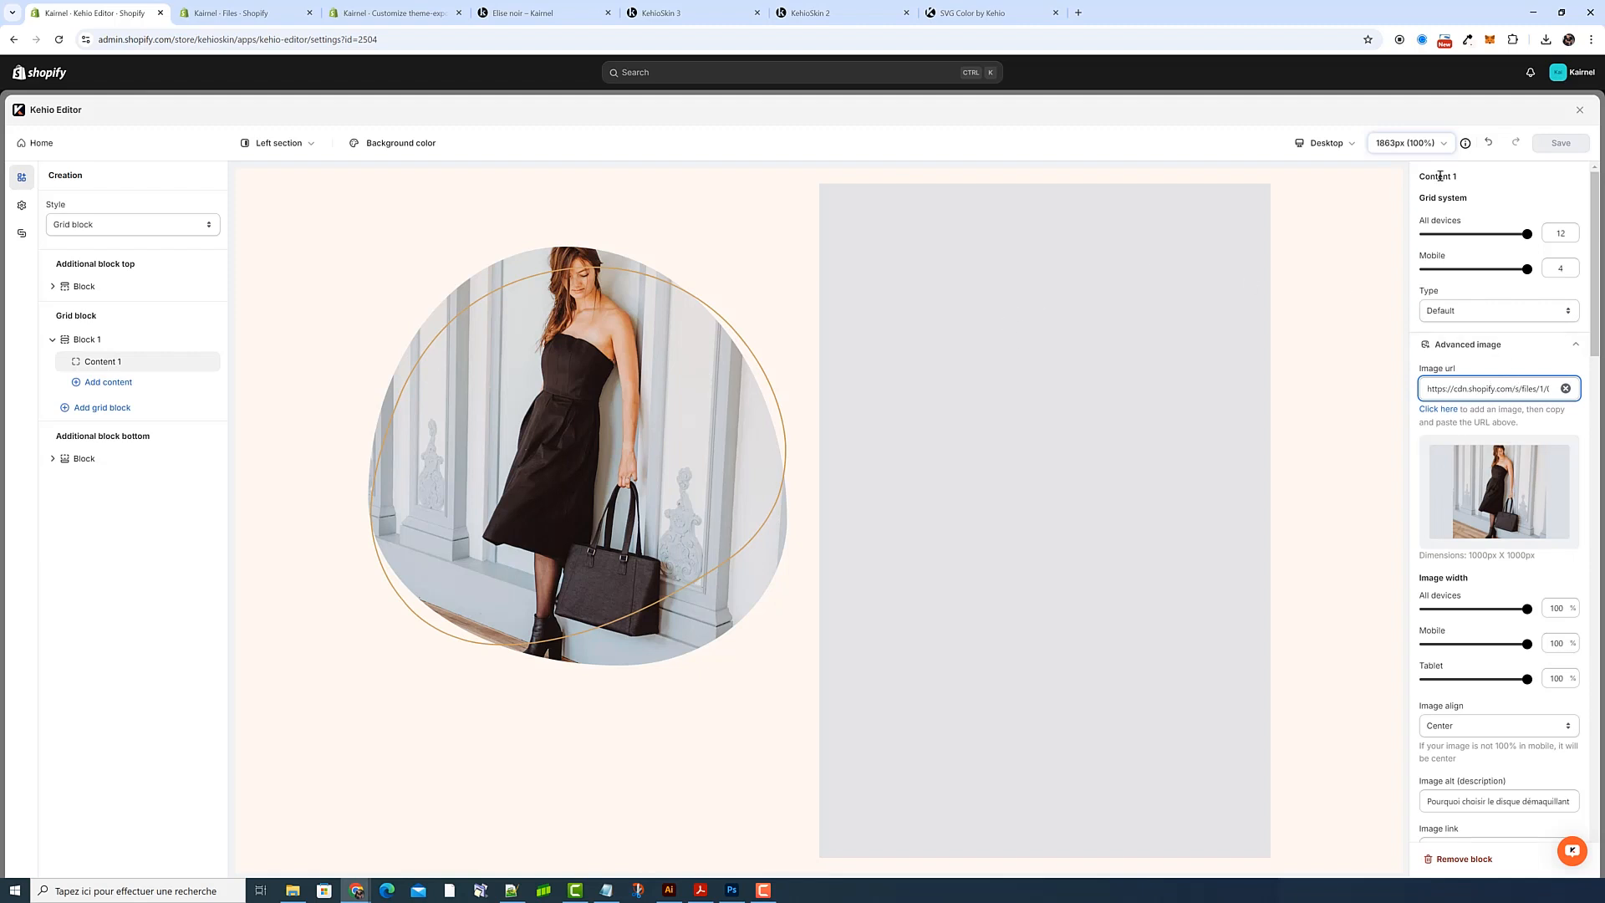
left_click(1579, 111)
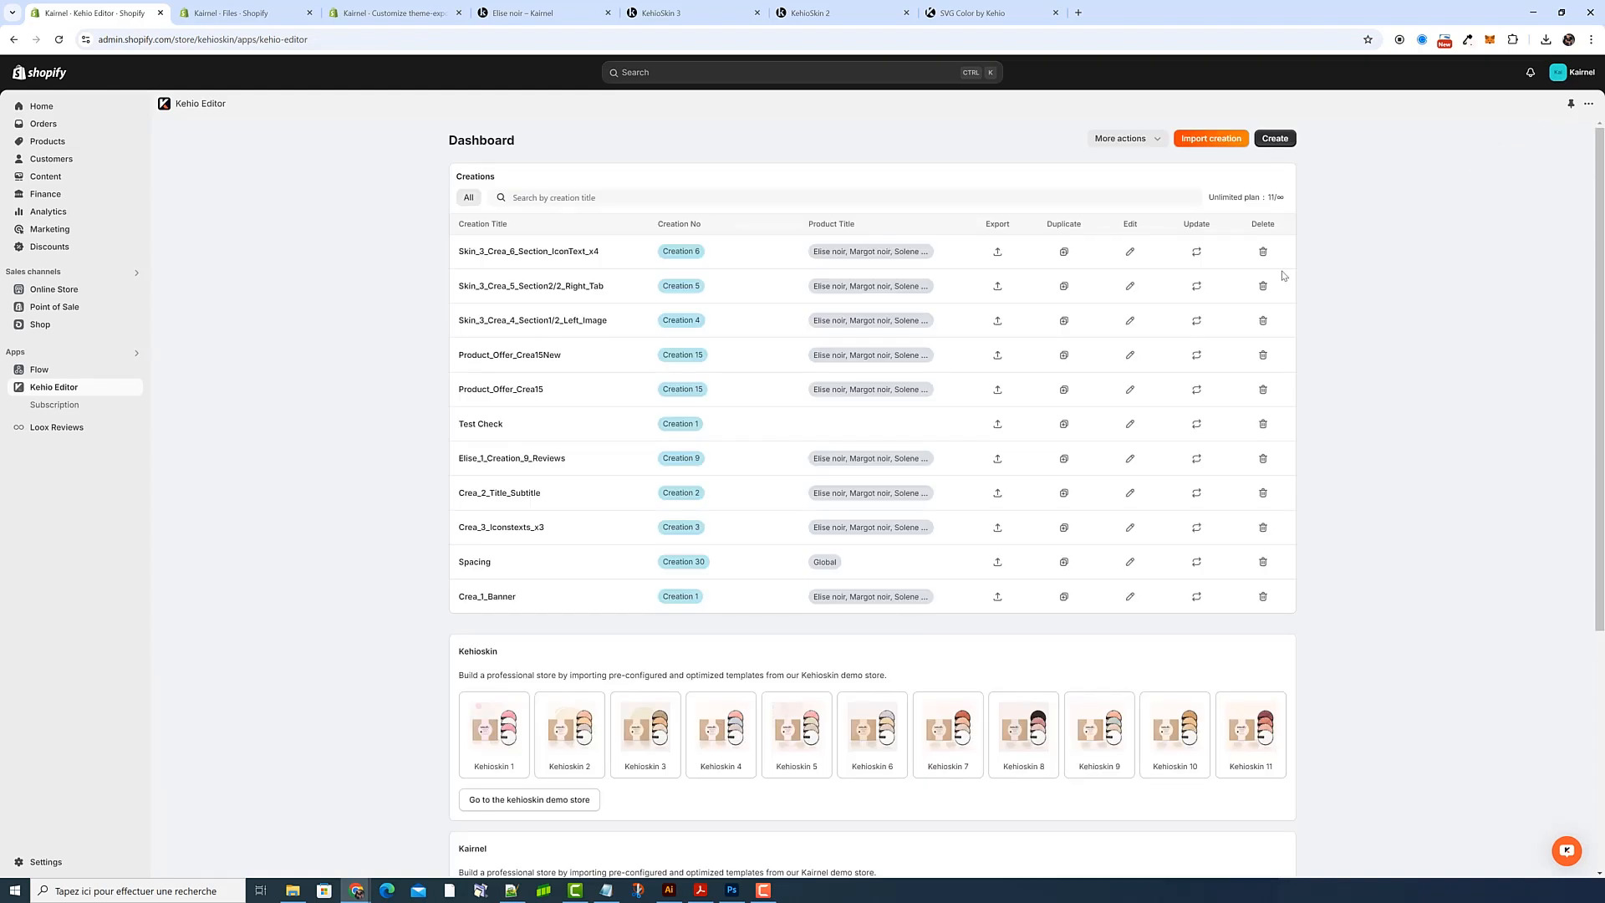
left_click(1129, 286)
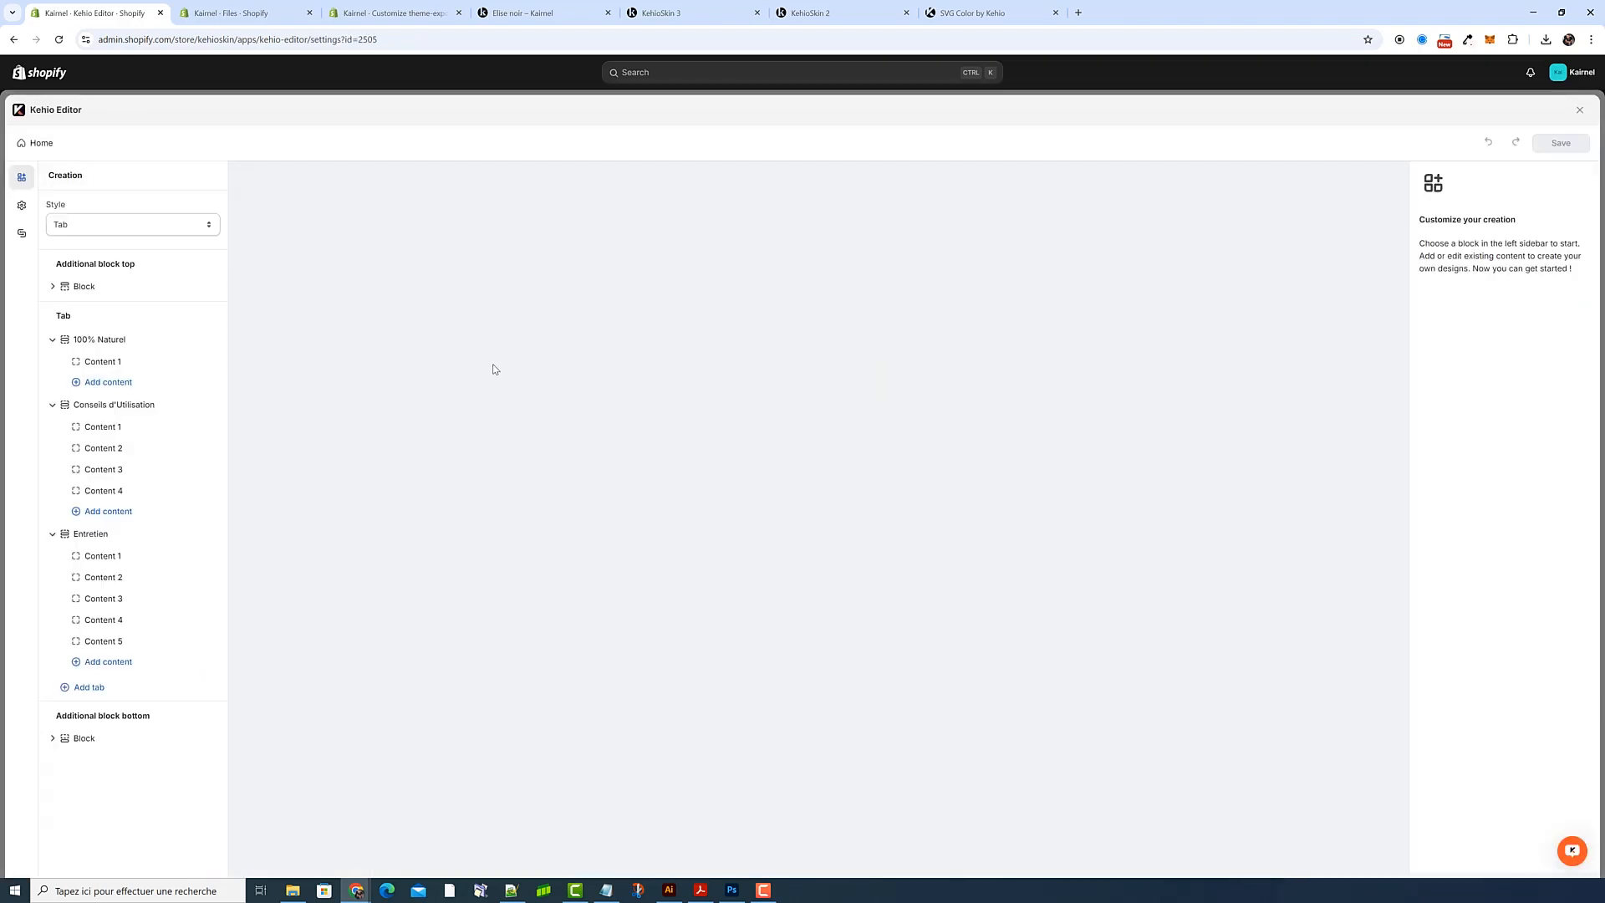
Examine the block settings of the 100% Naturel, Conseils d'Utilisation and Entretien tabs
left_click(105, 345)
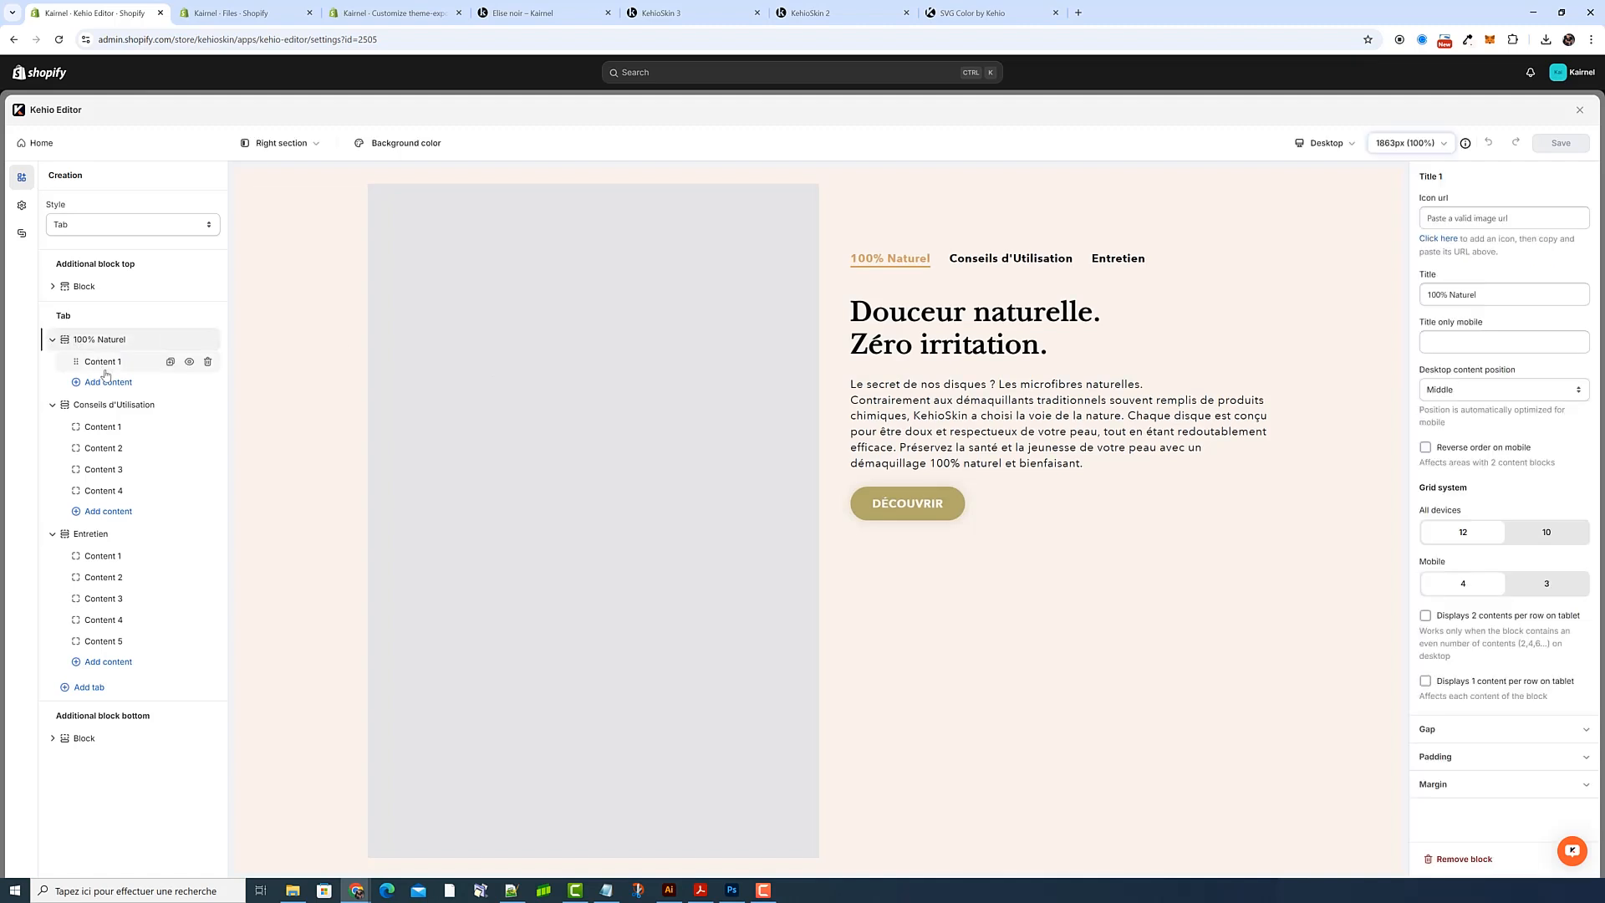
left_click(117, 406)
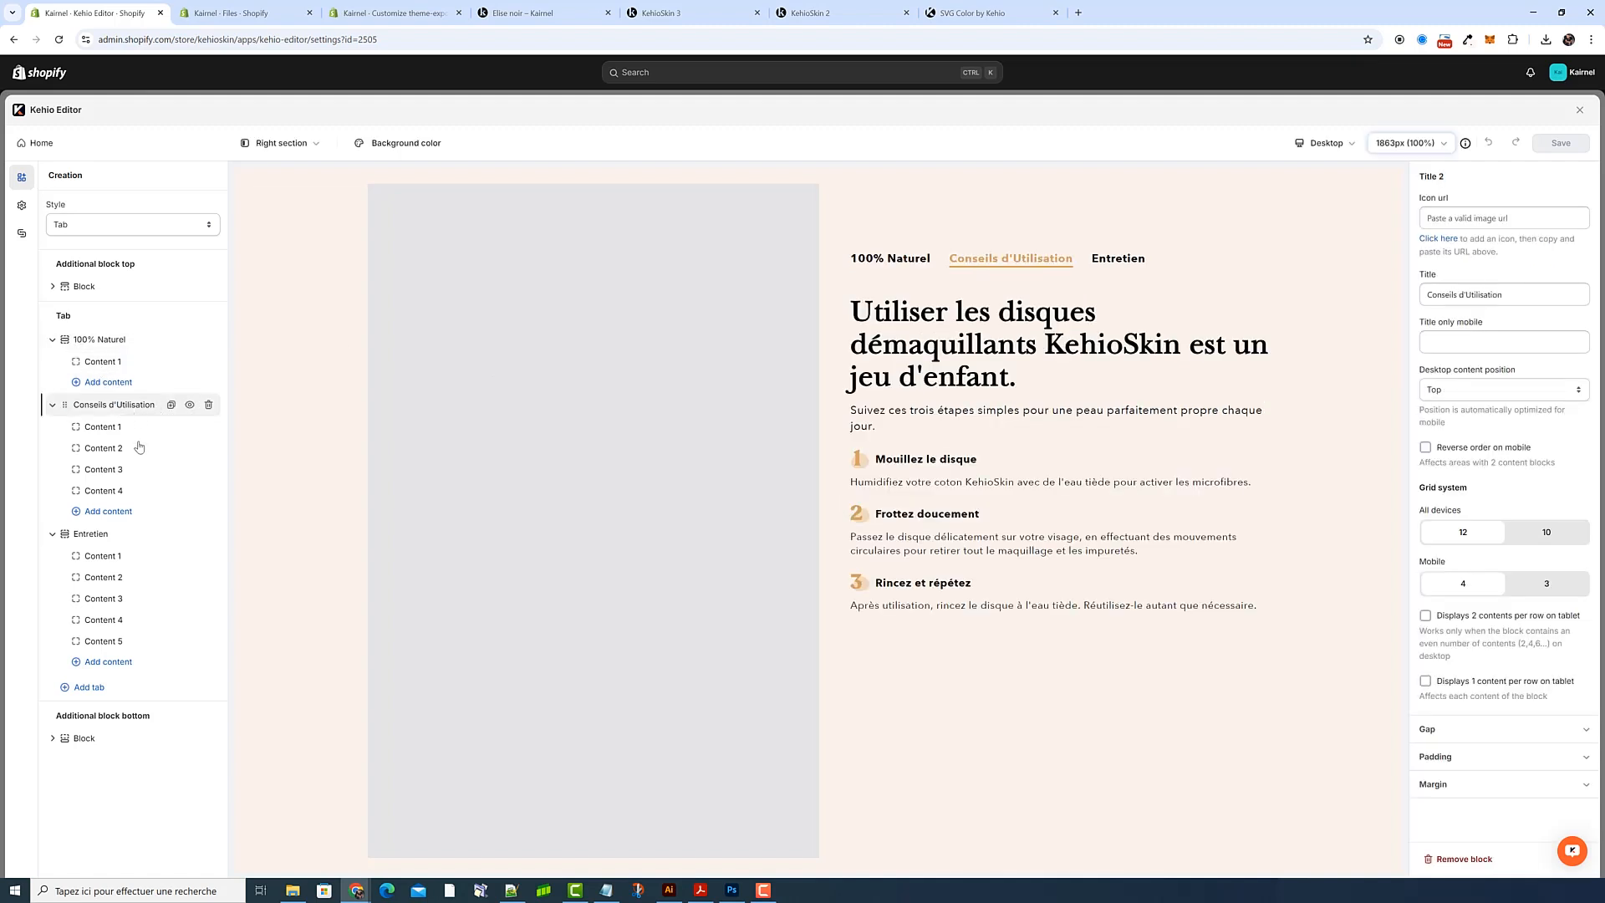
left_click(110, 535)
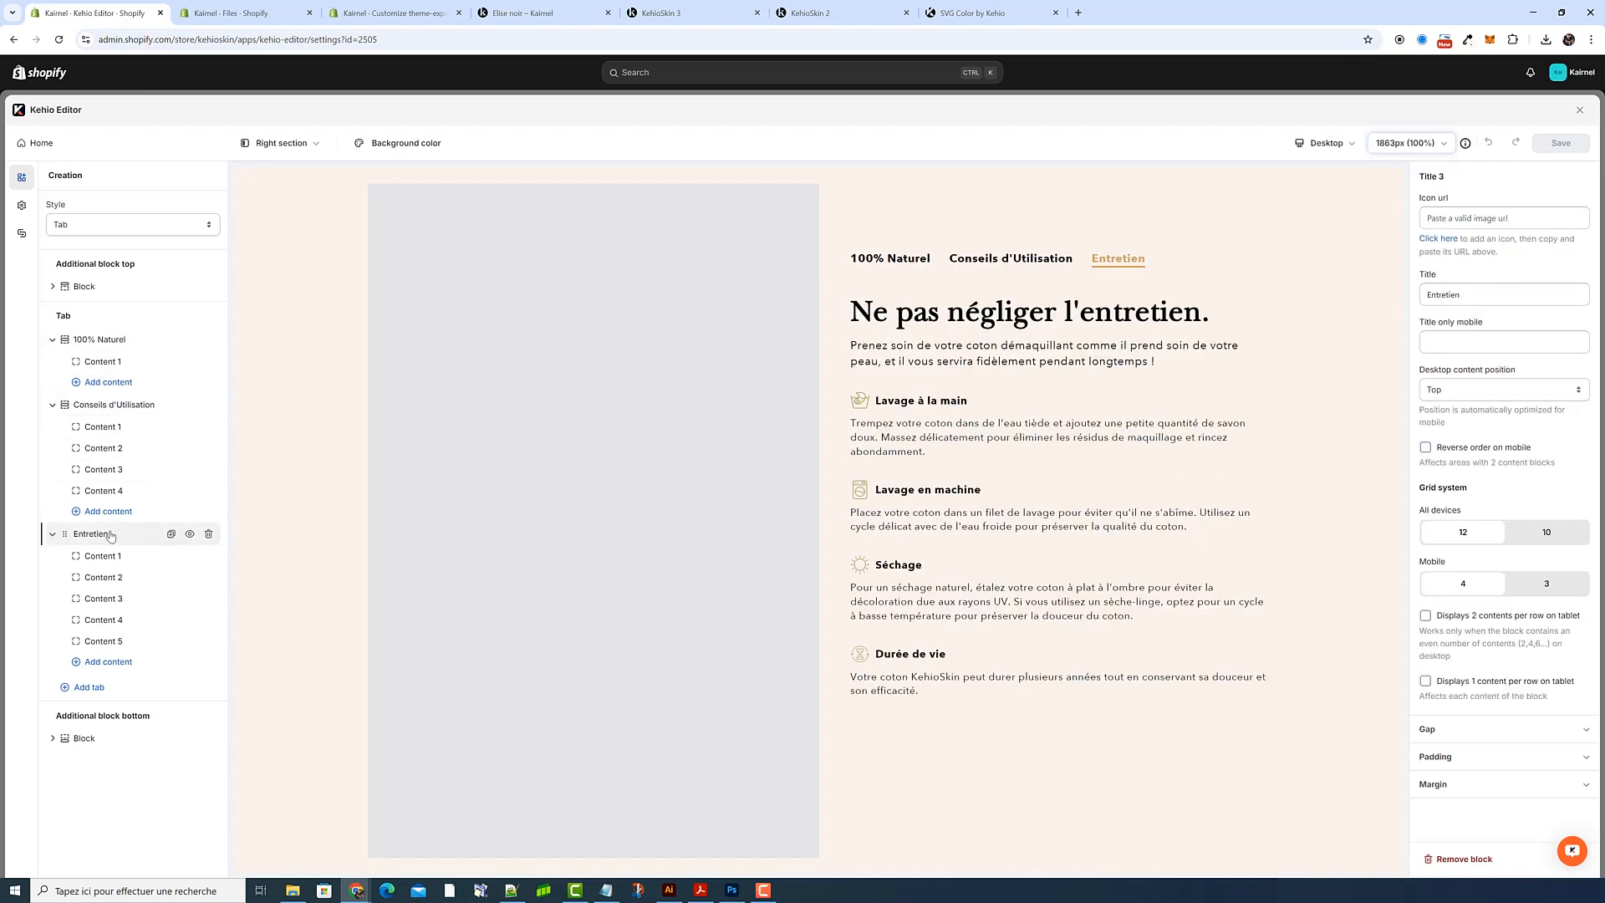
Duplicate the Entretien tab and delete the extra one to restore the three-tab layout
left_click(168, 535)
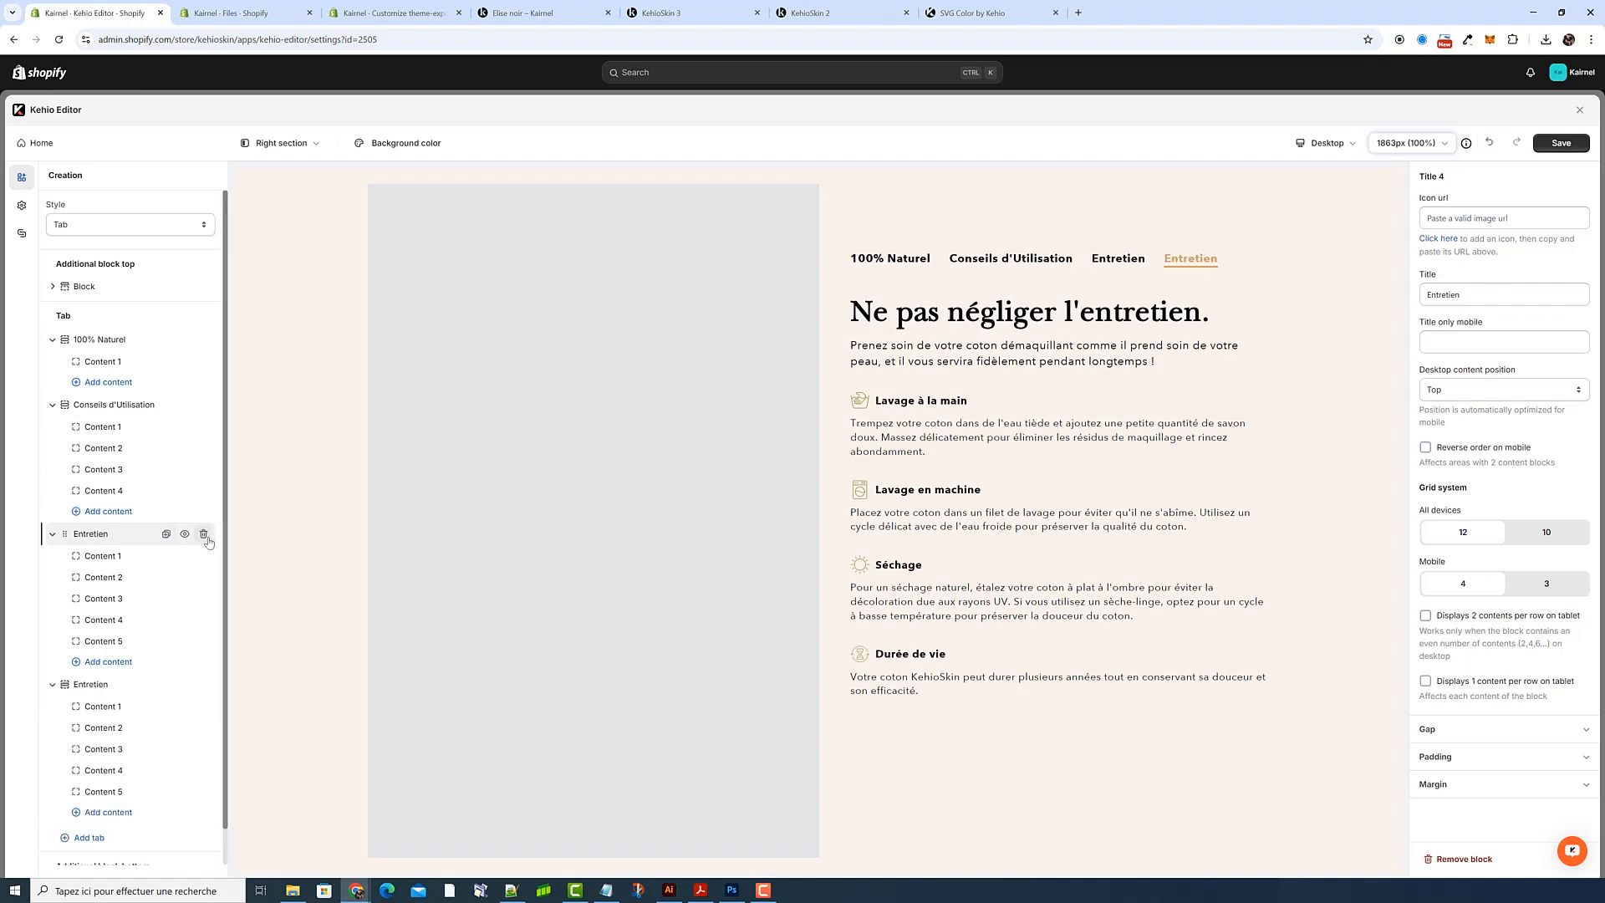
left_click(203, 535)
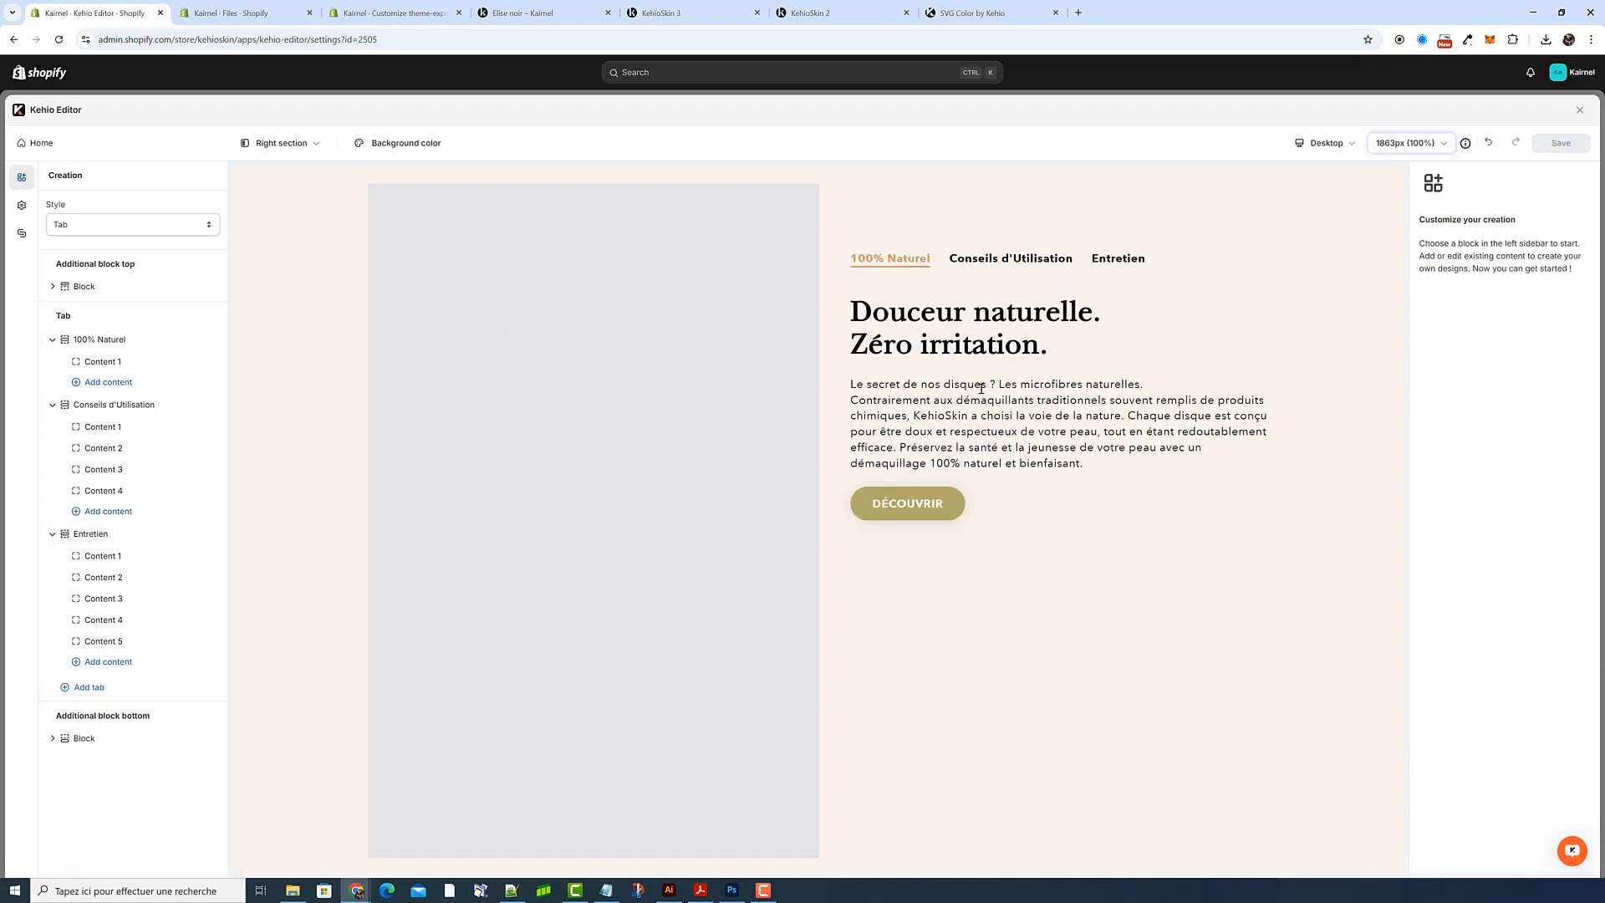
Preview the content of each of the three tabs and inspect the title setting of the 100% Naturel tab
left_click(1011, 259)
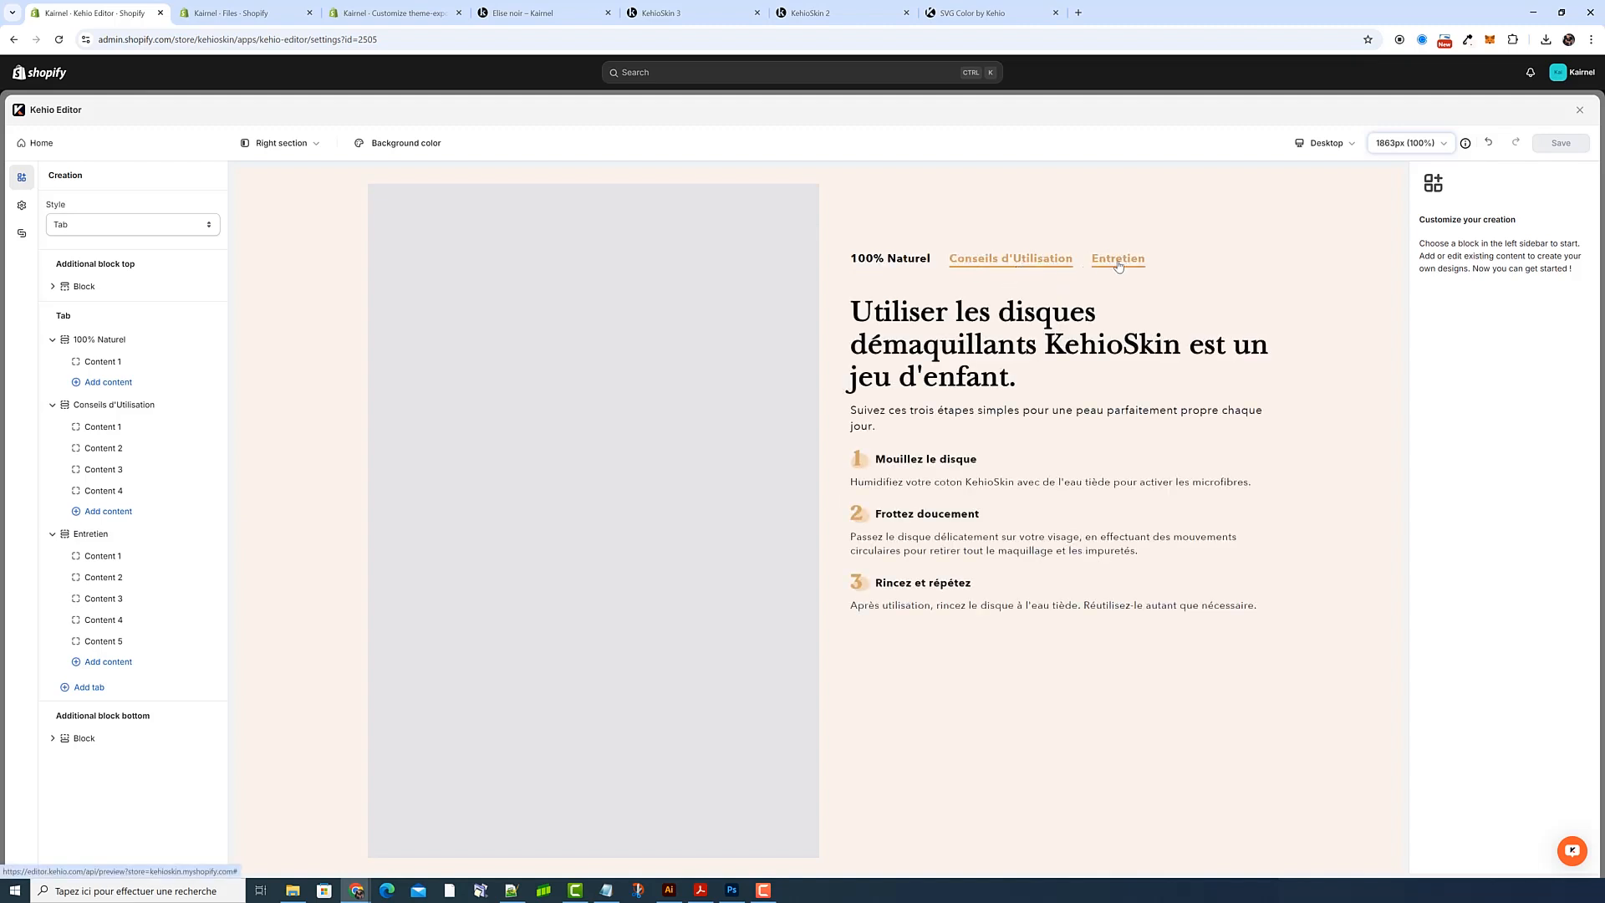
left_click(1118, 261)
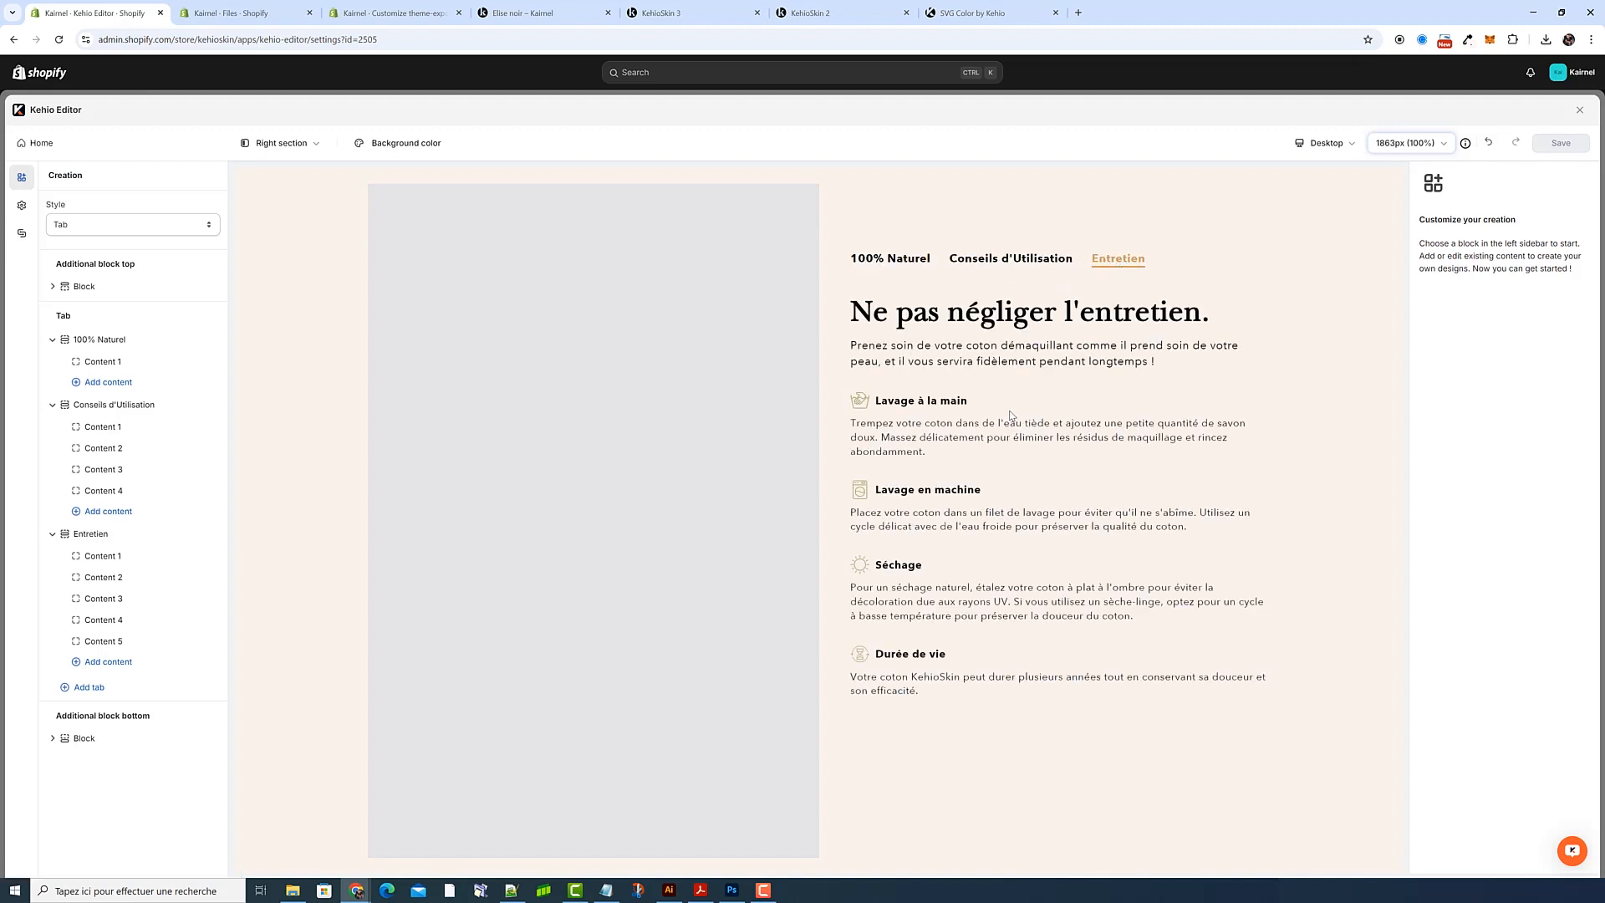
left_click(910, 266)
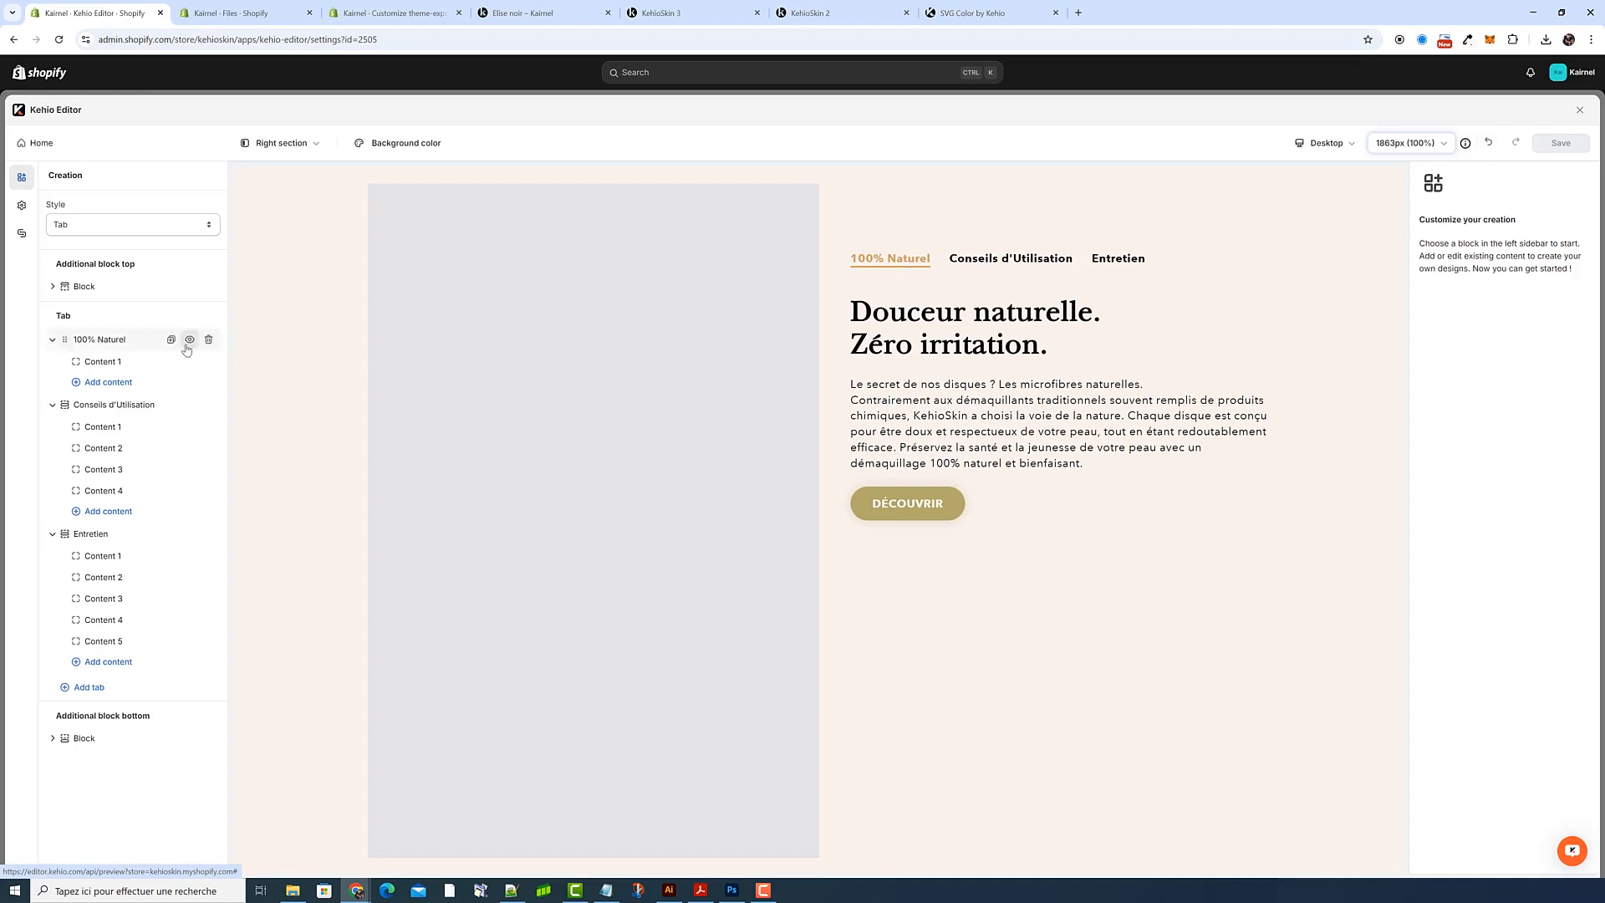
left_click(133, 347)
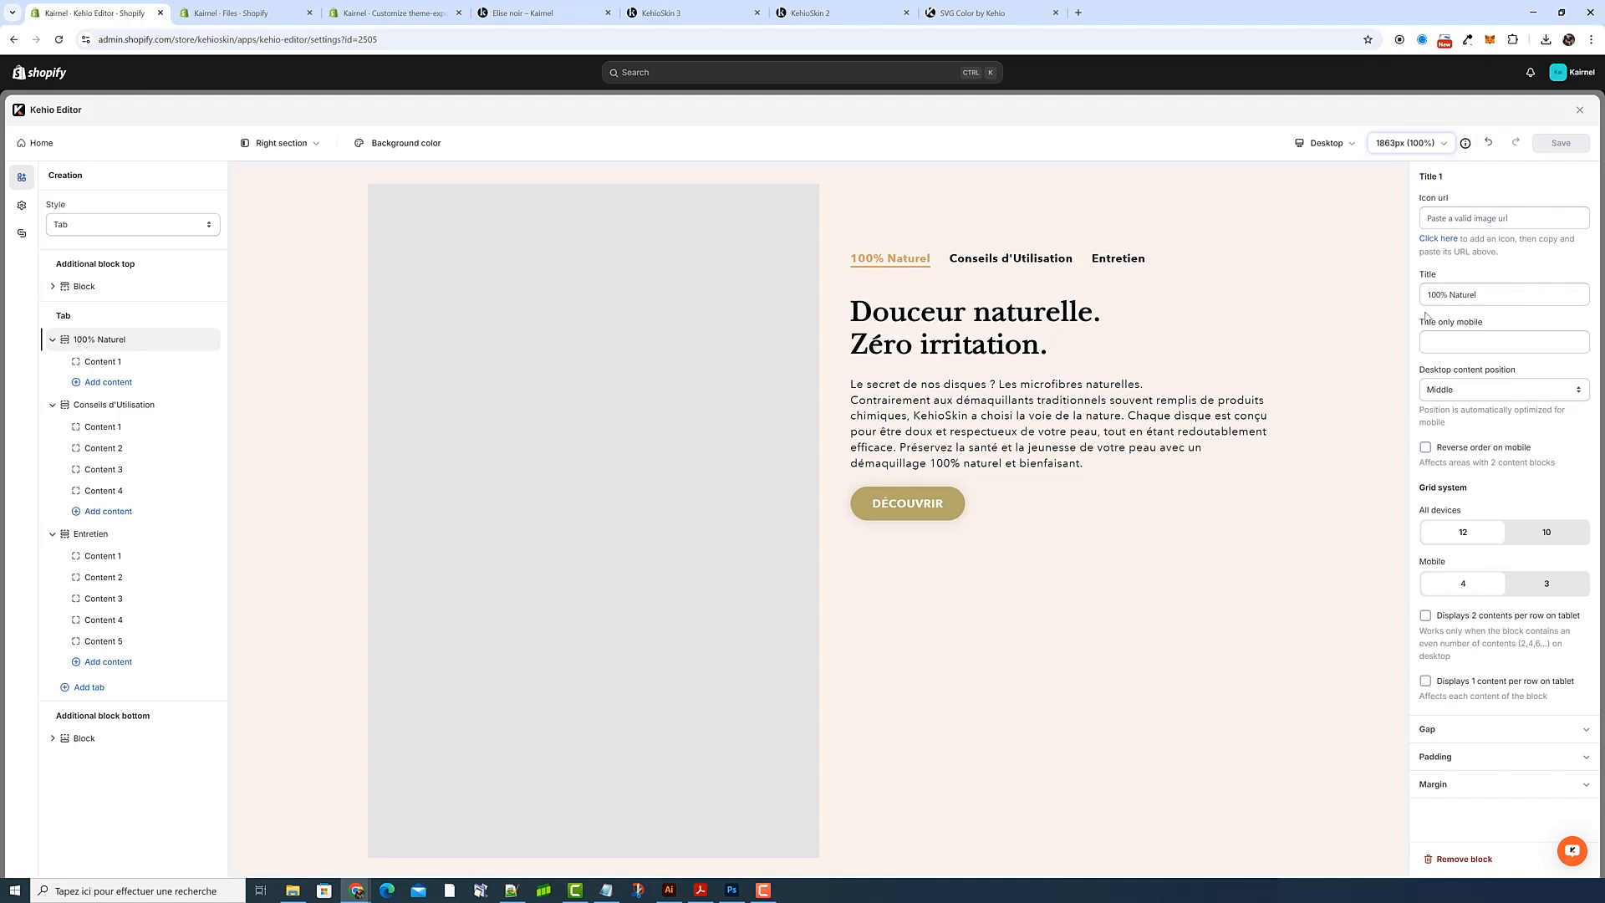
left_click_drag(1496, 297, 1370, 300)
left_click(1514, 281)
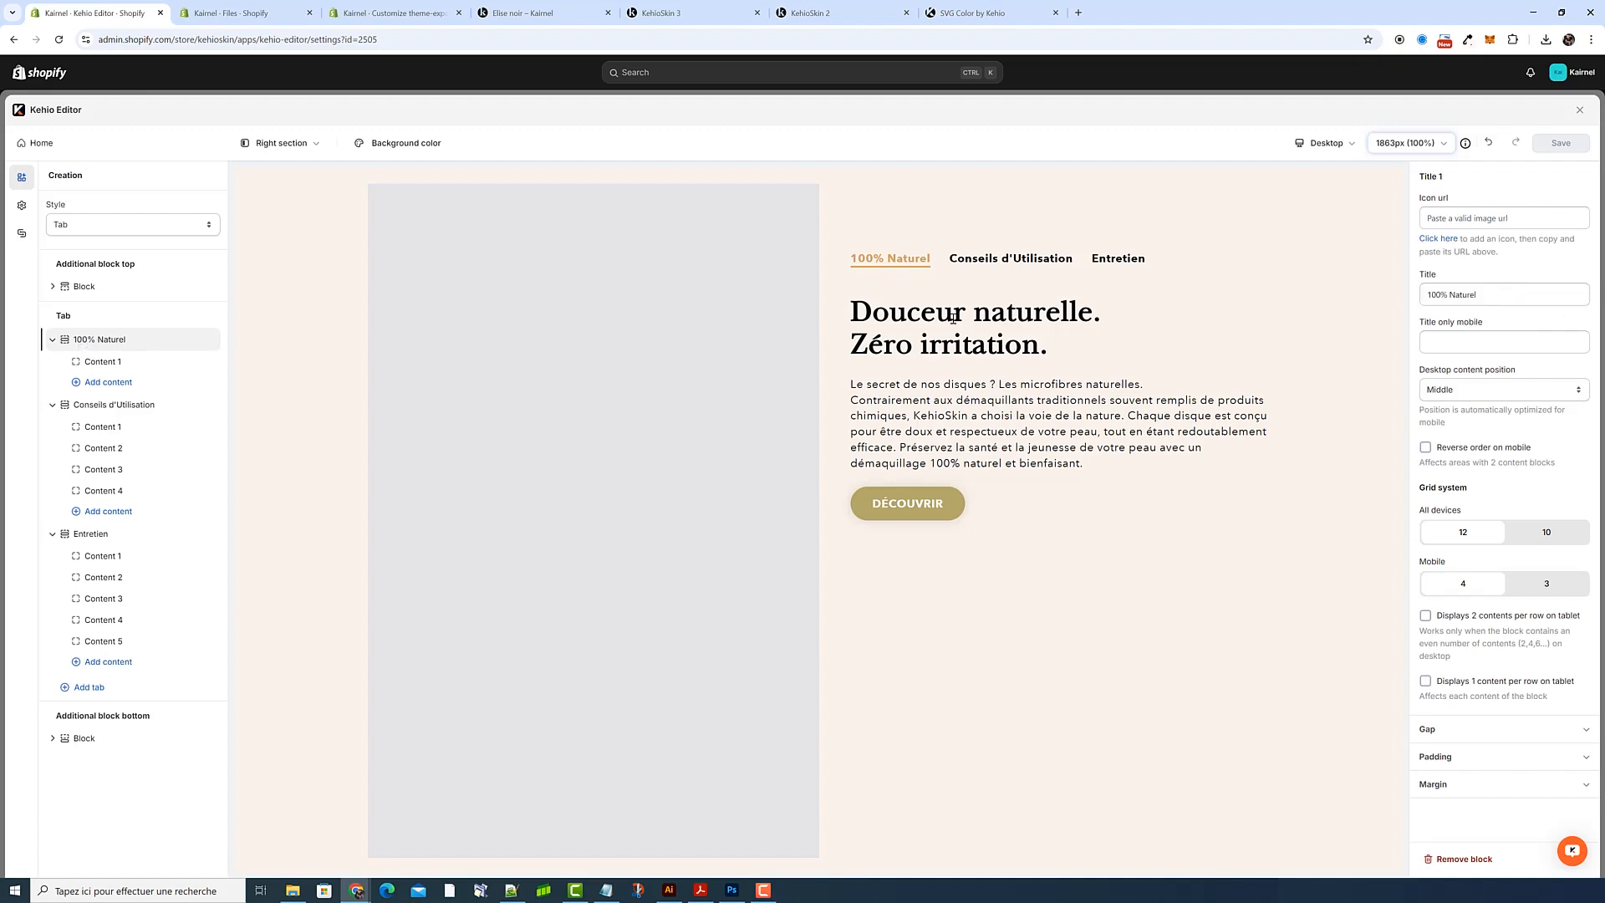
Open the heading of Content 1 under 100% Naturel as code and copy "Lorem Ipsum" from the Notepad file
left_click(117, 370)
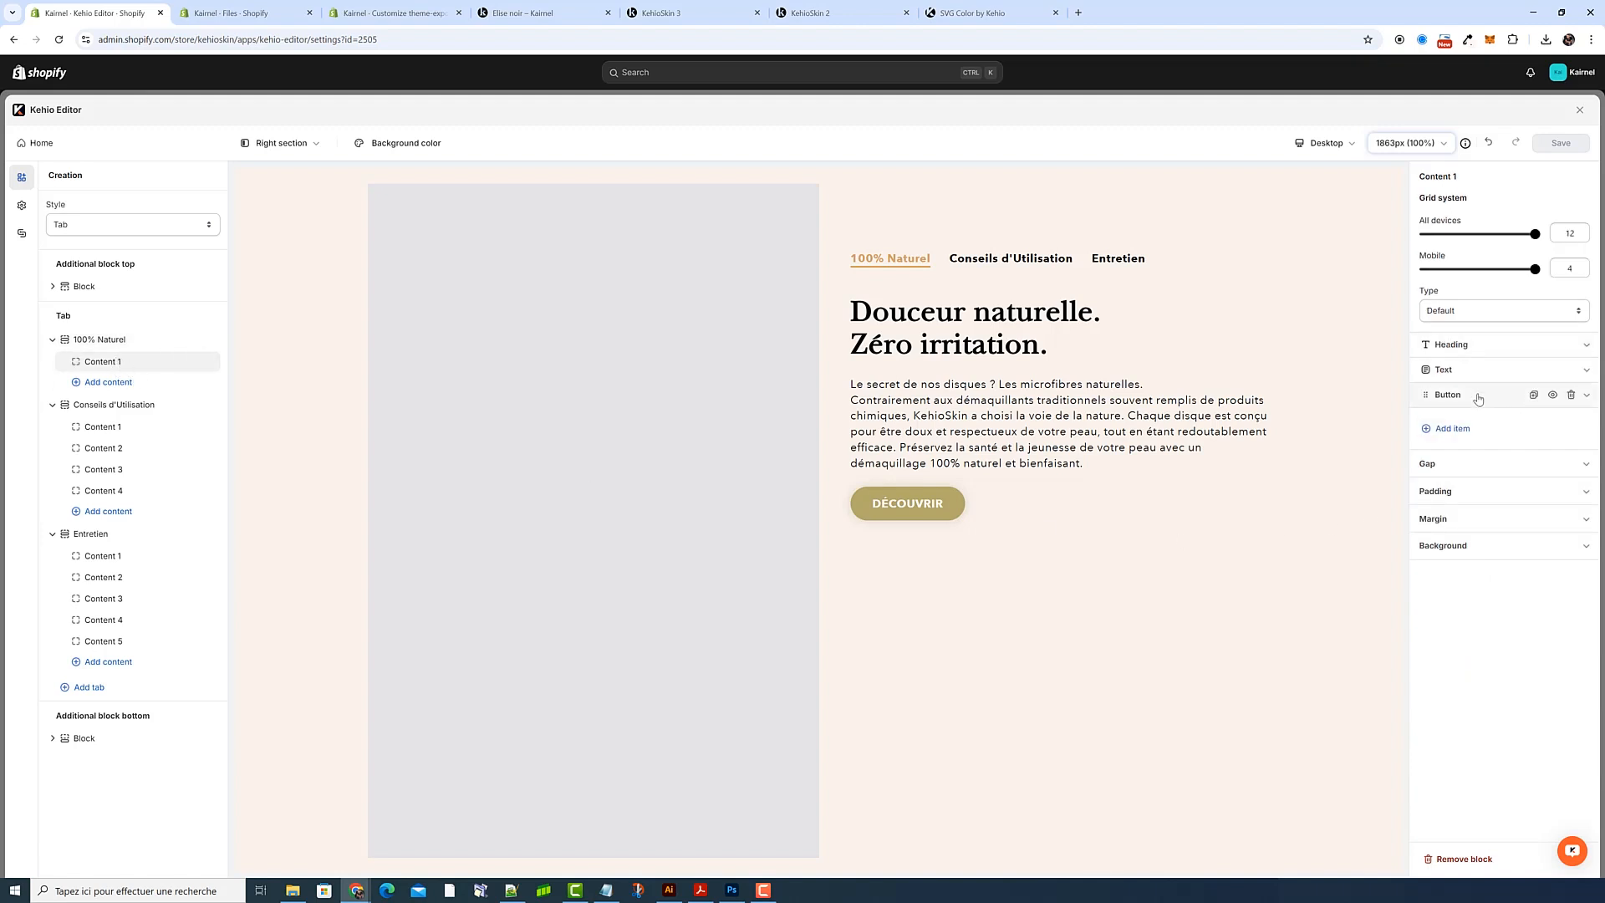
left_click(1451, 344)
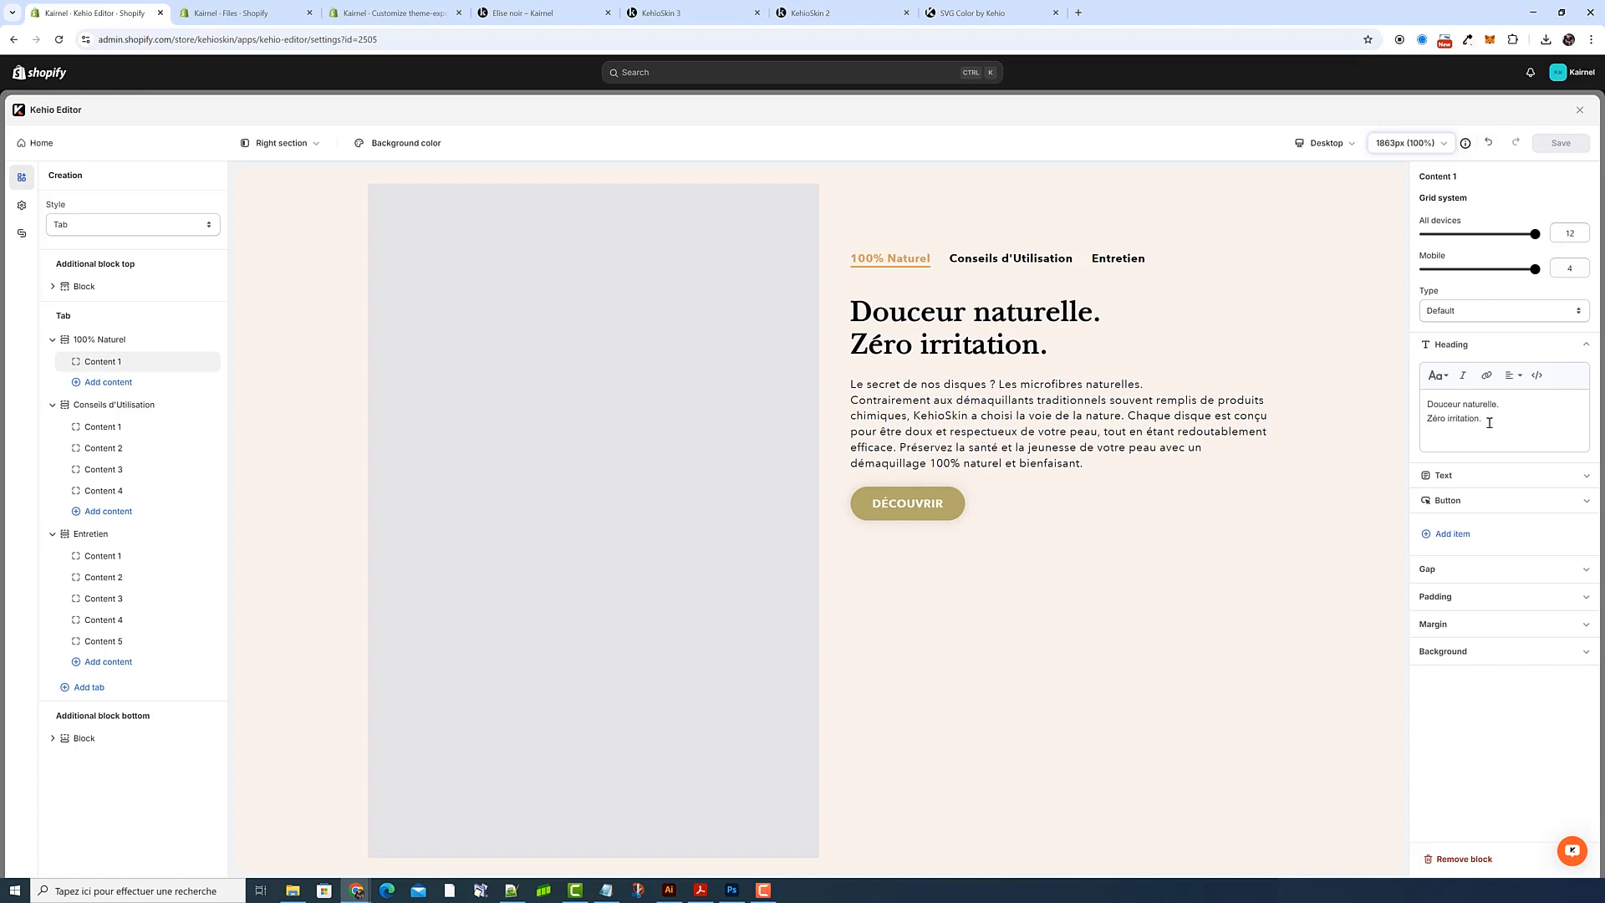
left_click_drag(1489, 422, 1426, 400)
left_click(1532, 381)
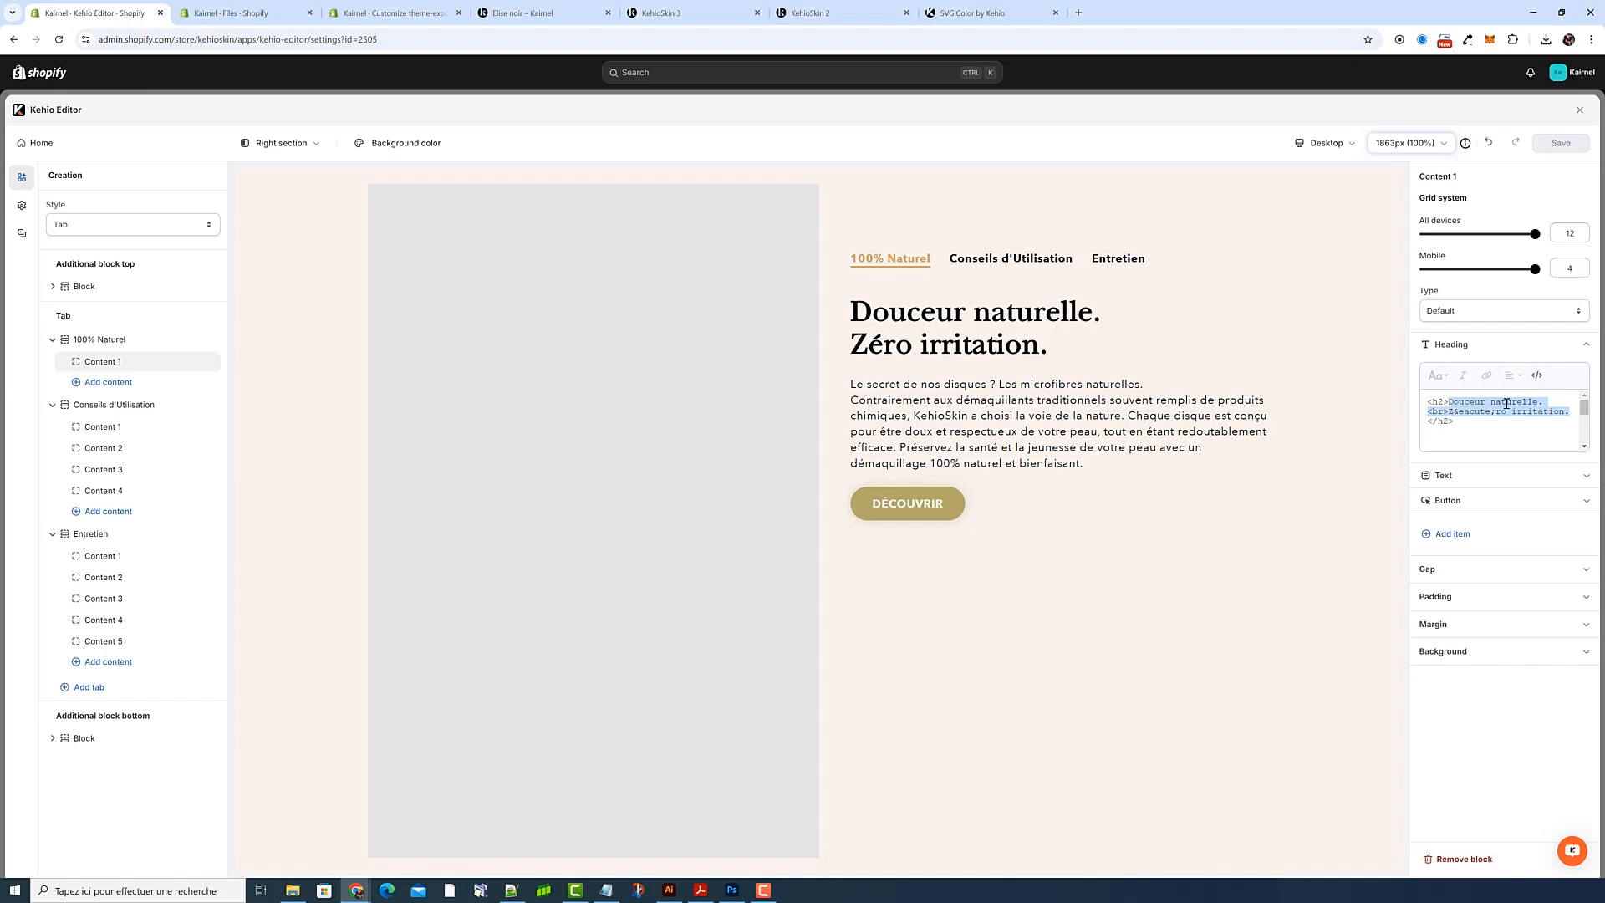
left_click(607, 890)
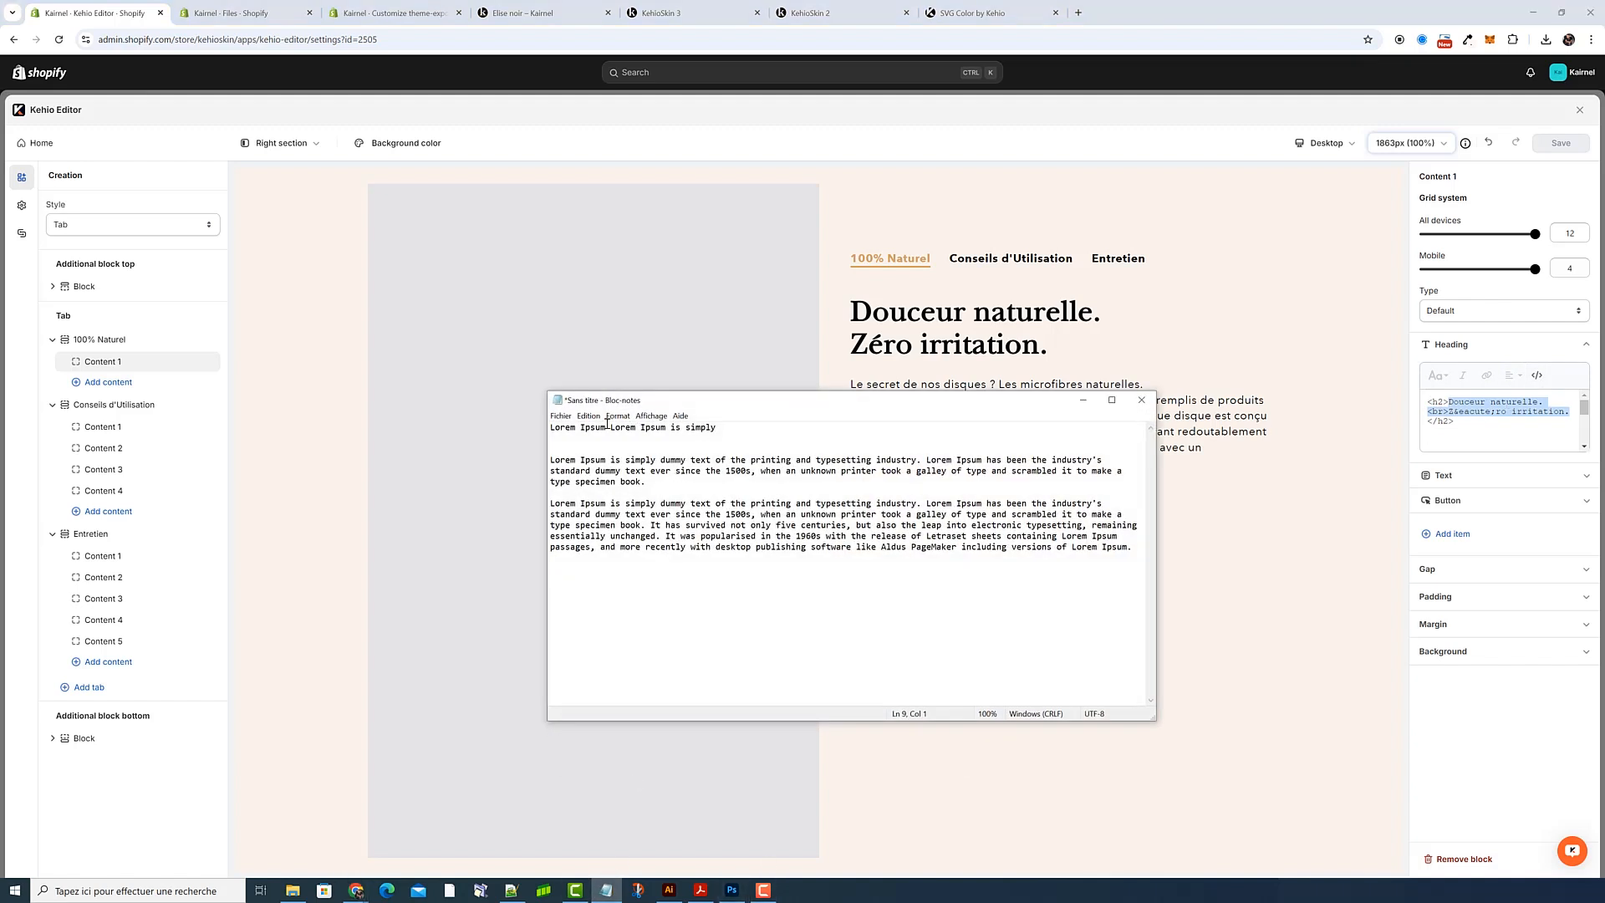
left_click_drag(607, 427, 539, 427)
key("ctrl+c")
Replace the heading text inside its h2 tags with the copied "Lorem Ipsum" and return to the normal text view
left_click(1525, 410)
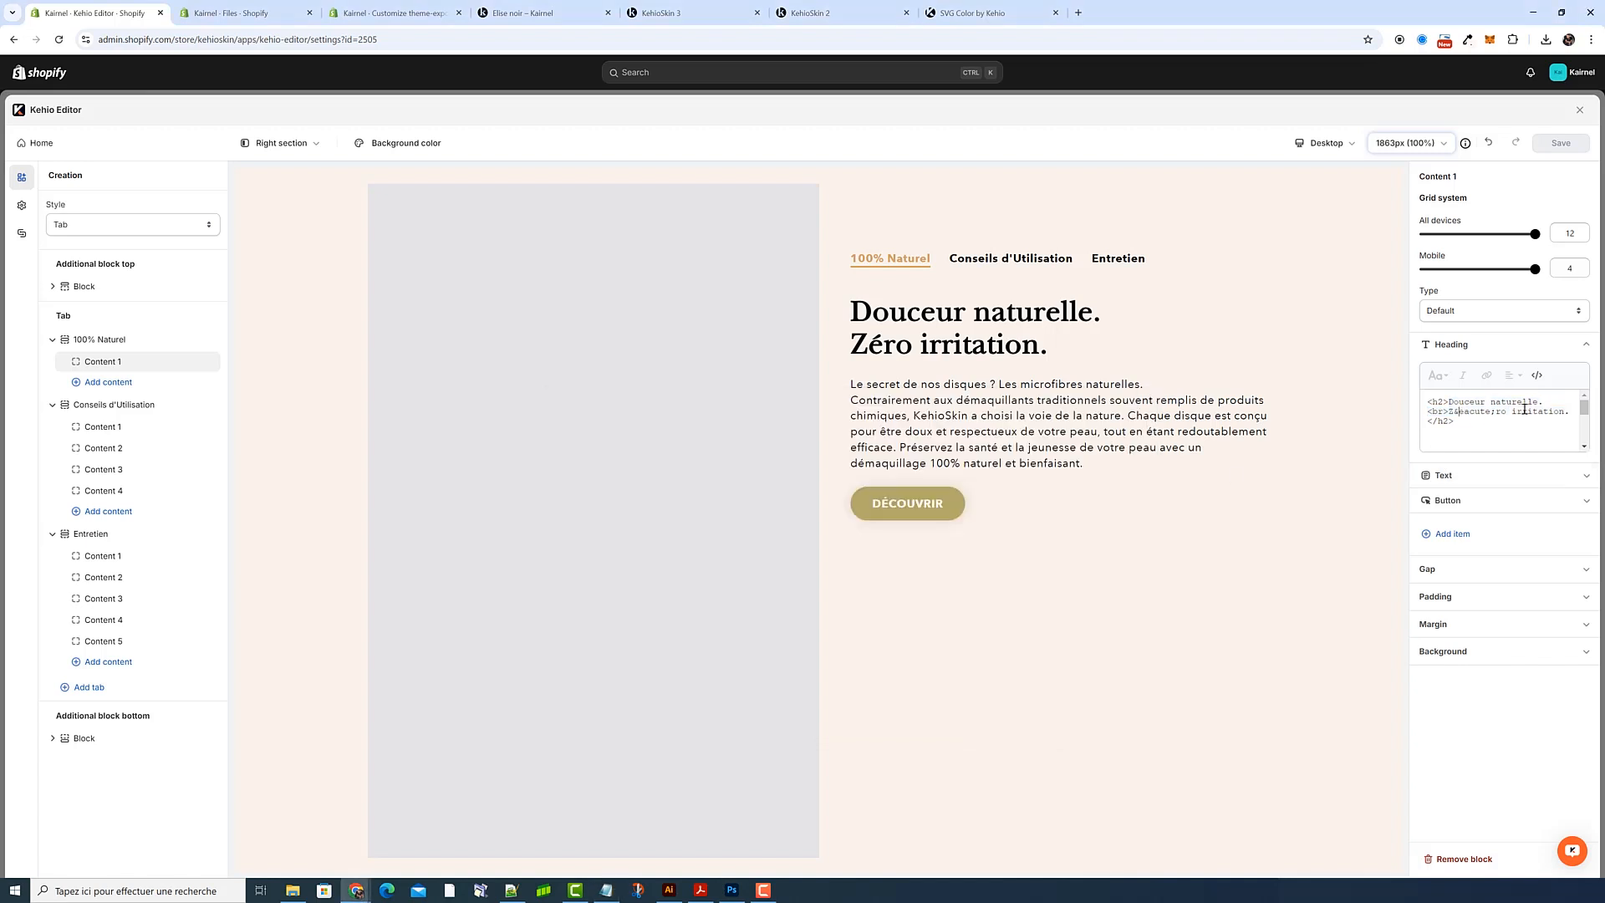
left_click(1538, 375)
left_click_drag(1512, 416, 1428, 400)
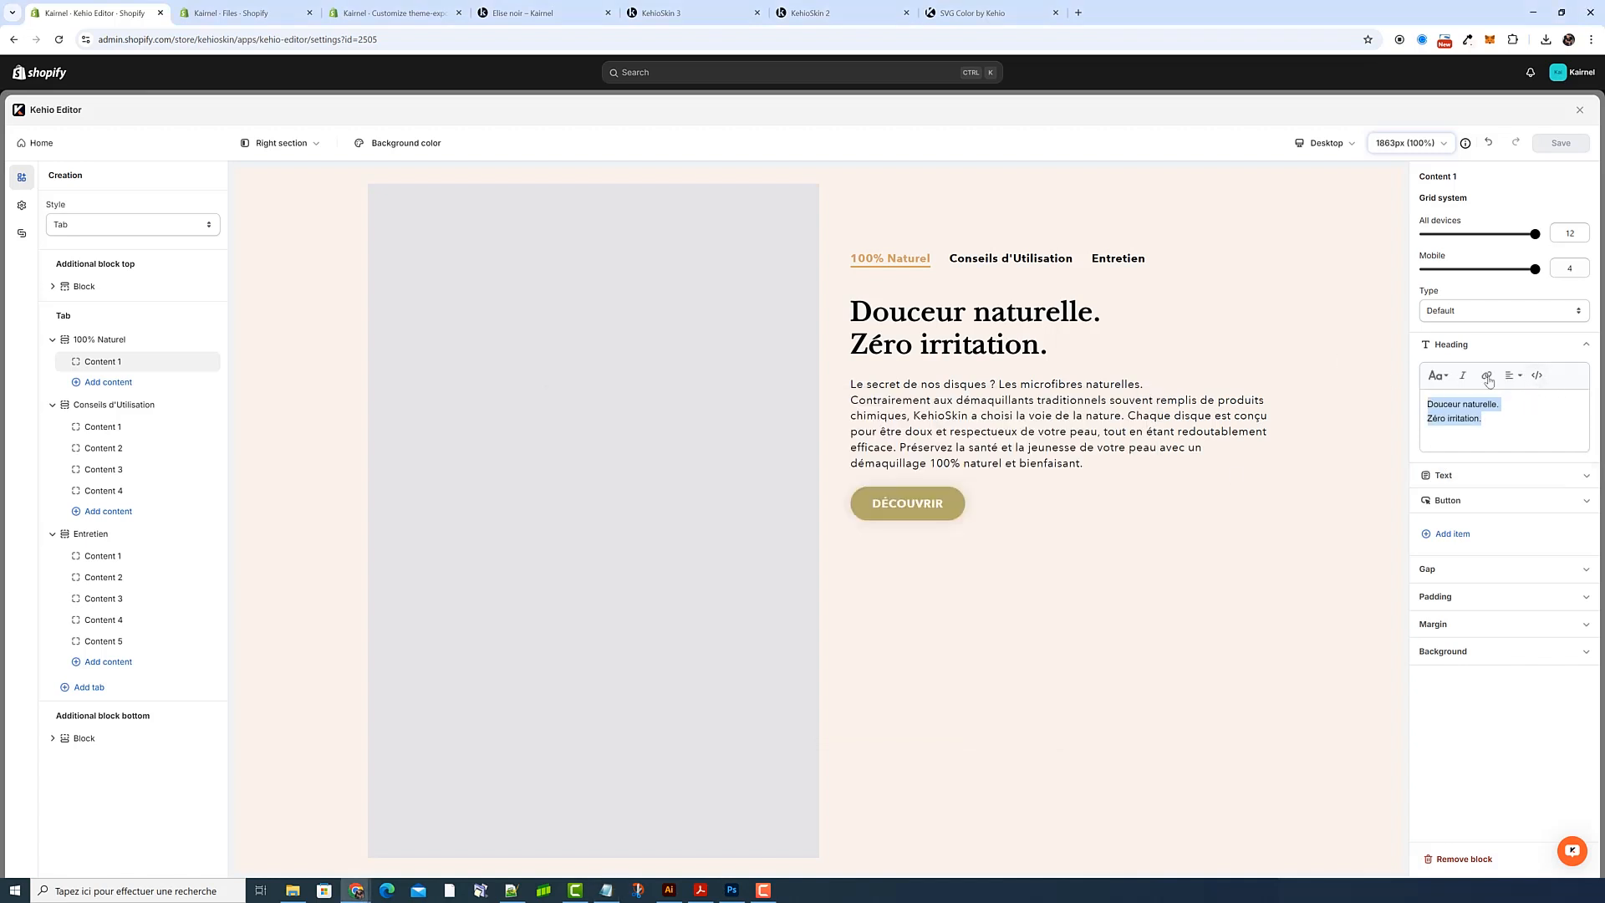
left_click(1539, 375)
key("ctrl+v")
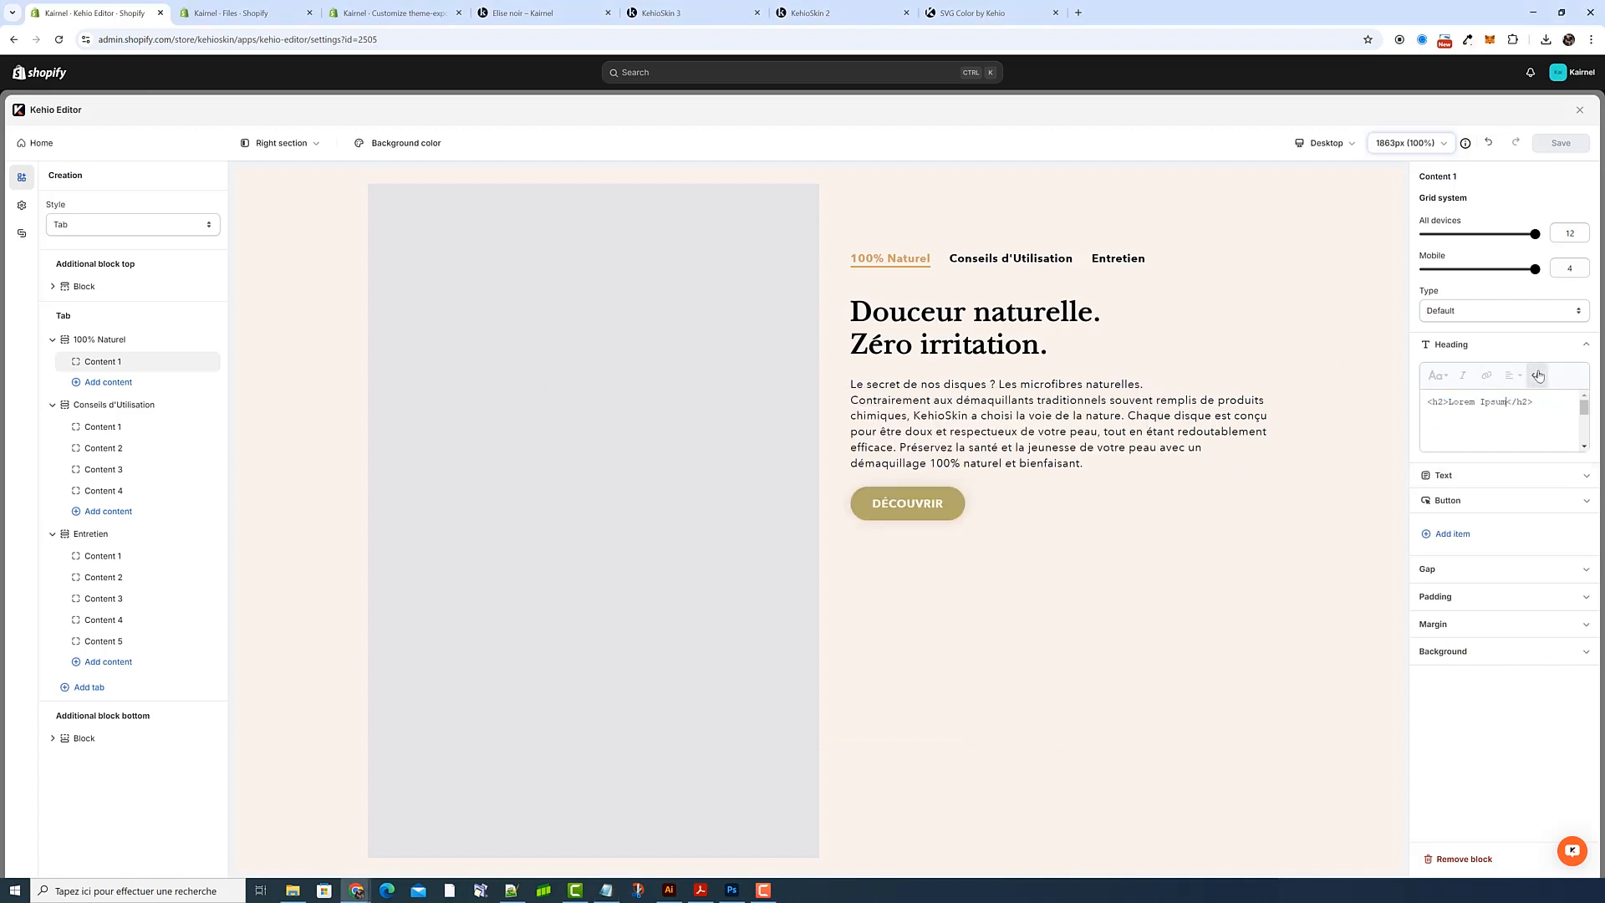
left_click(1539, 375)
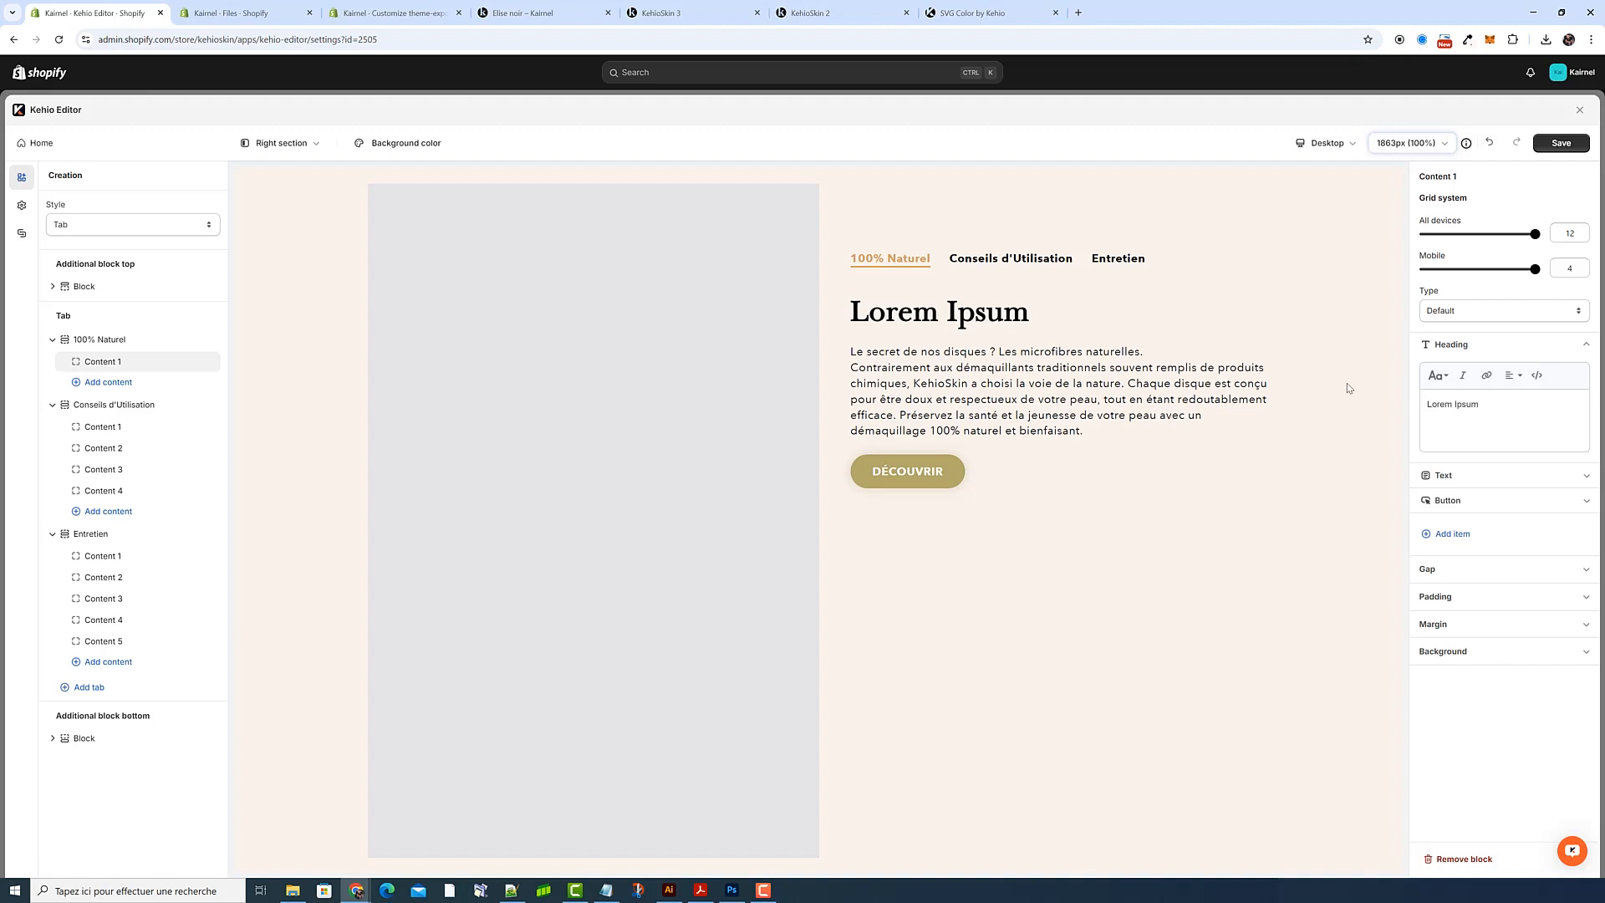
Open the Text item of Content 1 and copy the shorter Lorem Ipsum paragraph from the Notepad file
left_click(1488, 475)
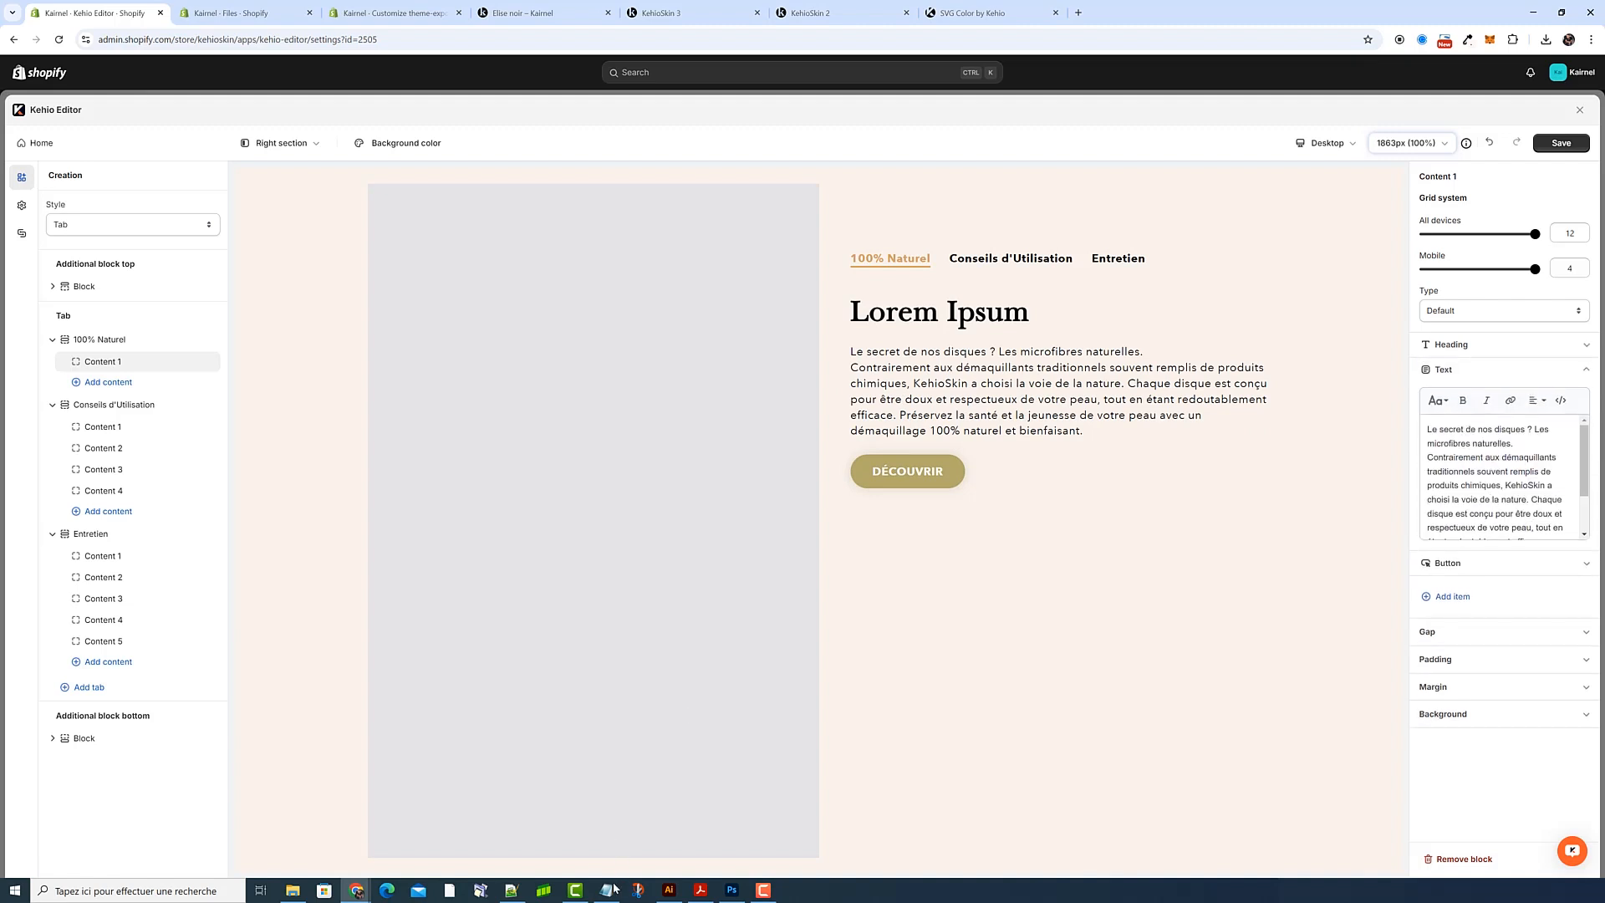
left_click(614, 890)
triple_click(574, 463)
key("ctrl+c")
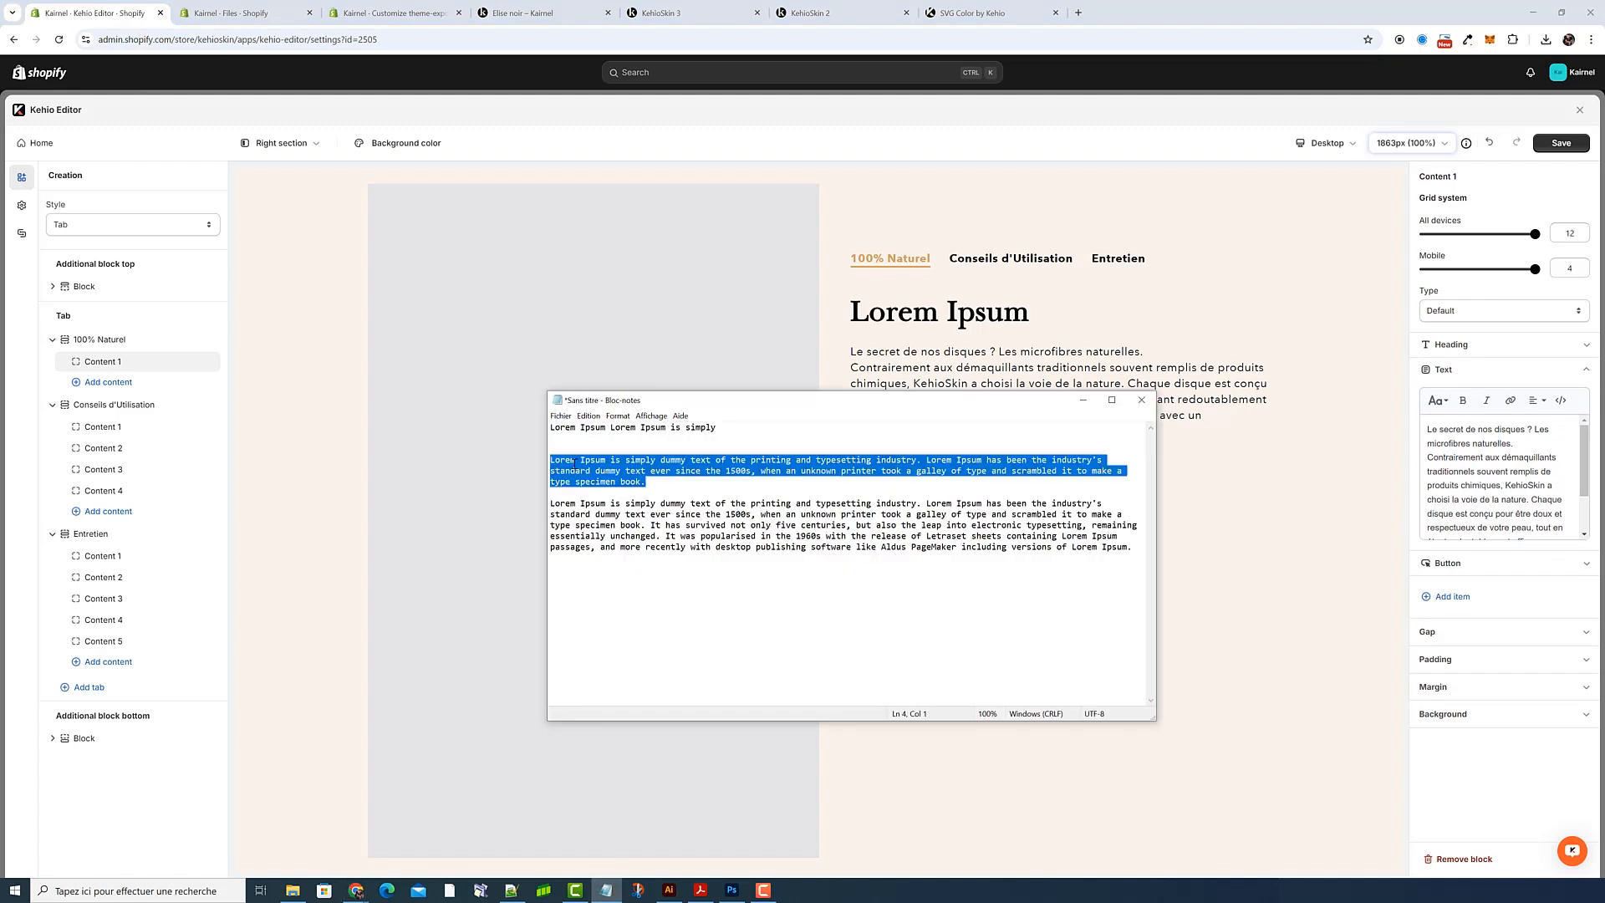
Replace the whole body text of Content 1 with the copied Lorem Ipsum paragraph through the code view, and collapse the Text item
left_click(1389, 458)
left_click(1512, 482)
key("ctrl+a")
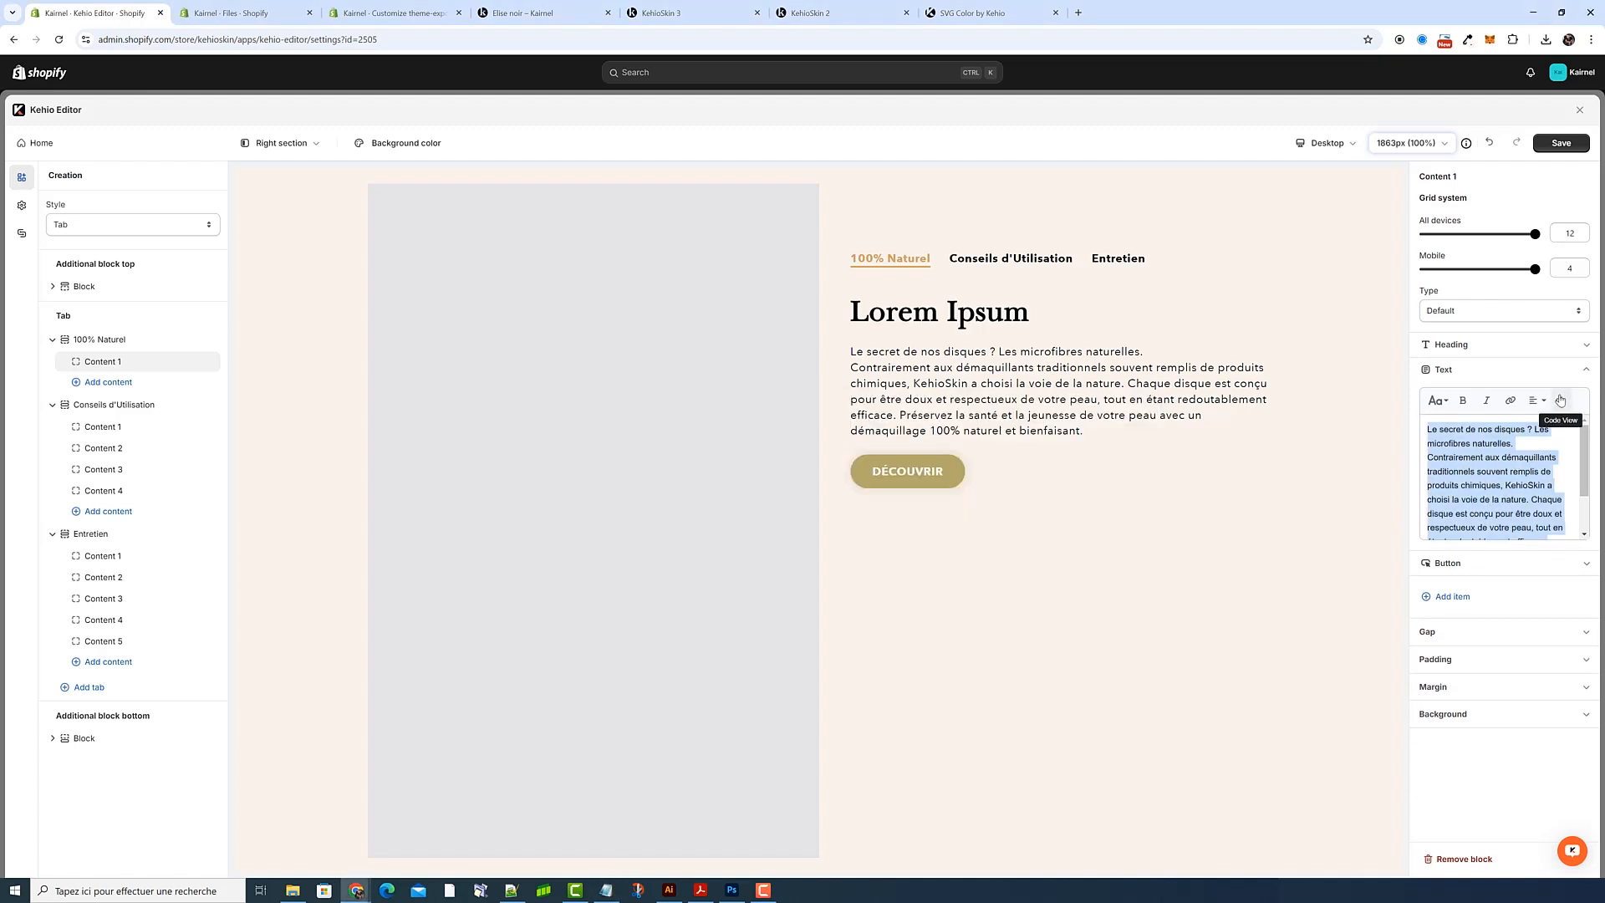
left_click(1561, 401)
key("ctrl+v")
left_click(1561, 401)
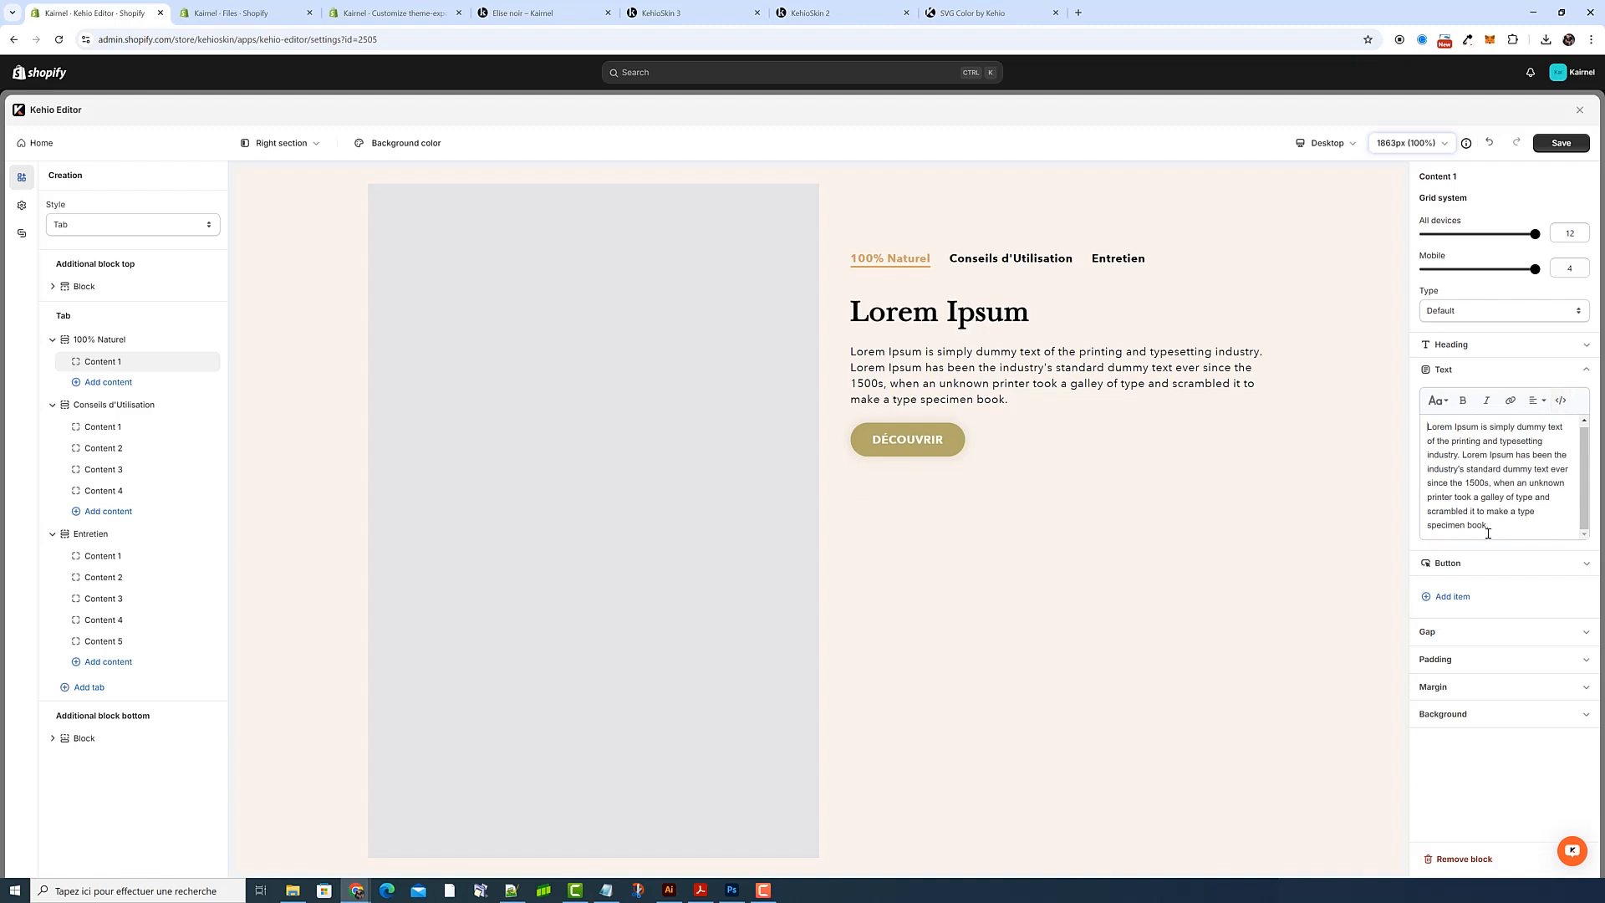
left_click(1522, 370)
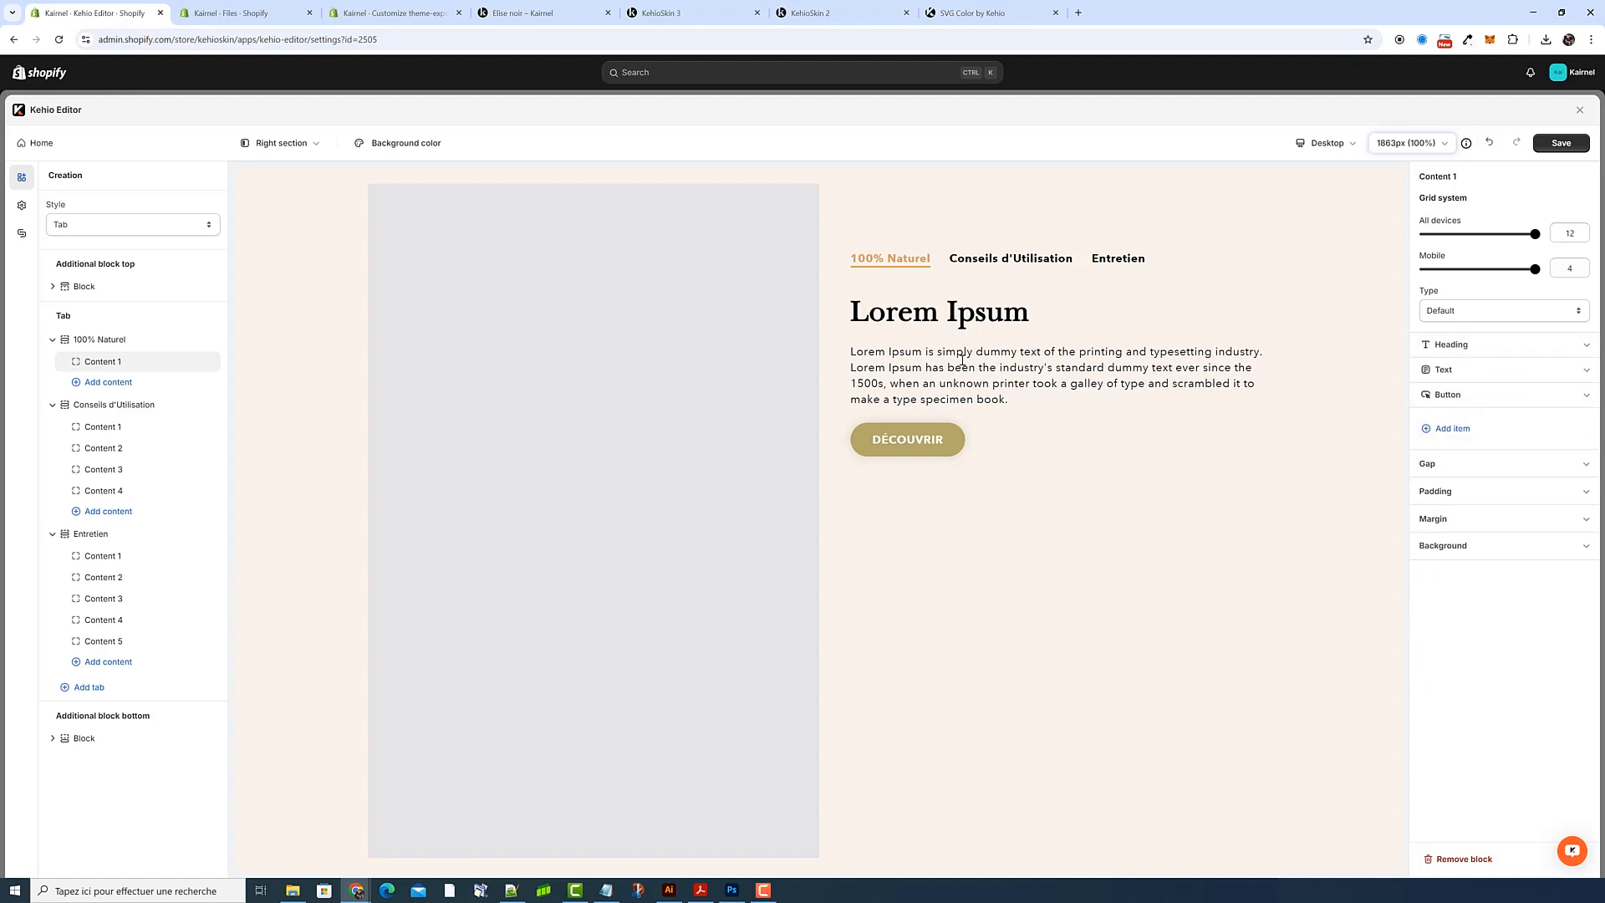
Try a 1.9 rem row gap for all devices on Content 1, and restore it to 2.5 rem
left_click(1445, 467)
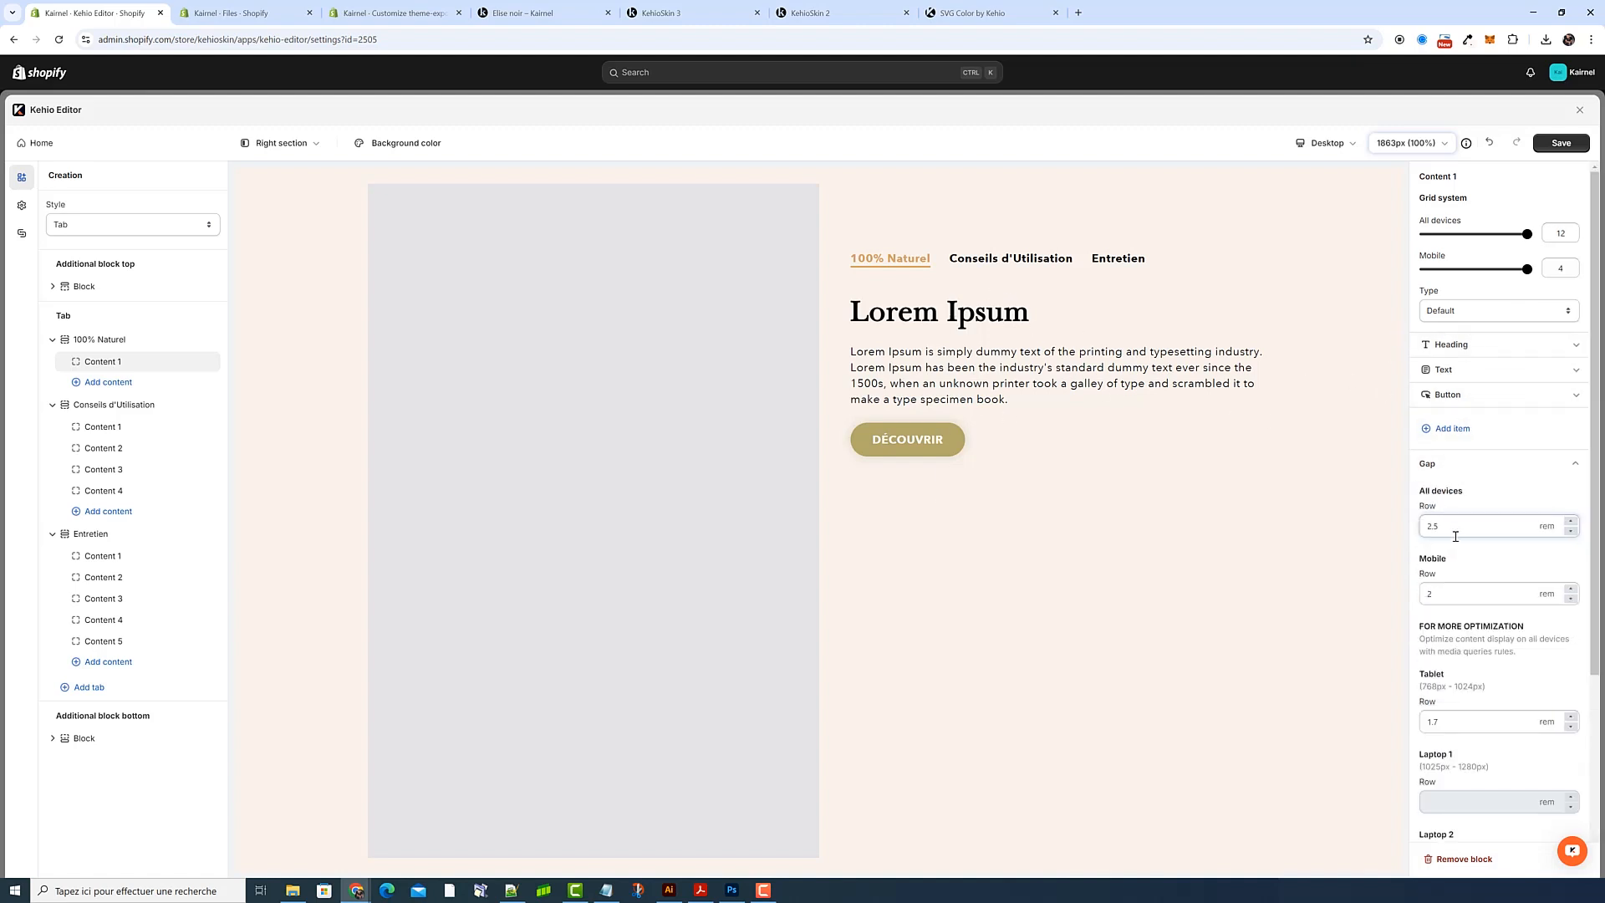
left_click(1572, 531)
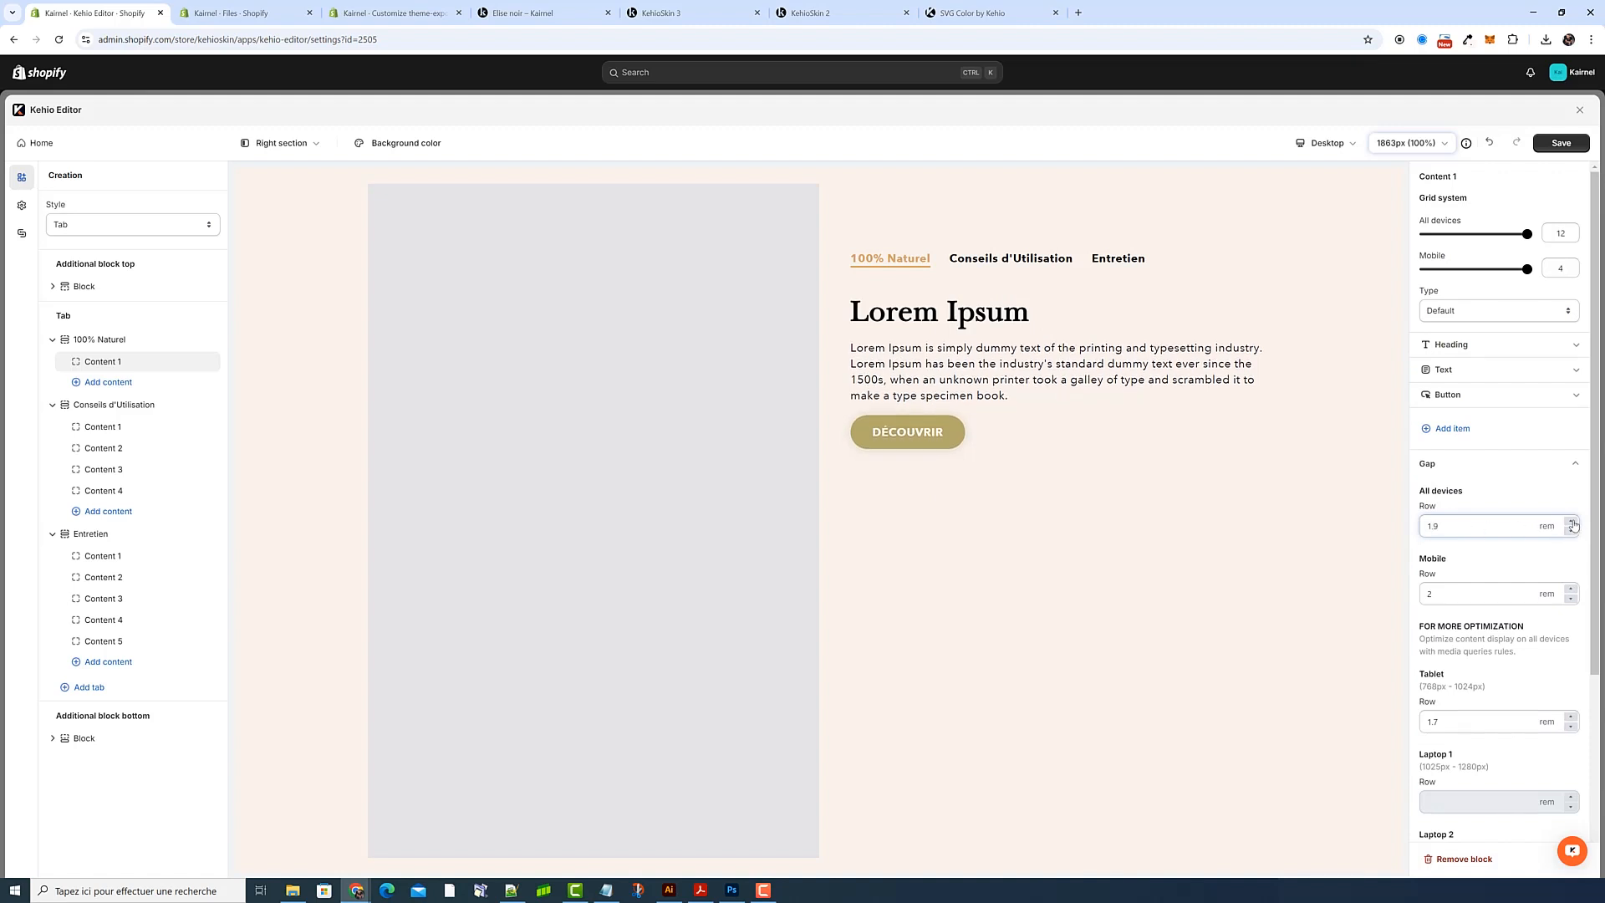
left_click(1573, 522)
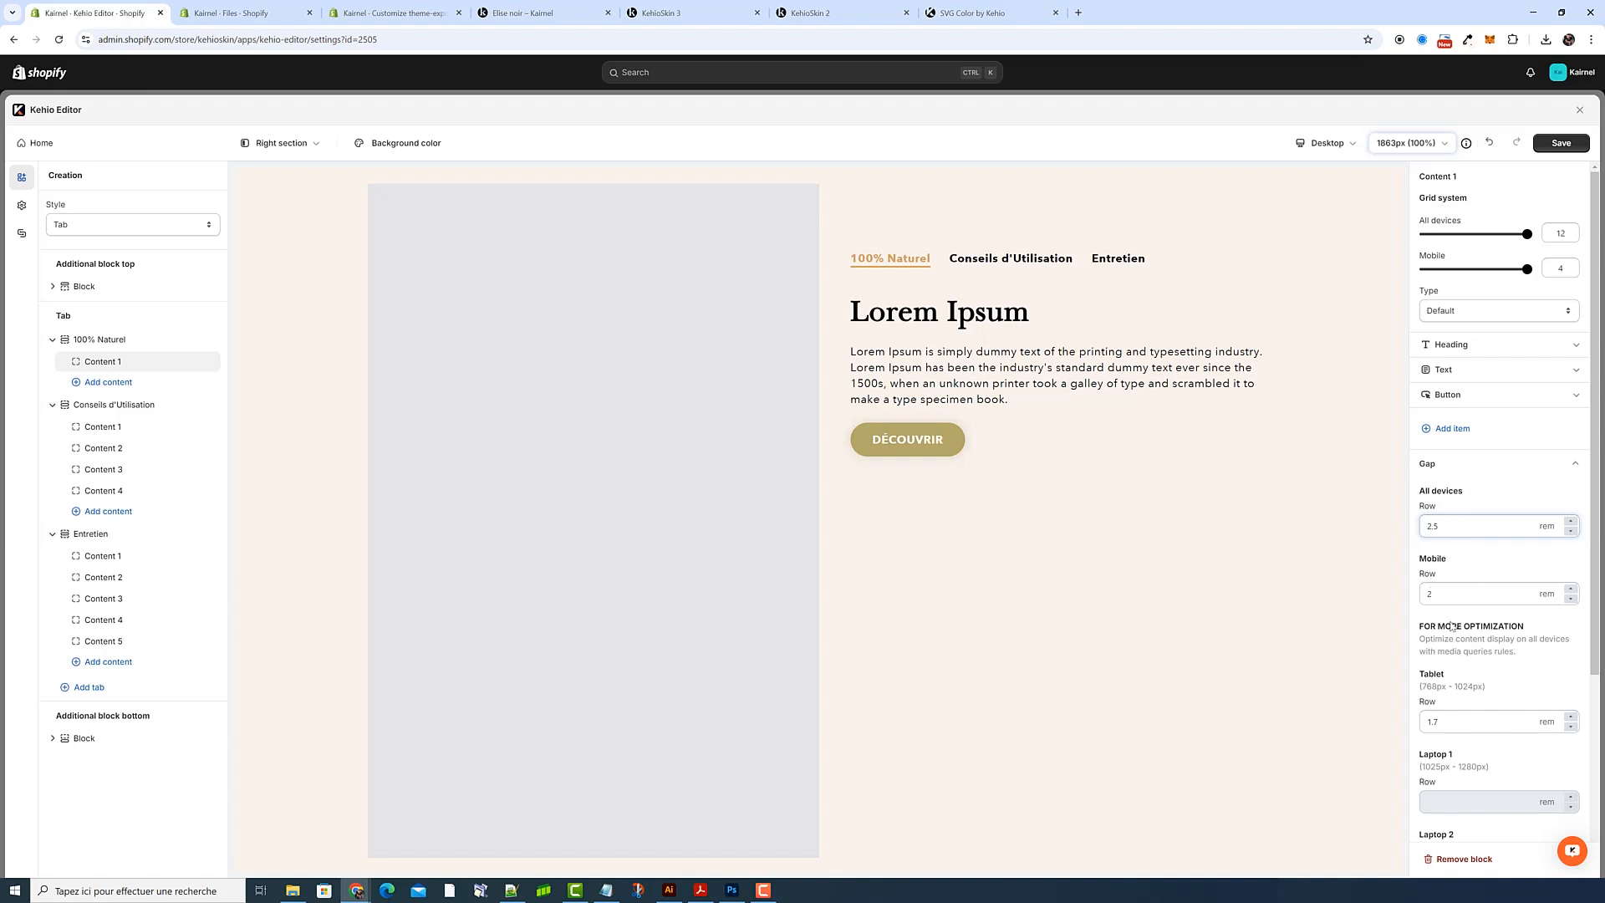
left_click(1491, 470)
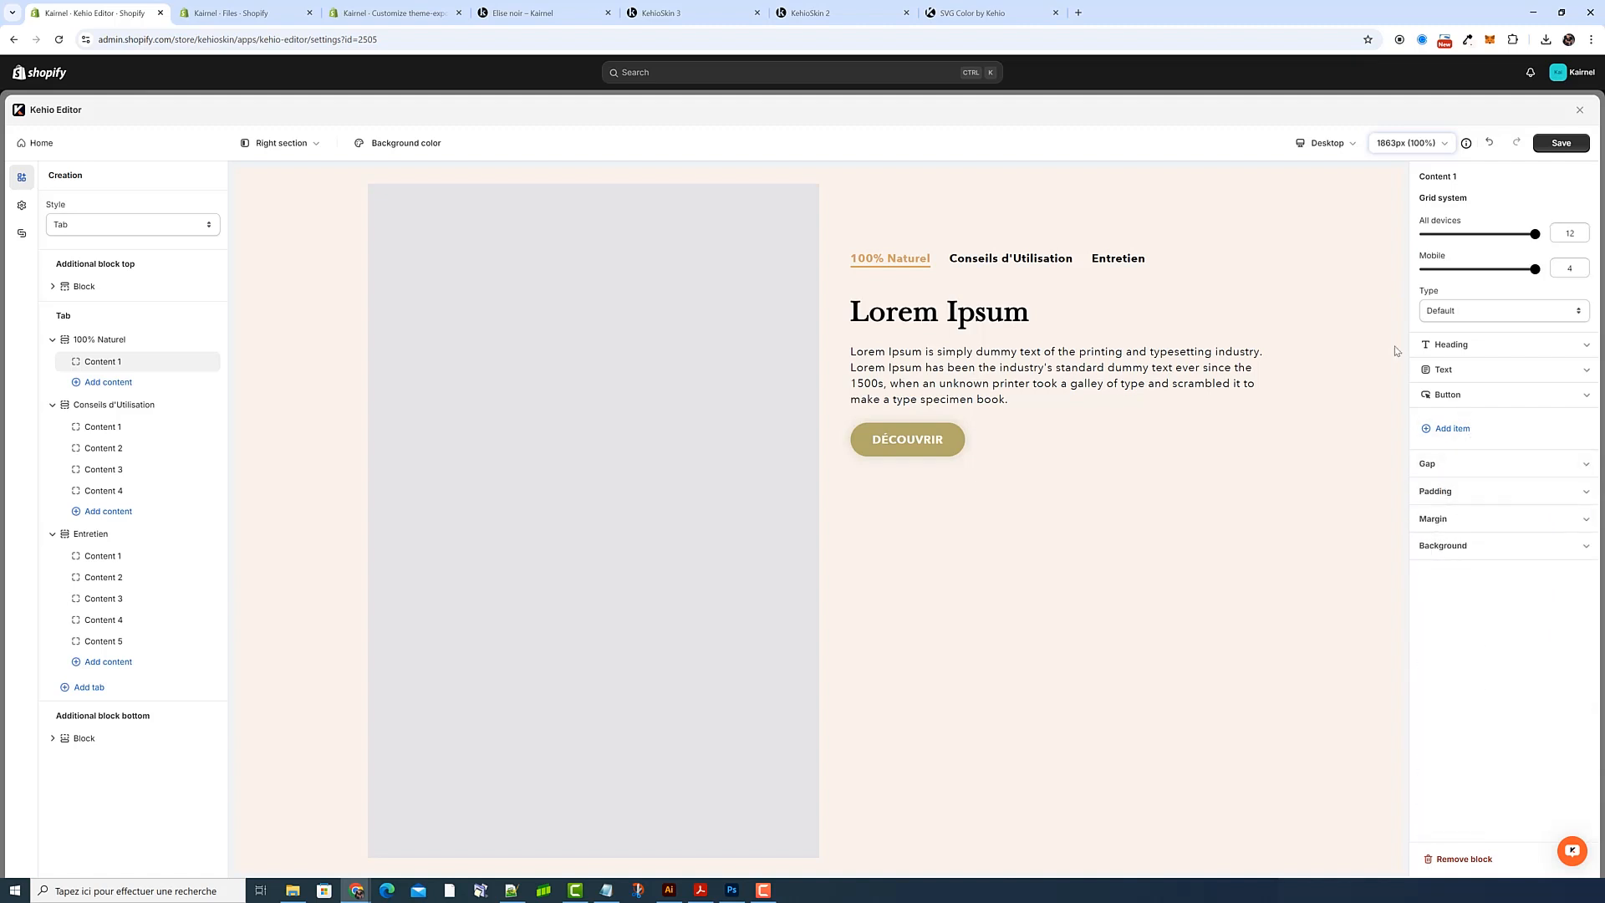
Open the Button item of Content 1 and examine its label and link settings
left_click(1487, 398)
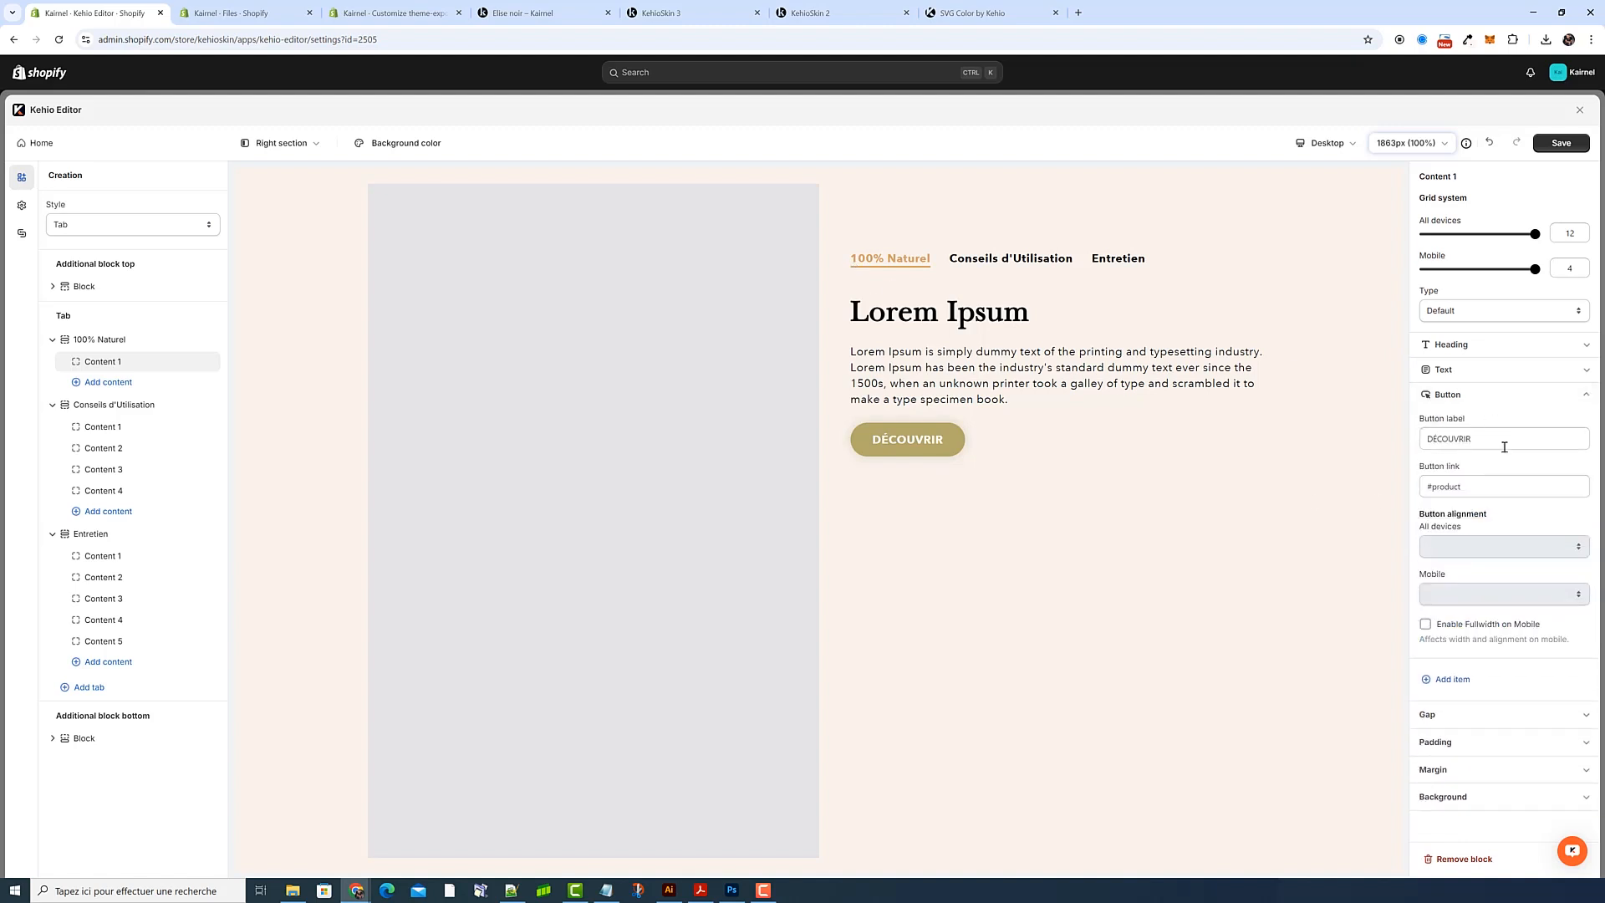
left_click(1478, 491)
left_click(1438, 486)
Switch to the KehioSkin 3 page, follow its banner's DÉCOUVRIR button to the product section, and disable the page's download links
left_click(660, 13)
scroll(798, 394, "up", 10)
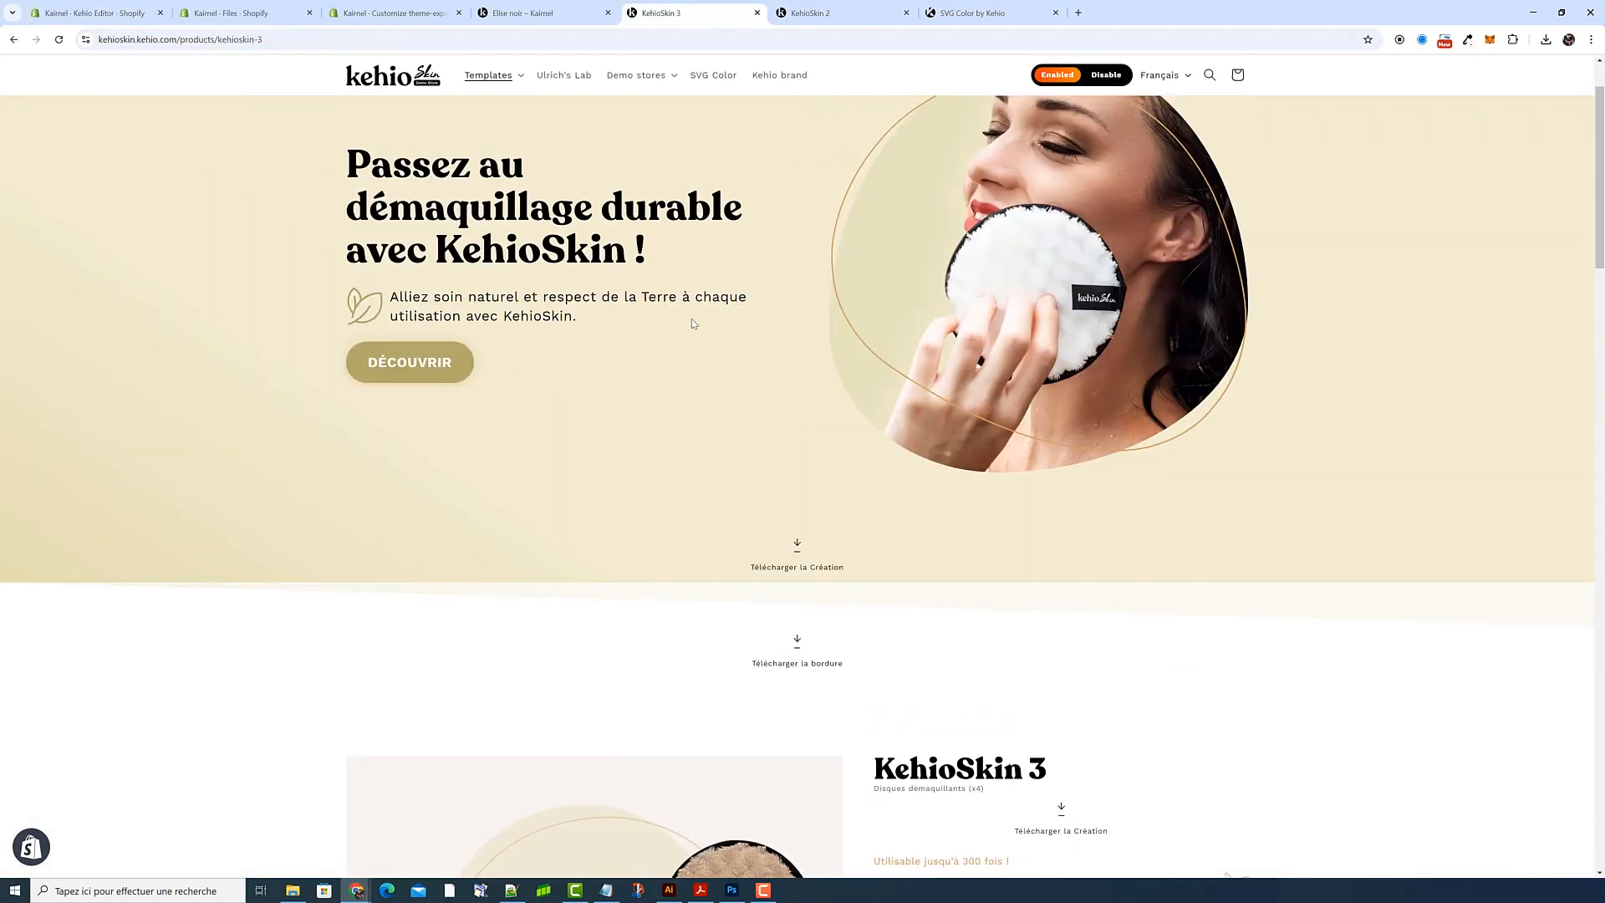
left_click(376, 362)
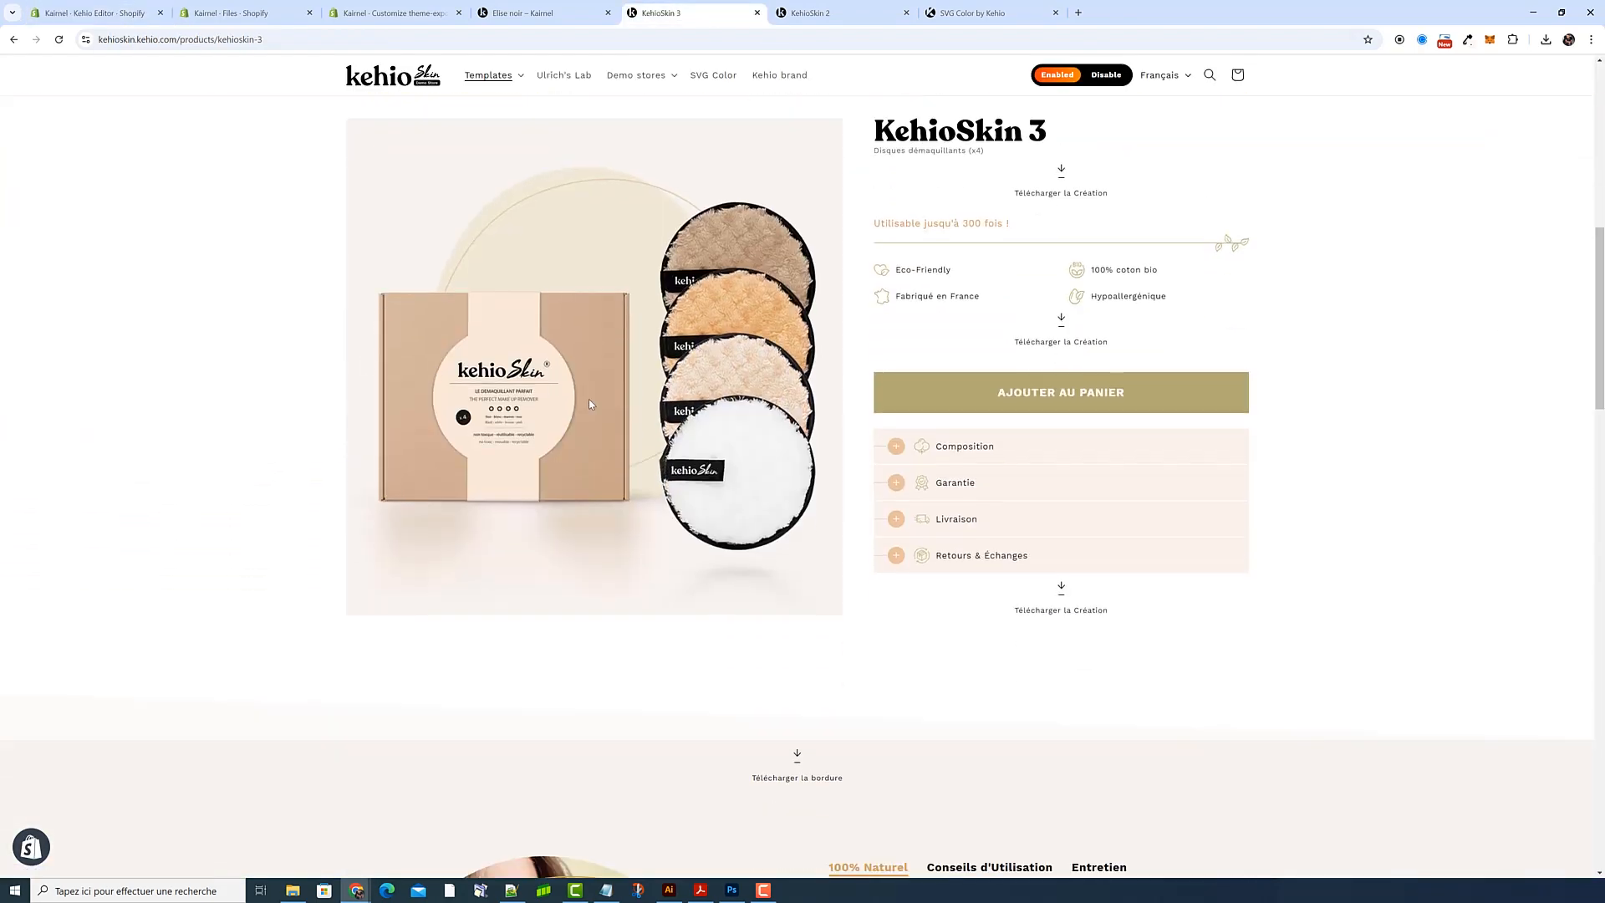
left_click(1102, 76)
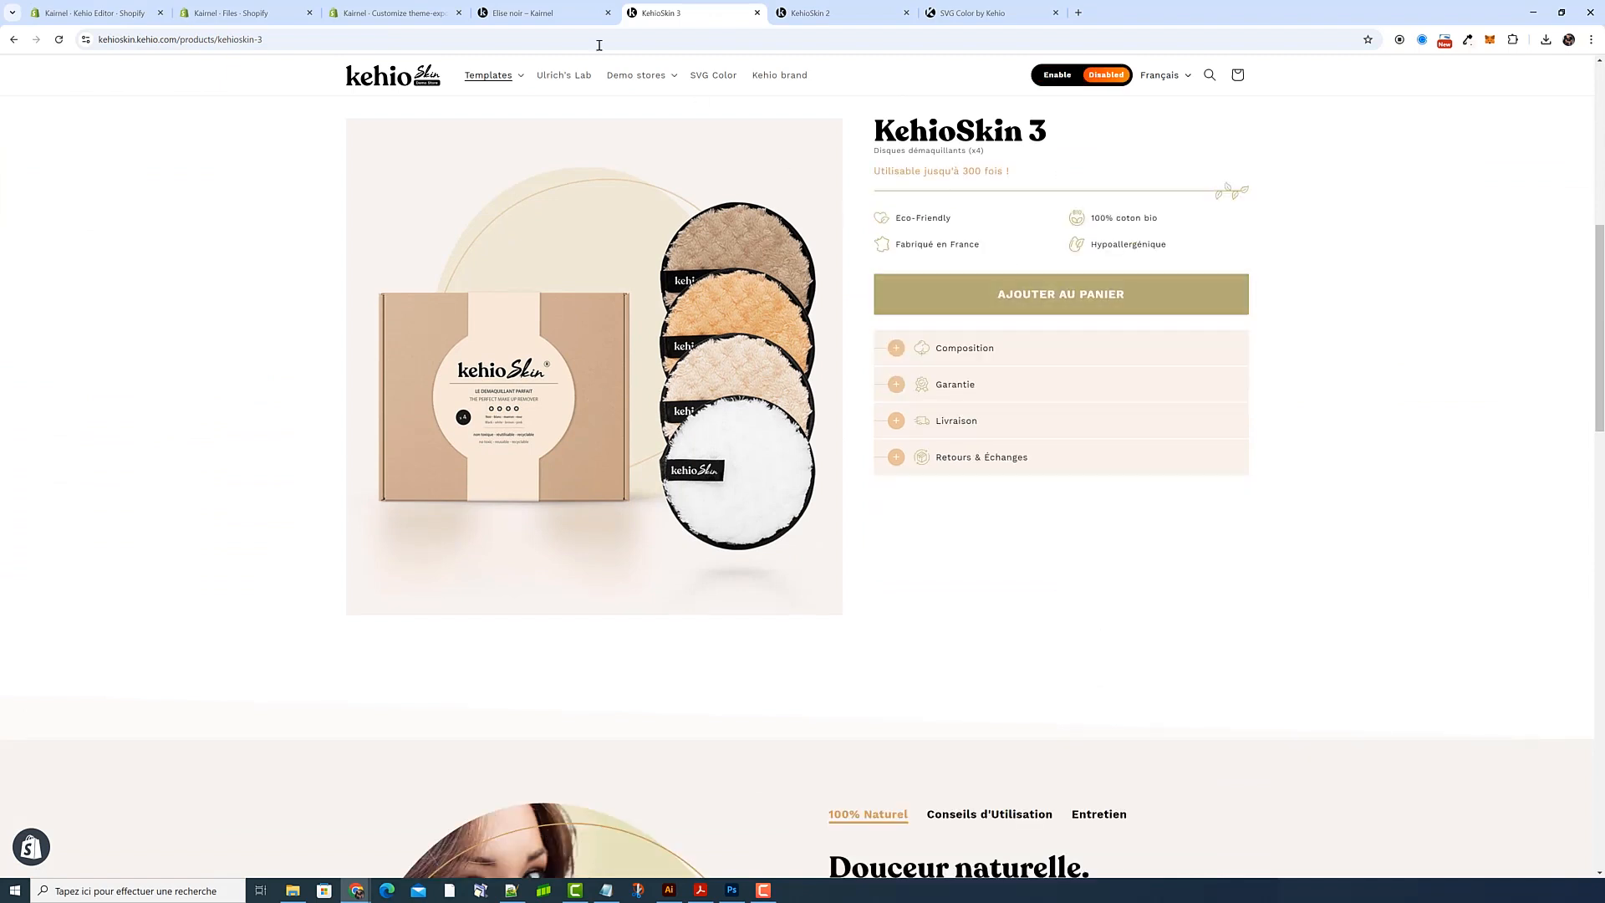
Return to the Kehio Editor and collapse the Button item of Content 1
left_click(98, 12)
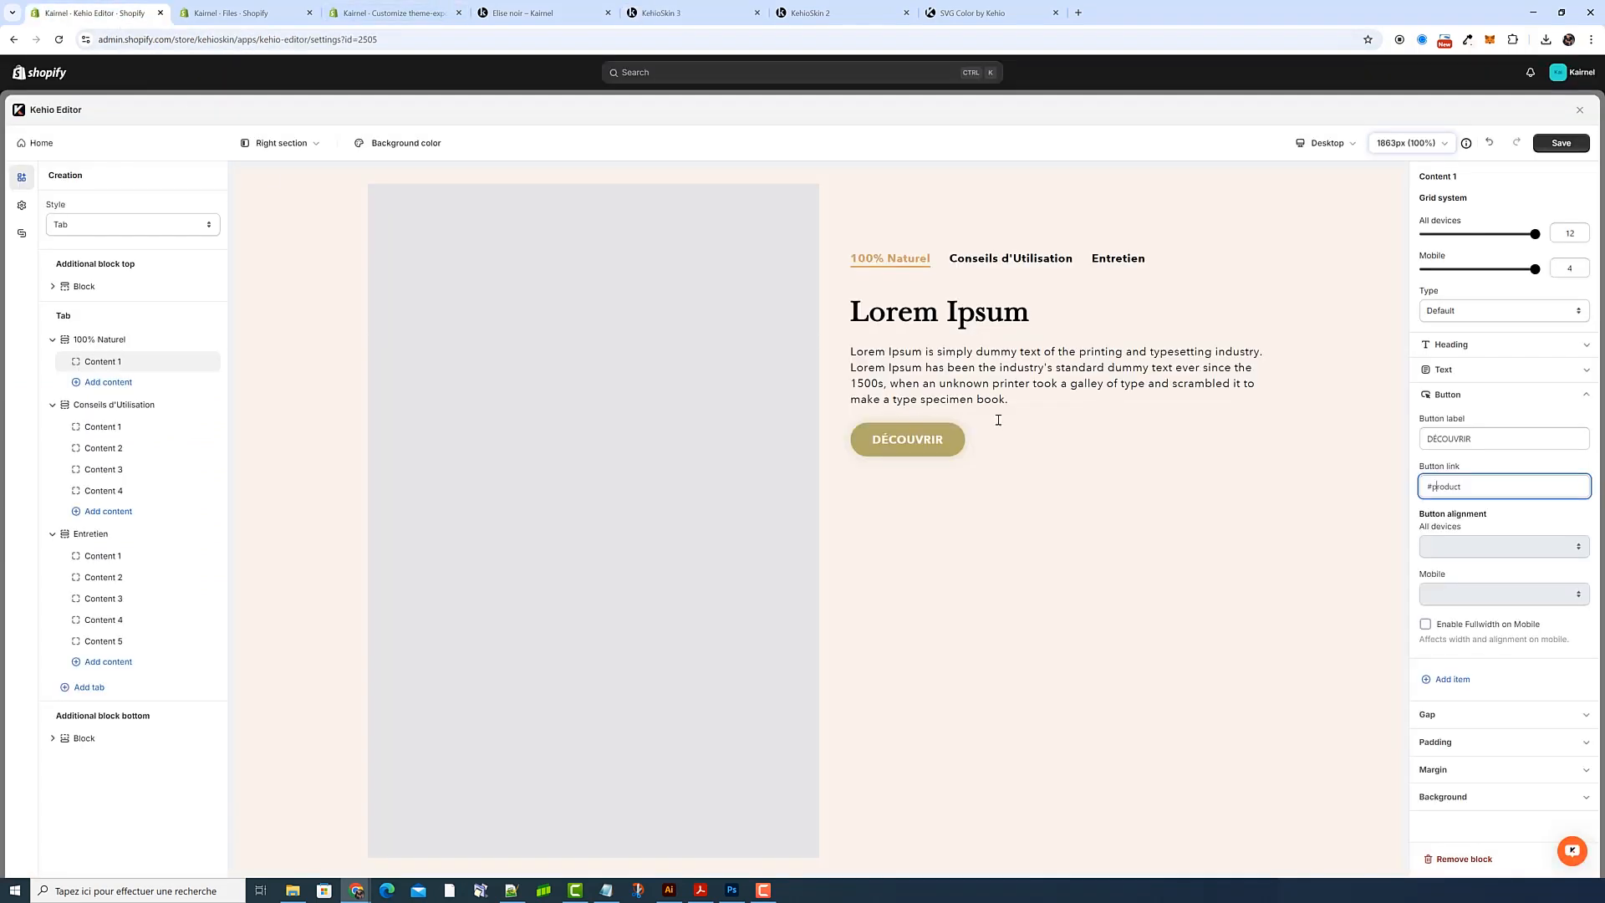
left_click(1525, 470)
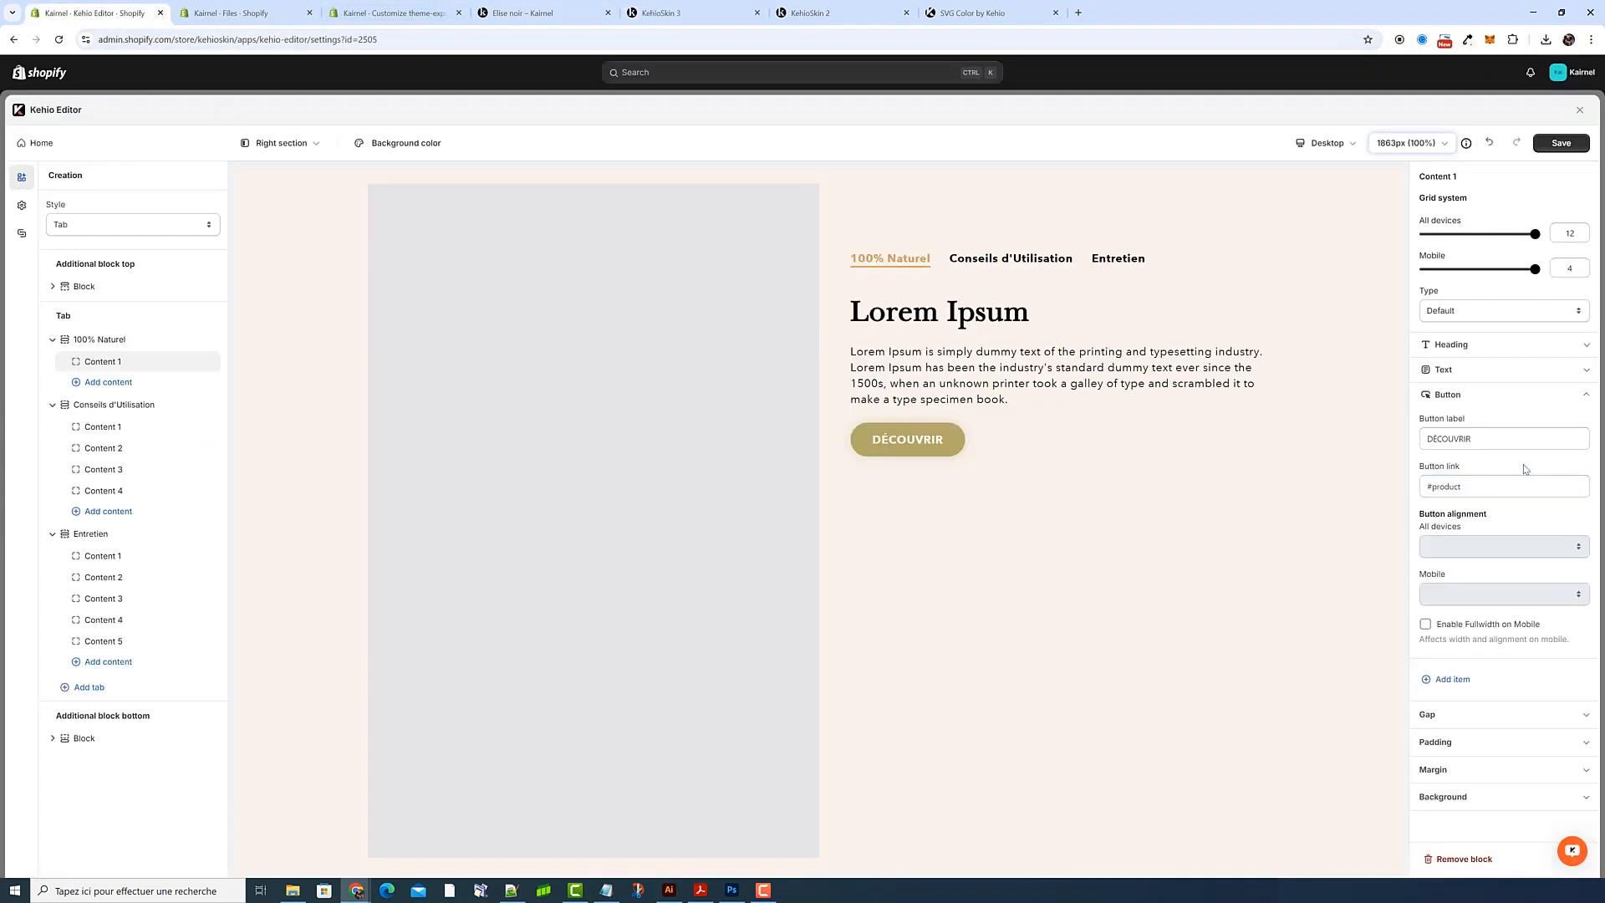
left_click(1480, 396)
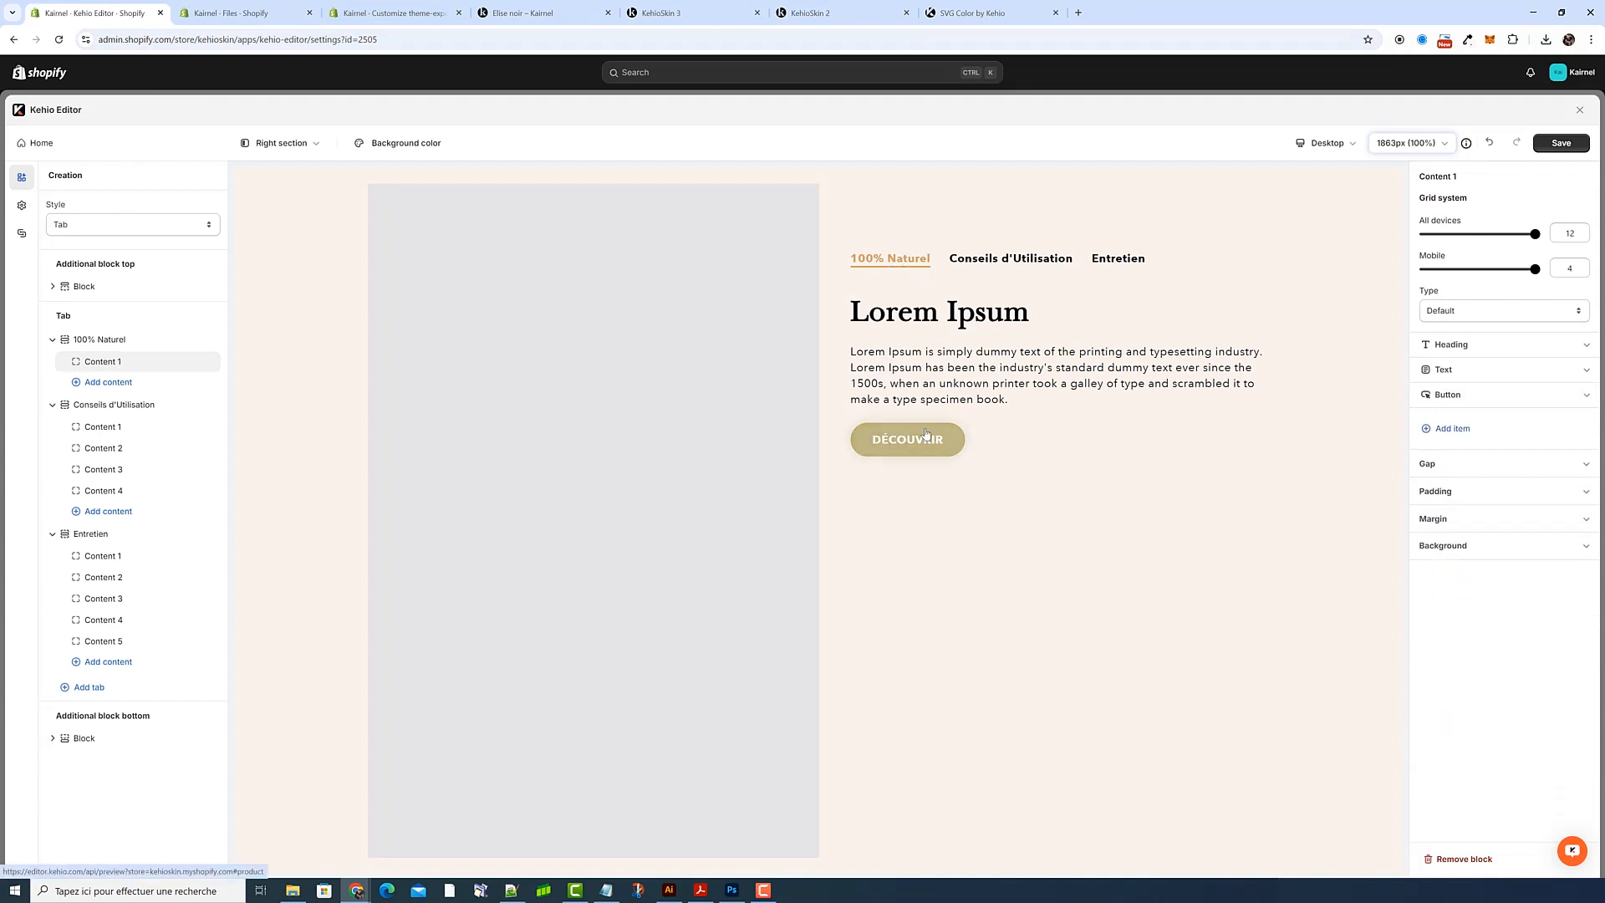
Open the heading of Content 1 in the Conseils d'Utilisation tab and examine its HTML in the code view
left_click(94, 411)
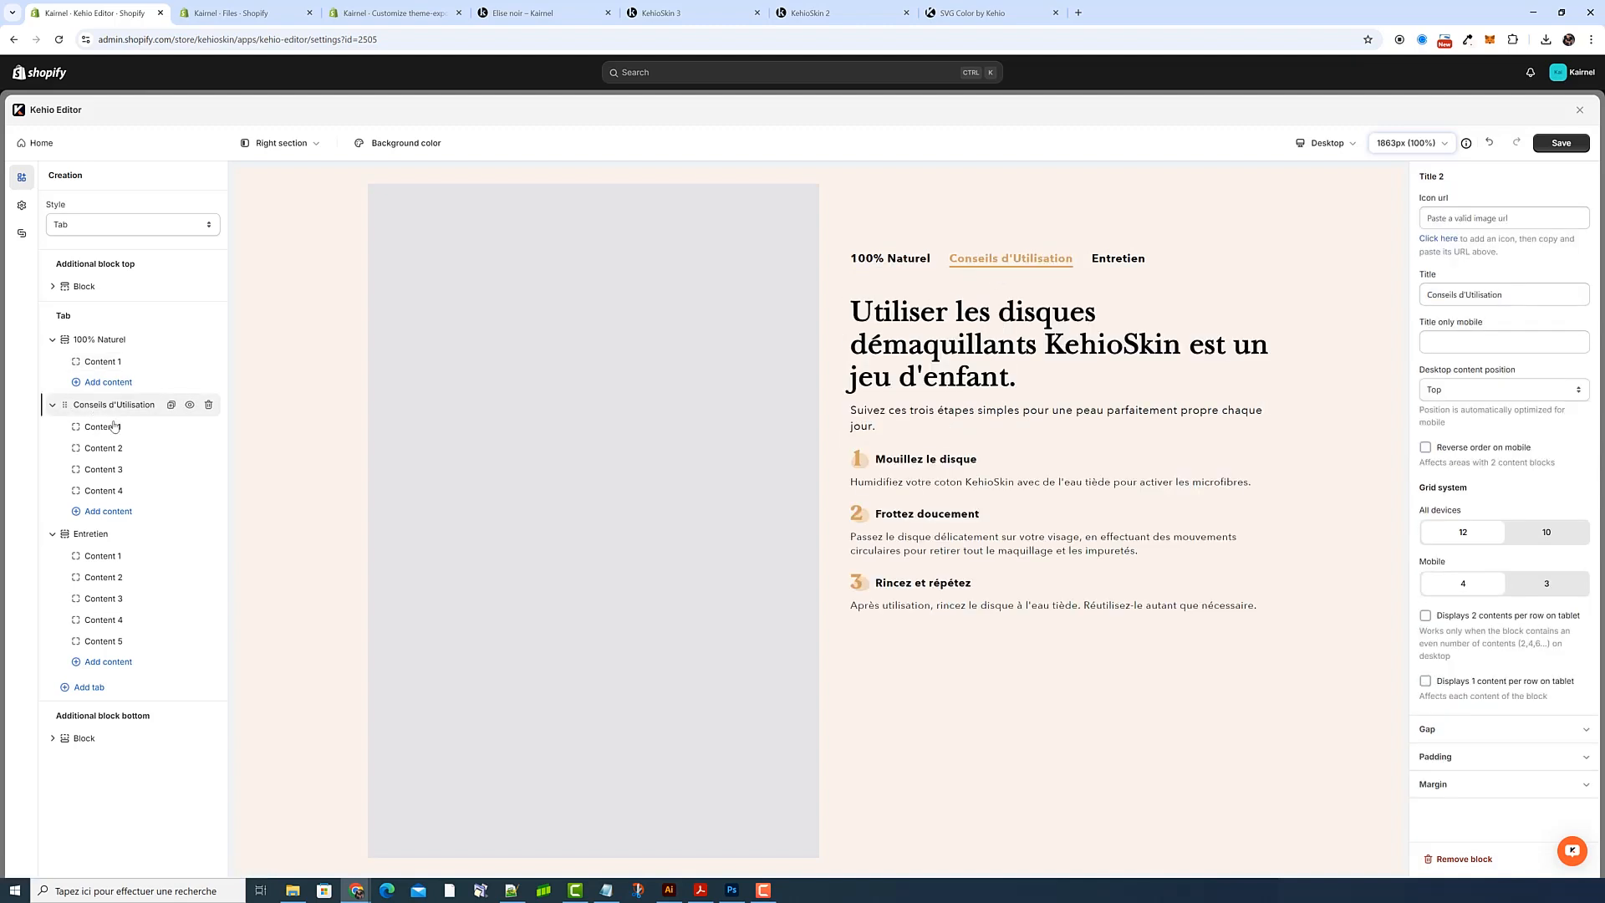
left_click(114, 434)
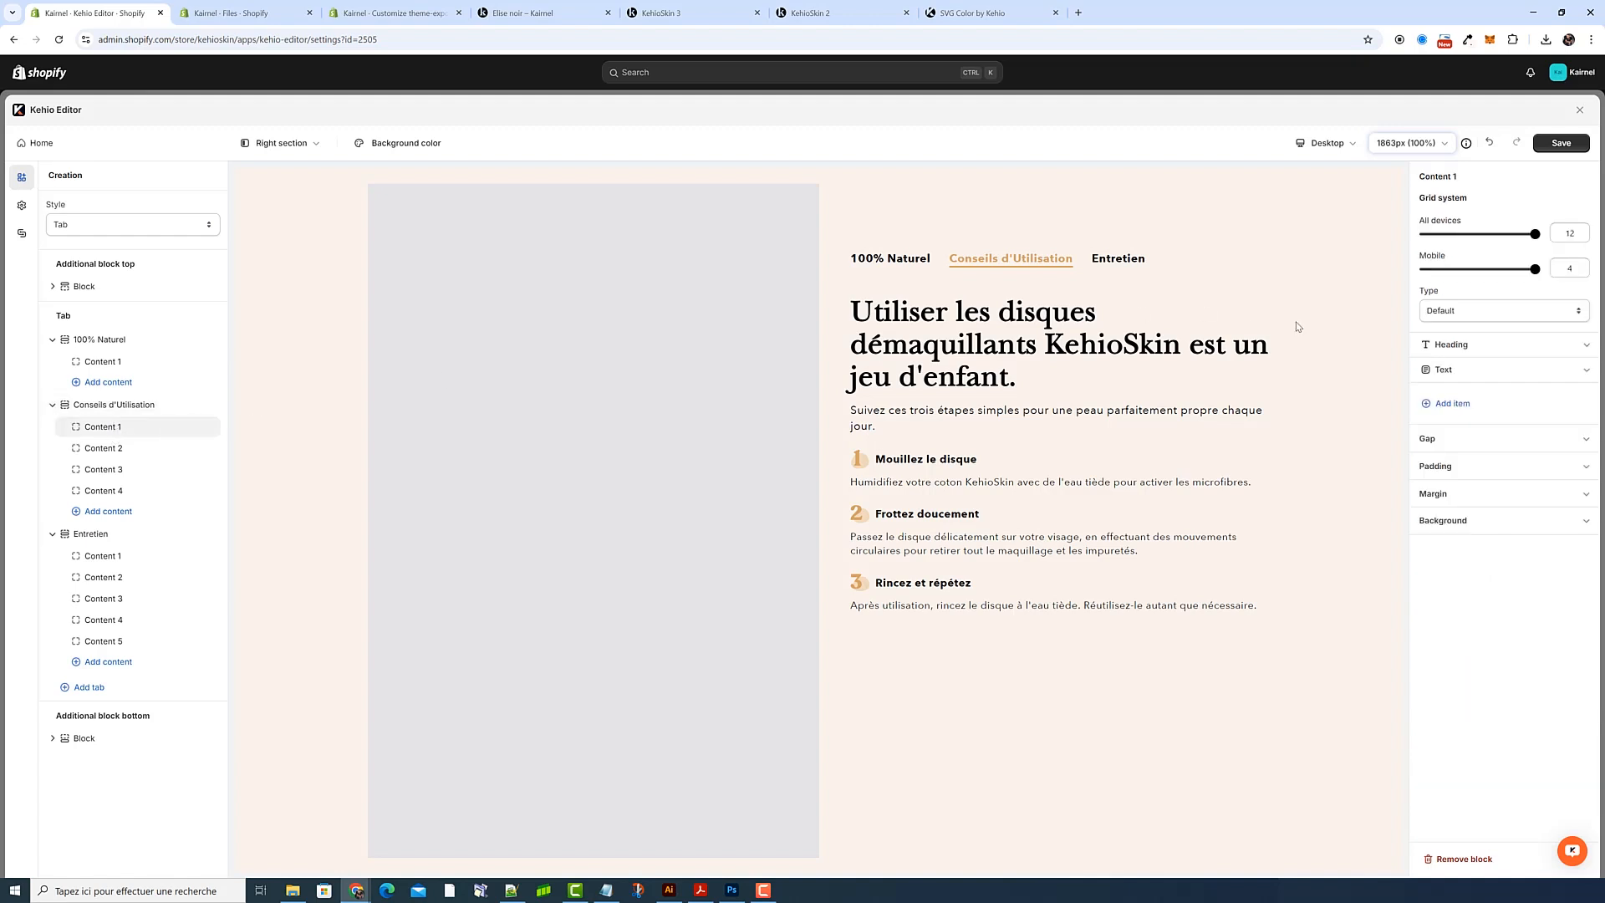
left_click(1515, 345)
left_click_drag(1531, 423, 1338, 350)
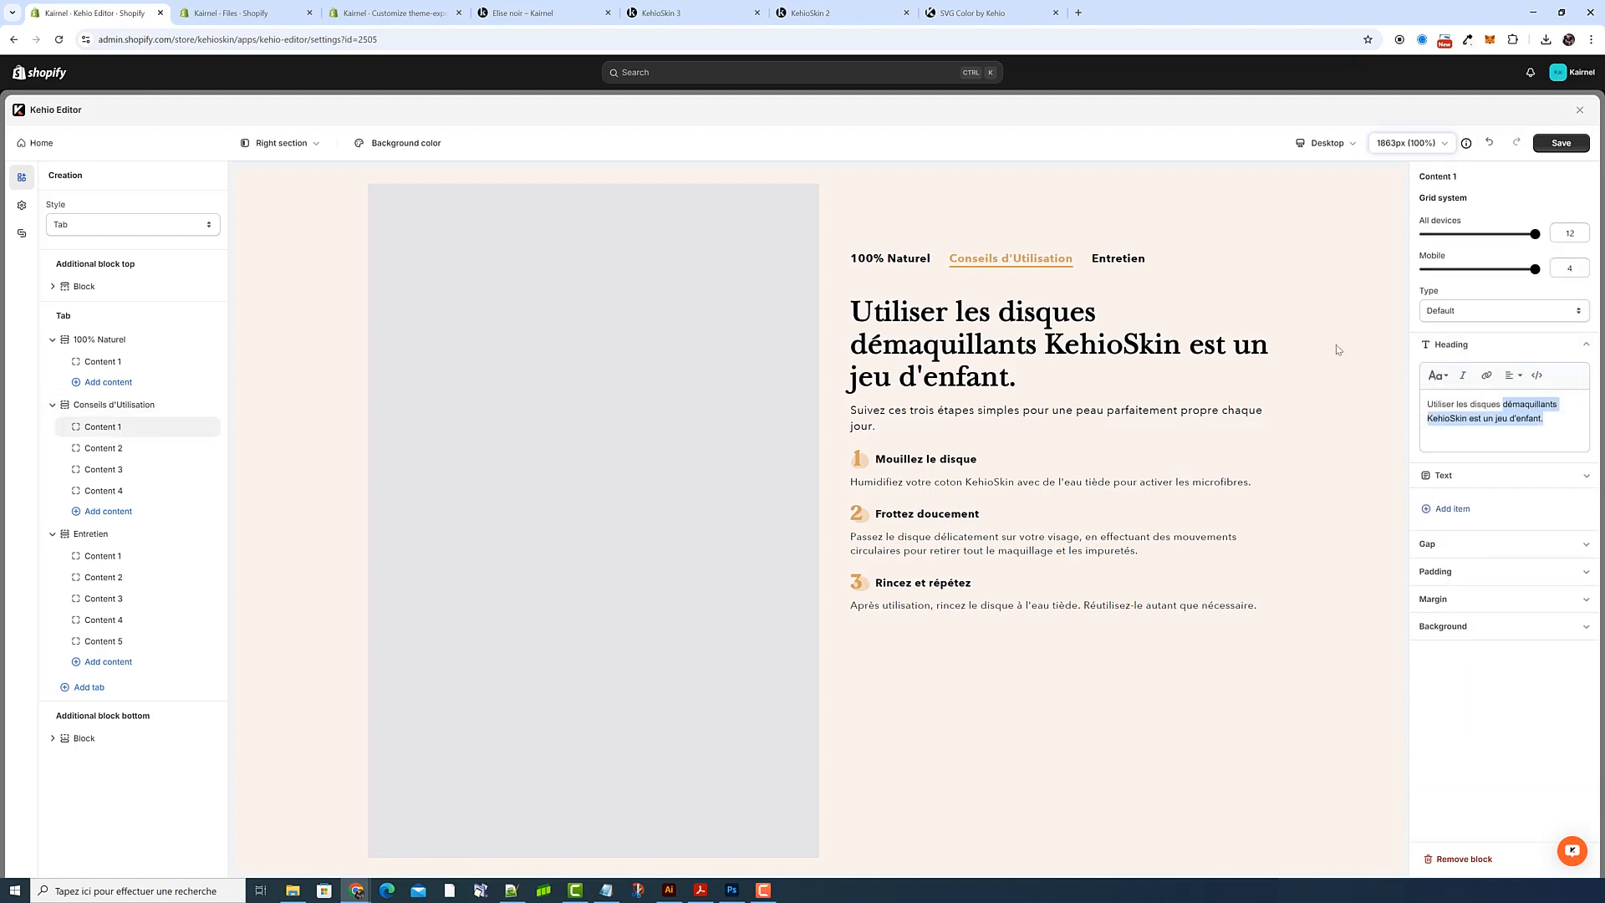
left_click(1538, 378)
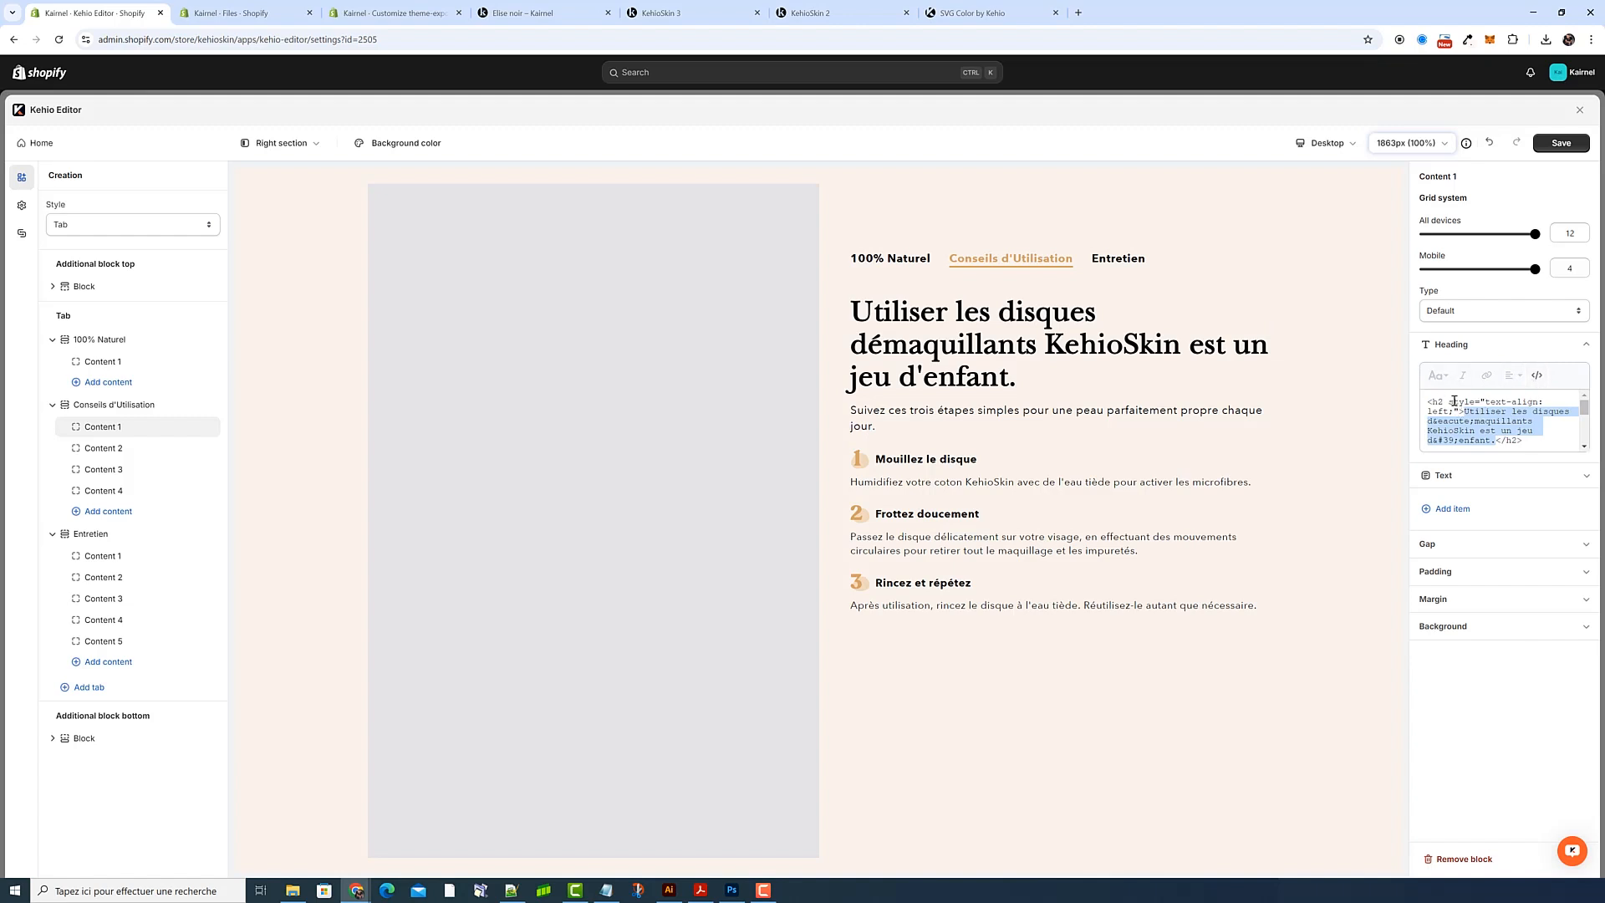
left_click(1475, 412)
left_click(1536, 378)
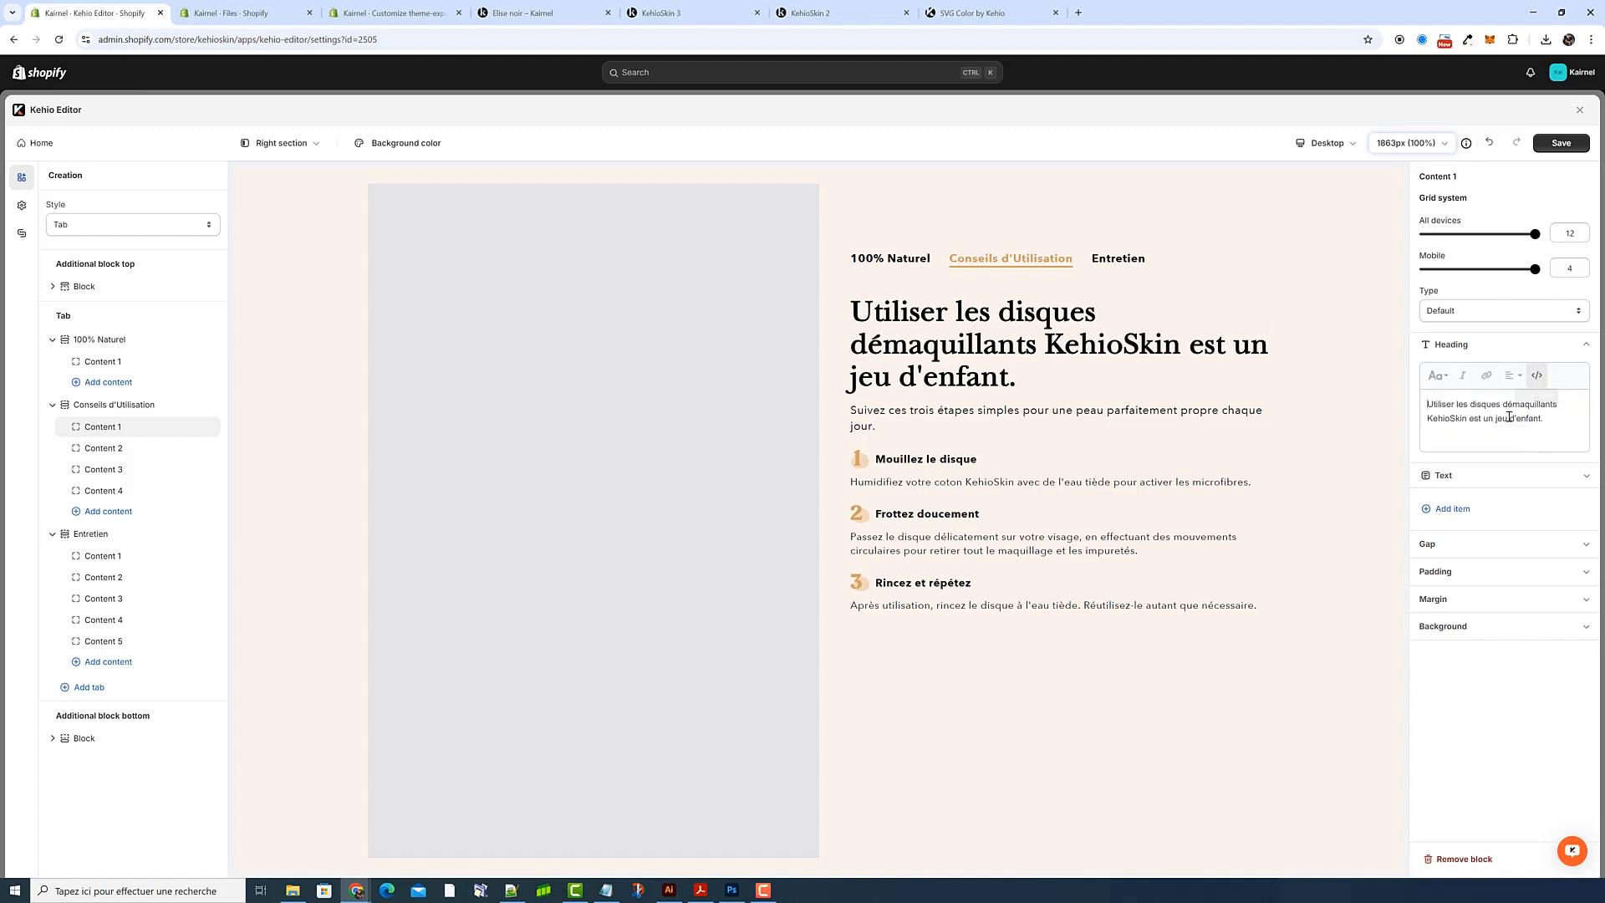
Replace the Conseils d'Utilisation heading with "Lorem Ipsum Lorem Ipsum is simply", copied from Notepad and pasted inside the h2 tags through the code view
key("ctrl+a")
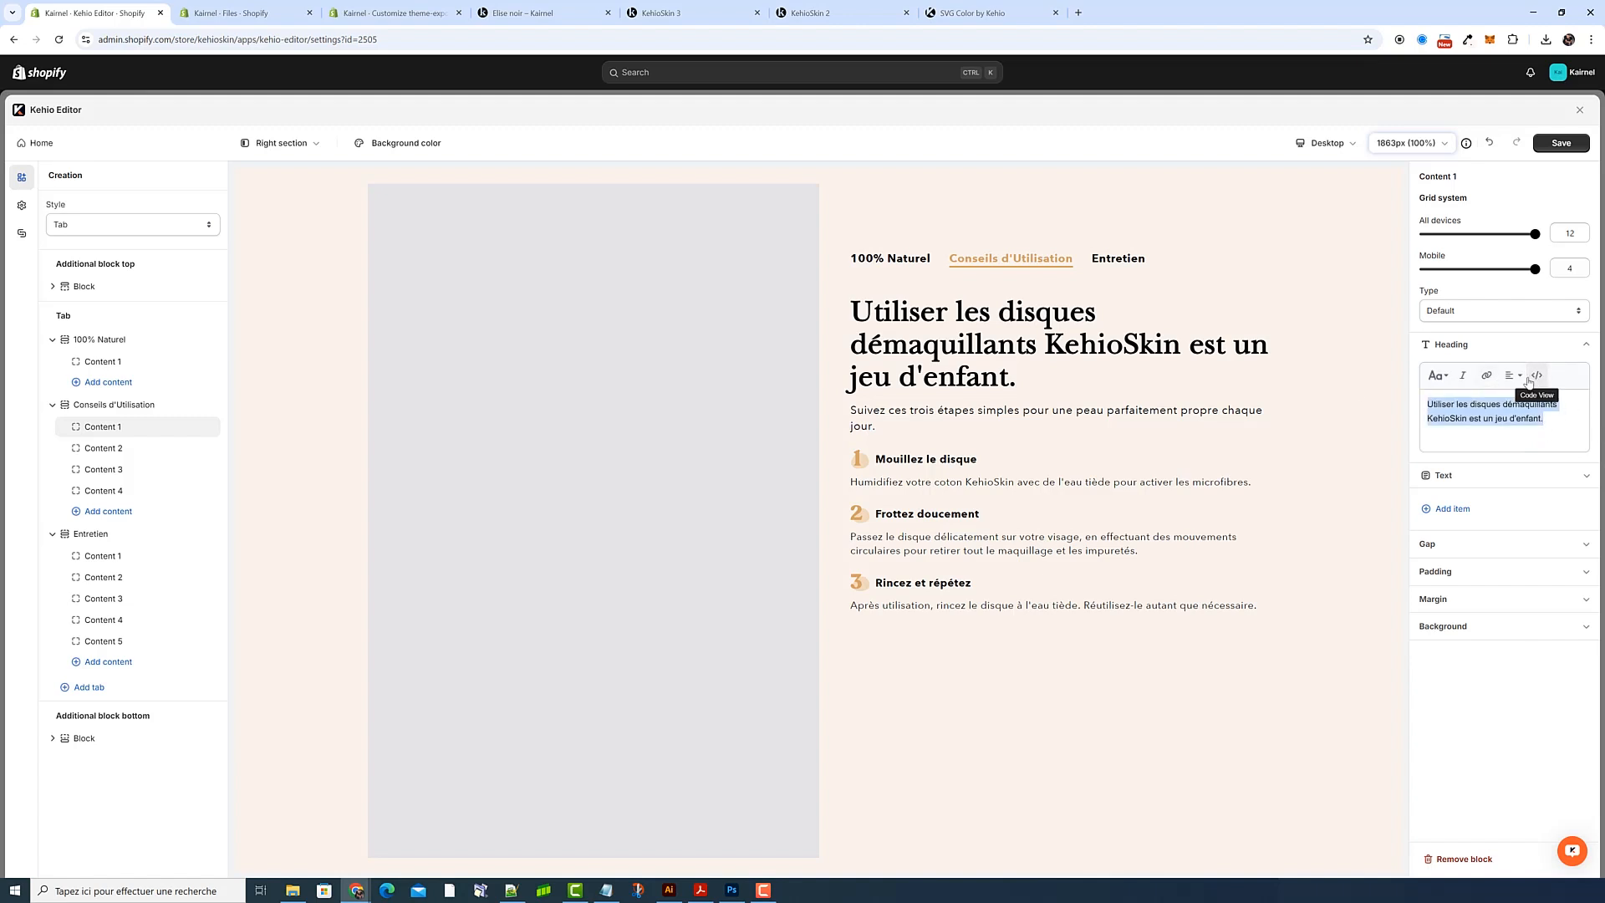
left_click(608, 886)
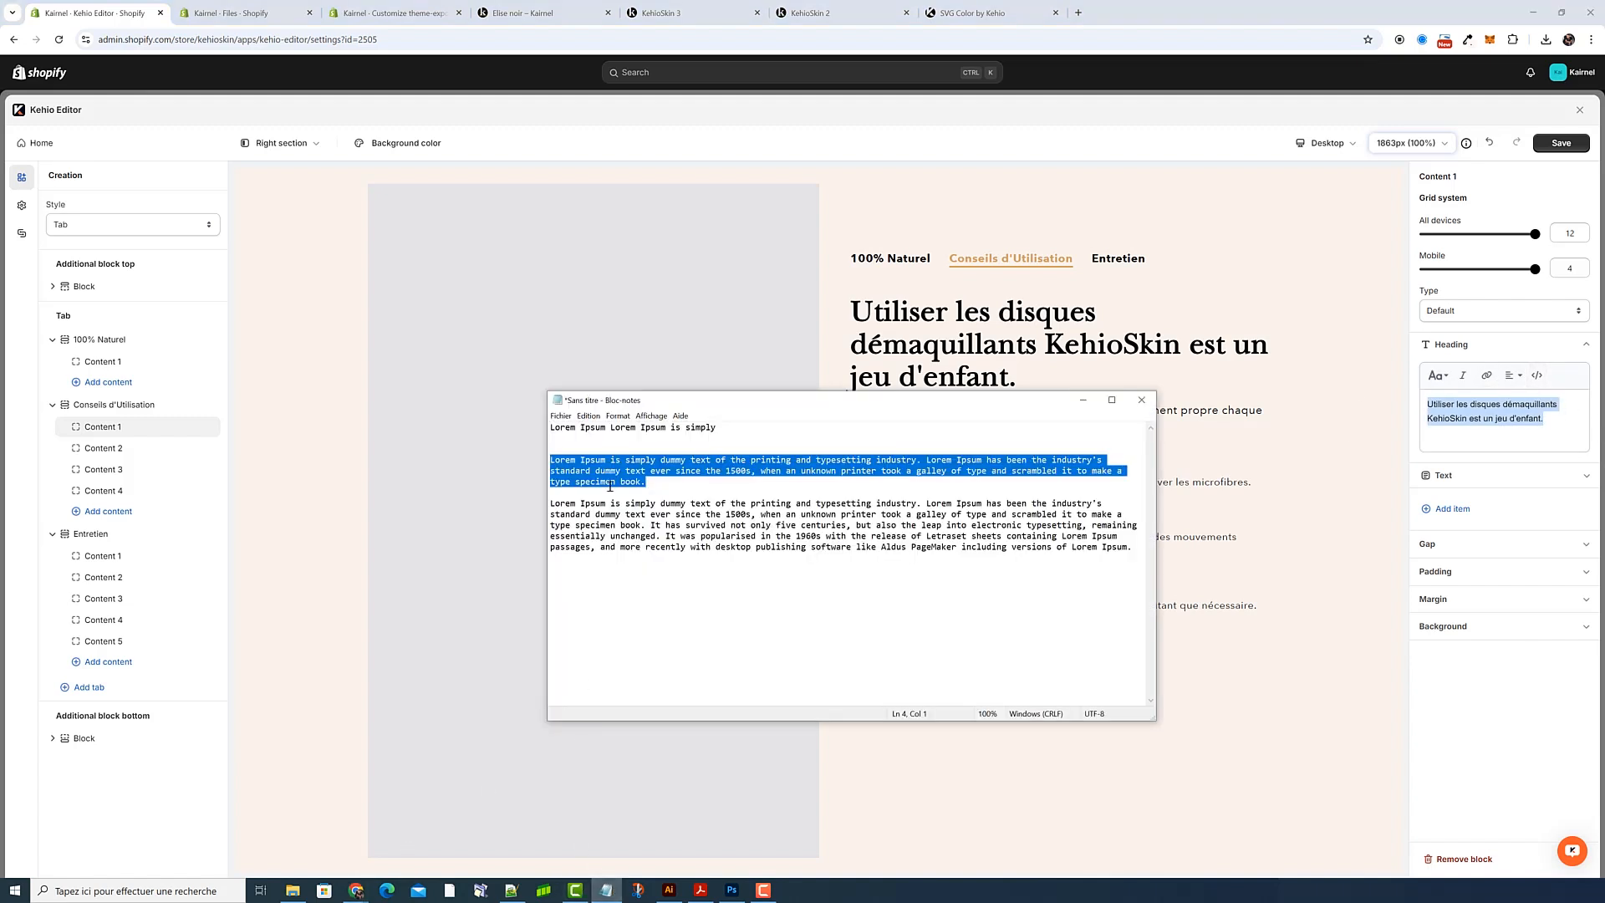
left_click_drag(724, 428, 505, 430)
key("ctrl+c")
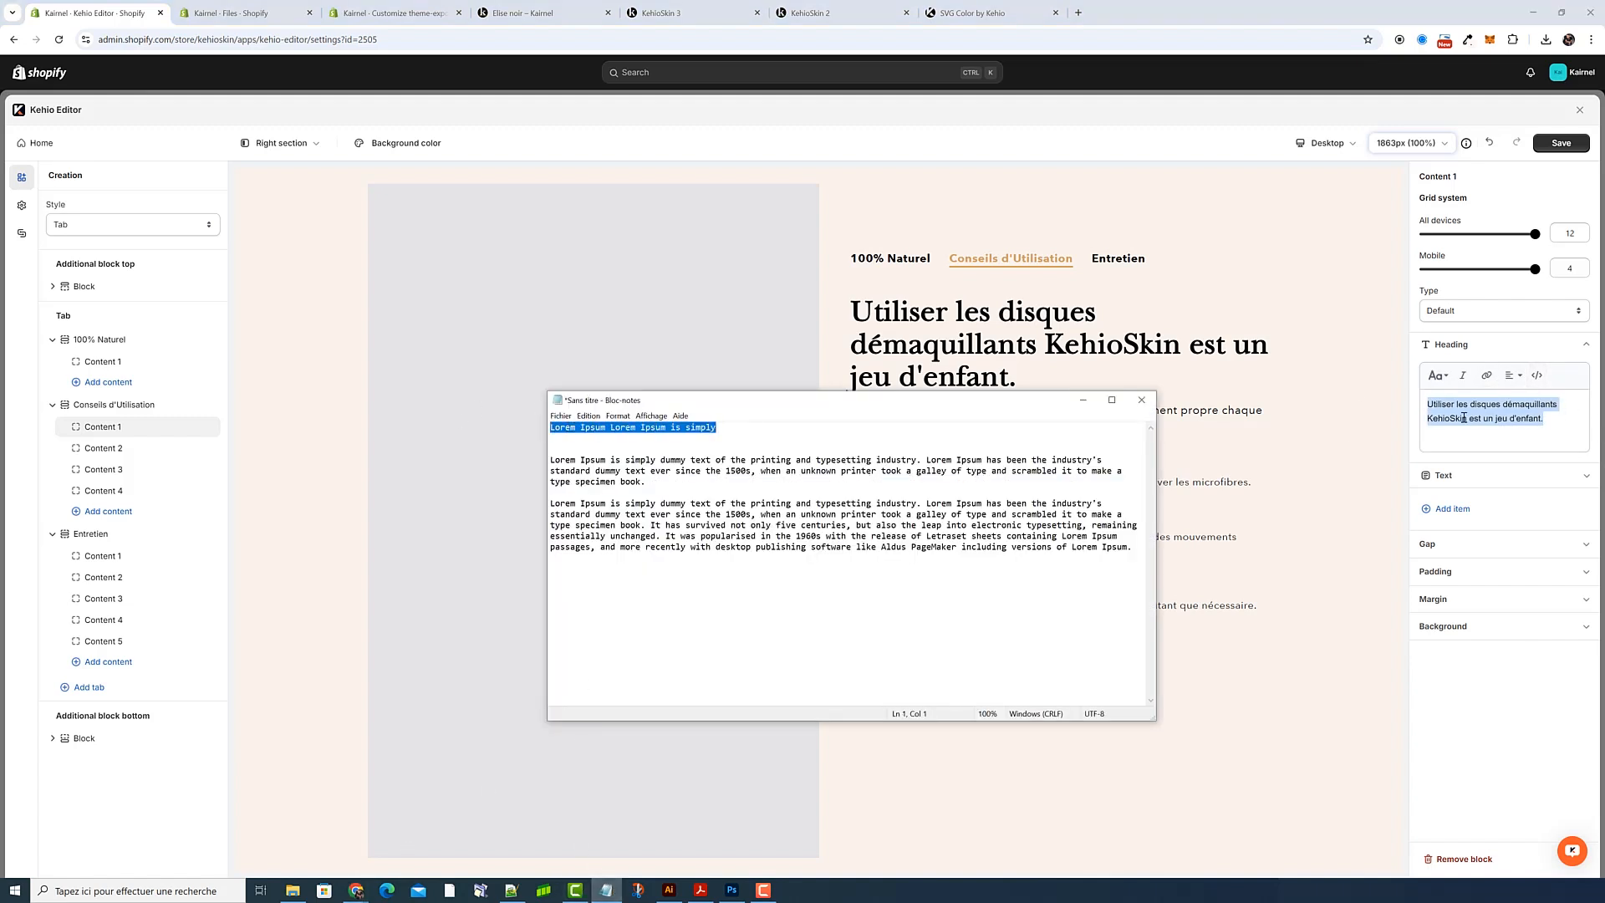
left_click(1543, 421)
left_click_drag(1543, 421, 1486, 386)
left_click(1537, 377)
key("ctrl+v")
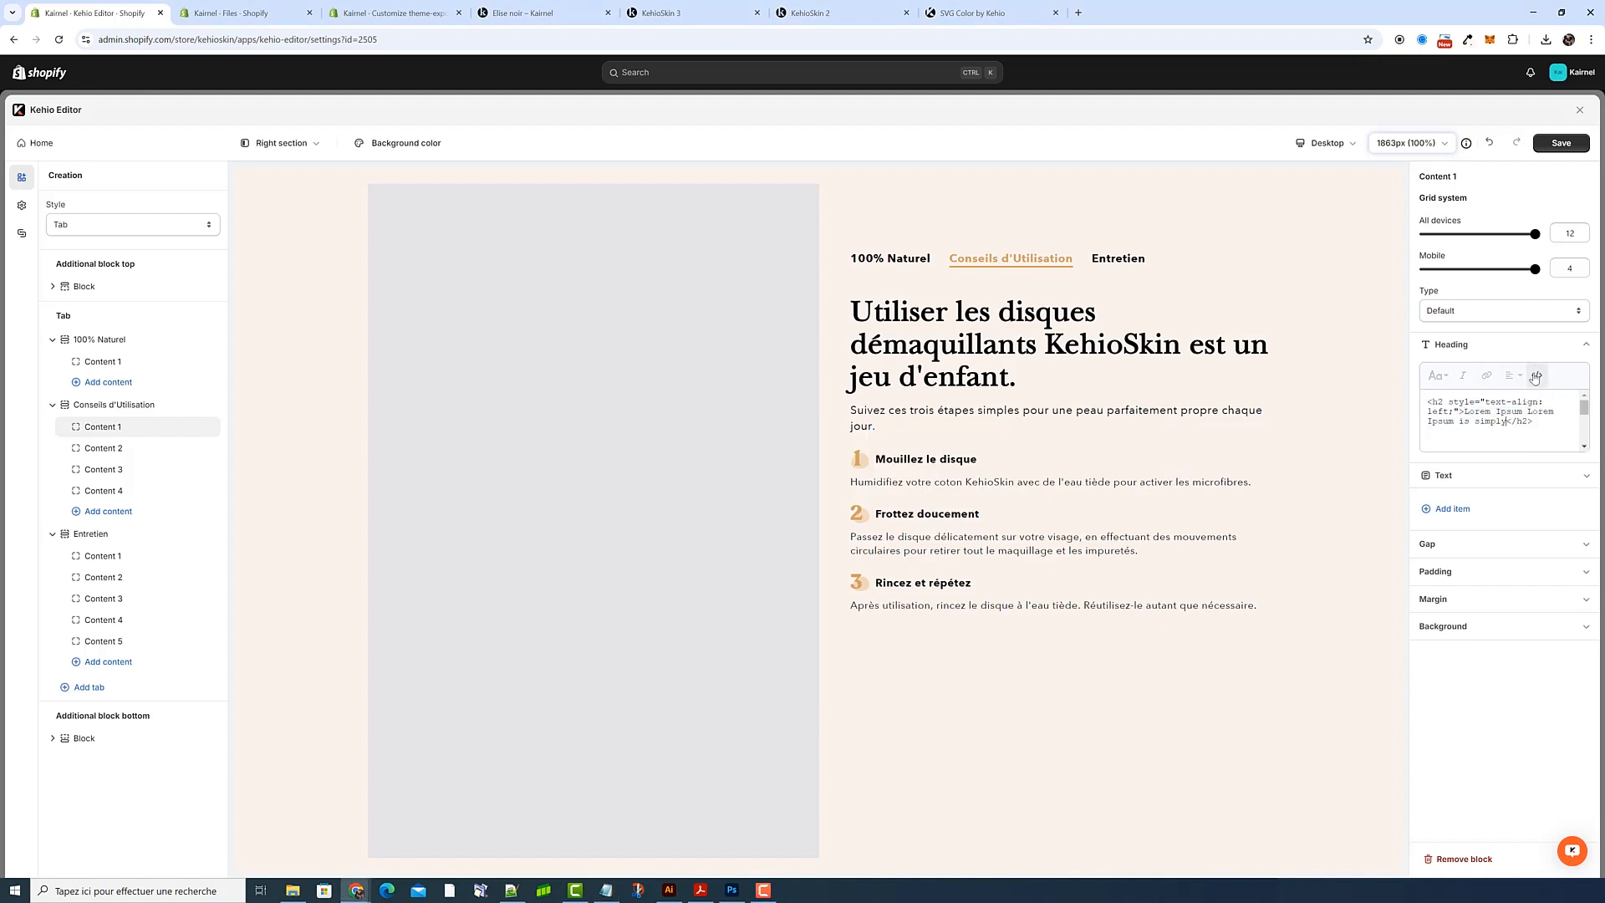
left_click(1536, 376)
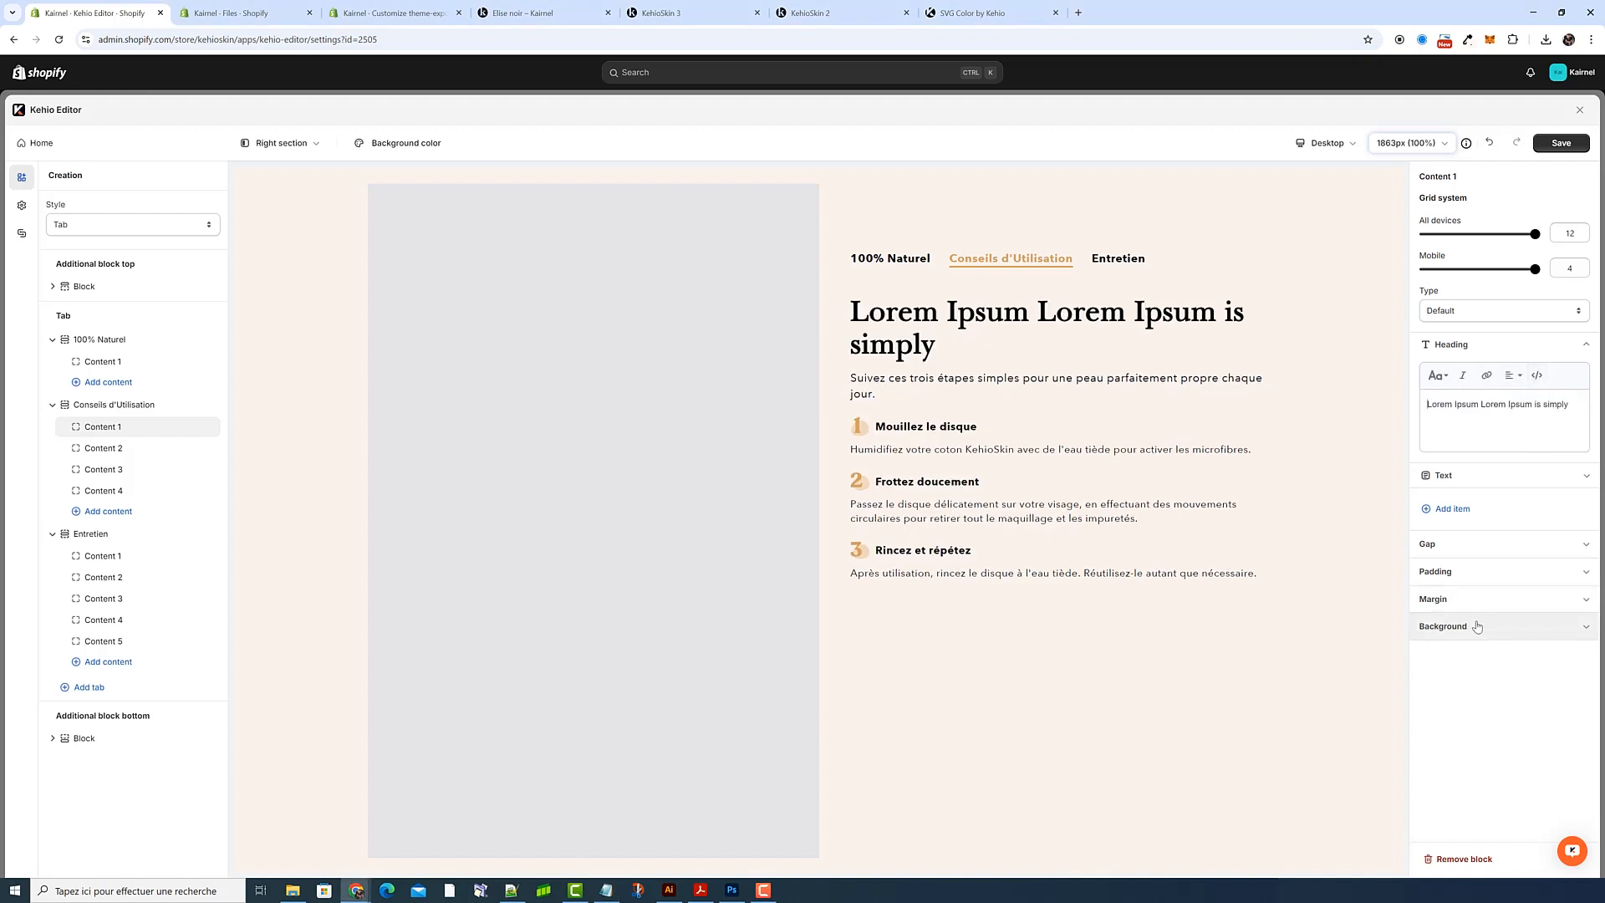
Check the new heading's HTML in the code view and return to the formatted text
triple_click(1543, 404)
left_click(1537, 376)
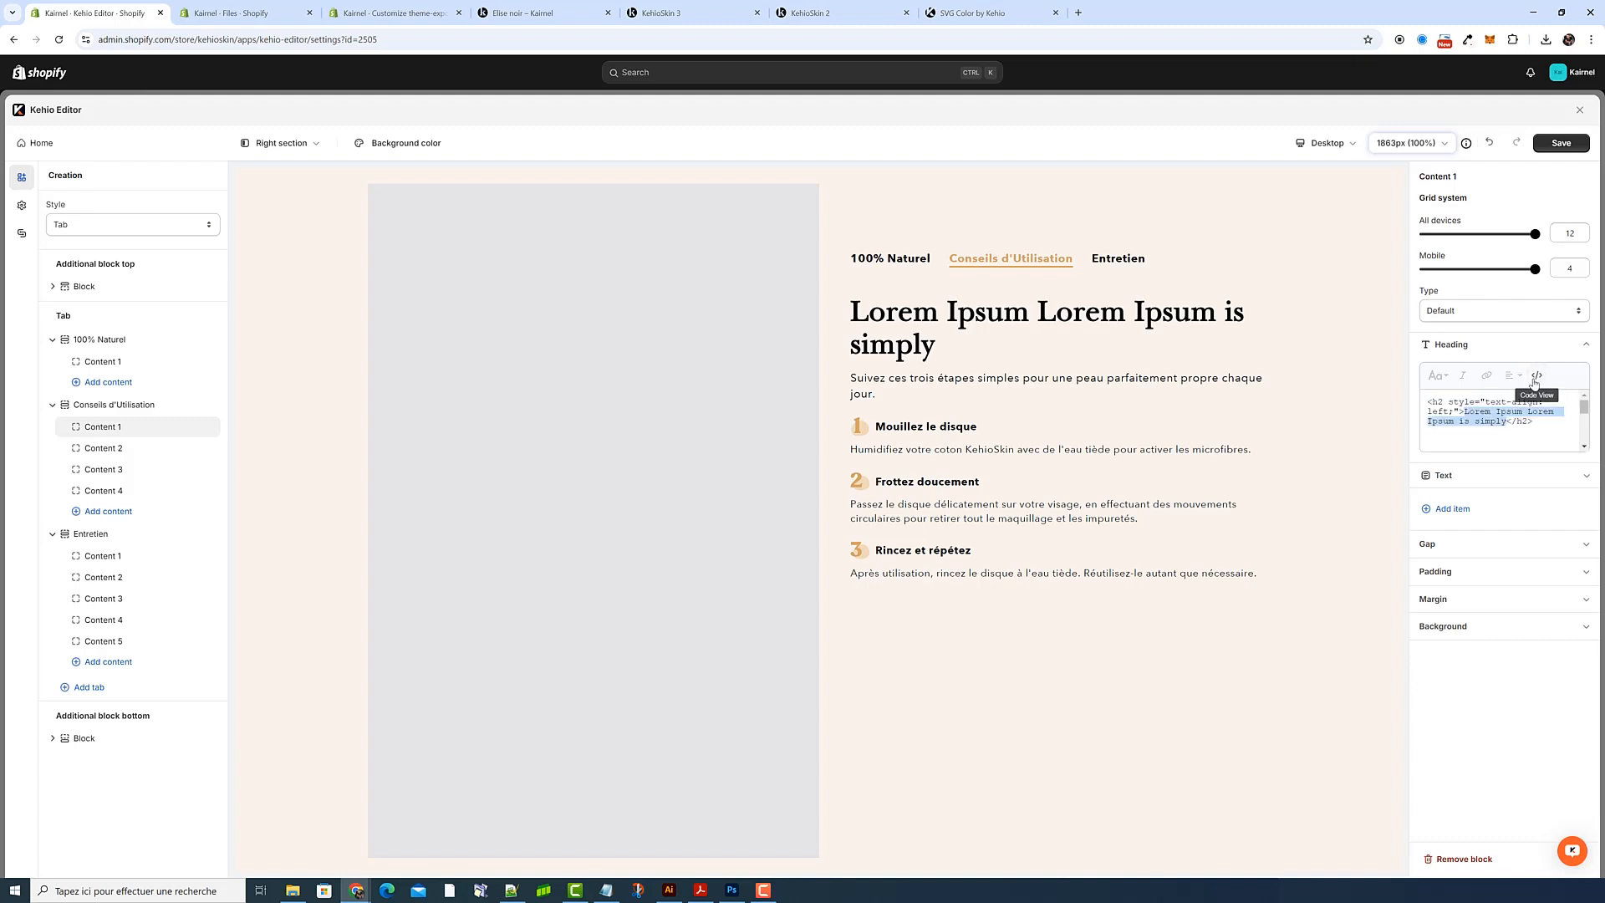
left_click(1537, 376)
Preview the section at mobile size and examine the H2 heading settings and the heading of Content 1
left_click(1336, 144)
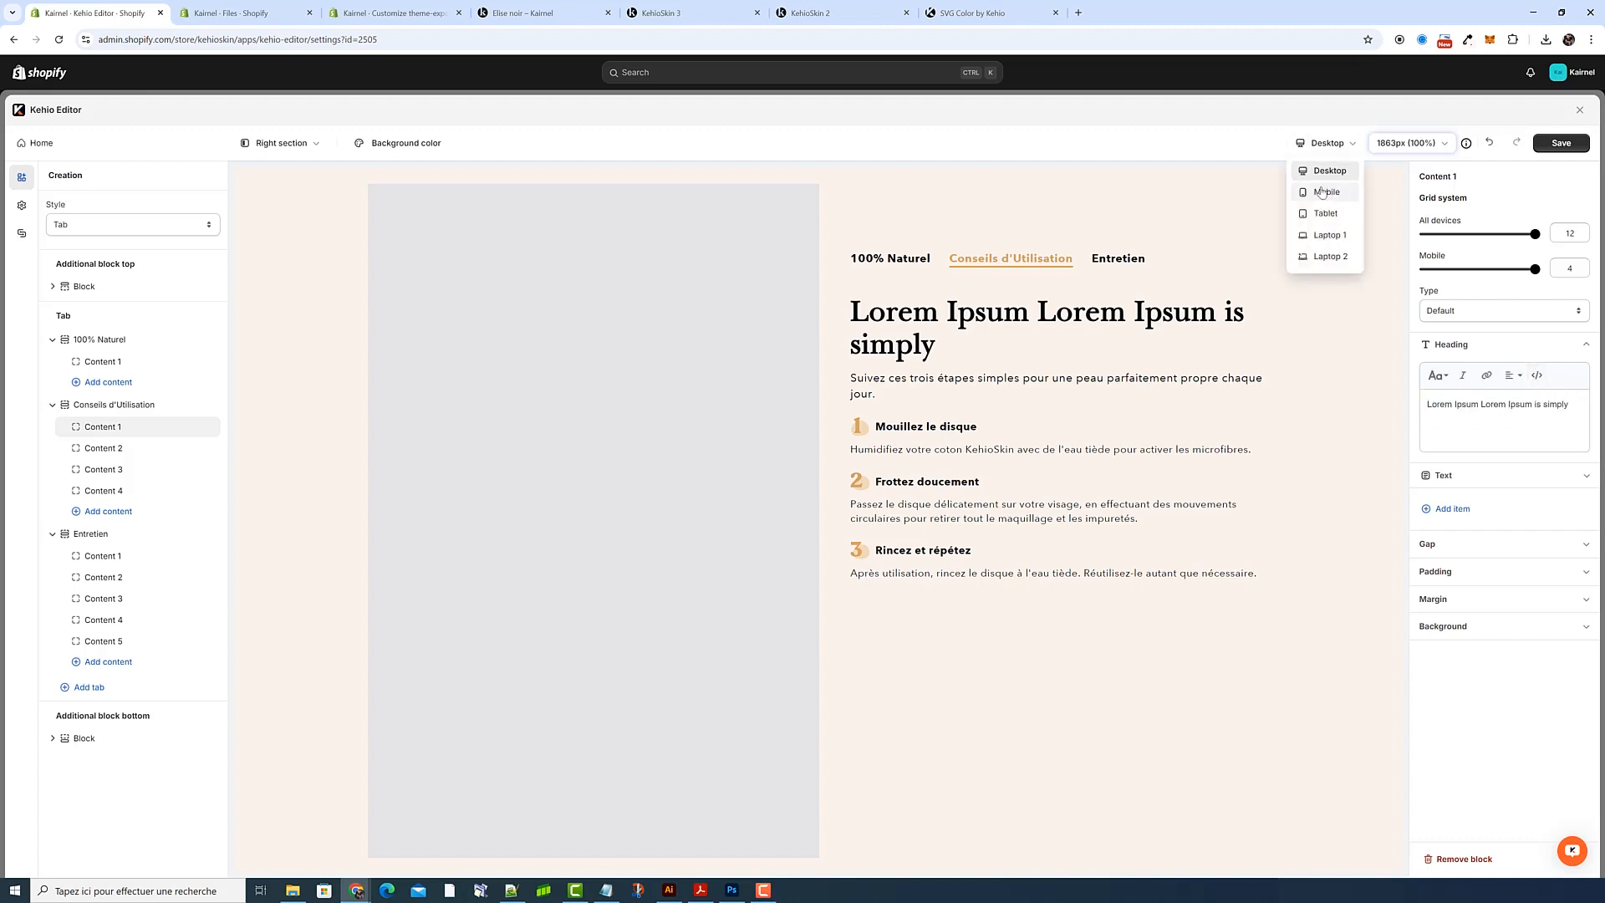
left_click(1323, 194)
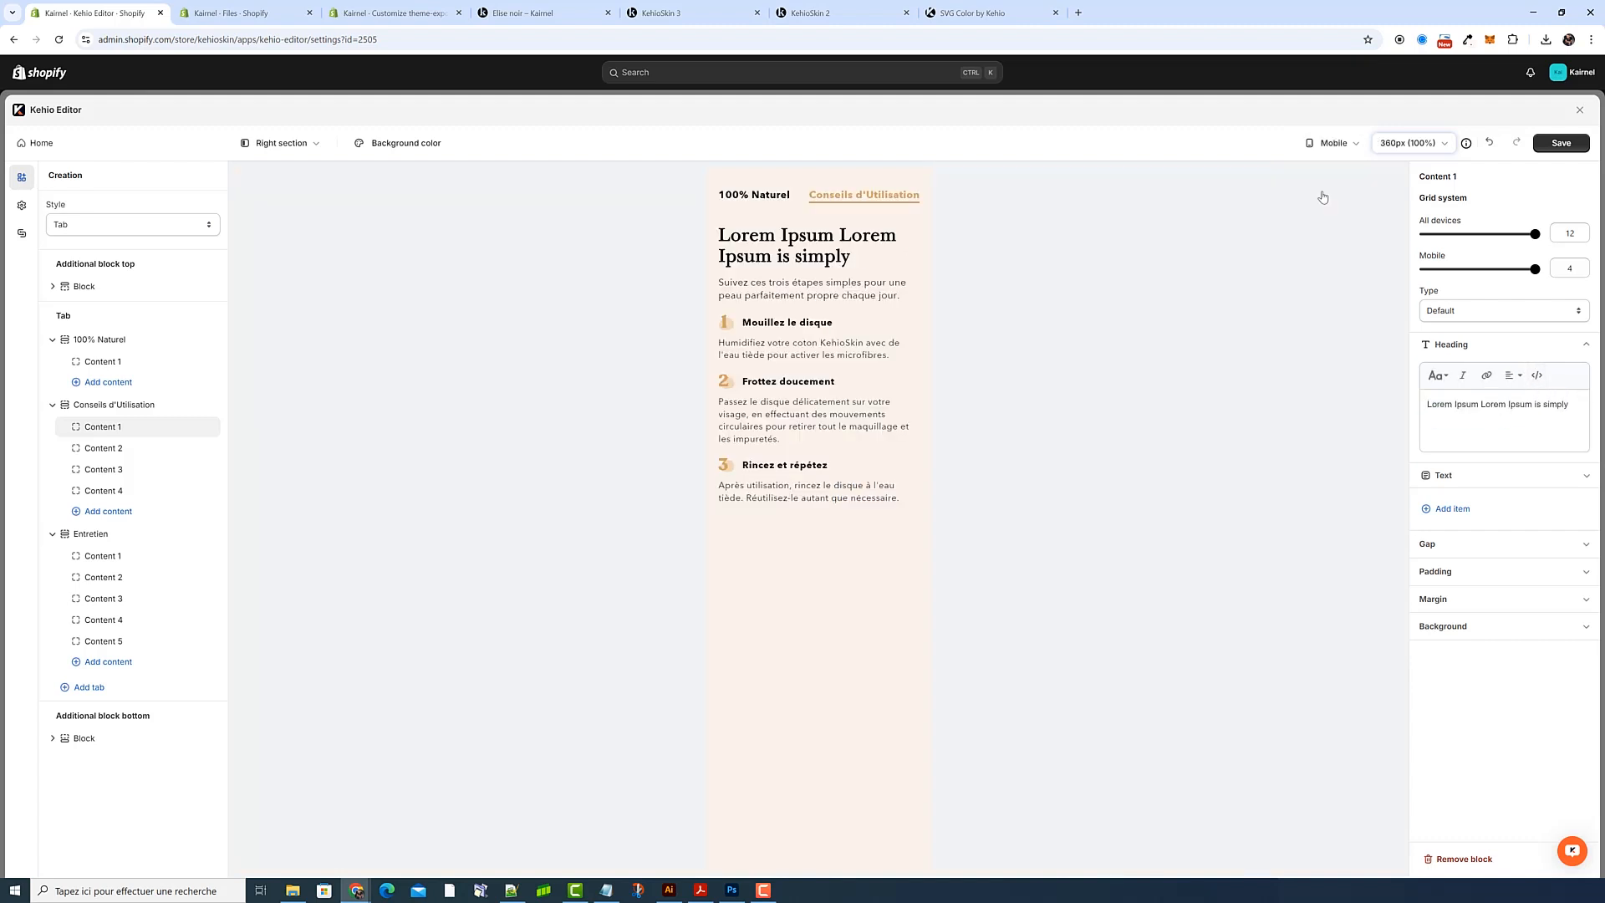
left_click(766, 197)
left_click(21, 204)
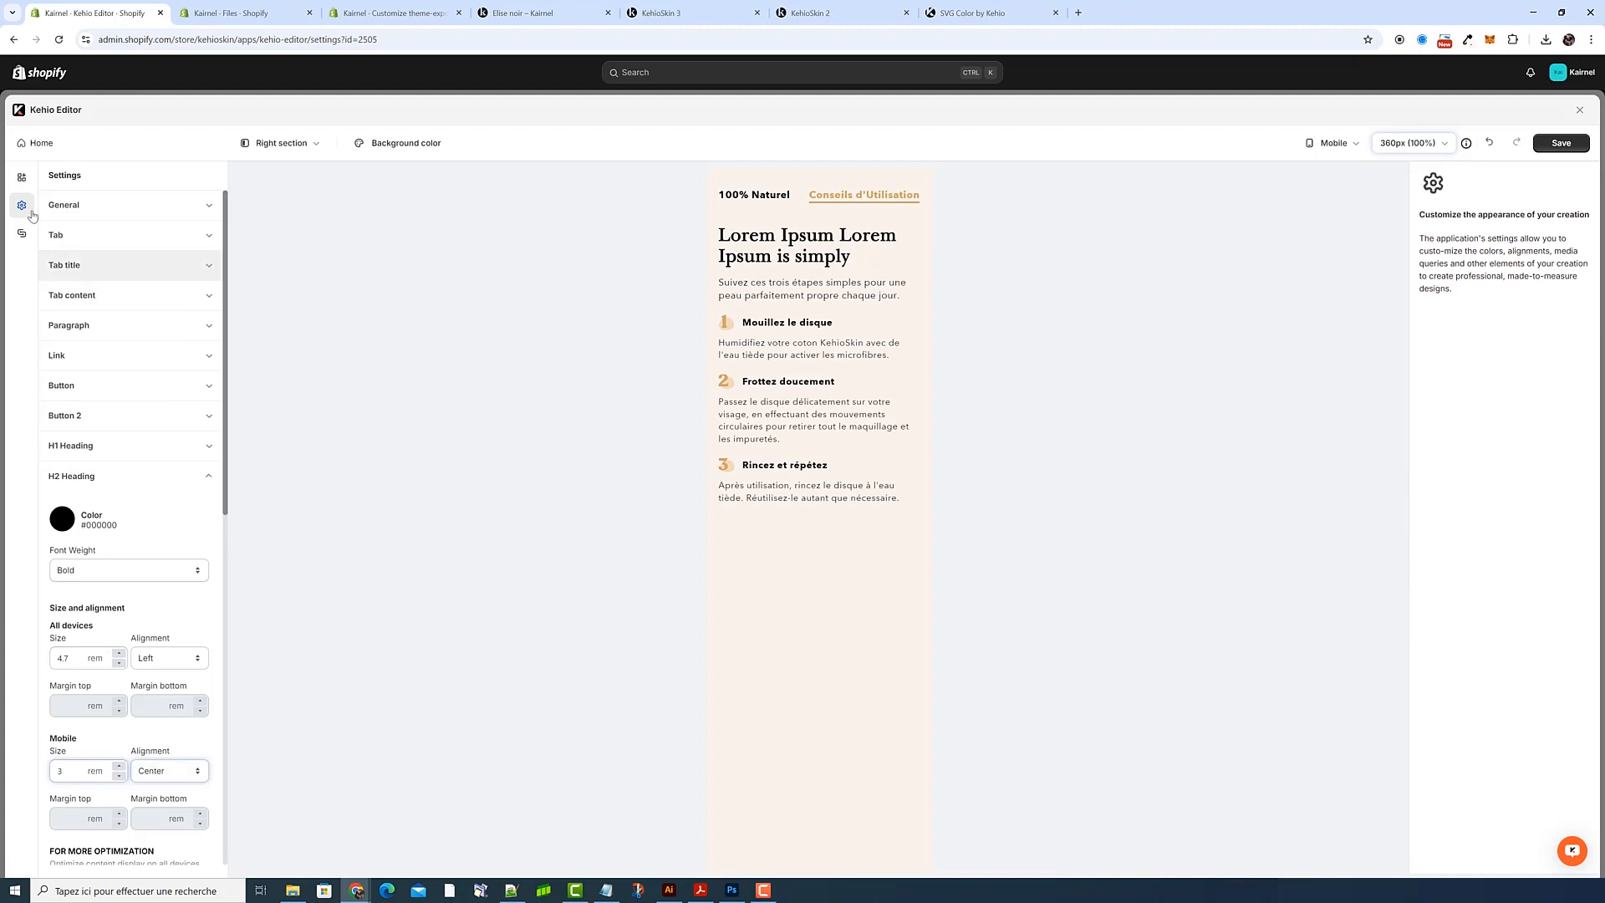
left_click(21, 177)
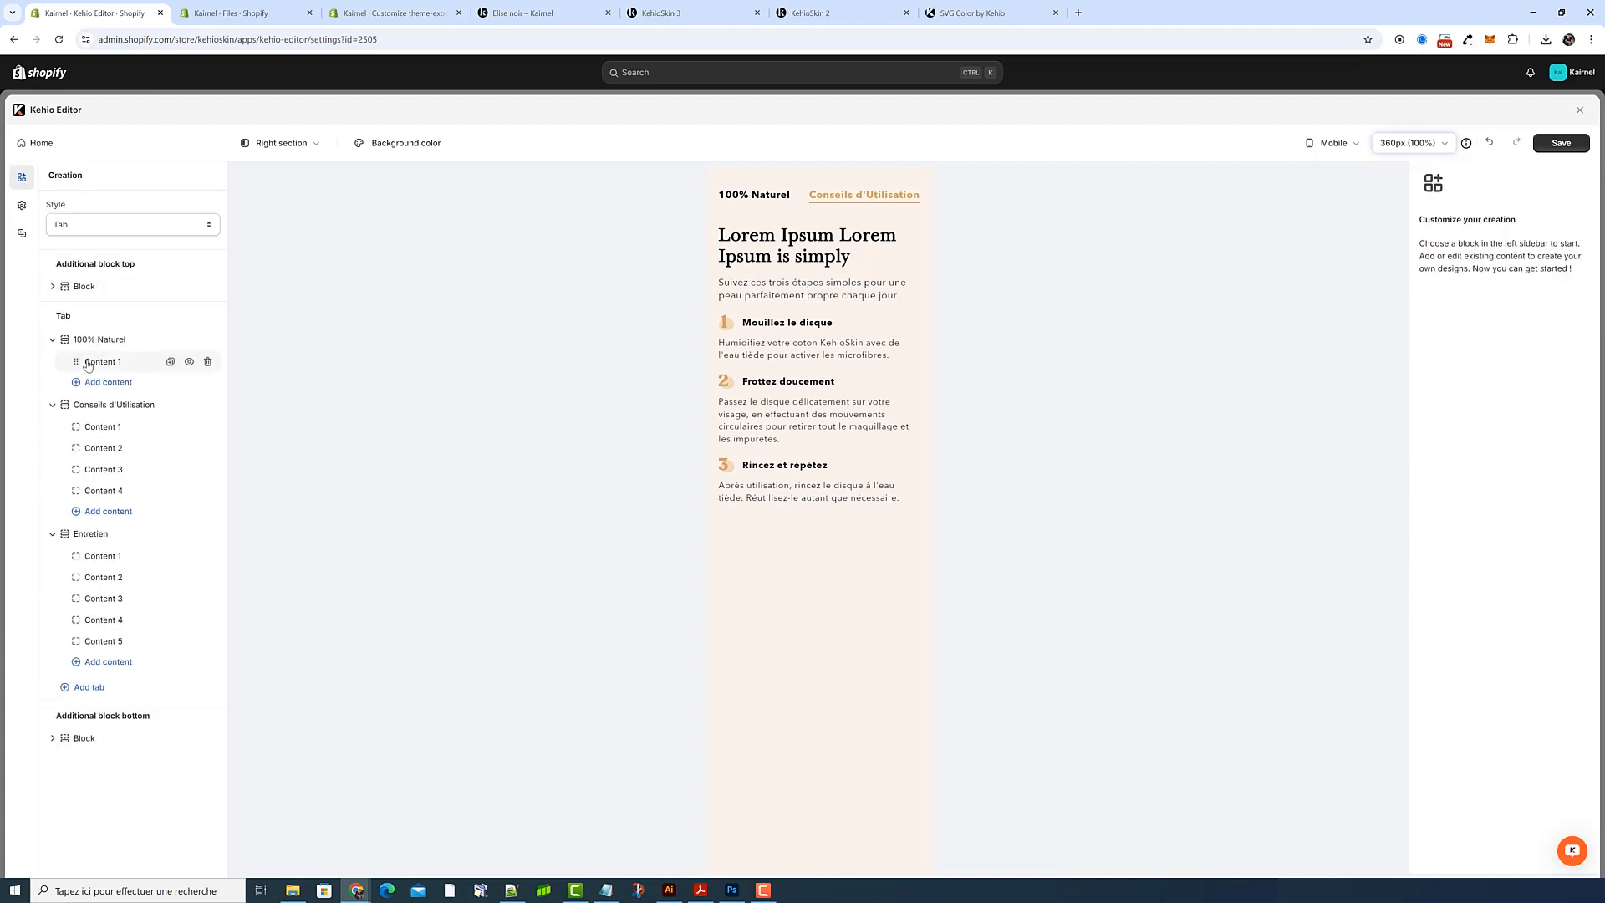
left_click(130, 448)
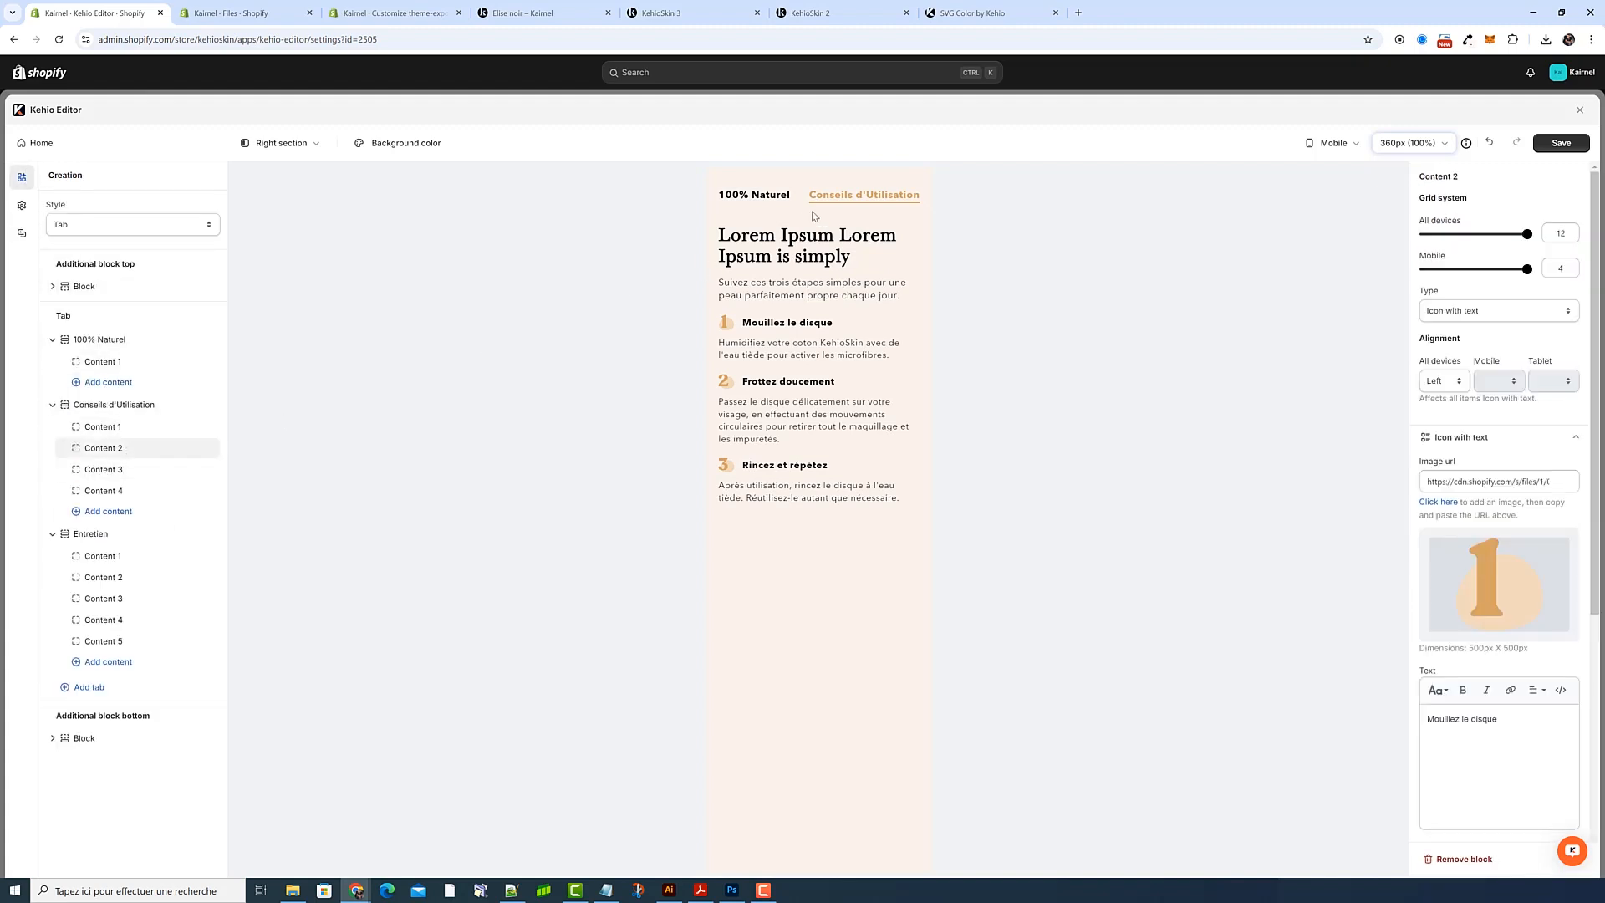
left_click(109, 427)
left_click_drag(1560, 407, 1427, 404)
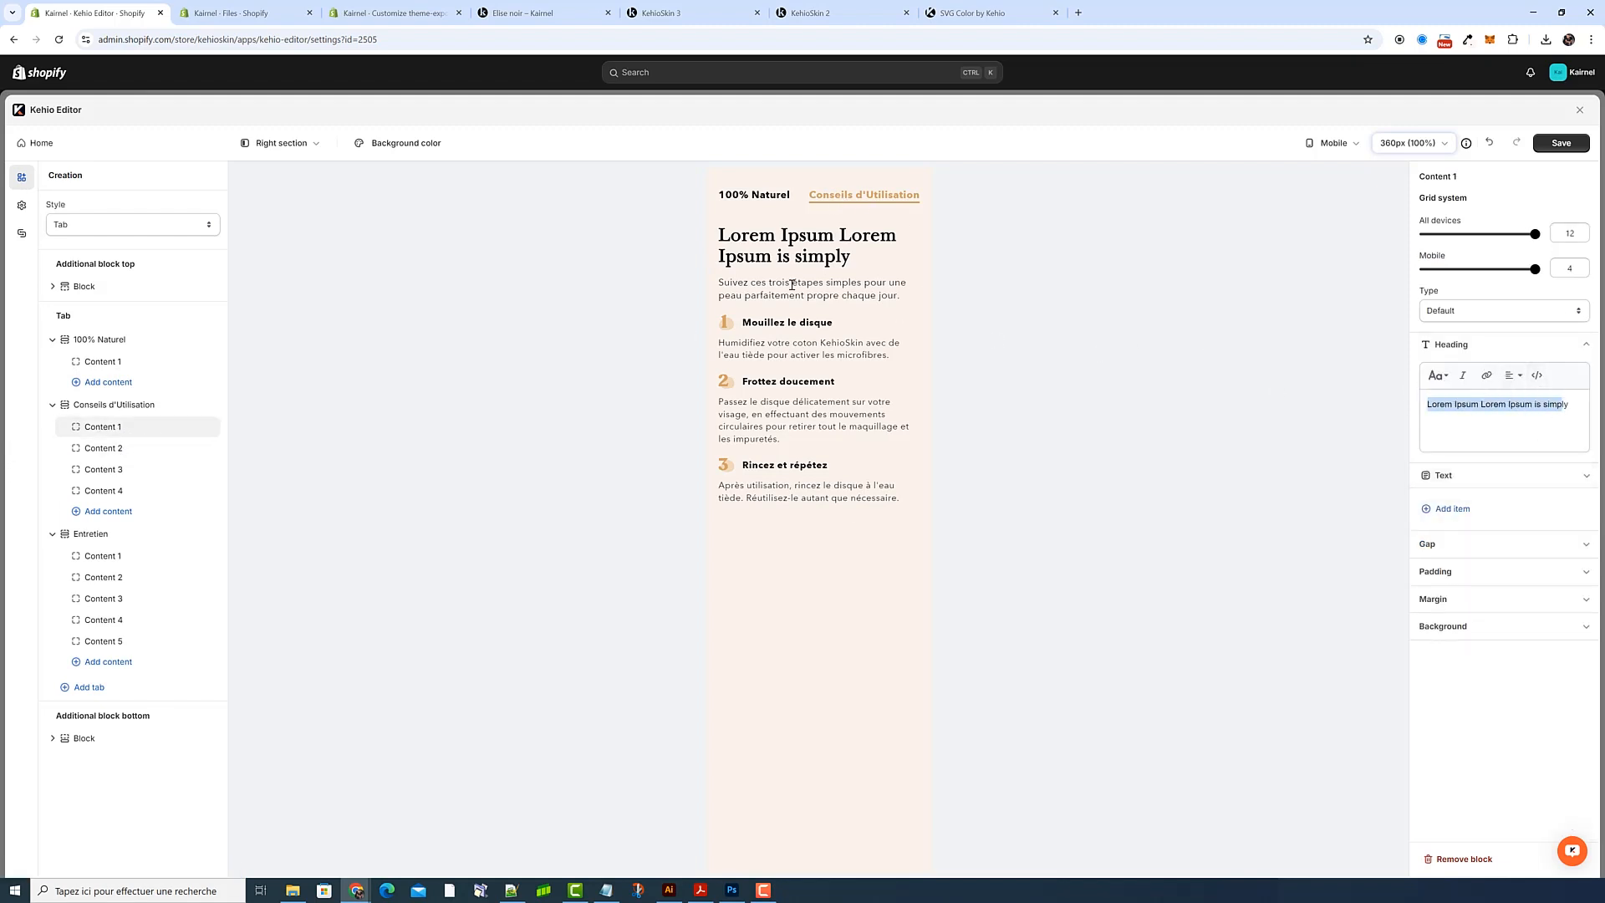
Restore the desktop preview and display the Conseils d'Utilisation tab
left_click(1332, 143)
left_click(1338, 171)
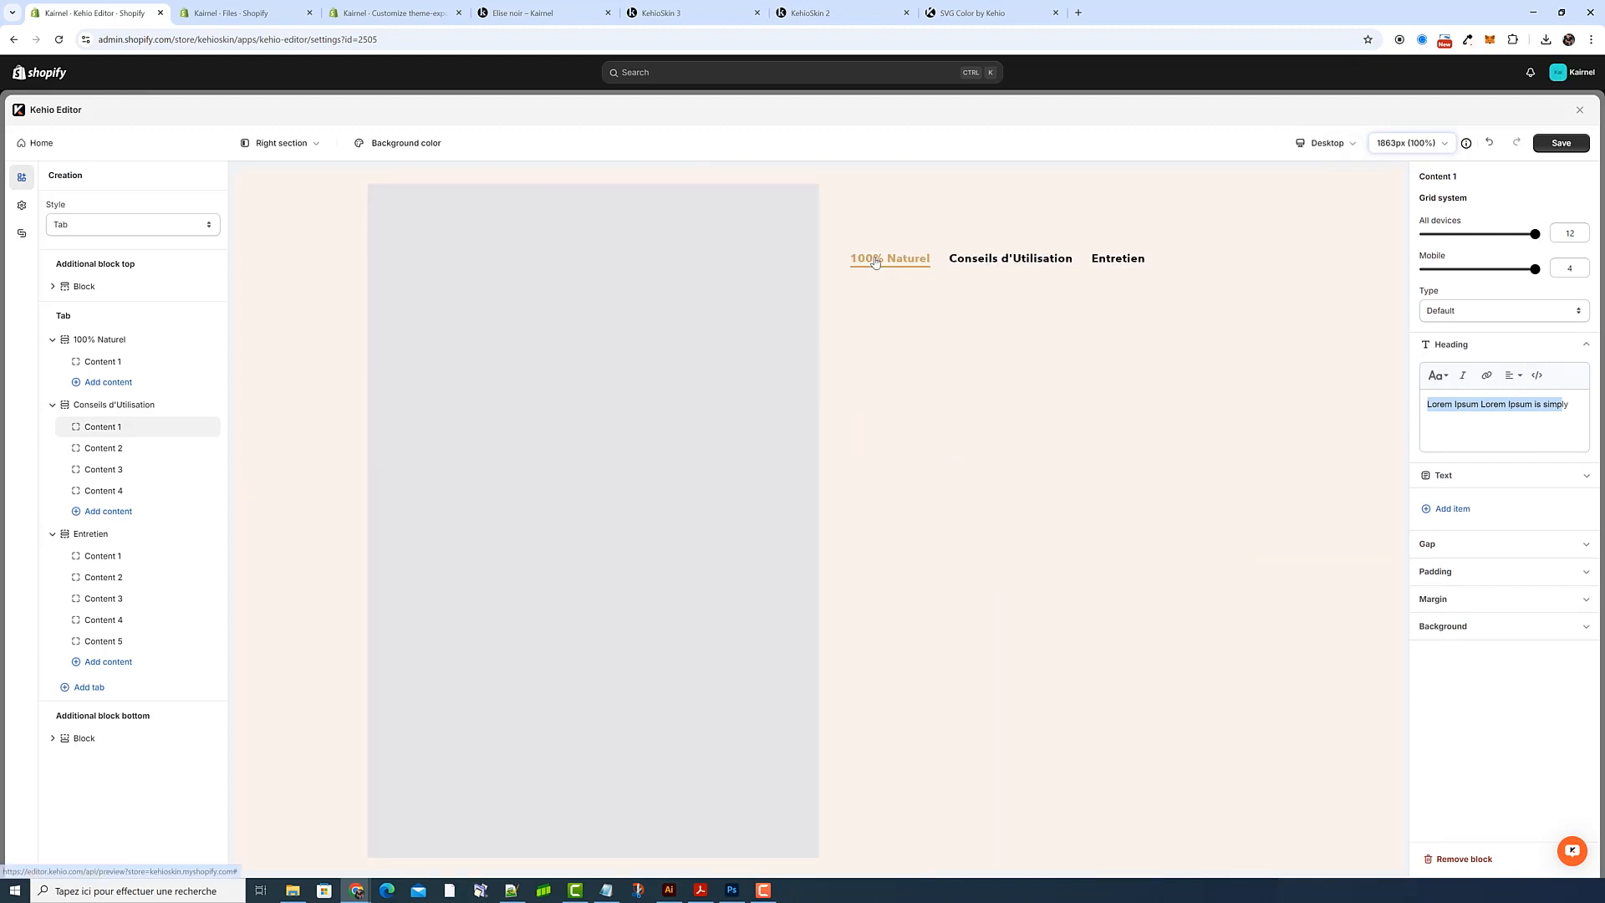
left_click(980, 266)
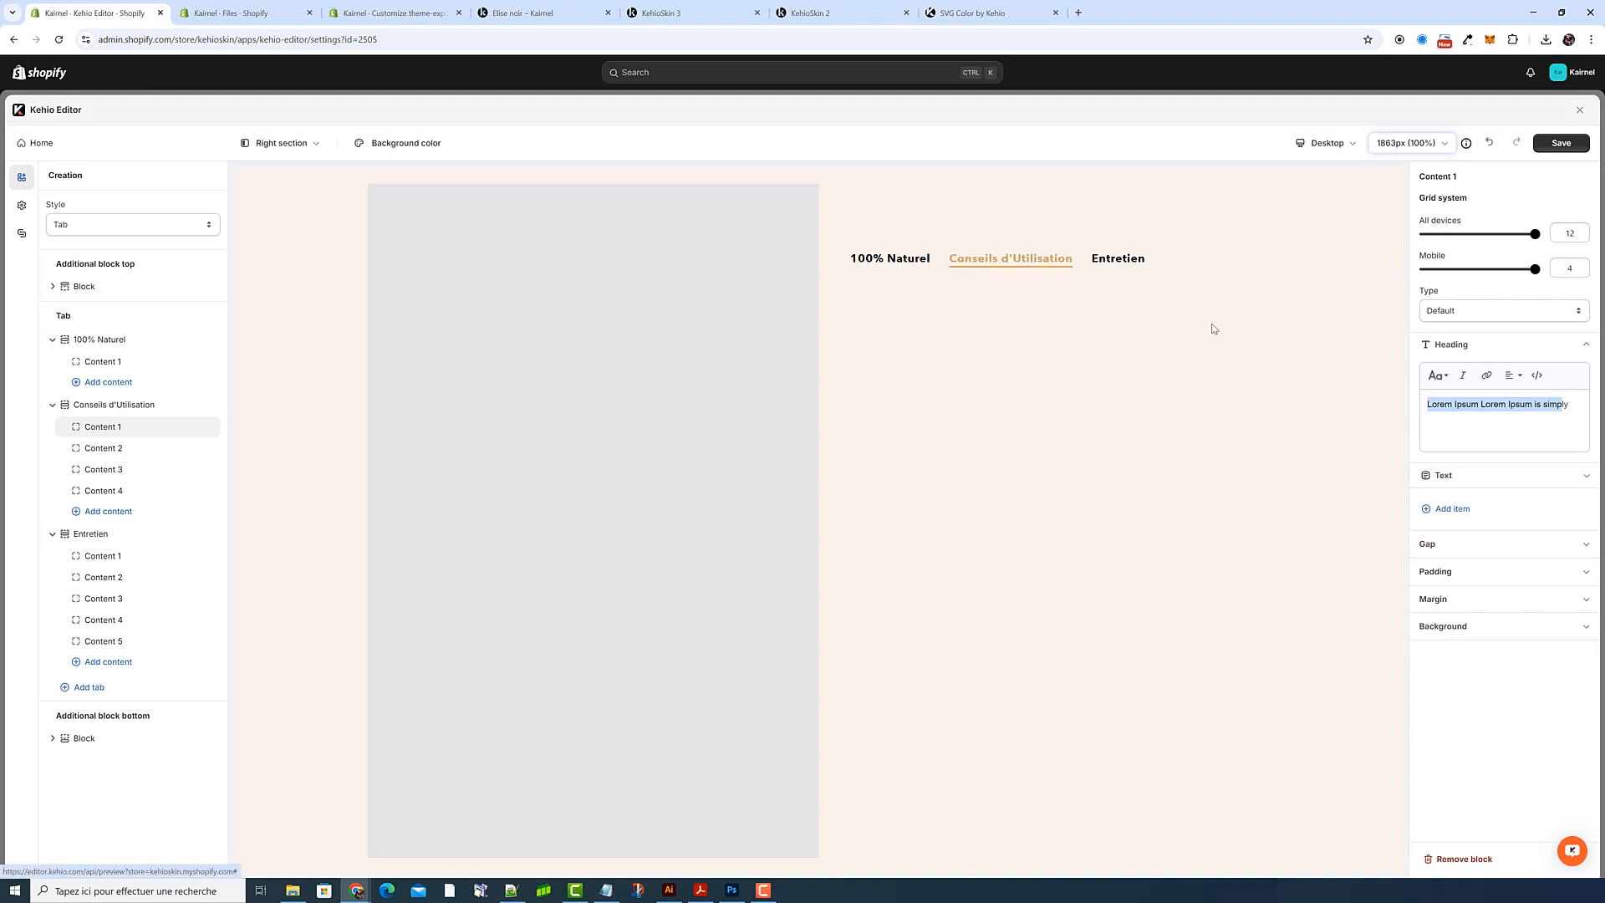
left_click(1507, 405)
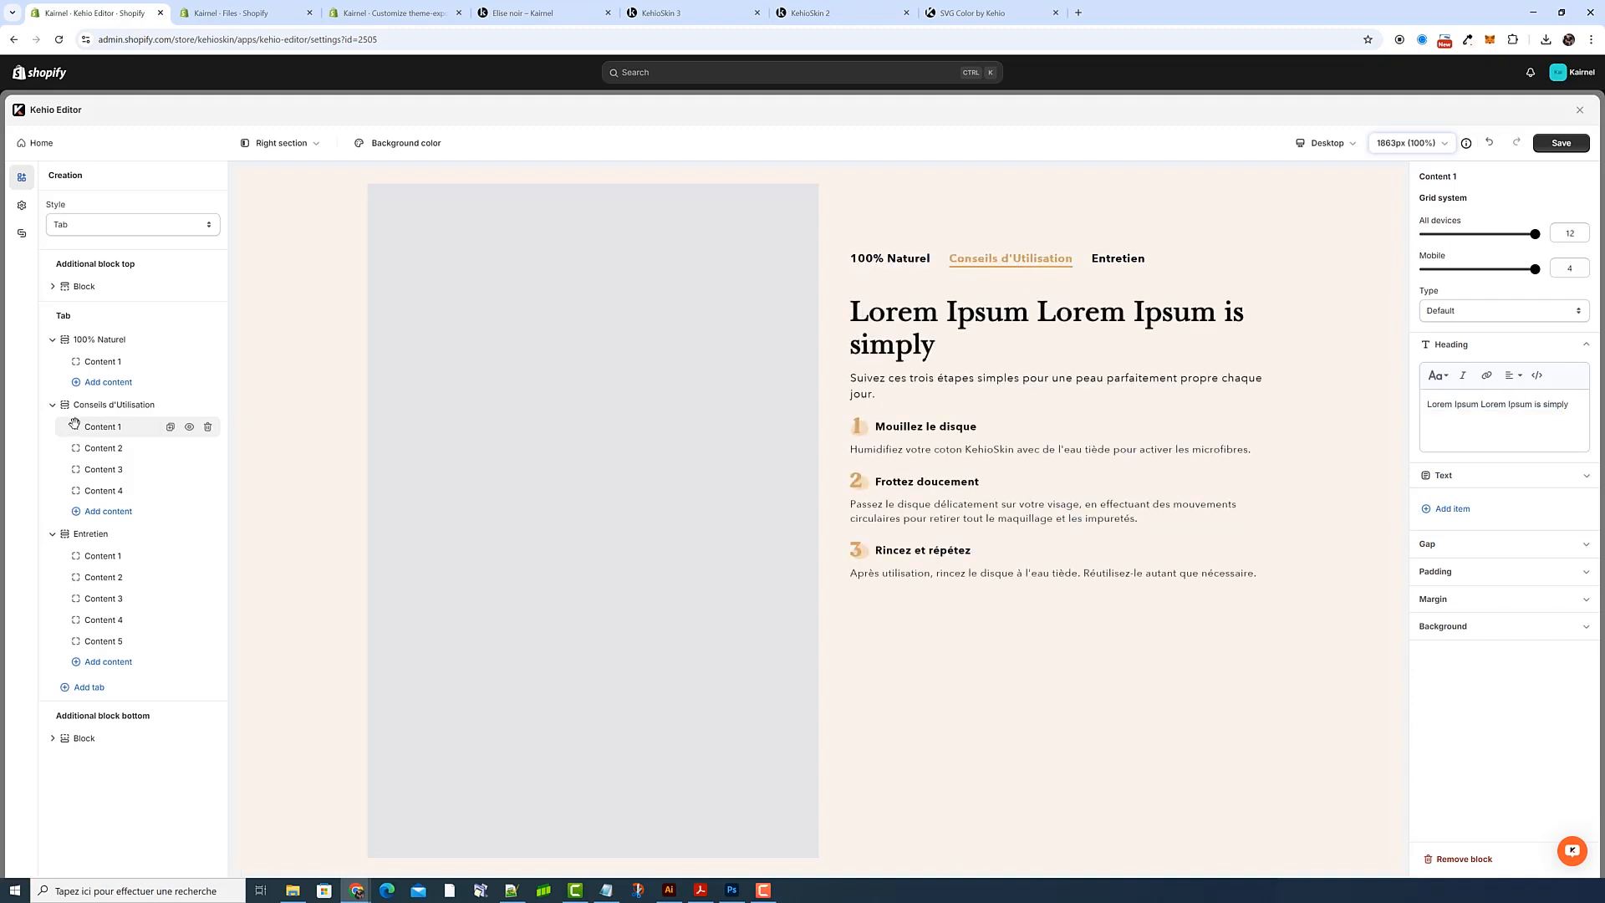
Look through Content 2, Content 3 and Content 4 of the Conseils d'Utilisation tab
left_click(112, 454)
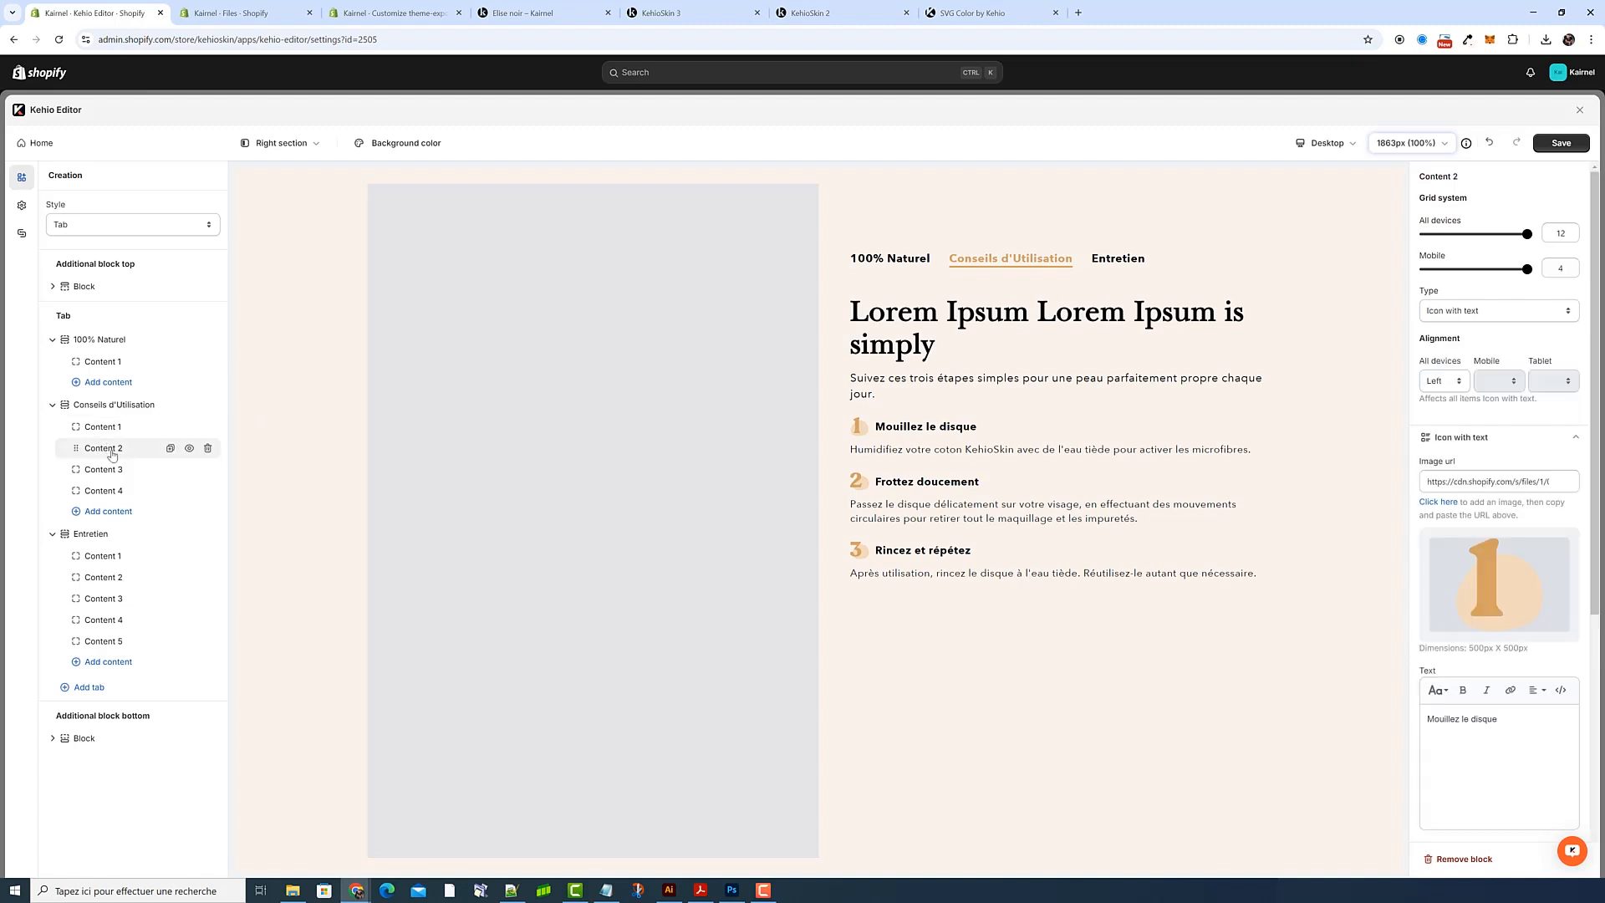
left_click(113, 471)
left_click(115, 492)
Copy the icon image URL of Content 2 and load it into SVG Color by Kehio
left_click(117, 452)
left_click(1468, 479)
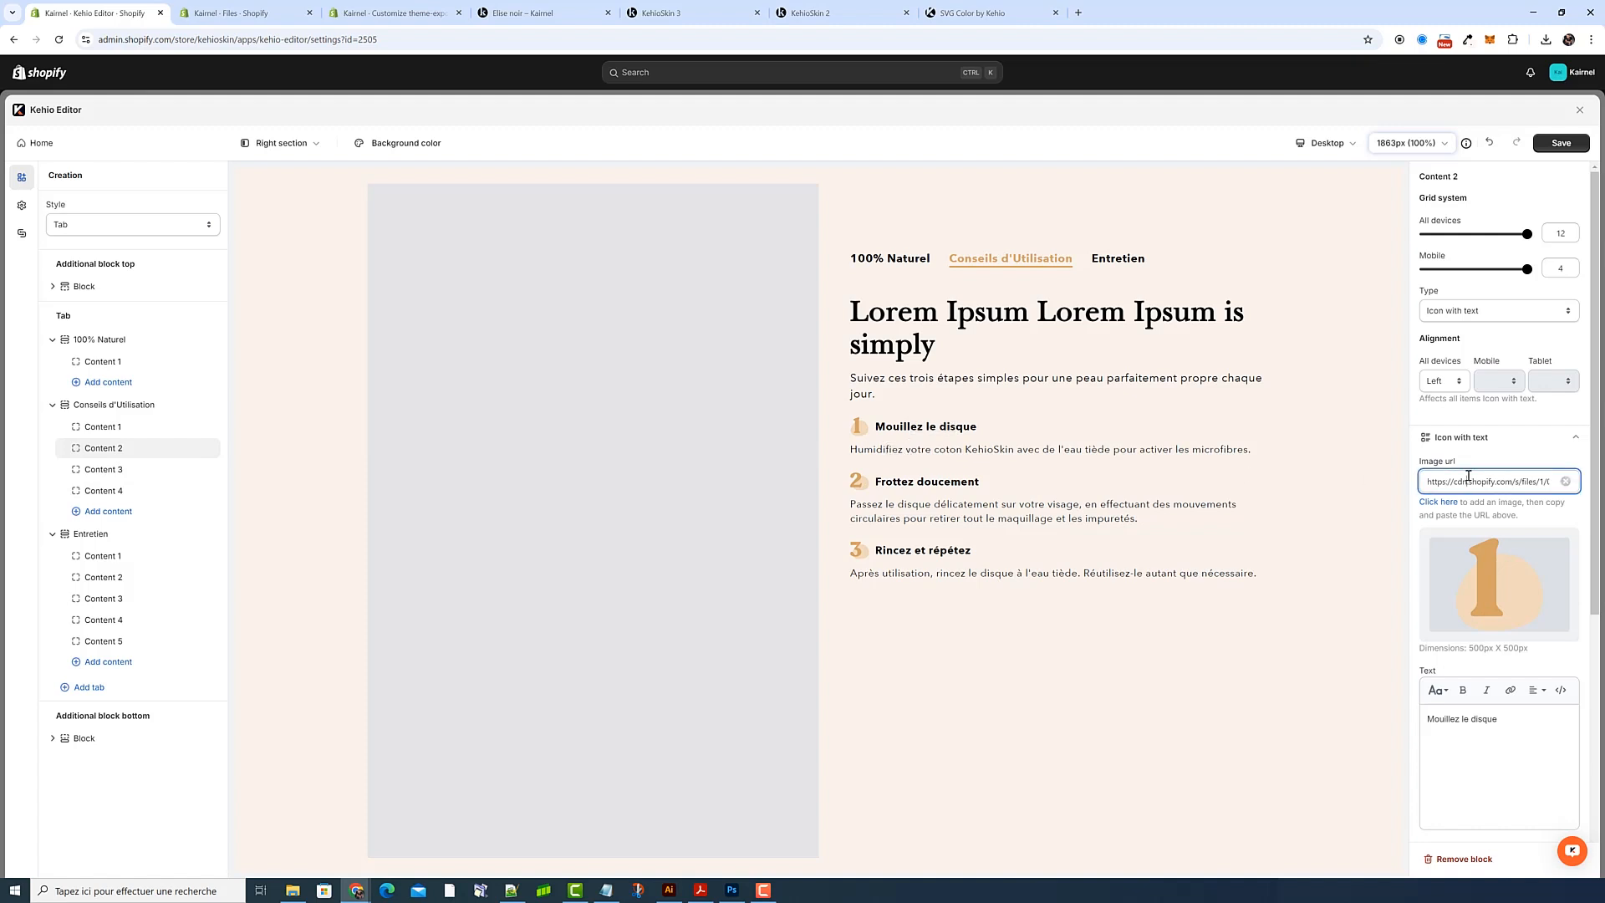
key("ctrl+a")
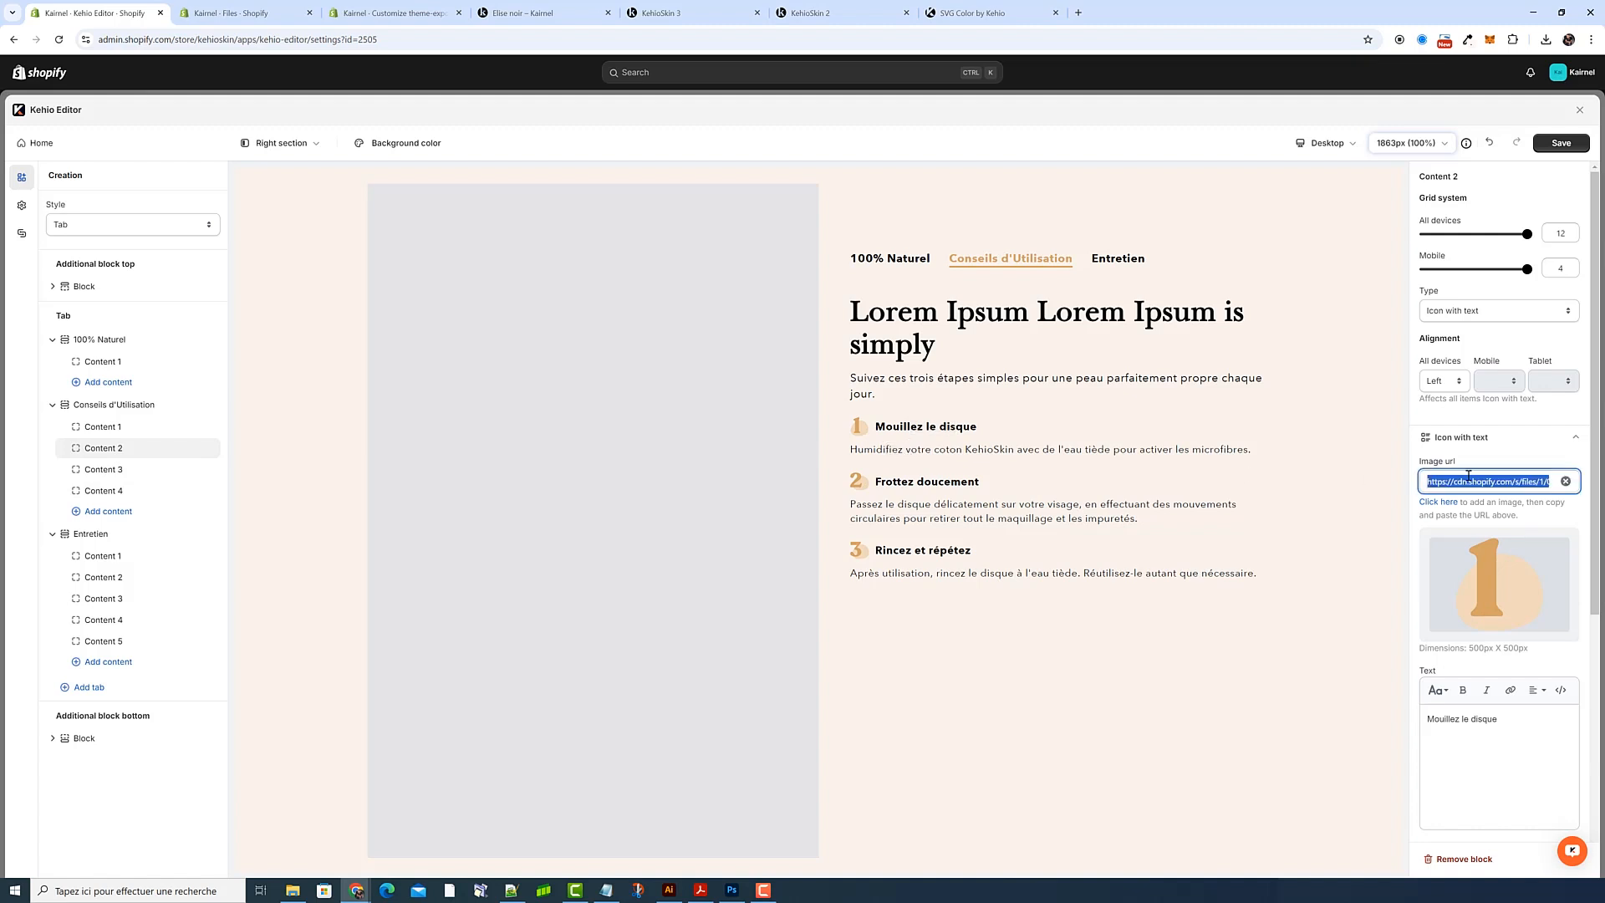
right_click(1469, 479)
left_click(1271, 525)
left_click(992, 14)
left_click(1042, 244)
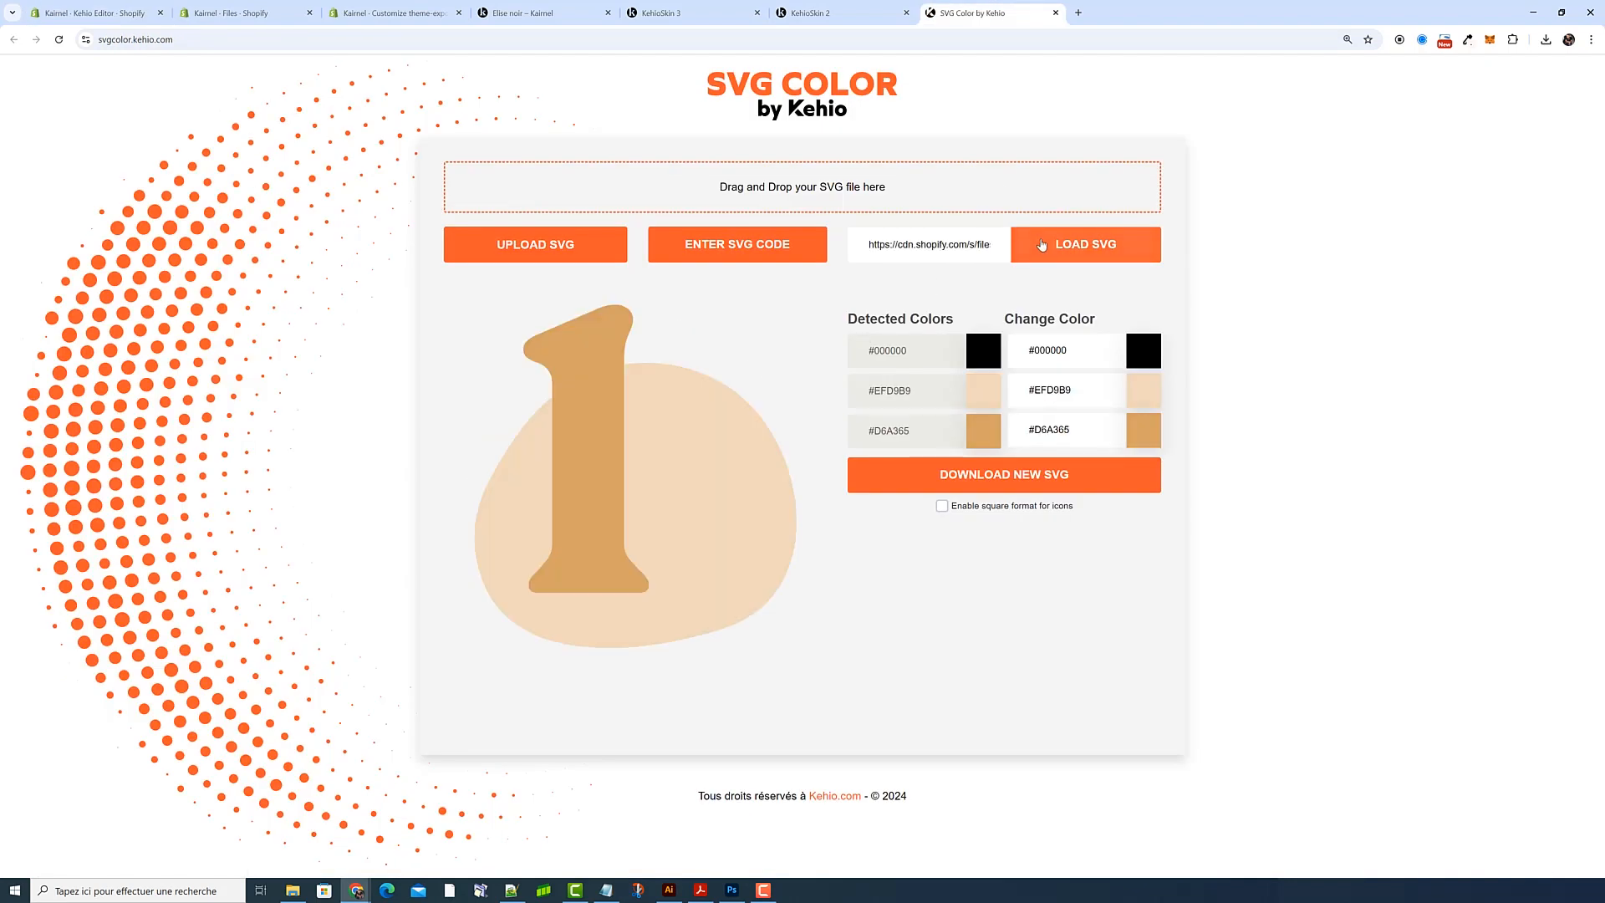
Recolour the icon's #EFD9B9 to #b9d7f0 and its #D6A365 to #6589d6, and download the new SVG
left_click(1144, 391)
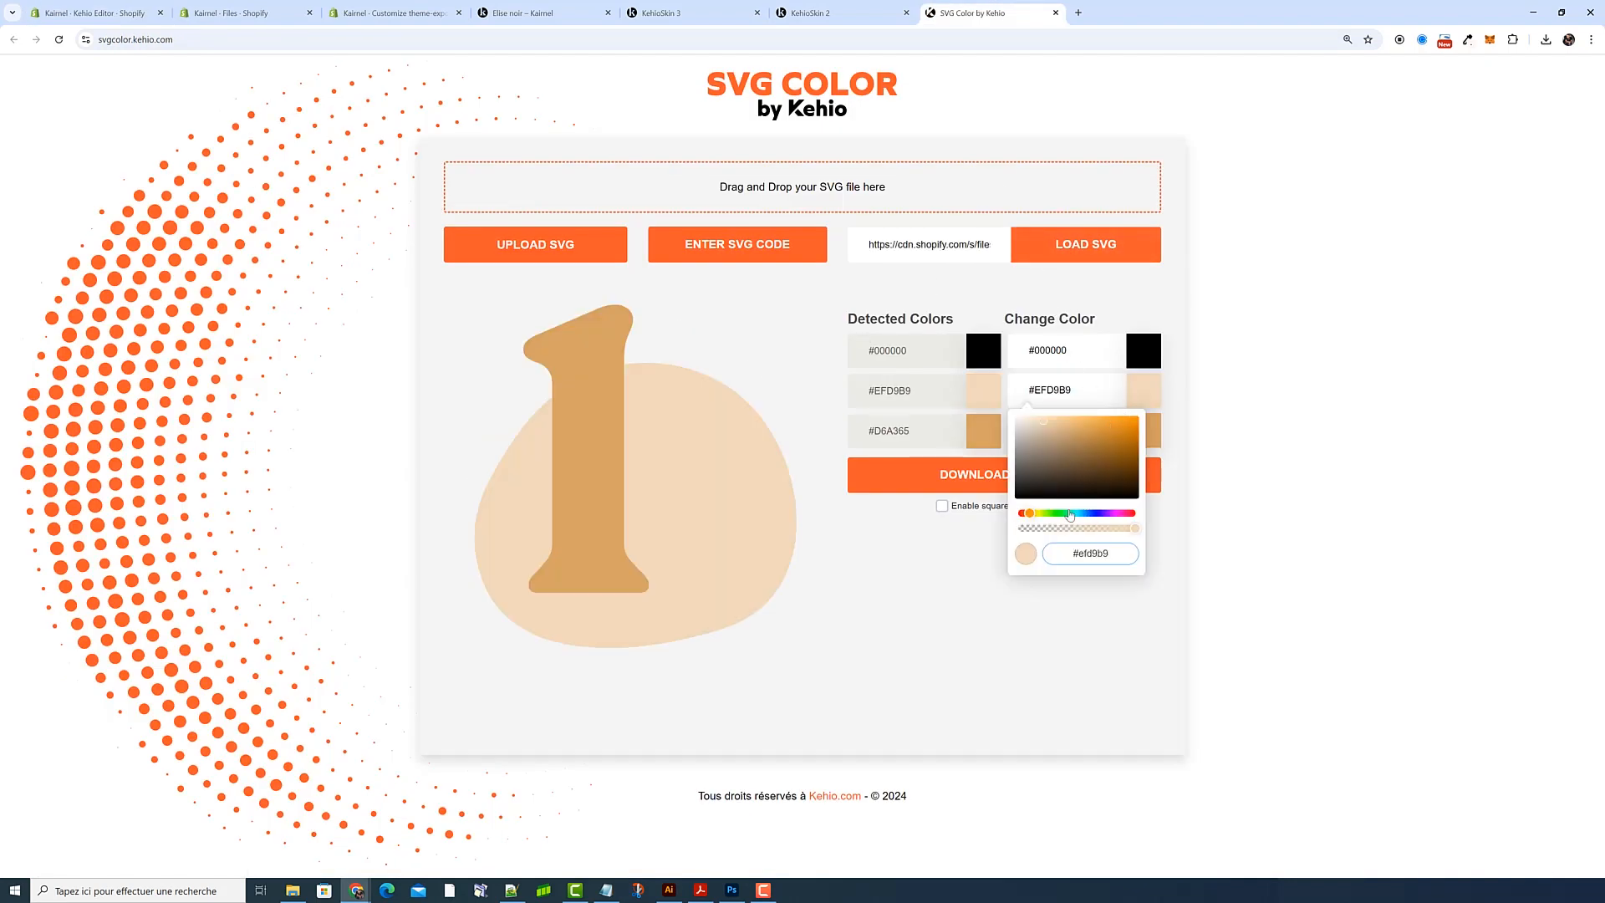
left_click(1050, 513)
left_click_drag(1049, 521, 1090, 552)
left_click(1279, 470)
left_click(1143, 430)
left_click(1057, 553)
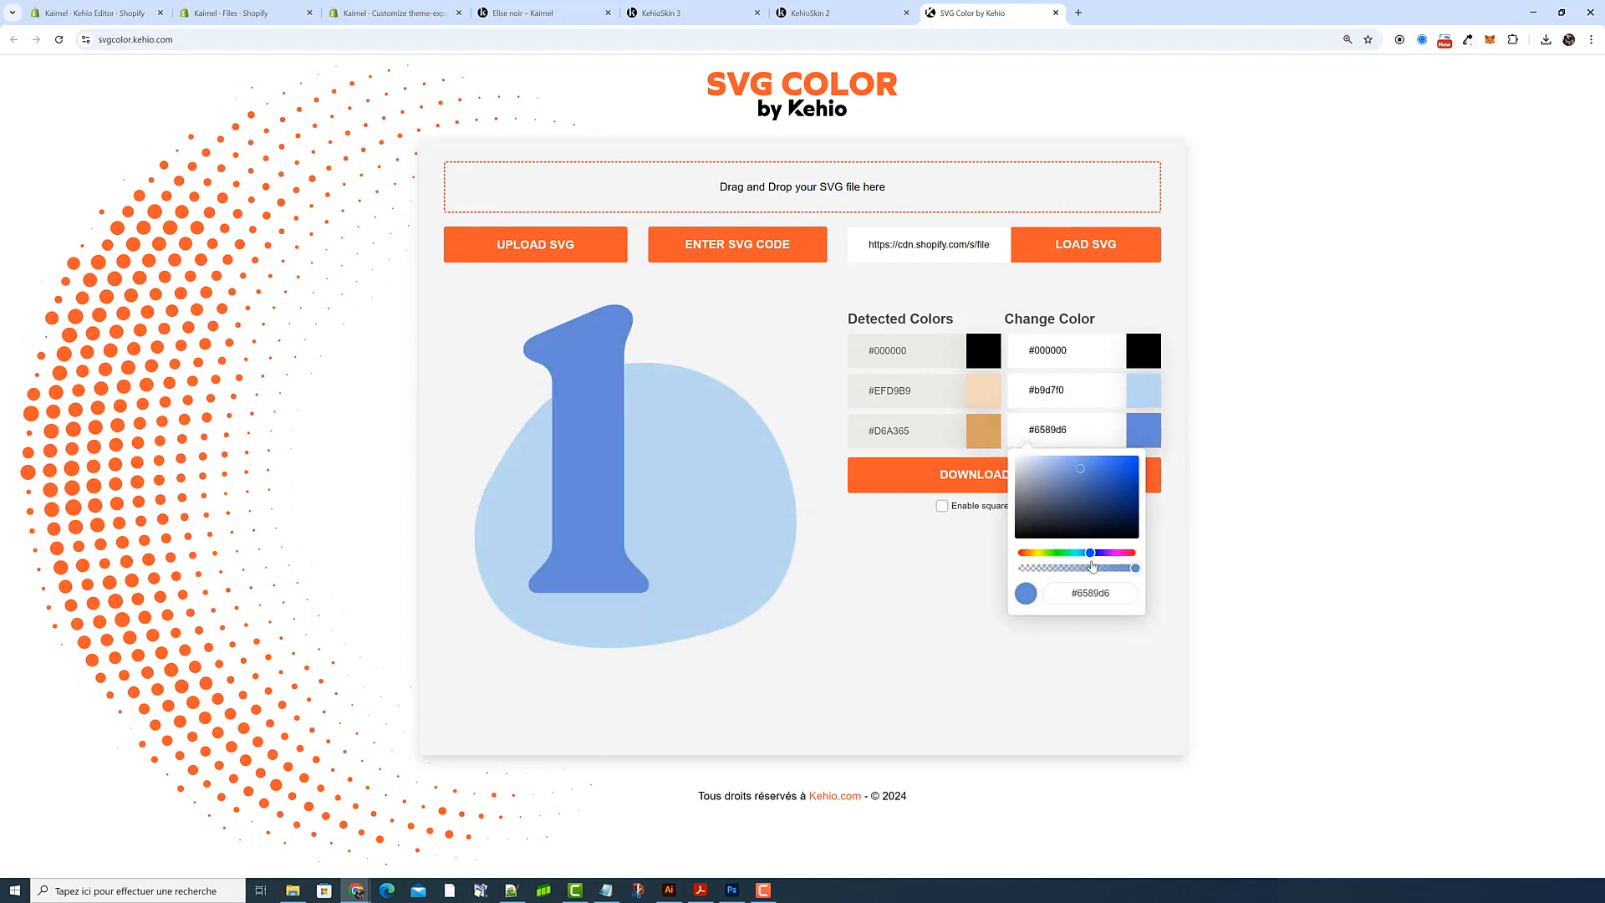
left_click(1222, 503)
left_click(1059, 475)
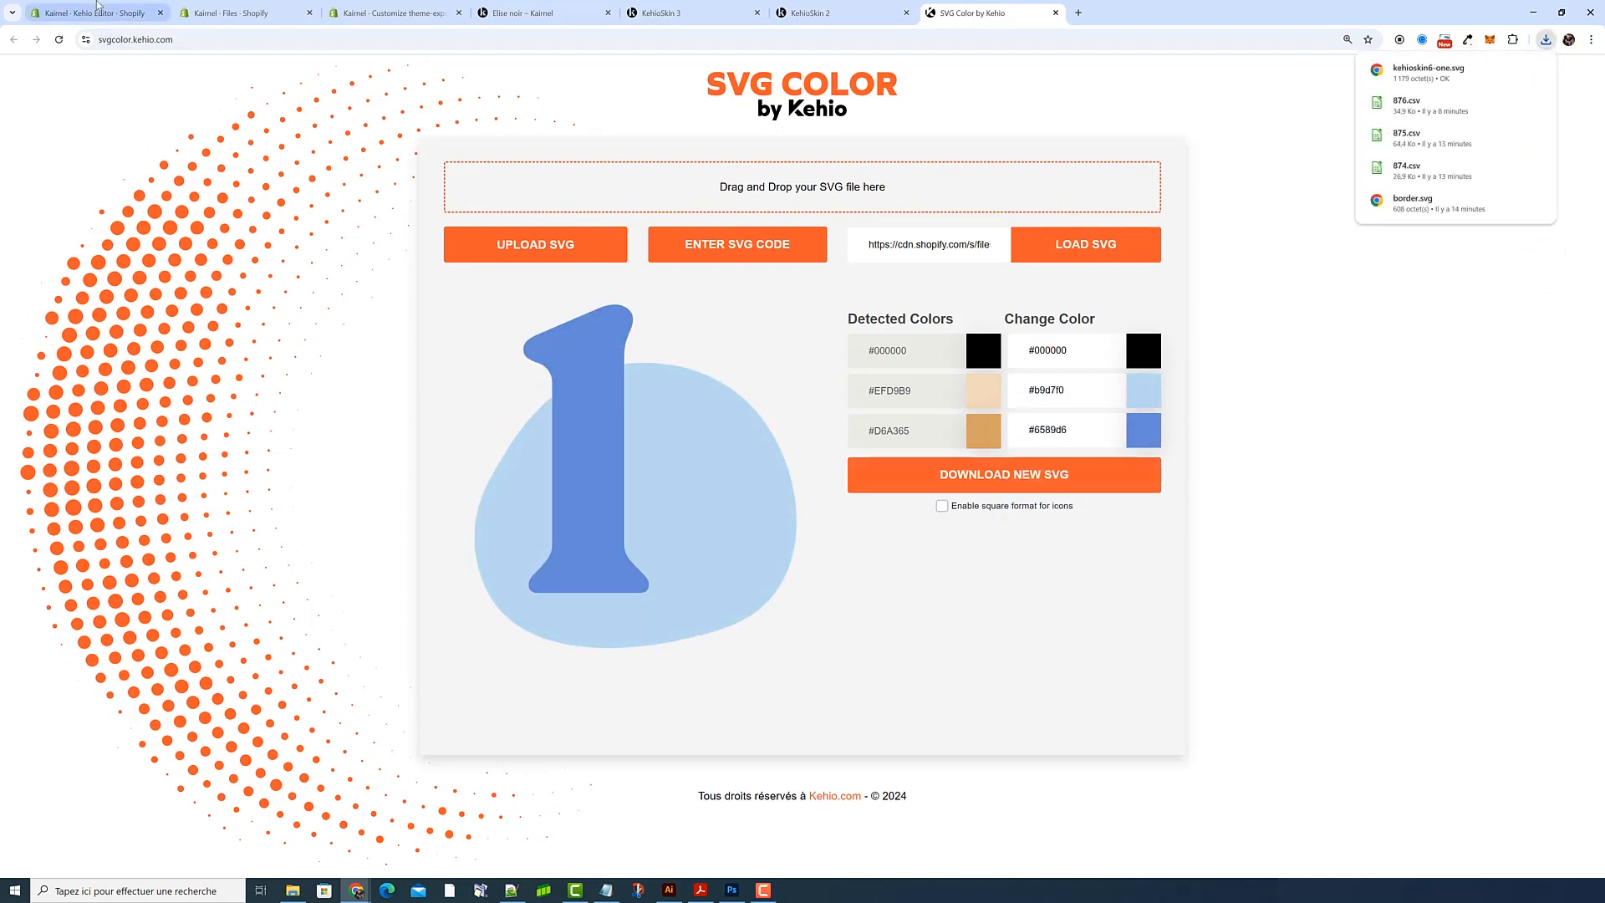
Upload the downloaded kehioskin6-one SVG to the Shopify store's Files
left_click(225, 12)
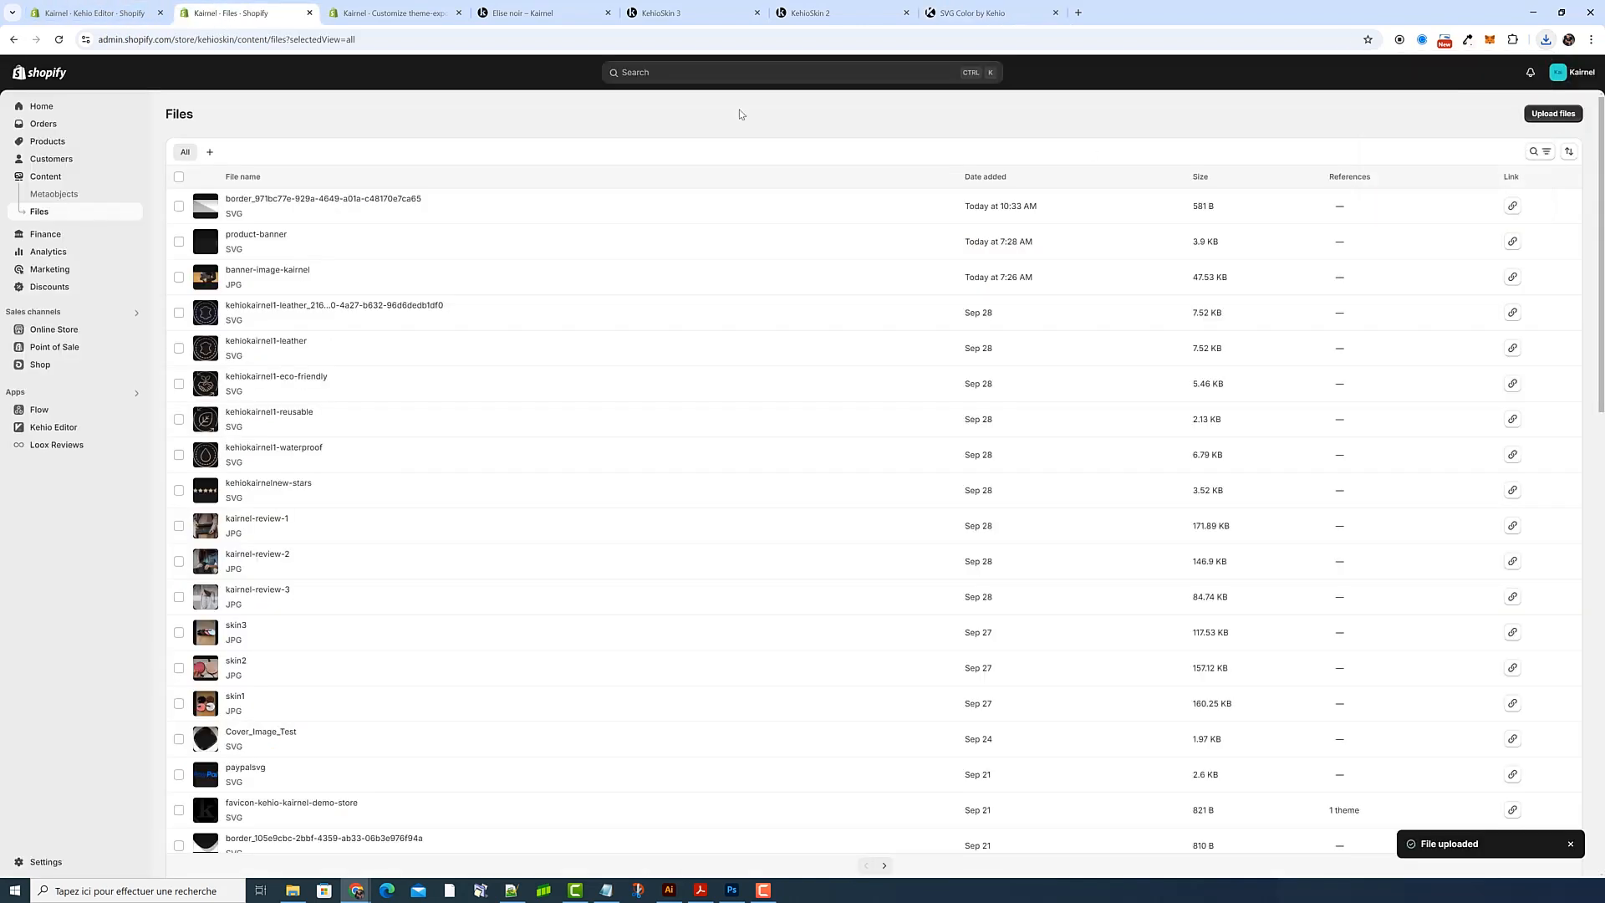
left_click(1557, 118)
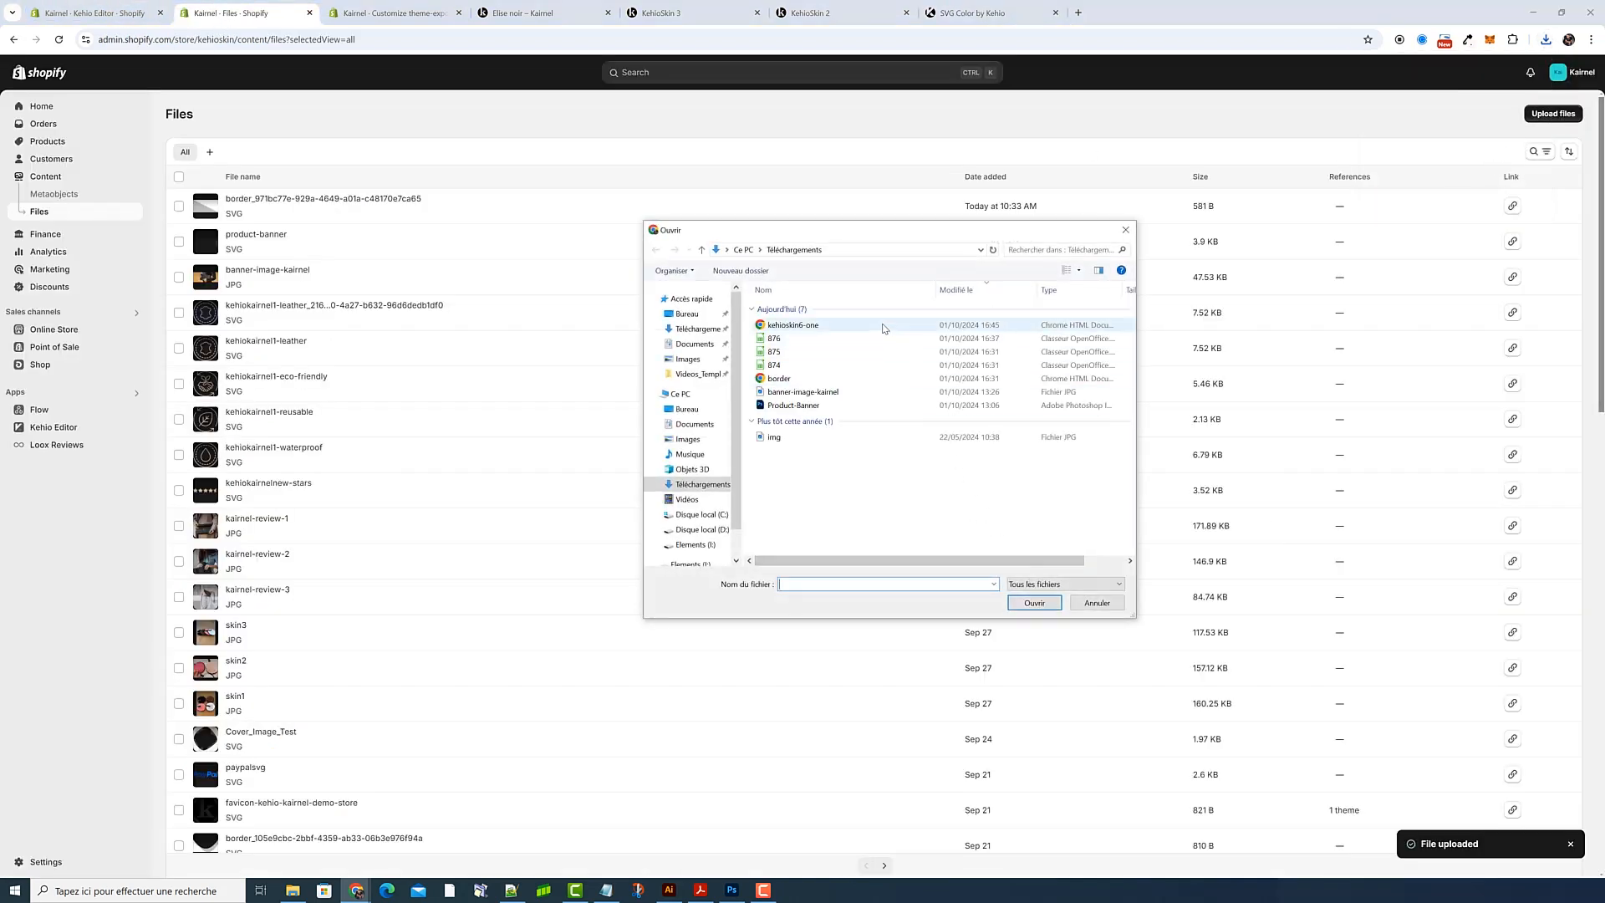
left_click(885, 326)
left_click(1034, 602)
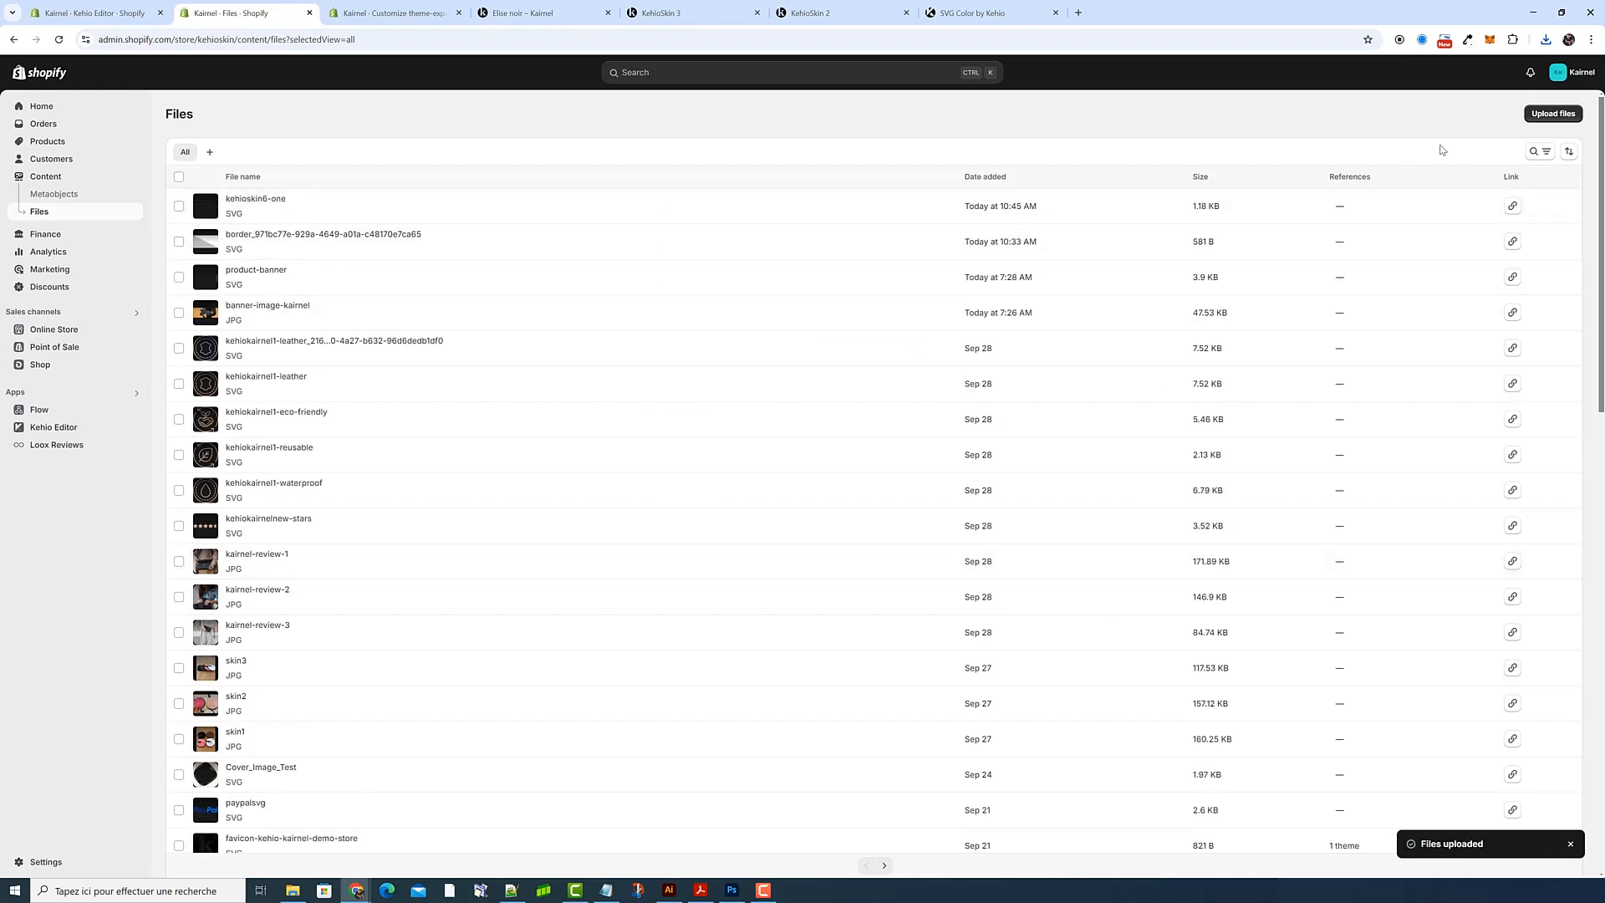
Copy the kehioskin6-one file link and set it as the image URL of Content 2 in the Kehio Editor
left_click(1511, 208)
left_click(79, 15)
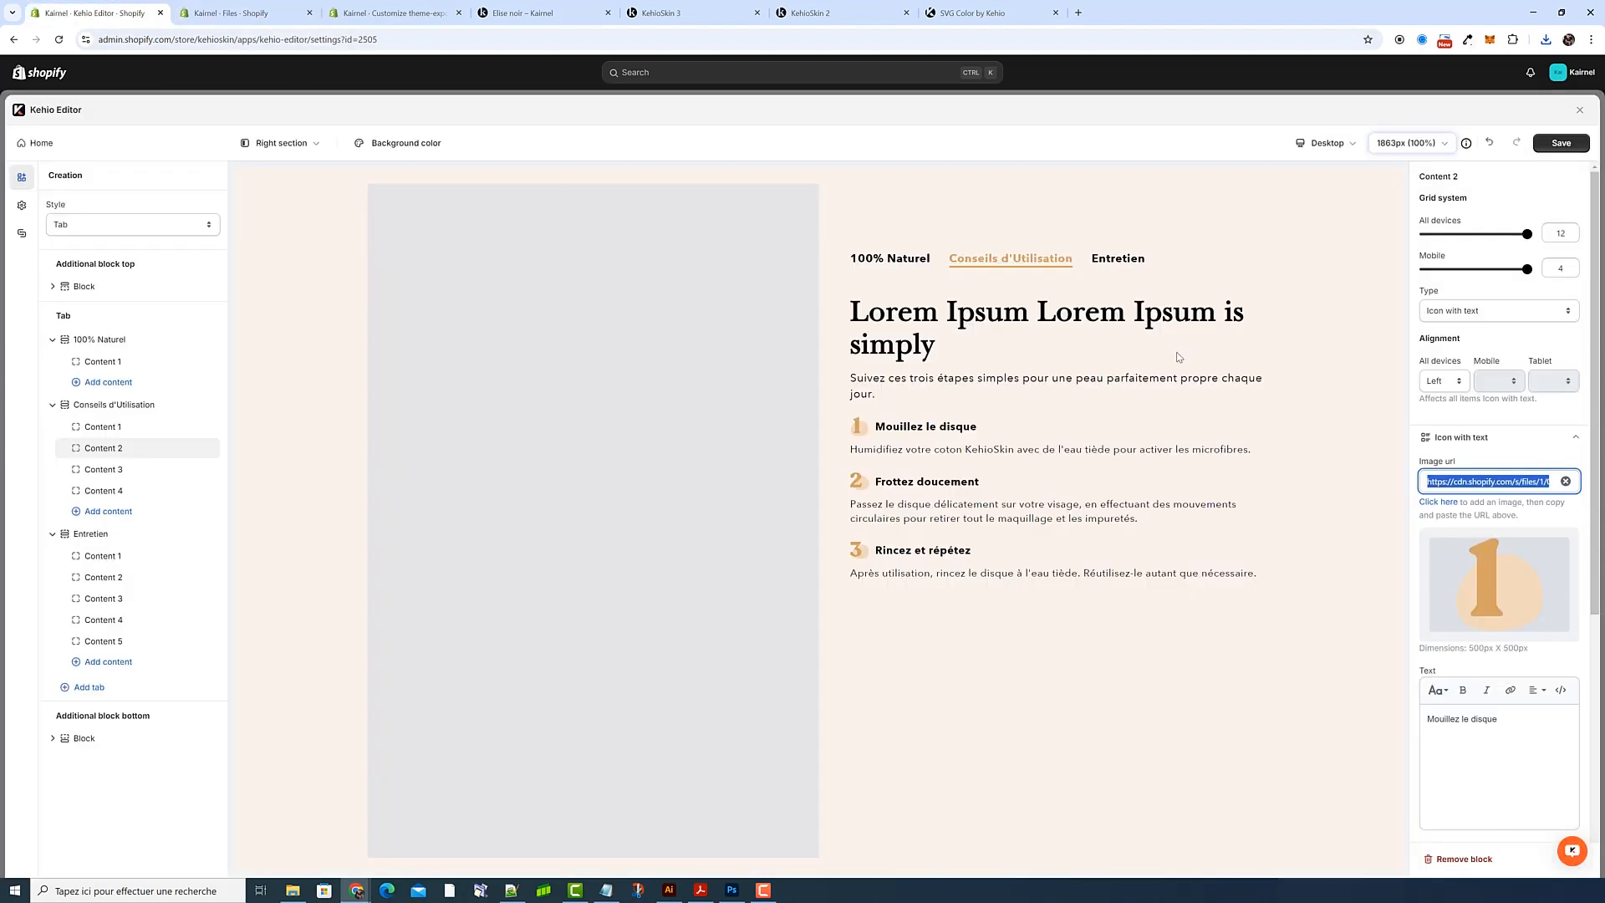
key("ctrl+v")
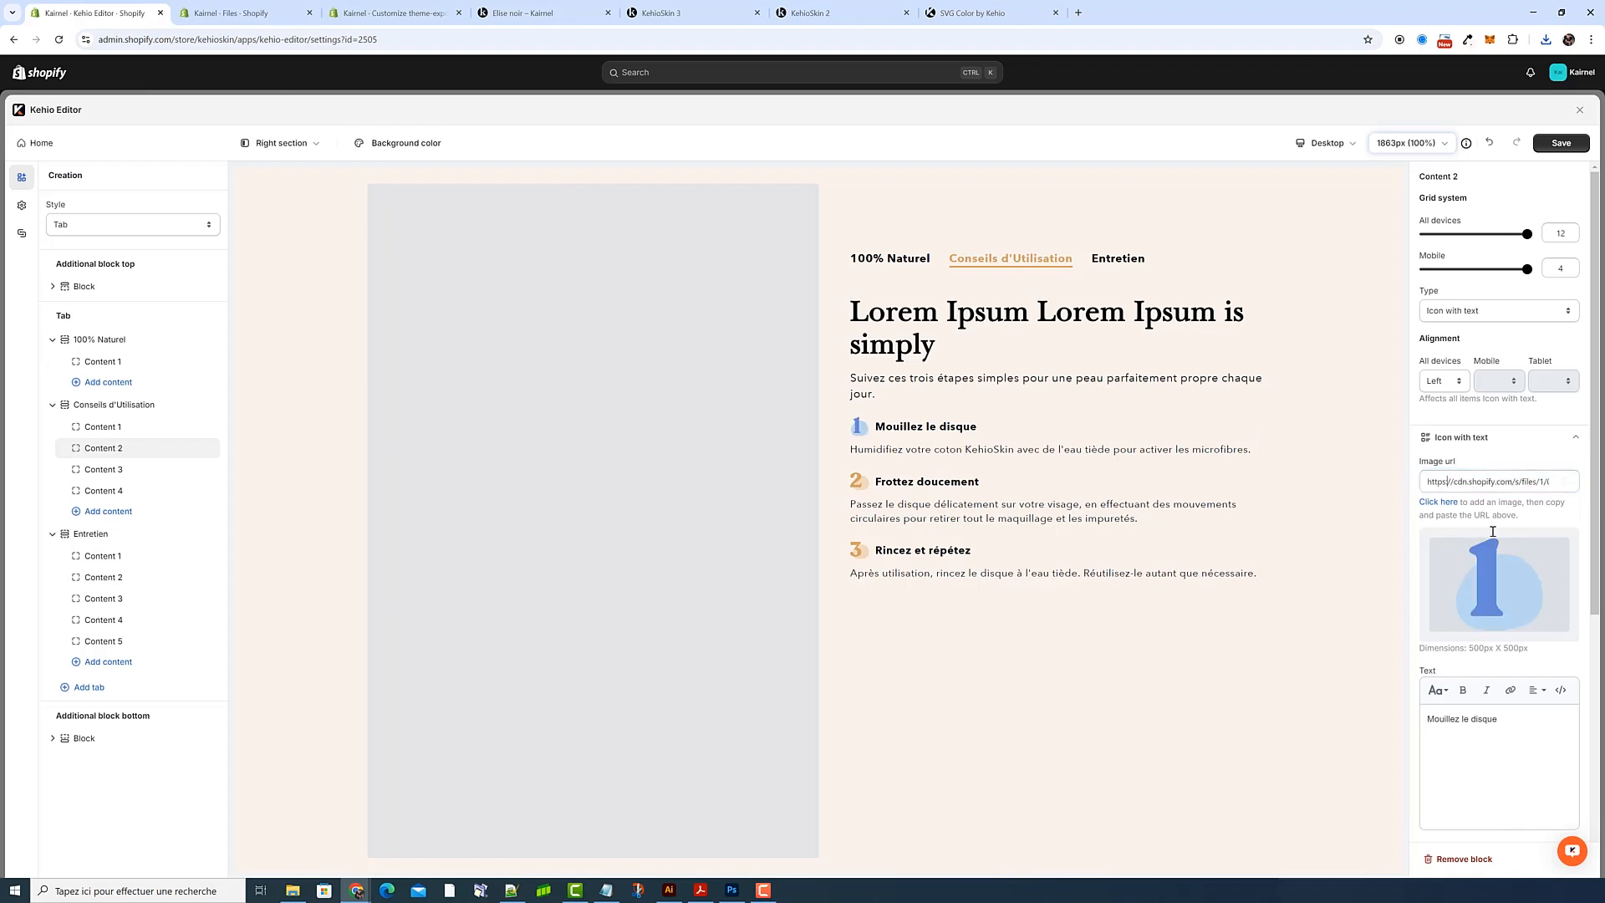
Check the dimensions of Content 2's icon and the square format option for icons in SVG Color by Kehio
left_click_drag(1531, 650, 1467, 651)
left_click(1469, 651)
left_click(993, 11)
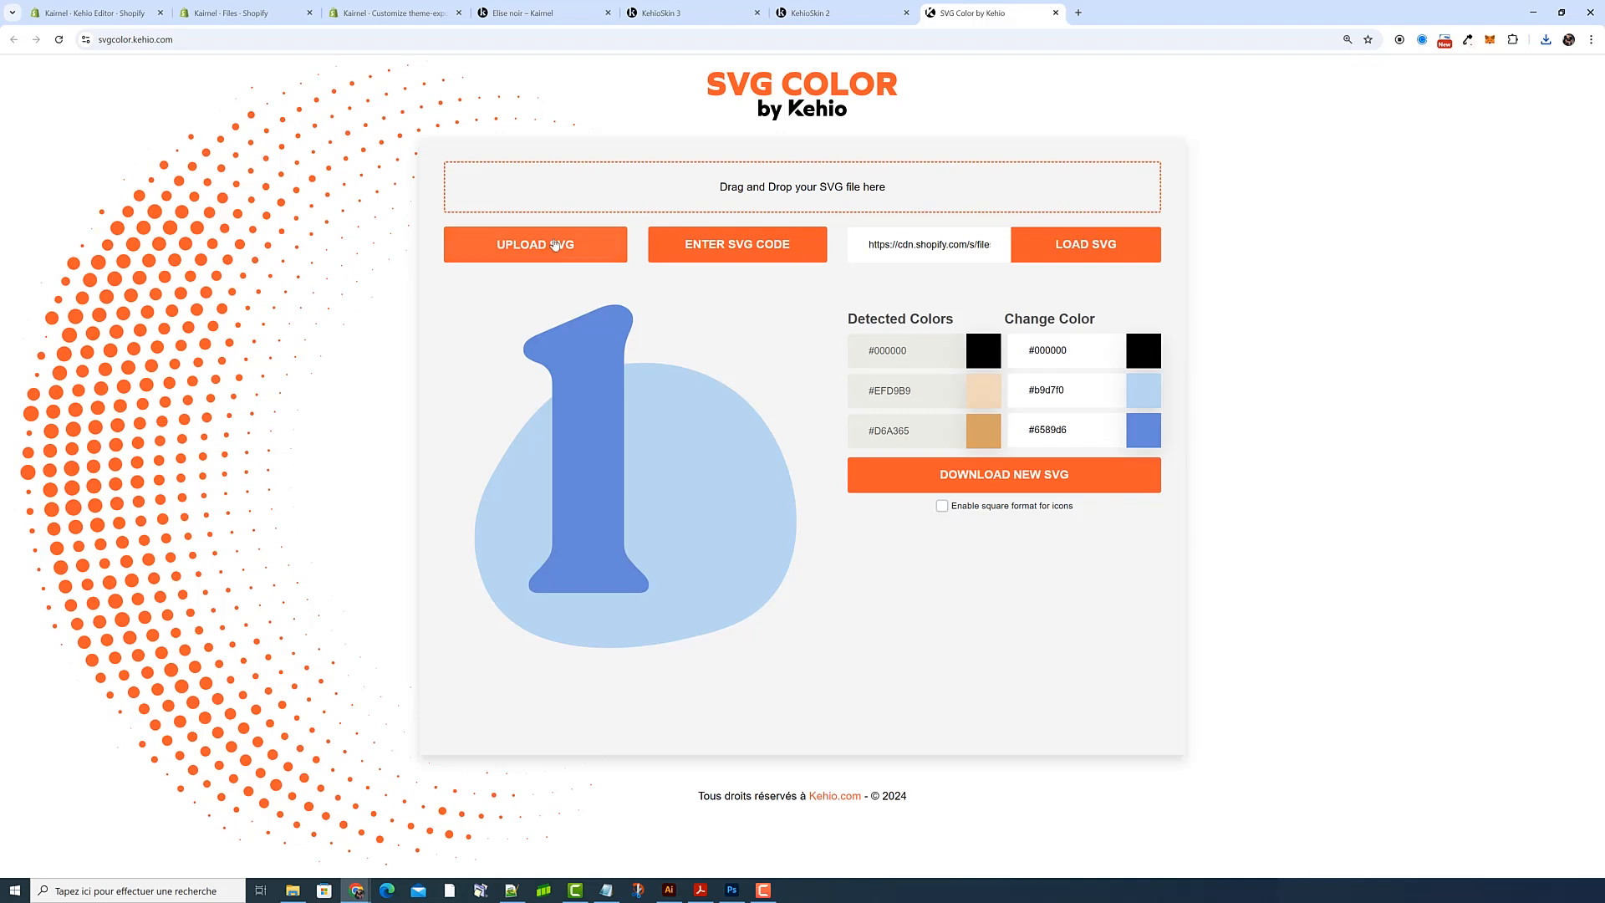
left_click(942, 506)
left_click(96, 13)
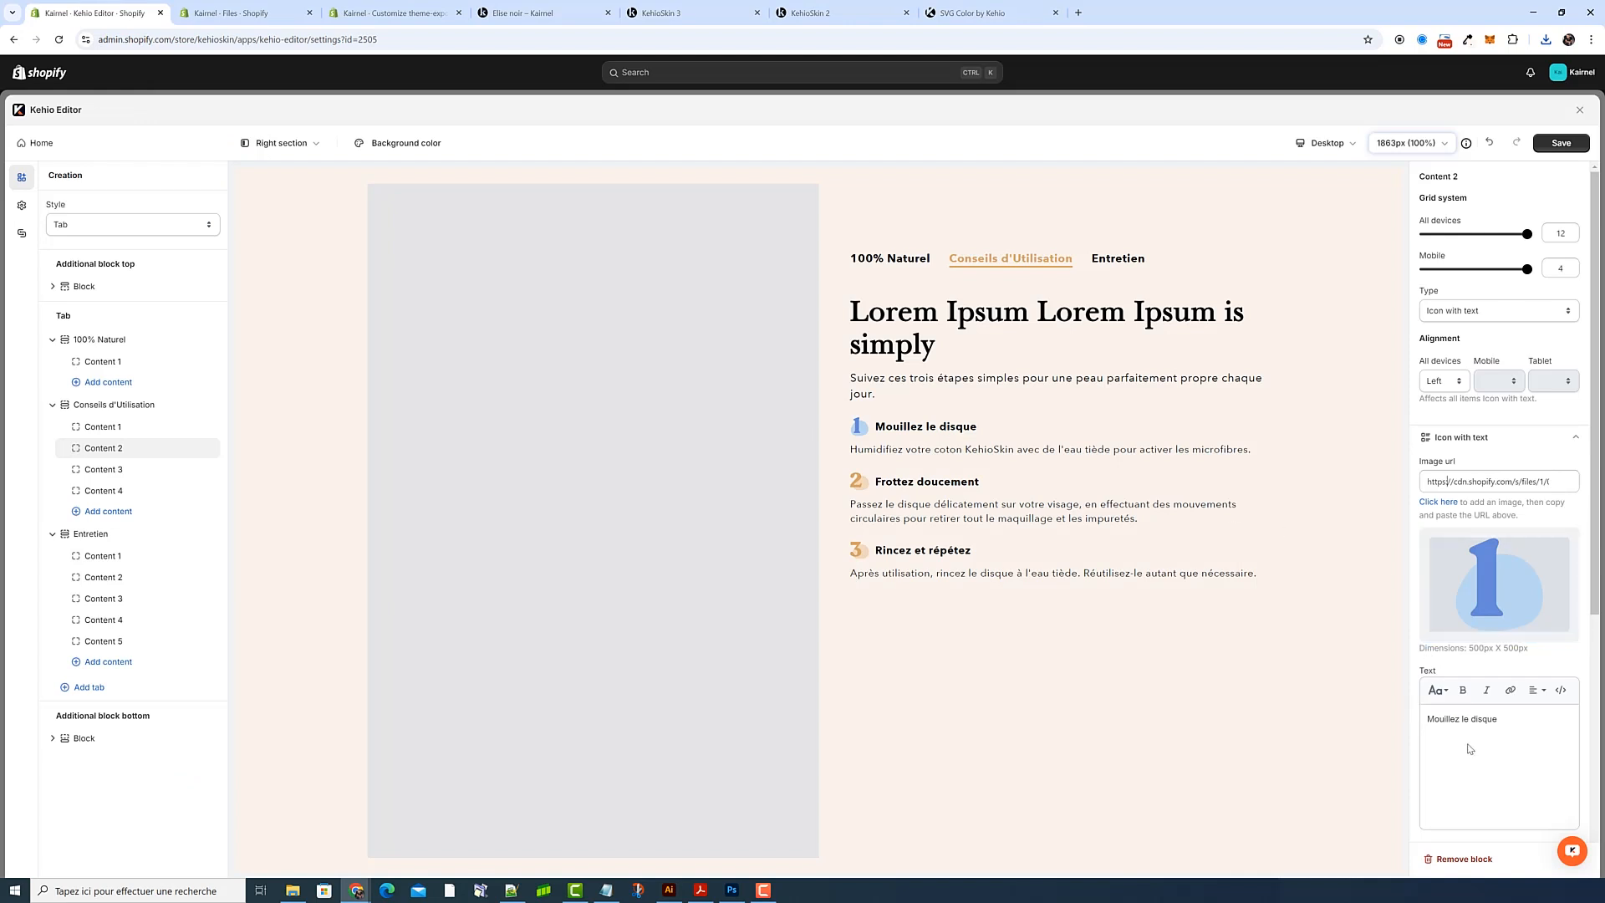
Inspect the HTML heading tag of Content 2's icon text and check the heading settings, returning to Content 2's options
left_click(1517, 726)
key("ctrl+a")
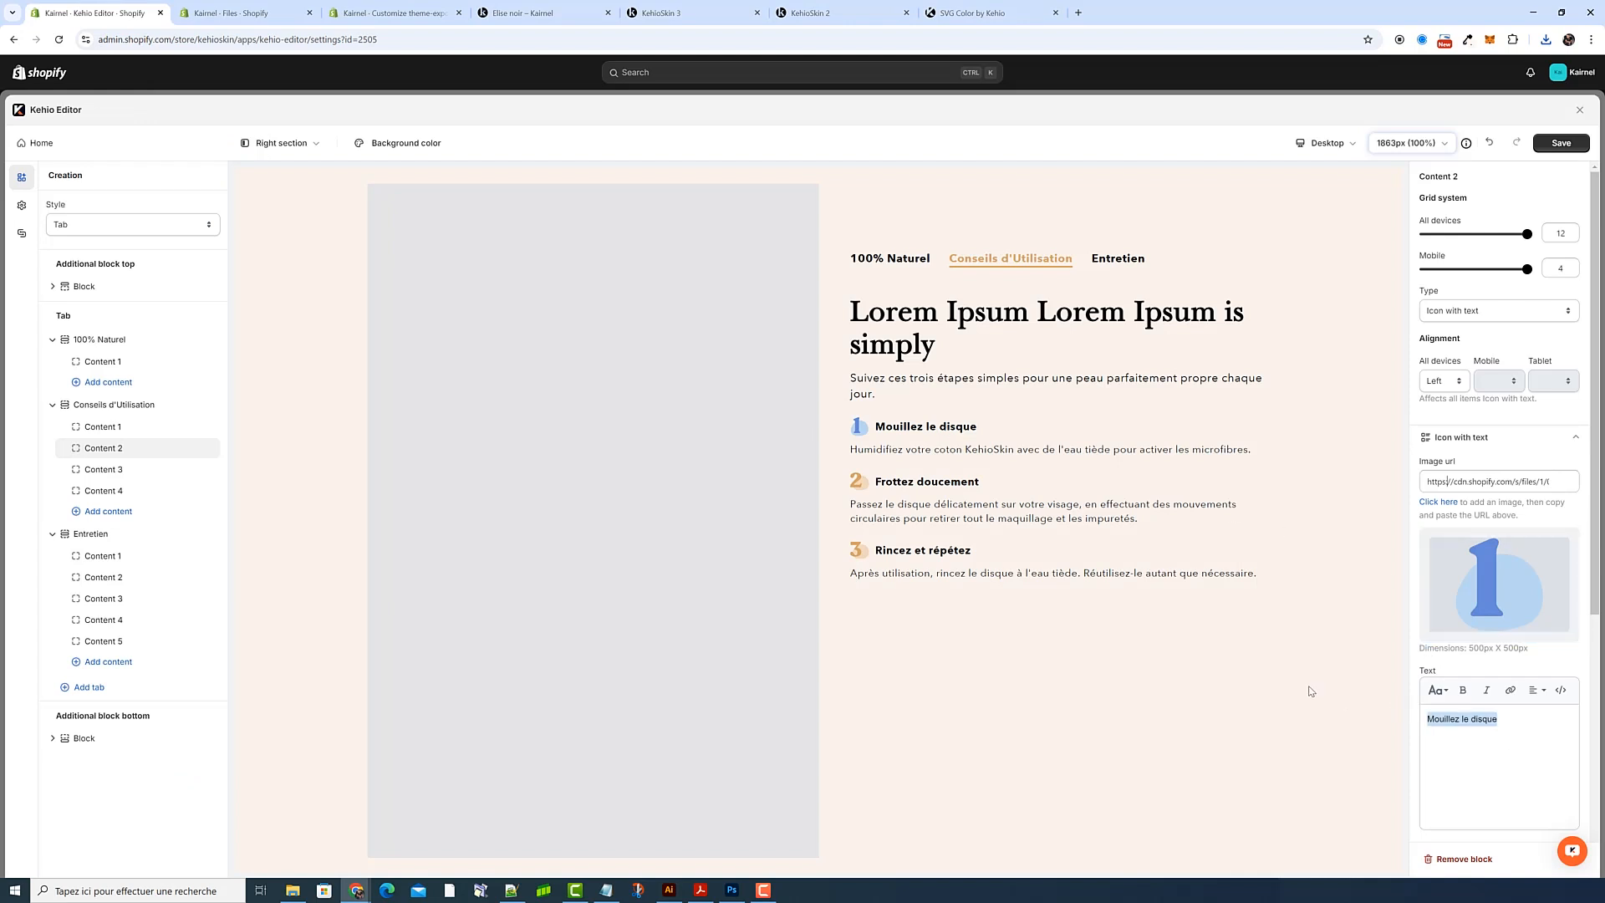
left_click(1561, 690)
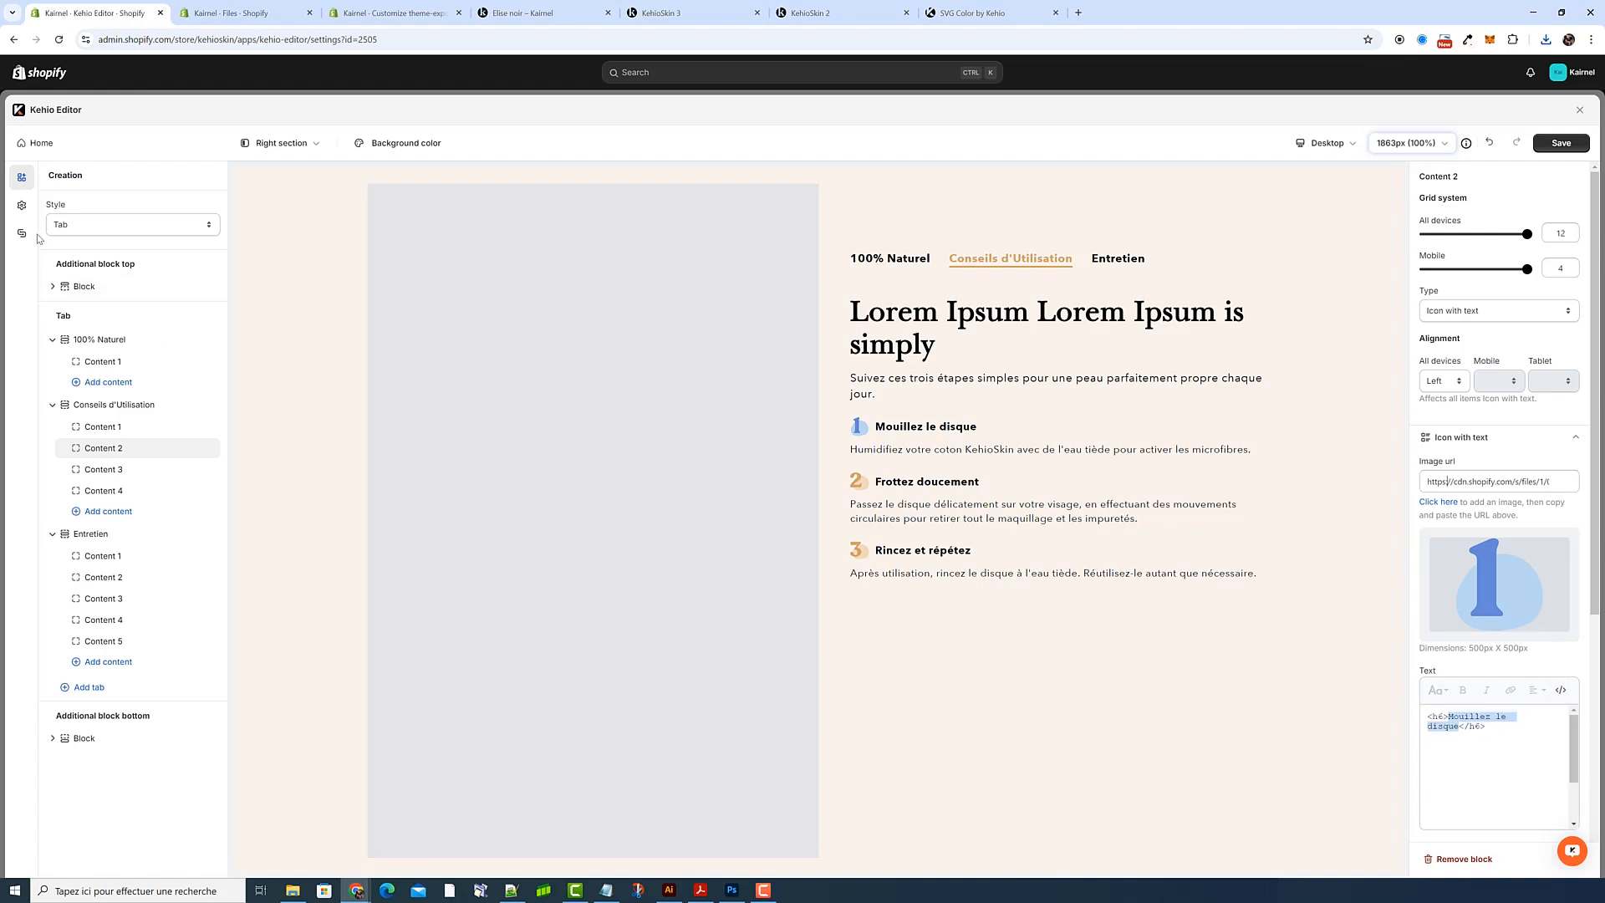
left_click(22, 205)
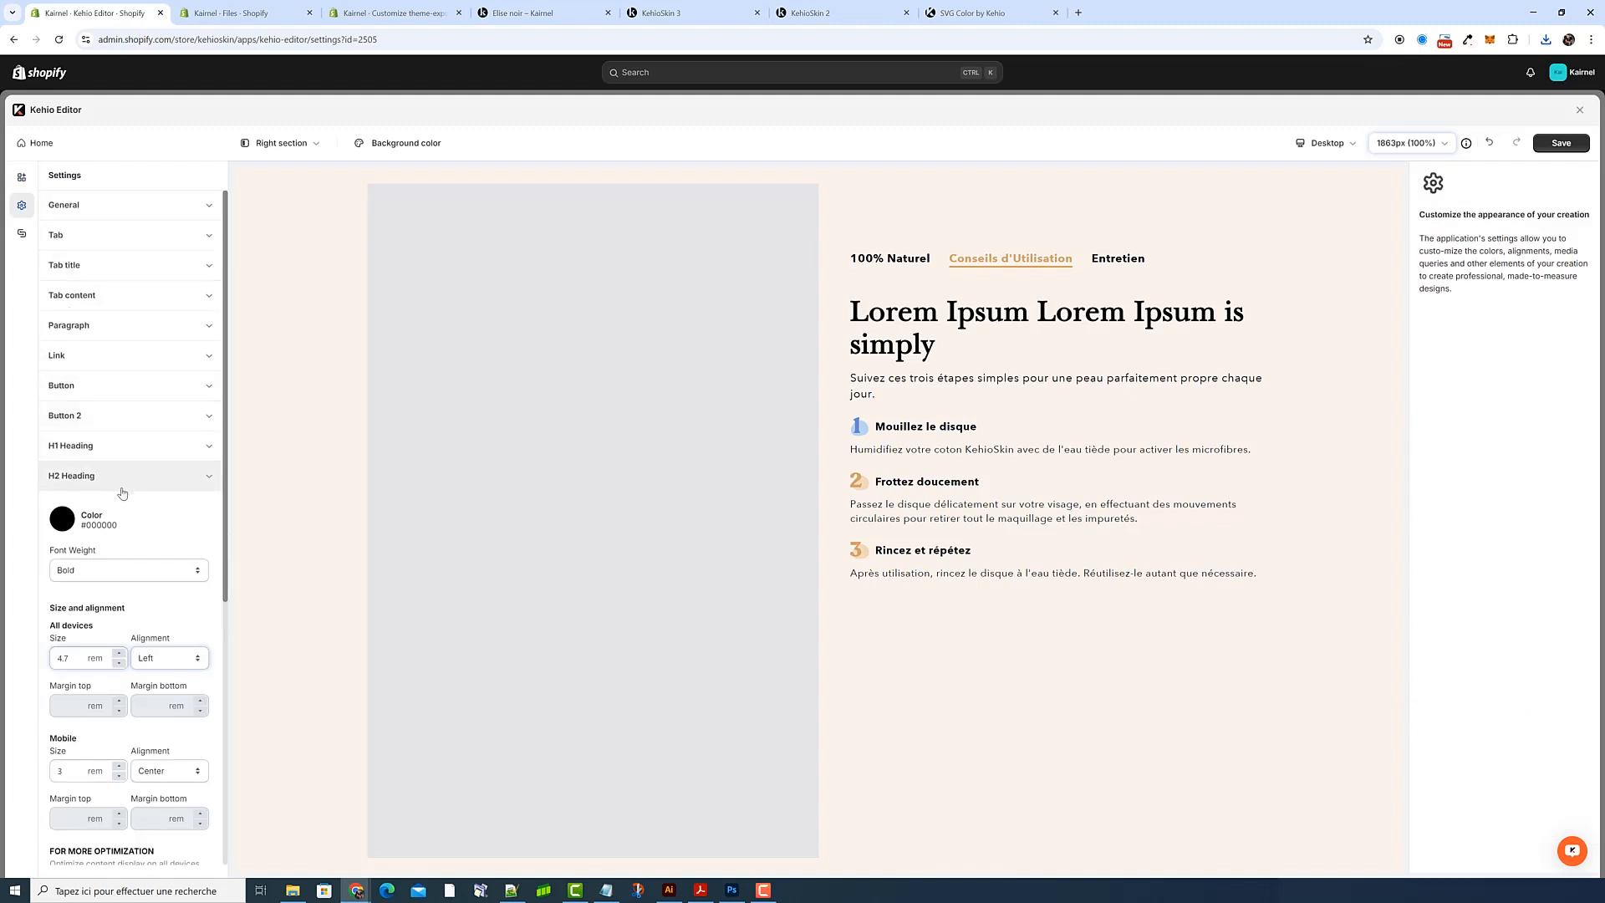
left_click(122, 485)
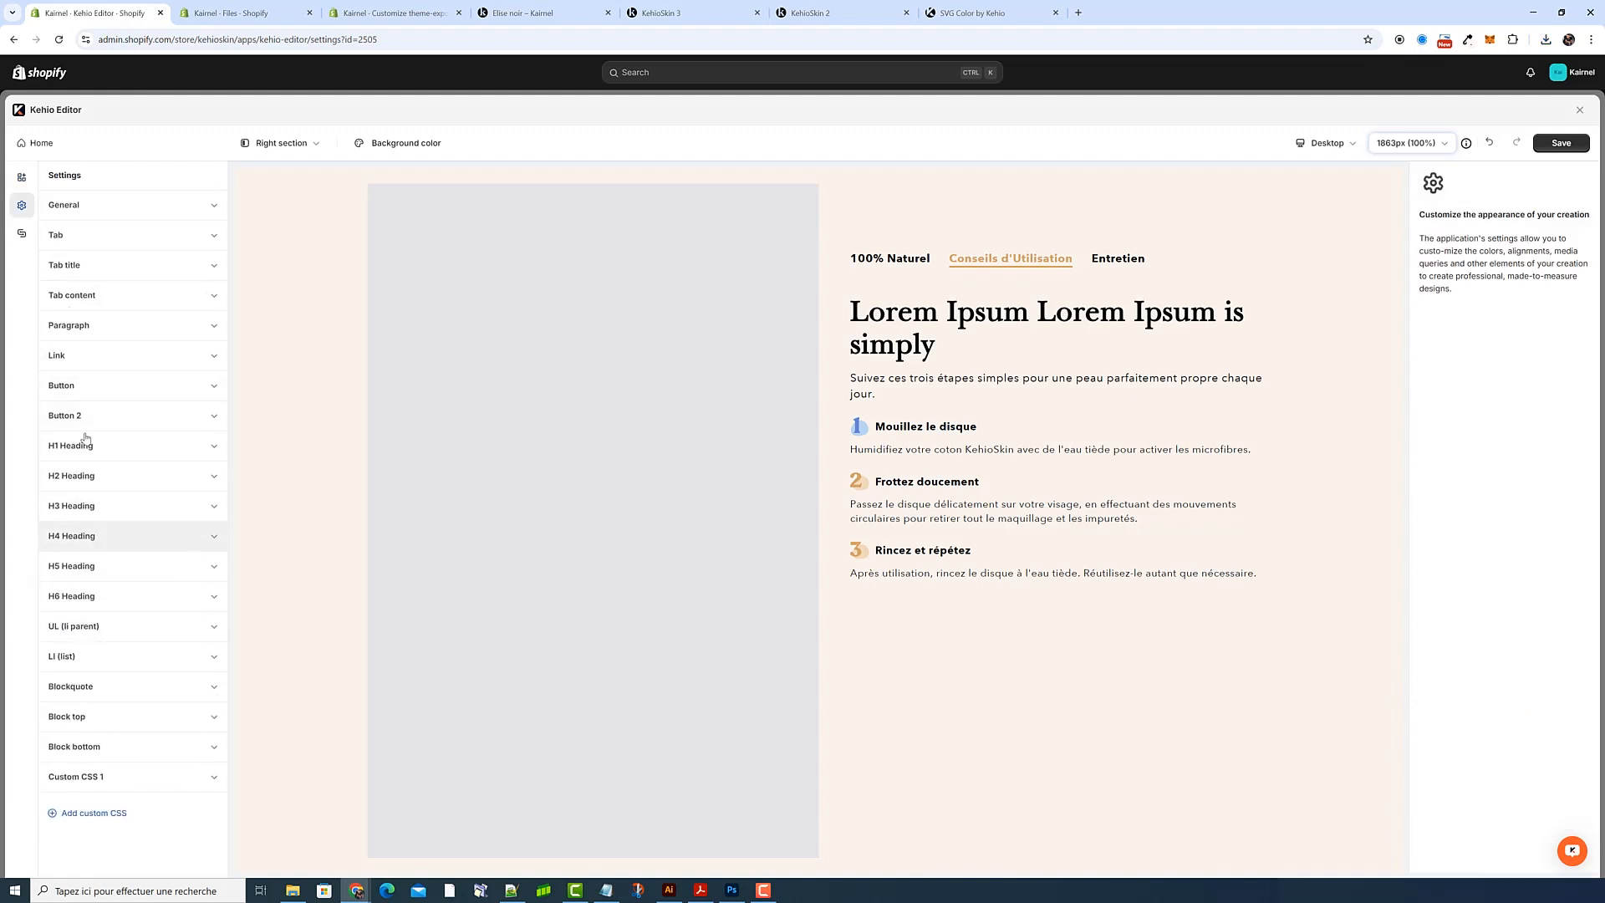
left_click(21, 177)
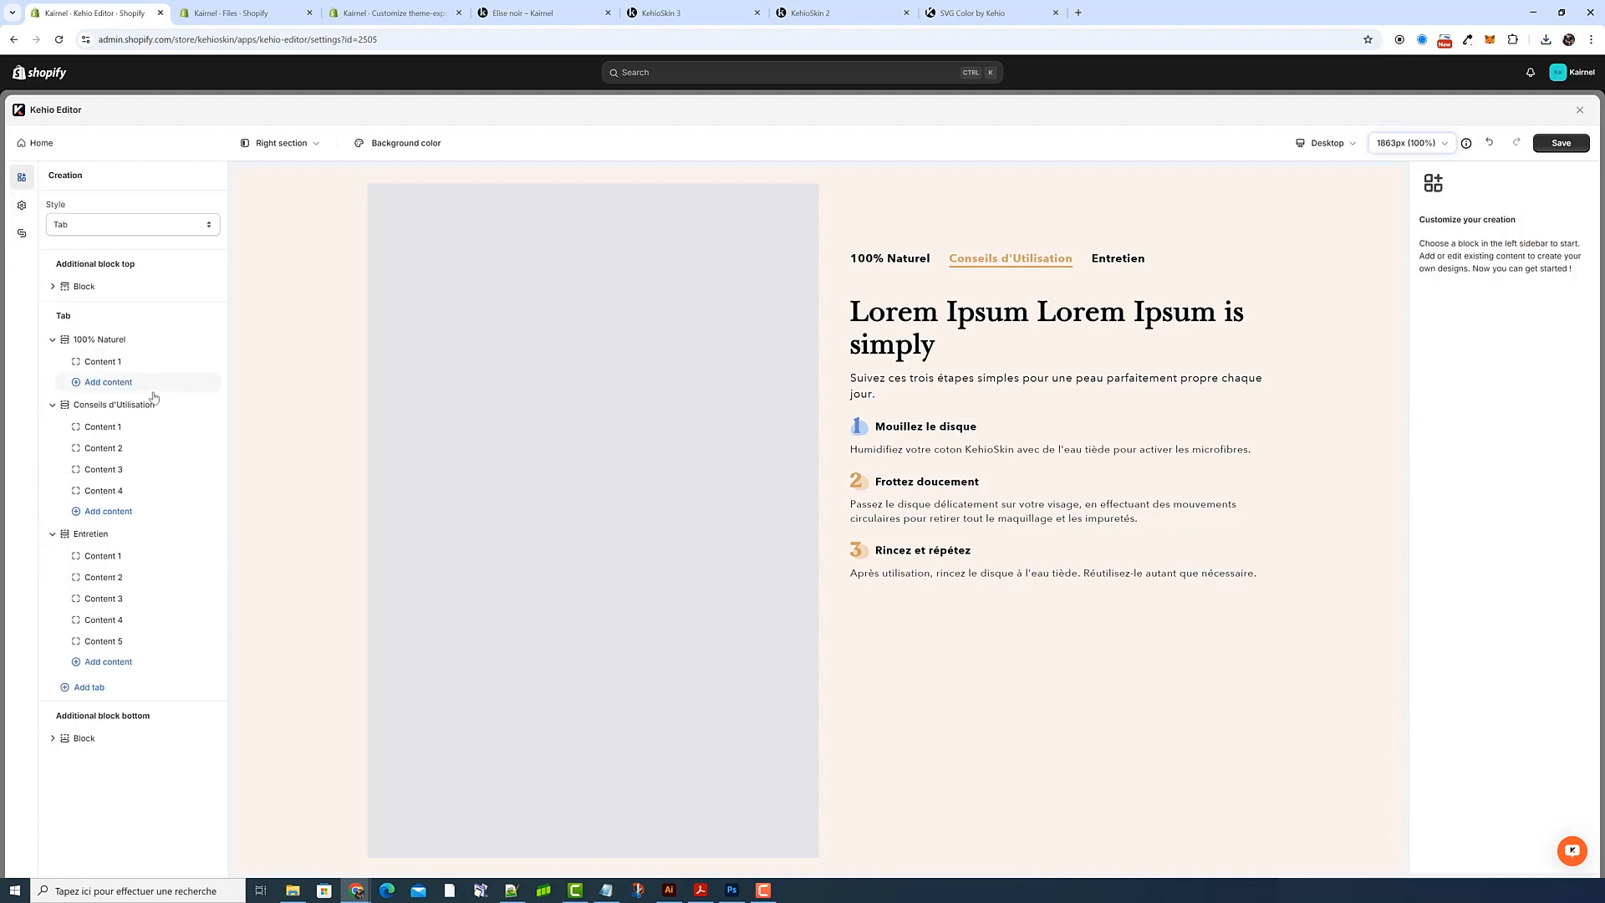
left_click(131, 457)
scroll(1515, 614, "down", 2)
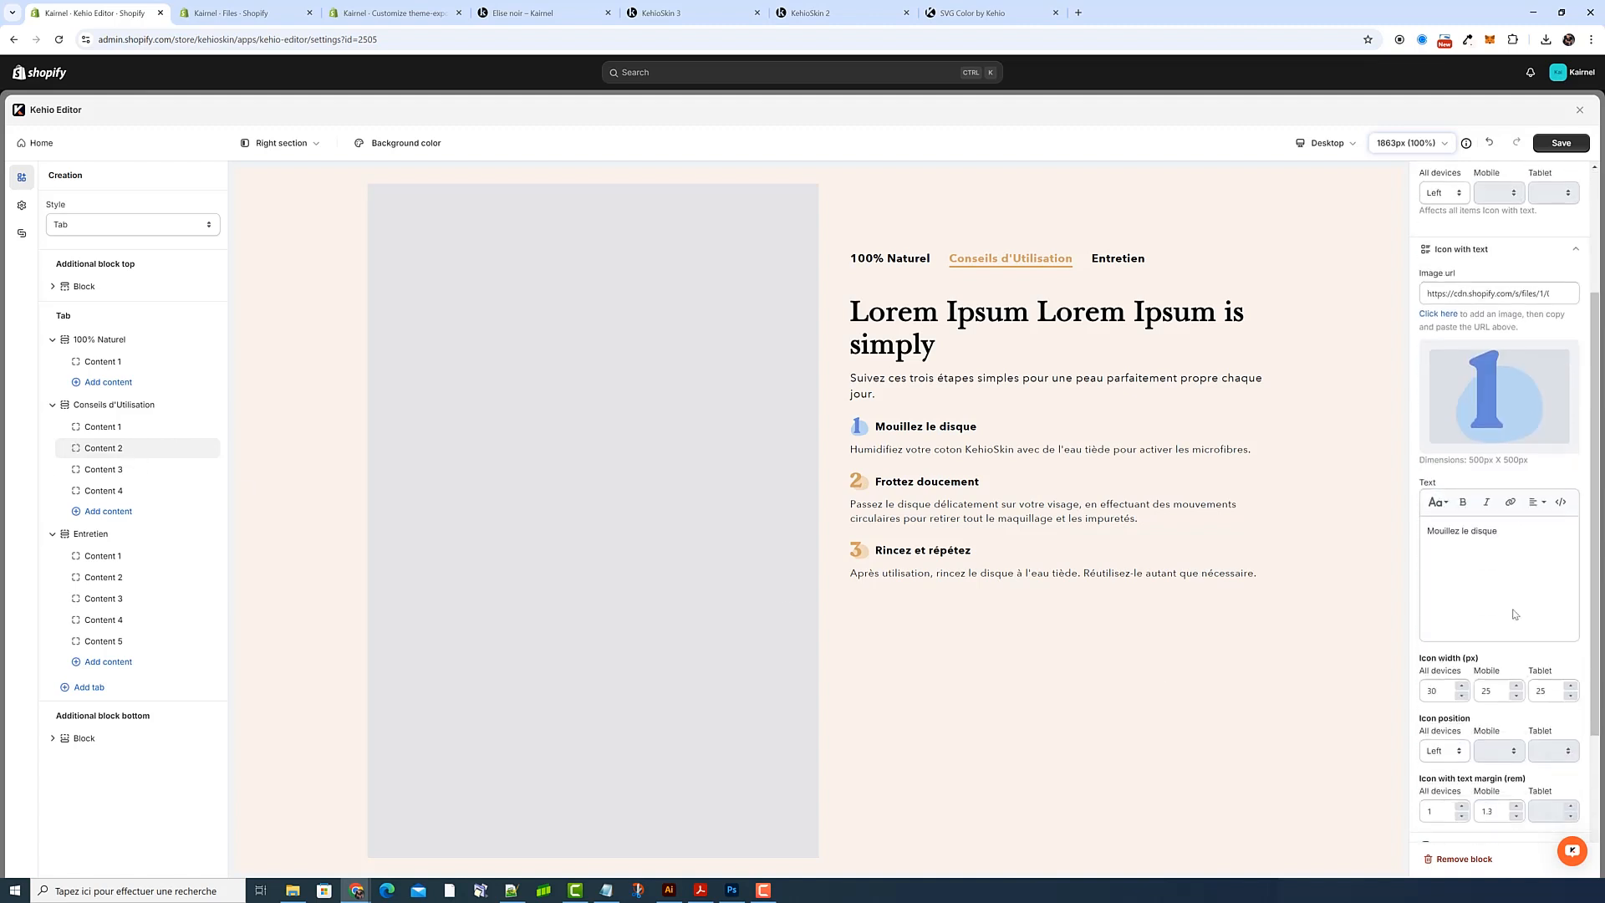
left_click_drag(1522, 527, 1408, 528)
key("ctrl+v")
left_click(1559, 502)
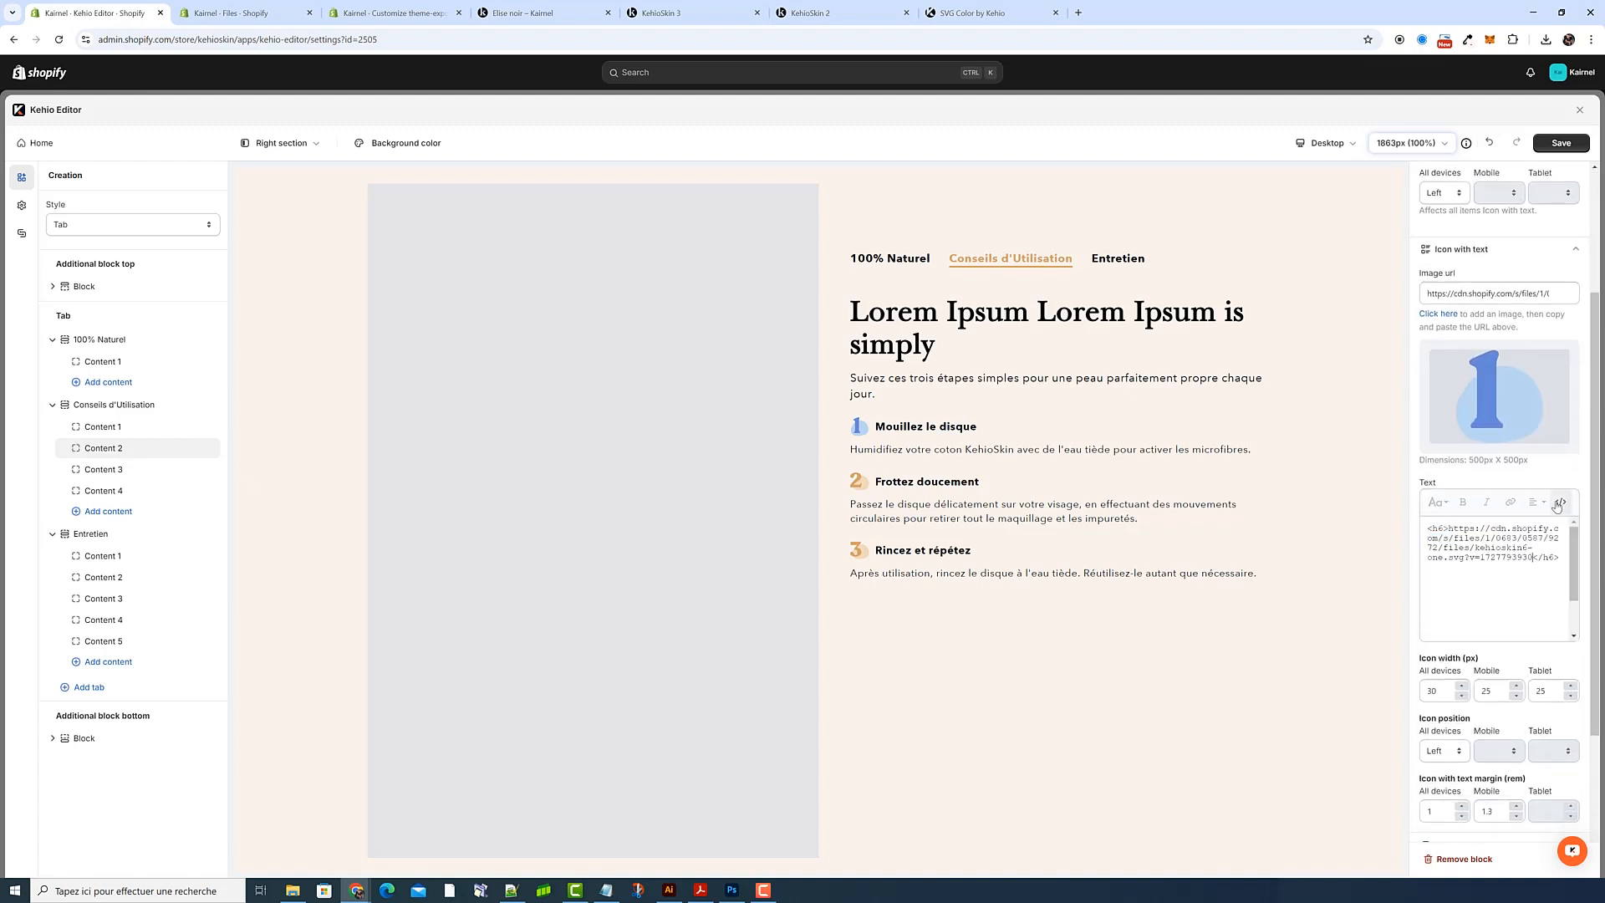
key("ctrl+z")
left_click(1559, 504)
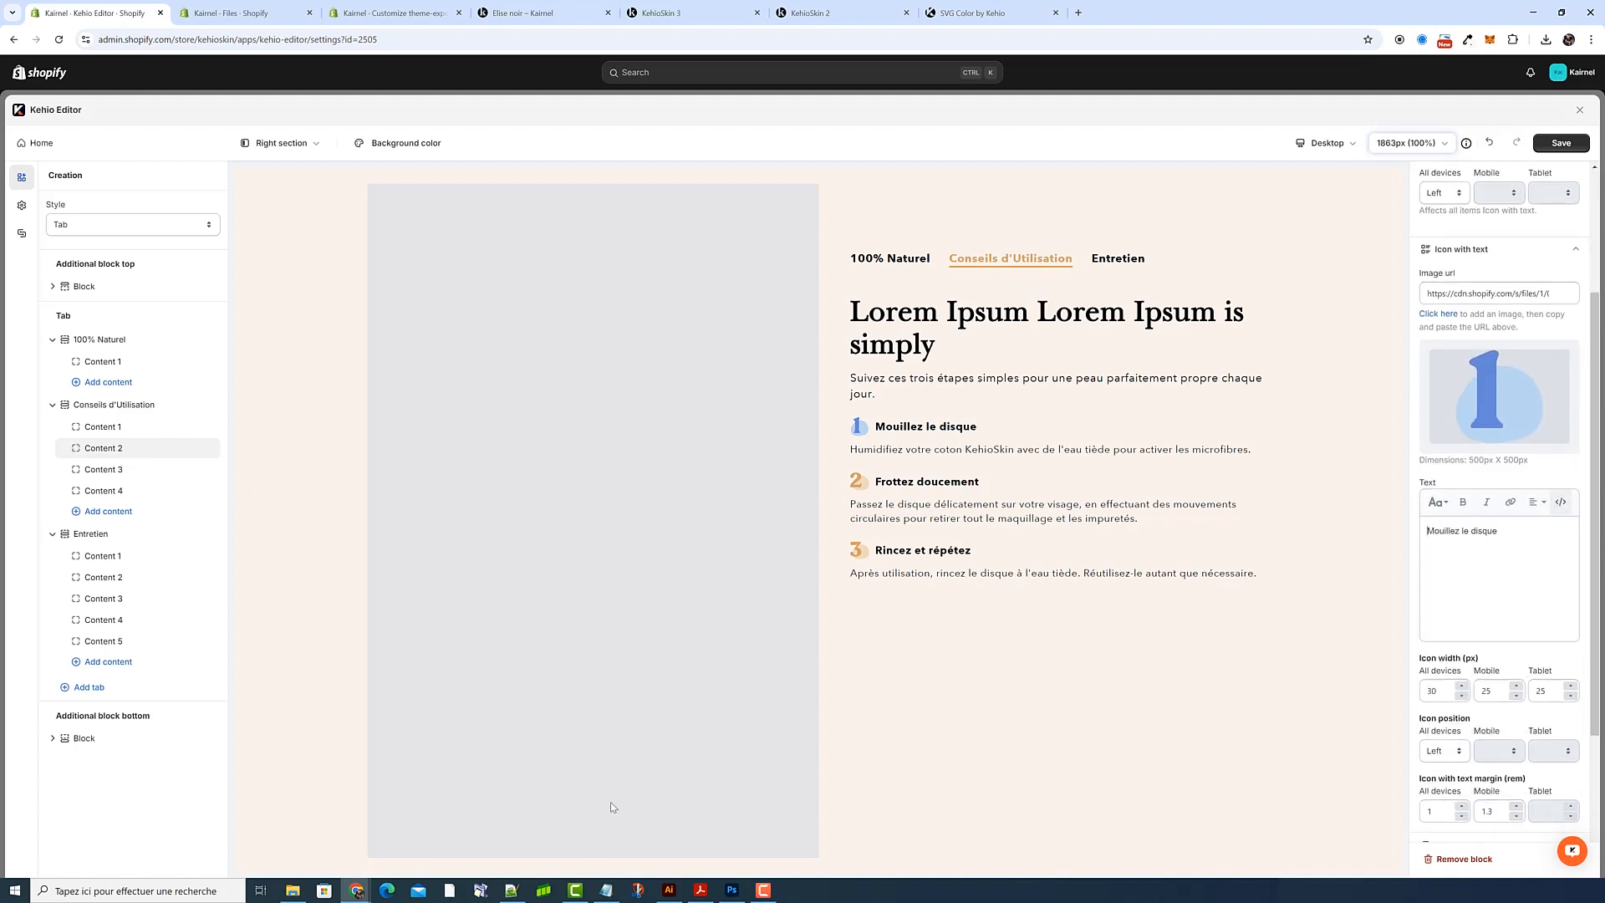
Copy "Lorem Ipsum Lorem Ipsum is simply" from Notepad and replace Content 2's icon text with it in the Kehio Editor
left_click(606, 892)
right_click(643, 430)
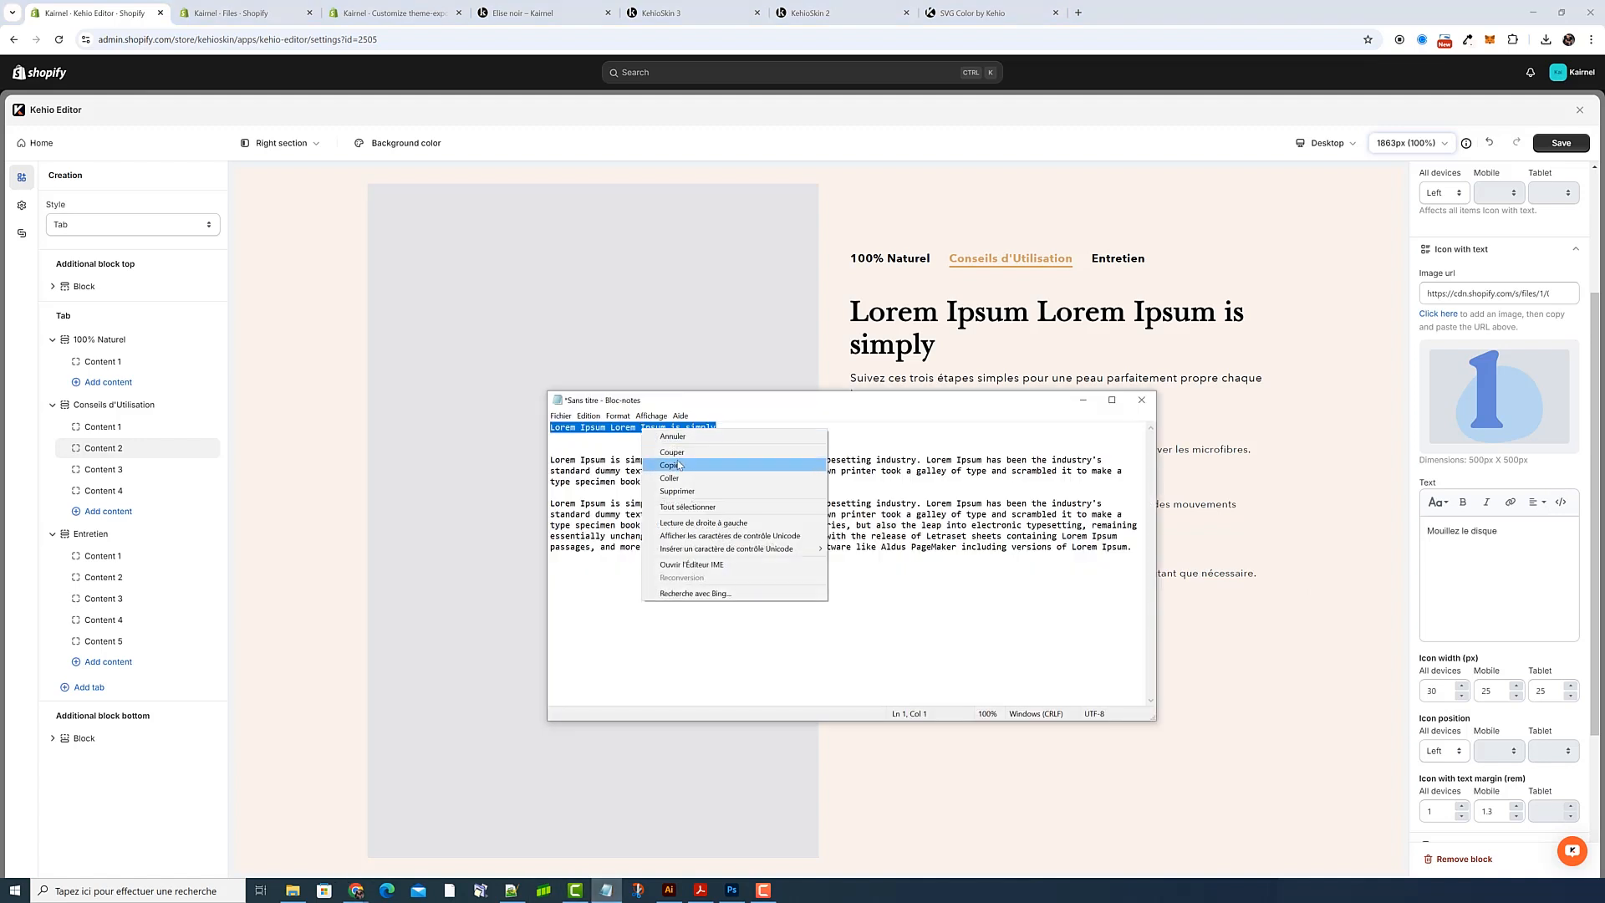
left_click(685, 466)
left_click(1515, 556)
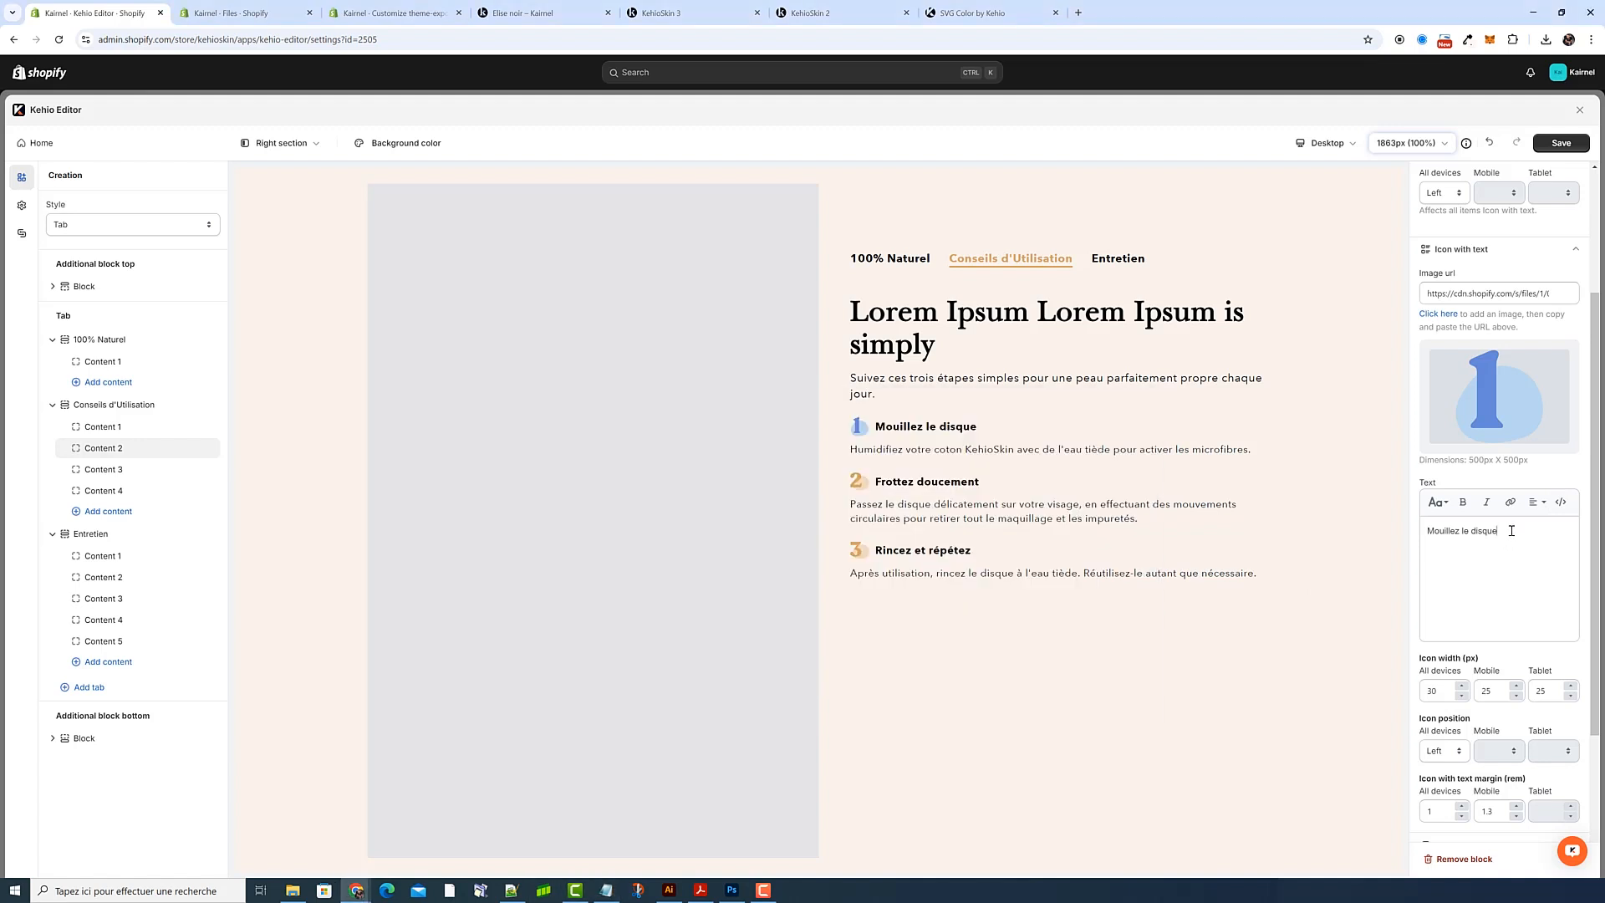
left_click_drag(1397, 527, 1599, 520)
key("ctrl+v")
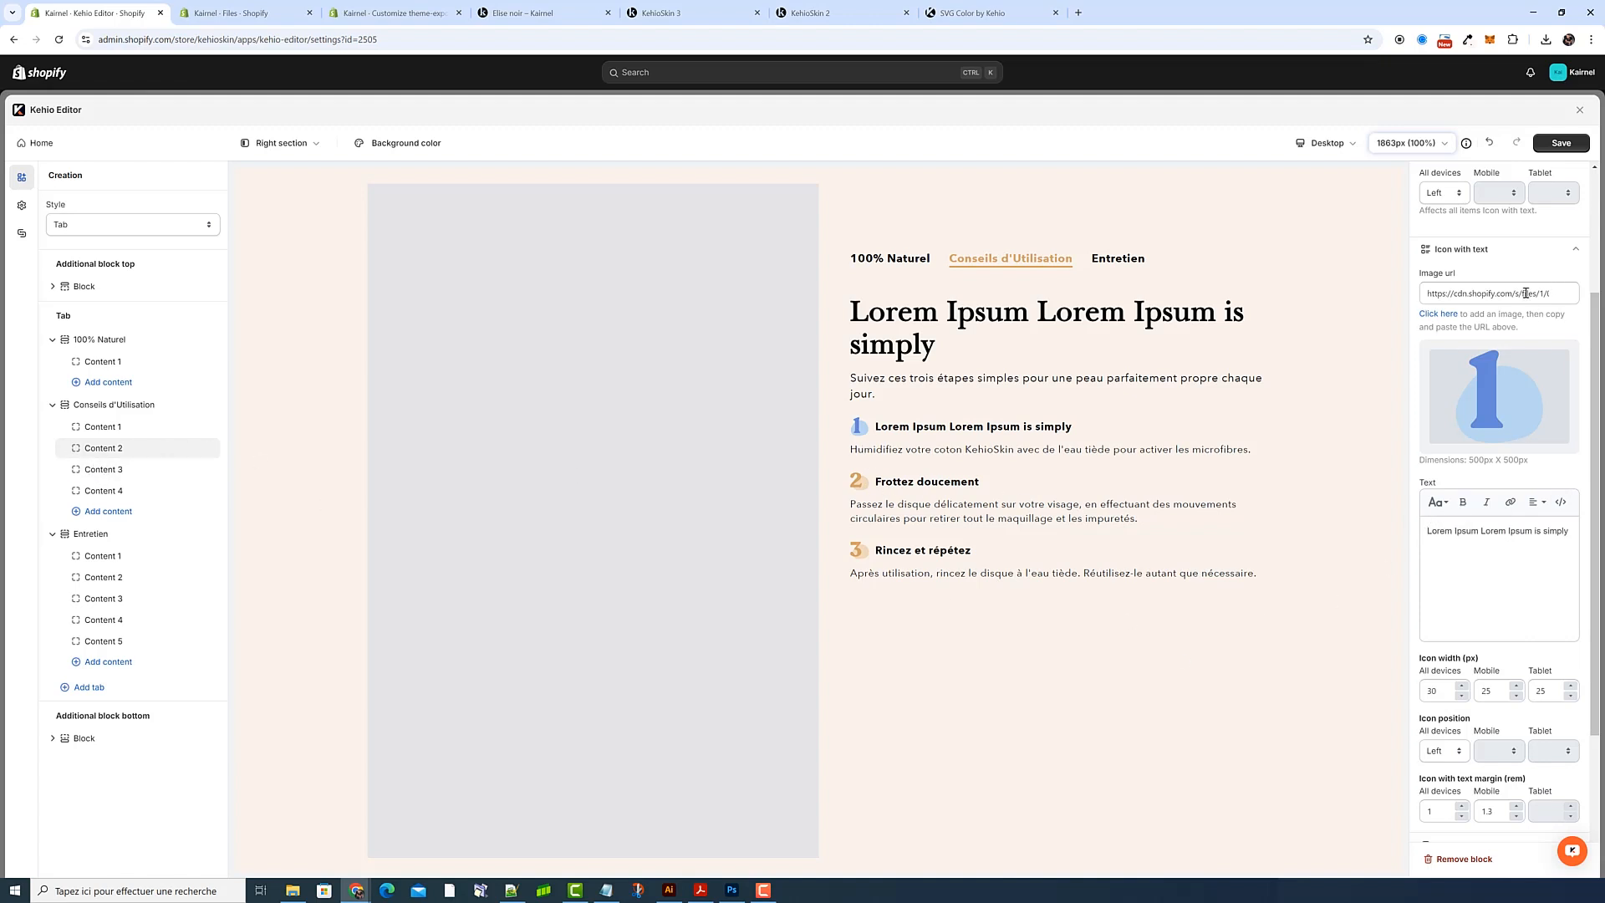
Replace Content 2's description with the shorter Lorem Ipsum paragraph from Notepad, keeping the skin3tab1 class on its paragraph tag
scroll(1518, 302, "up", 1)
left_click(1503, 312)
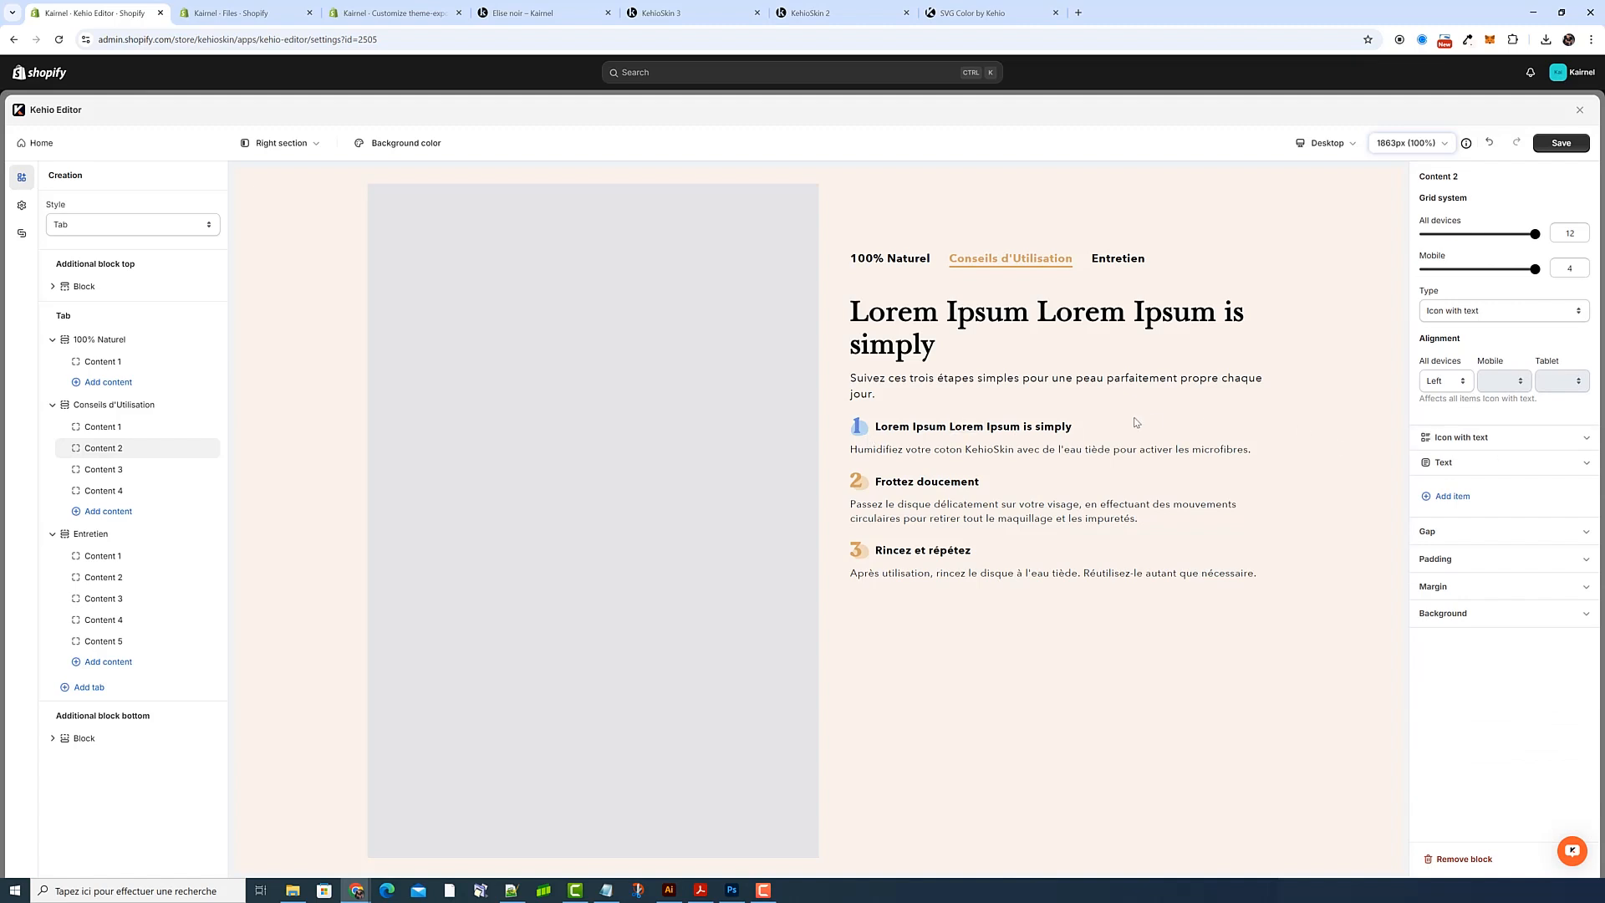
left_click(1471, 462)
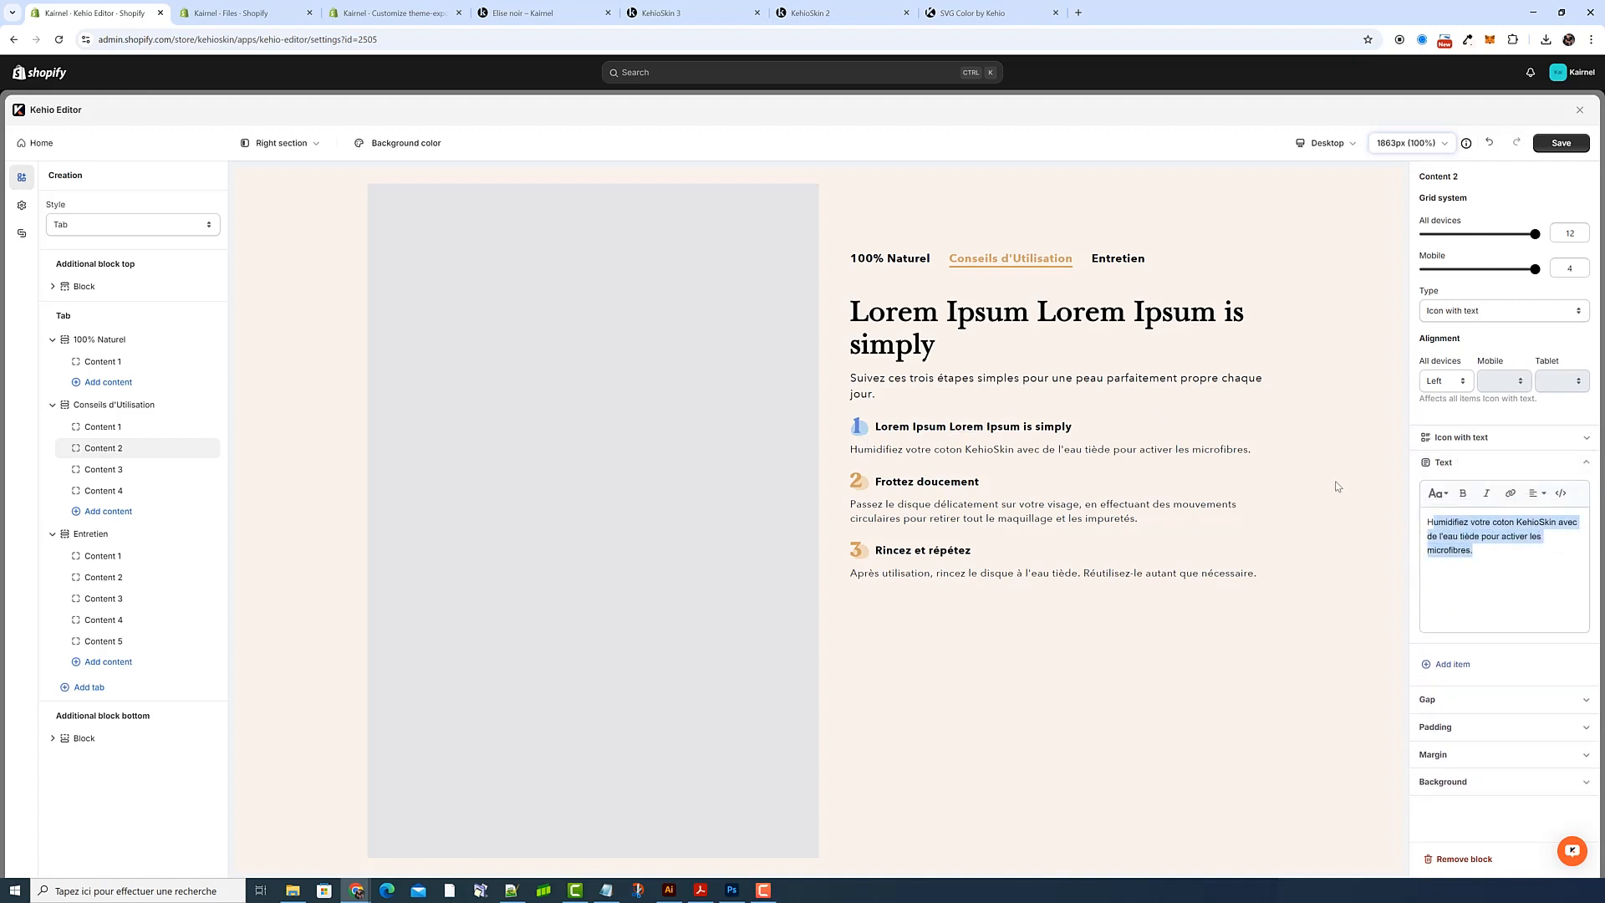
left_click(606, 890)
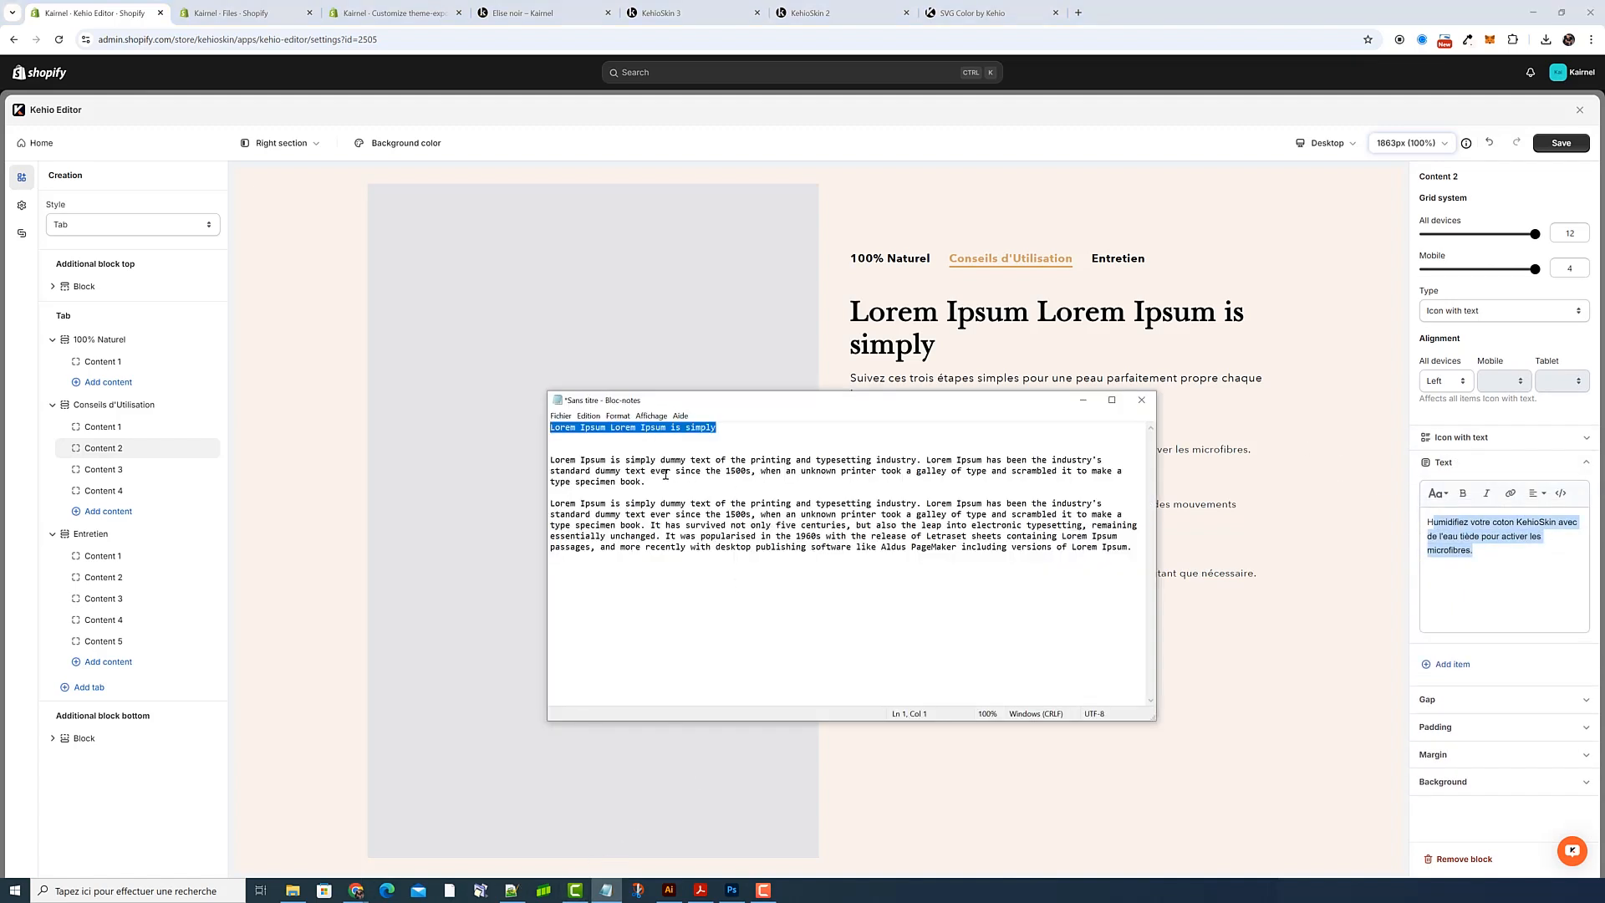
left_click_drag(660, 479, 536, 457)
left_click(1441, 560)
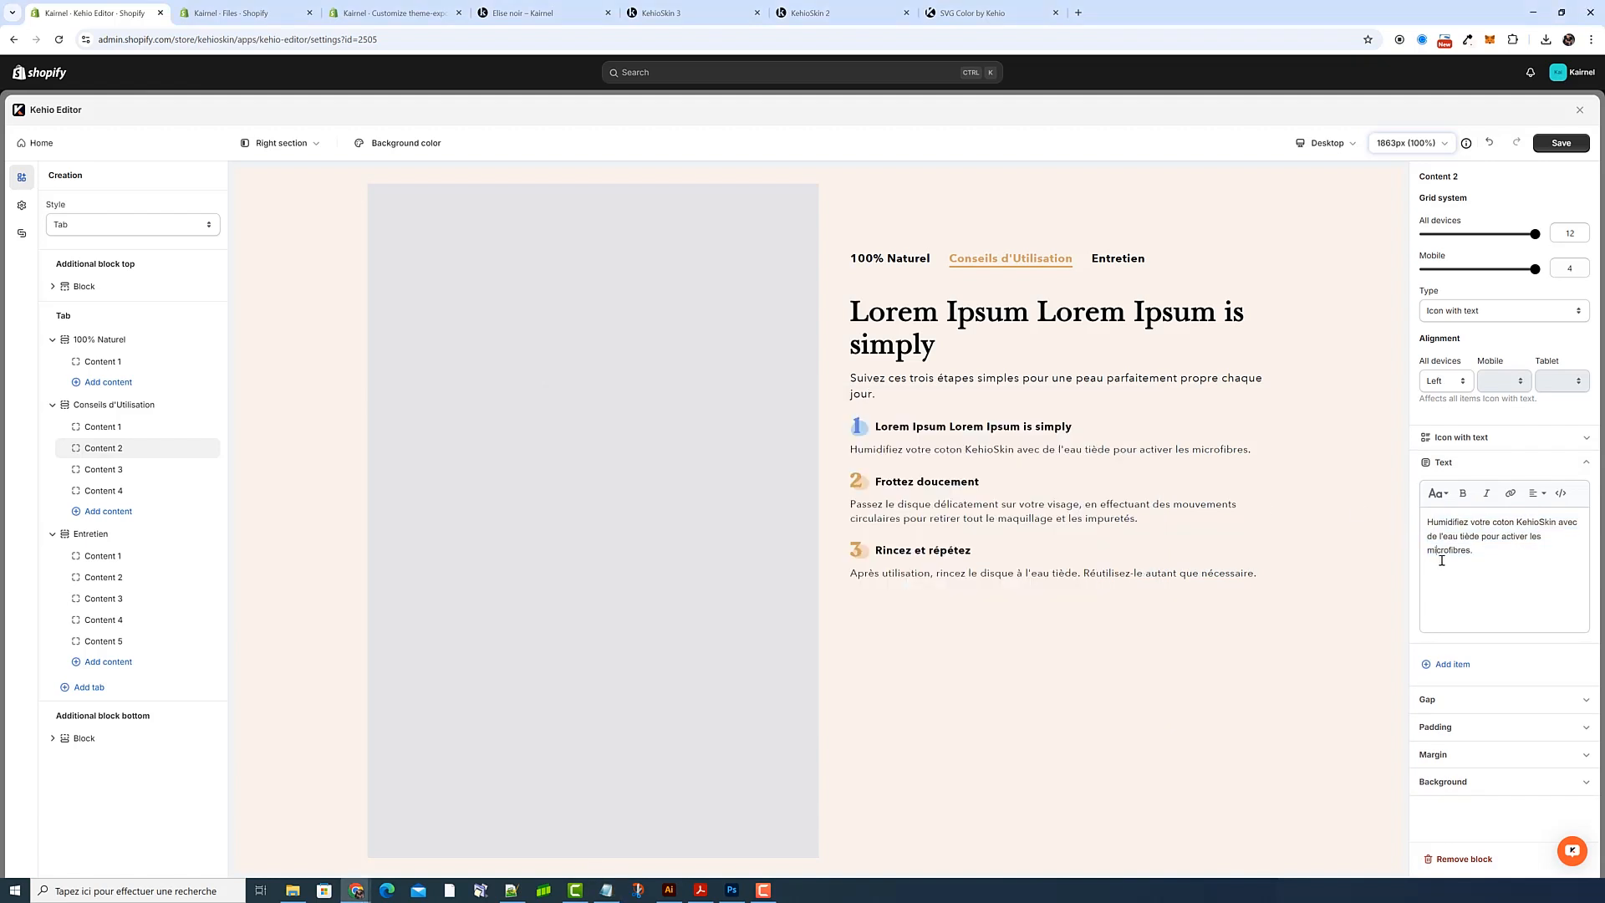
key("ctrl+a")
left_click(1560, 494)
type("<p class=\"skin3tab1\"> Lorem Ipsum is simply dummy text of the printing and typesetting industry. Lorem Ipsum has been the industry's standard dummy text ever since the 1500s, when an unknown printer took a galley of type and scrambled it to make a type specimen book.</p>")
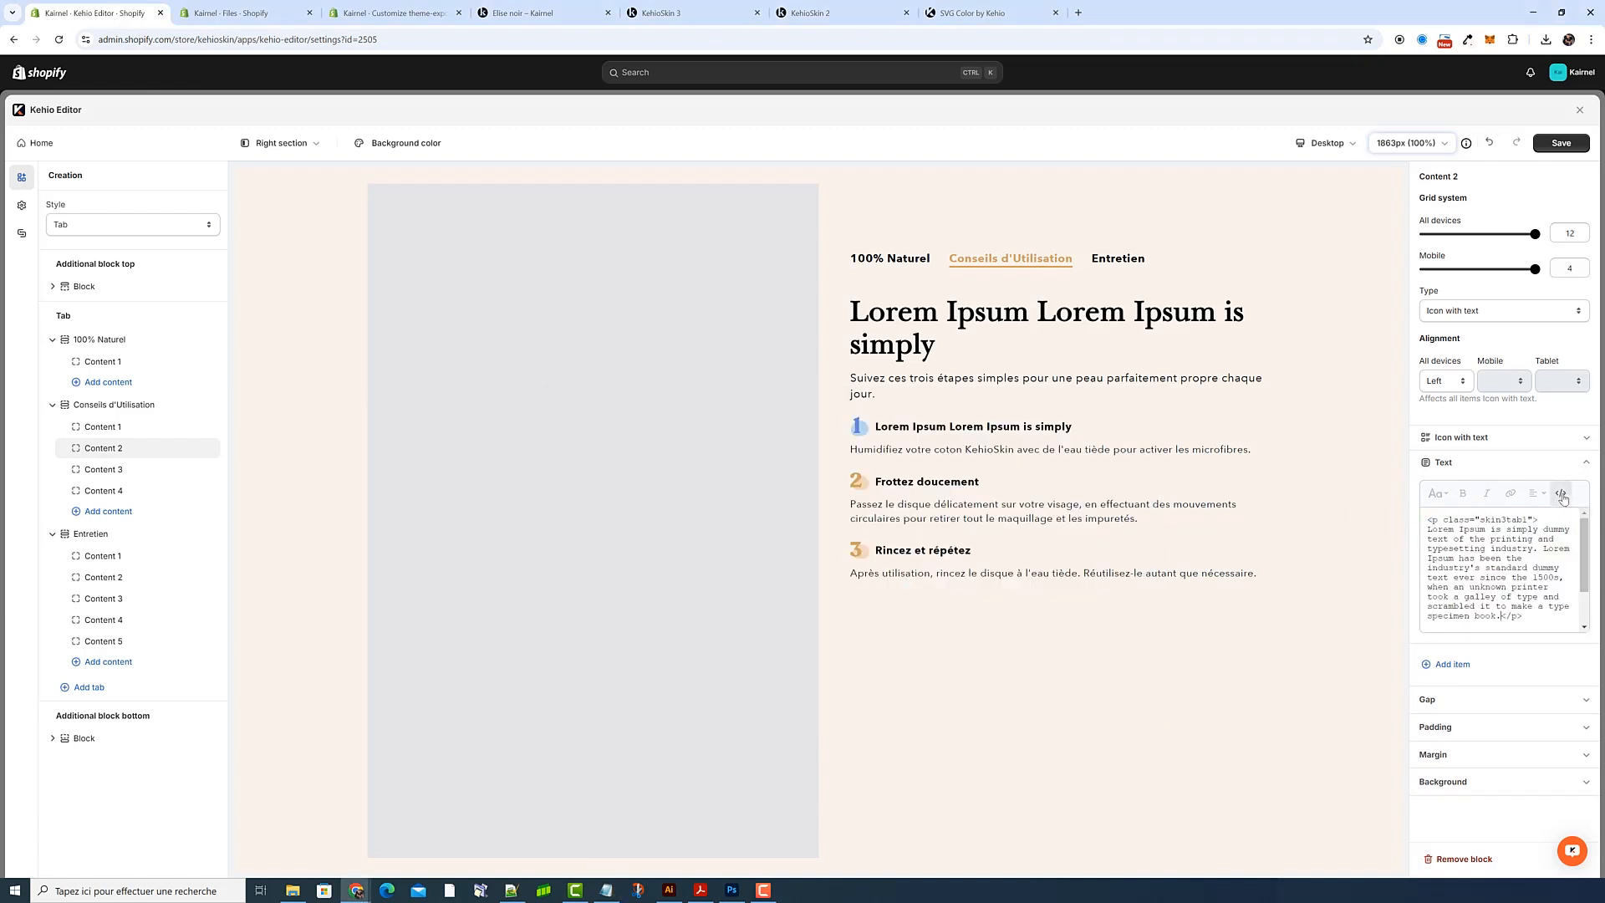
left_click(1561, 494)
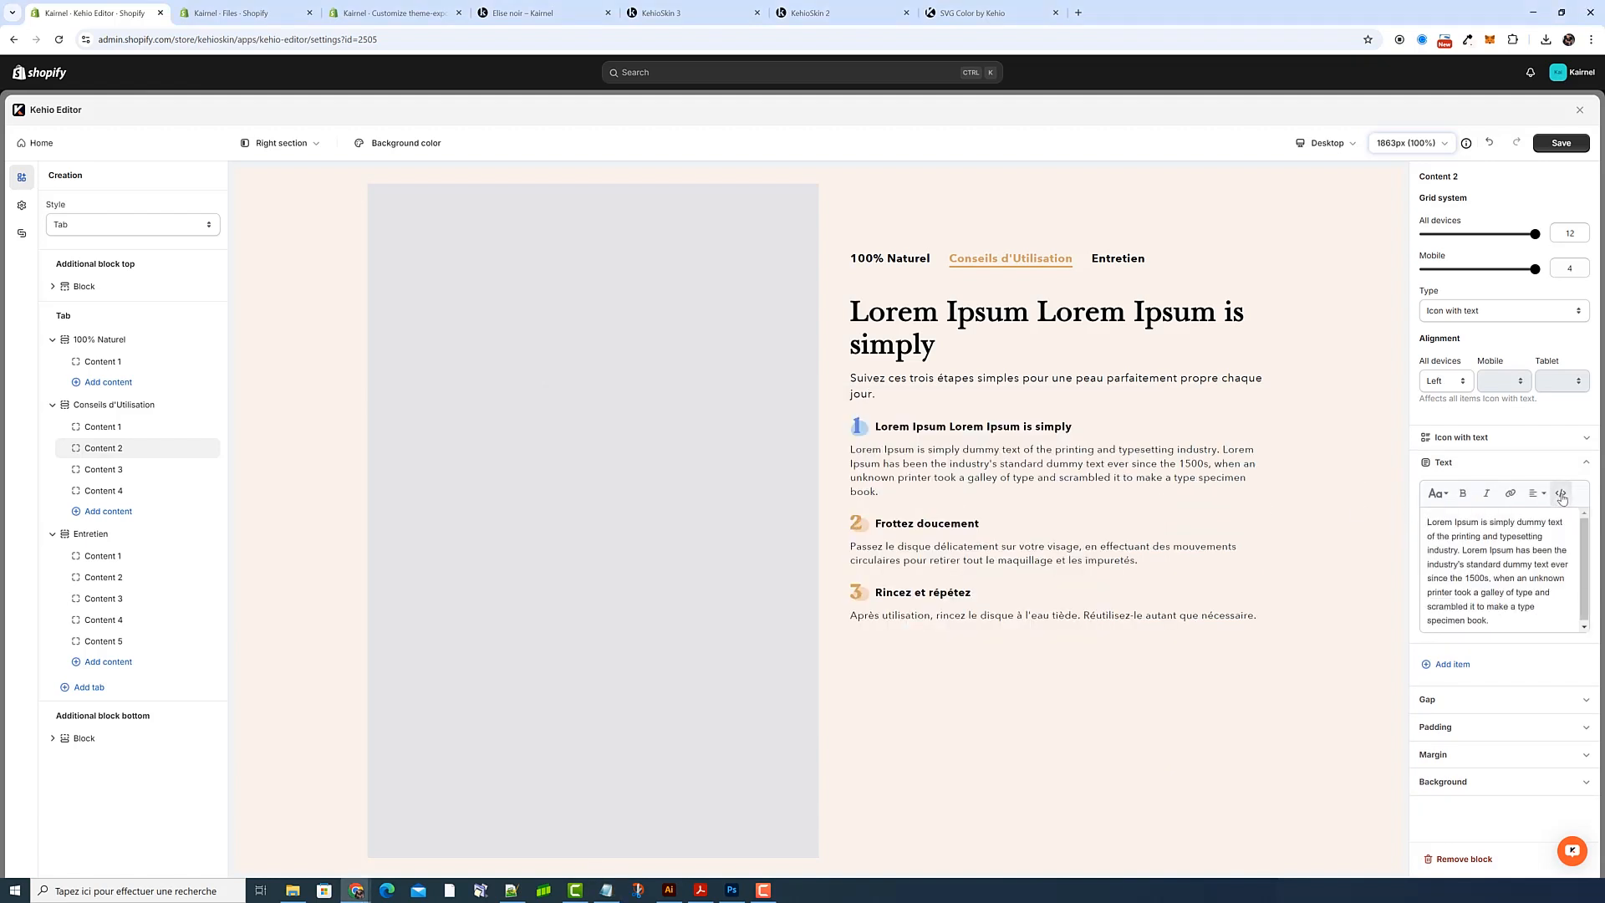
Examine the paragraph tag and its skin3tab1 class in the HTML code of Content 2's description
key("ctrl+a")
left_click(1561, 494)
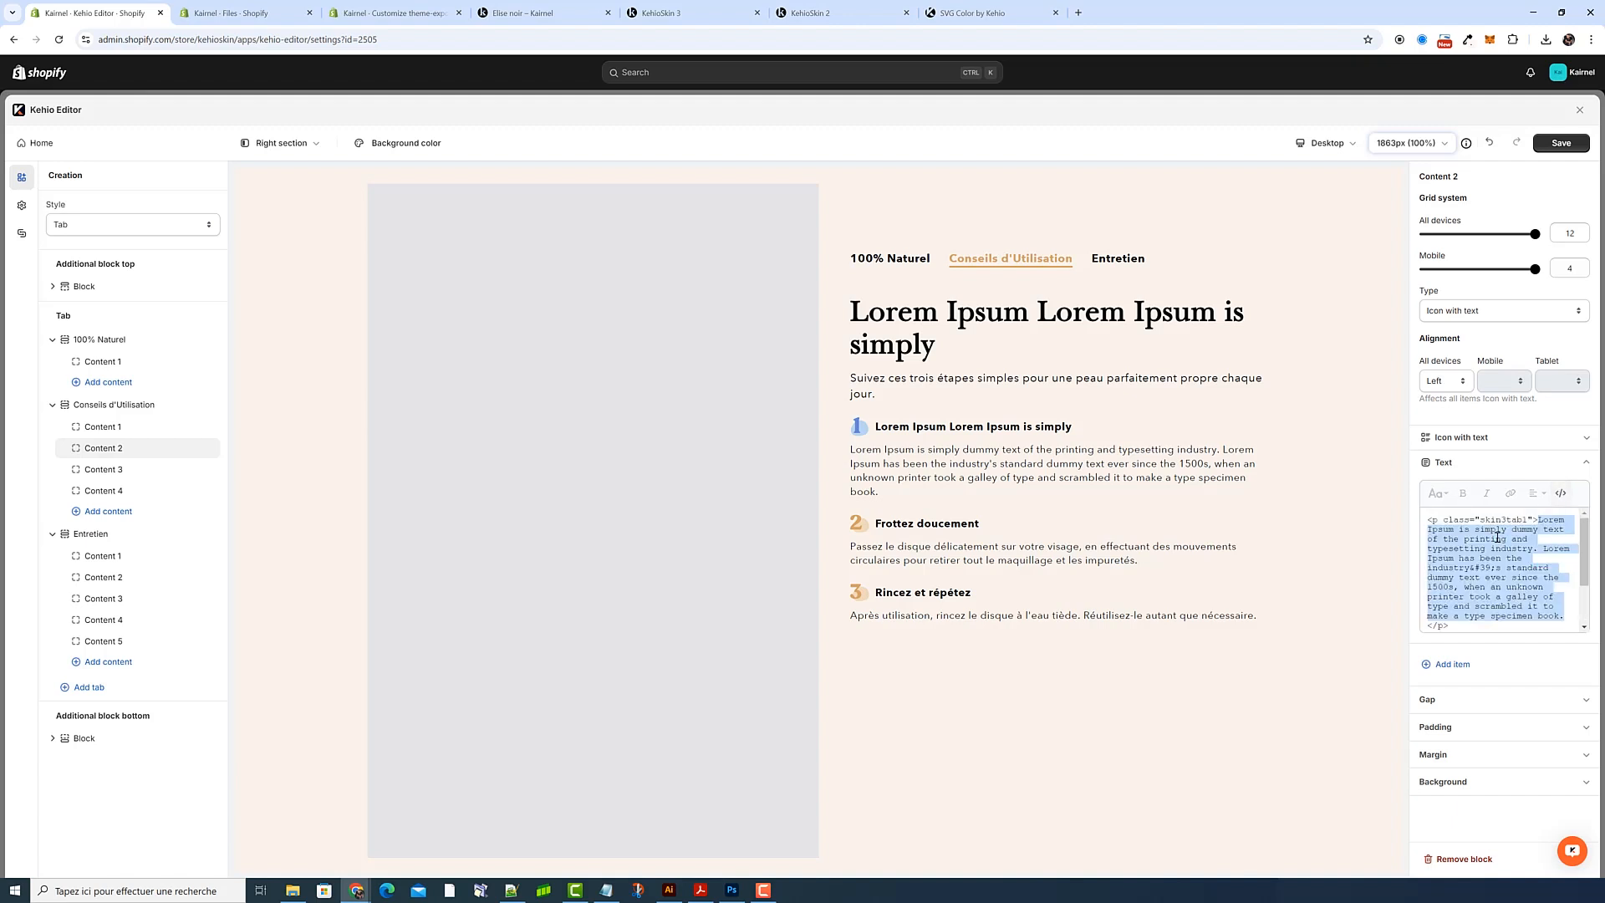
left_click_drag(1531, 520, 1480, 517)
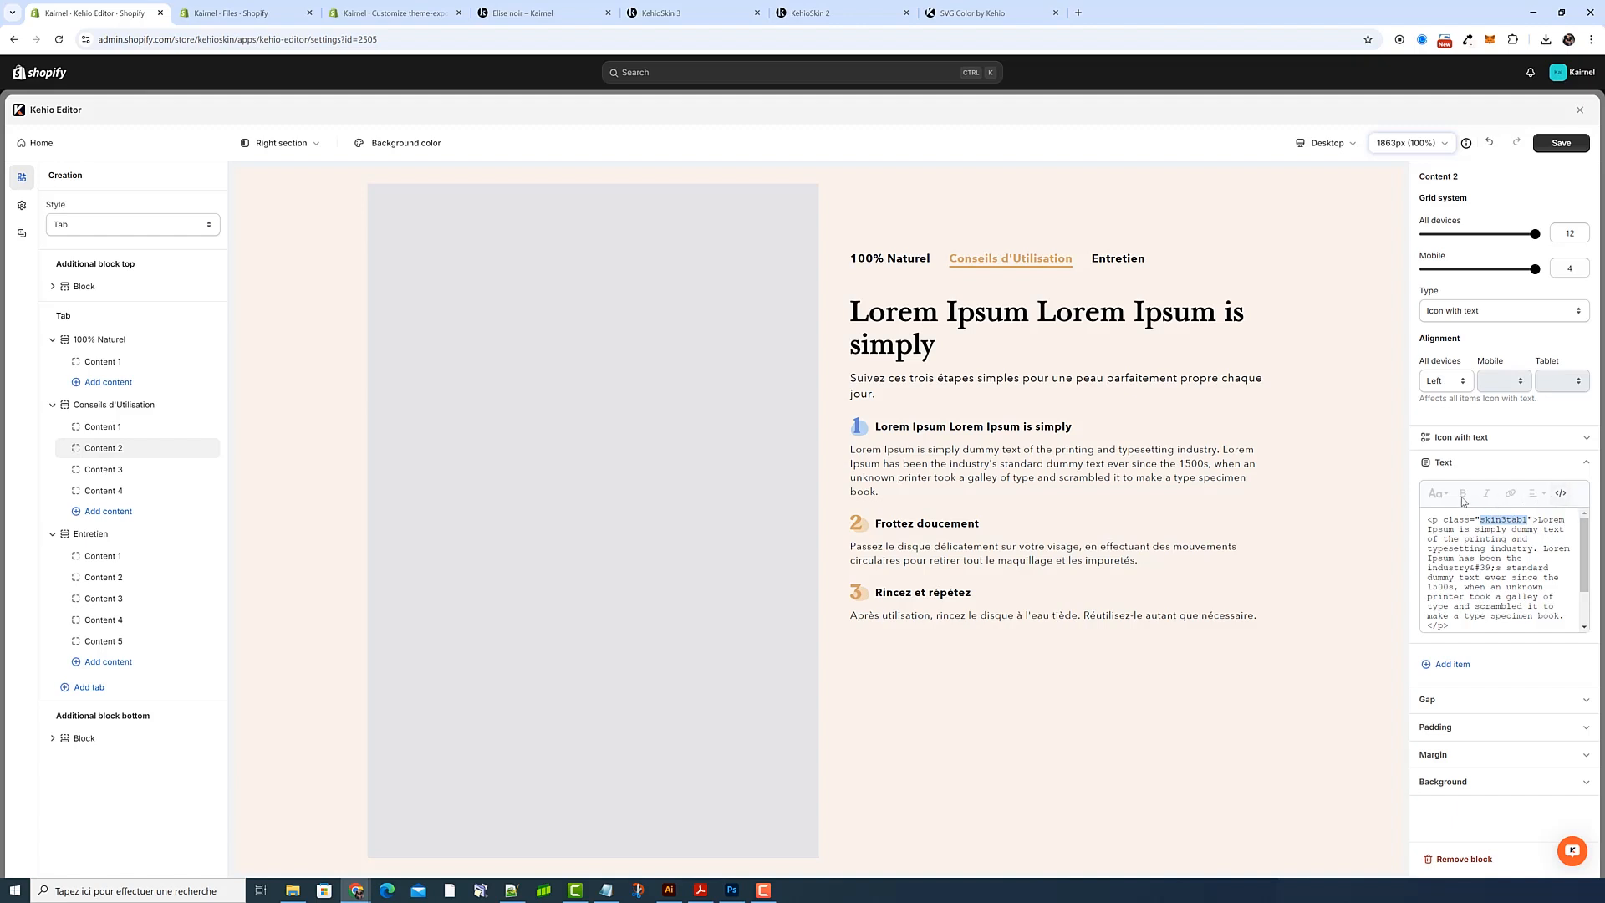
left_click_drag(1445, 519, 1426, 522)
left_click_drag(1531, 521, 1483, 519)
left_click(1560, 492)
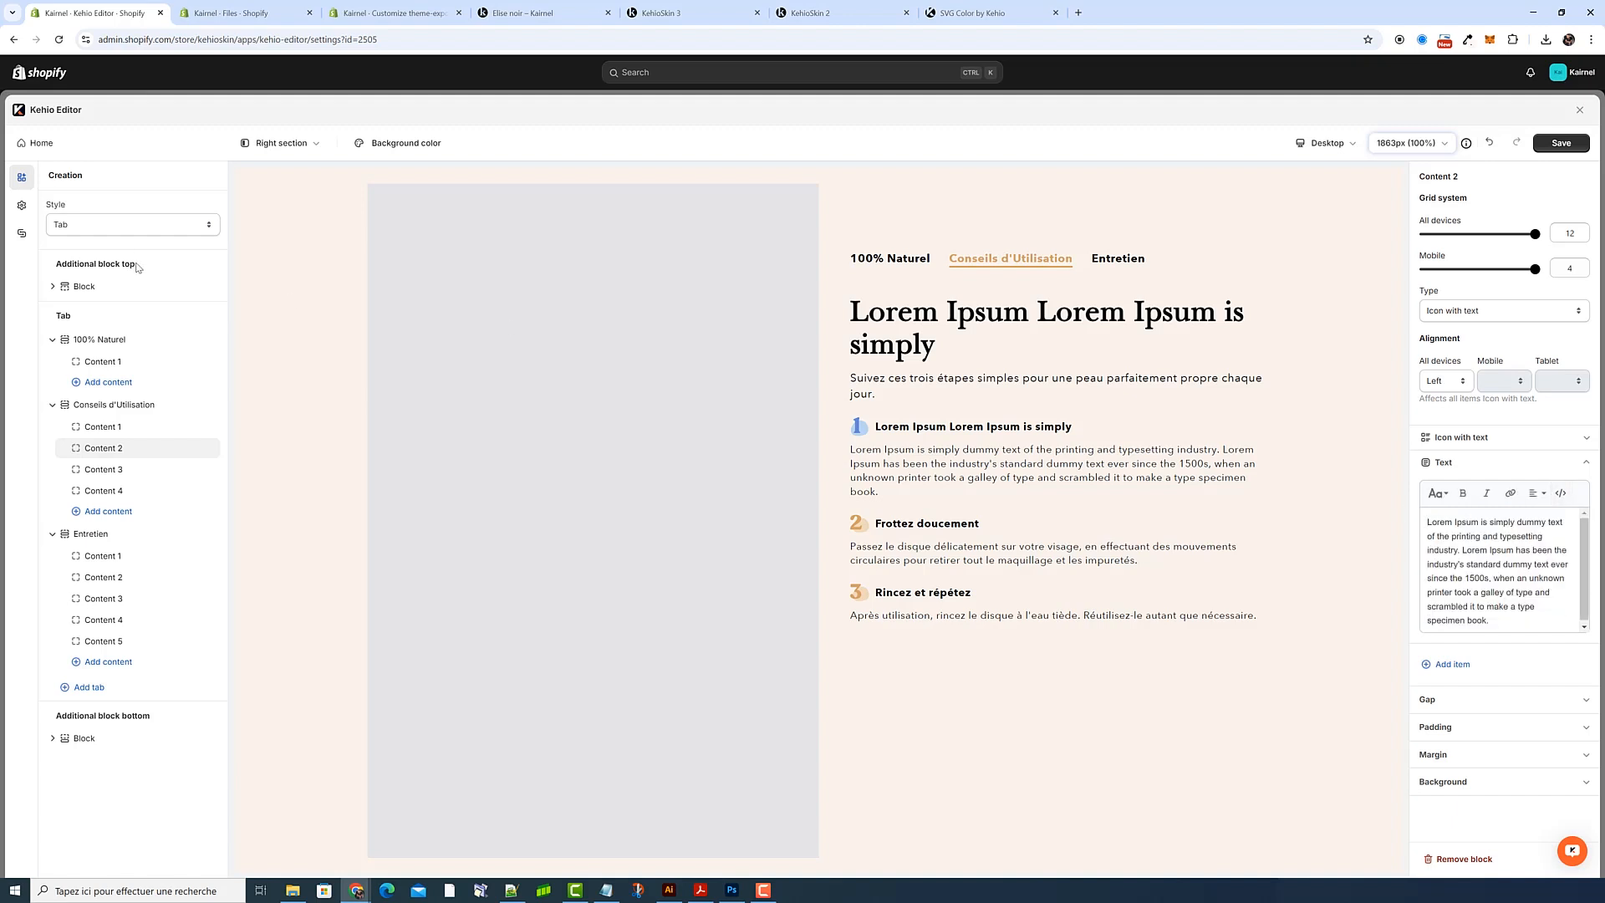
Examine the class name and font size settings of Custom CSS 1 in the section's settings
left_click(22, 205)
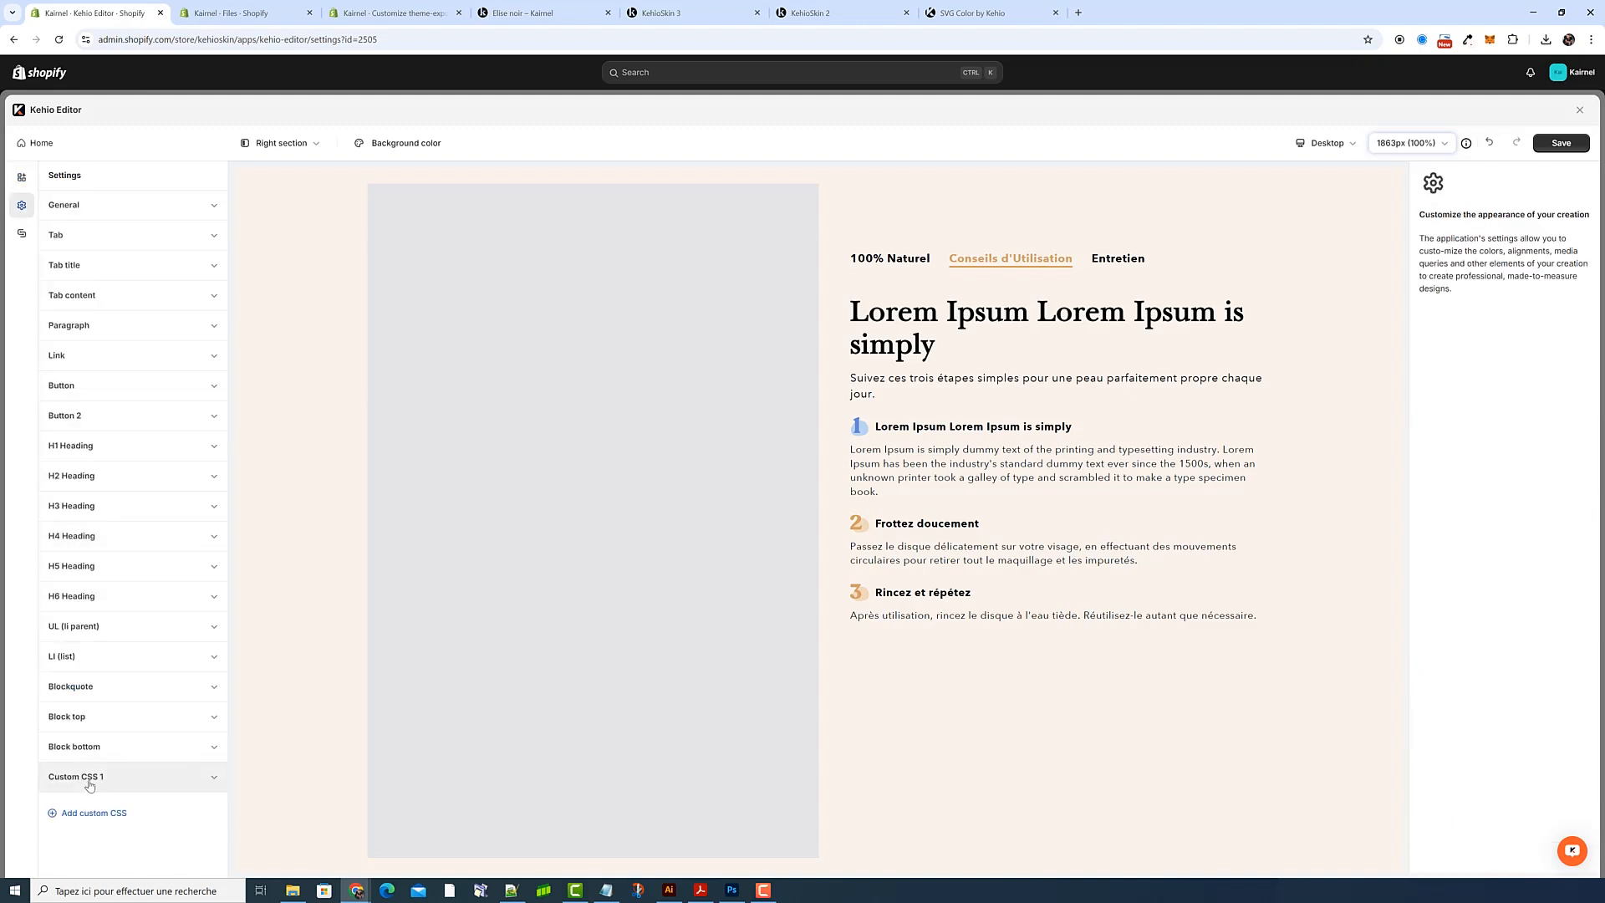
left_click(109, 776)
scroll(109, 776, "down", 2)
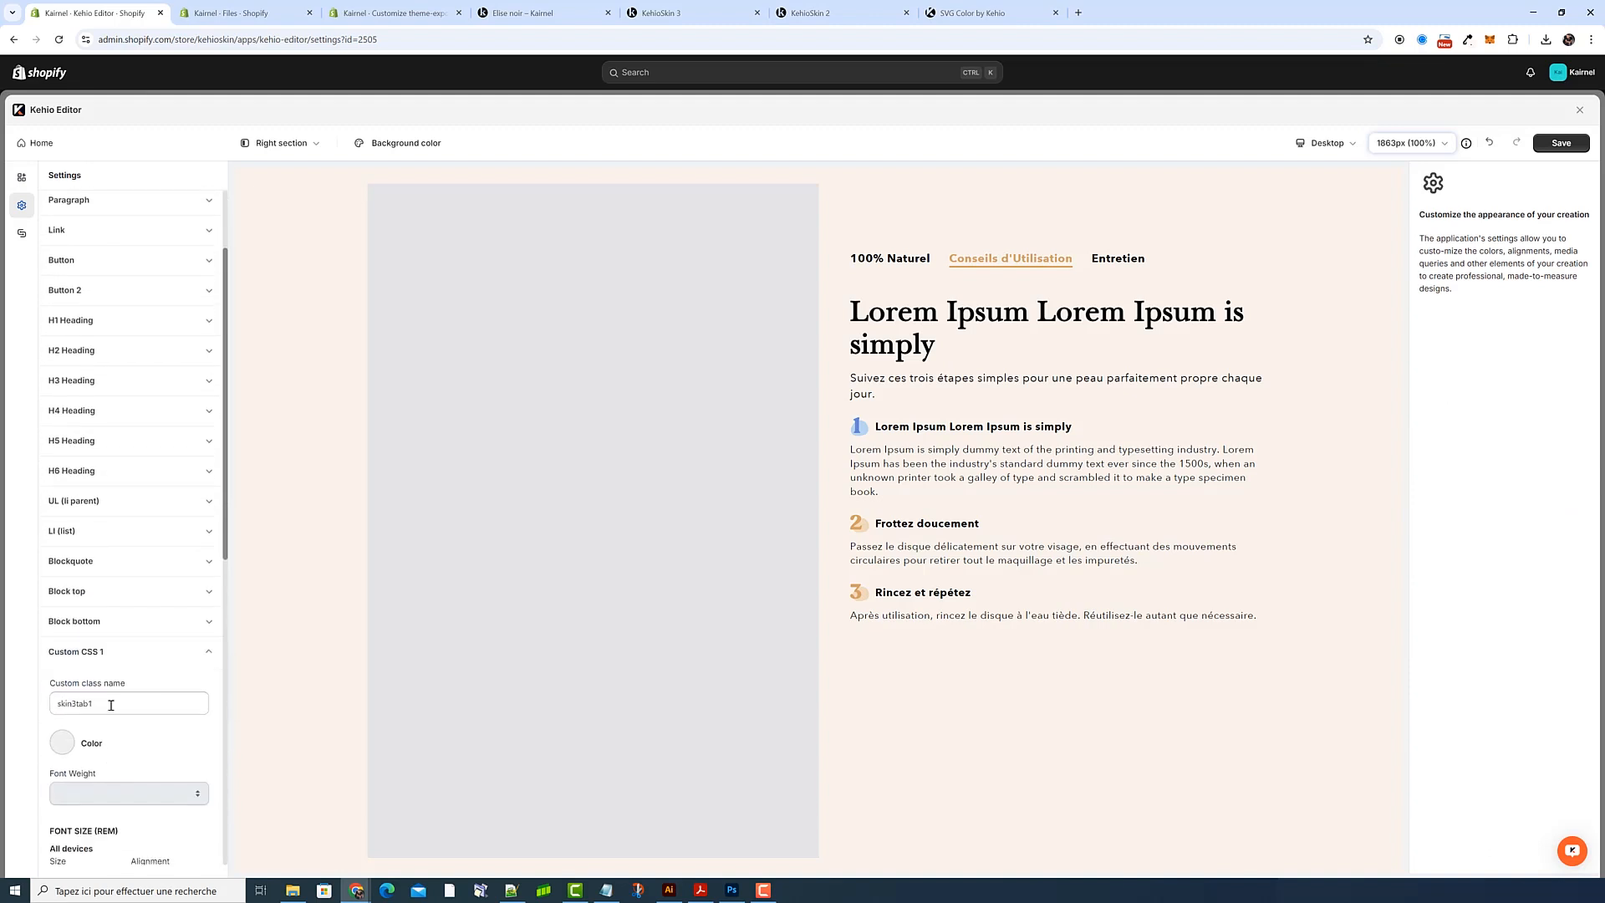
scroll(110, 712, "down", 5)
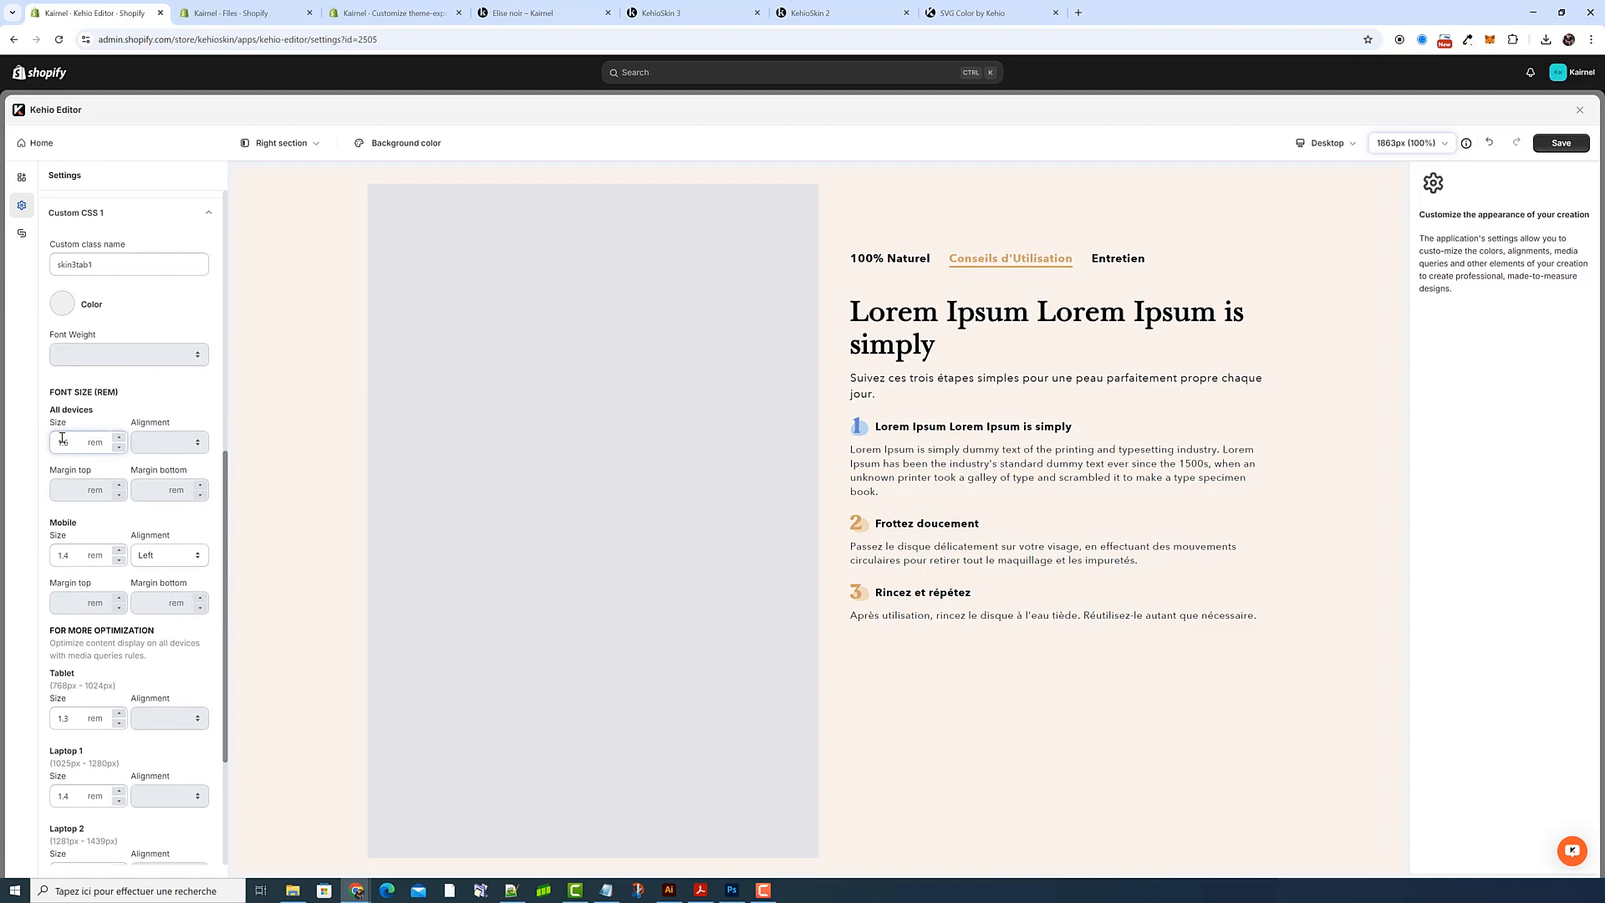
scroll(143, 491, "up", 6)
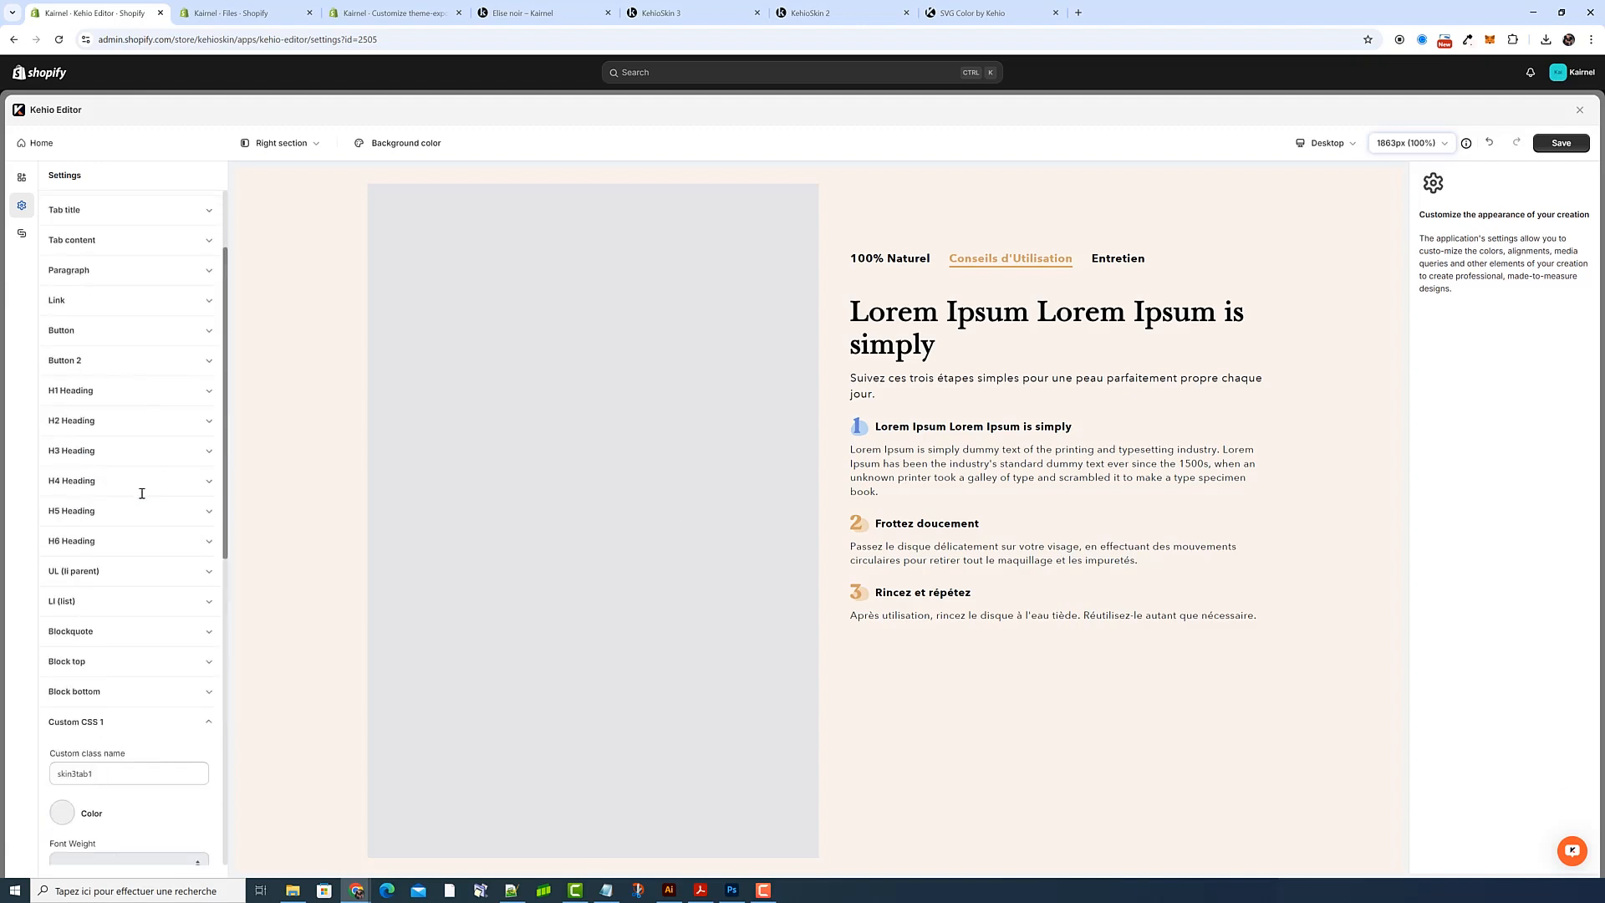
Review the Paragraph settings and compare them with the preview of the Entretien and Conseils d'Utilisation tabs
left_click(134, 334)
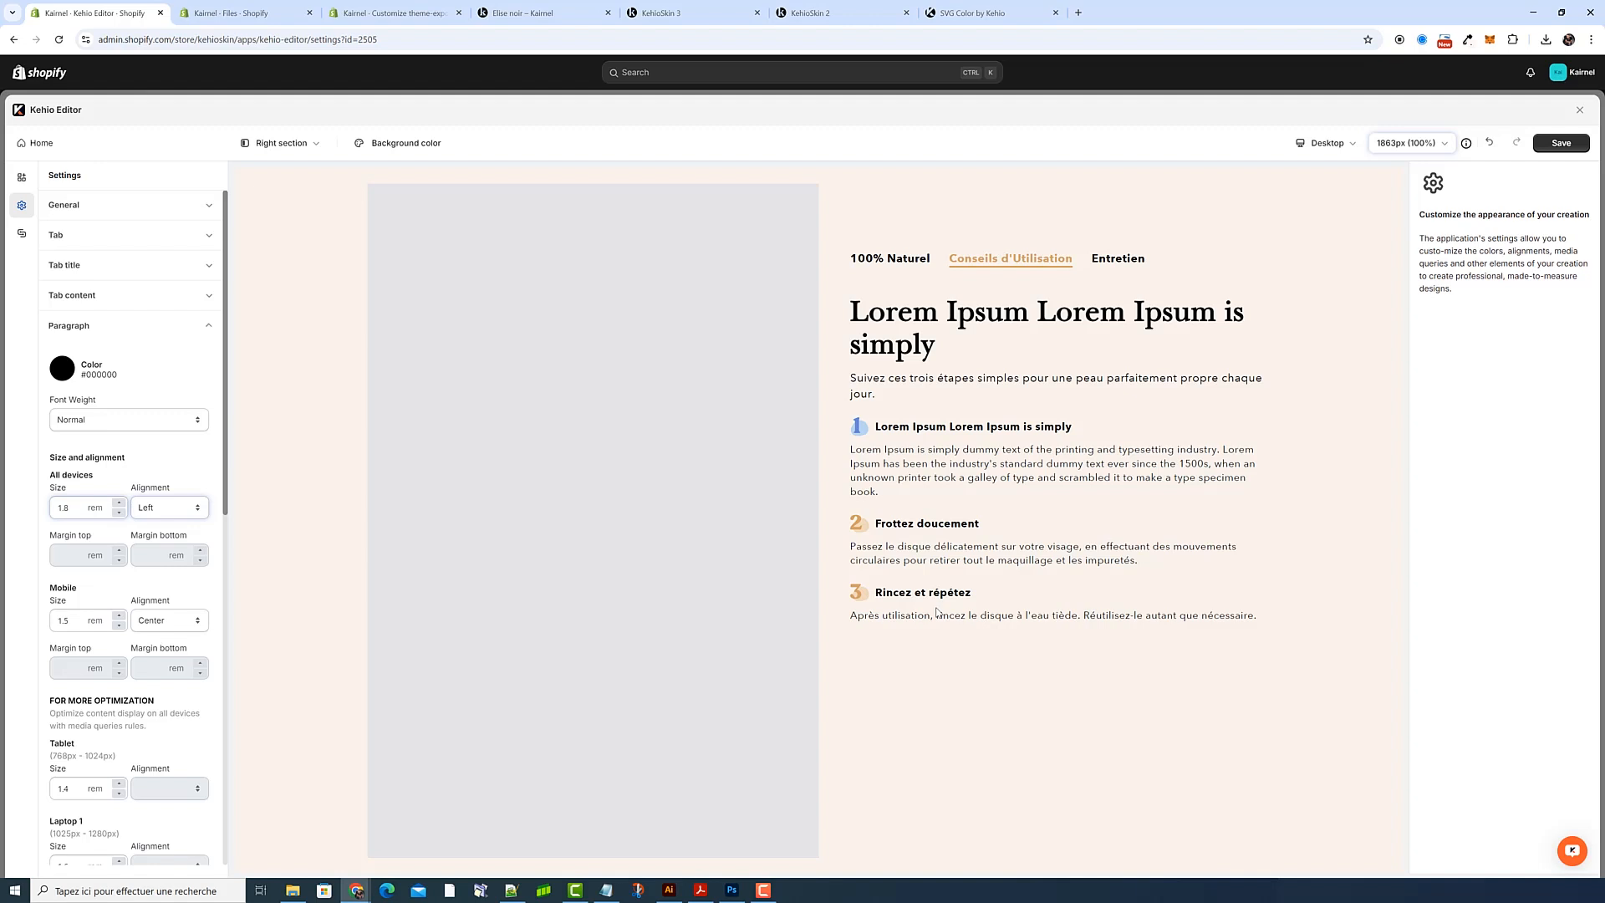
left_click(1118, 259)
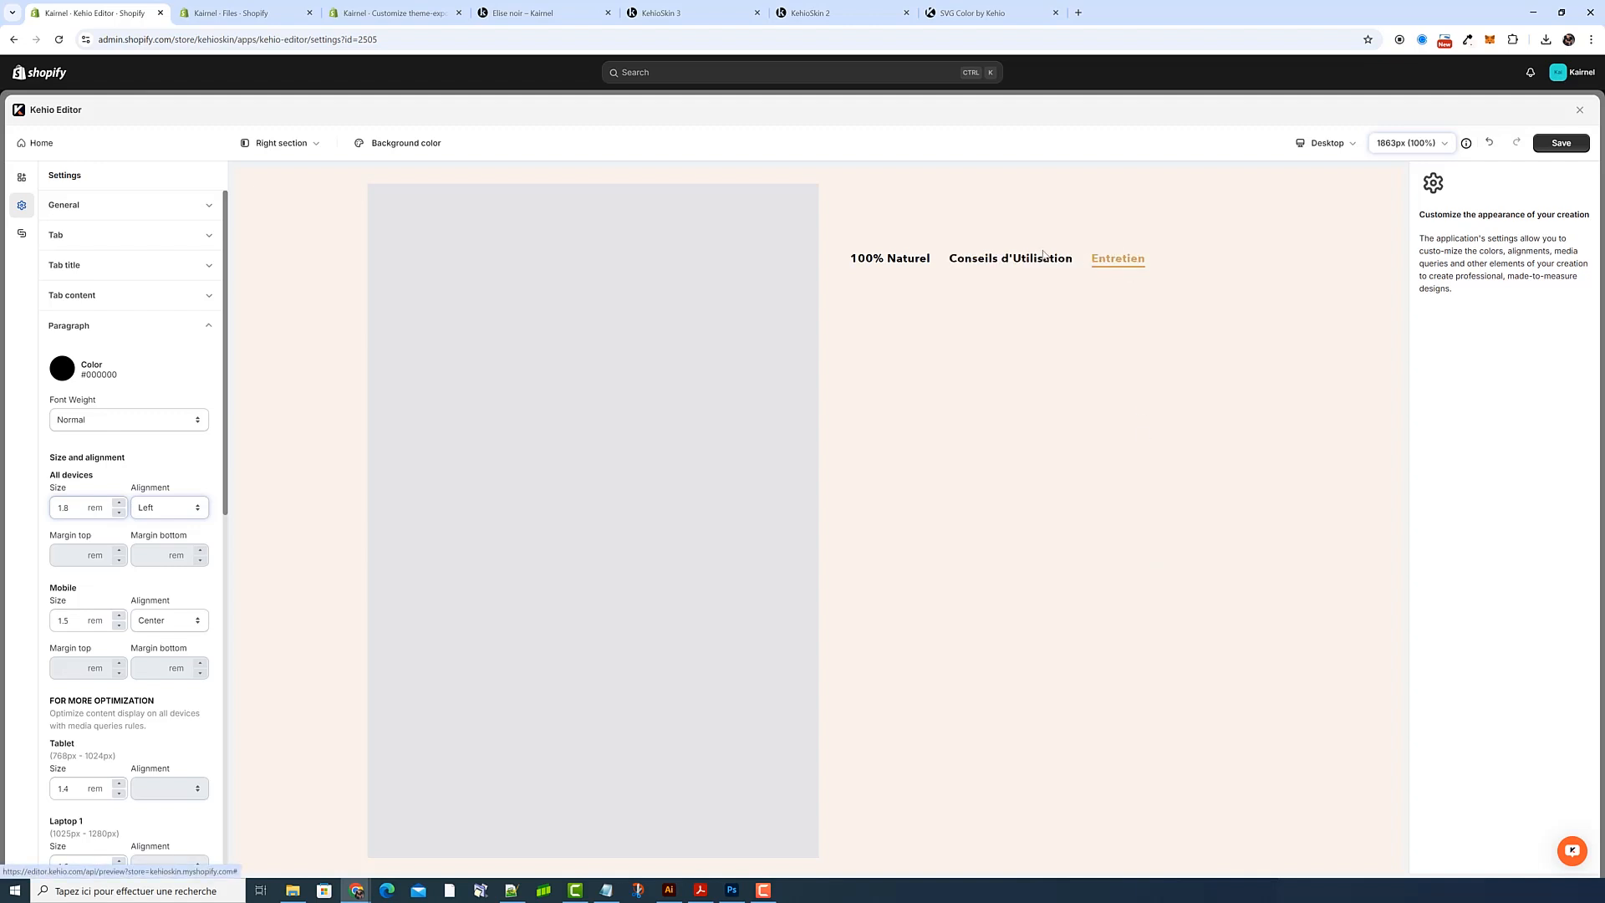
left_click(1014, 260)
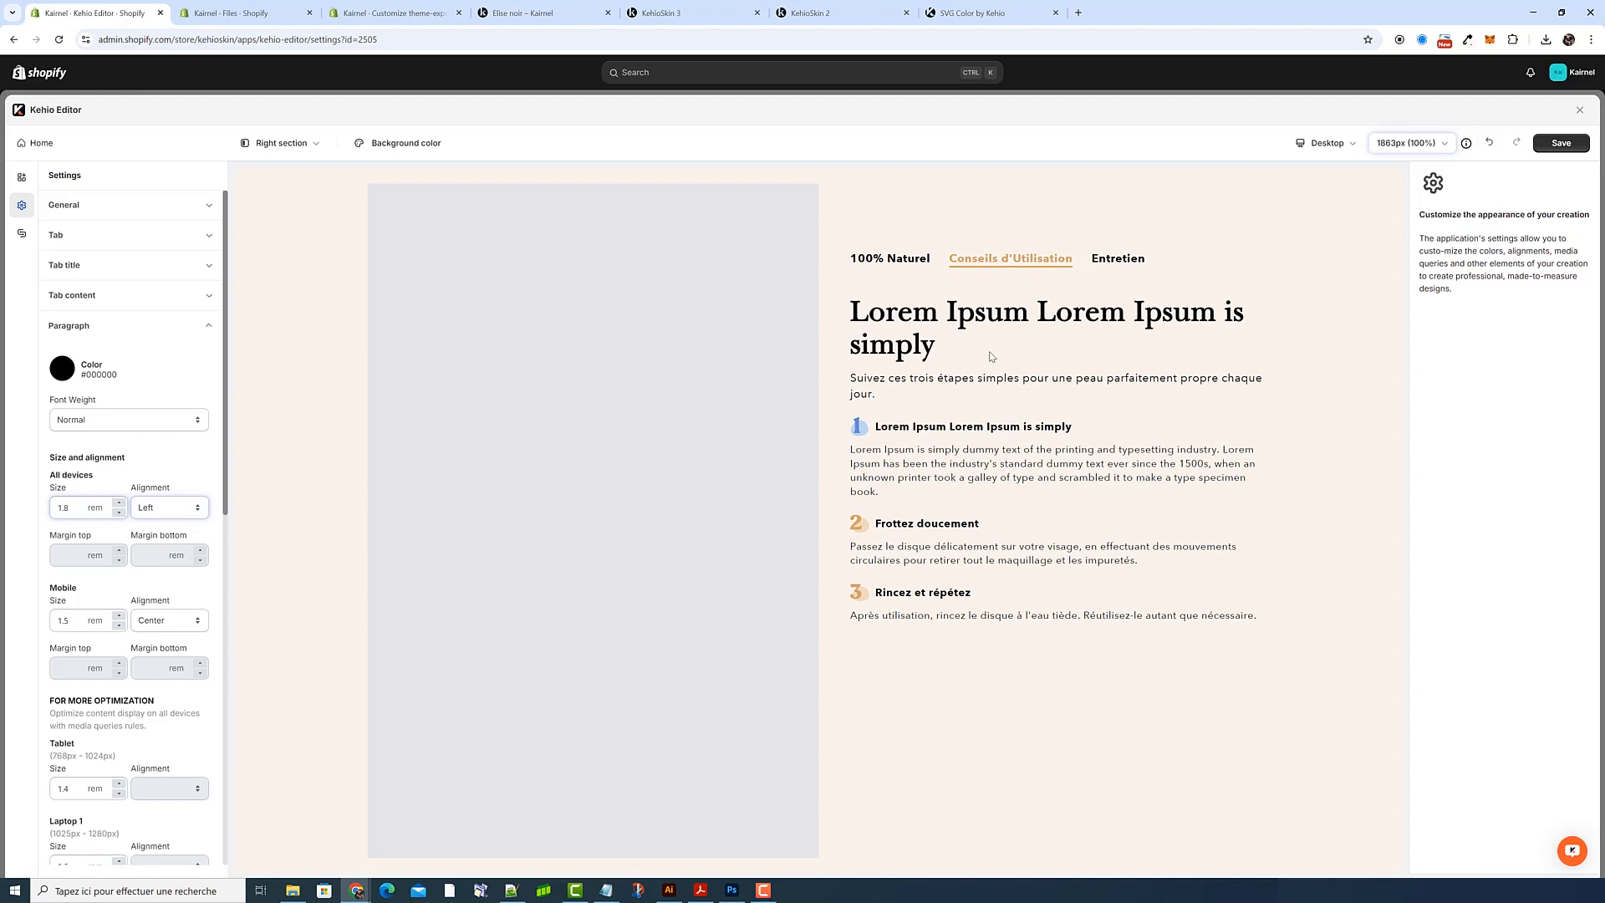
Review Content 2's description text and the Entretien tab's content, and return the preview to Conseils d'Utilisation
left_click(21, 177)
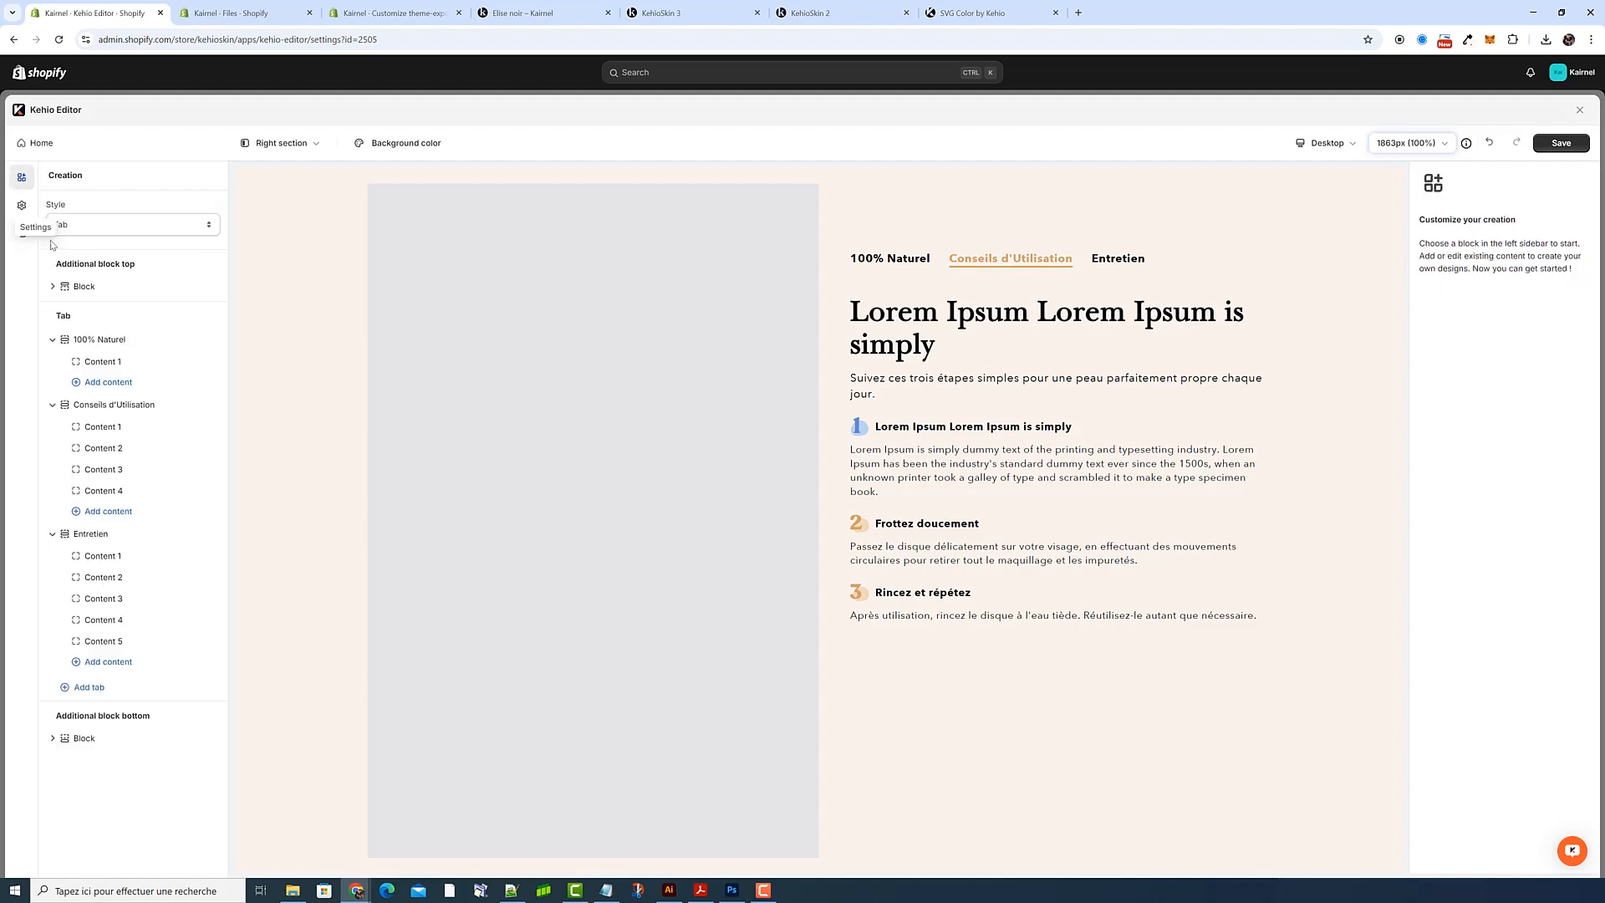
left_click(128, 451)
left_click_drag(1540, 616, 1363, 501)
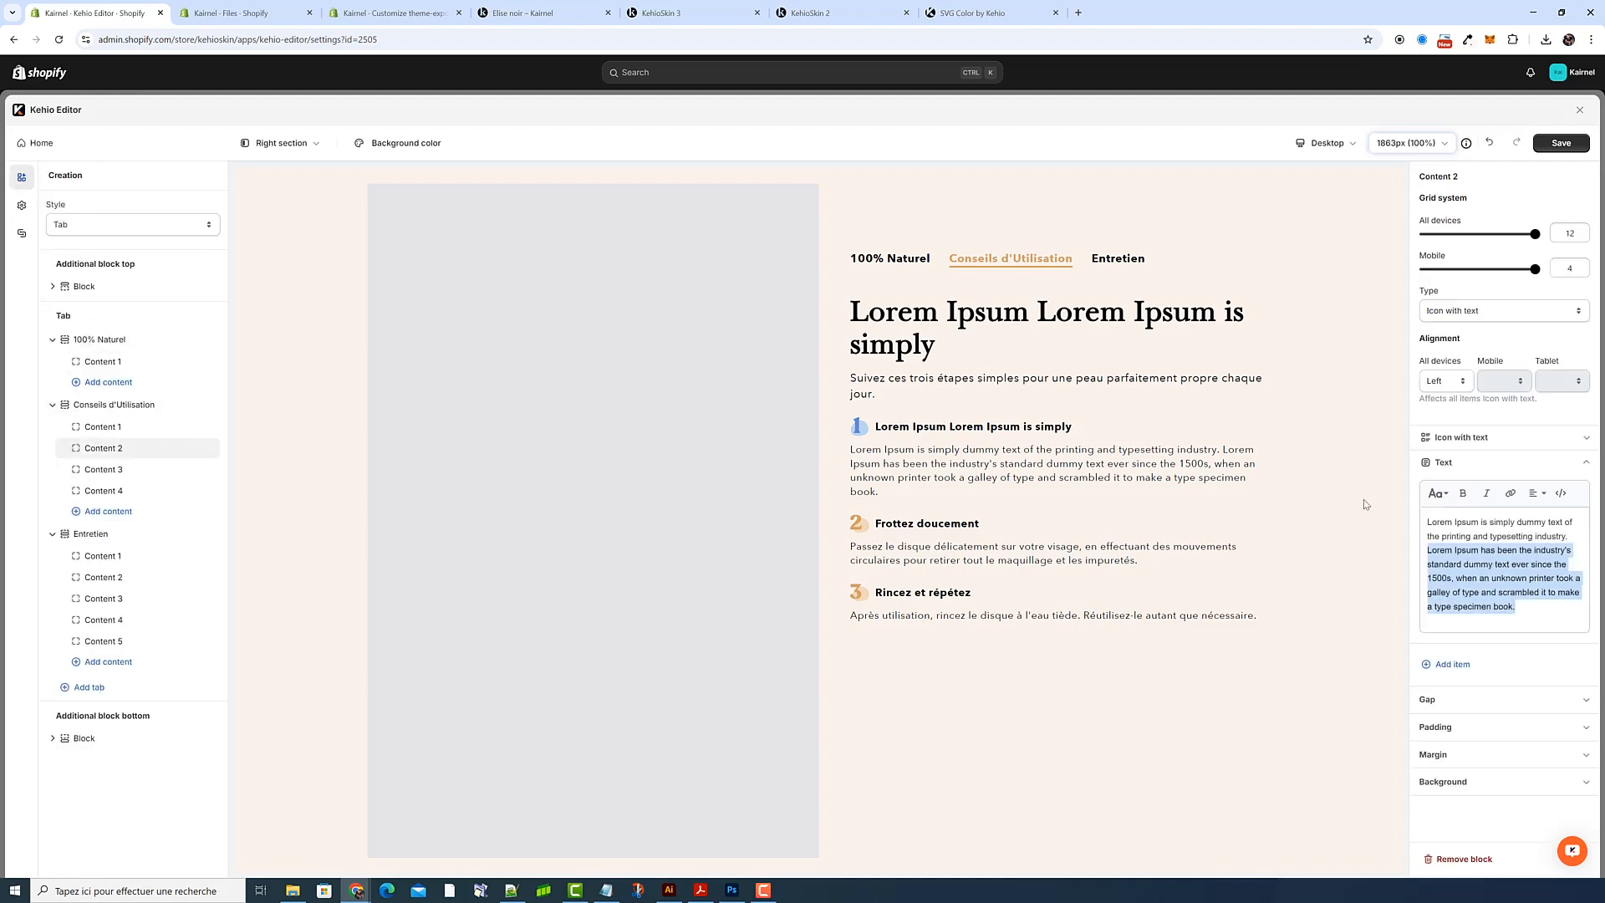
left_click(1510, 581)
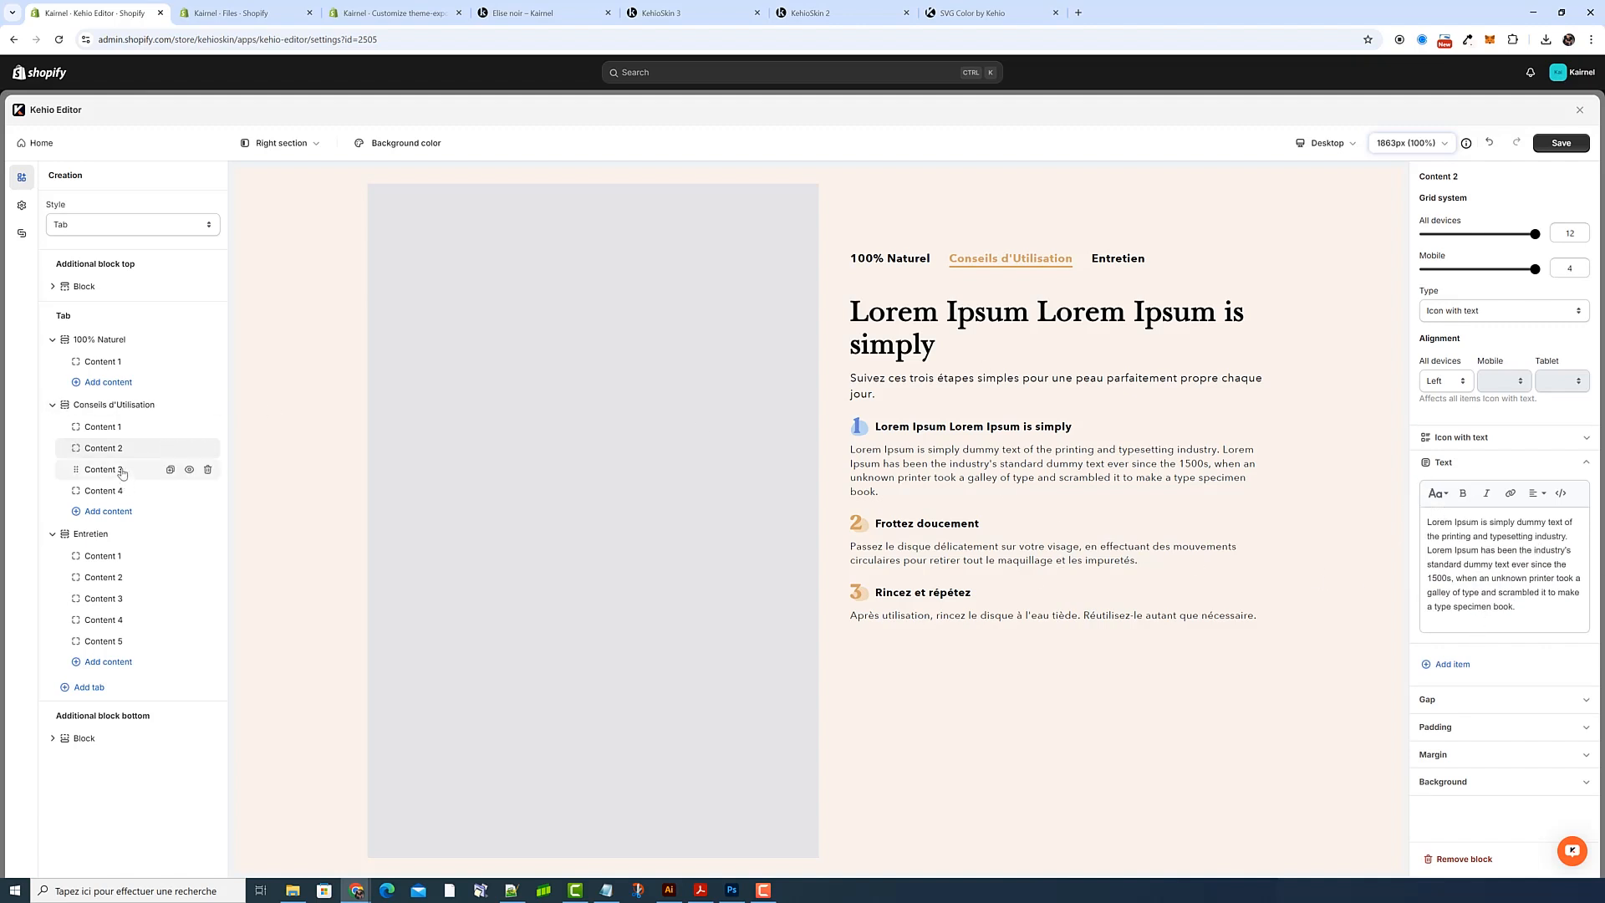
left_click(113, 539)
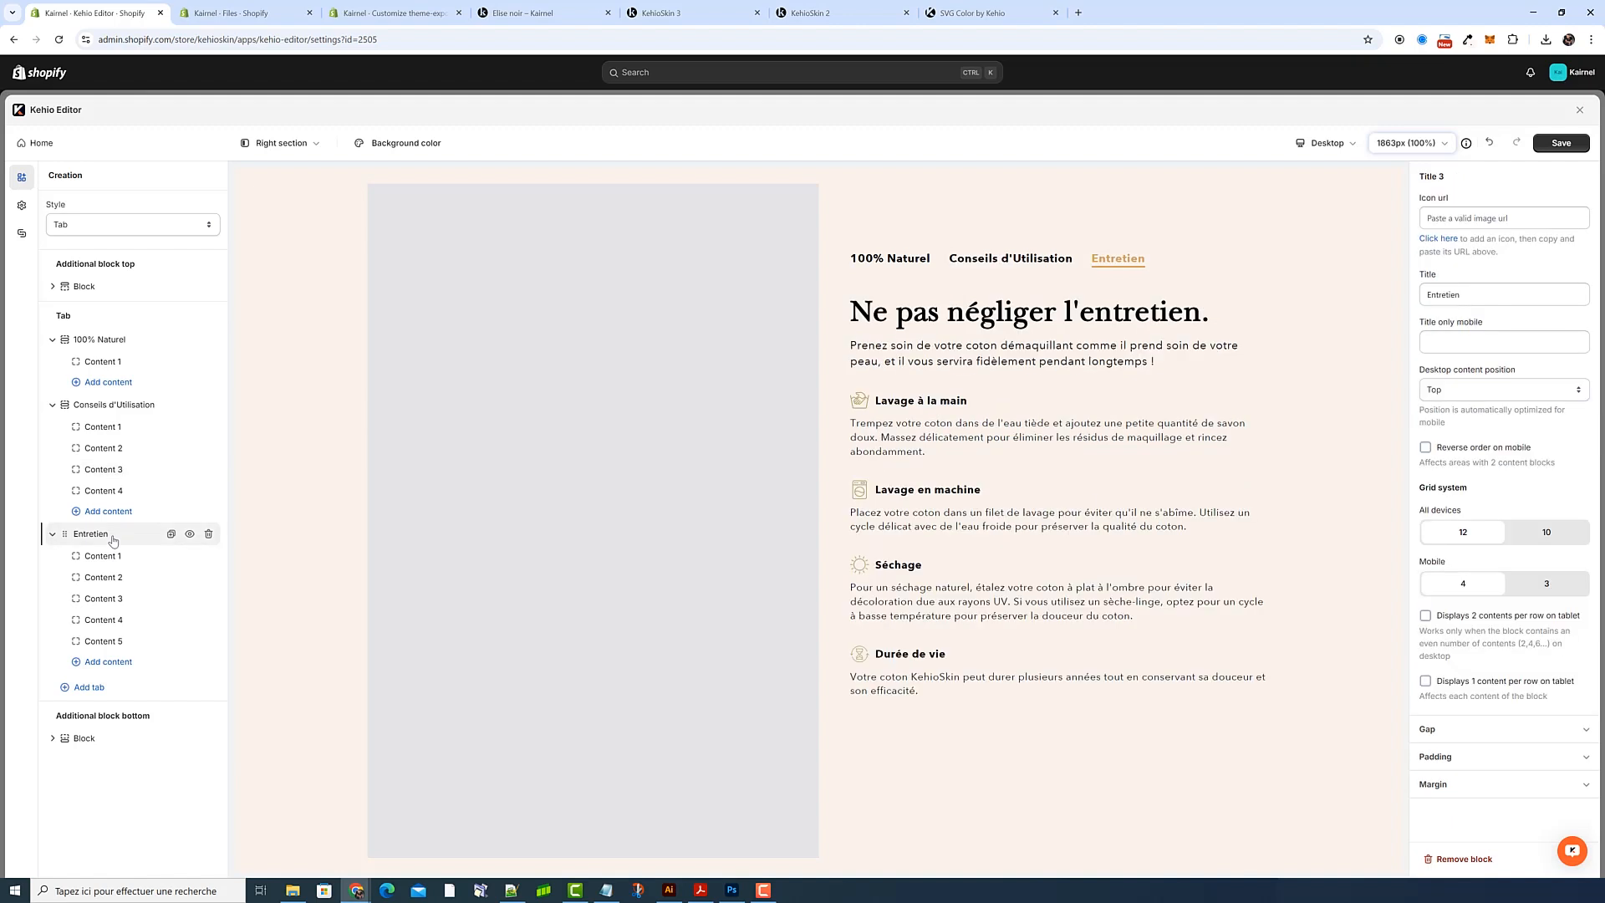
left_click(1011, 262)
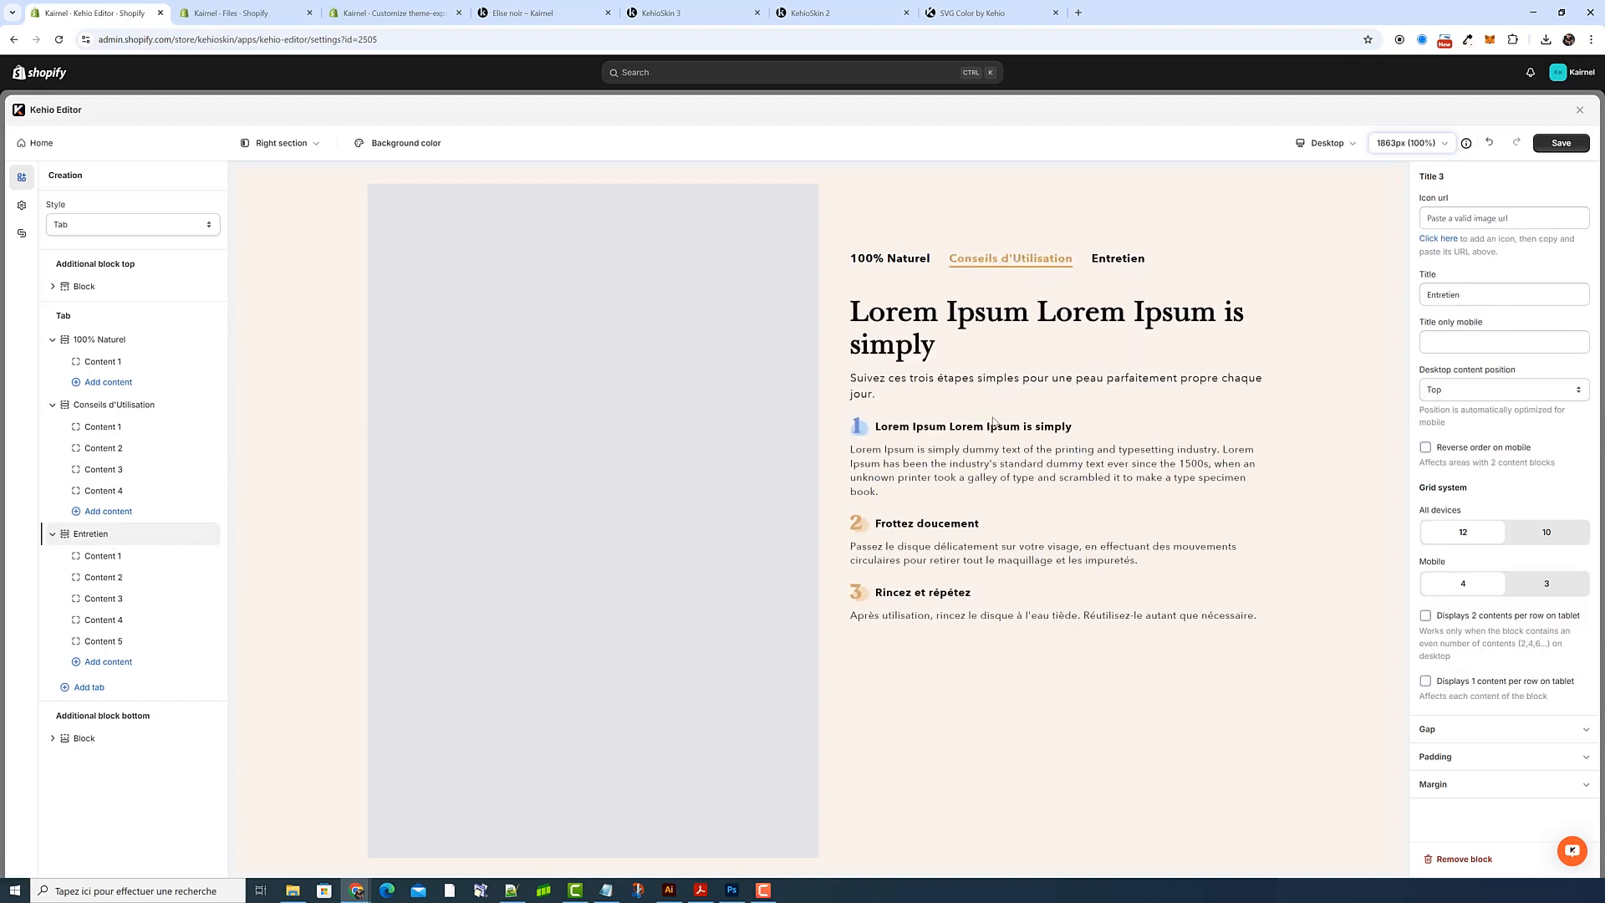
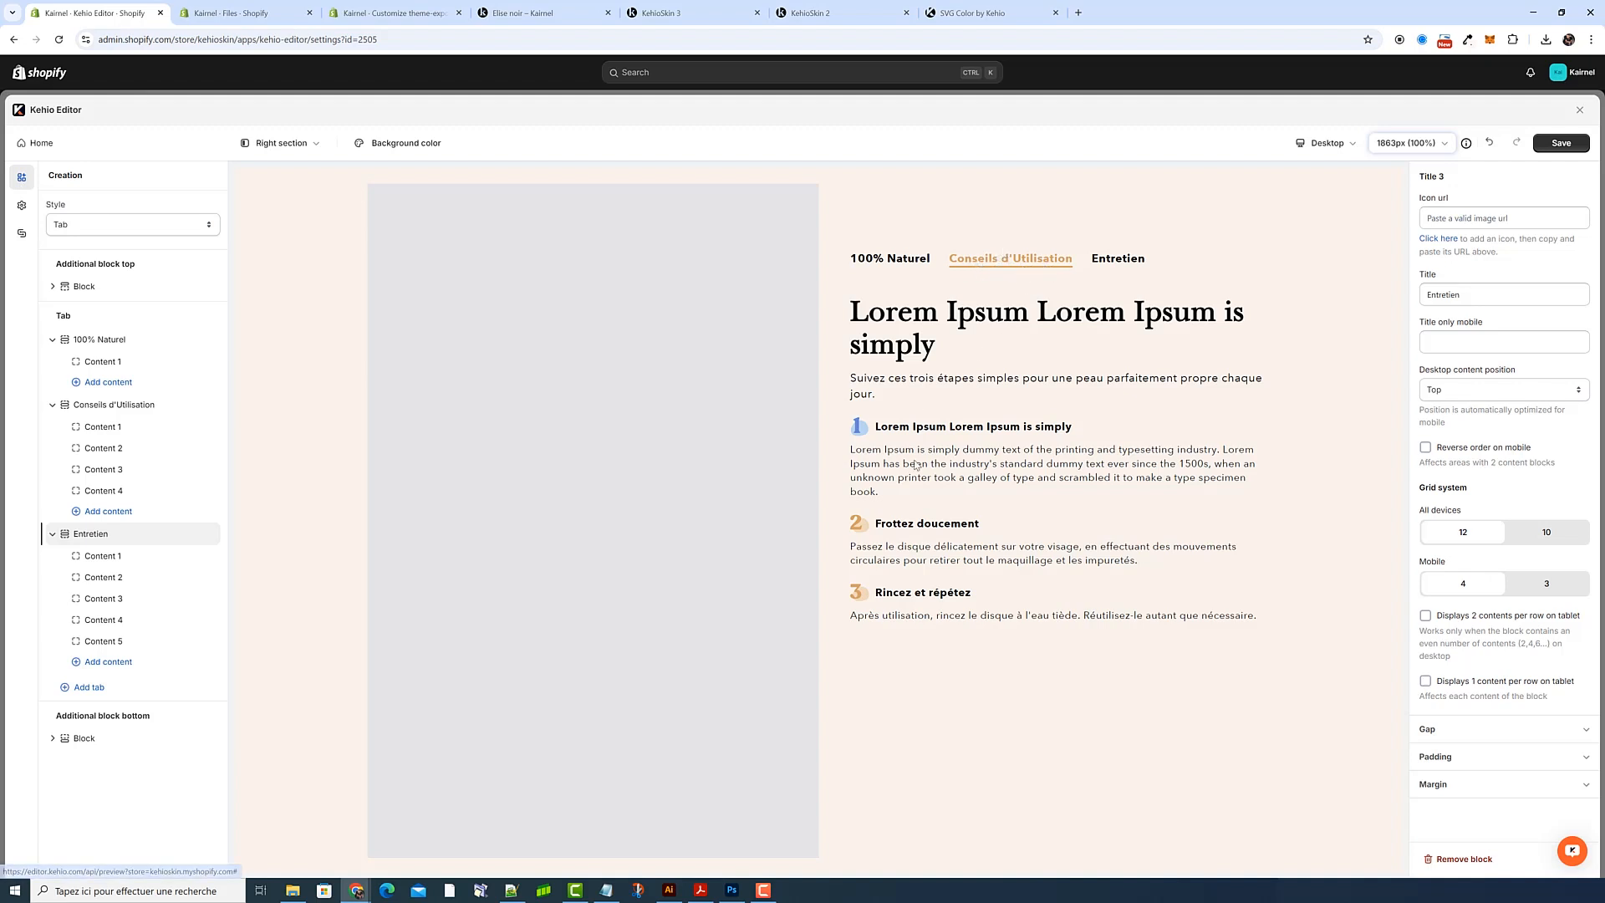
Preview the 100% Naturel tab and review the Tab alignment options in the section's settings
left_click(903, 262)
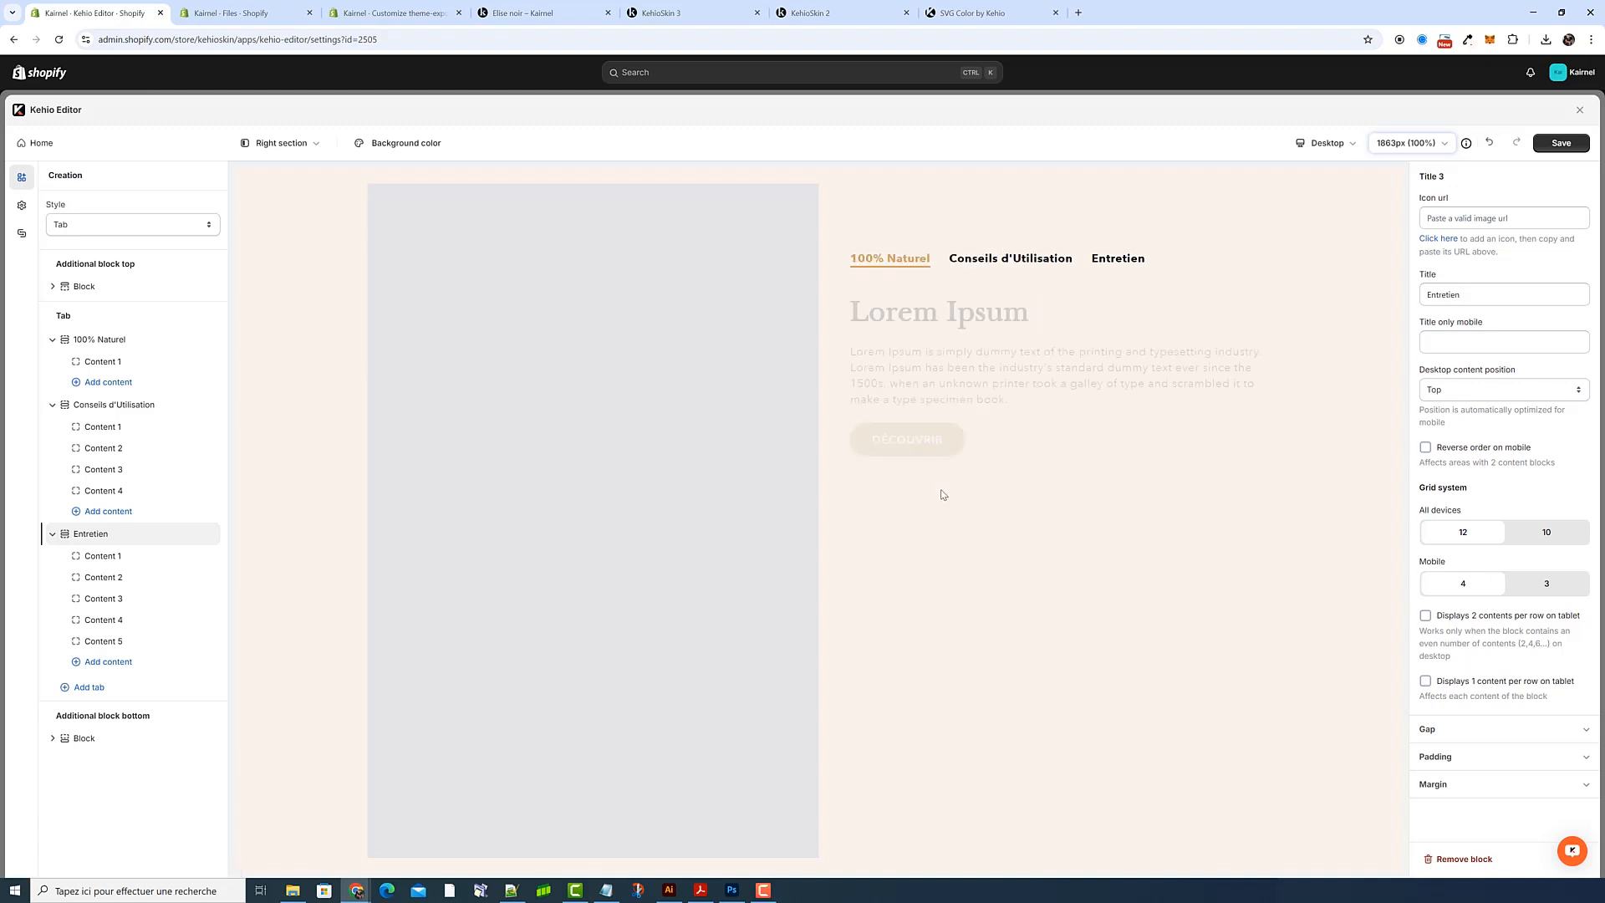
left_click(22, 206)
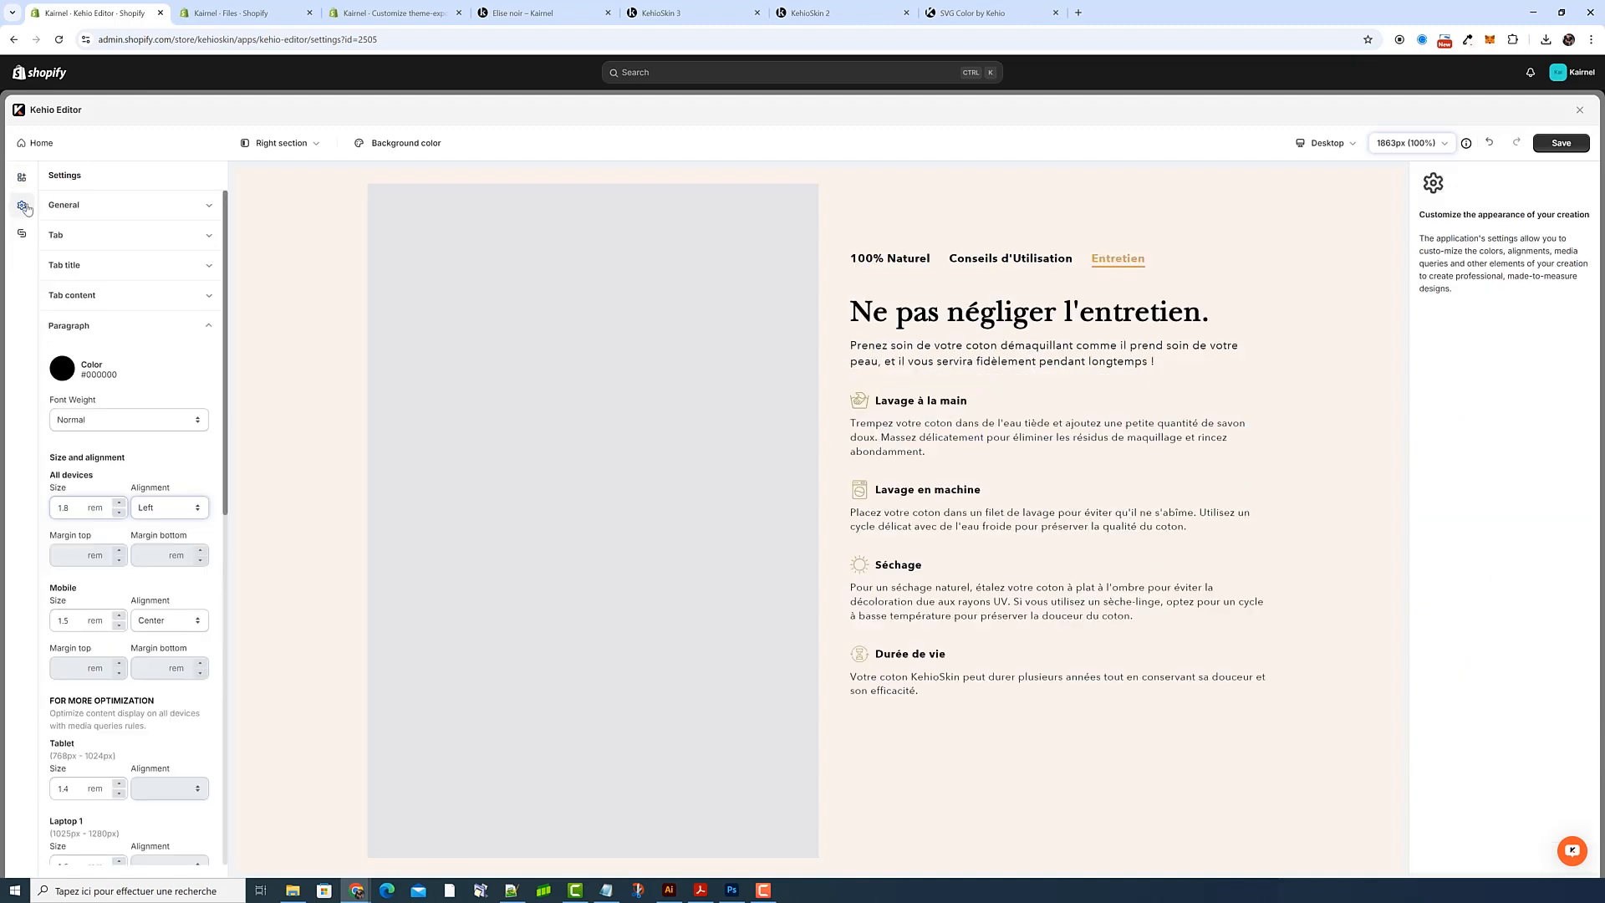
left_click(109, 322)
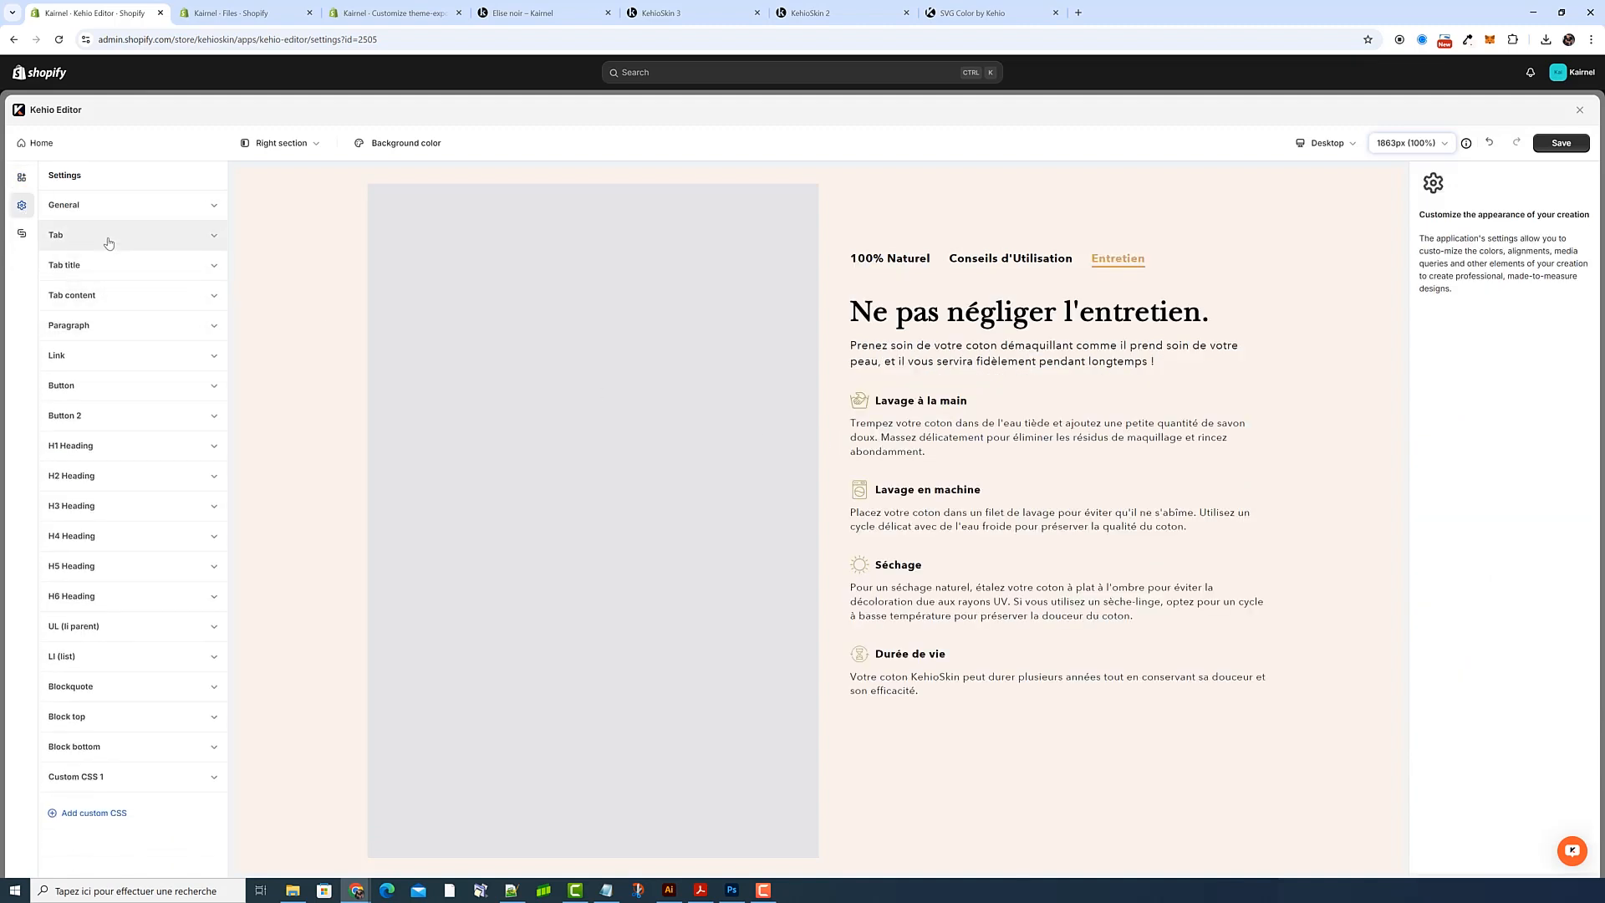
left_click(108, 247)
left_click(108, 249)
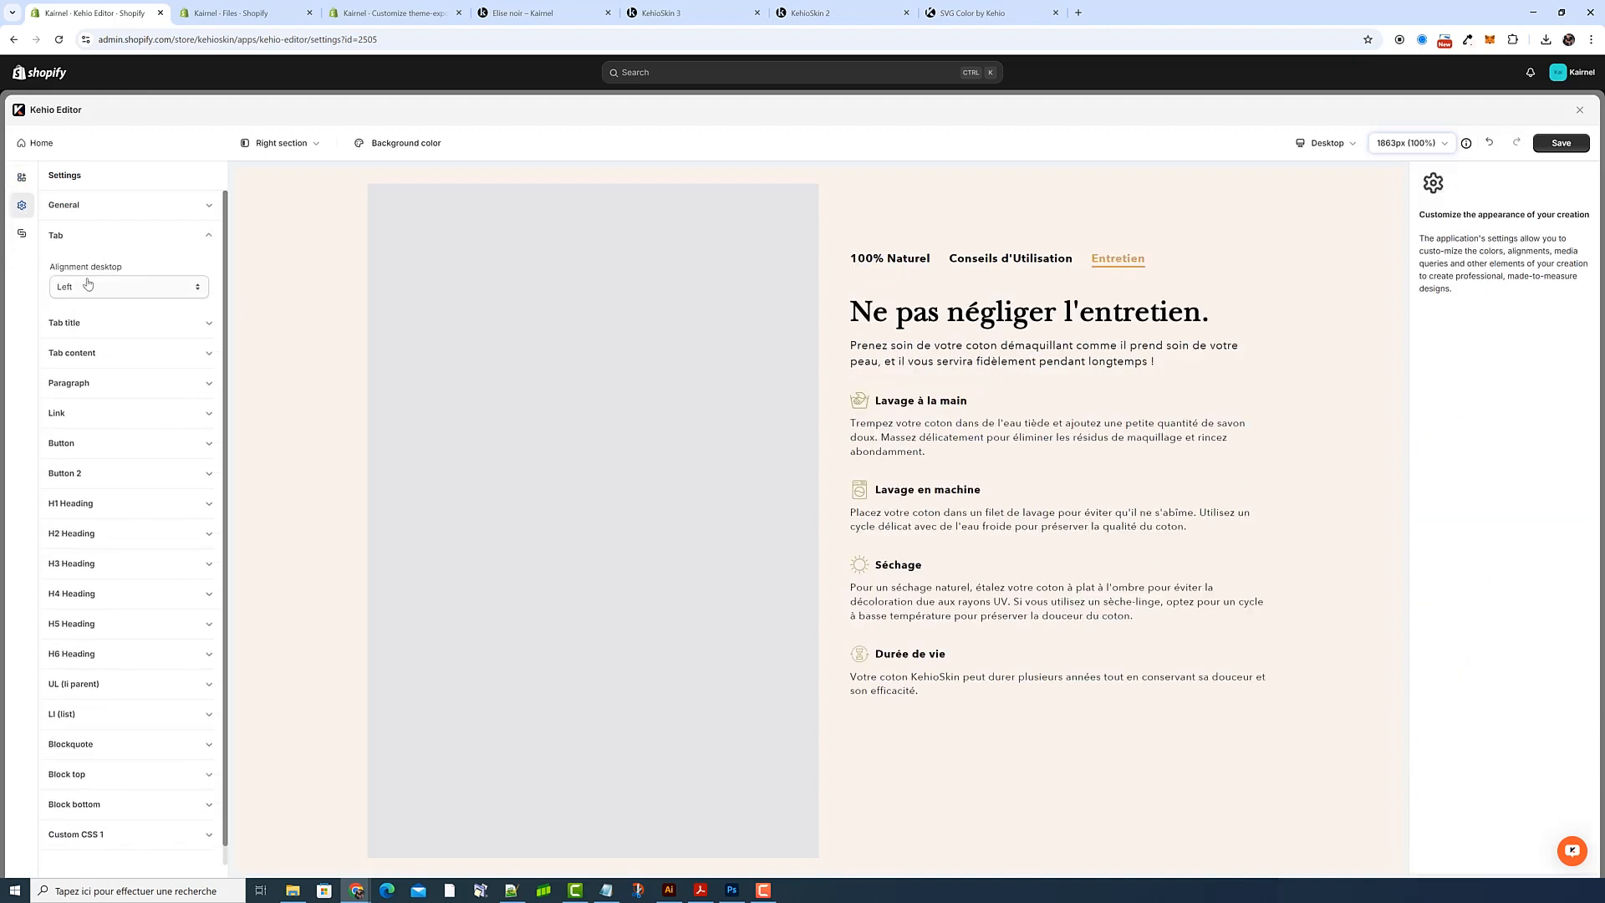
Check the tab section on the Elise noir product page with the developer tools closed, and return to the Kehio Editor
left_click(551, 13)
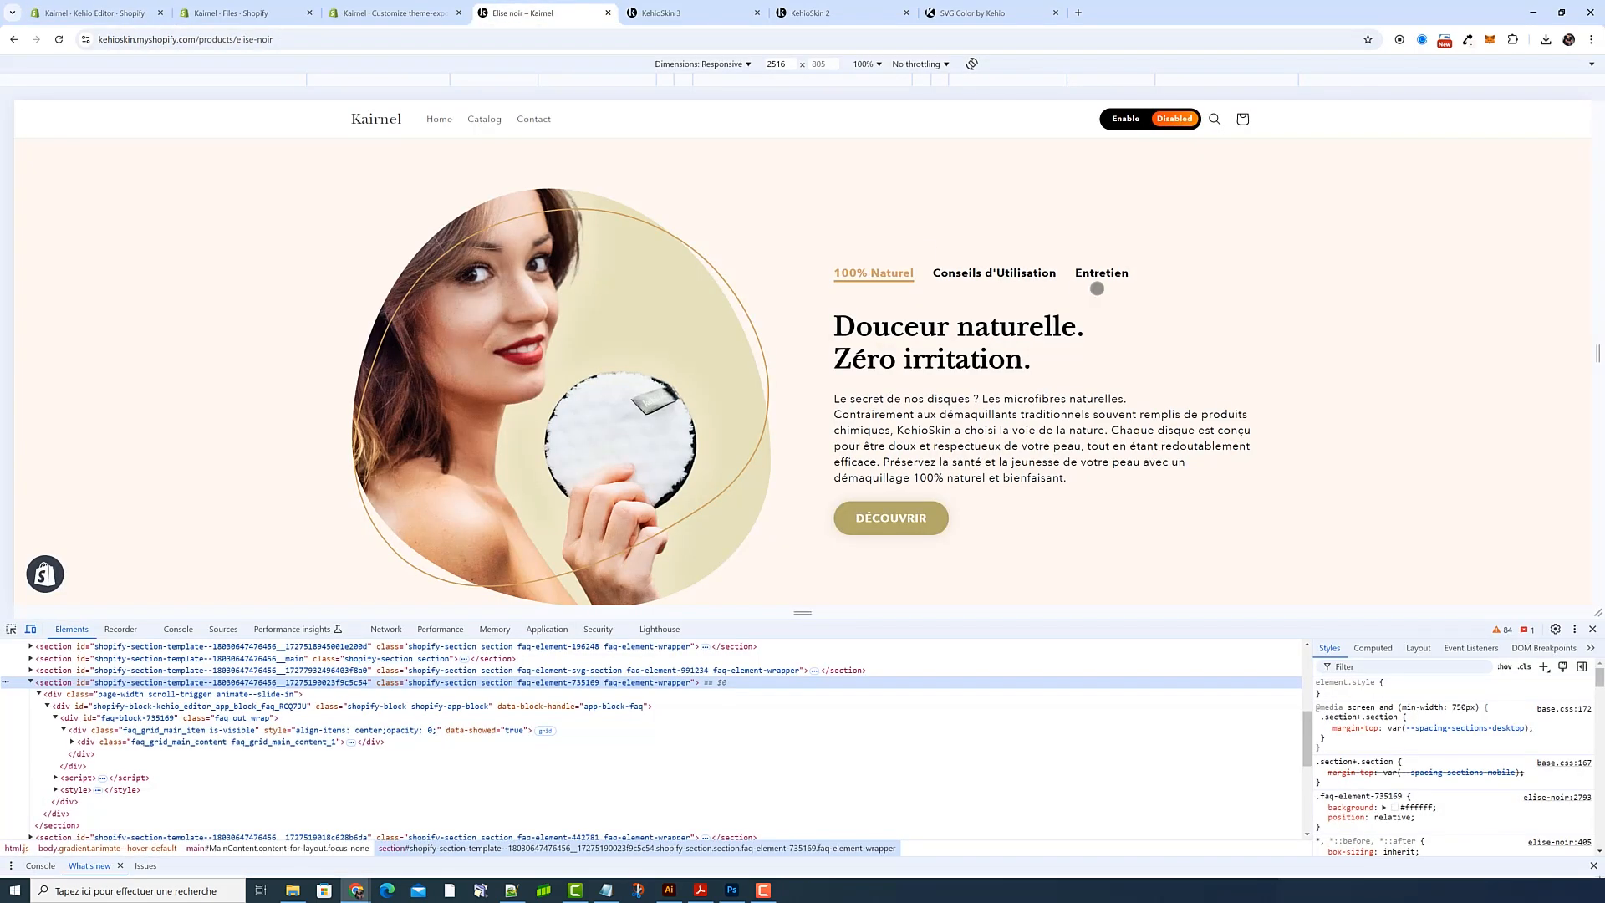
left_click(1593, 628)
scroll(1168, 513, "up", 3)
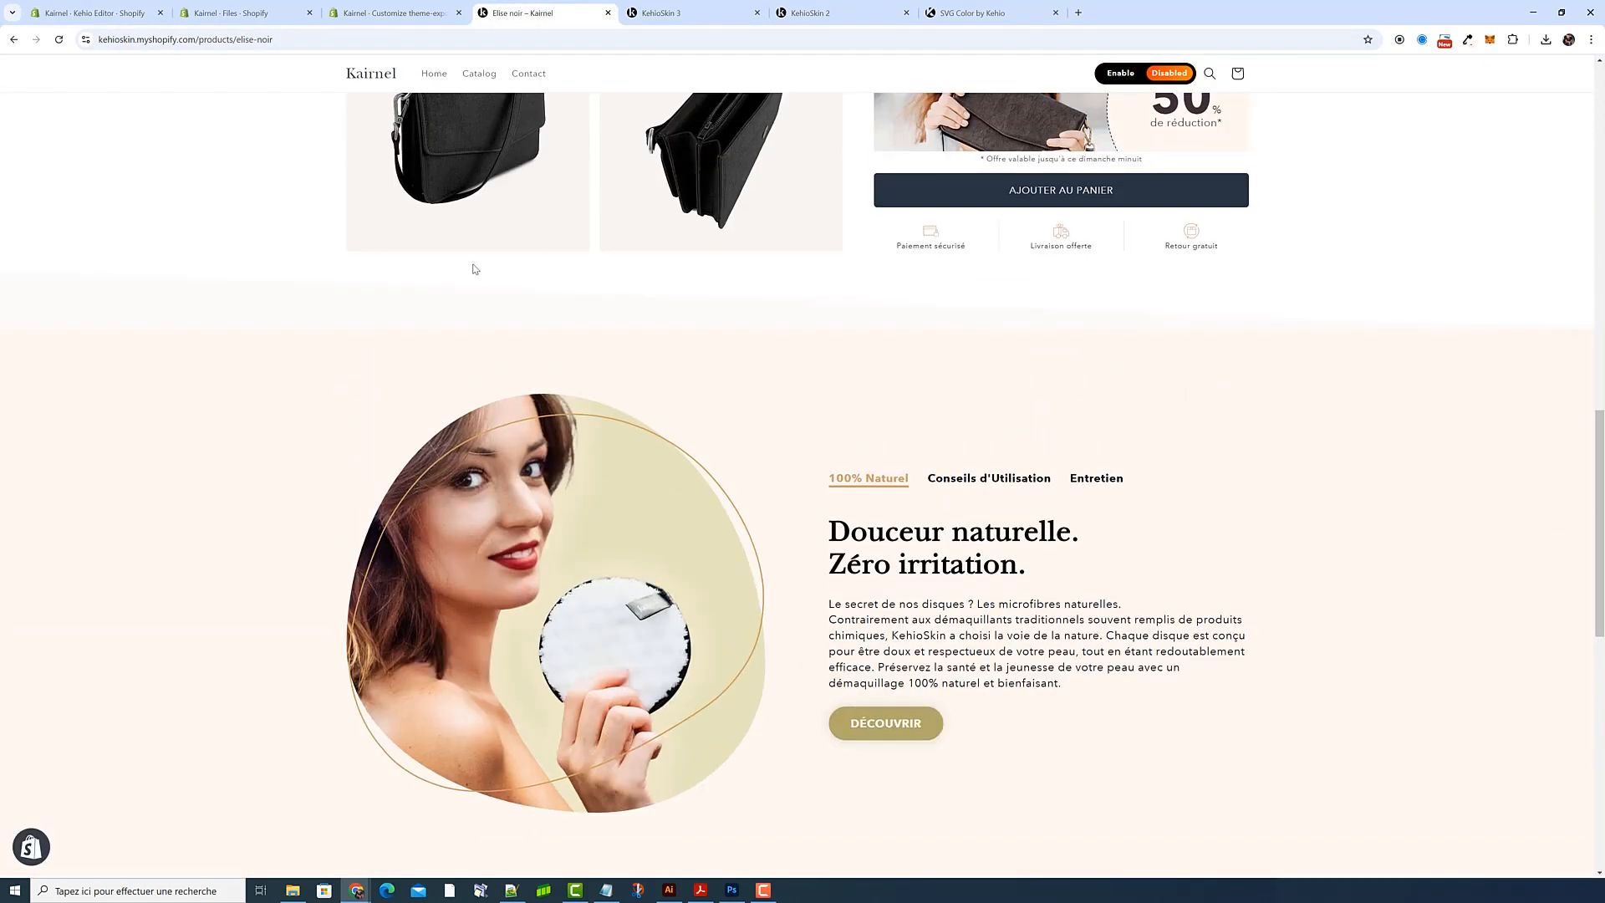
key("ctrl+1")
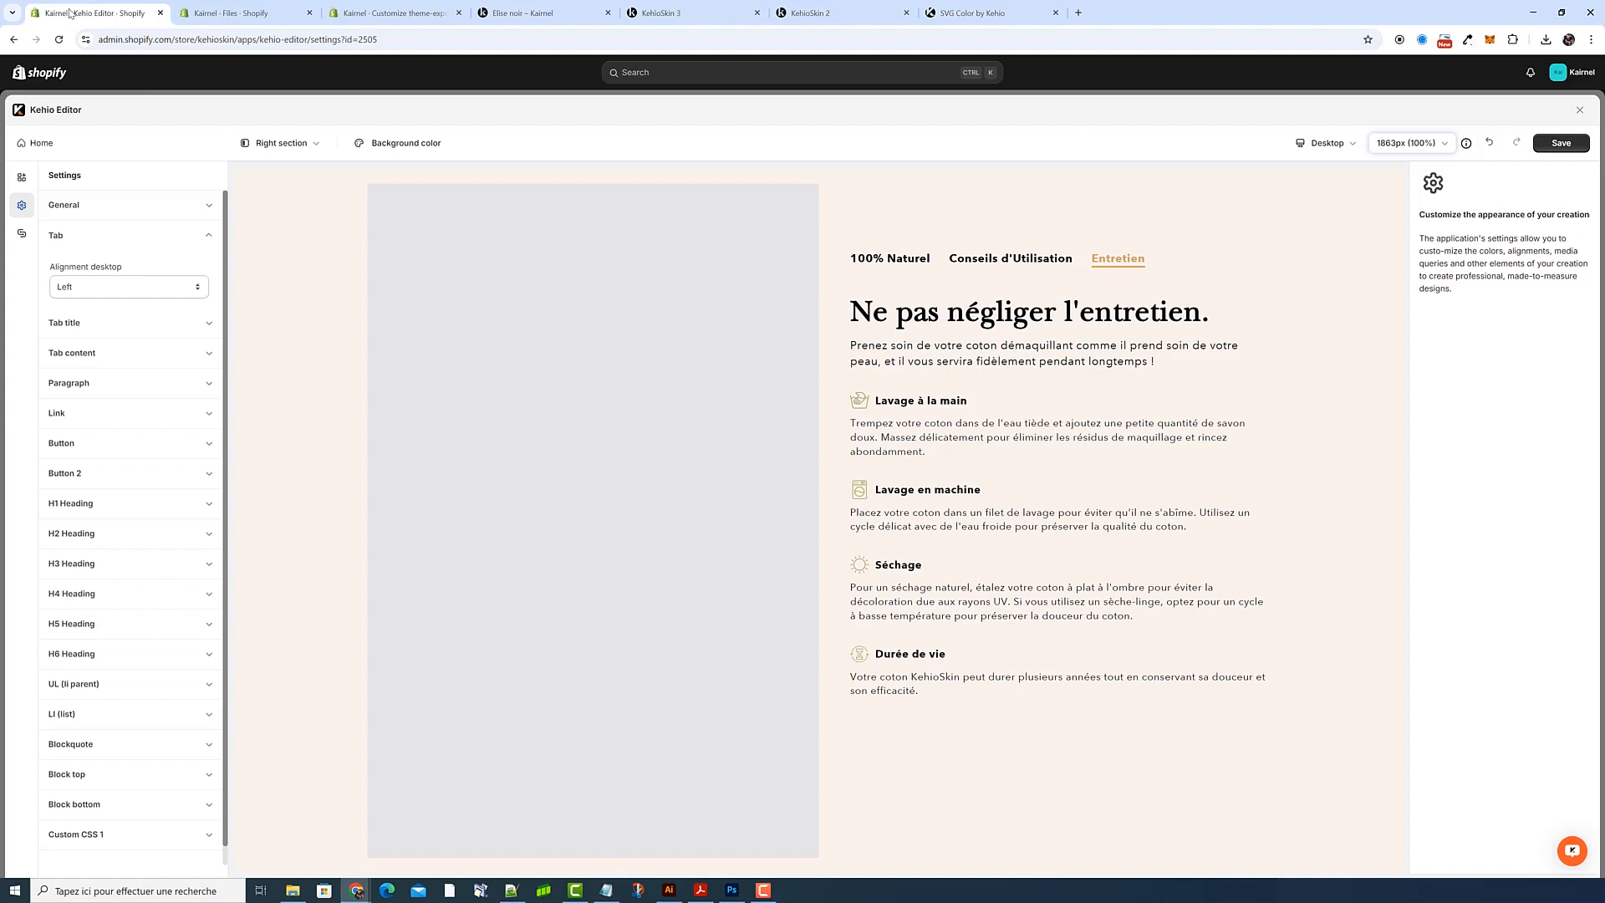
Examine the Tab title colour settings and bring the preview back to the 100% Naturel tab
left_click(99, 330)
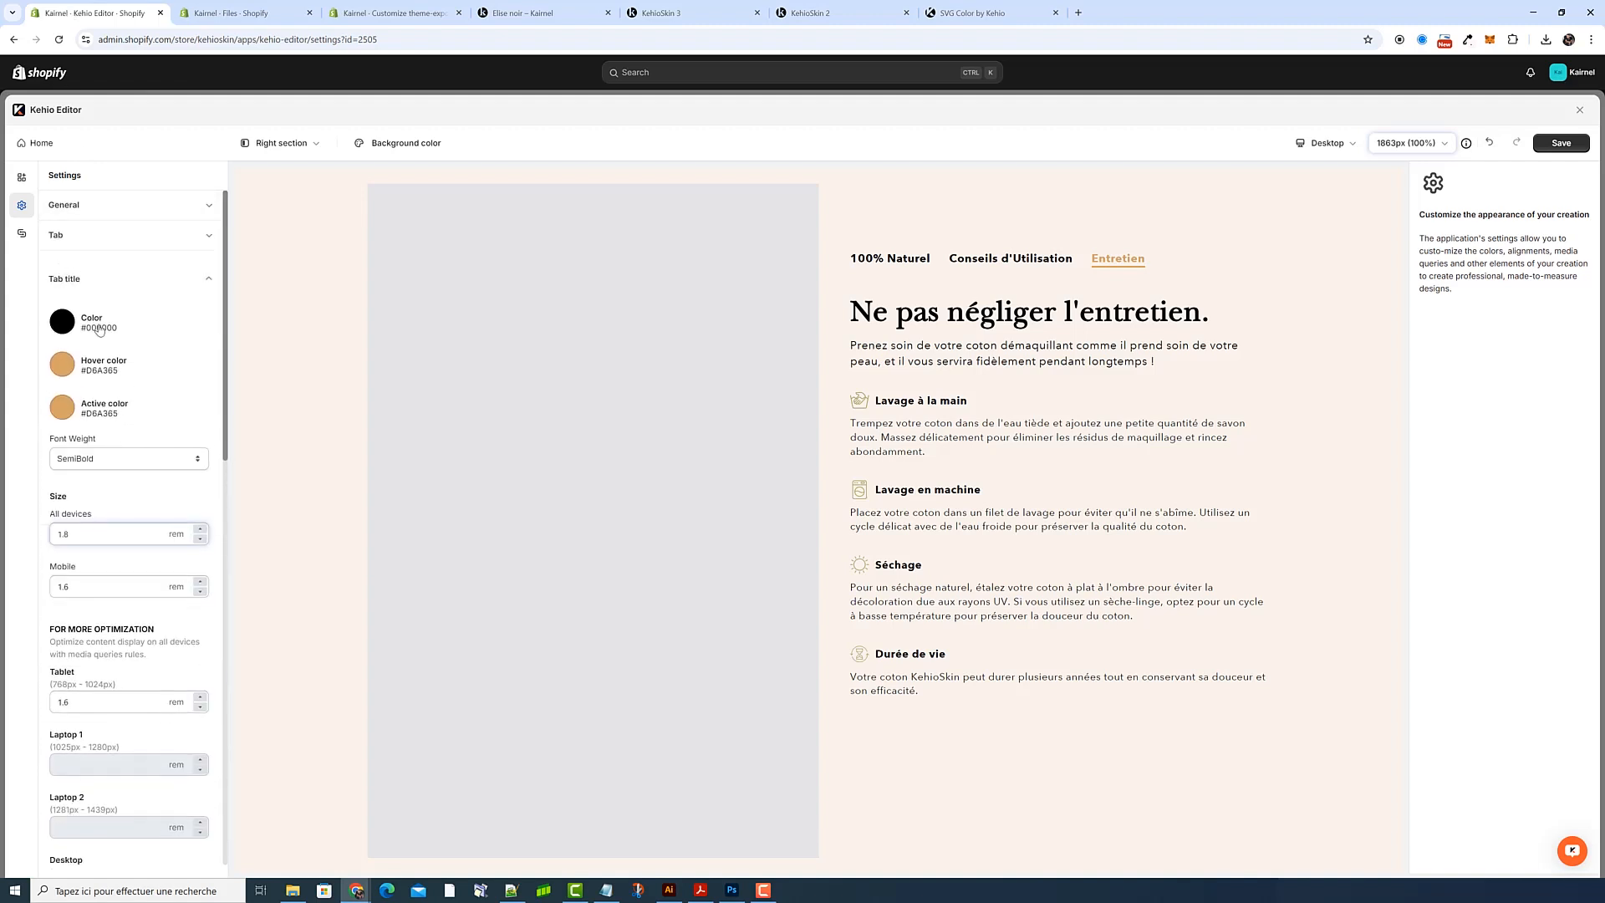
left_click(62, 357)
left_click(888, 260)
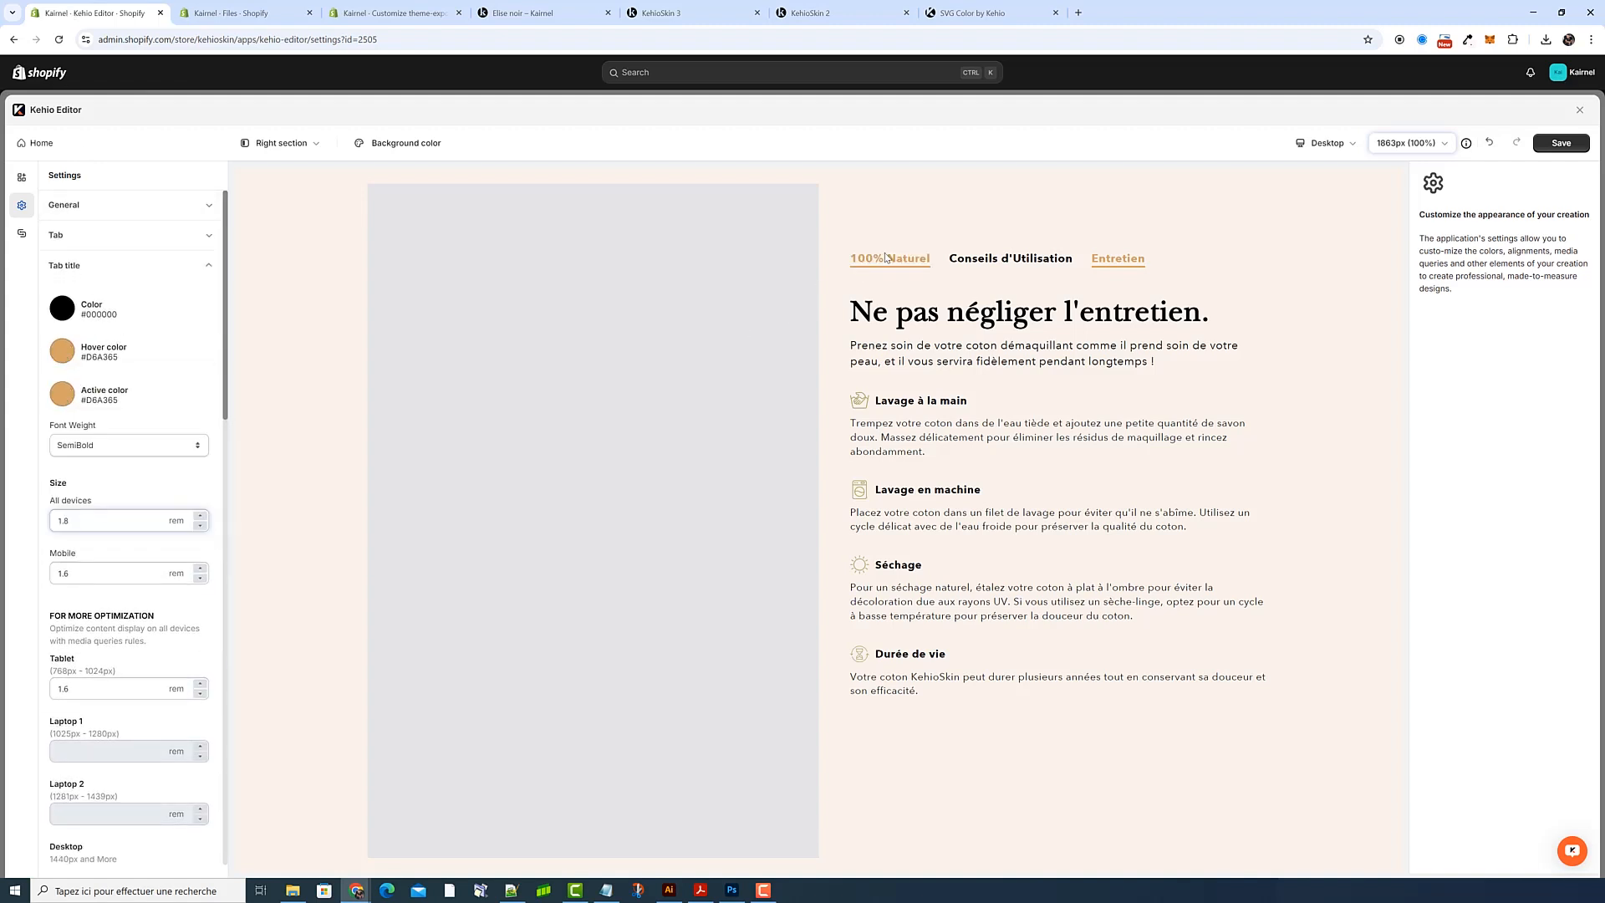
left_click(22, 177)
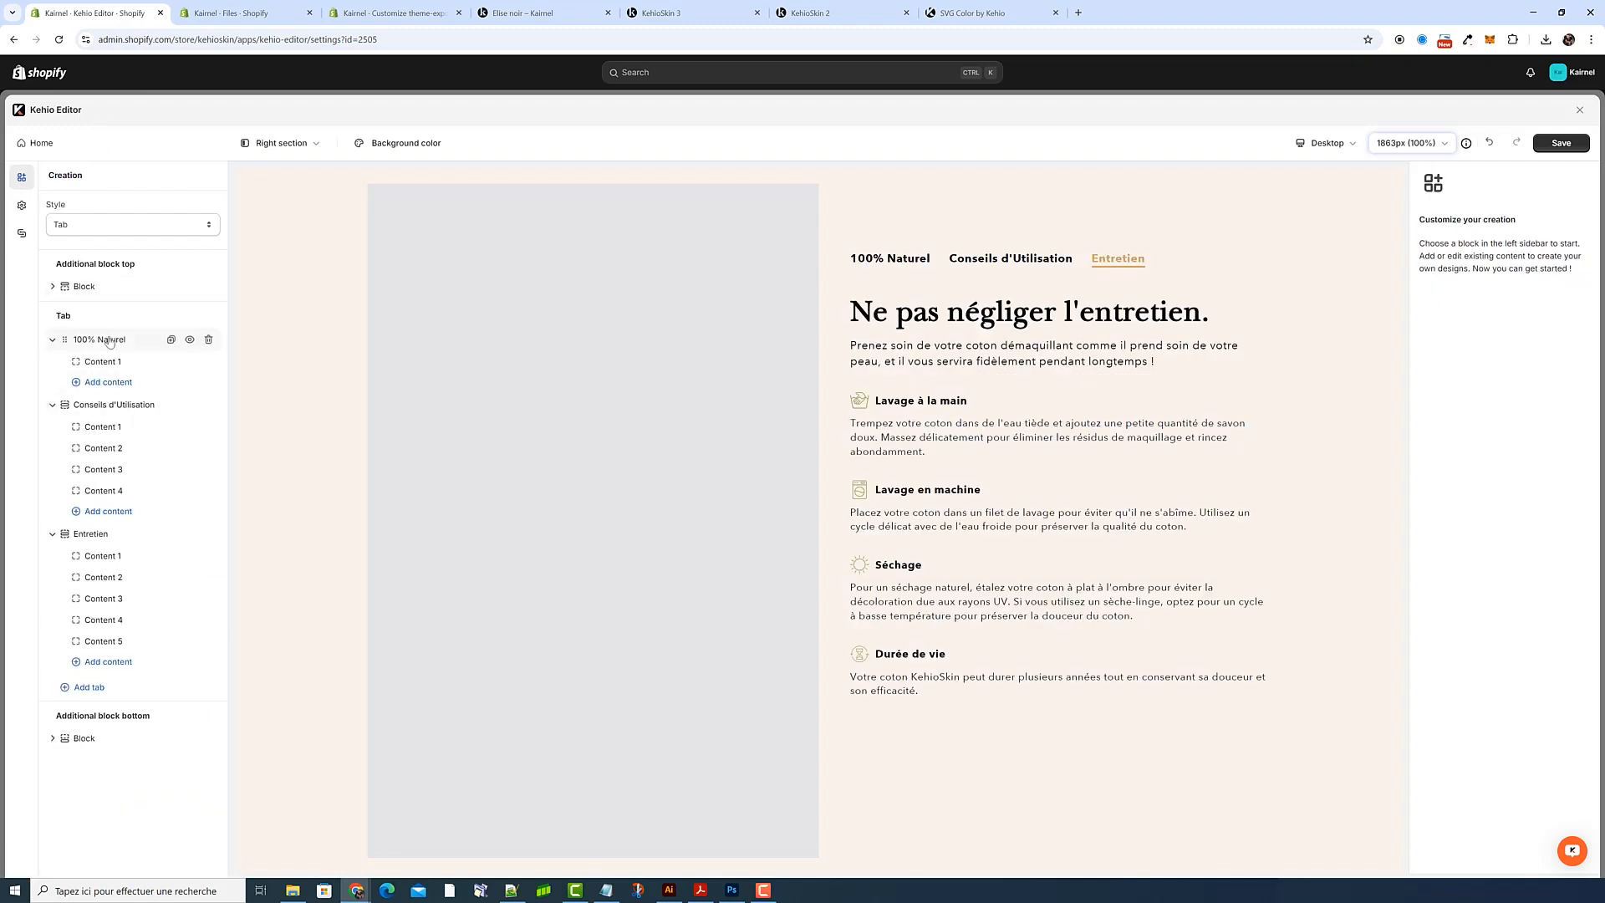
left_click(99, 339)
left_click(20, 208)
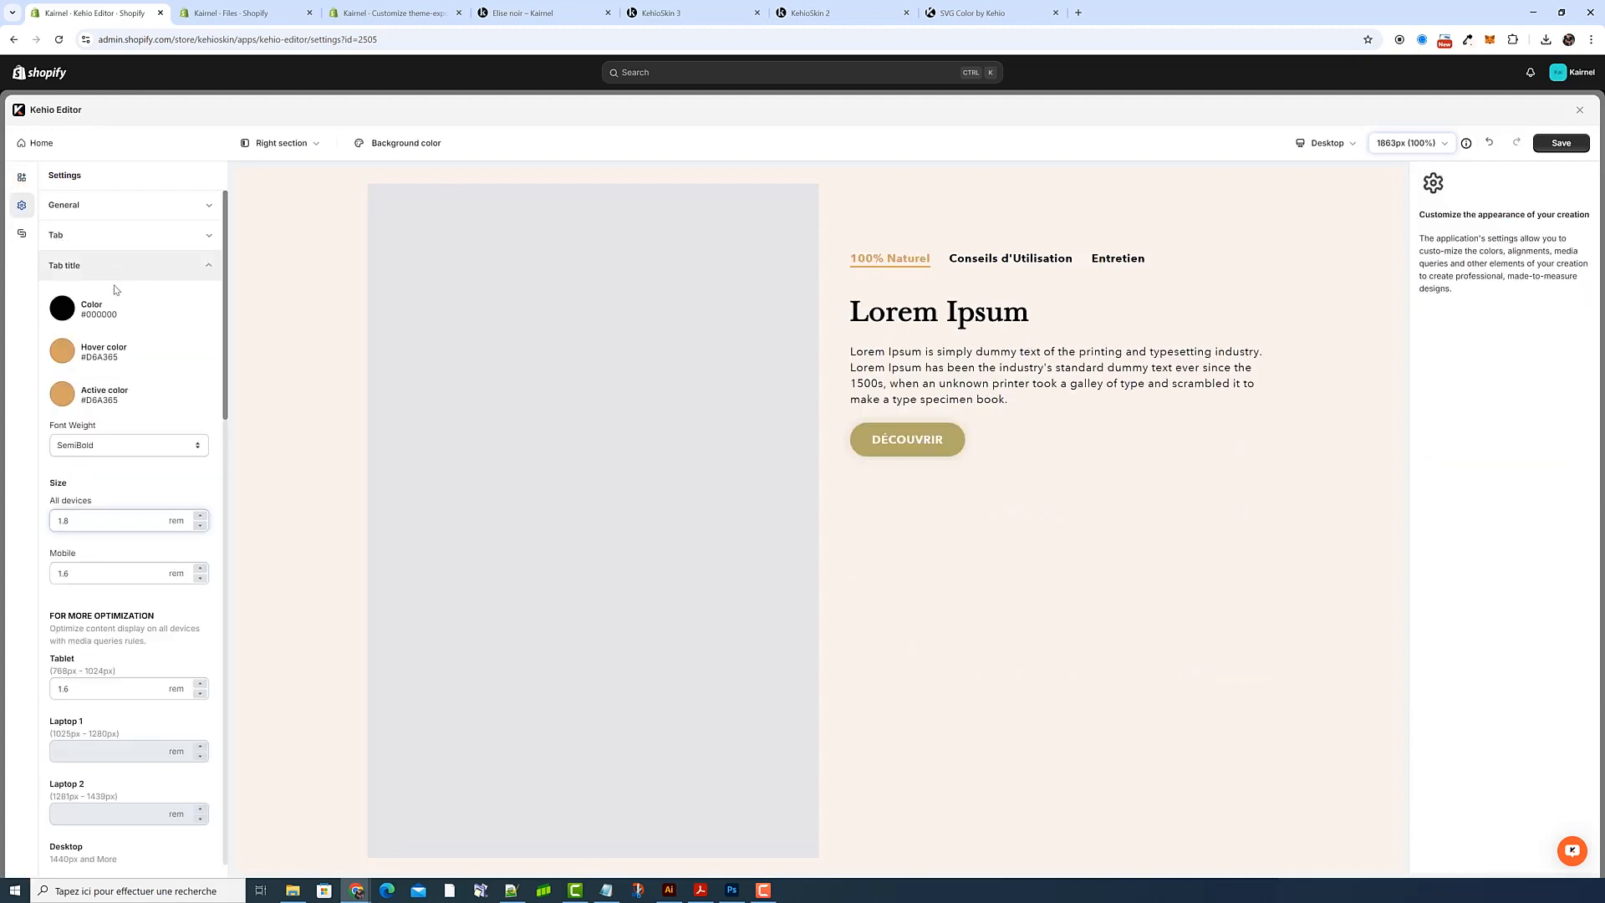
Set the tab title's hover and active colours to #6f4008
left_click(62, 351)
left_click(131, 424)
left_click_drag(132, 424, 158, 441)
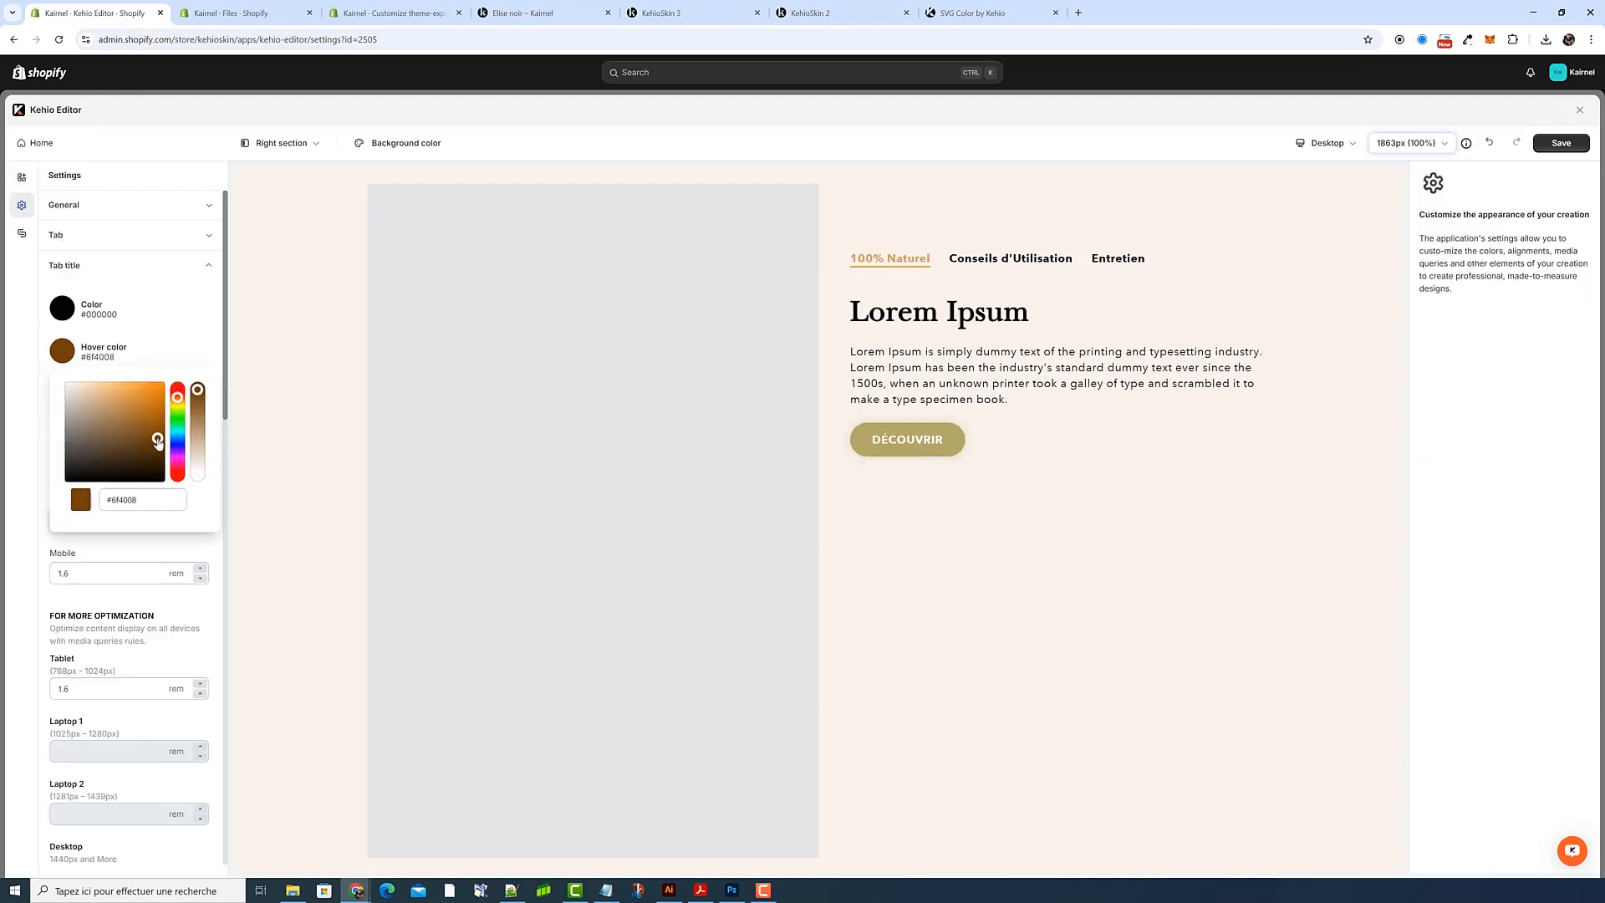
left_click(200, 328)
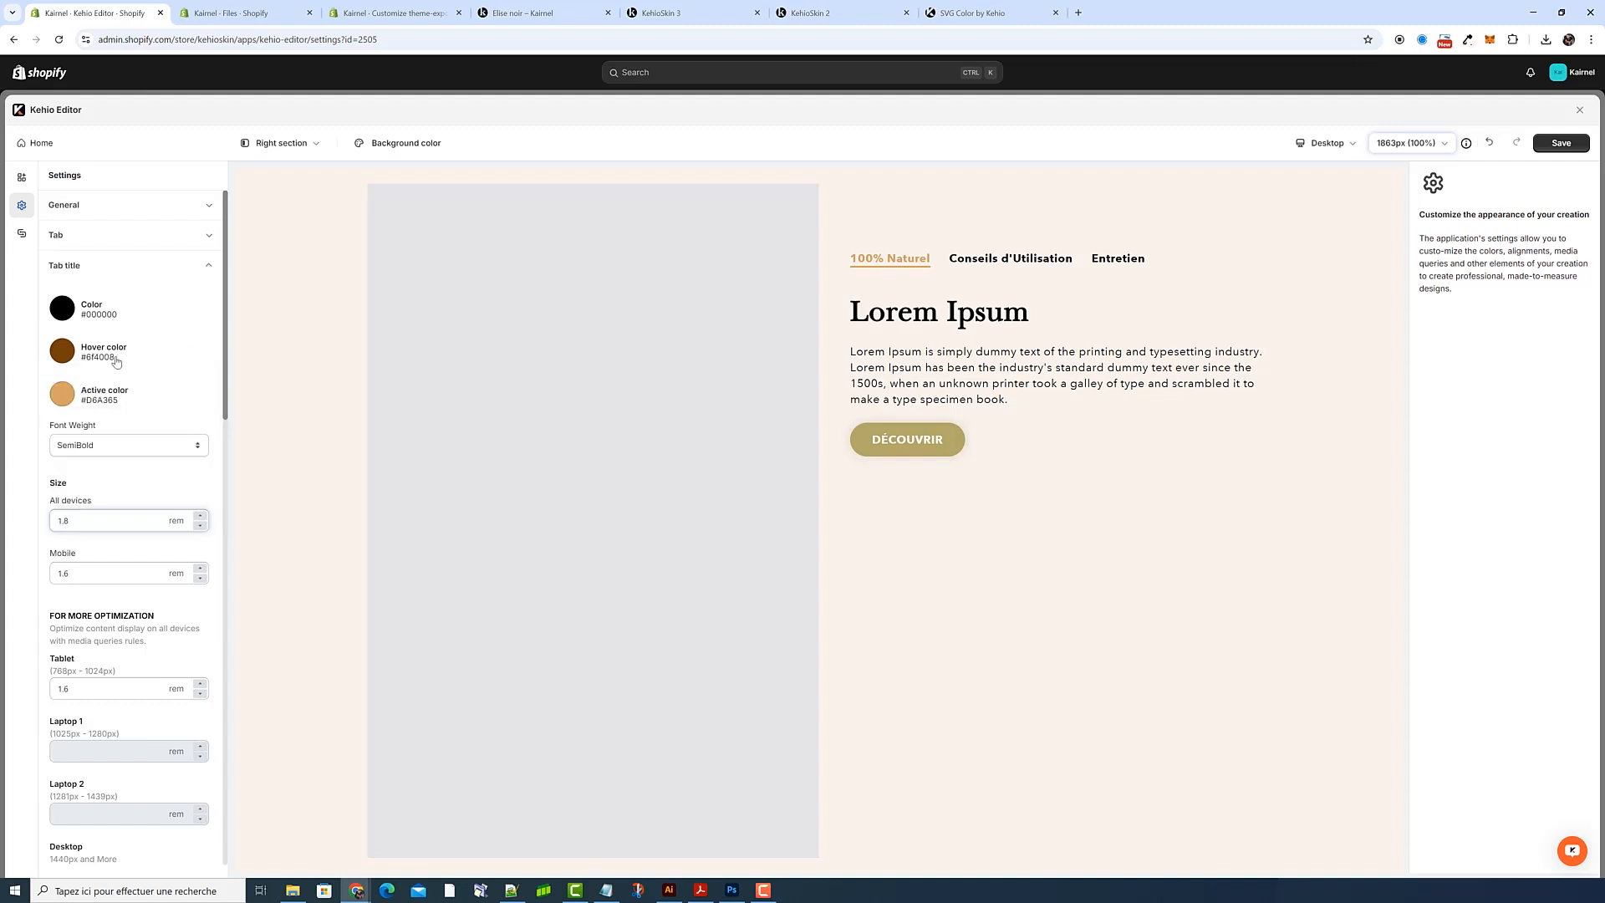
left_click_drag(117, 360, 80, 359)
key("ctrl+c")
left_click(42, 383)
left_click(64, 397)
double_click(154, 540)
key("ctrl+v")
left_click(174, 369)
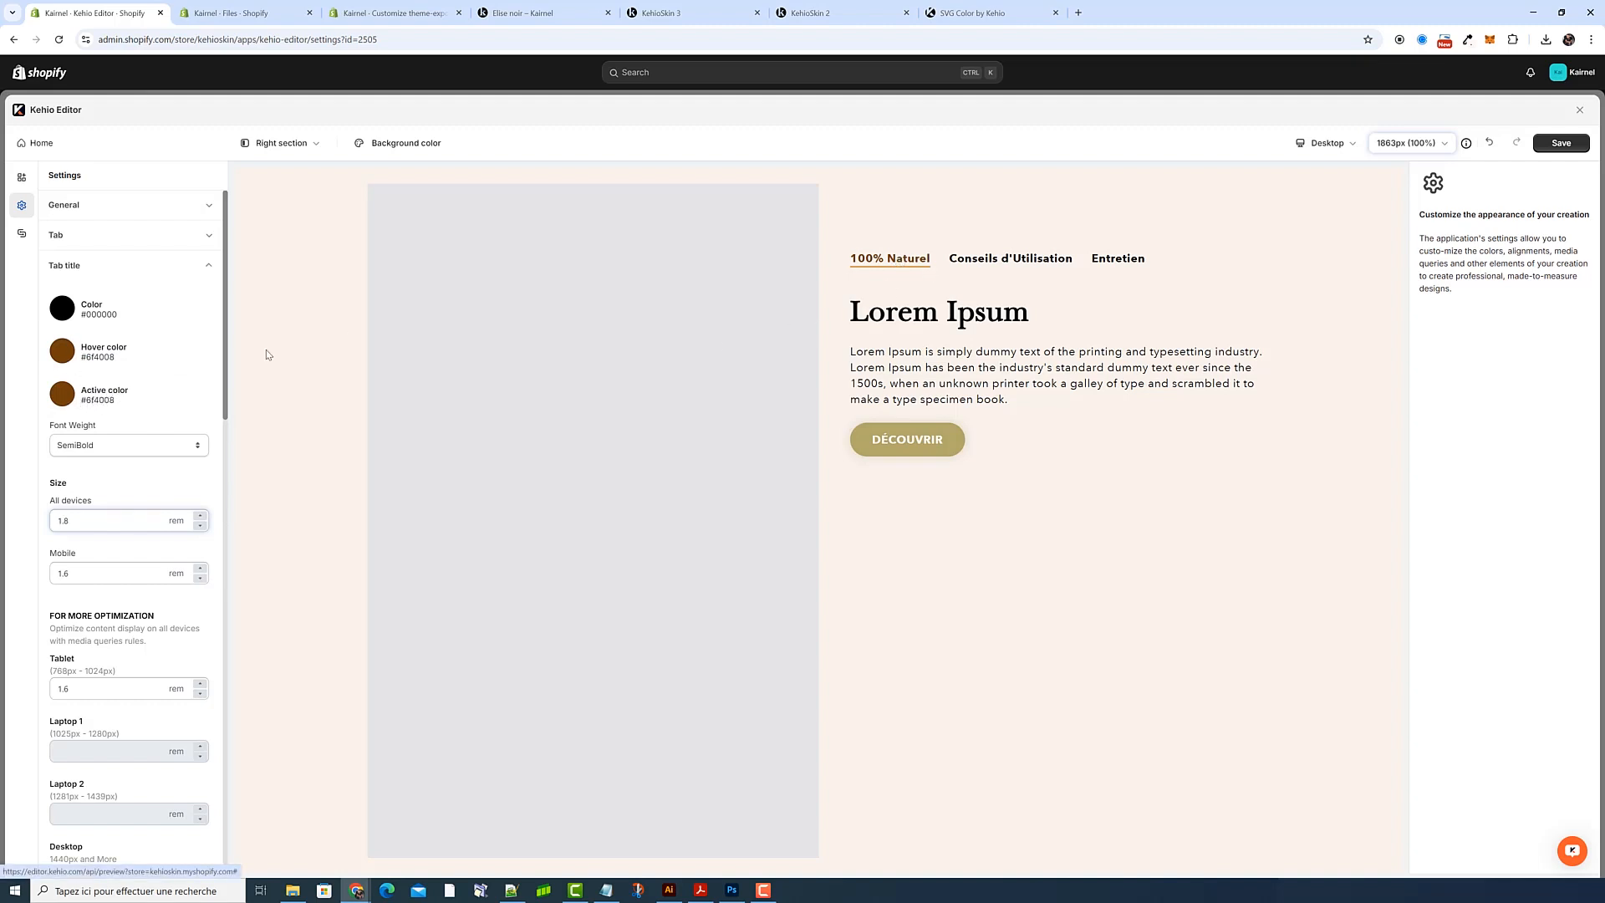
Set the tab title's active colour to #ff8c05 and reuse the same value for its hover colour
left_click(63, 393)
left_click(151, 441)
left_click(163, 425)
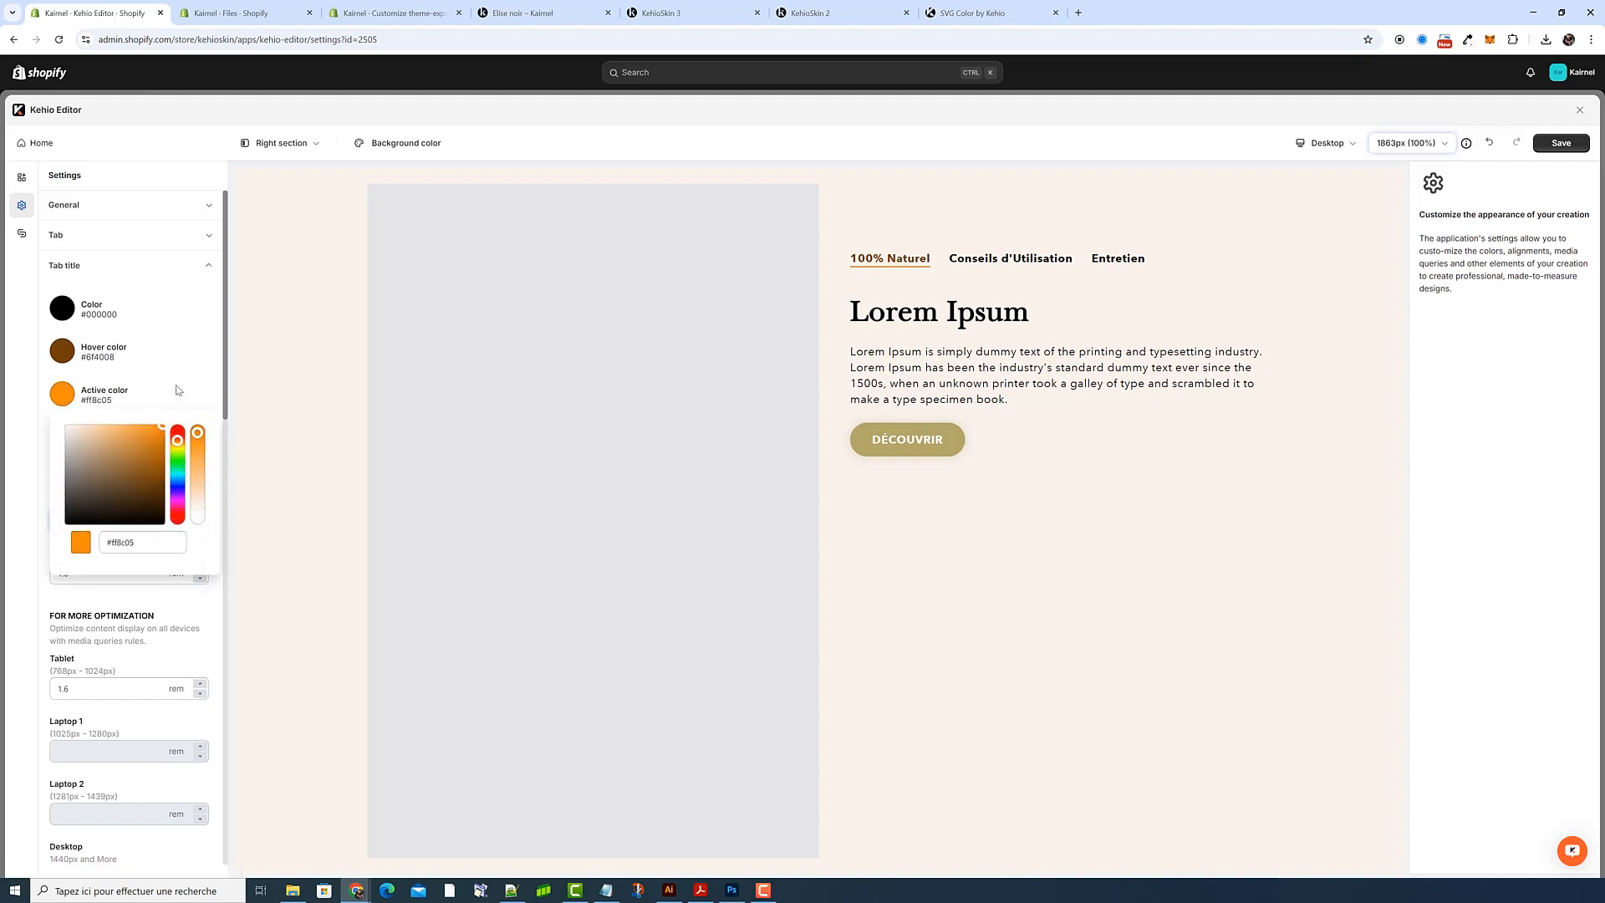
left_click(179, 391)
left_click(65, 394)
left_click_drag(152, 542, 108, 542)
key("ctrl+c")
left_click(171, 348)
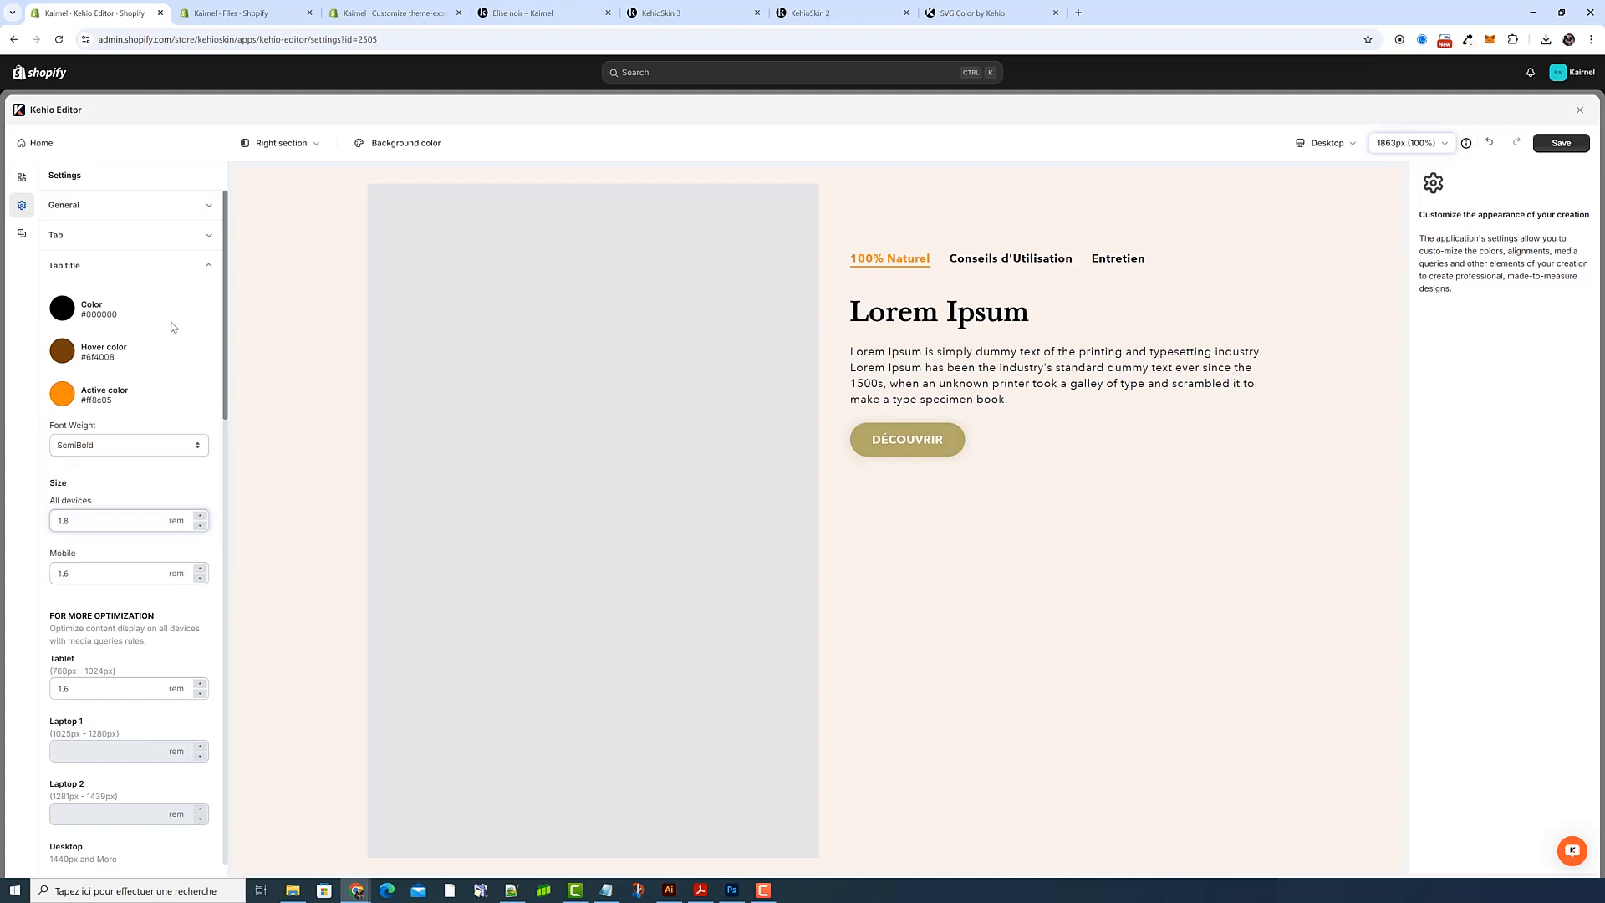
left_click(173, 352)
key("ctrl+v")
left_click(173, 352)
Set the tab title underline's hover and active colours to #ff8c05
scroll(99, 406, "down", 1)
scroll(98, 406, "down", 7)
left_click(62, 497)
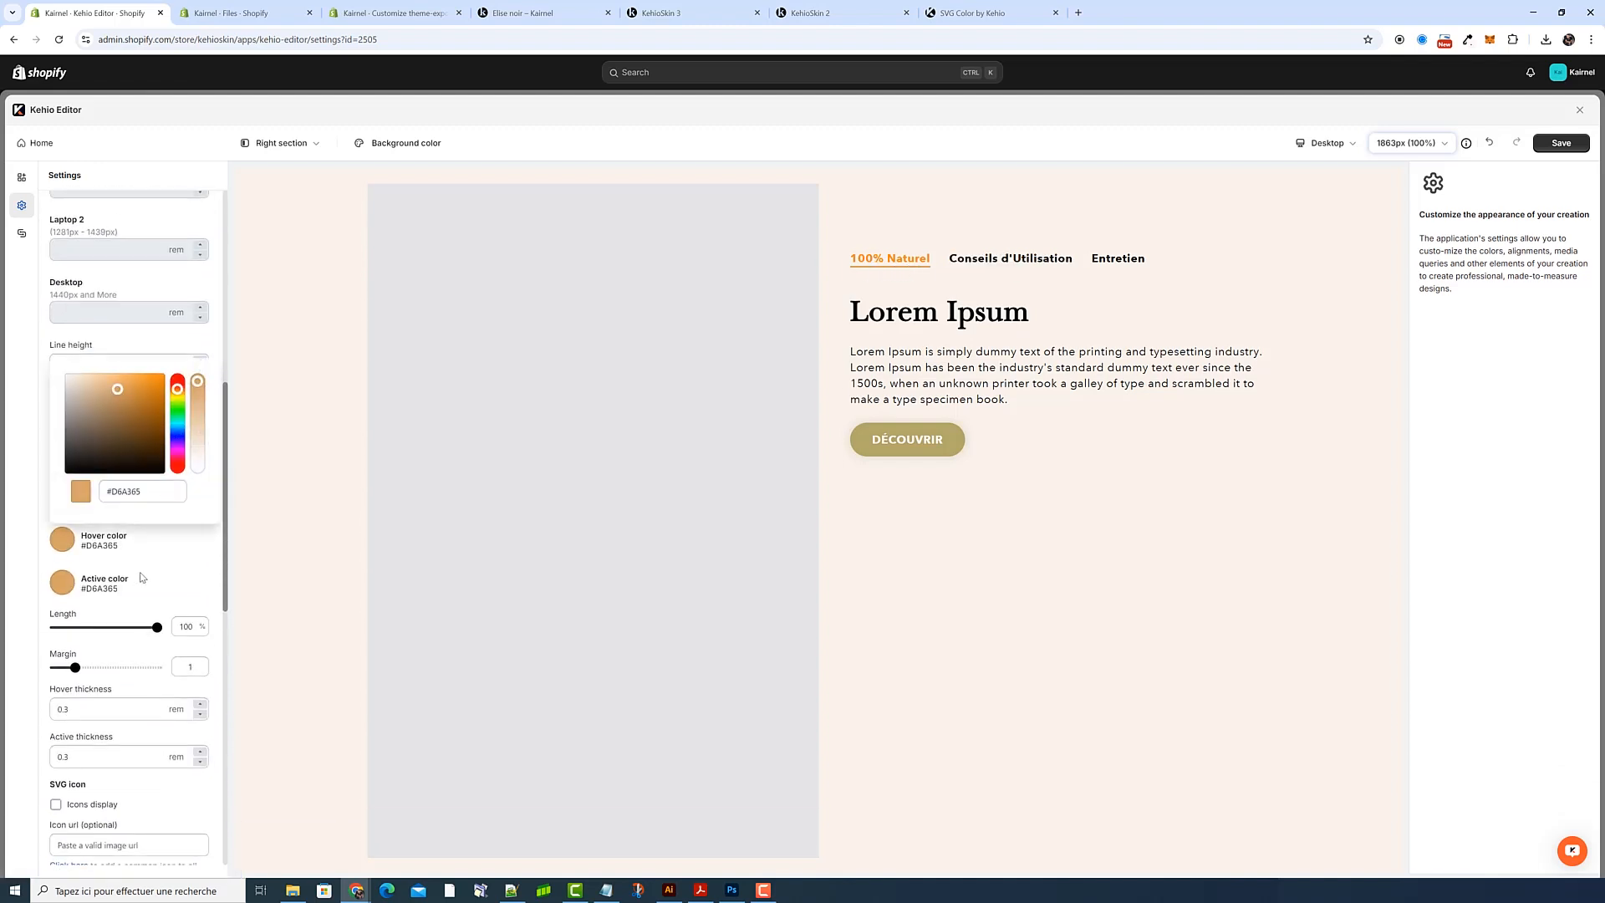
left_click(154, 495)
left_click(184, 555)
left_click(61, 547)
left_click_drag(161, 495, 82, 536)
left_click(128, 500)
key("ctrl+v")
left_click(173, 559)
left_click(72, 583)
key("ctrl+v")
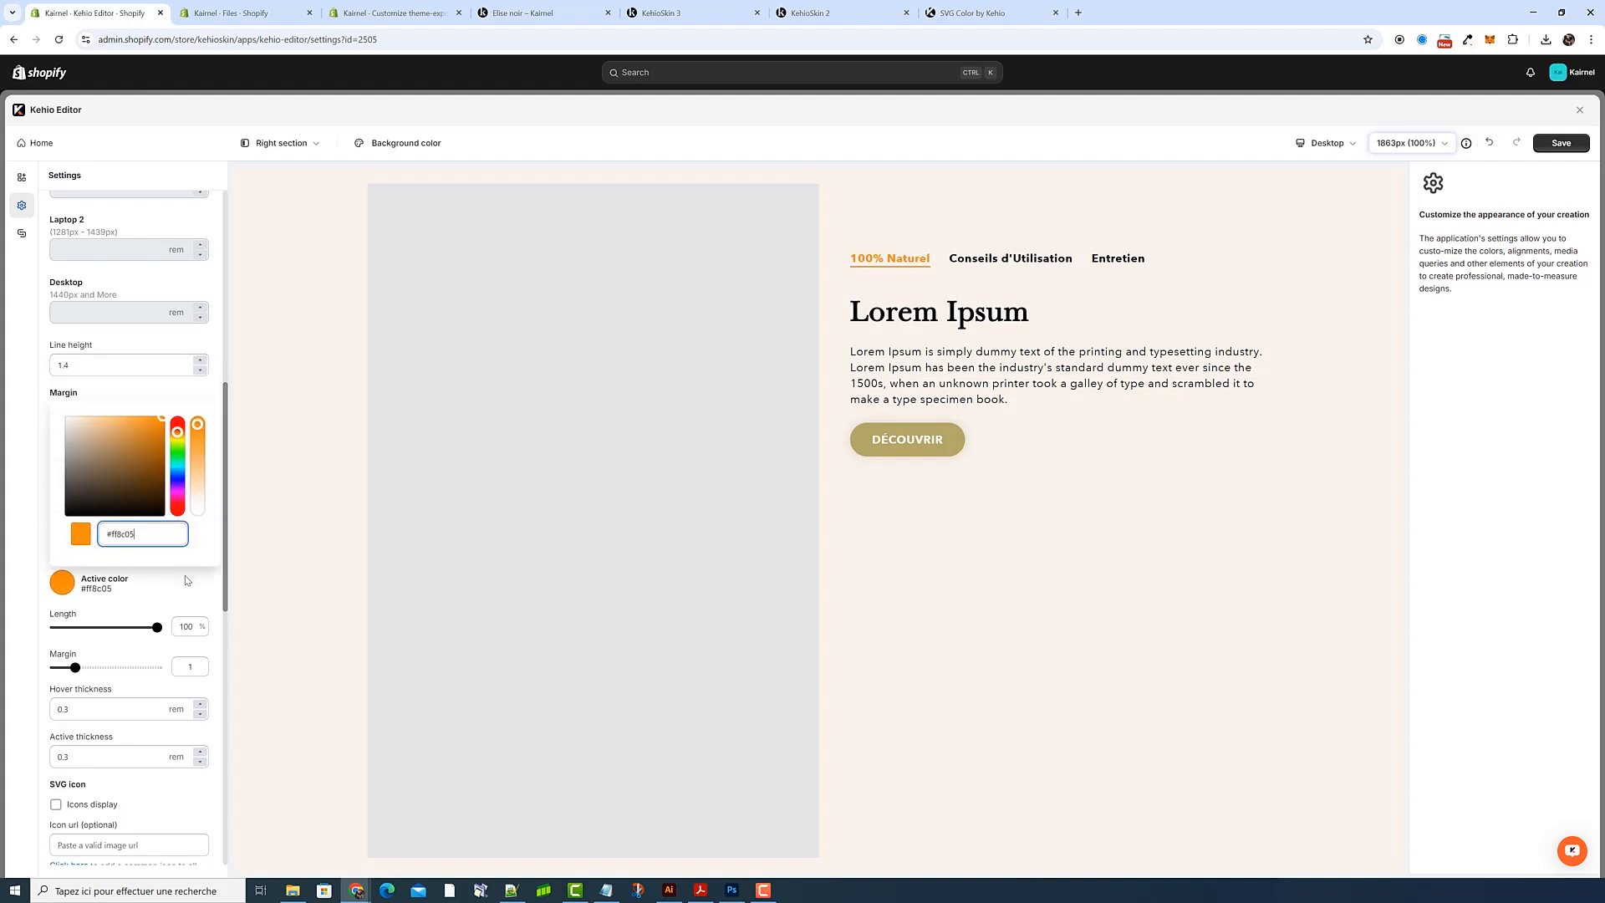
left_click(185, 581)
Set the background colour in the Button settings to #ff8c05
scroll(134, 530, "down", 3)
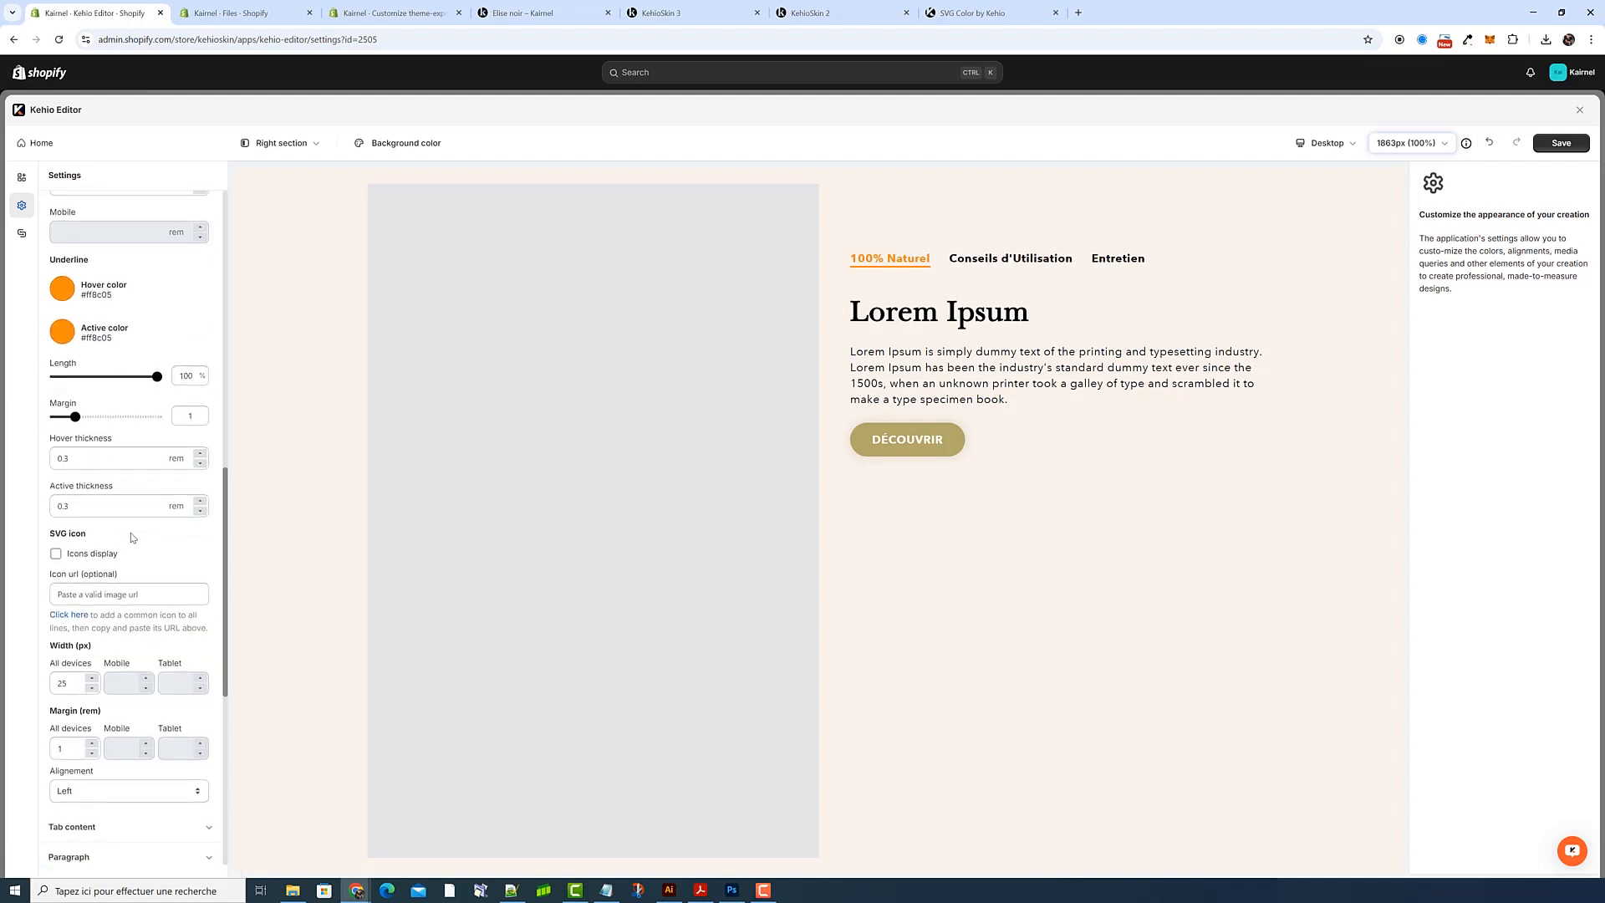
scroll(129, 536, "down", 6)
left_click(122, 432)
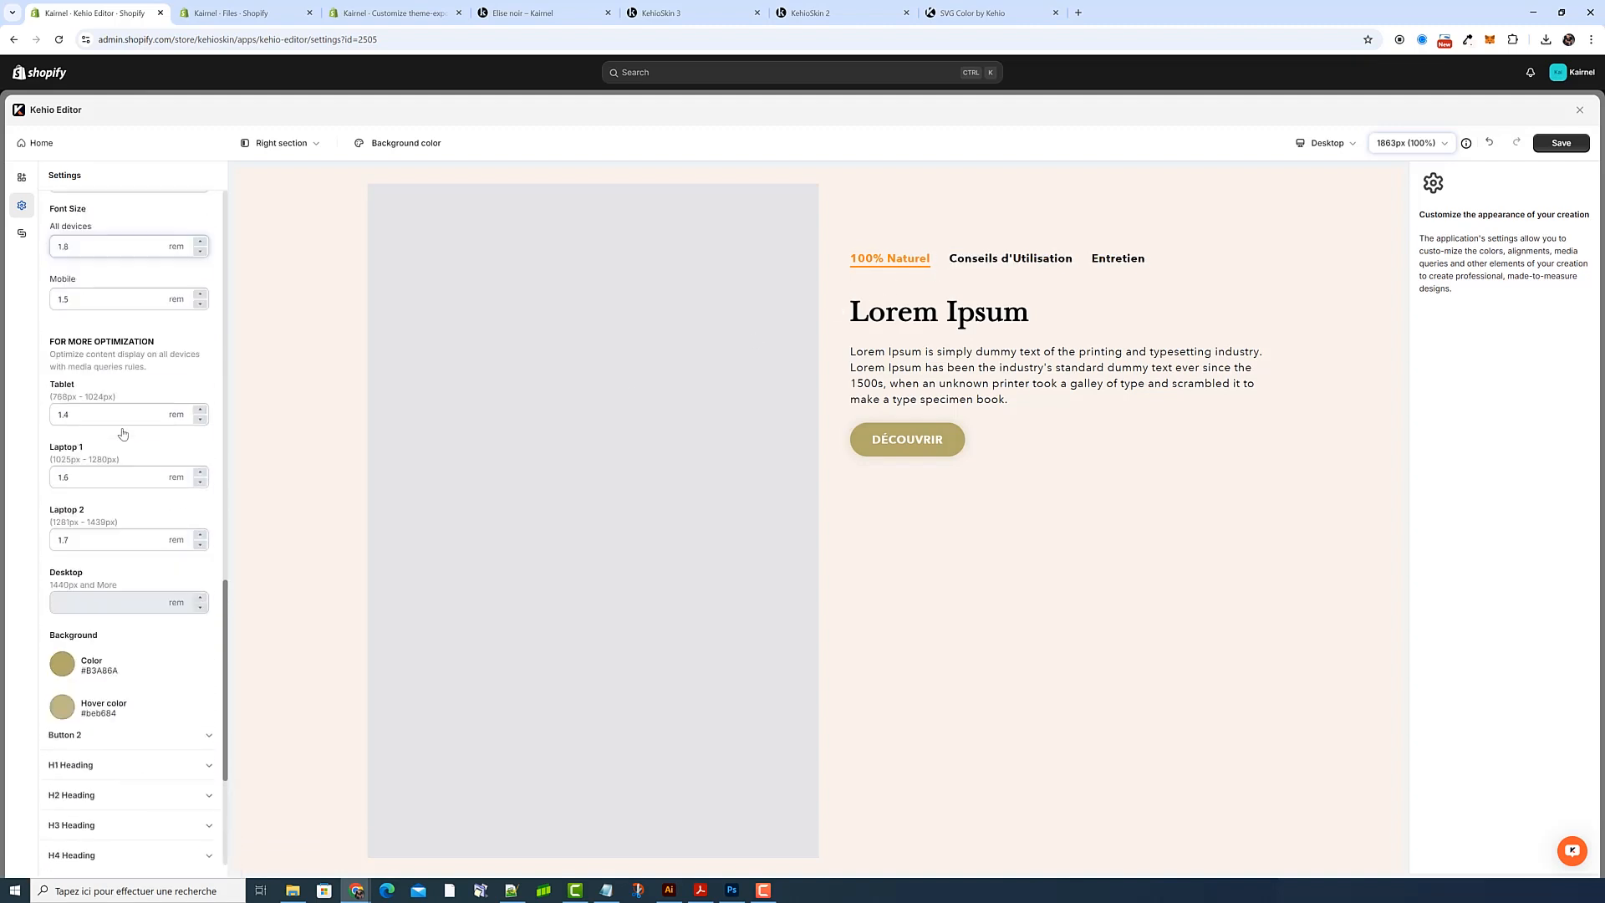
scroll(124, 439, "down", 5)
scroll(123, 441, "up", 4)
scroll(125, 440, "up", 1)
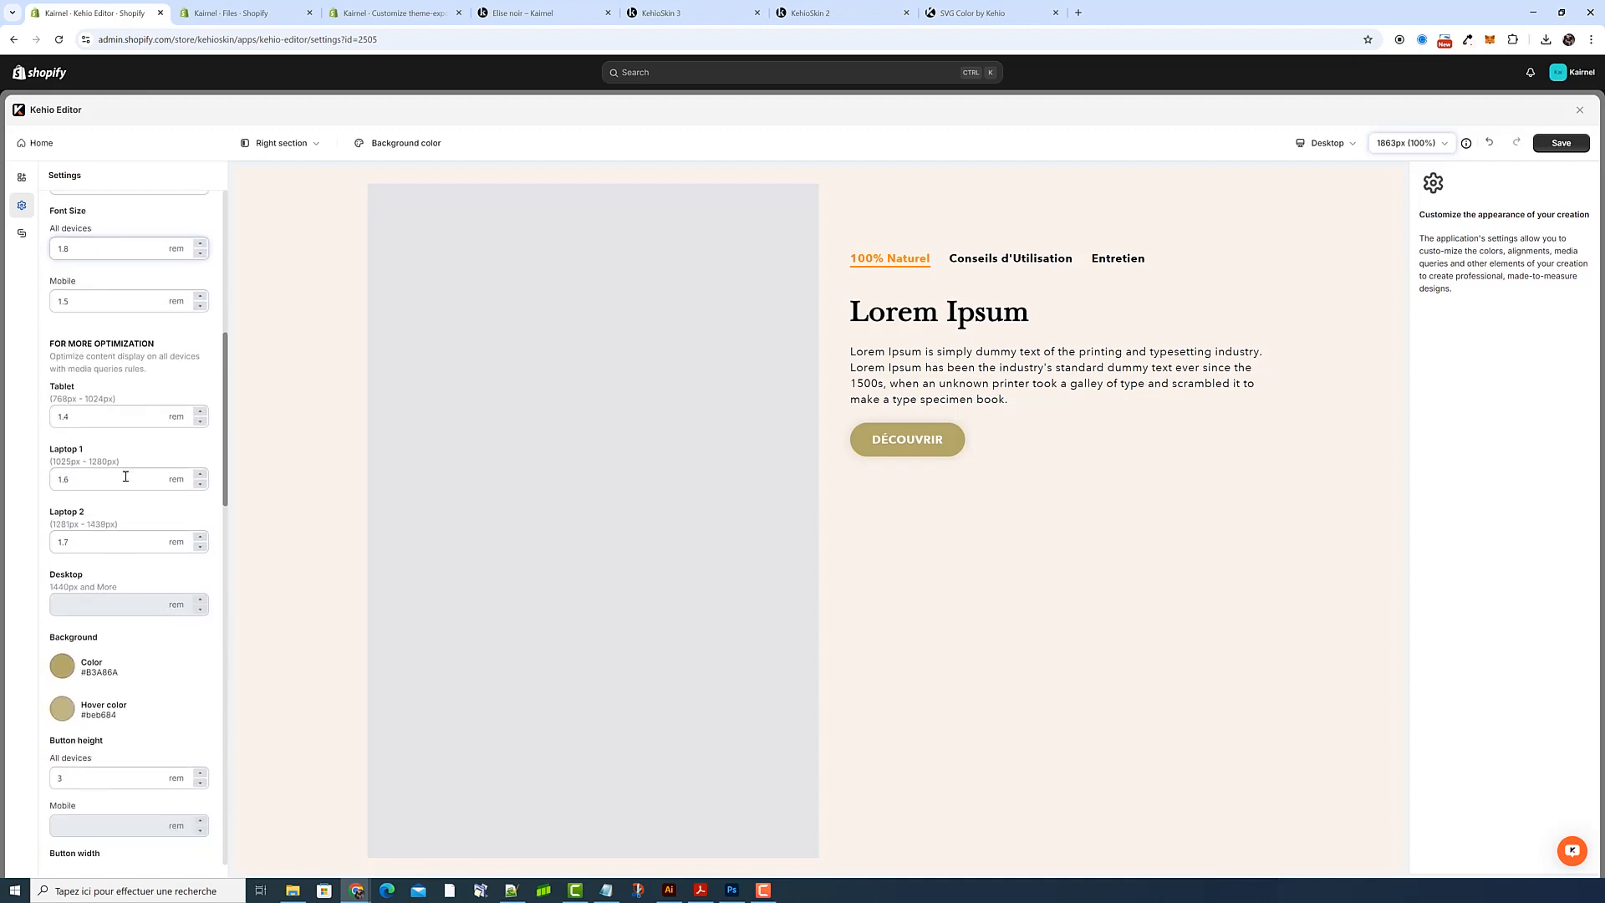
left_click(71, 669)
left_click_drag(148, 618, 102, 618)
key("ctrl+v")
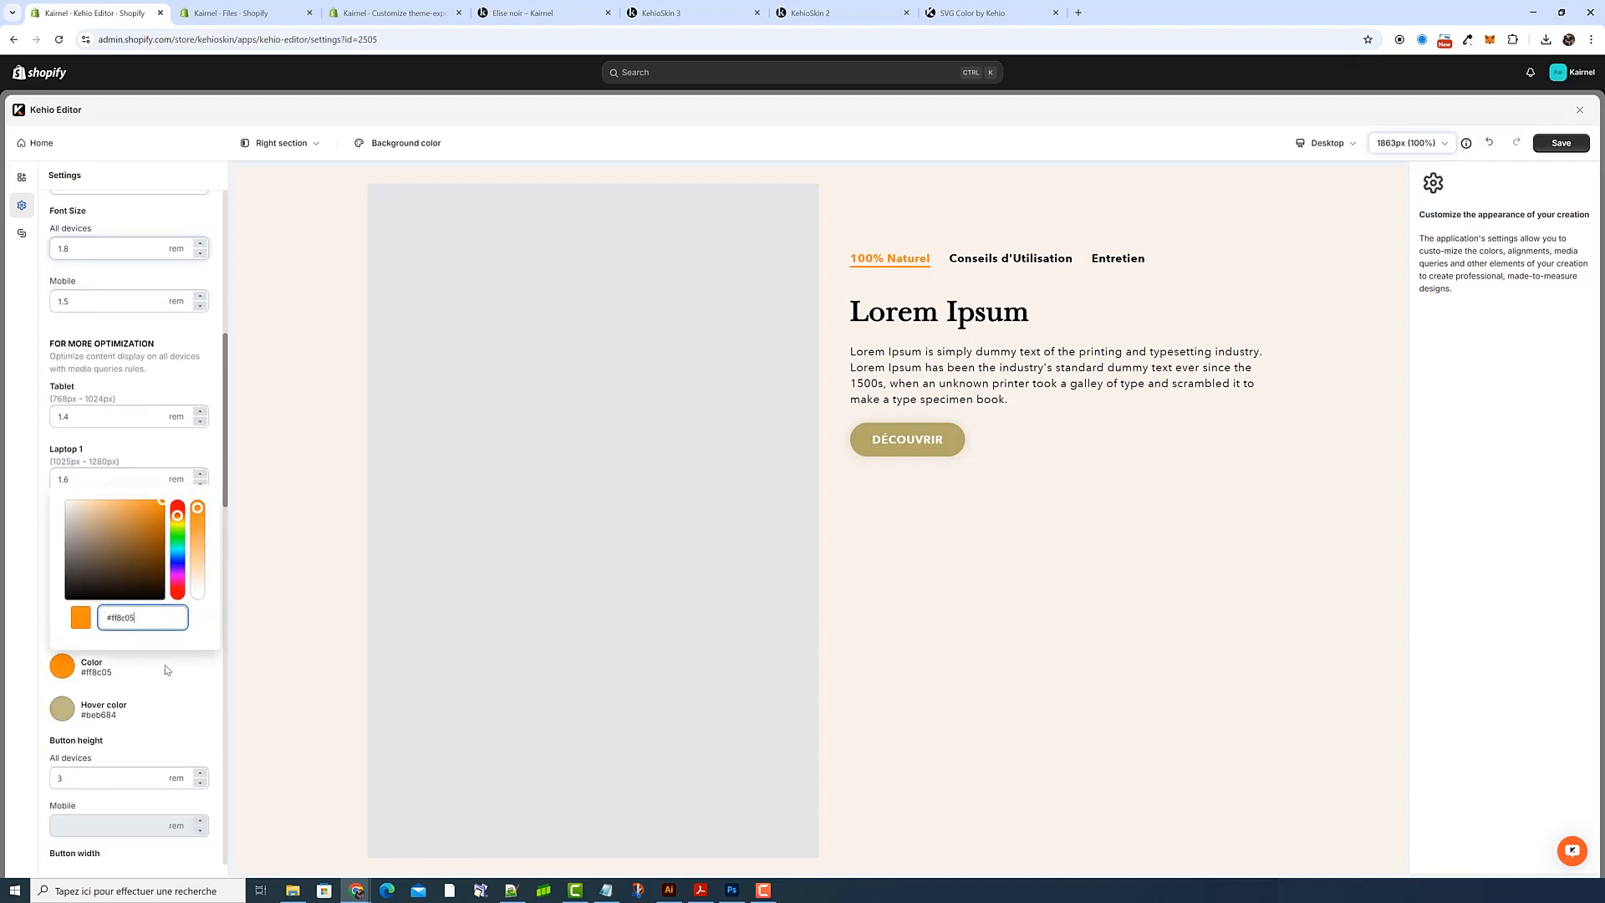
left_click(166, 670)
Set the button's background hover colour to the lighter orange #ffa12d
scroll(70, 664, "down", 2)
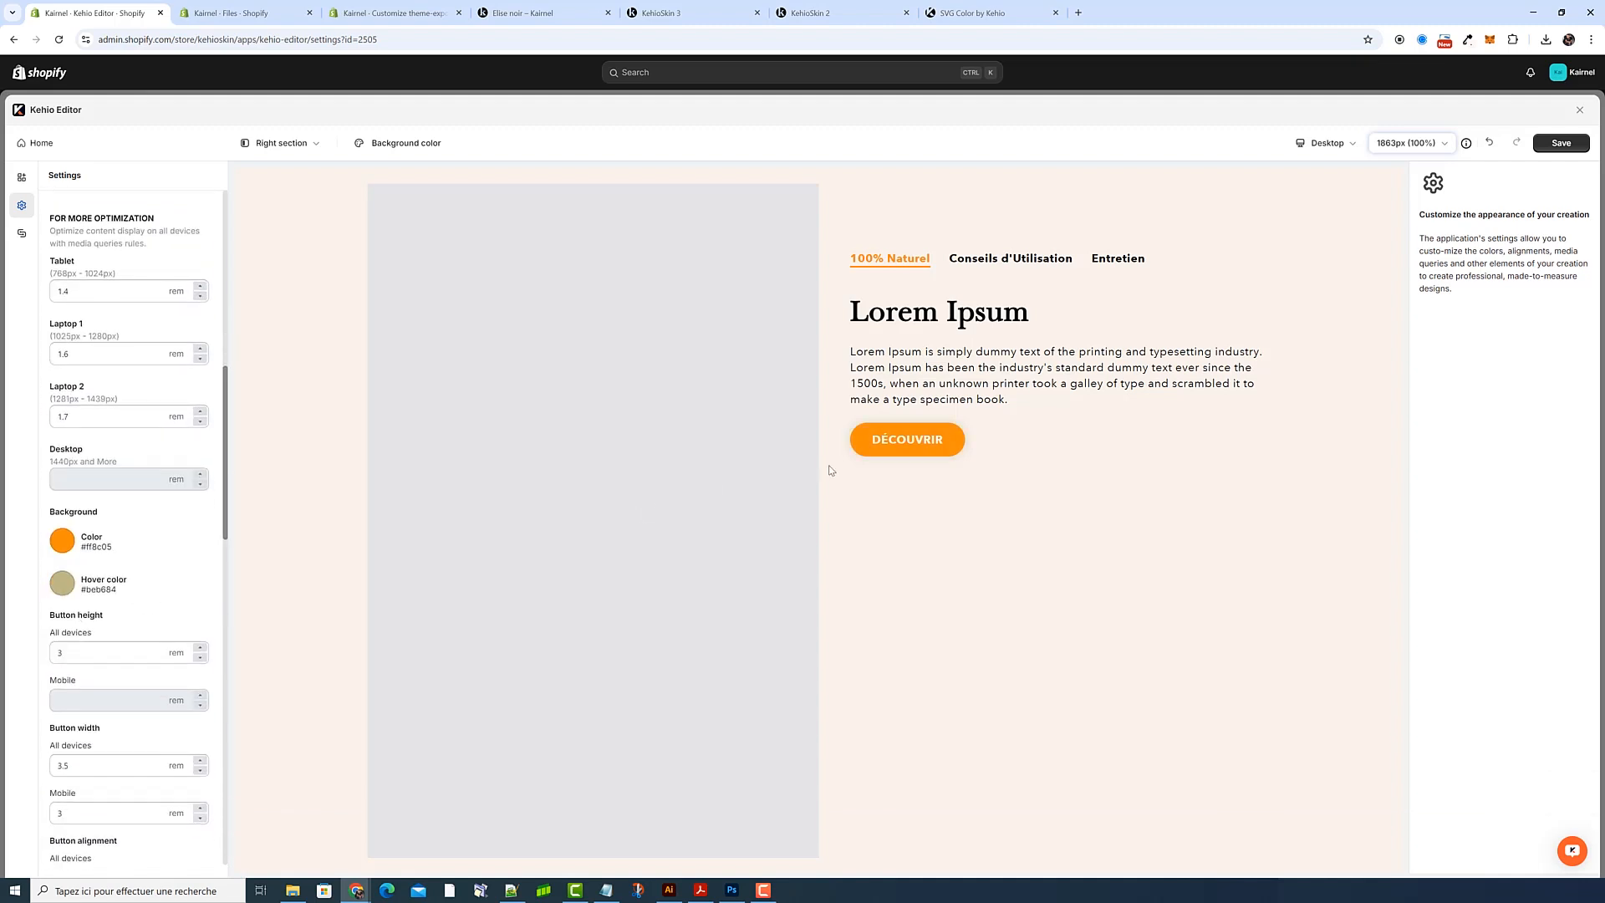
left_click(62, 584)
left_click_drag(140, 535, 90, 540)
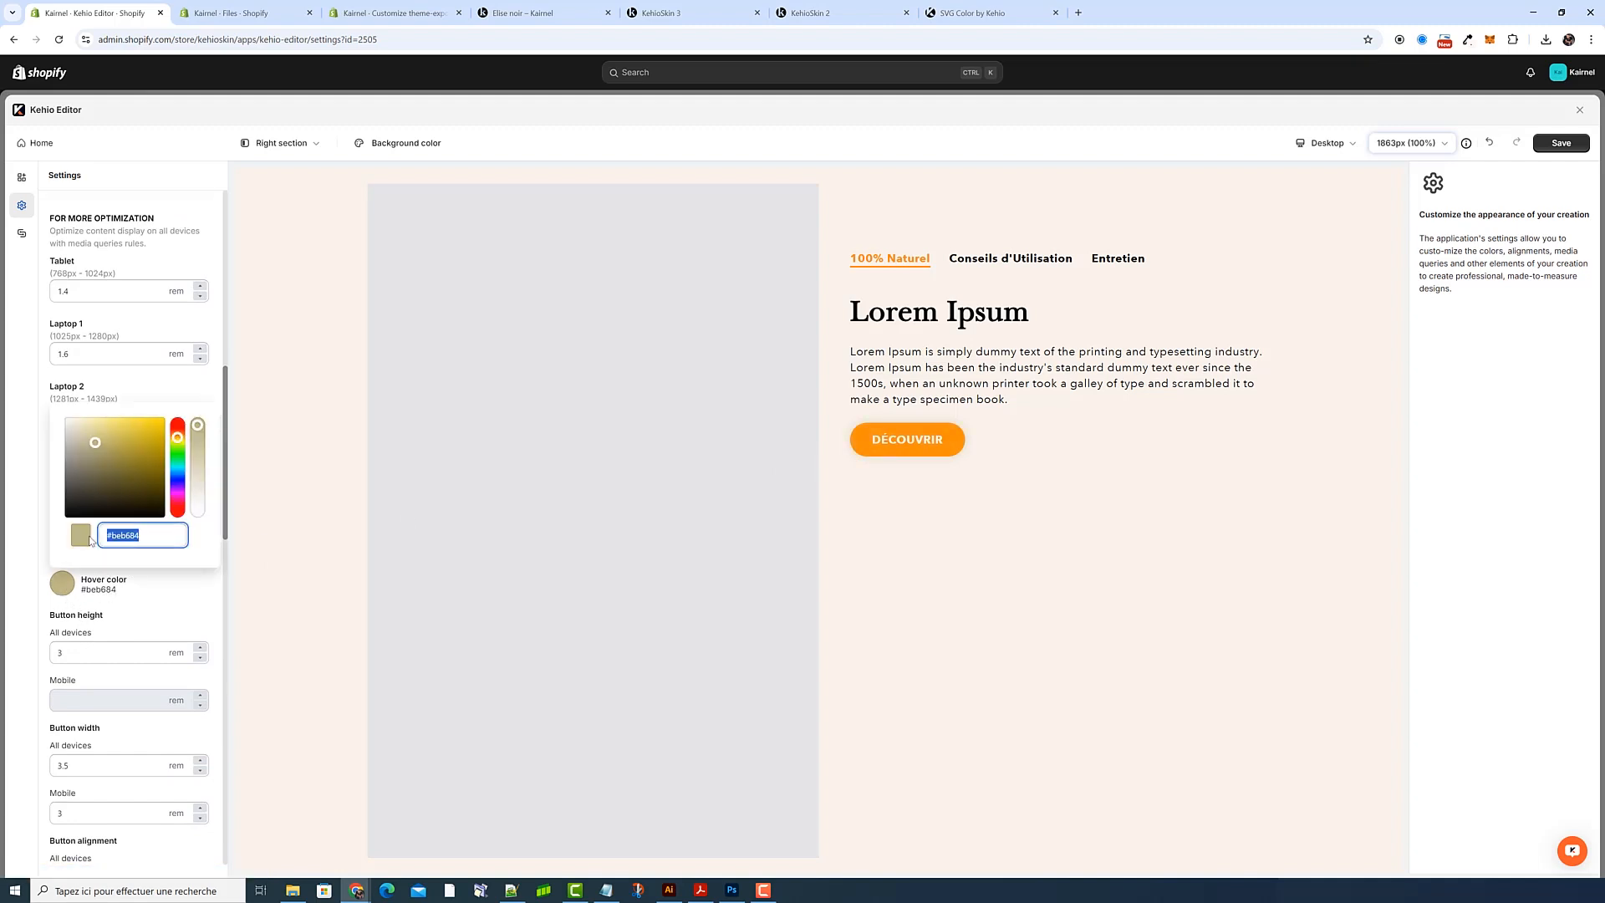
key("ctrl+v")
left_click(156, 419)
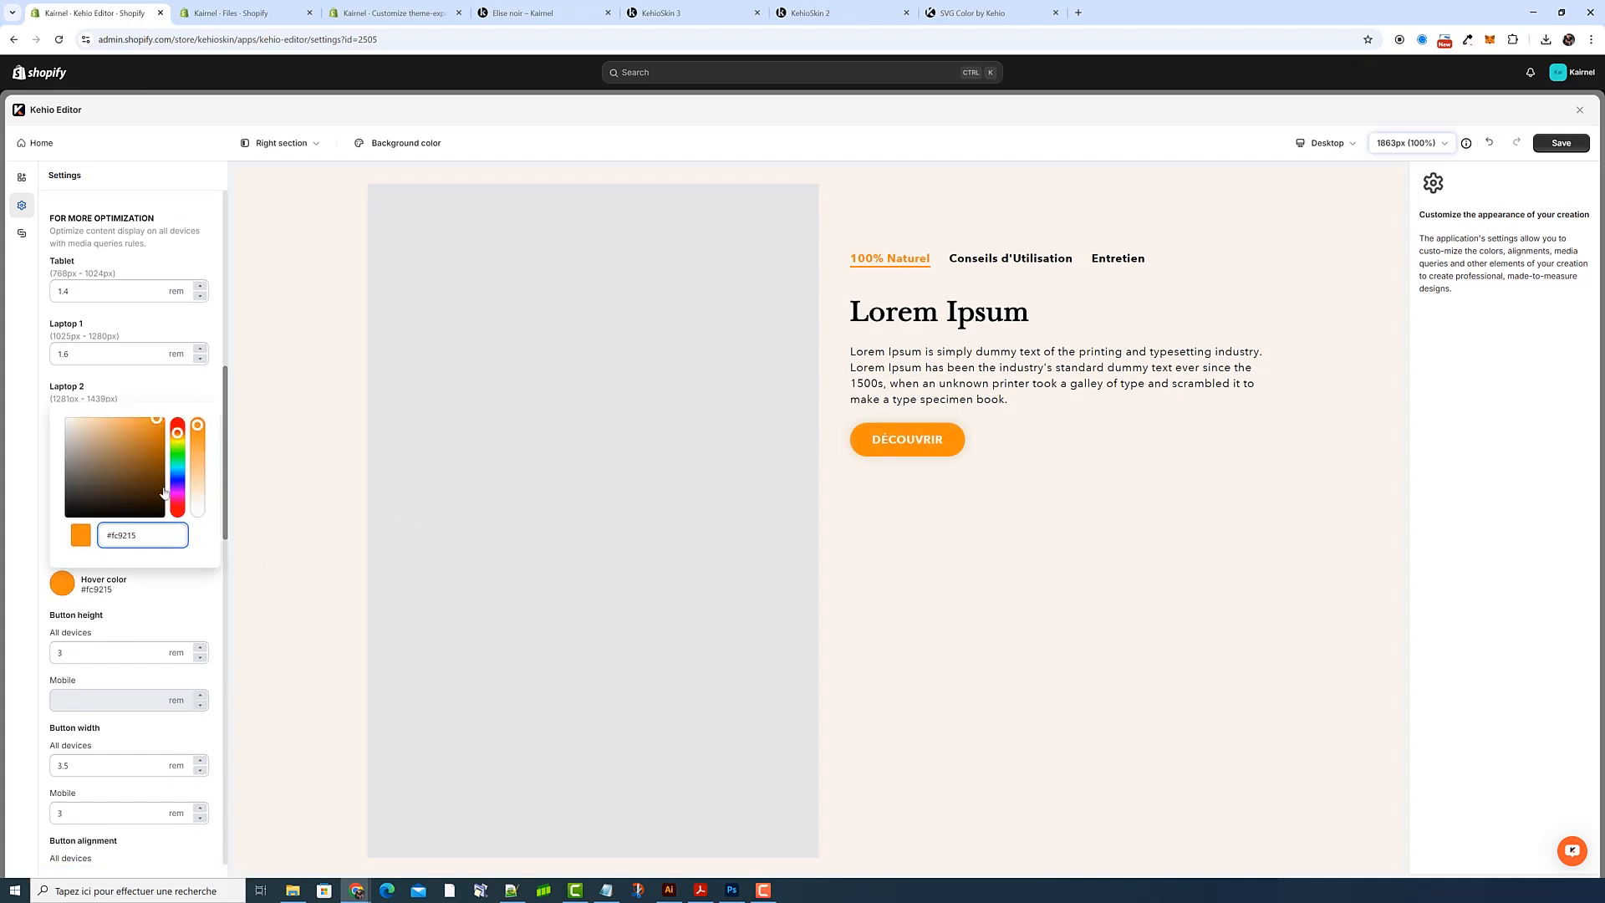
left_click(167, 591)
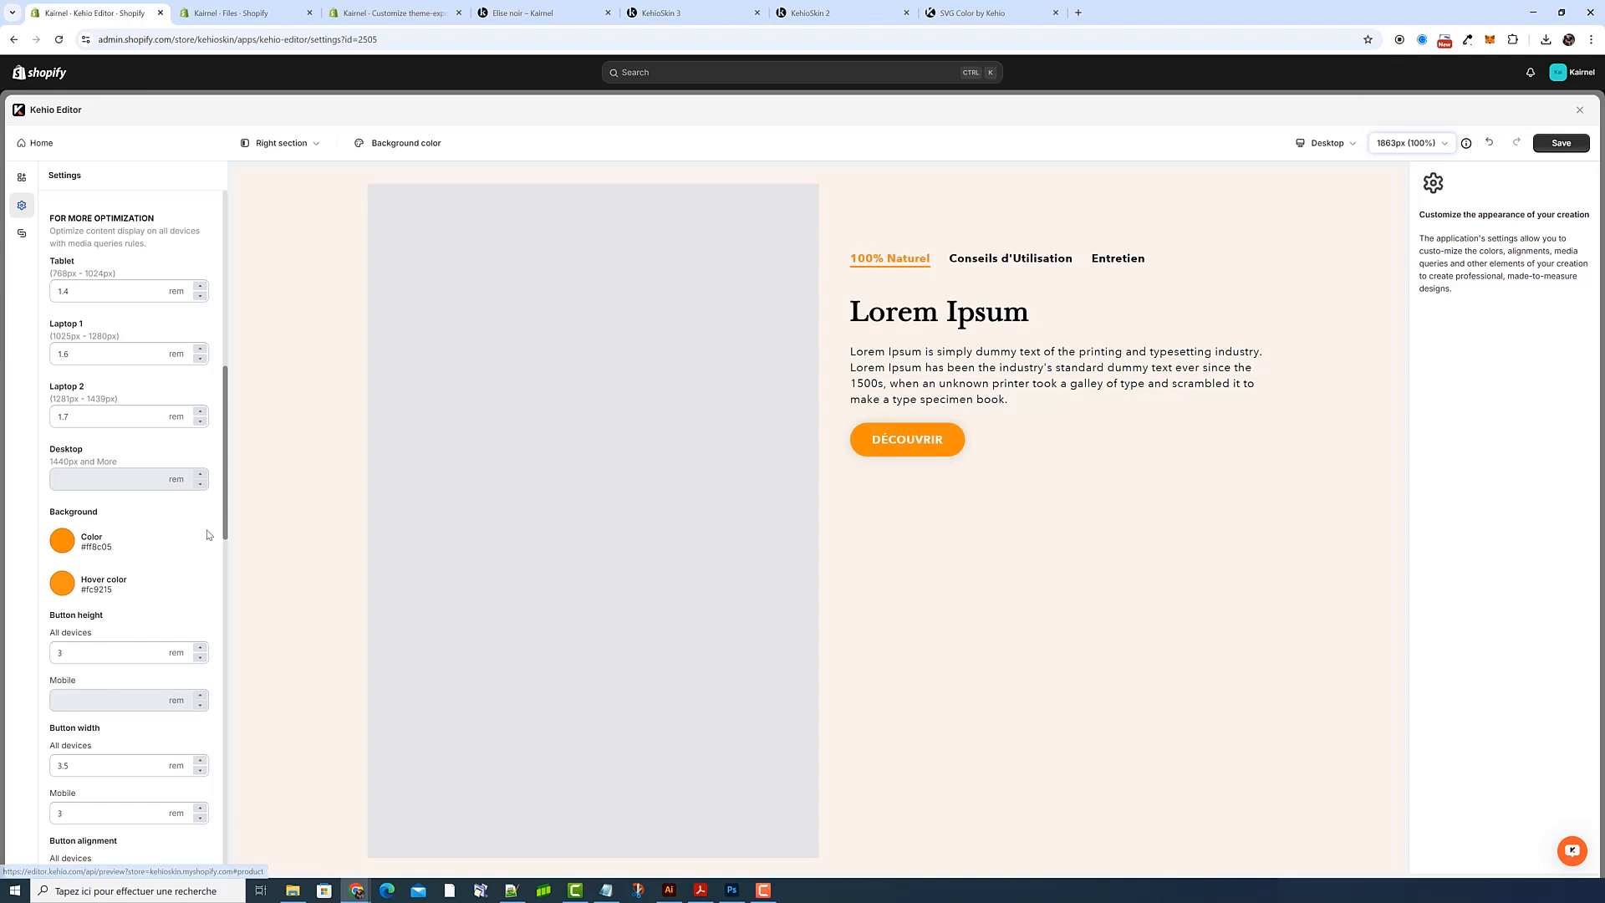
left_click(65, 589)
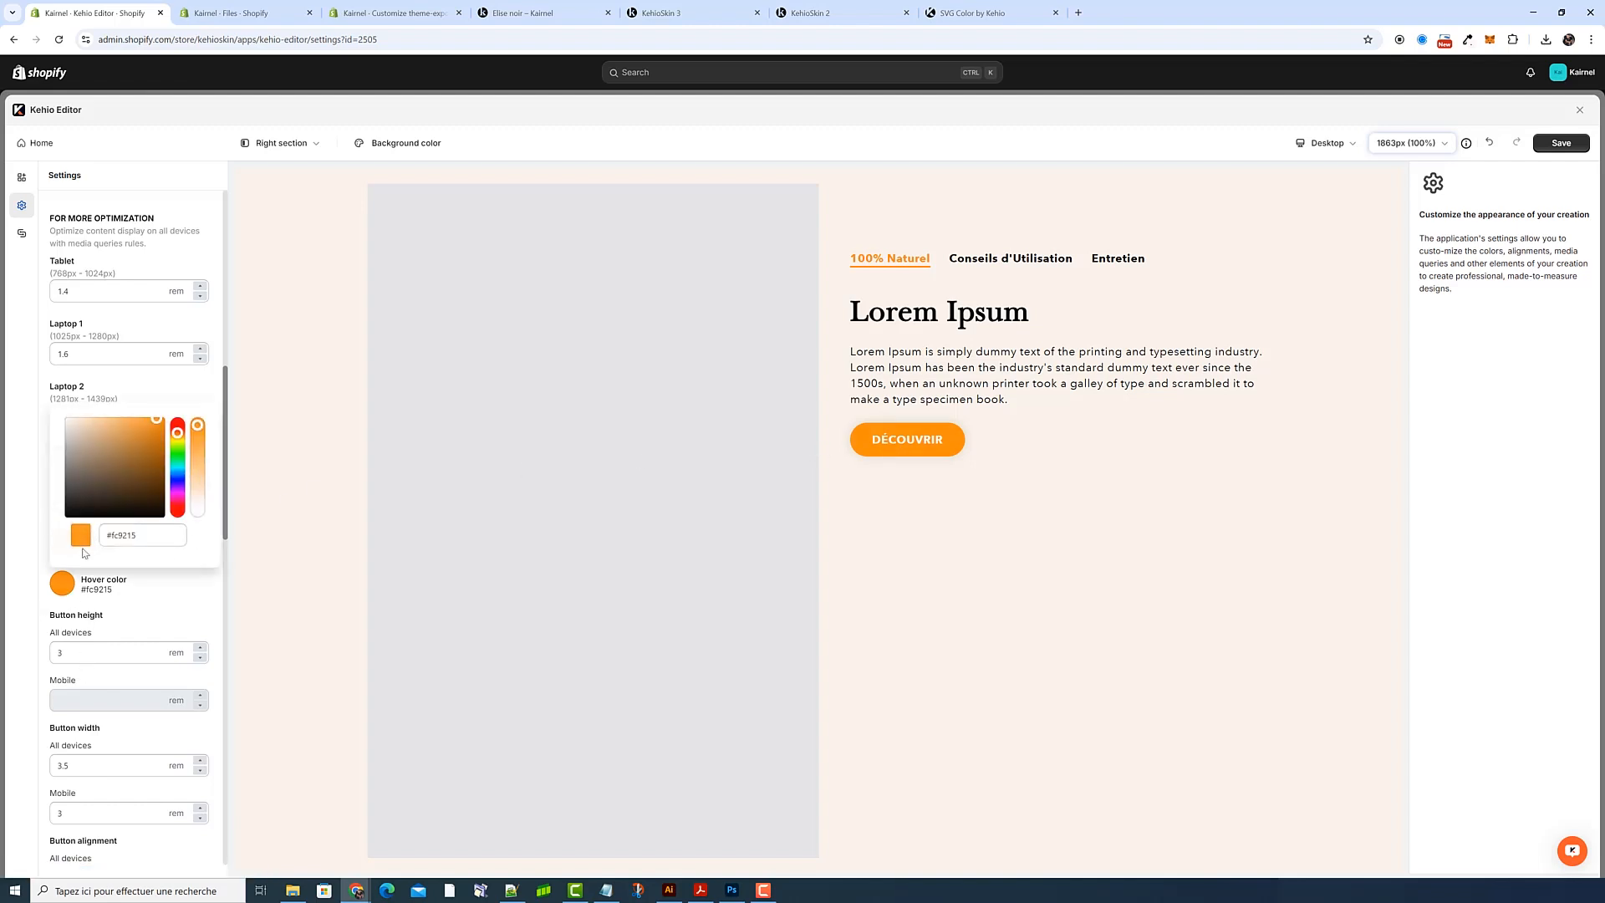
left_click(148, 418)
left_click(177, 391)
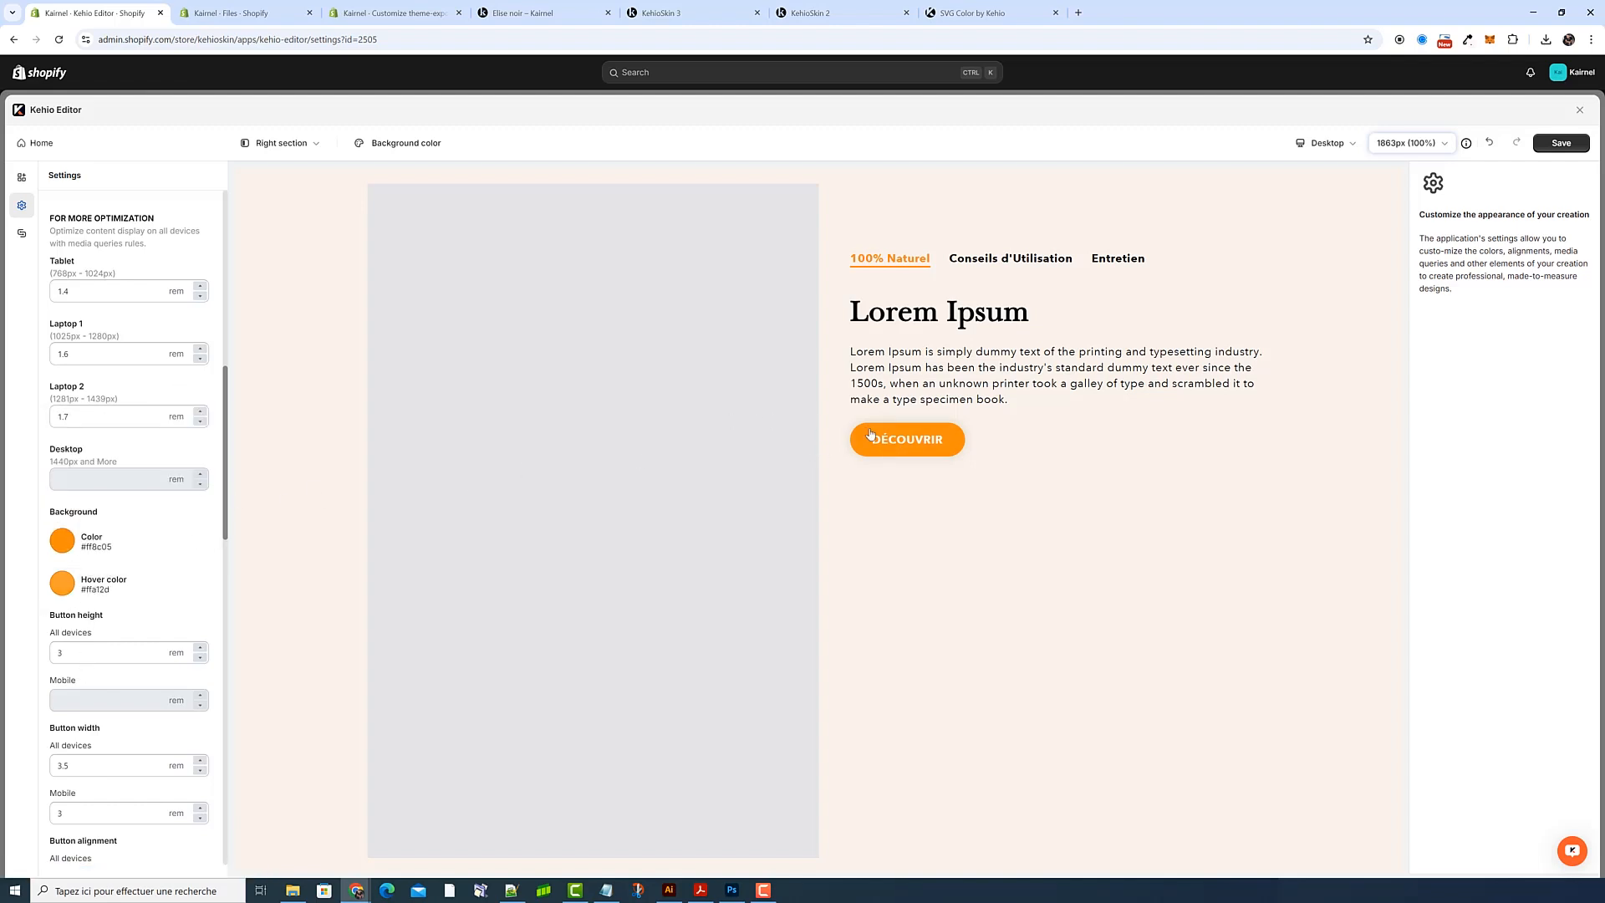
Clear the button border's thickness, colour and hover colour
scroll(159, 539, "down", 5)
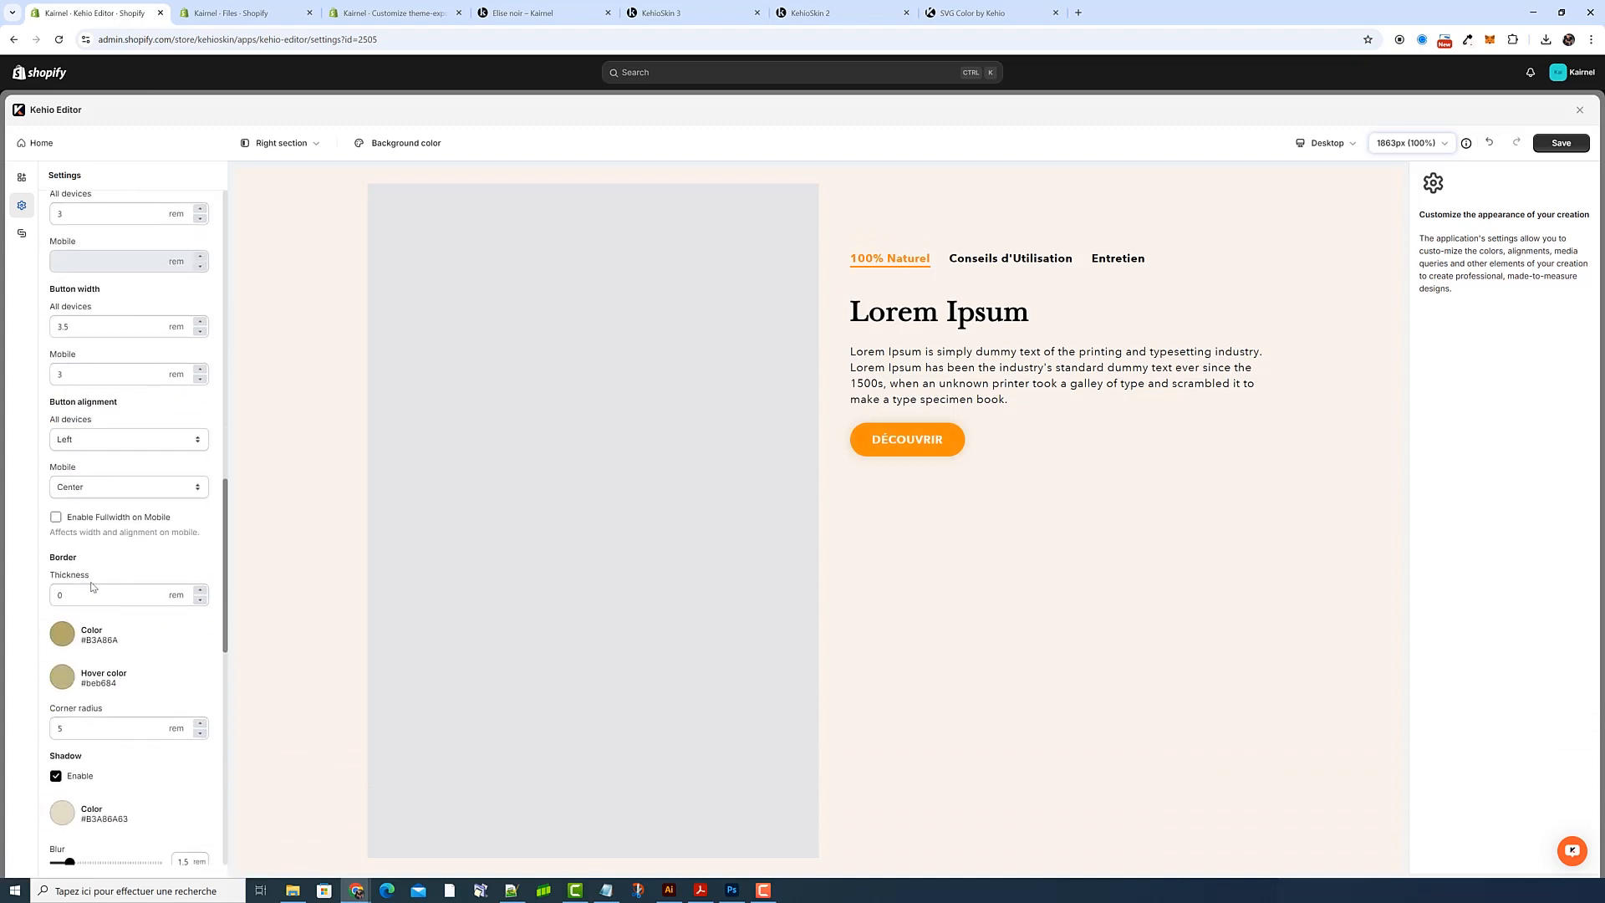
left_click(58, 637)
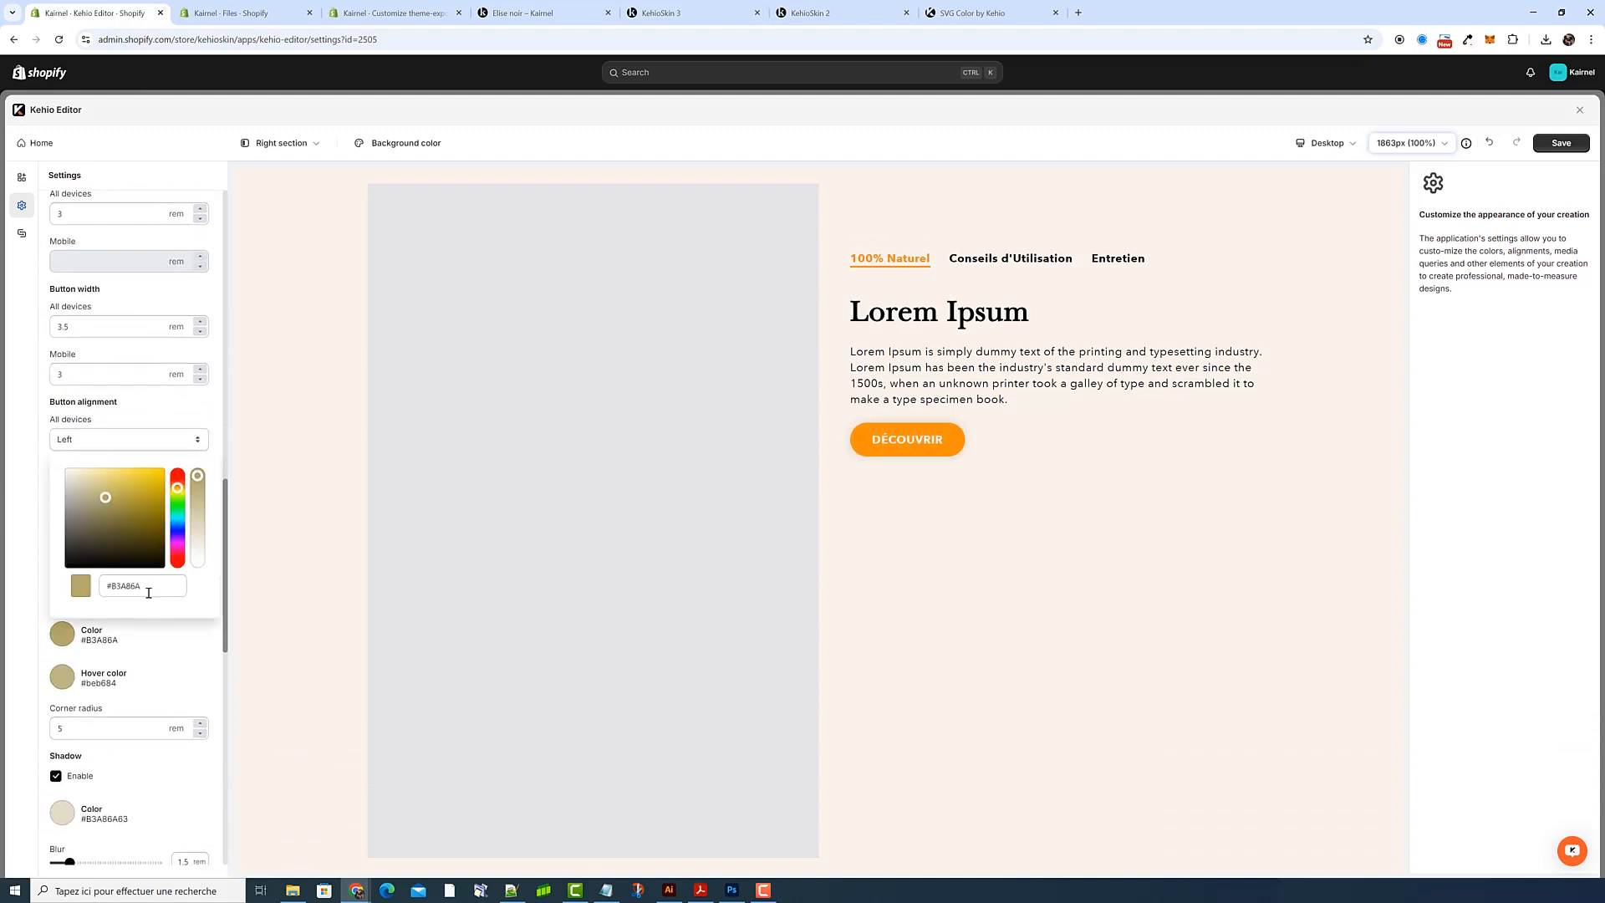
left_click(121, 634)
left_click(60, 638)
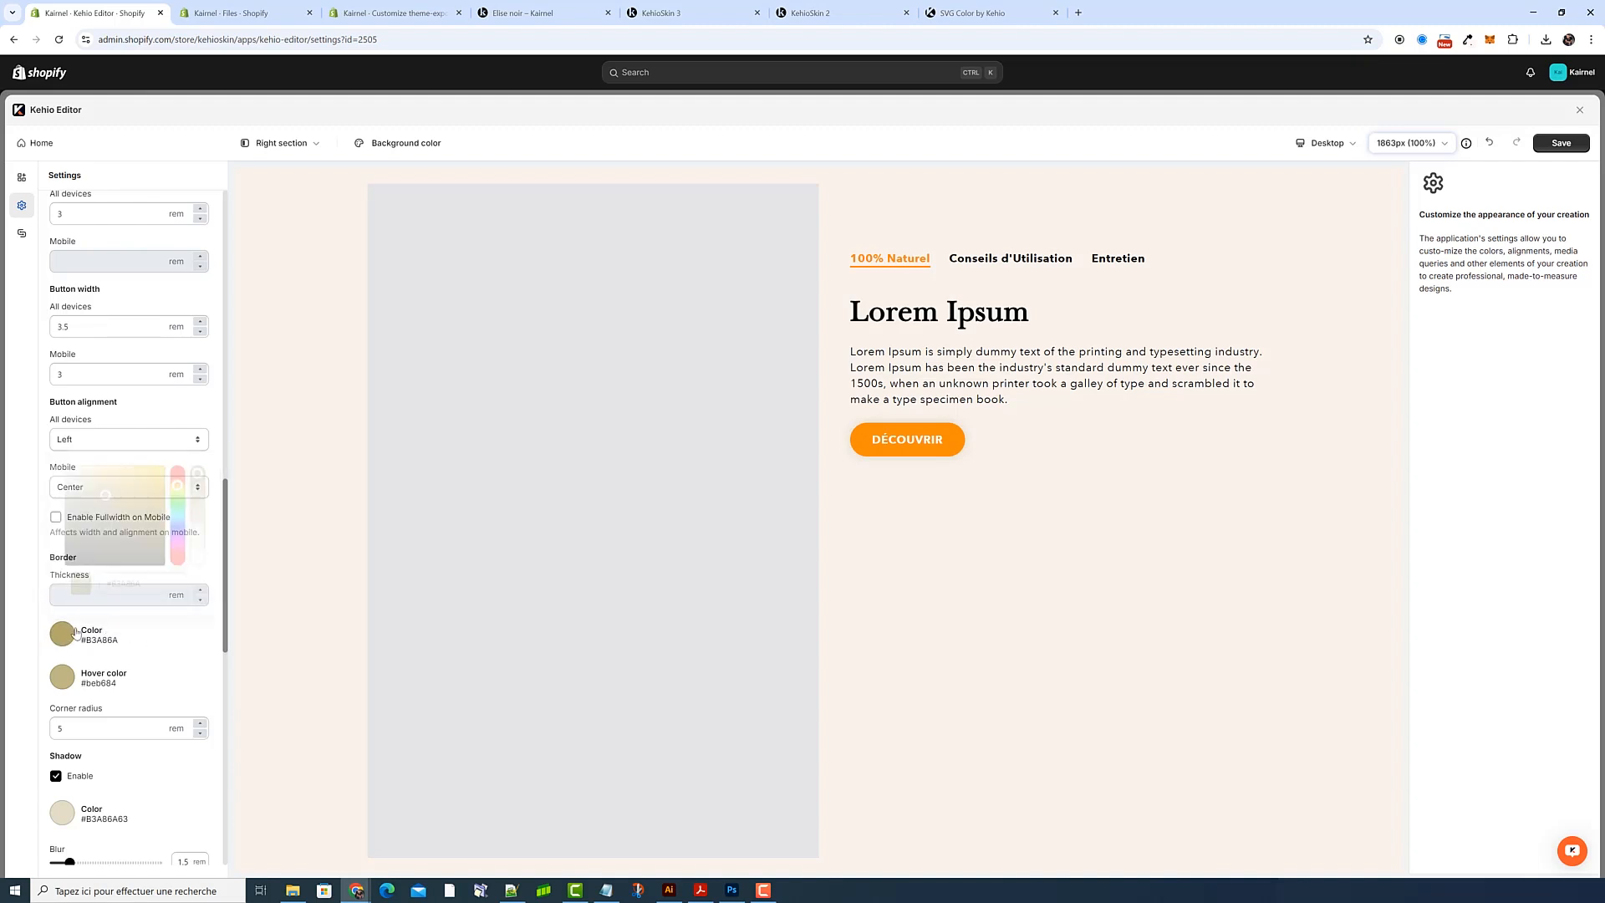
triple_click(122, 587)
key("BackSpace")
left_click(177, 655)
left_click(63, 676)
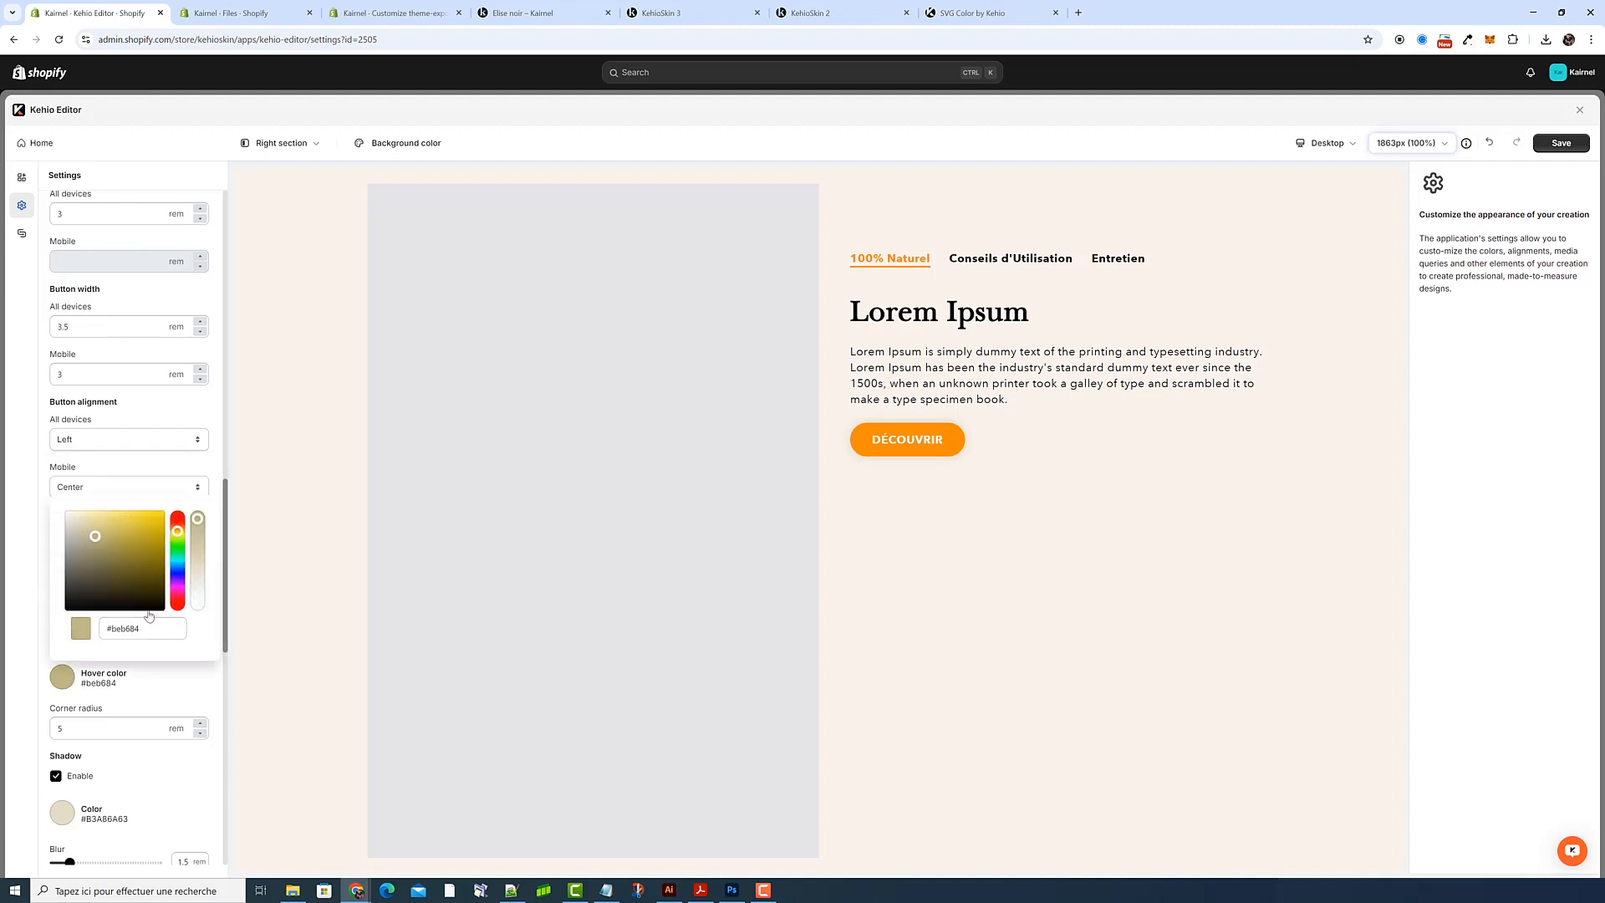
triple_click(122, 625)
key("BackSpace")
Disable the button's hover shadow and set its normal shadow colour to #ff8c0563
scroll(120, 635, "down", 4)
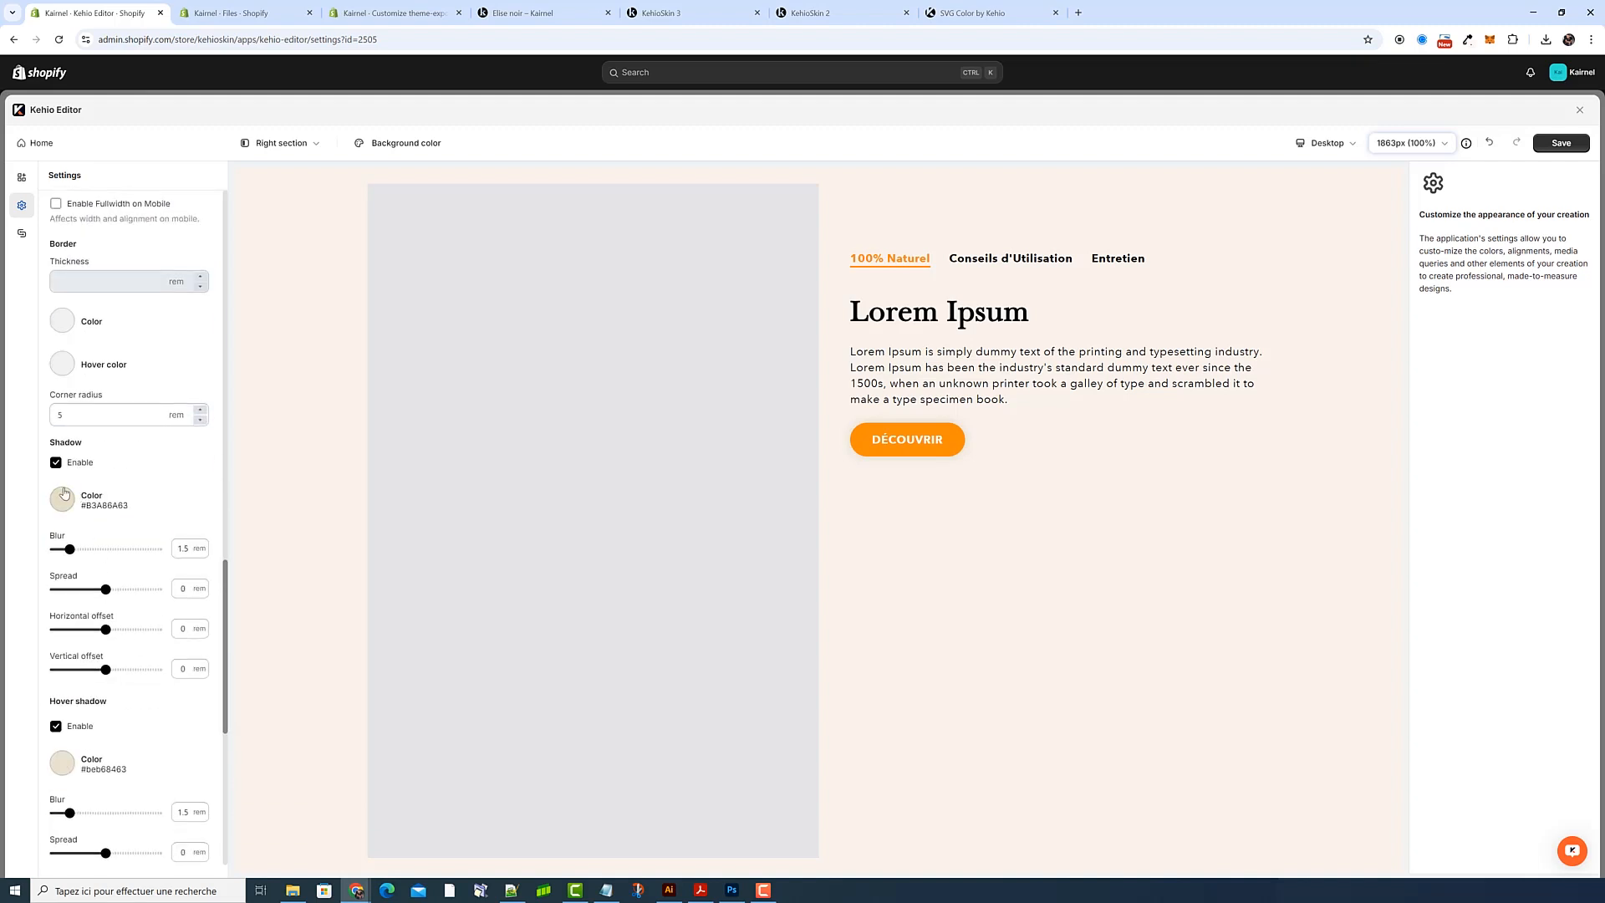
left_click(56, 726)
left_click(66, 500)
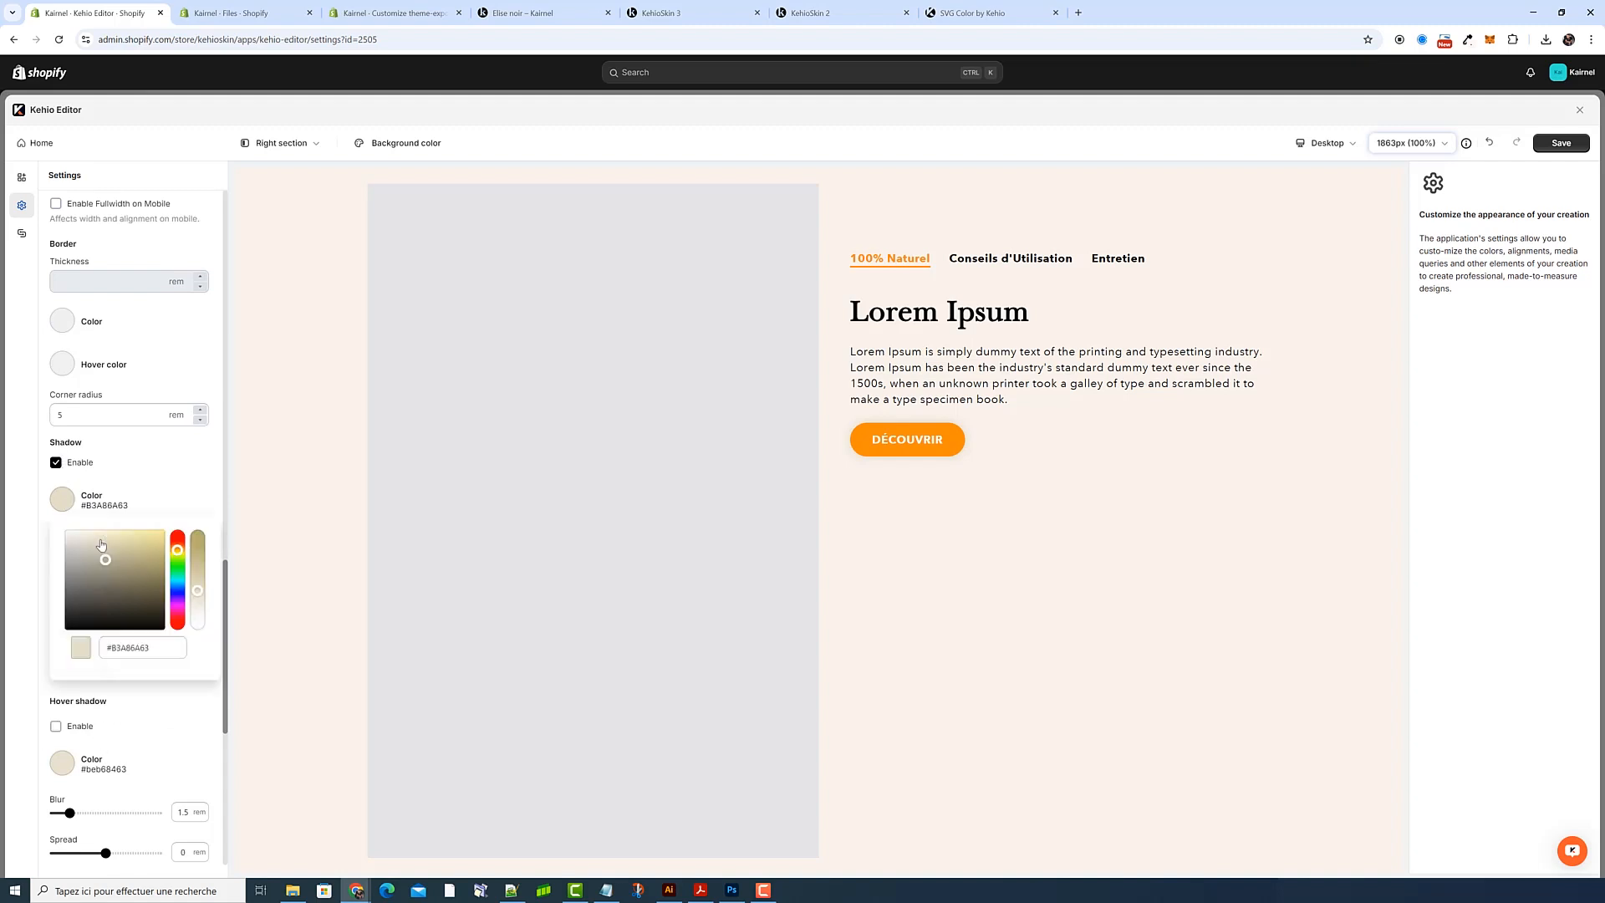
triple_click(143, 646)
type("#ff8c0563")
left_click(167, 465)
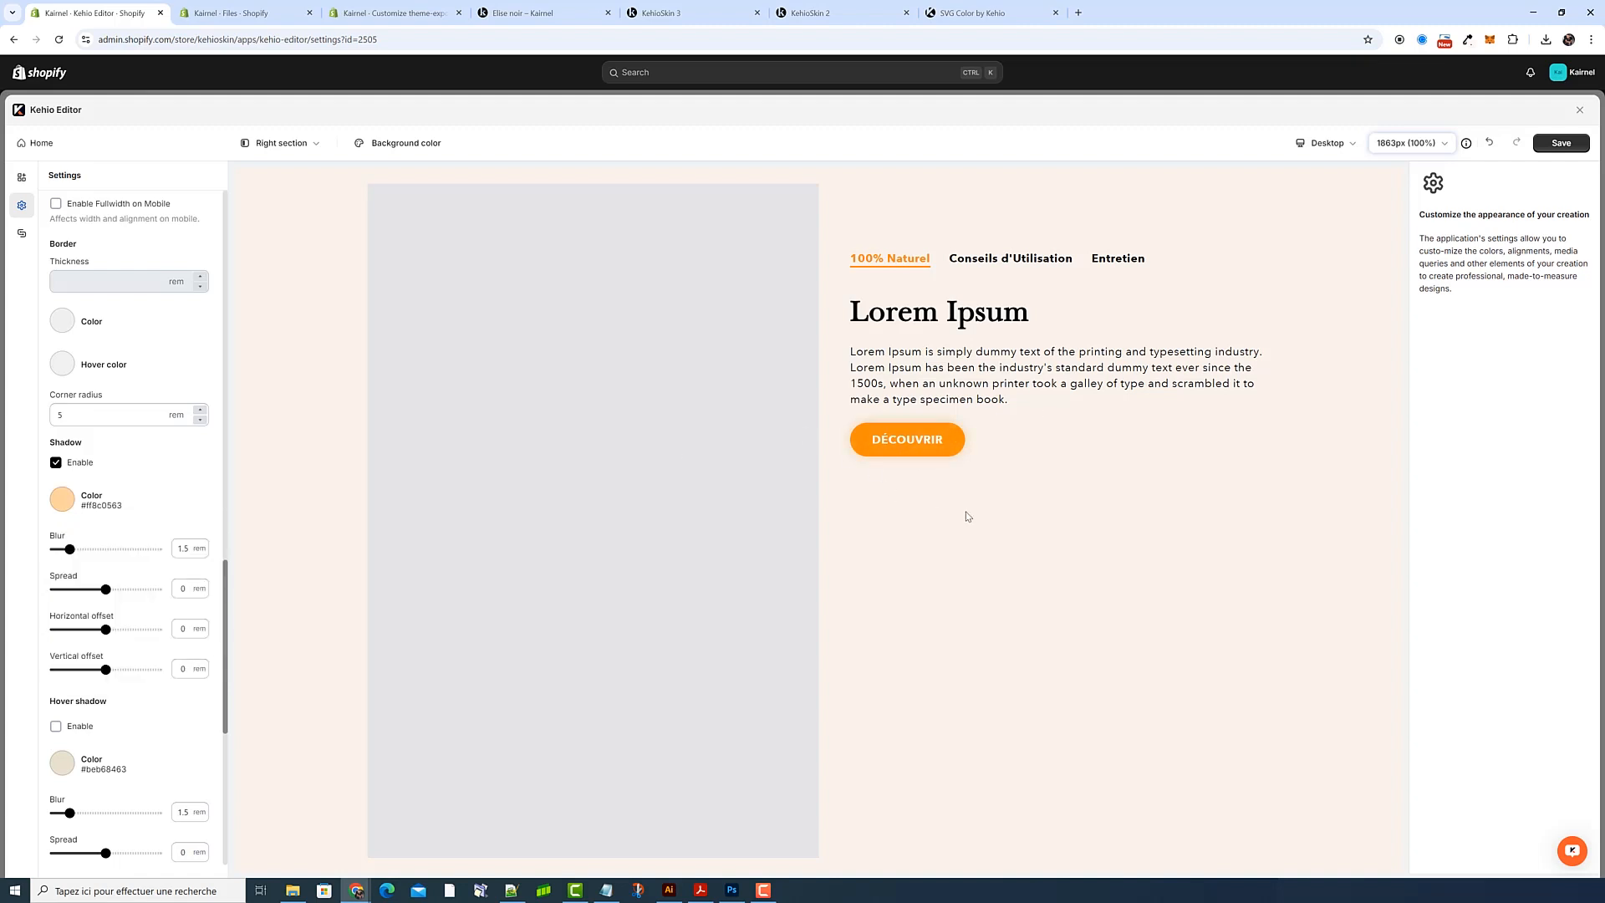
Disable the button's normal shadow and save the creation
left_click(56, 463)
left_click(1561, 143)
Reload the Elise noir product page and bring its image and tabs section into view
left_click(678, 20)
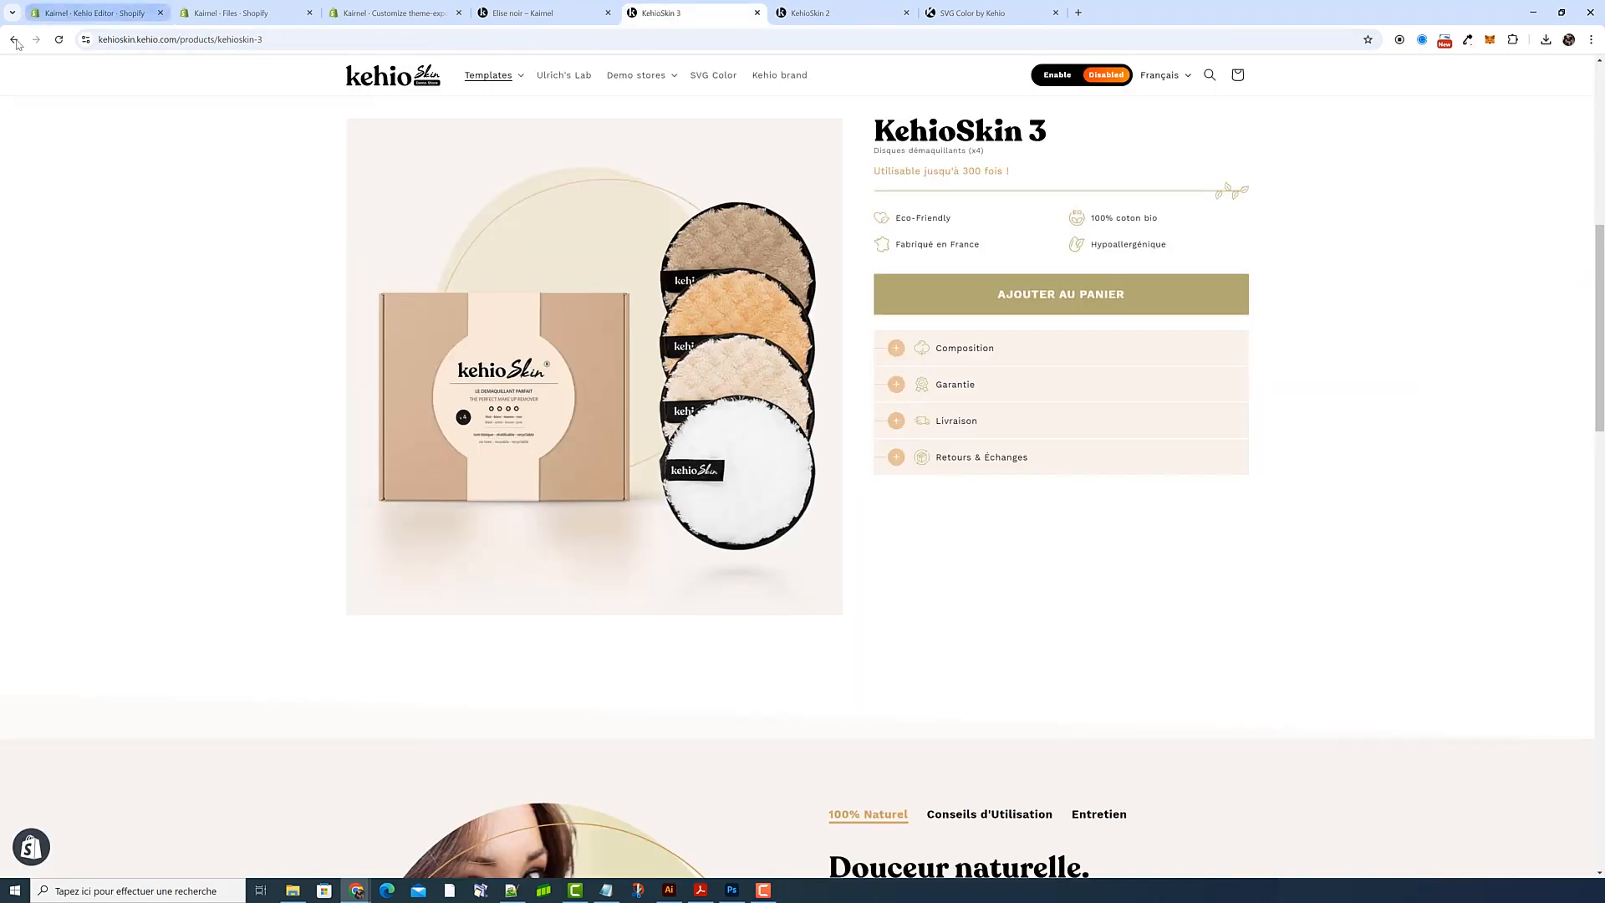
left_click(59, 40)
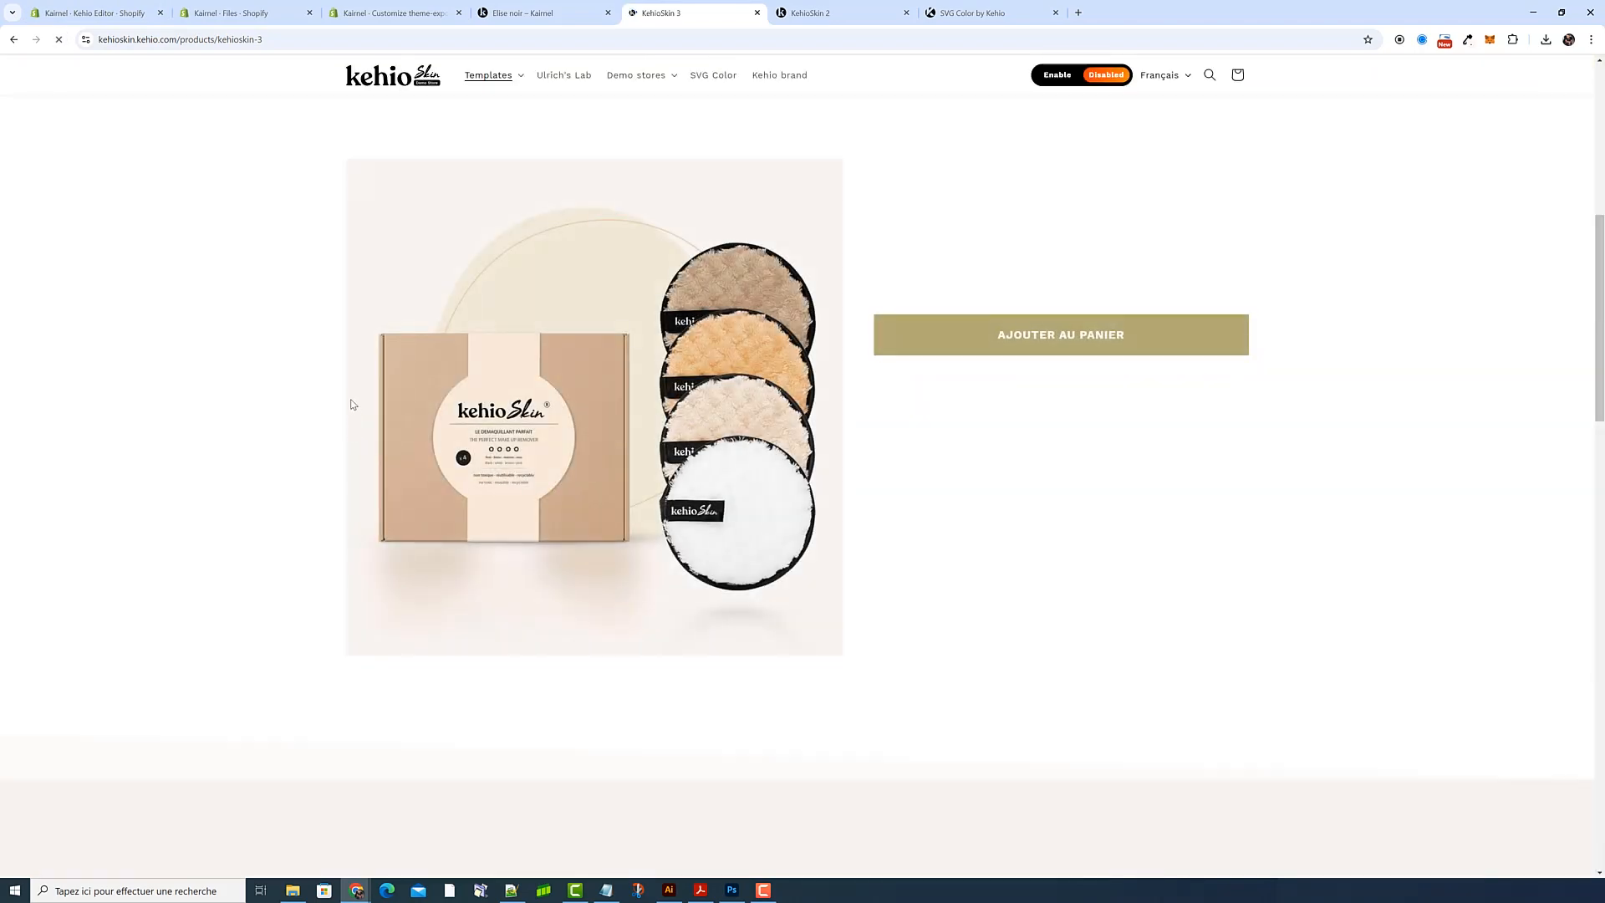
left_click(789, 11)
left_click(548, 13)
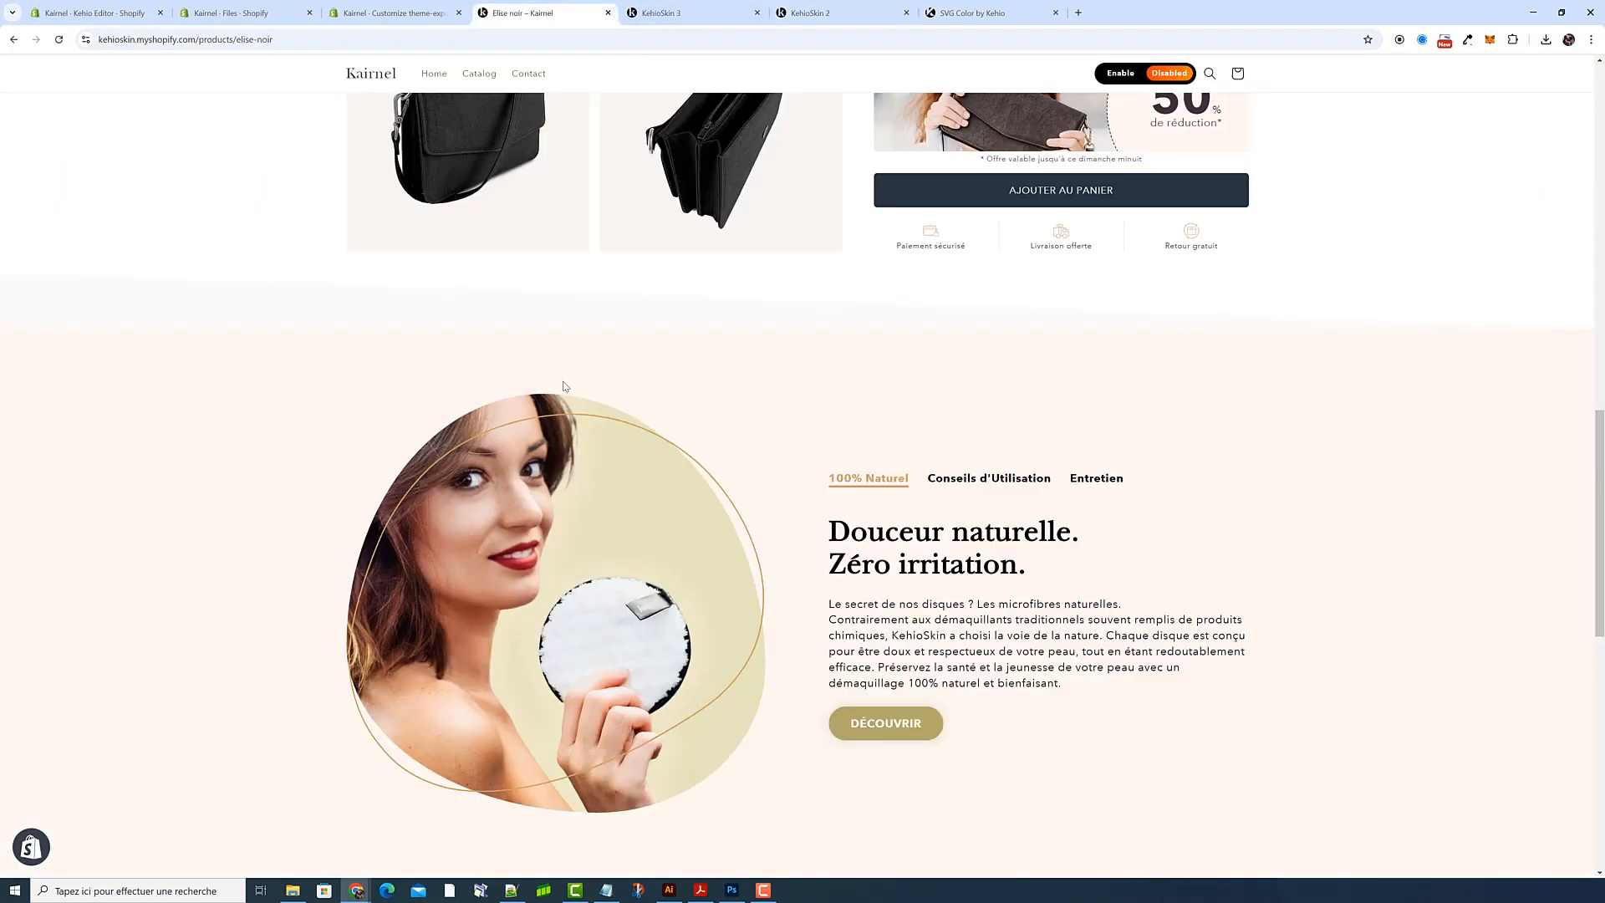
left_click(59, 41)
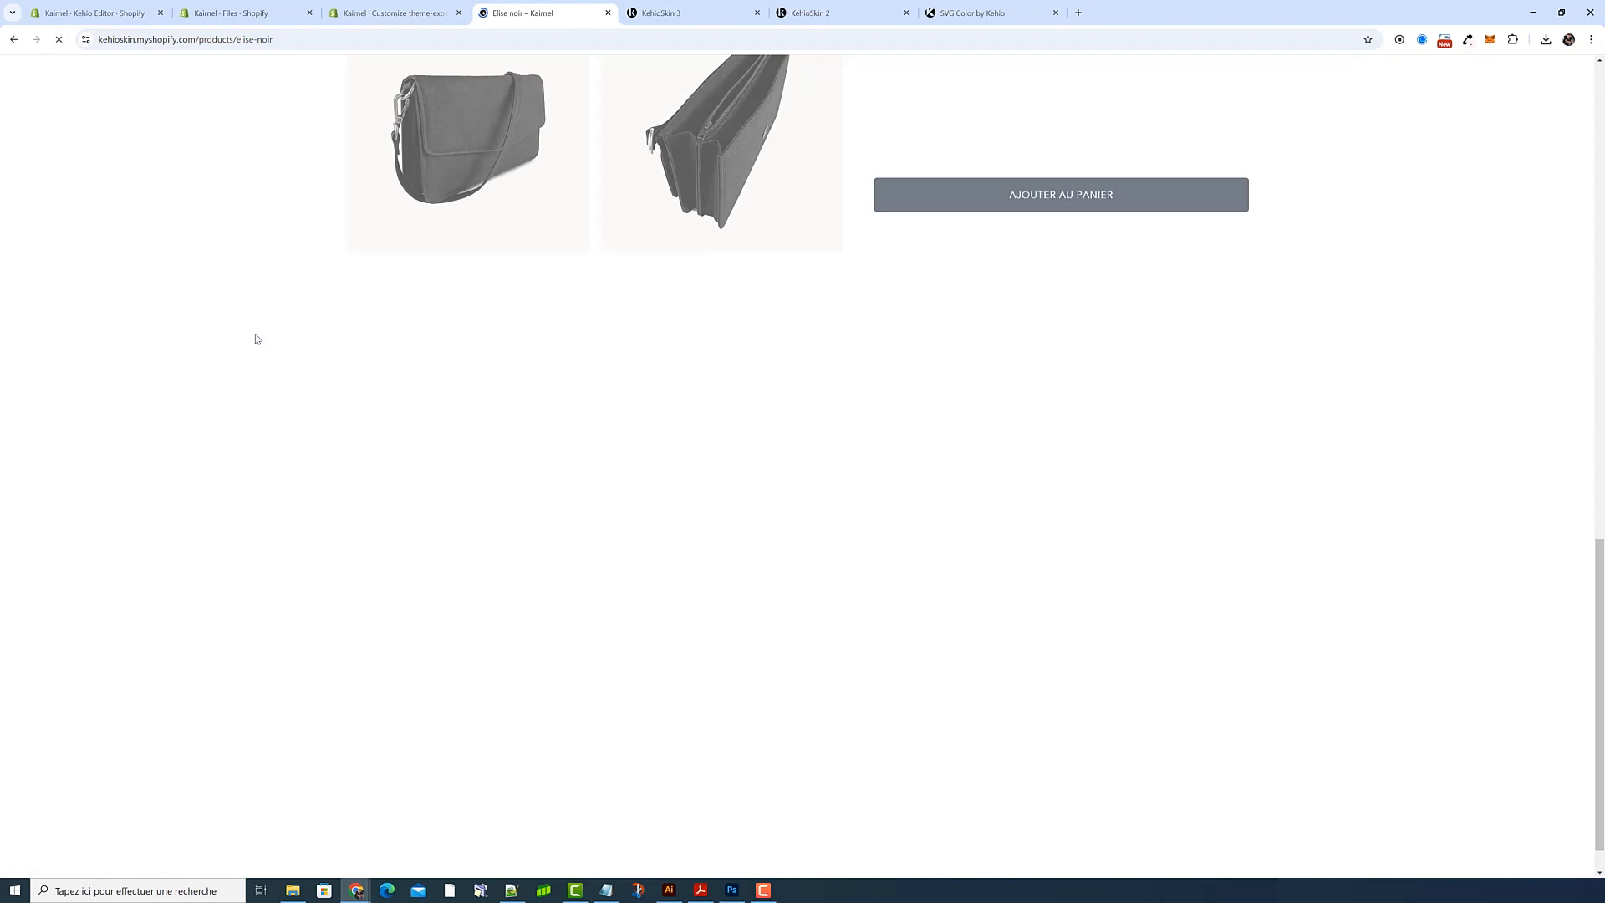
scroll(378, 352, "down", 4)
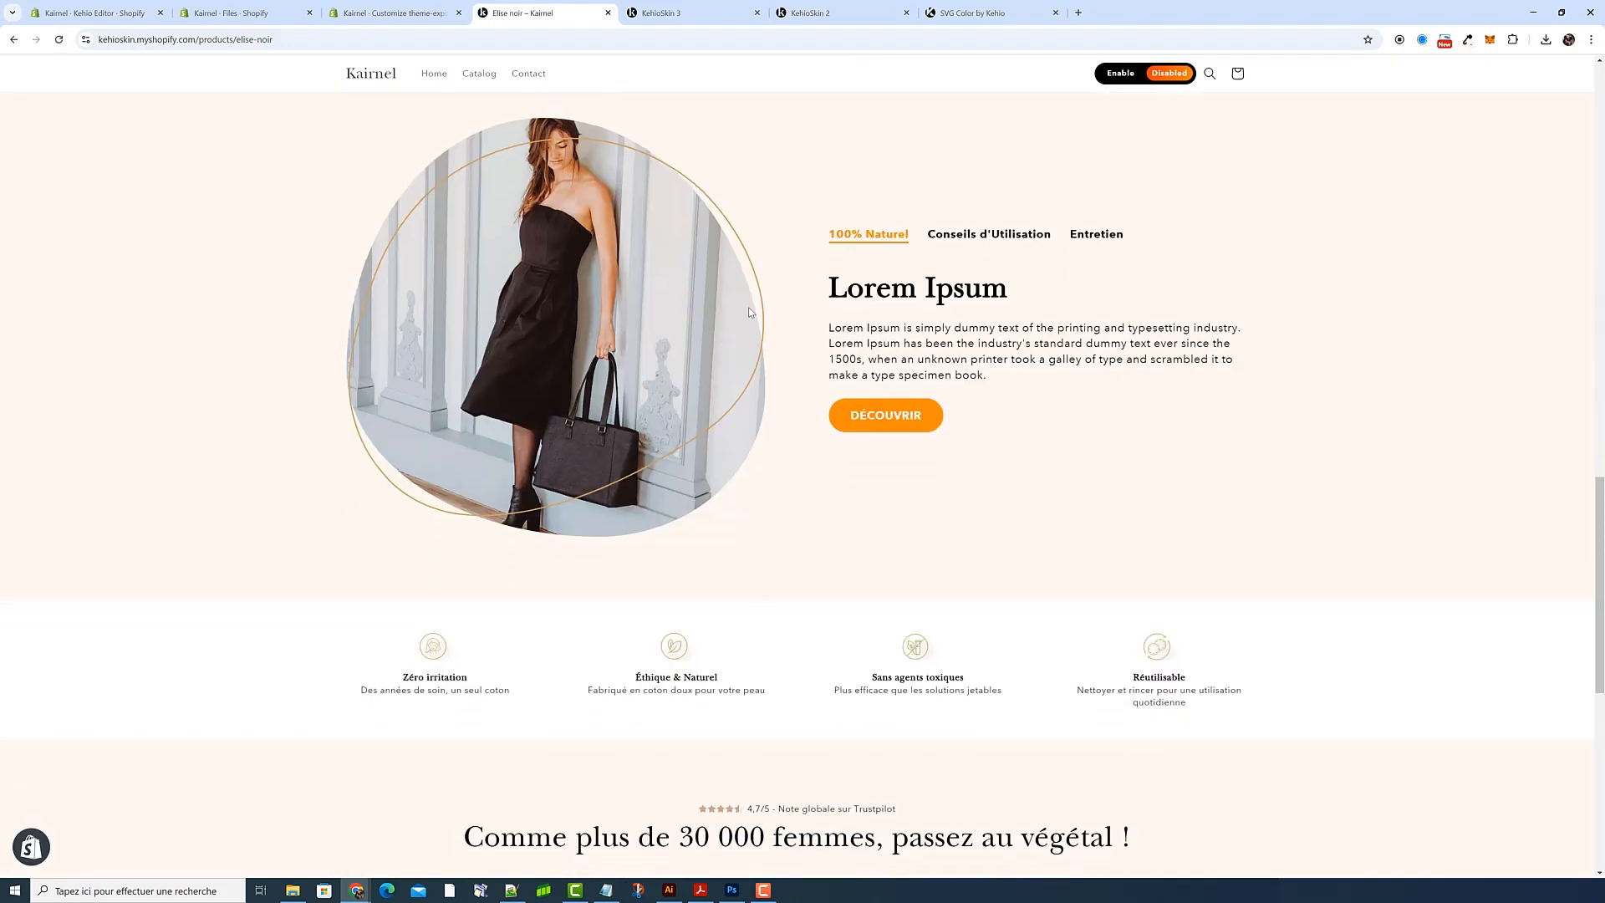
Check the tabs section by switching between 100% Naturel, Conseils d'Utilisation and Entretien on the product page
left_click(1009, 237)
left_click(1114, 154)
scroll(1170, 366, "up", 3)
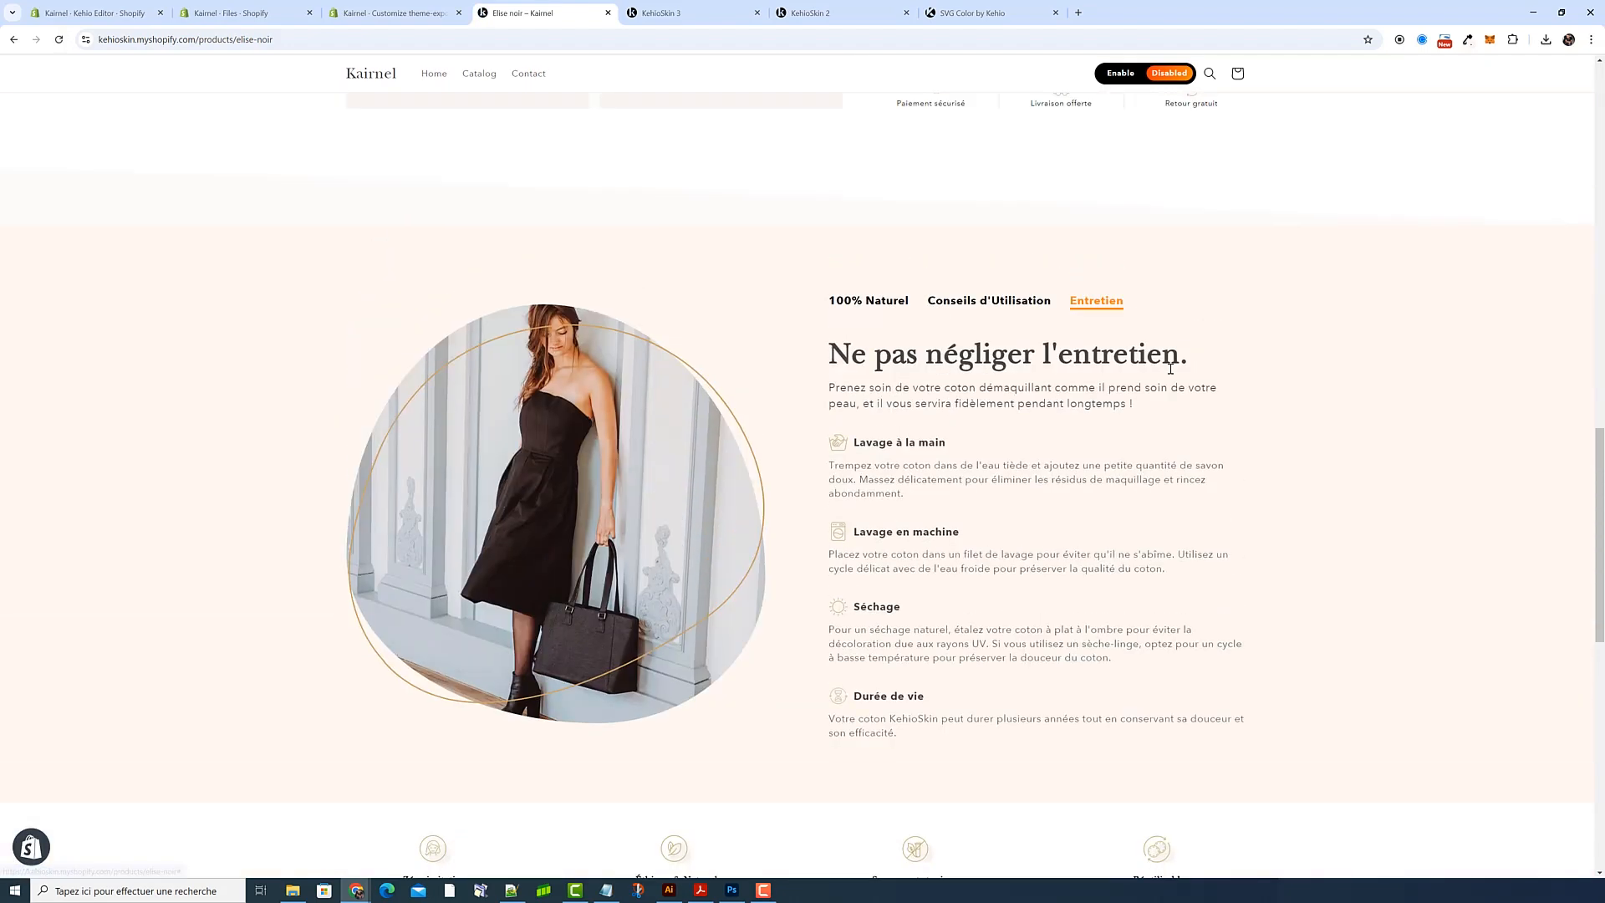
left_click(867, 365)
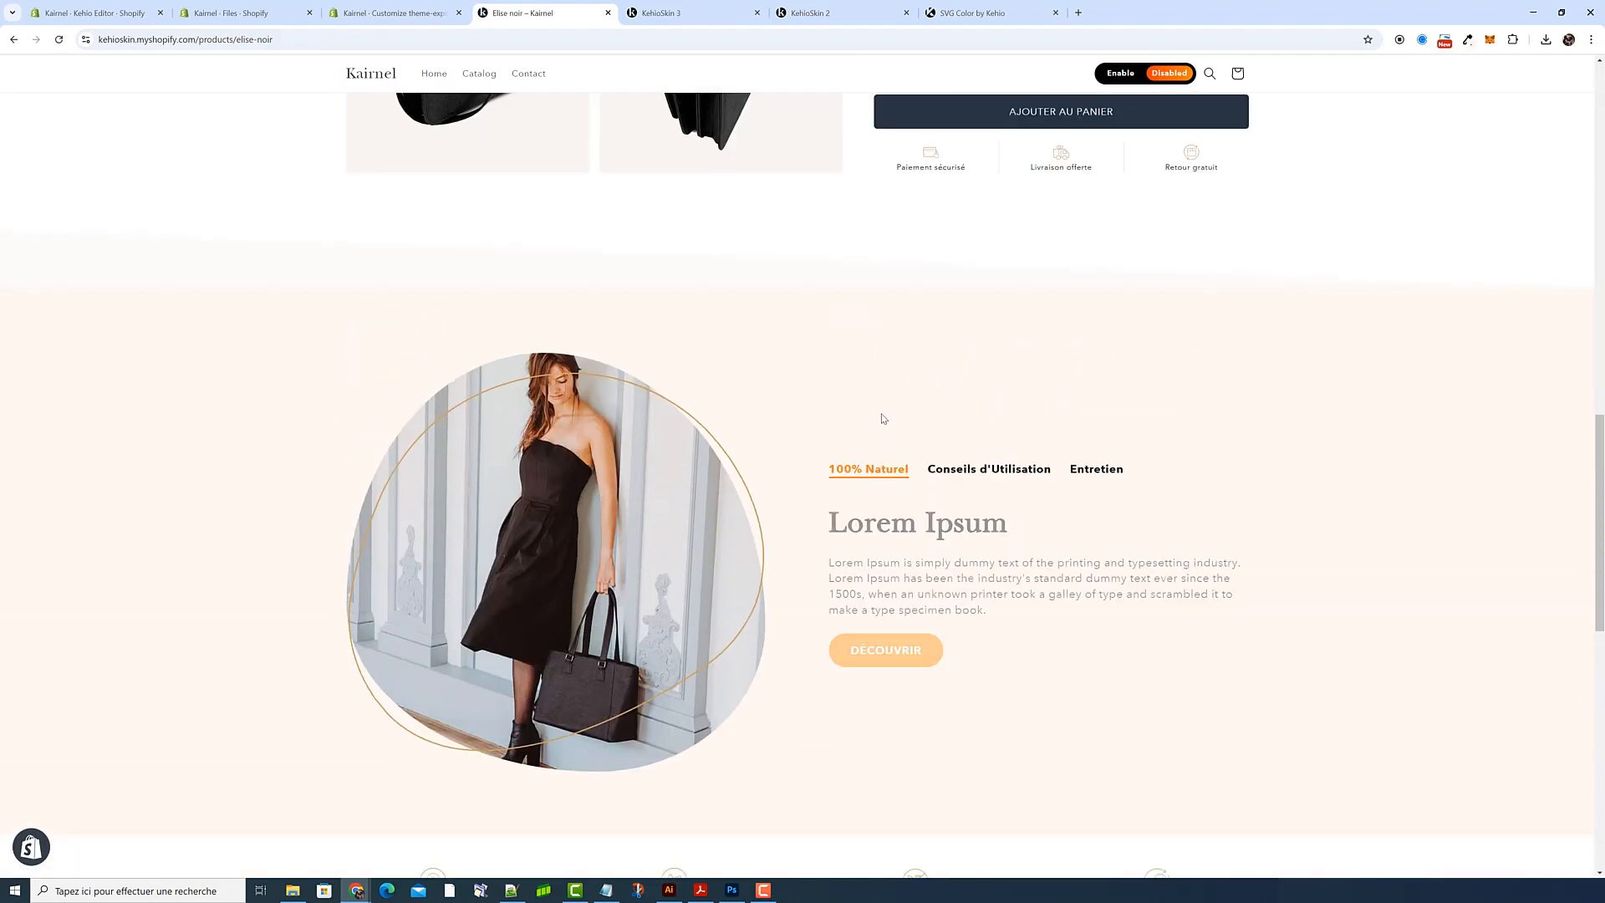
left_click(1010, 473)
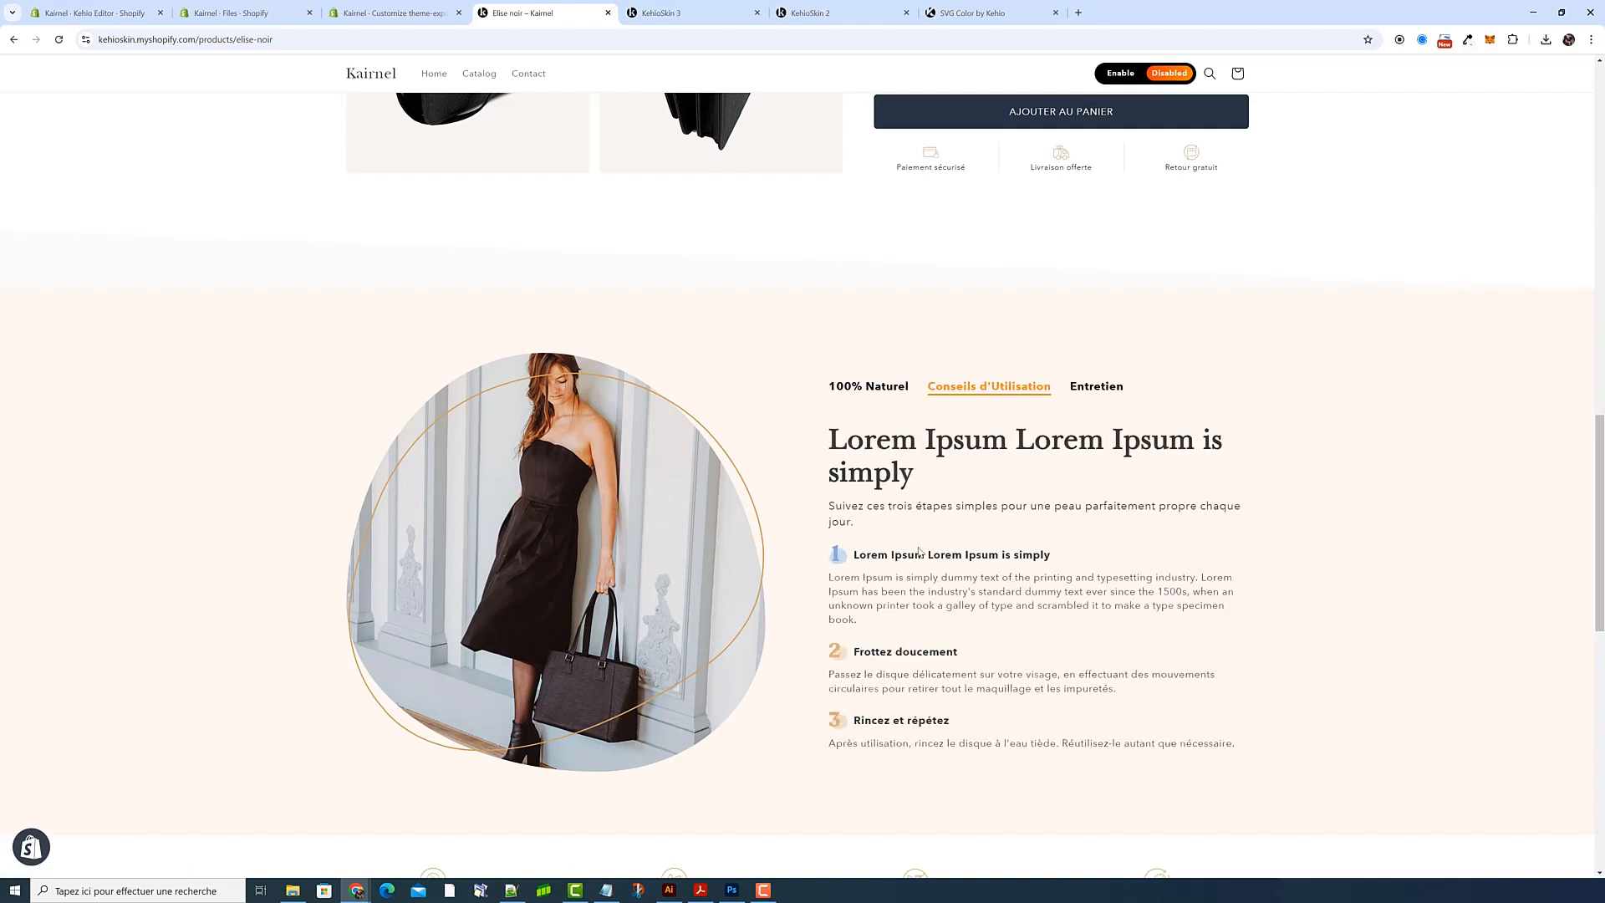
left_click(870, 469)
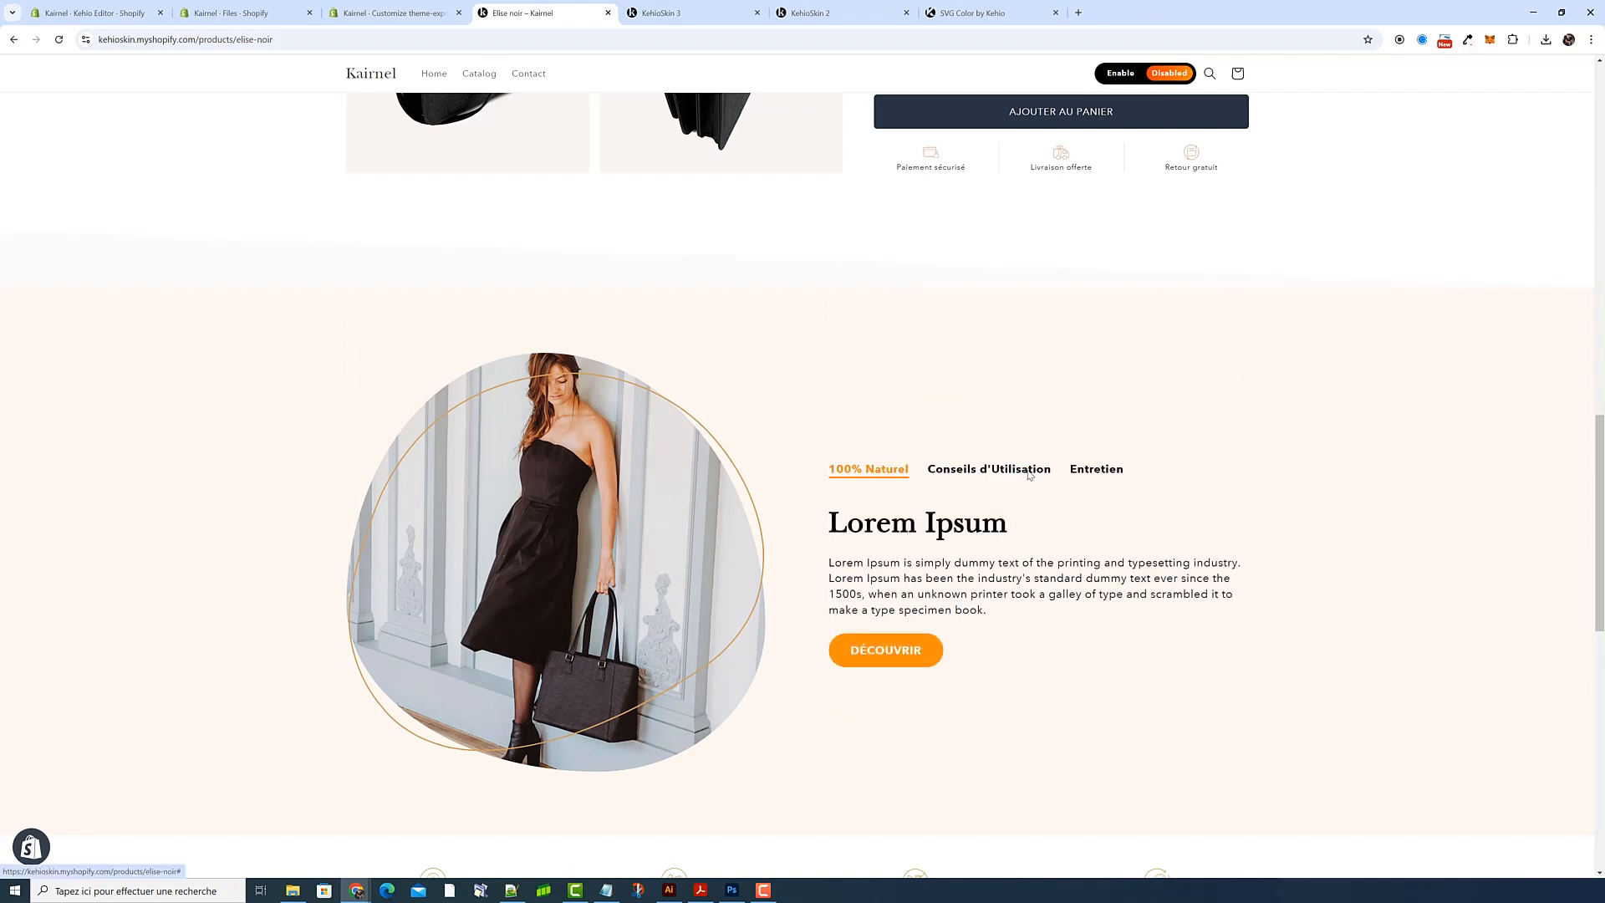
left_click(989, 469)
left_click(1111, 389)
left_click(869, 362)
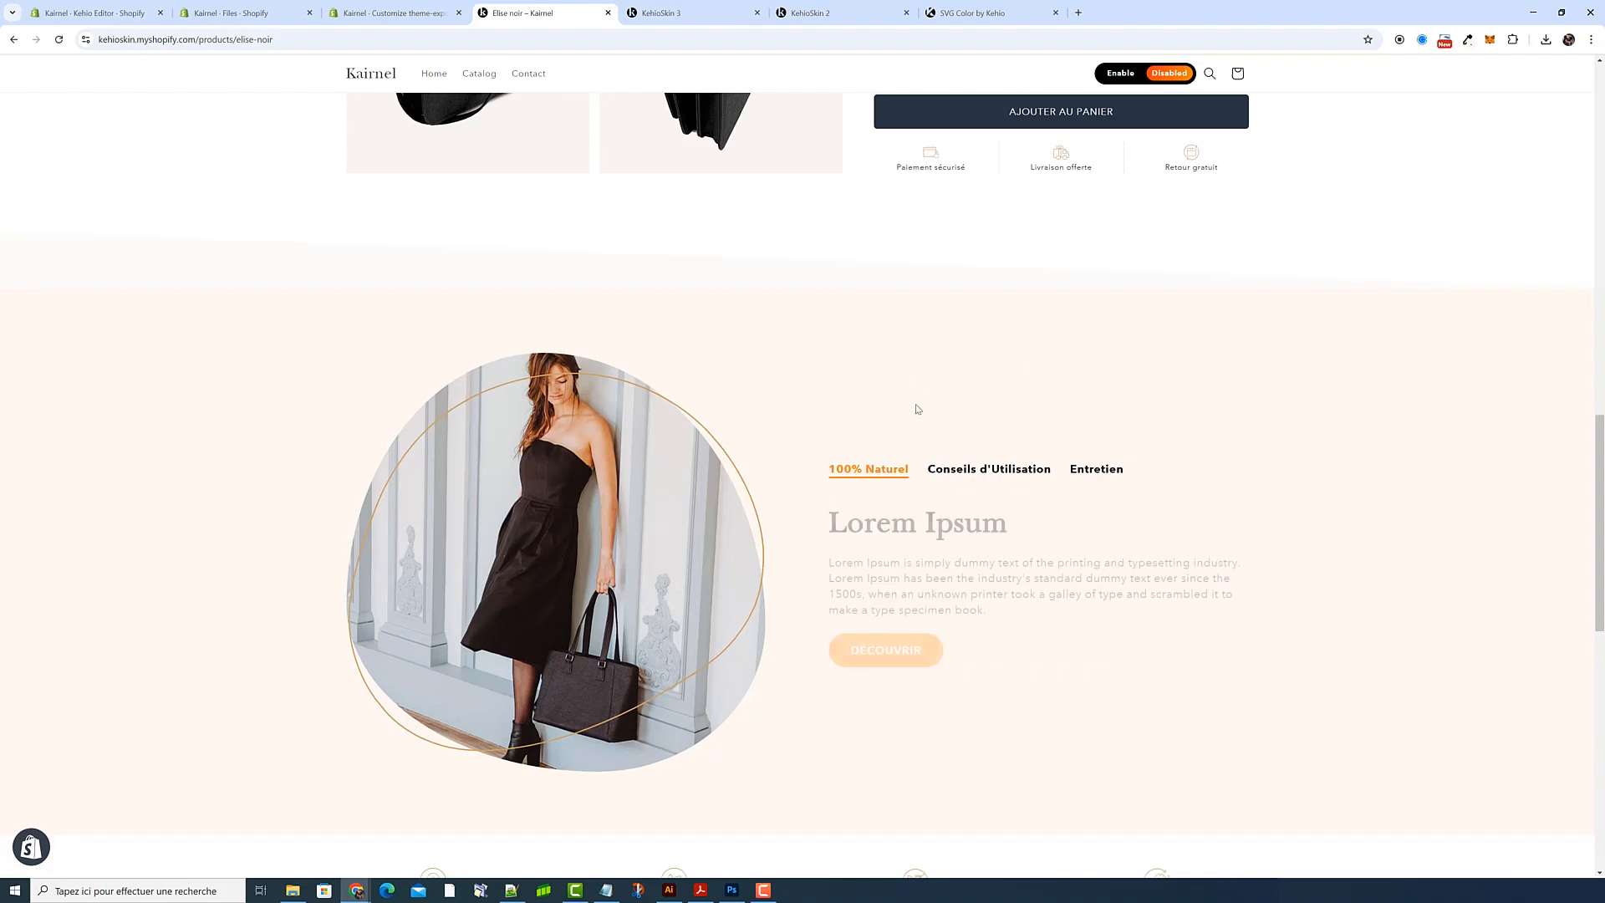
left_click(425, 24)
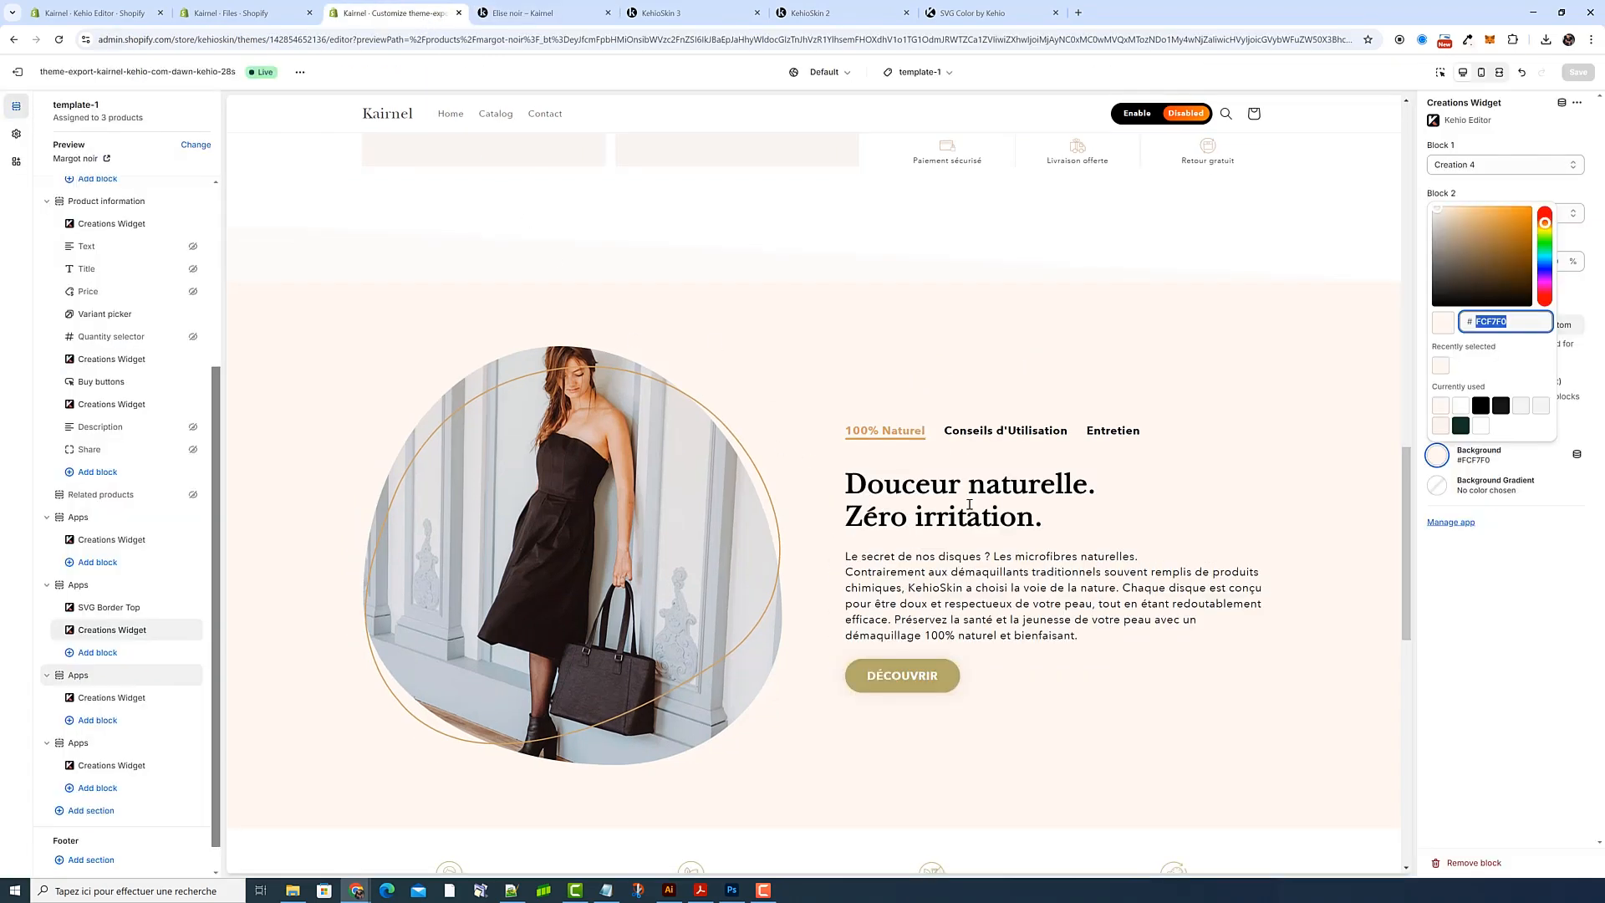
left_click(1506, 579)
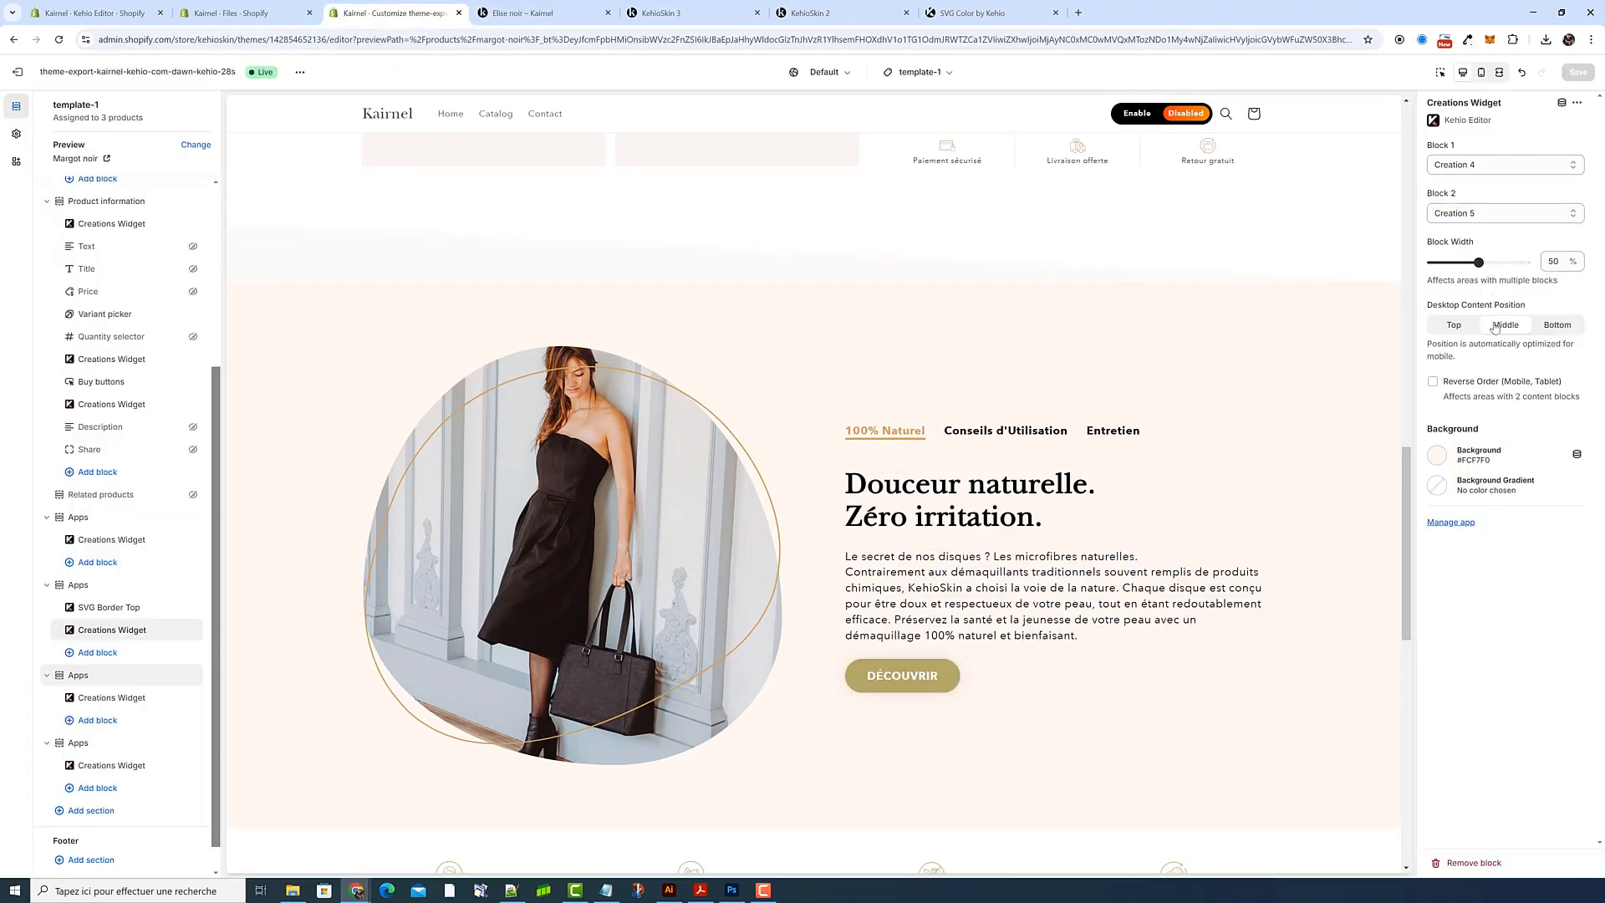
left_click(1454, 326)
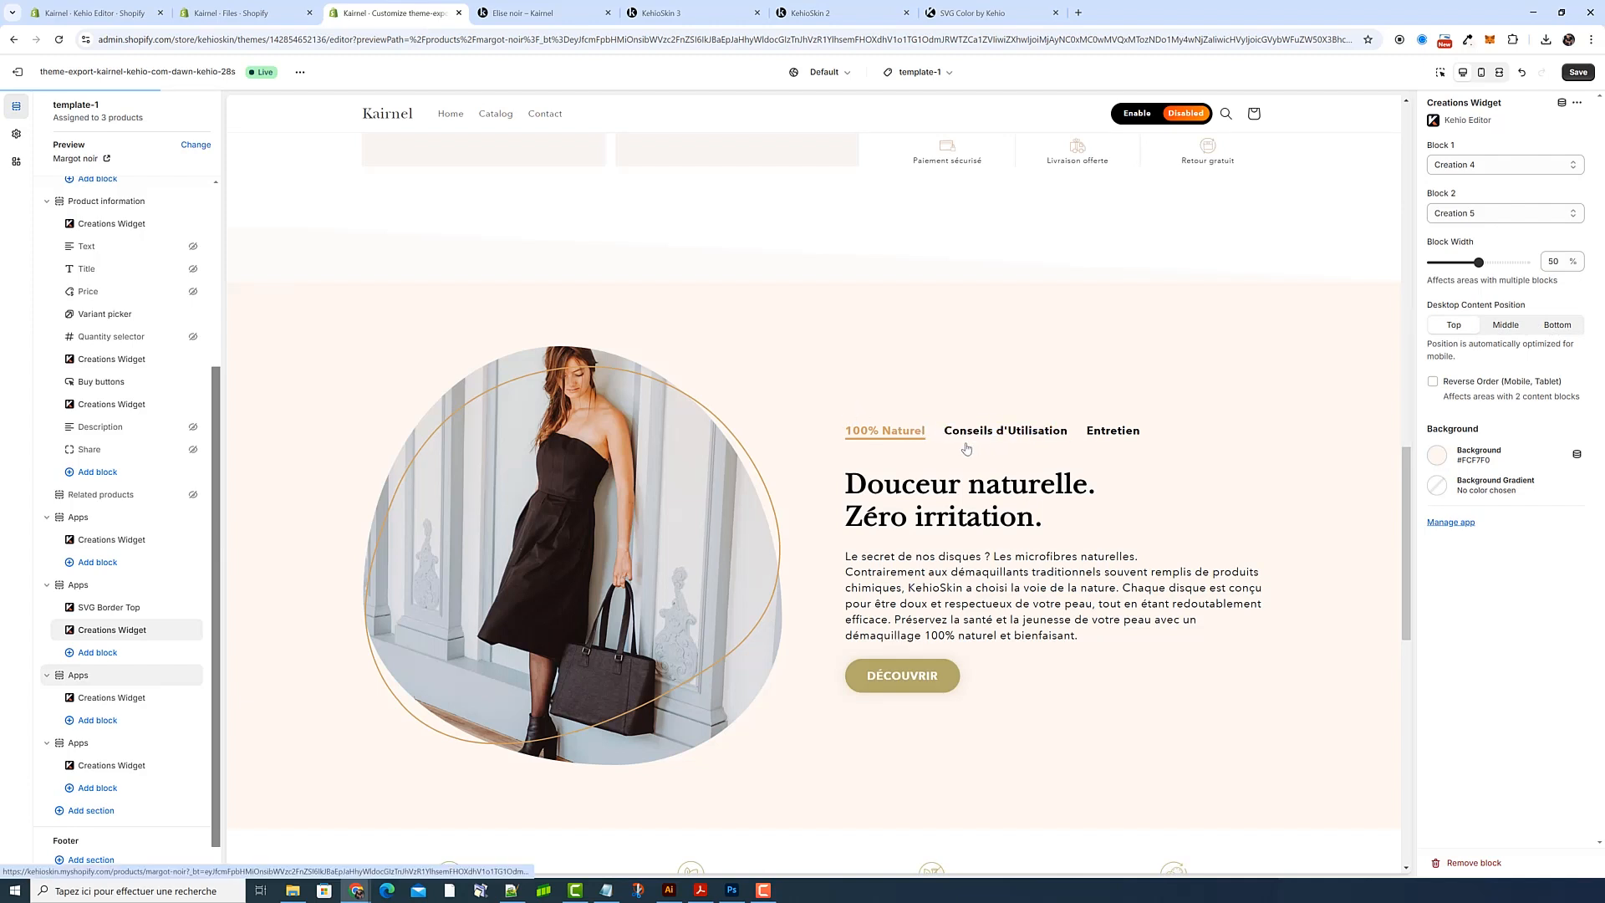
left_click(1567, 75)
Compare the tabs sections on the KehioSkin 3 and KehioSkin 2 demo pages and open the list of templates
left_click(705, 13)
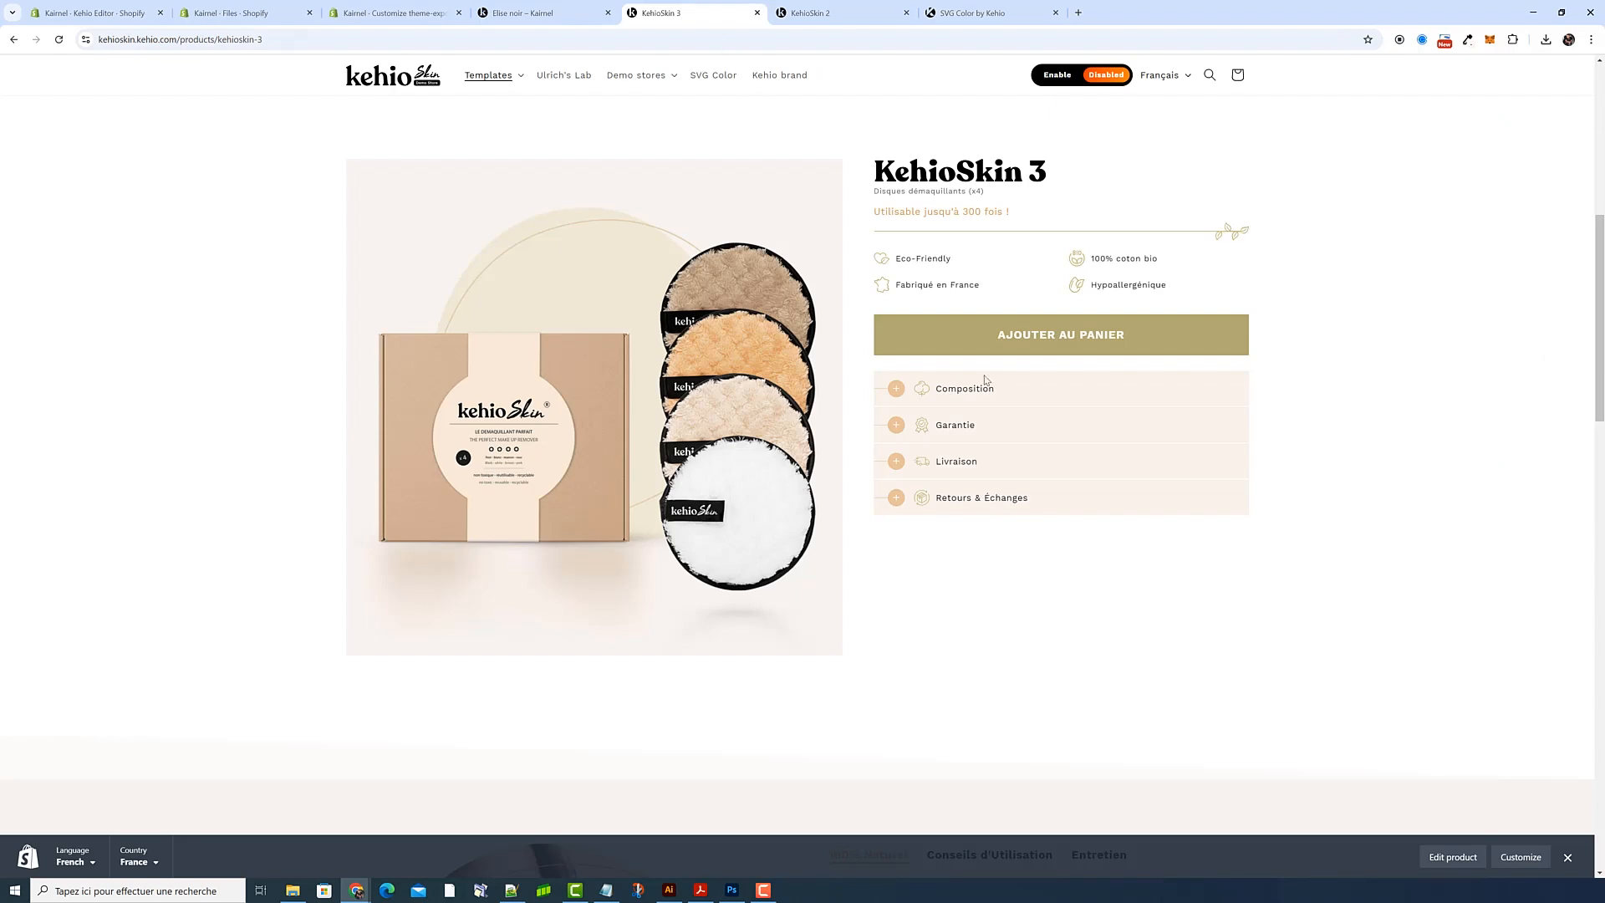
scroll(985, 334, "down", 7)
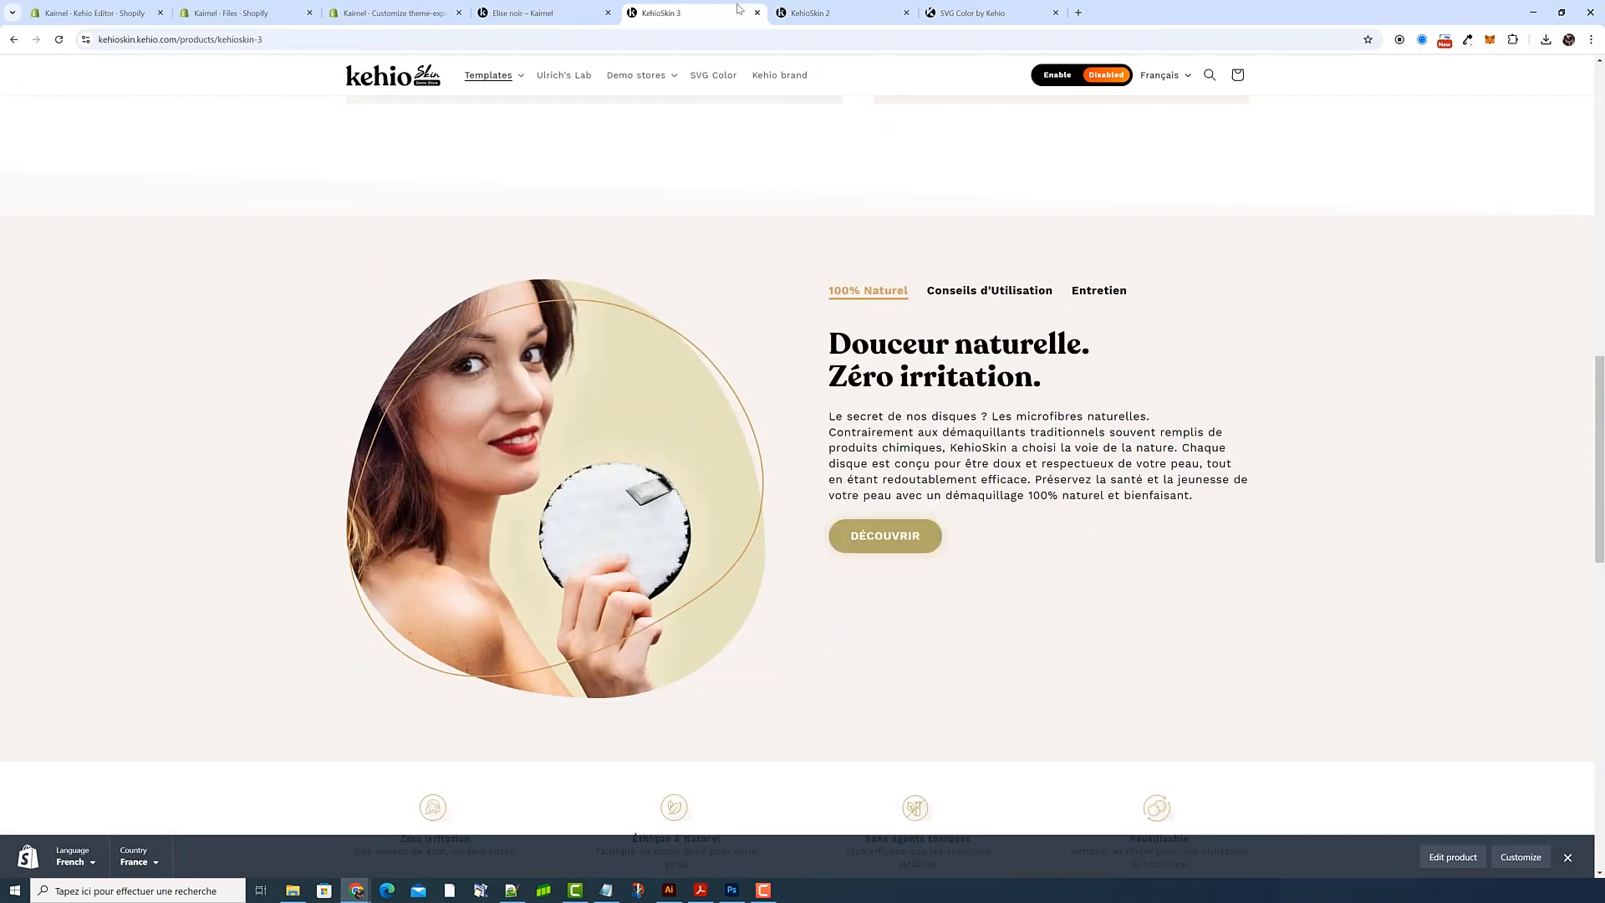
left_click(818, 14)
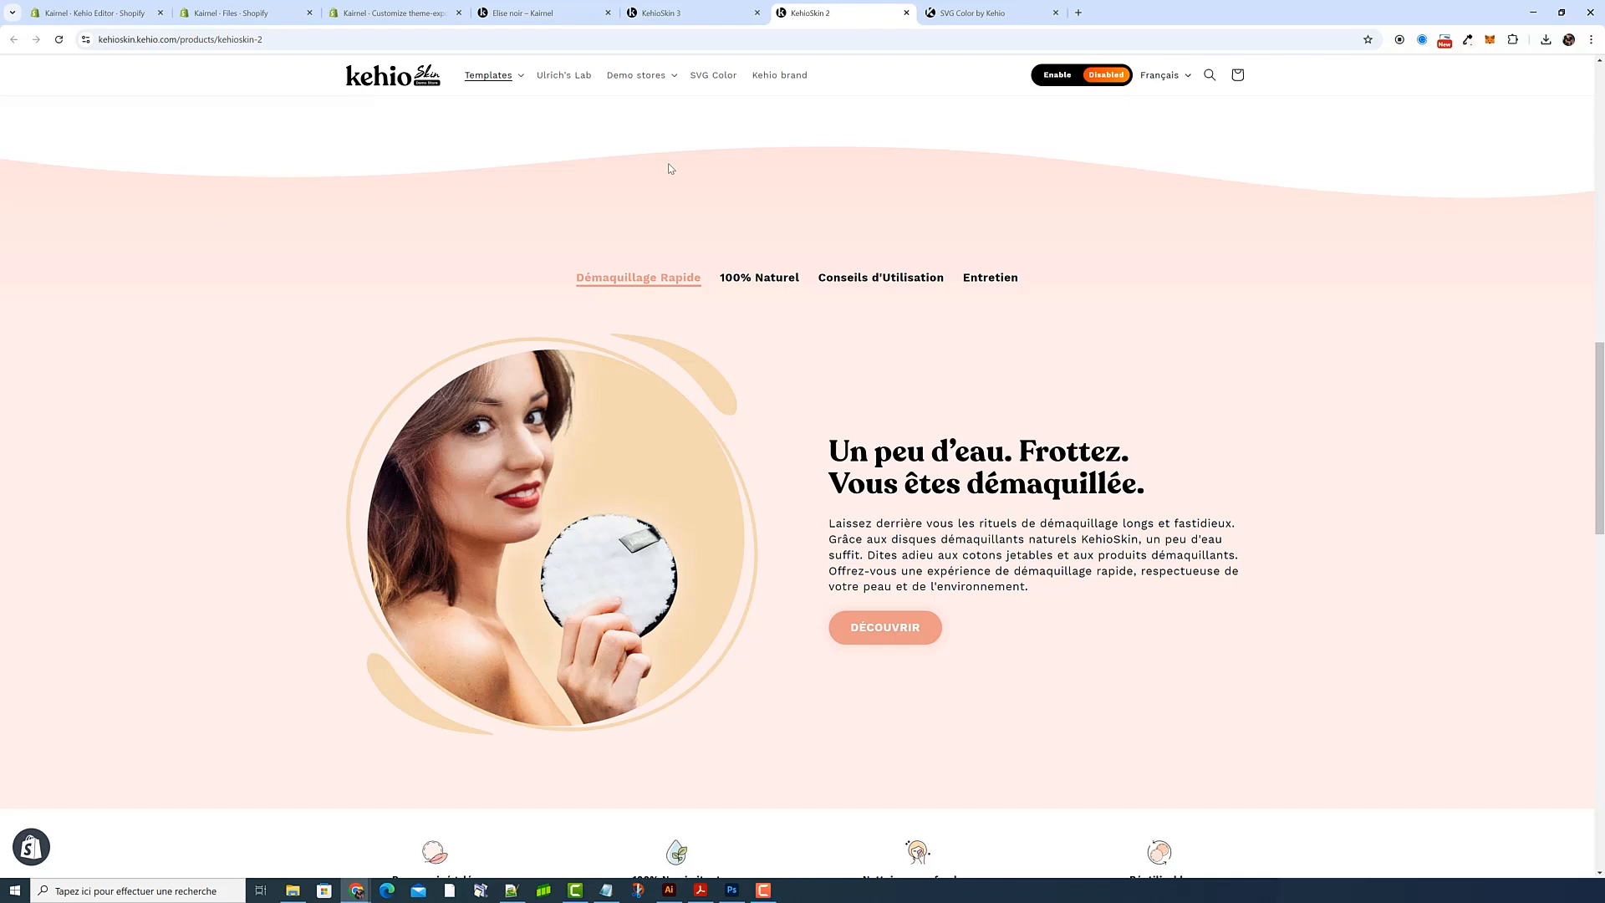
left_click(490, 77)
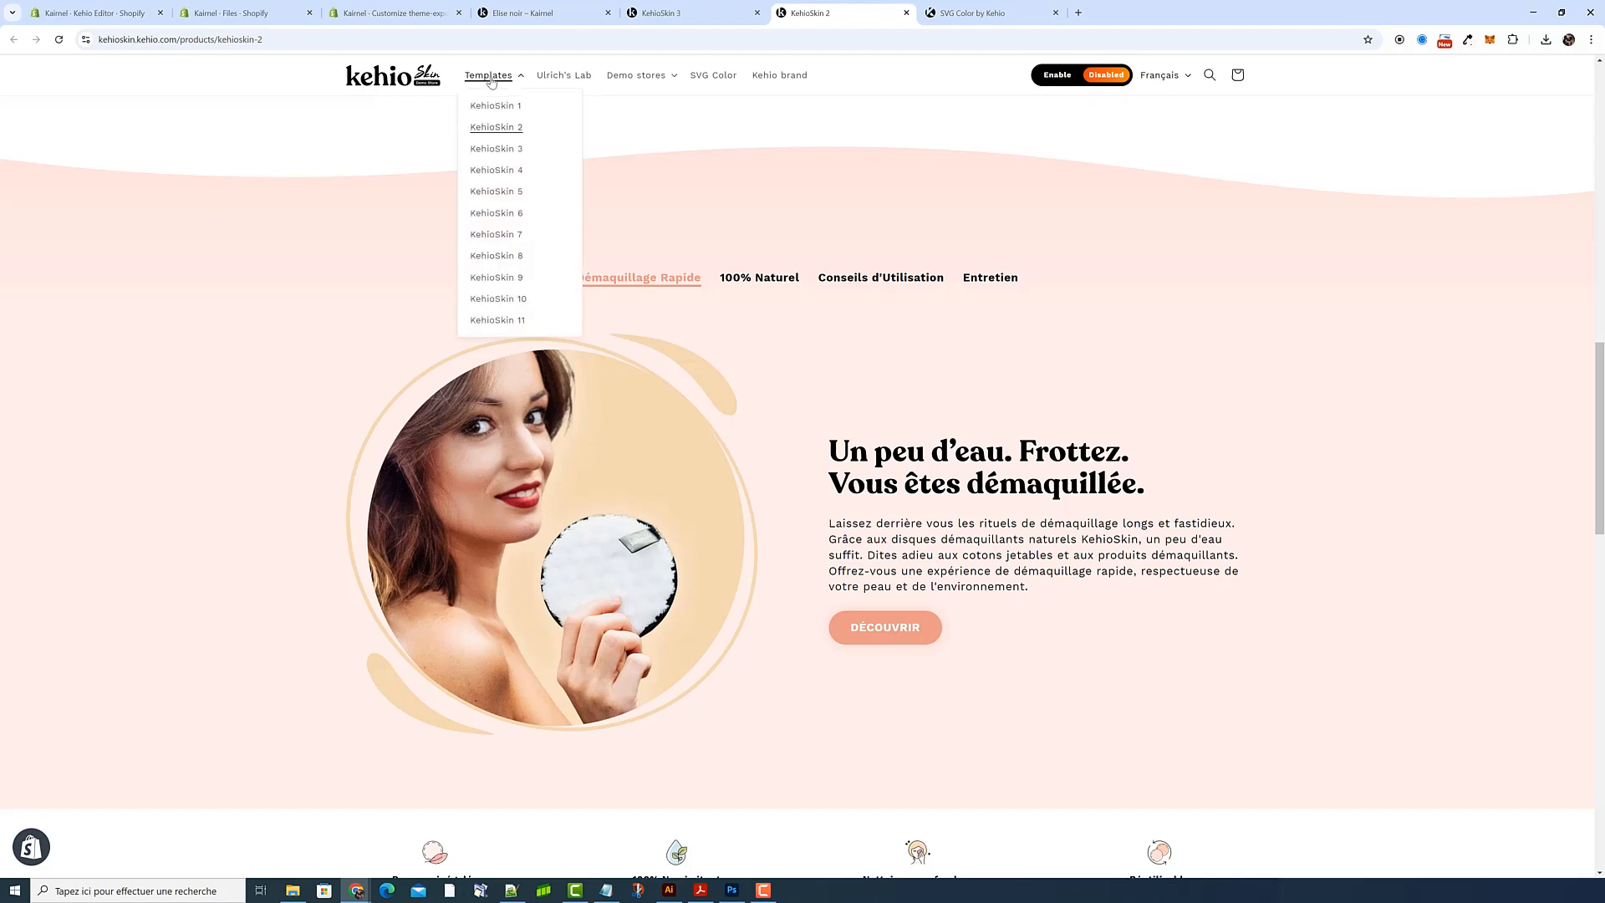
Reload the Elise noir product page and check the tabs' alignment beside the image while switching tabs
left_click(602, 17)
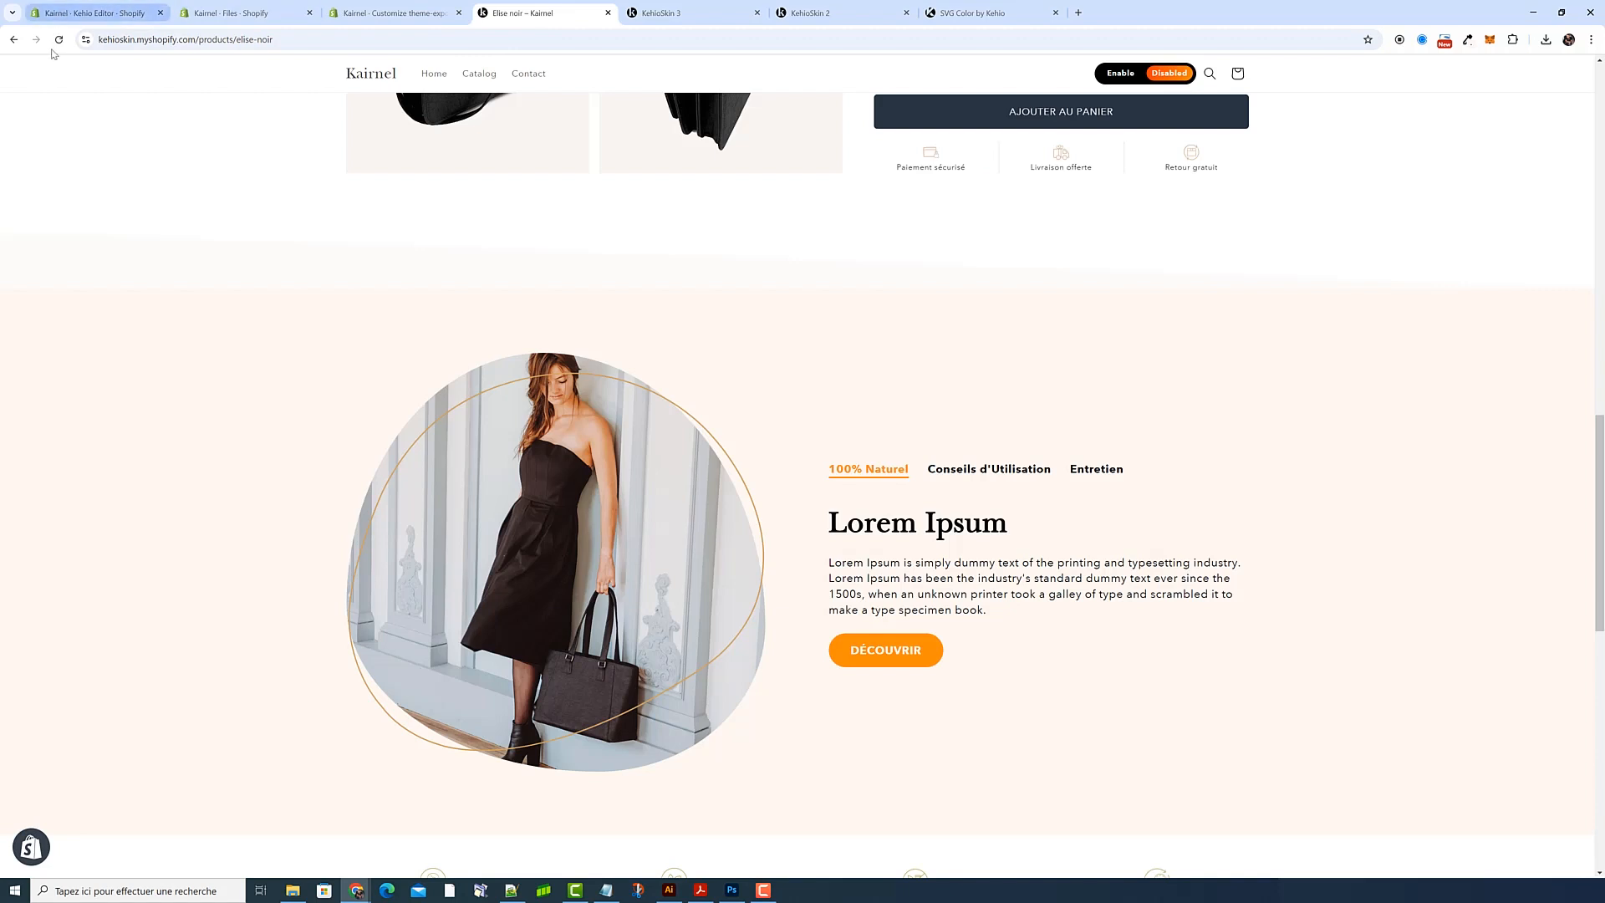
left_click(59, 39)
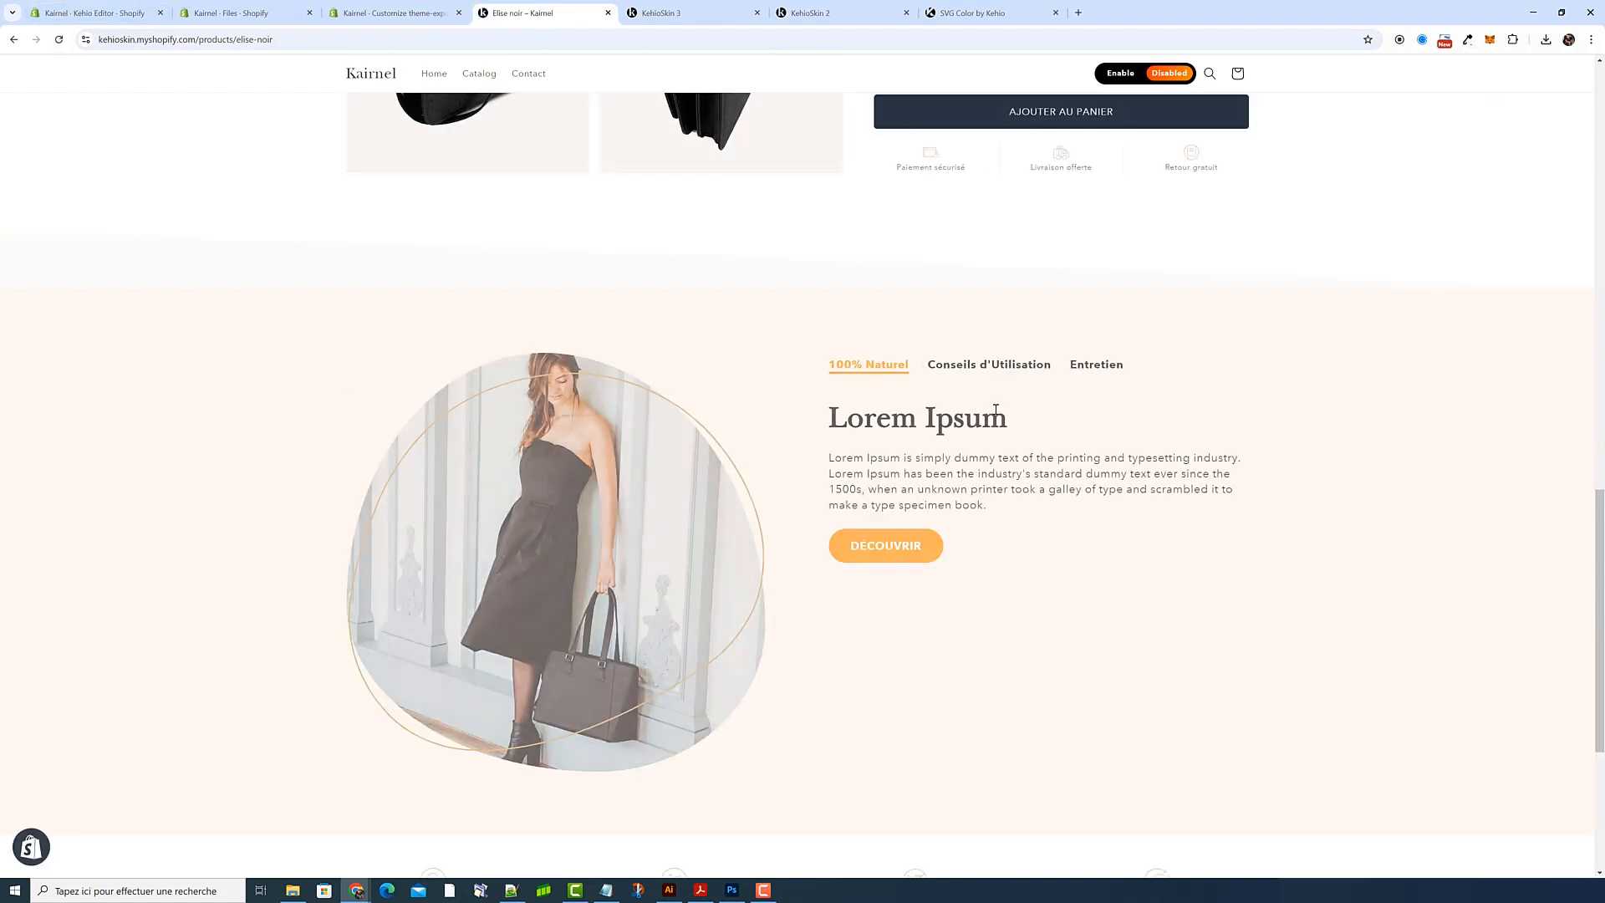
left_click(986, 368)
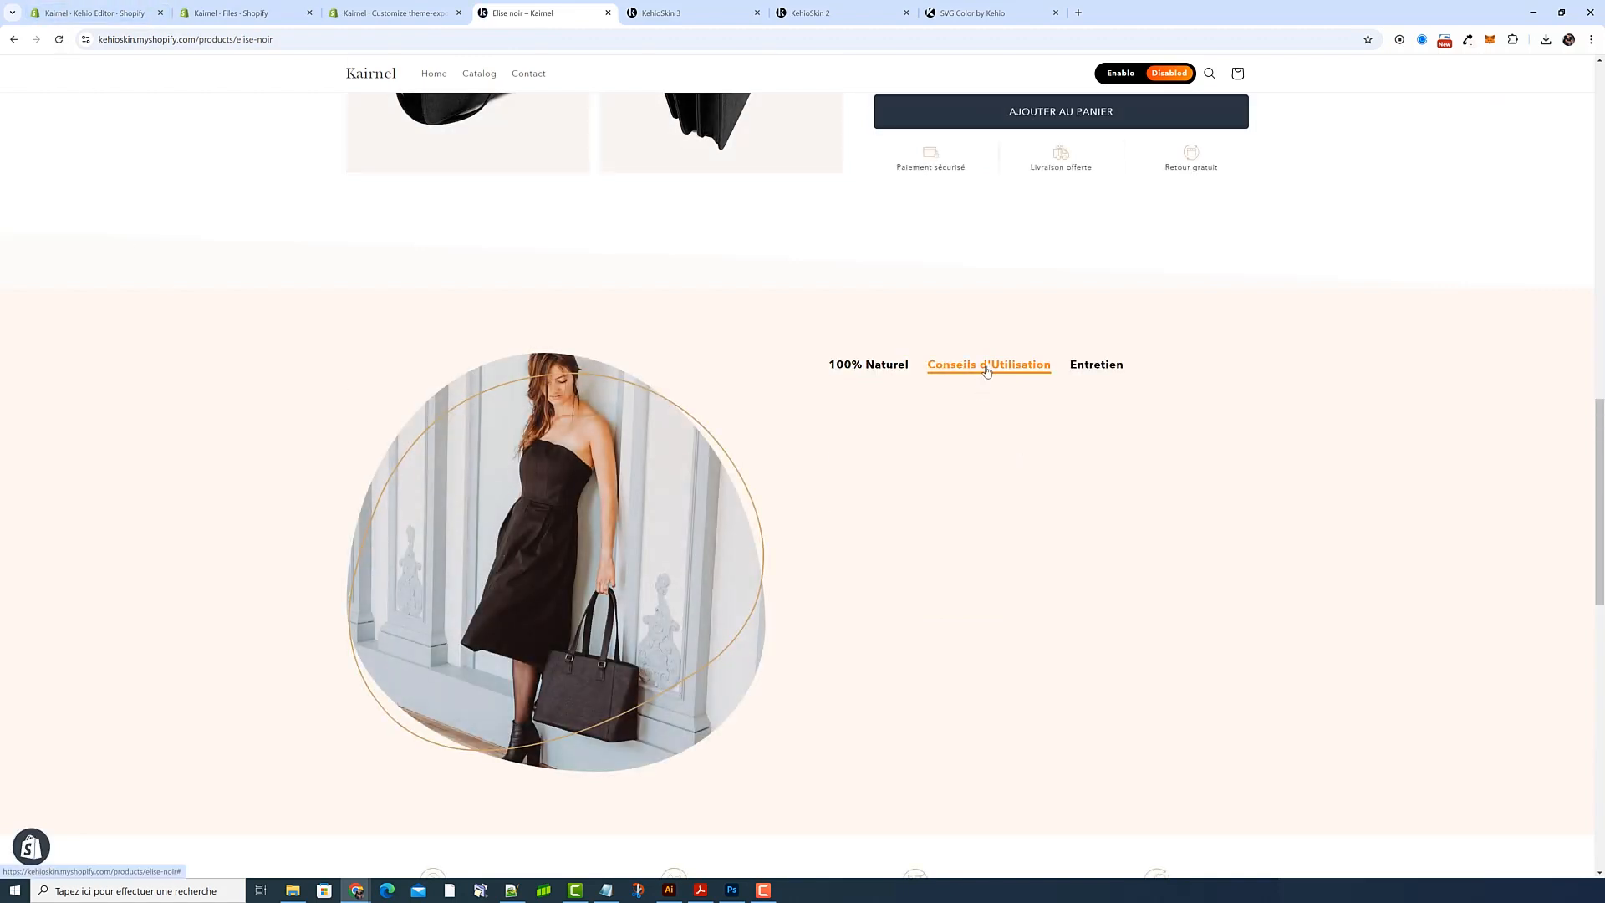
left_click(1036, 368)
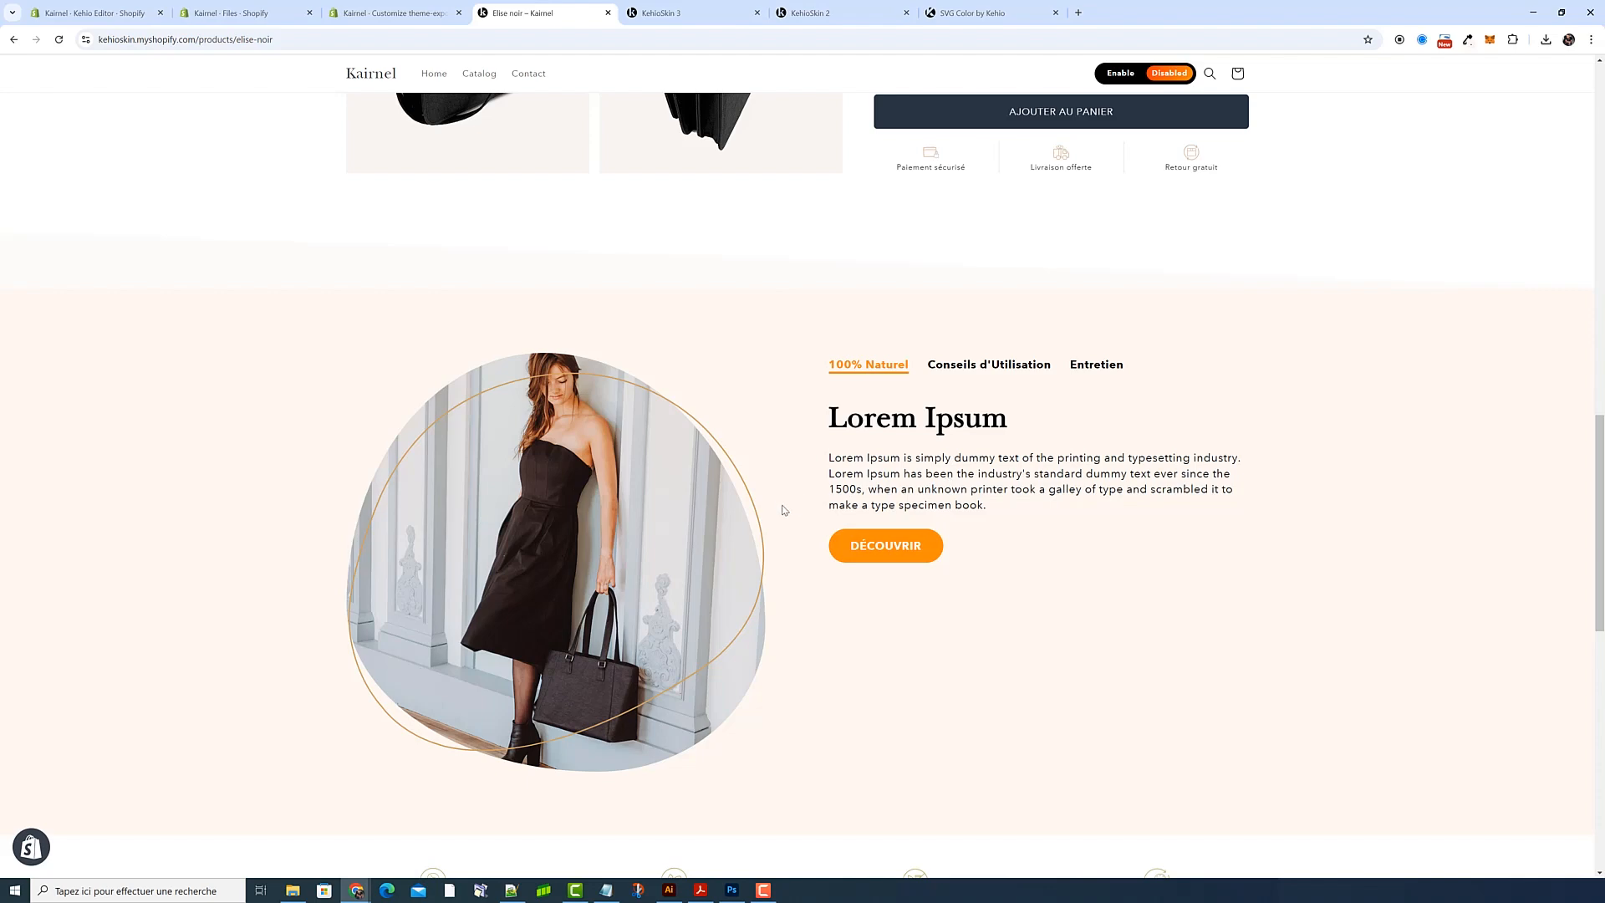
scroll(785, 511, "up", 3)
scroll(785, 511, "down", 5)
scroll(785, 511, "up", 2)
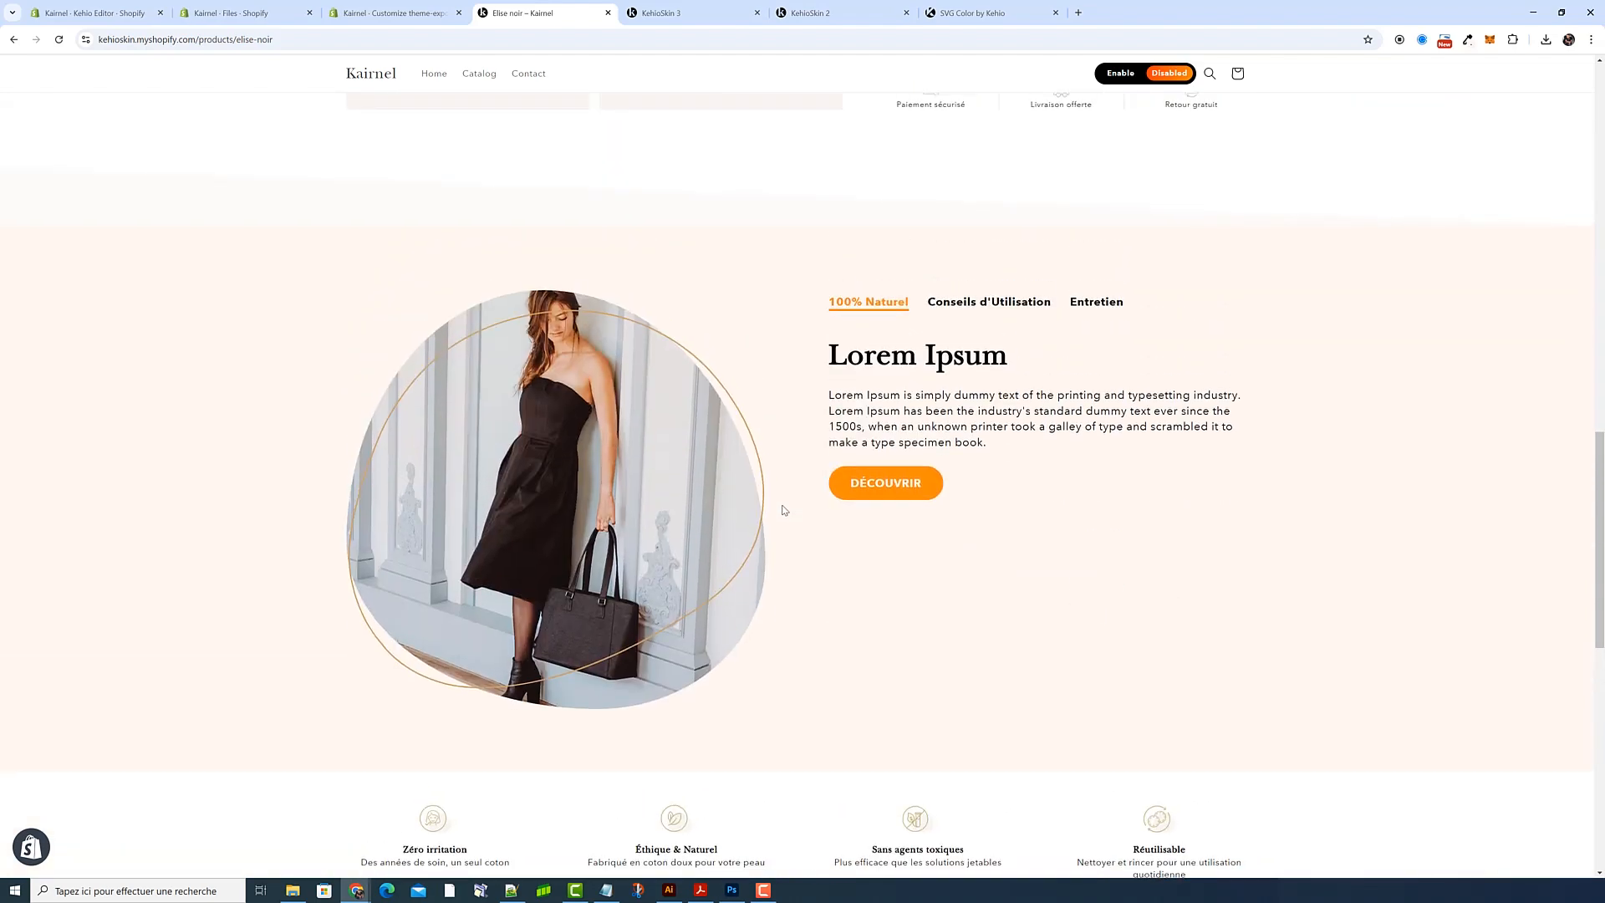